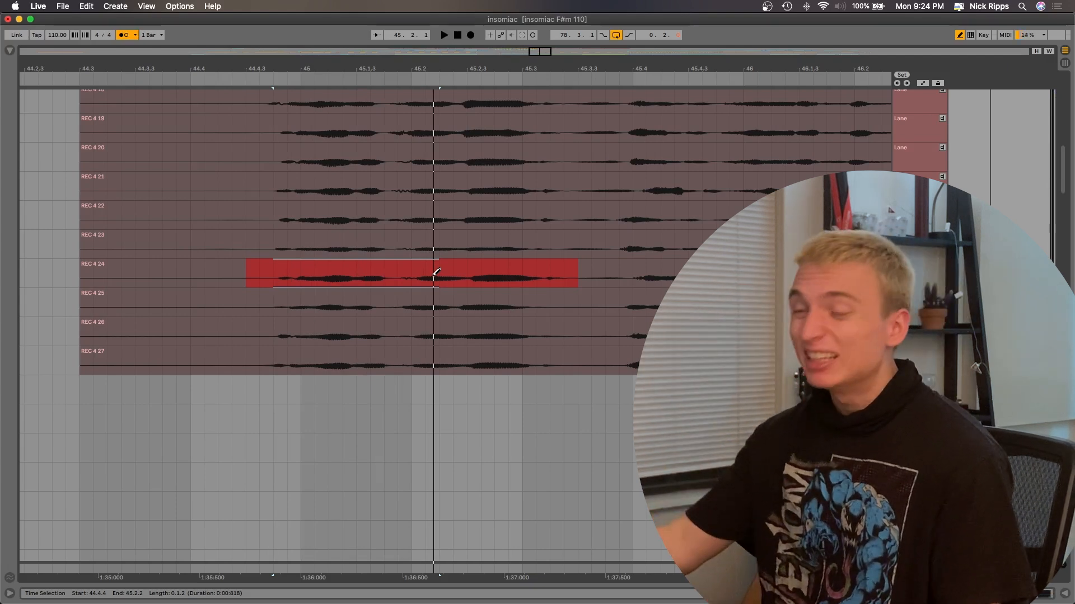
Step: Comp in the vocal phrase from take REC 4 25, from 44.4.3 to 45.4.1
{"action": "left_click_drag", "start_coordinate": [261, 303], "coordinate": [633, 302]}
{"action": "scroll", "coordinate": [373, 307], "scroll_direction": "up", "scroll_amount": 5}
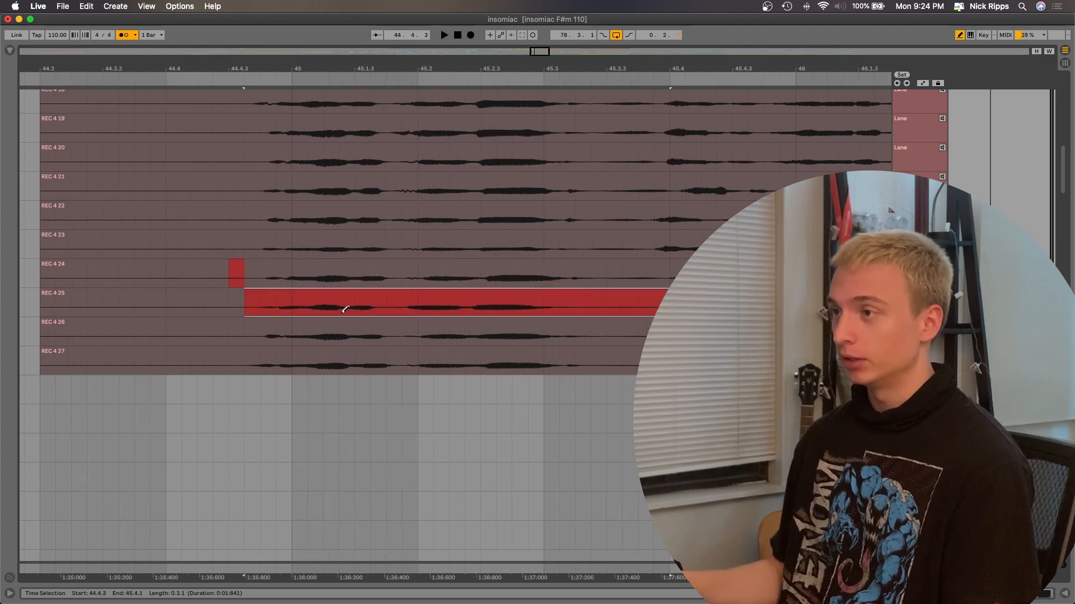
{"action": "scroll", "coordinate": [208, 330], "scroll_direction": "down", "scroll_amount": 3}
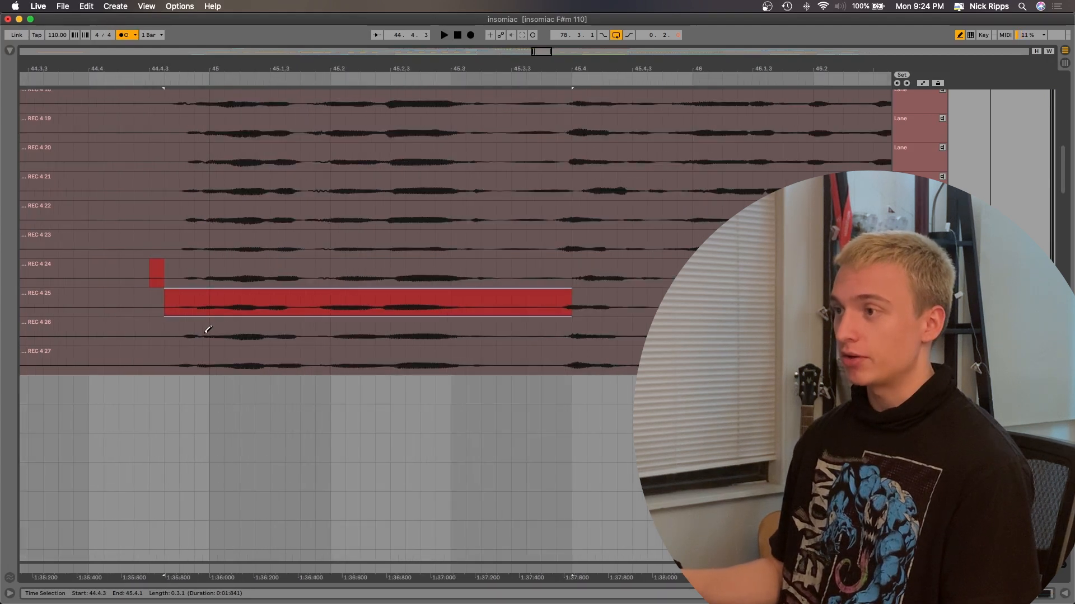
Step: Comp in the phrase from take REC 4 26, from 44.4.3 to 45.3.4
{"action": "left_click_drag", "start_coordinate": [376, 329], "coordinate": [553, 327]}
{"action": "scroll", "coordinate": [351, 334], "scroll_direction": "up", "scroll_amount": 5}
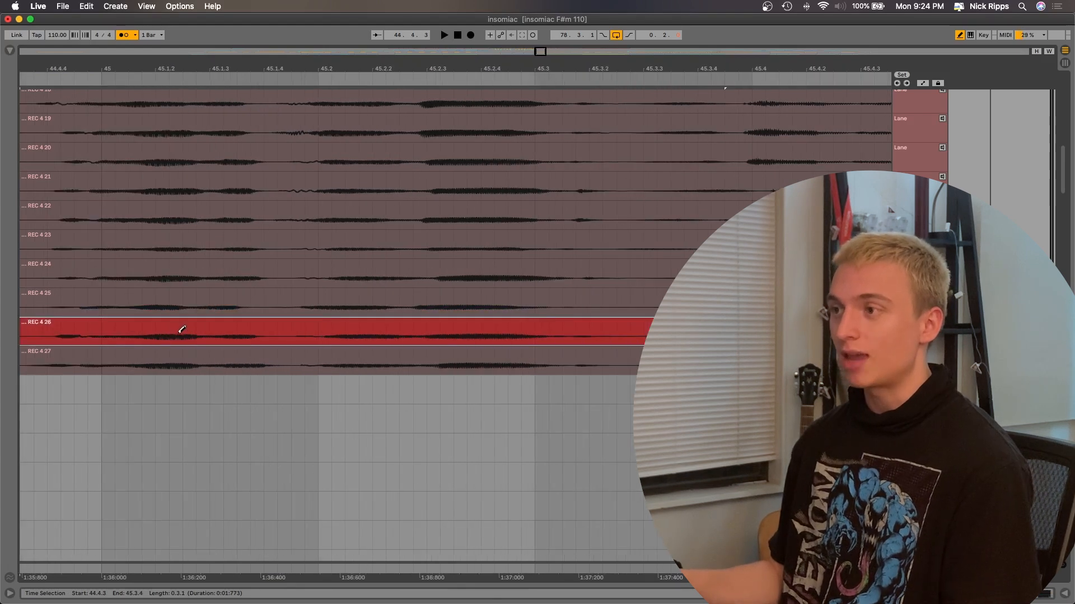
{"action": "scroll", "coordinate": [181, 331], "scroll_direction": "left", "scroll_amount": 2}
{"action": "scroll", "coordinate": [182, 329], "scroll_direction": "left", "scroll_amount": 2}
{"action": "scroll", "coordinate": [182, 329], "scroll_direction": "up", "scroll_amount": 1}
{"action": "scroll", "coordinate": [182, 329], "scroll_direction": "down", "scroll_amount": 2}
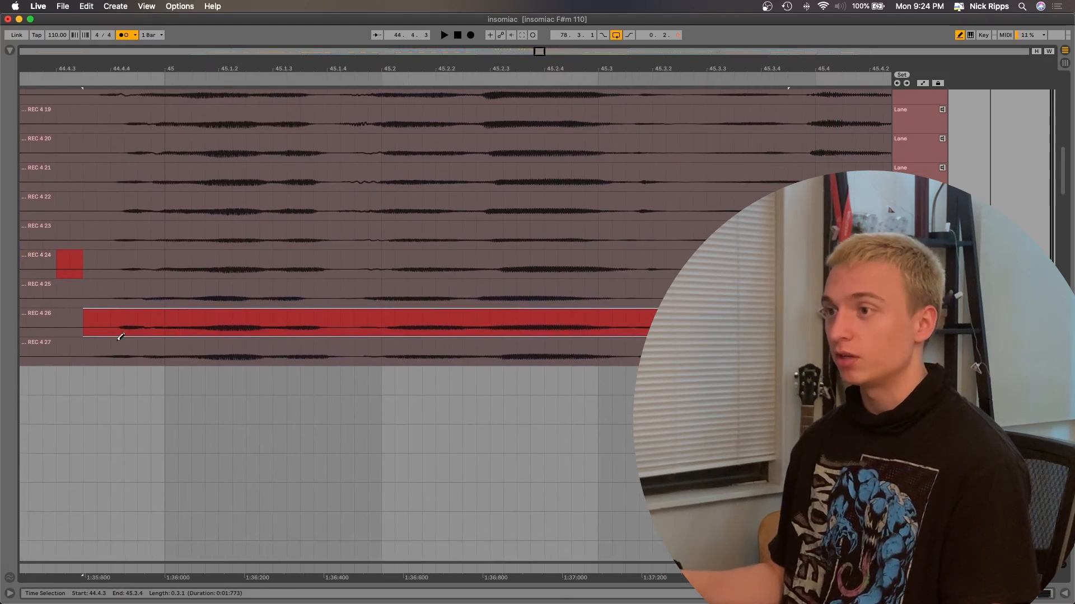
Step: Compare takes REC 4 27 and REC 4 26 for the phrase, showing the track's device chain during playback
{"action": "left_click", "coordinate": [145, 339]}
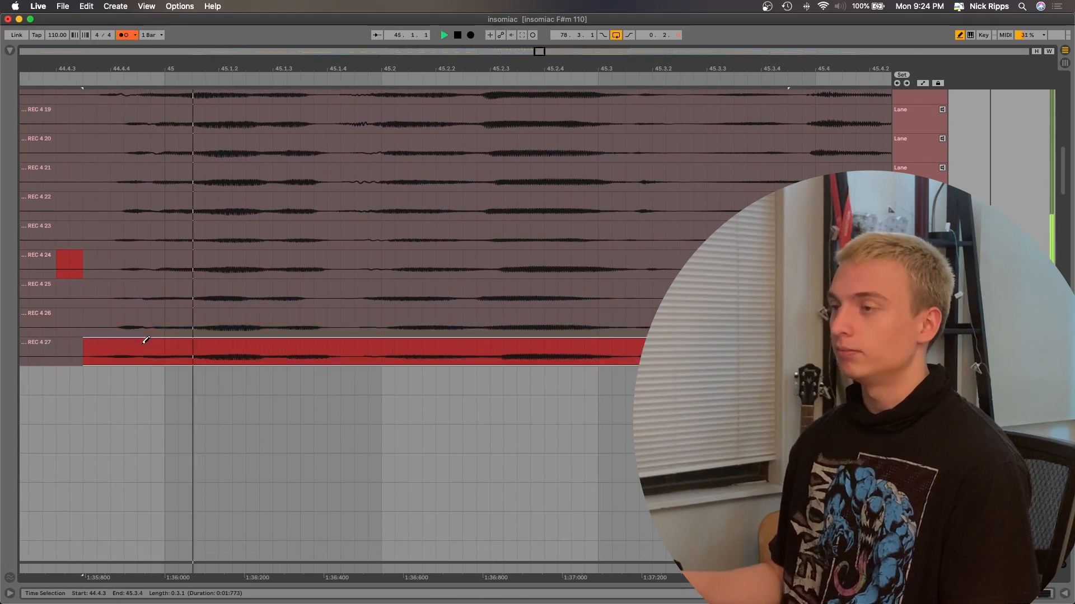
{"action": "left_click", "coordinate": [281, 321]}
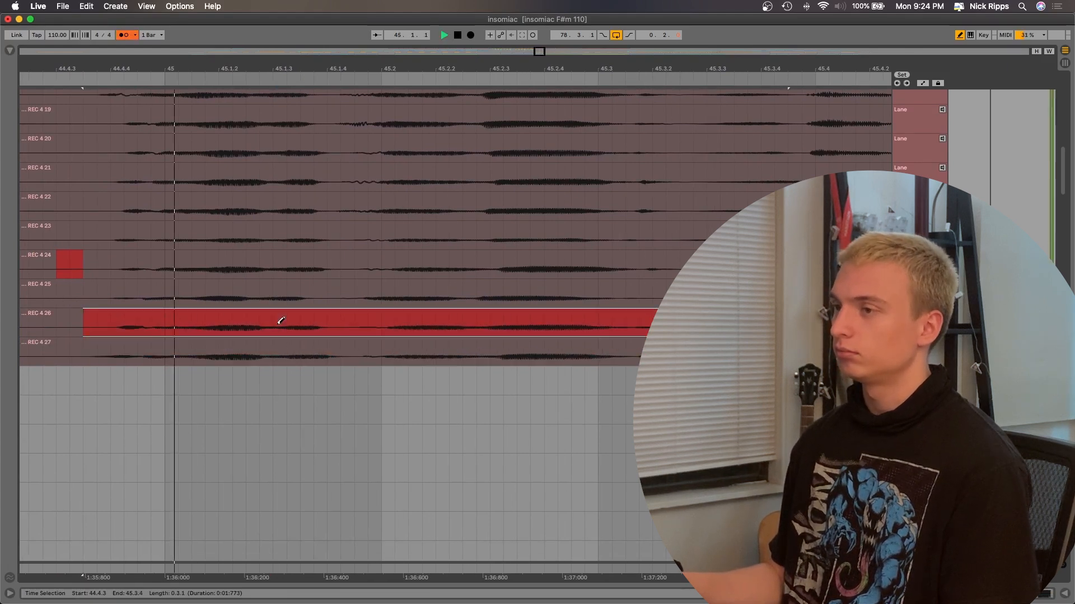
{"action": "key", "text": "space"}
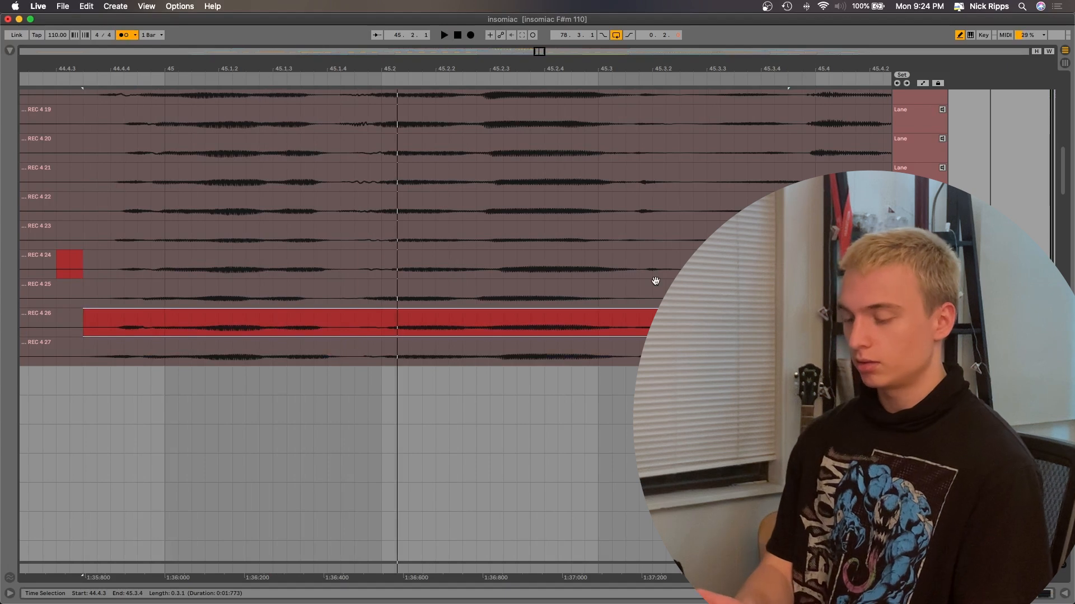
{"action": "key", "text": "super+alt+l"}
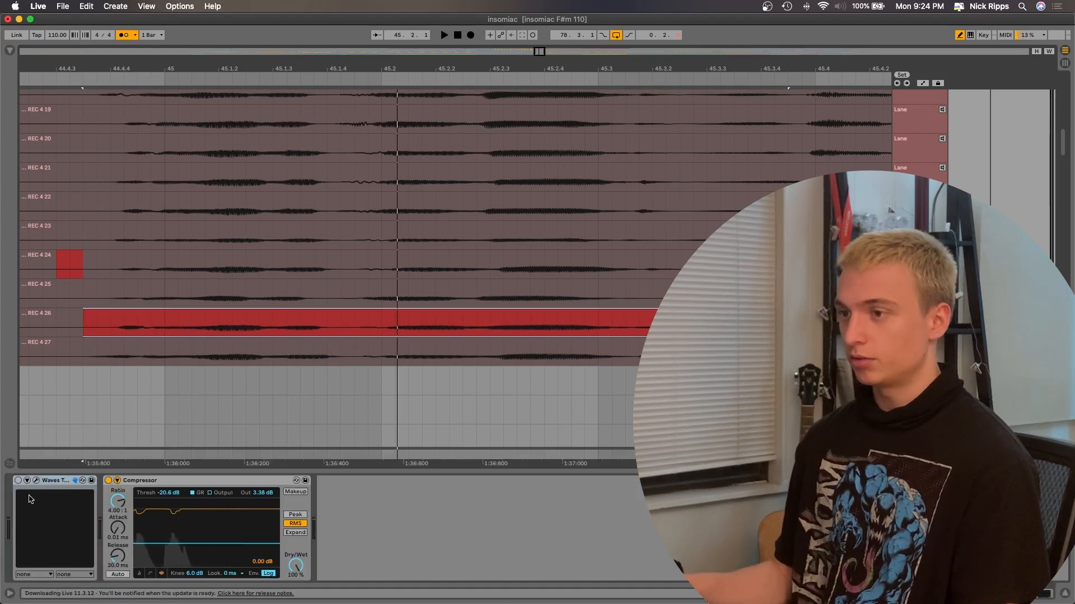
{"action": "key", "text": "space"}
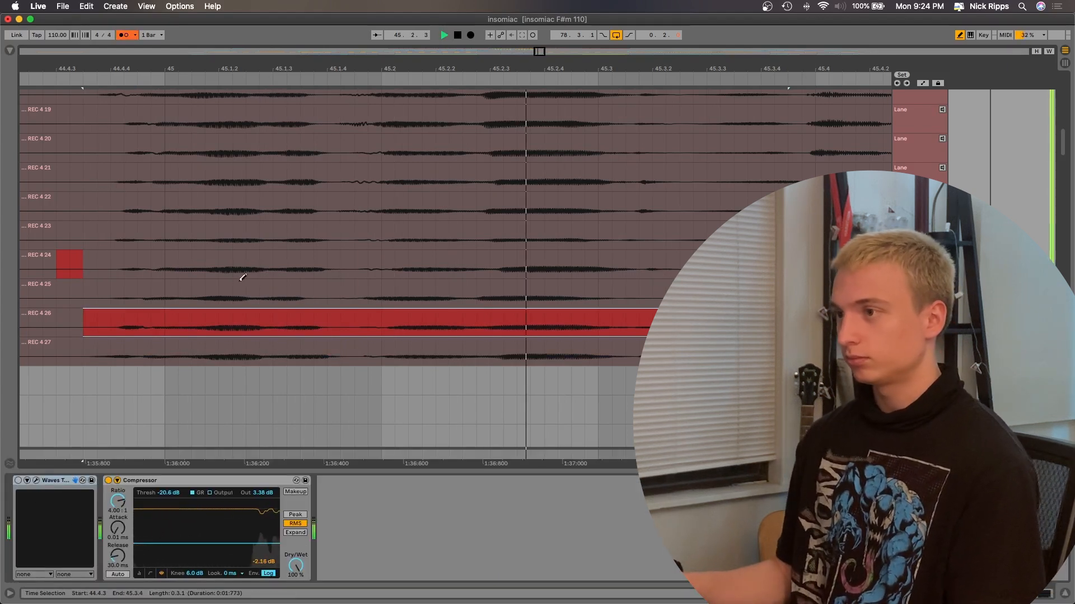
{"action": "key", "text": "space"}
Step: Delete the phrase's section from take lane REC 4 26
{"action": "left_click", "coordinate": [316, 316]}
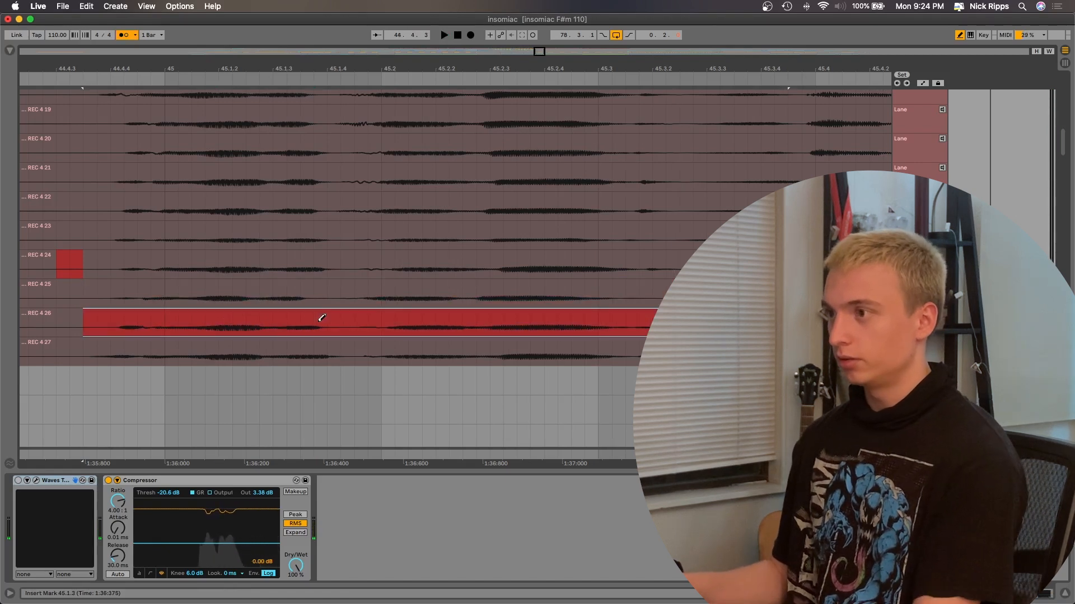
{"action": "left_click", "coordinate": [345, 314]}
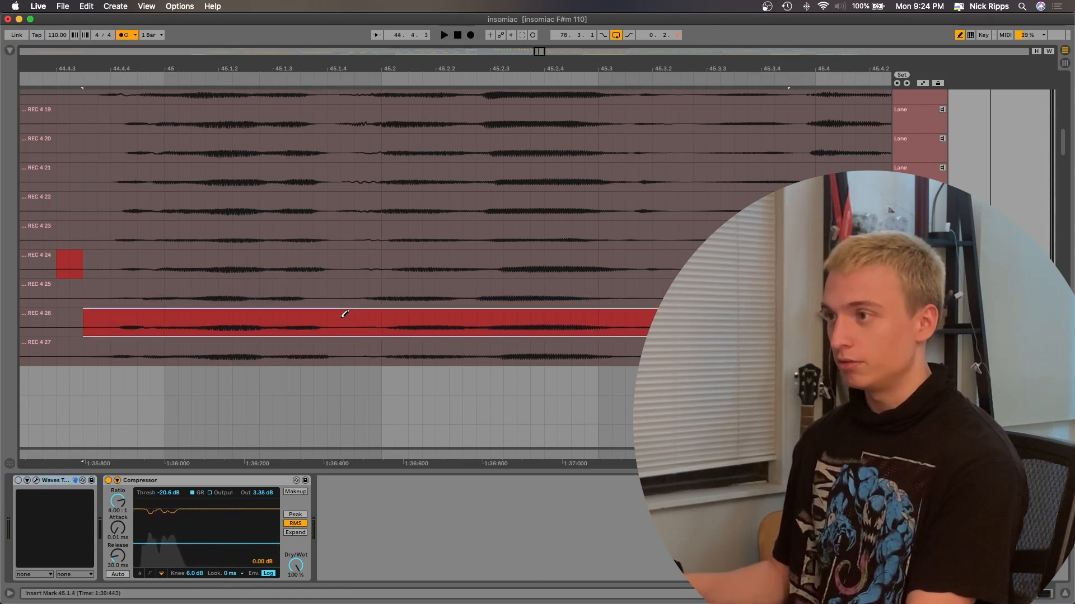
{"action": "double_click", "coordinate": [344, 314]}
Step: Audition the phrase from take REC 4 25 and delete that section from its lane
{"action": "left_click", "coordinate": [322, 289]}
{"action": "key", "text": "space"}
{"action": "key", "text": "space"}
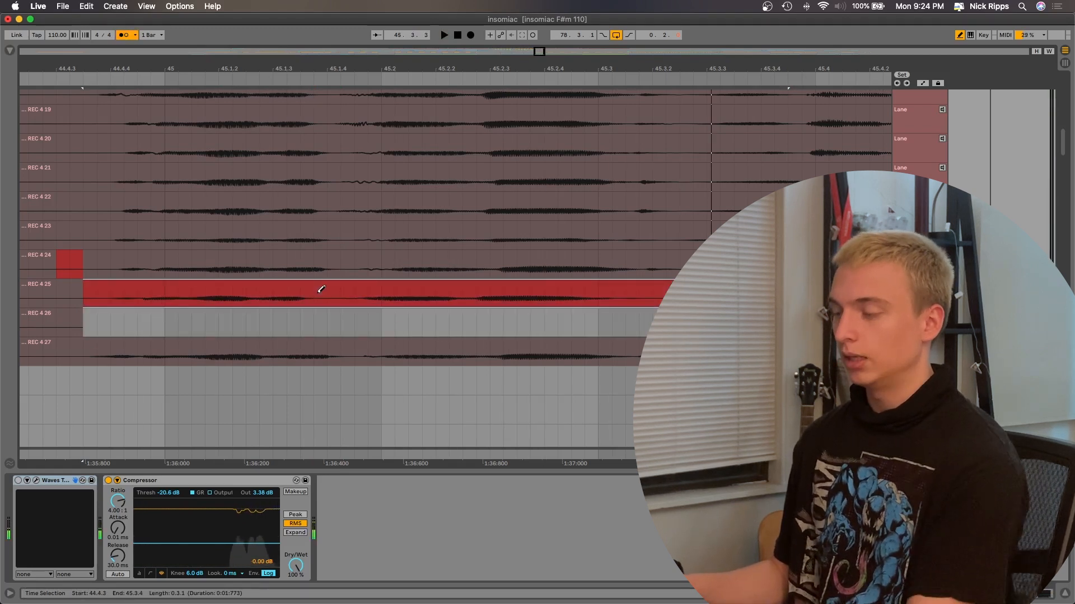
{"action": "key", "text": "Delete"}
Step: Audition the same phrase from takes REC 4 24 and REC 4 23
{"action": "left_click", "coordinate": [299, 263]}
{"action": "key", "text": "space"}
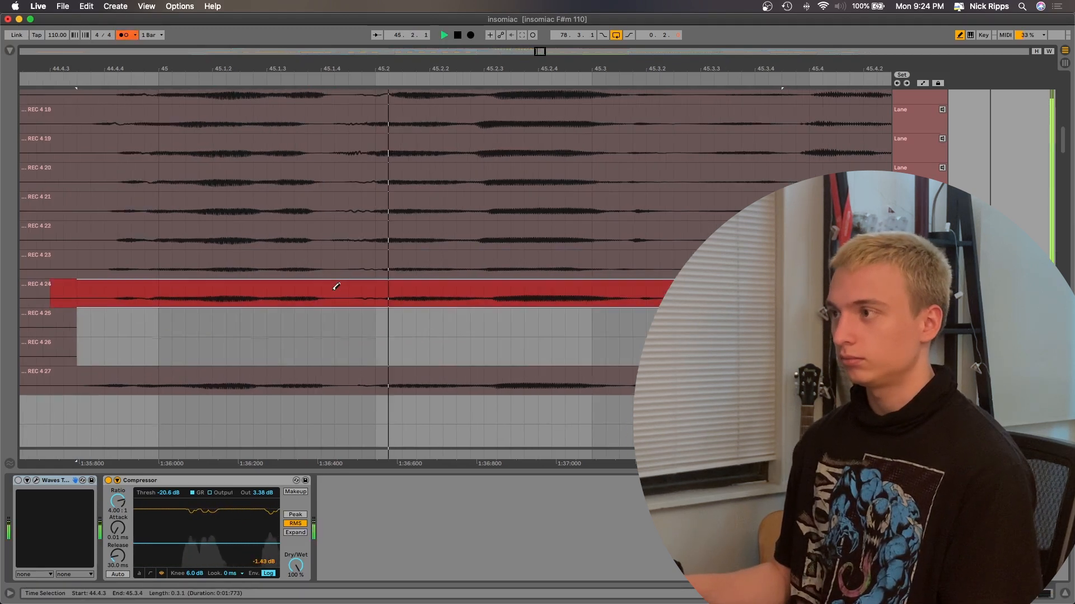
{"action": "scroll", "coordinate": [354, 303], "scroll_direction": "up", "scroll_amount": 3}
{"action": "left_click", "coordinate": [357, 283]}
{"action": "key", "text": "space"}
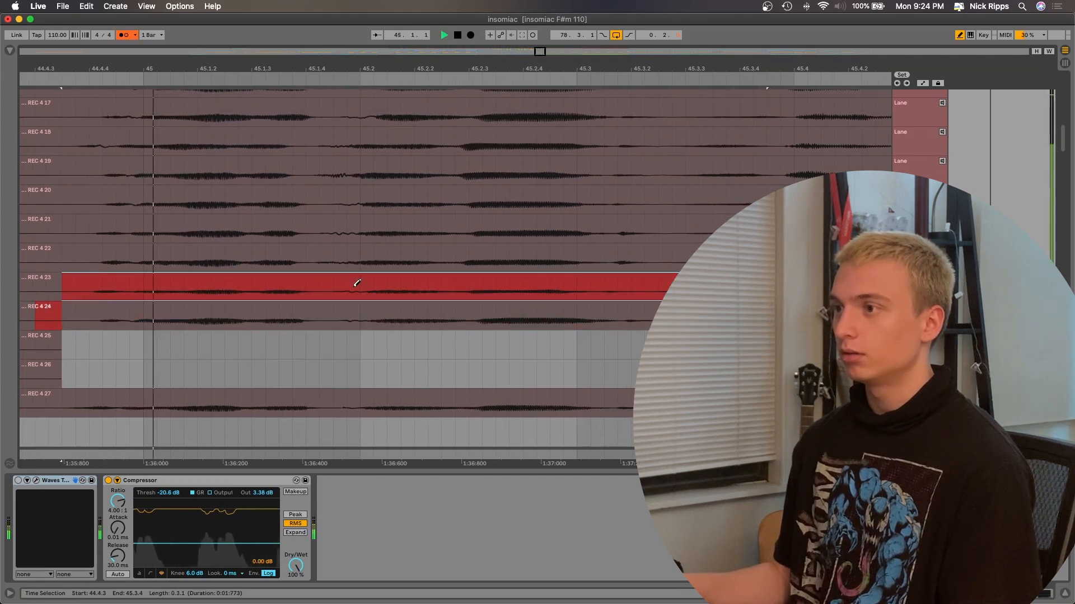
Step: Audition take REC 4 22, and delete the phrase's section from take lane REC 4 23
{"action": "left_click", "coordinate": [374, 255]}
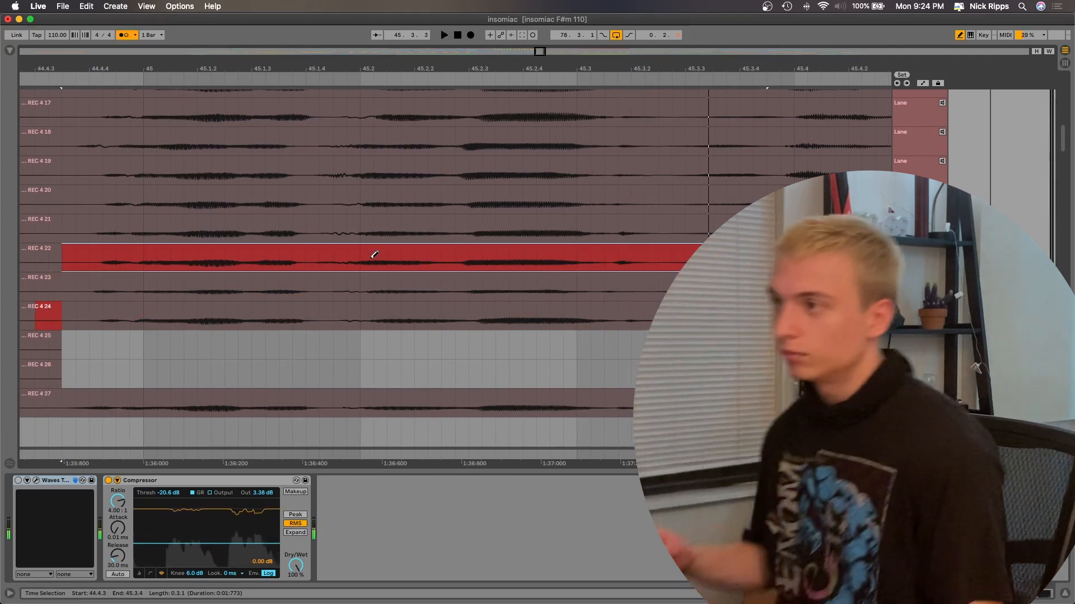
{"action": "left_click", "coordinate": [368, 279]}
{"action": "key", "text": "space"}
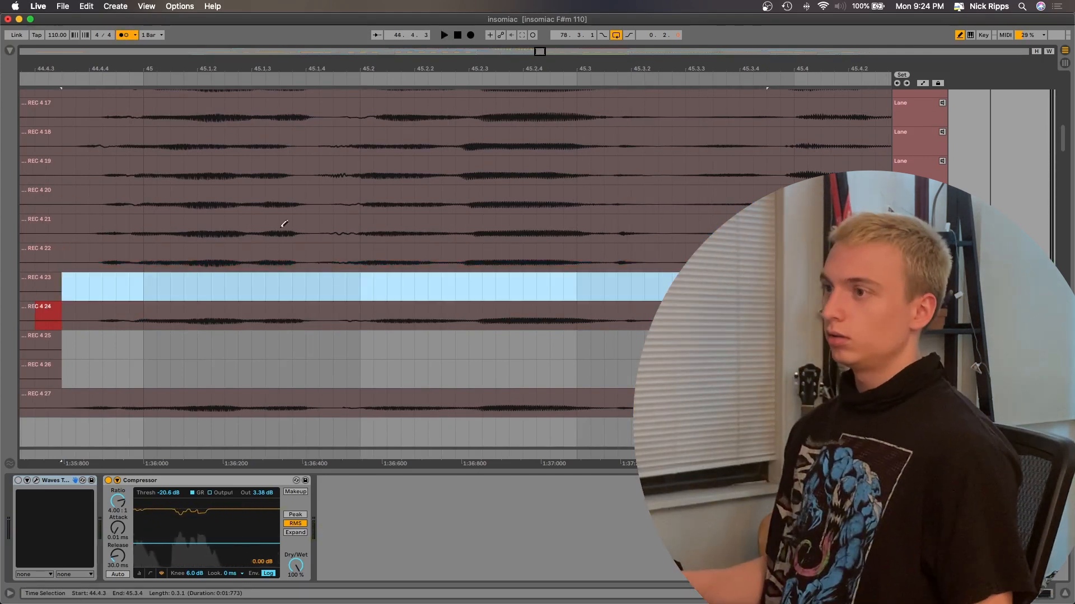
Step: Audition the phrase from takes REC 4 21 and REC 4 20, hiding the device chain in between
{"action": "left_click", "coordinate": [283, 220]}
{"action": "key", "text": "space"}
{"action": "scroll", "coordinate": [364, 230], "scroll_direction": "up", "scroll_amount": 3}
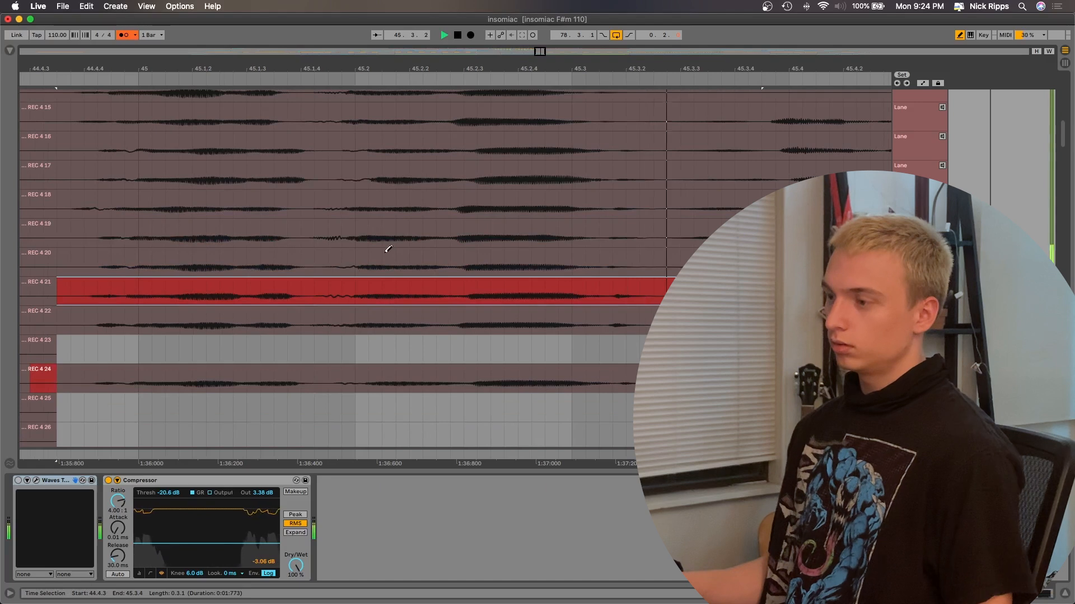
{"action": "key", "text": "space"}
{"action": "key", "text": "super+alt+l"}
{"action": "key", "text": "space"}
{"action": "left_click", "coordinate": [329, 262]}
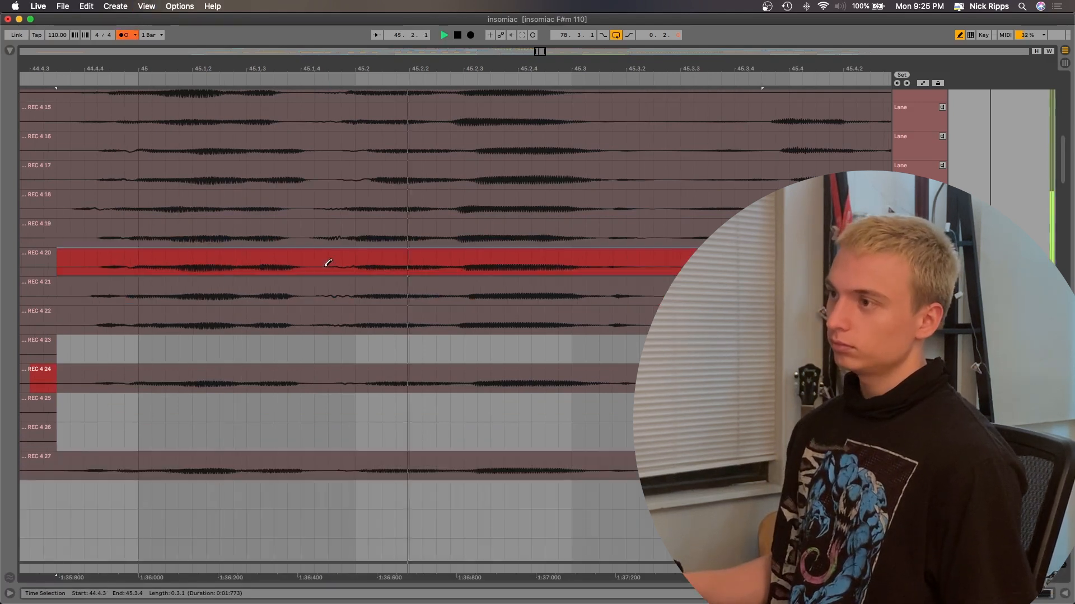
{"action": "key", "text": "space"}
Step: Delete the first part of the phrase from take lane REC 4 20, from 44.4.3 to about 45.1.4
{"action": "left_click_drag", "start_coordinate": [342, 256], "coordinate": [615, 257]}
{"action": "left_click_drag", "start_coordinate": [300, 259], "coordinate": [30, 262]}
{"action": "left_click_drag", "start_coordinate": [287, 256], "coordinate": [322, 256]}
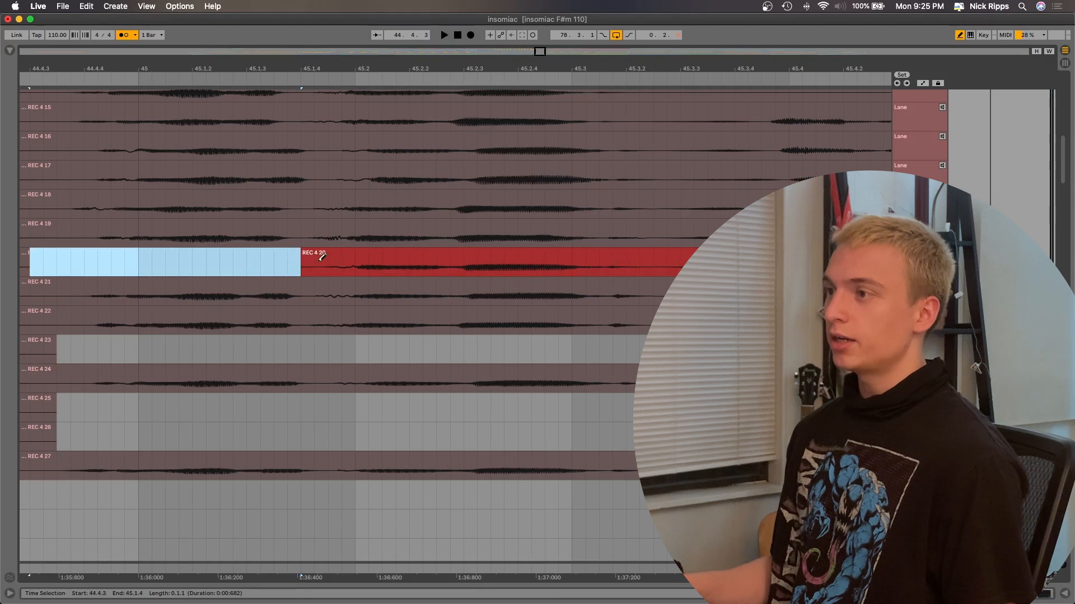
Step: Comp take REC 4 19 across the whole phrase, from 44.4.3 to 45.3.4
{"action": "left_click", "coordinate": [259, 231]}
{"action": "left_click", "coordinate": [604, 236], "text": "shift"}
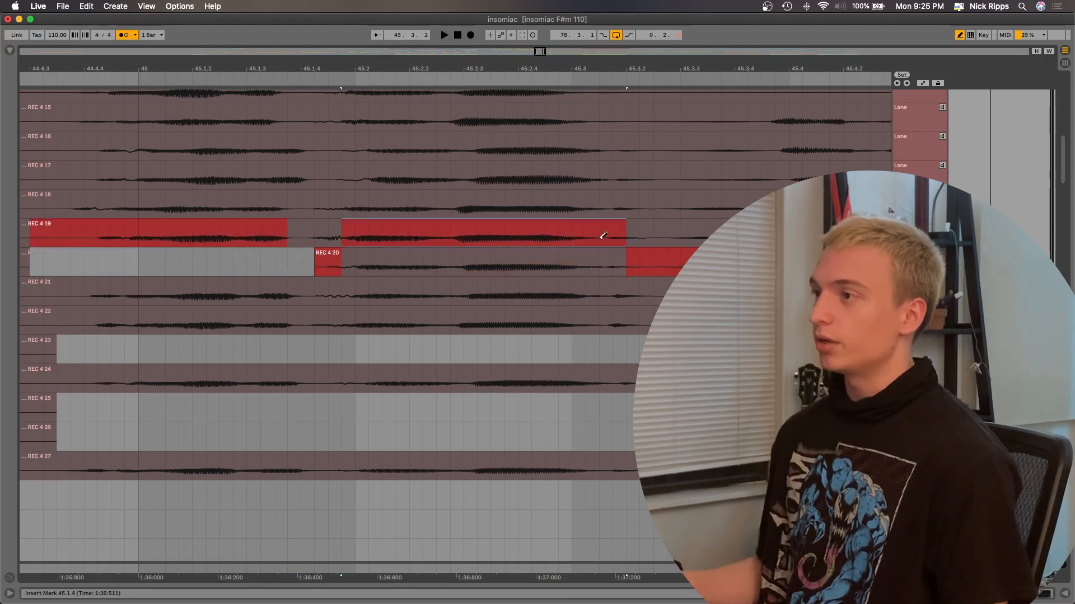
{"action": "scroll", "coordinate": [354, 223], "scroll_direction": "left", "scroll_amount": 5}
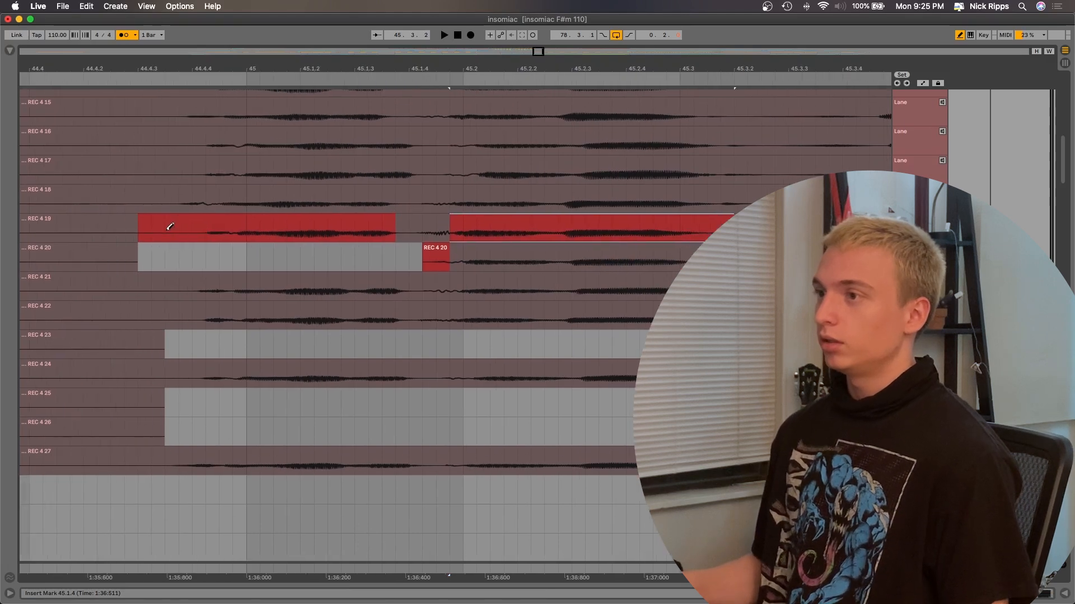
{"action": "left_click", "coordinate": [626, 228], "text": "shift"}
{"action": "left_click", "coordinate": [815, 228]}
{"action": "left_click_drag", "start_coordinate": [273, 211], "coordinate": [175, 217]}
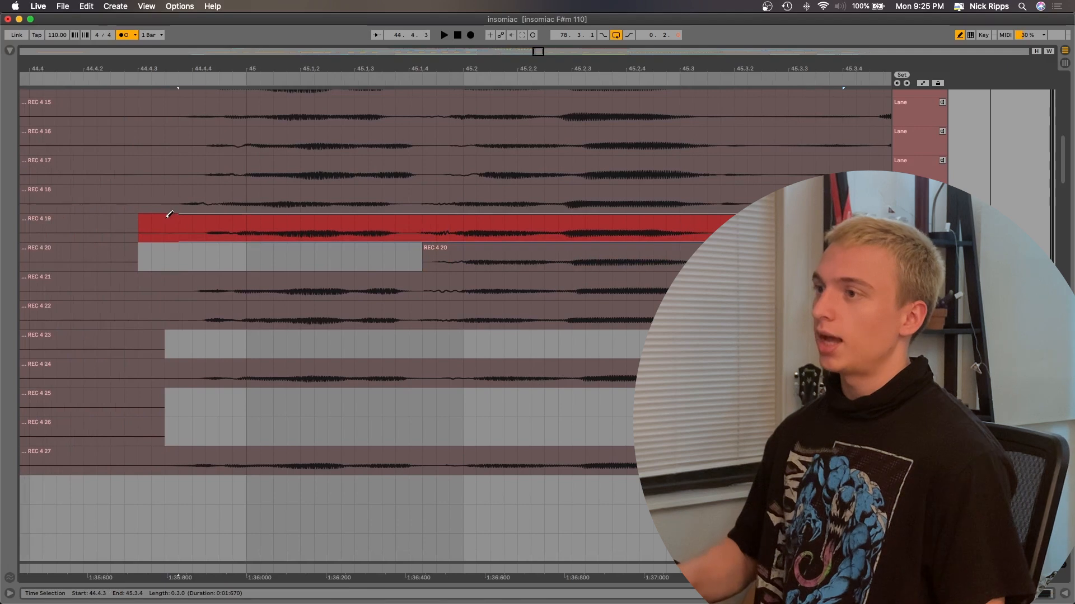
{"action": "scroll", "coordinate": [436, 227], "scroll_direction": "up", "scroll_amount": 2}
{"action": "scroll", "coordinate": [437, 227], "scroll_direction": "left", "scroll_amount": 1}
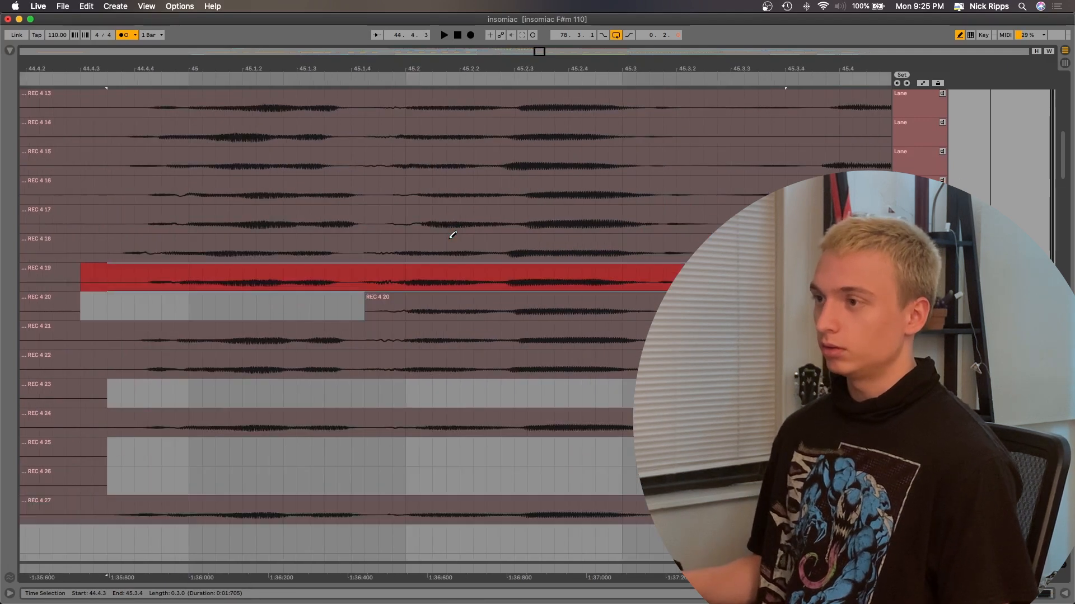
Step: Audition the phrase in turn from takes REC 4 18, REC 4 20 and REC 4 24
{"action": "key", "text": "space"}
{"action": "key", "text": "Up"}
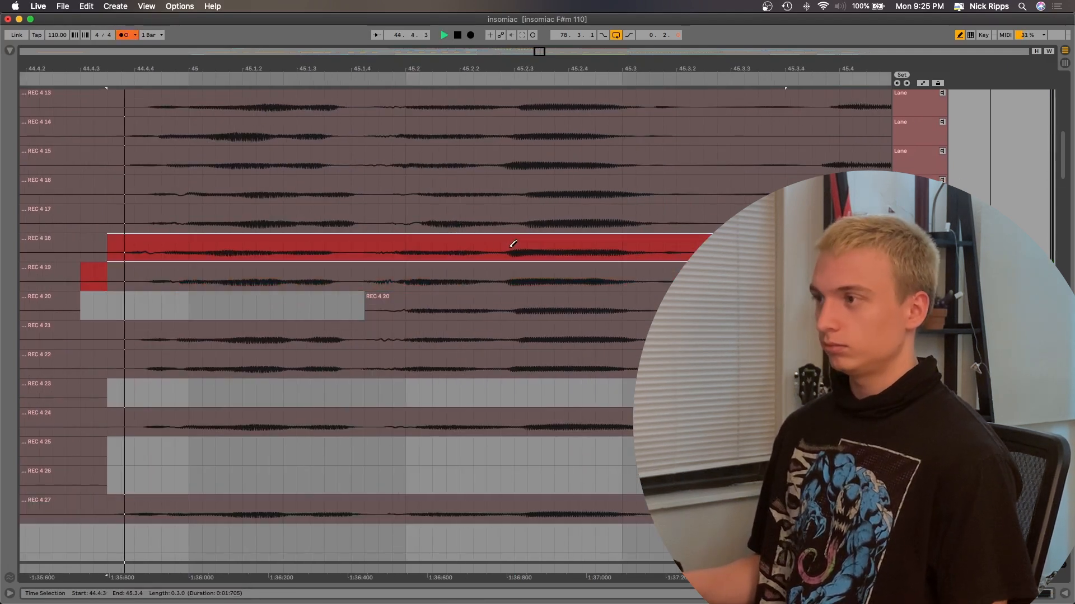
{"action": "left_click", "coordinate": [450, 308]}
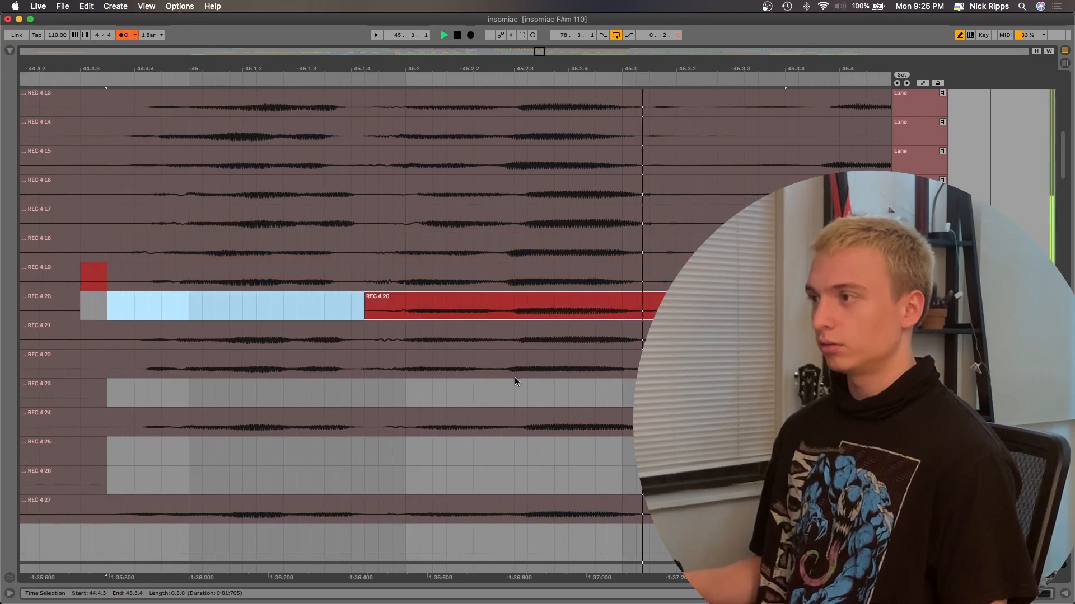
{"action": "left_click", "coordinate": [503, 419]}
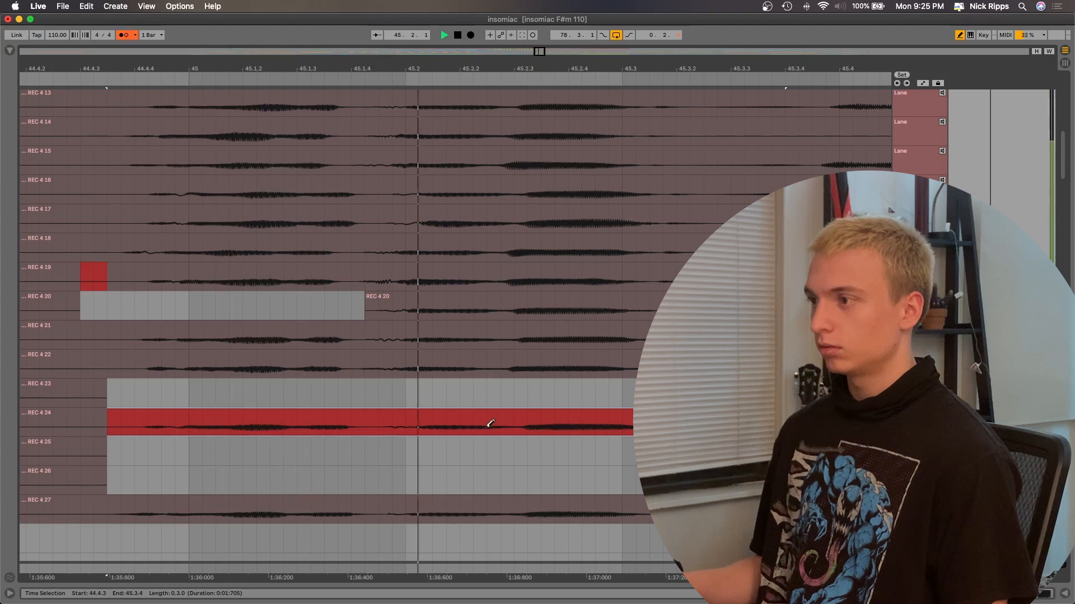
Step: Split the comp at 45.1.4, using take REC 4 24 for the first half and REC 4 20 for the second
{"action": "left_click", "coordinate": [377, 305]}
{"action": "left_click", "coordinate": [314, 411]}
{"action": "key", "text": "space"}
{"action": "scroll", "coordinate": [342, 353], "scroll_direction": "up", "scroll_amount": 2}
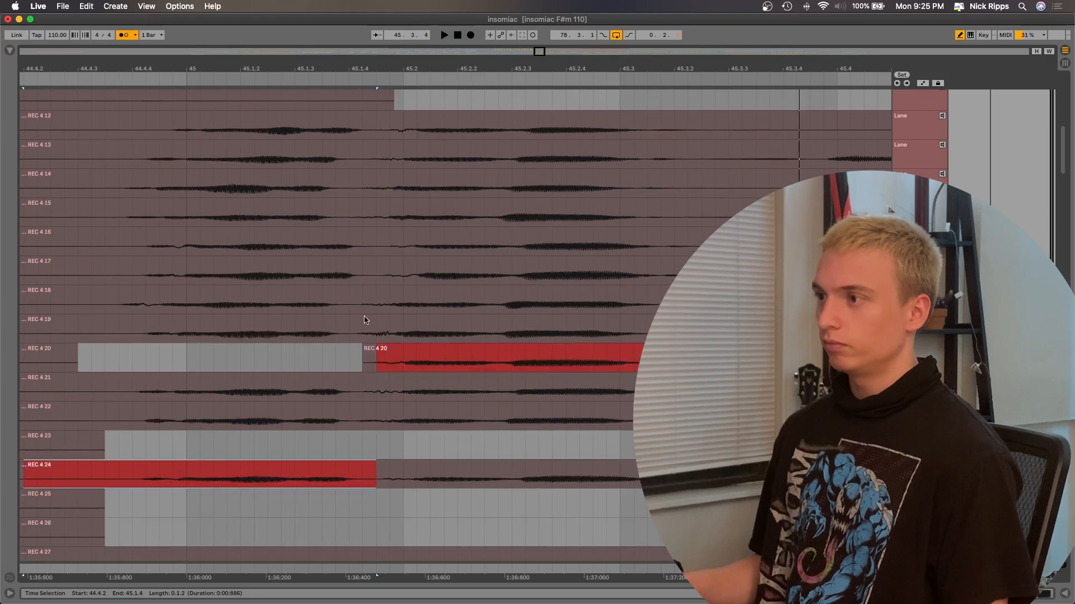
Step: Audition takes REC 4 19 and REC 4 17 for the first half of the phrase
{"action": "left_click", "coordinate": [316, 324]}
{"action": "key", "text": "space"}
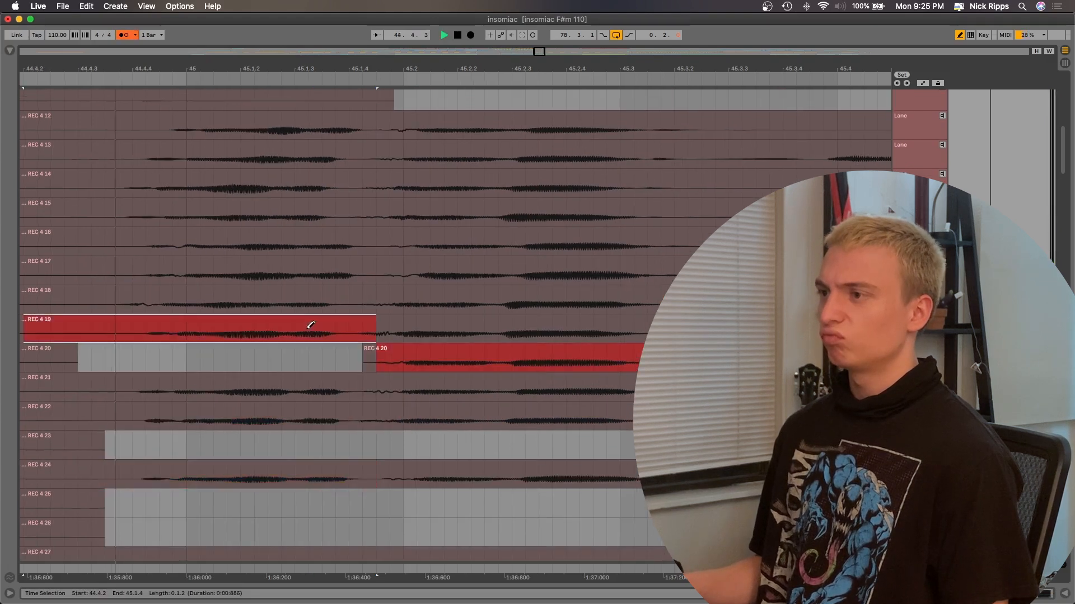
{"action": "key", "text": "space"}
{"action": "left_click", "coordinate": [317, 274]}
{"action": "key", "text": "space"}
{"action": "key", "text": "space"}
Step: Audition takes REC 4 15, REC 4 14 and REC 4 16 for the first half, returning to REC 4 19
{"action": "left_click", "coordinate": [317, 215]}
{"action": "left_click", "coordinate": [317, 215]}
{"action": "key", "text": "space"}
{"action": "left_click", "coordinate": [312, 189]}
{"action": "left_click", "coordinate": [311, 241]}
{"action": "left_click", "coordinate": [295, 325]}
{"action": "left_click", "coordinate": [297, 325]}
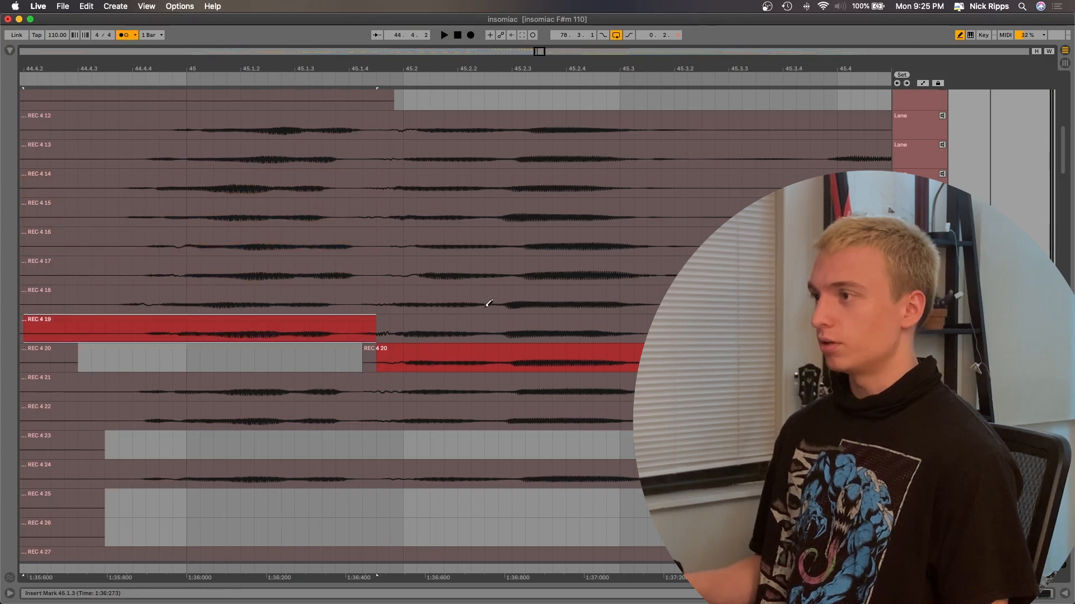
Step: Compare takes REC 4 24 and REC 4 19 repeatedly for the first half of the phrase
{"action": "left_click", "coordinate": [290, 470]}
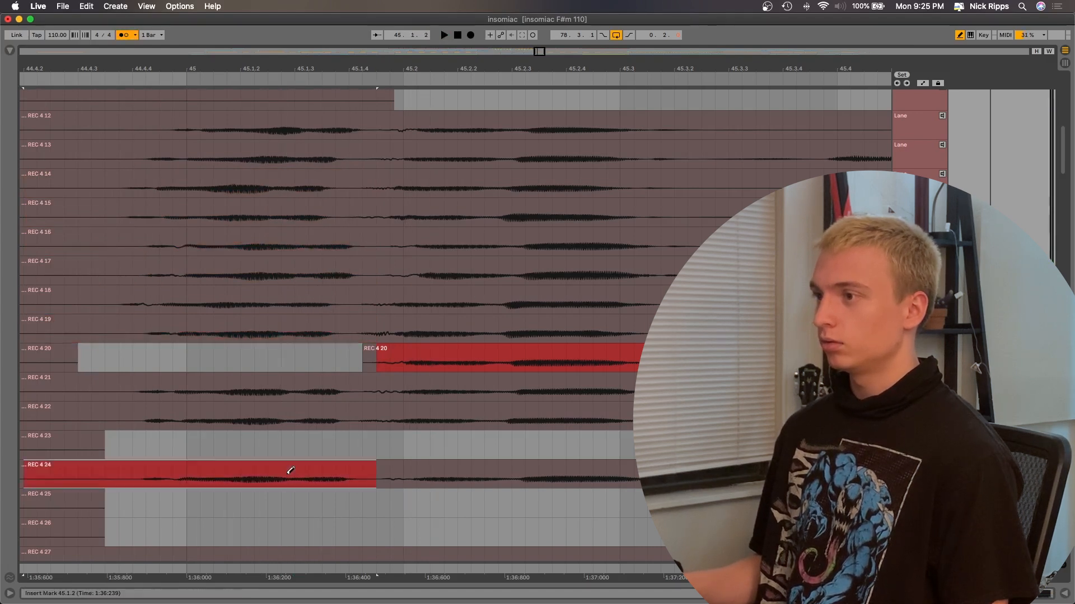
{"action": "left_click", "coordinate": [311, 334]}
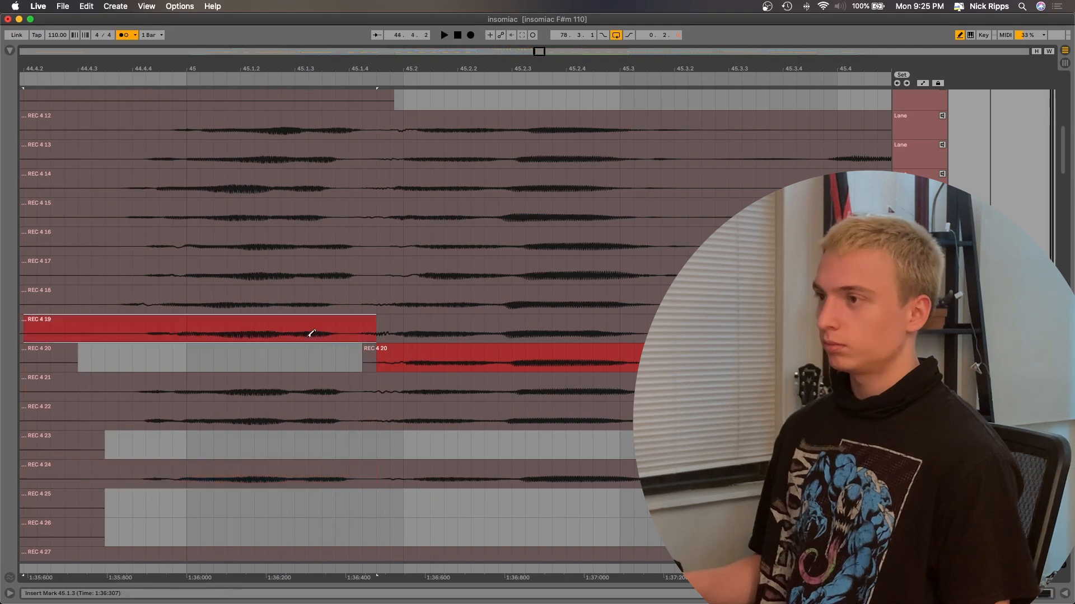
{"action": "left_click", "coordinate": [293, 462]}
{"action": "key", "text": "space"}
{"action": "key", "text": "space"}
{"action": "key", "text": "space"}
{"action": "left_click", "coordinate": [280, 328]}
{"action": "key", "text": "space"}
{"action": "left_click", "coordinate": [312, 473]}
{"action": "key", "text": "space"}
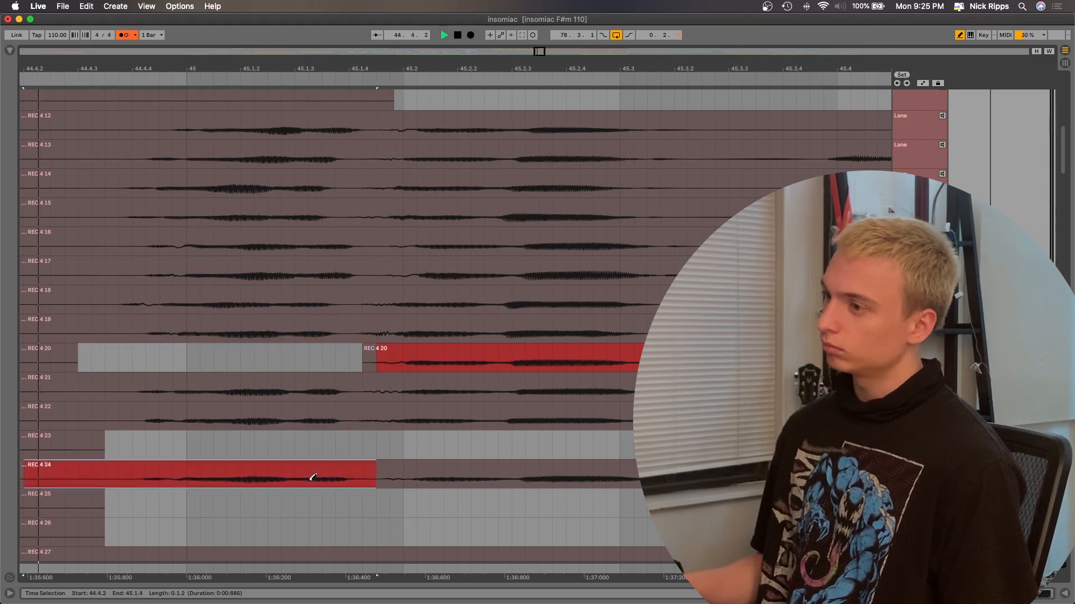
Step: Comp take REC 4 19 into the second half of the phrase, after 45.1.4, and play it back
{"action": "left_click", "coordinate": [334, 332]}
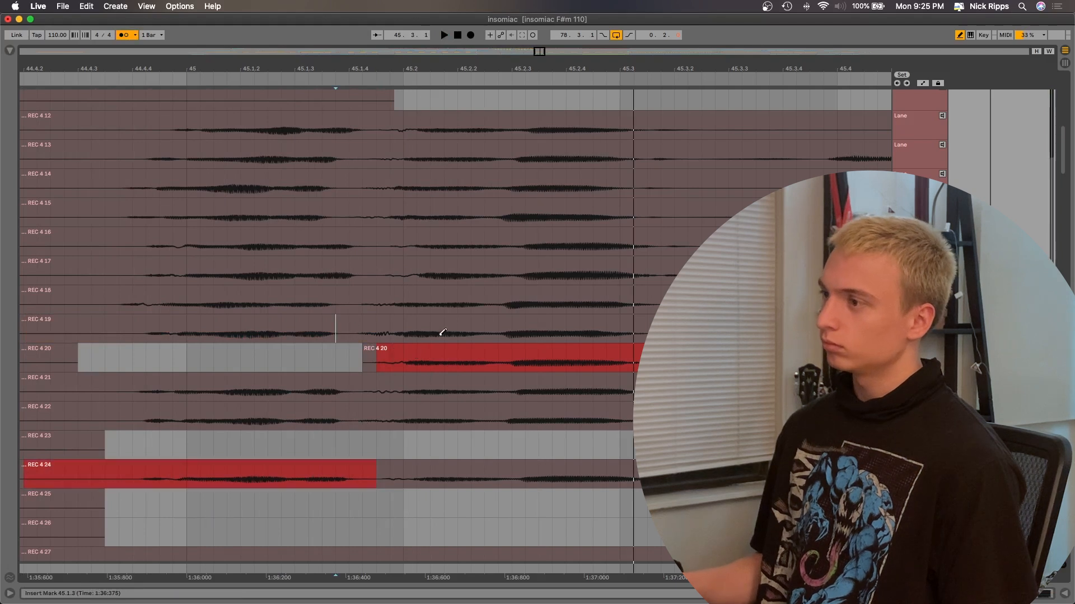
{"action": "left_click", "coordinate": [446, 334]}
{"action": "key", "text": "space"}
Step: Audition take REC 4 19 in the first half of the phrase, and switch that half back to REC 4 24
{"action": "left_click", "coordinate": [189, 330]}
{"action": "key", "text": "space"}
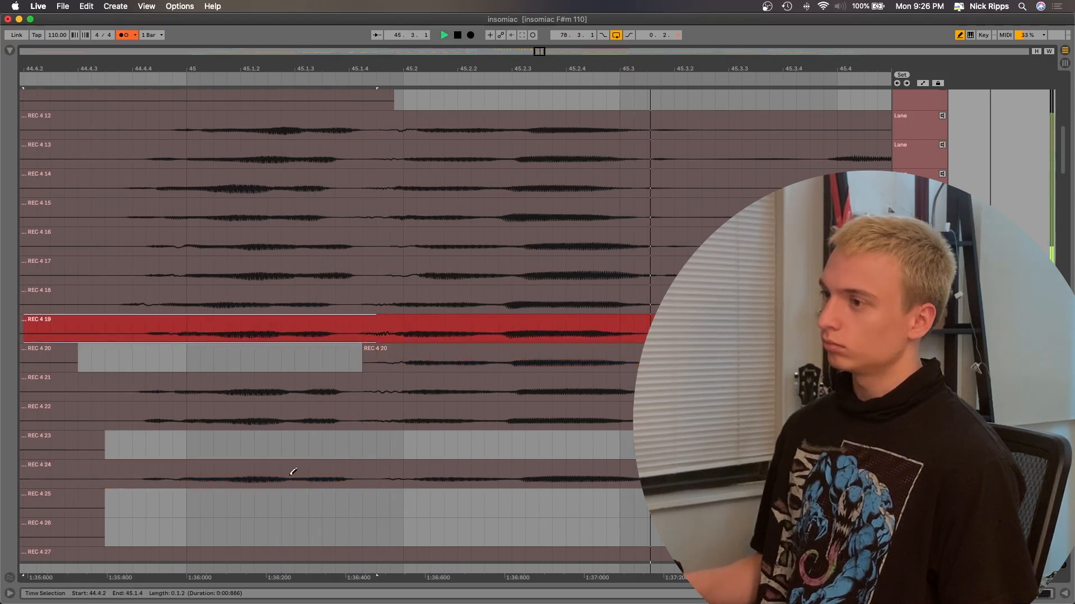
{"action": "left_click", "coordinate": [293, 472]}
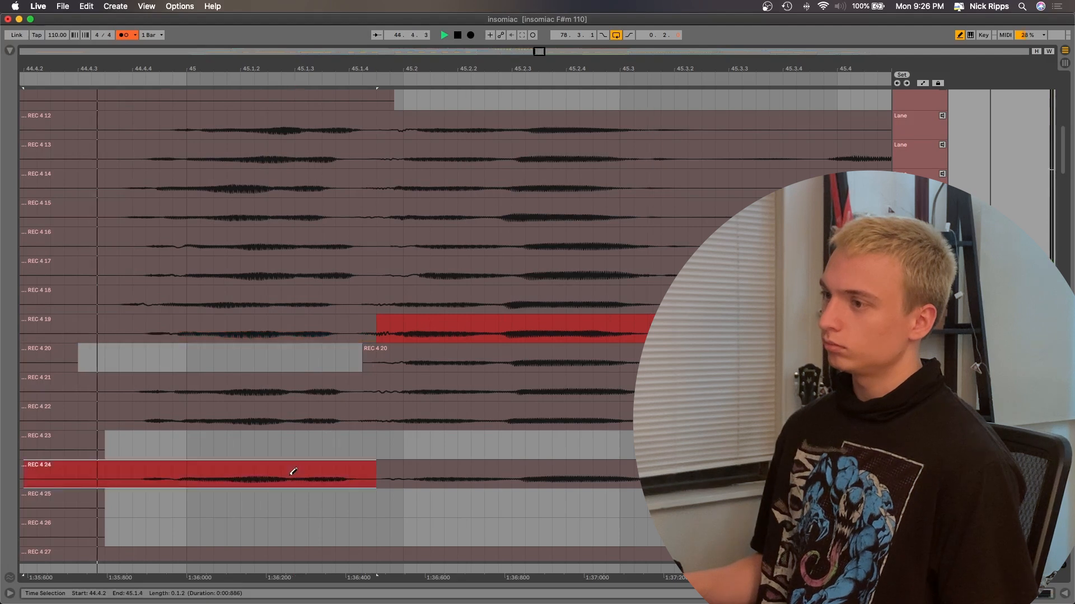
Step: Compare takes REC 4 24 and REC 4 20 for the second half of the phrase, 45.1.4 to 45.3.4, settling on REC 4 20
{"action": "left_click", "coordinate": [484, 478]}
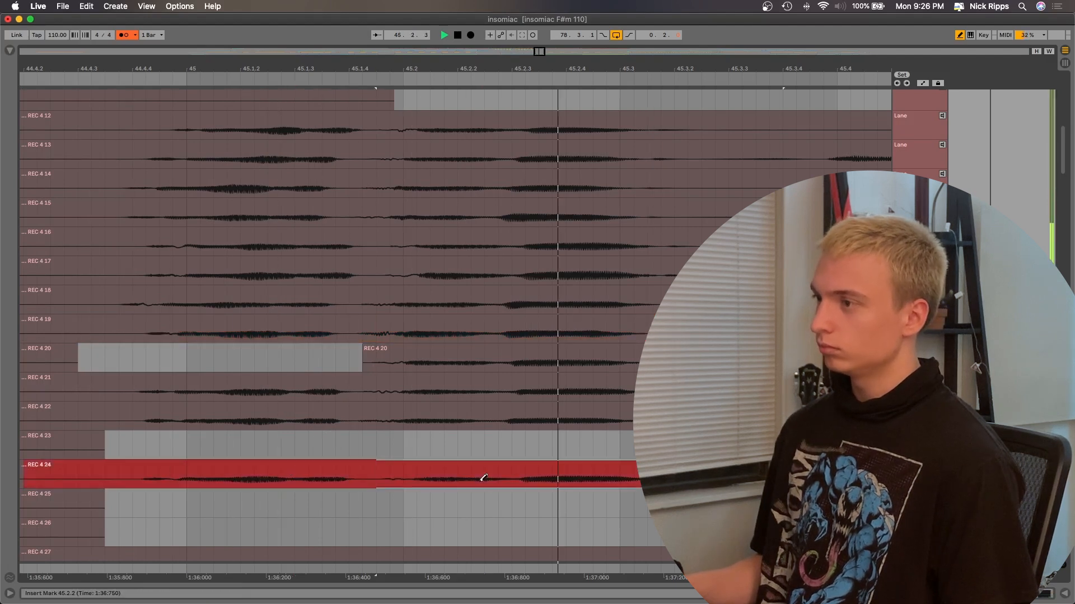
{"action": "left_click", "coordinate": [444, 354]}
{"action": "key", "text": "space"}
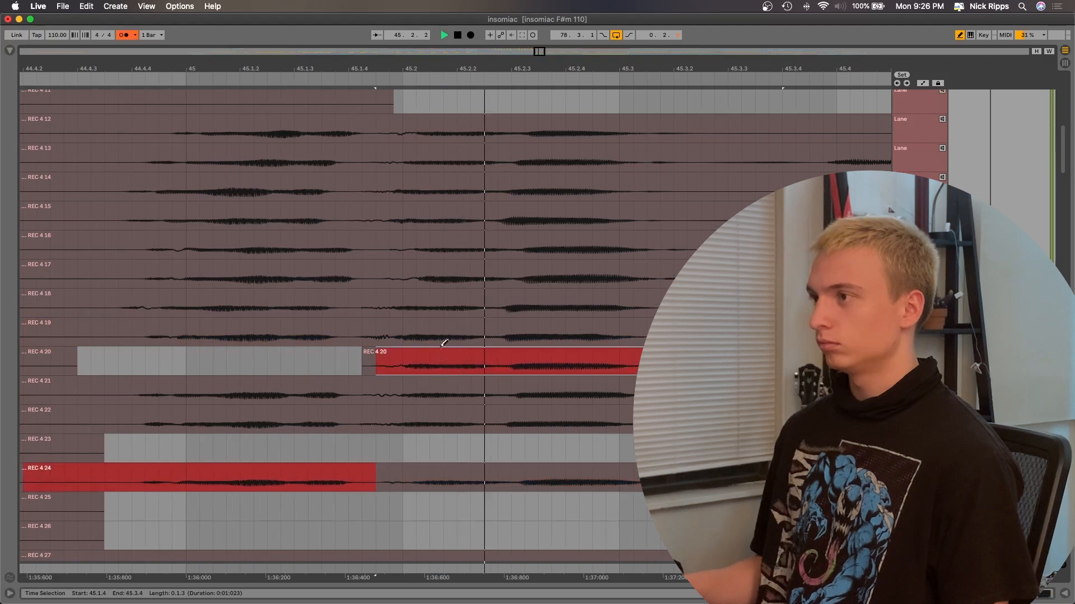
{"action": "scroll", "coordinate": [461, 300], "scroll_direction": "up", "scroll_amount": 2}
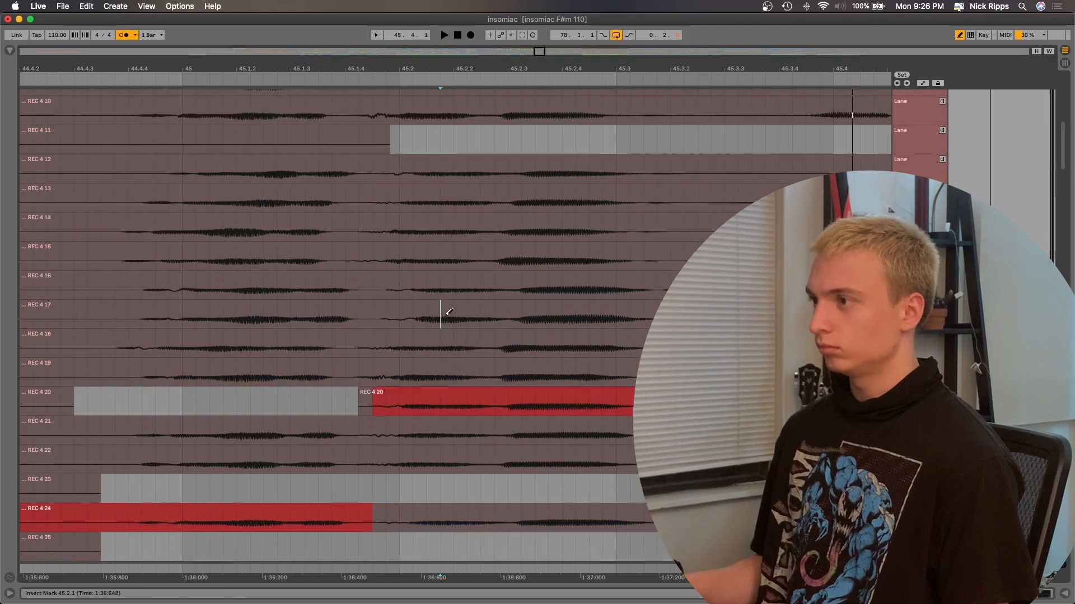
{"action": "left_click", "coordinate": [446, 310]}
{"action": "left_click", "coordinate": [469, 259]}
{"action": "key", "text": "space"}
{"action": "key", "text": "space"}
{"action": "left_click", "coordinate": [455, 406]}
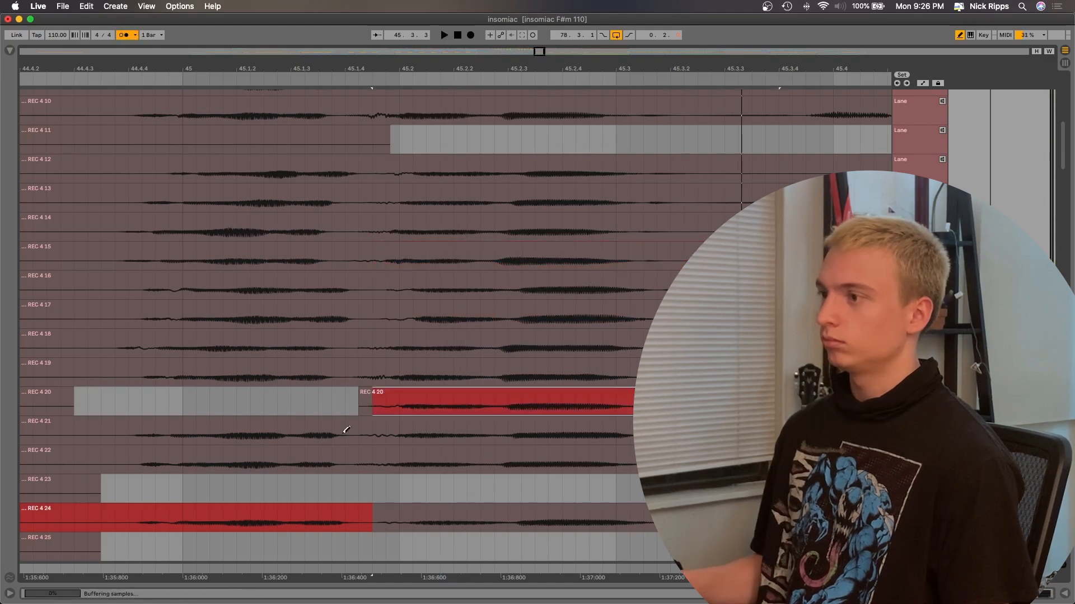
{"action": "key", "text": "space"}
Step: Play back the comped phrase from 44.4.2 and examine the takes for the following phrase around 45.4
{"action": "scroll", "coordinate": [344, 432], "scroll_direction": "down", "scroll_amount": 10}
{"action": "scroll", "coordinate": [346, 431], "scroll_direction": "down", "scroll_amount": 2}
{"action": "scroll", "coordinate": [346, 429], "scroll_direction": "up", "scroll_amount": 5}
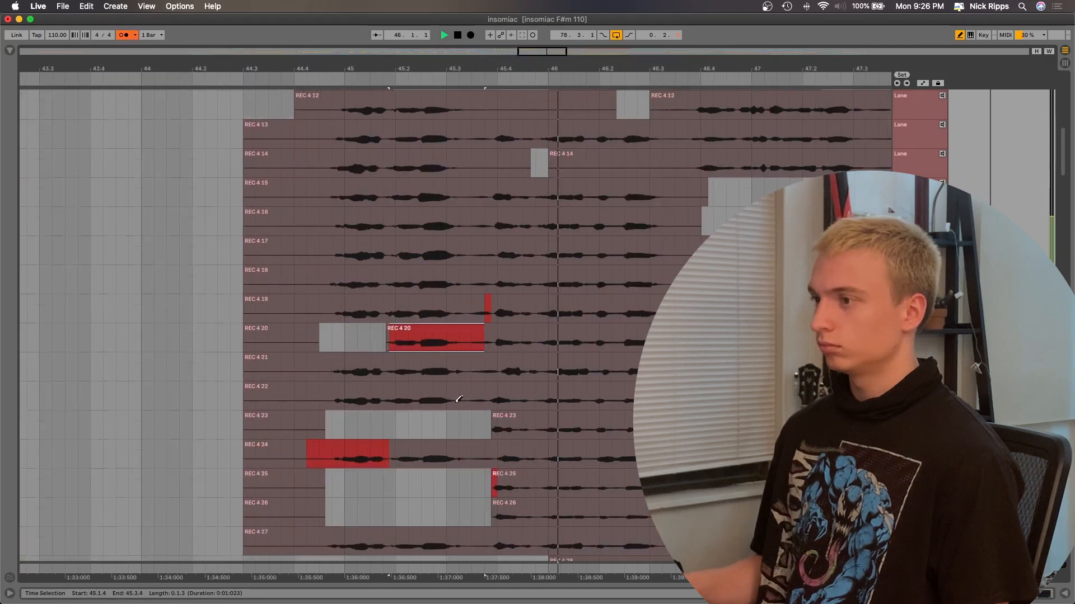
{"action": "scroll", "coordinate": [459, 399], "scroll_direction": "down", "scroll_amount": 3}
{"action": "key", "text": "space"}
{"action": "key", "text": "space"}
{"action": "key", "text": "space"}
{"action": "left_click", "coordinate": [315, 383]}
{"action": "key", "text": "space"}
{"action": "scroll", "coordinate": [317, 383], "scroll_direction": "right", "scroll_amount": 3}
{"action": "scroll", "coordinate": [445, 363], "scroll_direction": "up", "scroll_amount": 3}
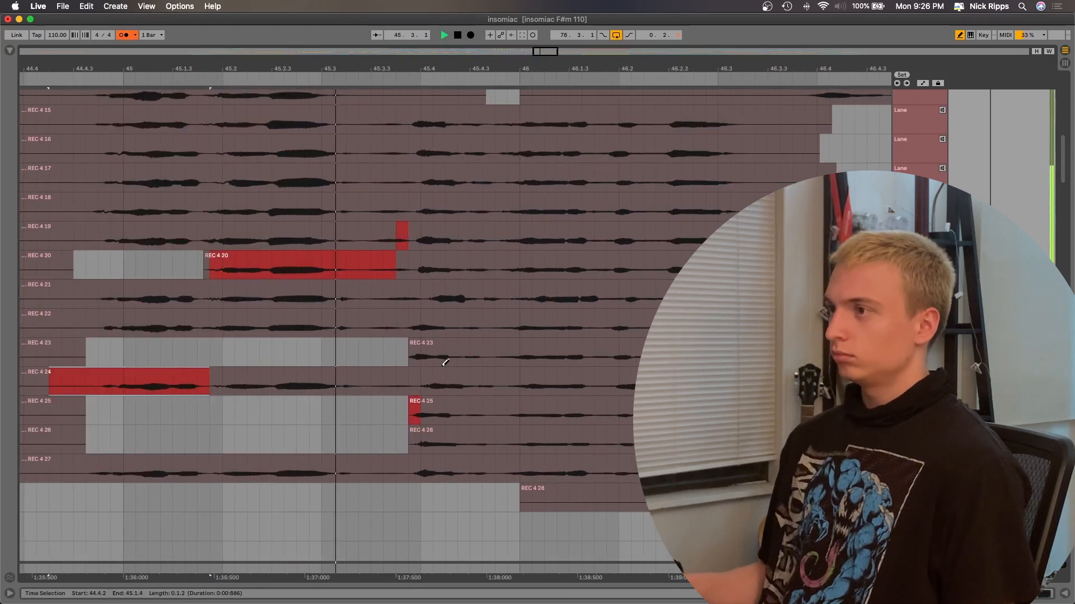
Step: Comp take REC 4 21 in from 45.3.3, and audition take REC 4 23 from 45.4.1 to 46.4.4
{"action": "left_click", "coordinate": [394, 286]}
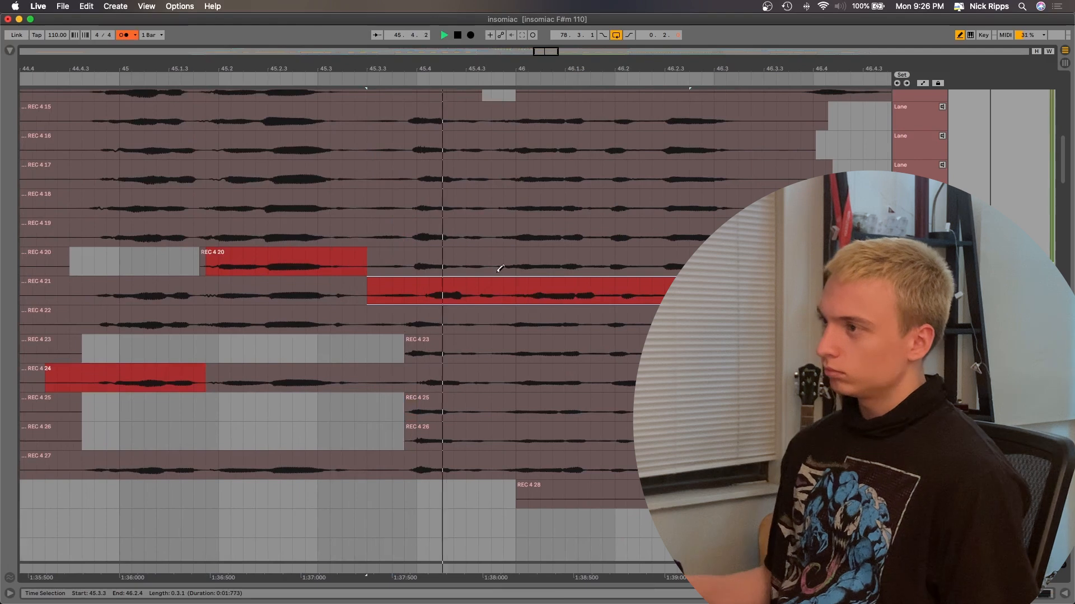
{"action": "scroll", "coordinate": [500, 268], "scroll_direction": "down", "scroll_amount": 2}
{"action": "left_click", "coordinate": [375, 331]}
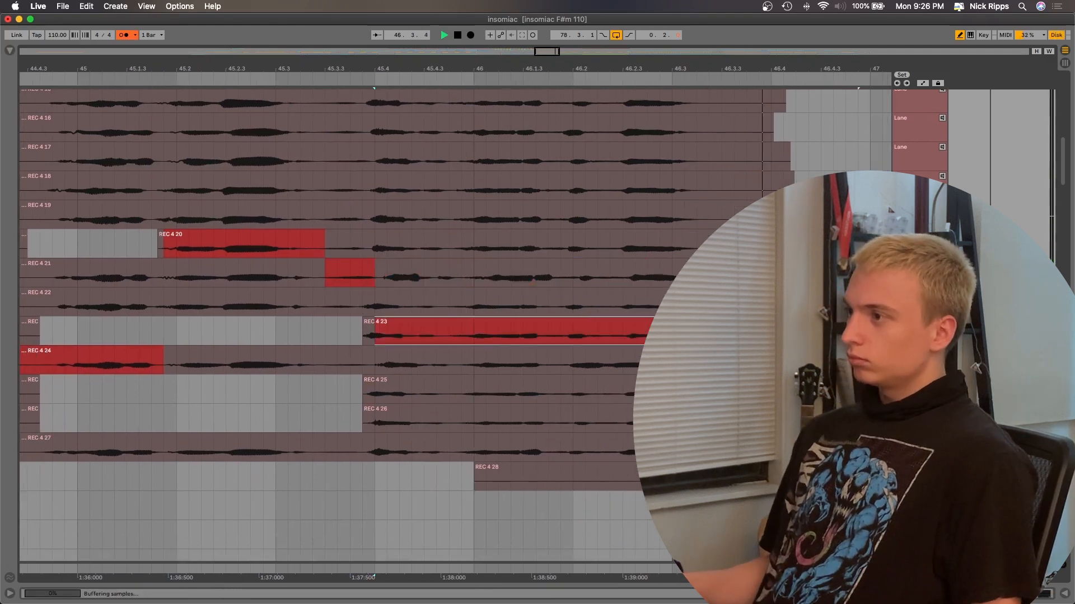
{"action": "scroll", "coordinate": [487, 300], "scroll_direction": "down", "scroll_amount": 2}
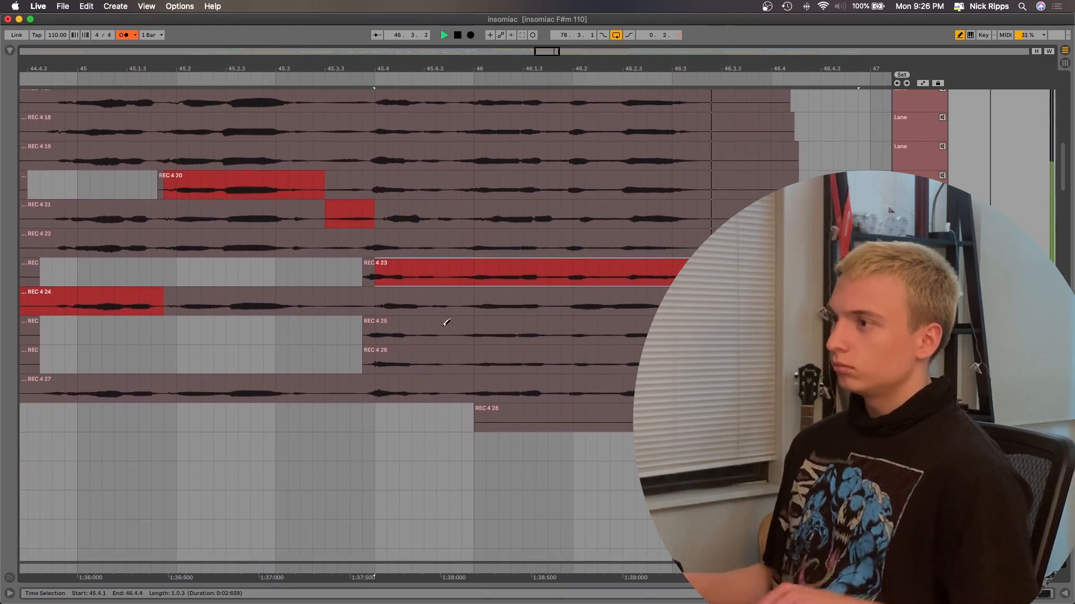
Step: Audition takes REC 4 26, REC 4 27 and REC 4 21 for the phrase from 45.4.1 to 46.4.4
{"action": "left_click", "coordinate": [437, 358]}
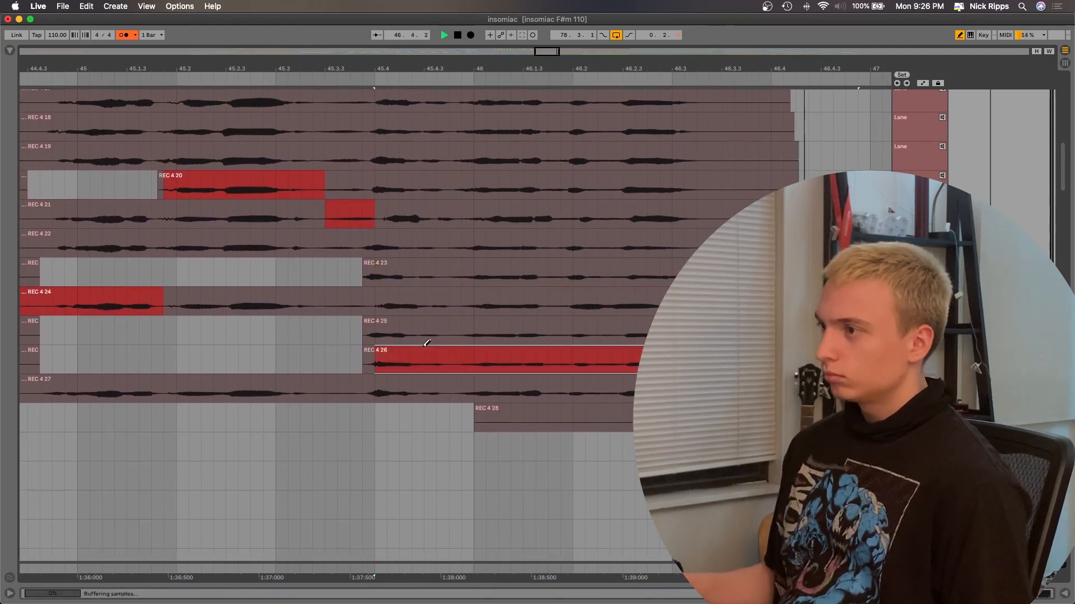
{"action": "left_click", "coordinate": [429, 385]}
{"action": "scroll", "coordinate": [426, 336], "scroll_direction": "up", "scroll_amount": 3}
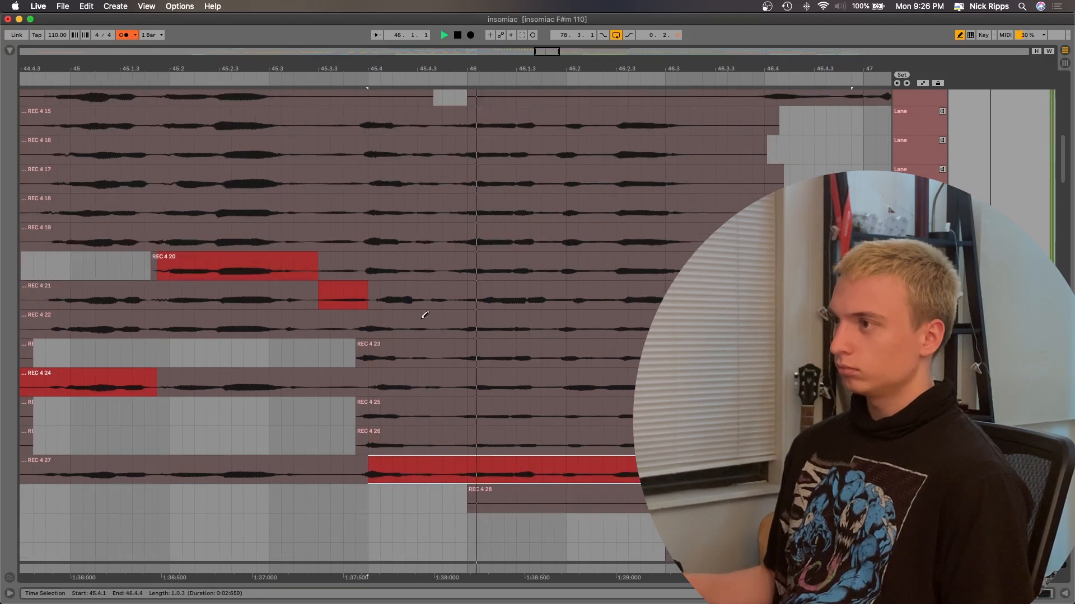
{"action": "left_click", "coordinate": [398, 290]}
{"action": "scroll", "coordinate": [403, 294], "scroll_direction": "up", "scroll_amount": 2}
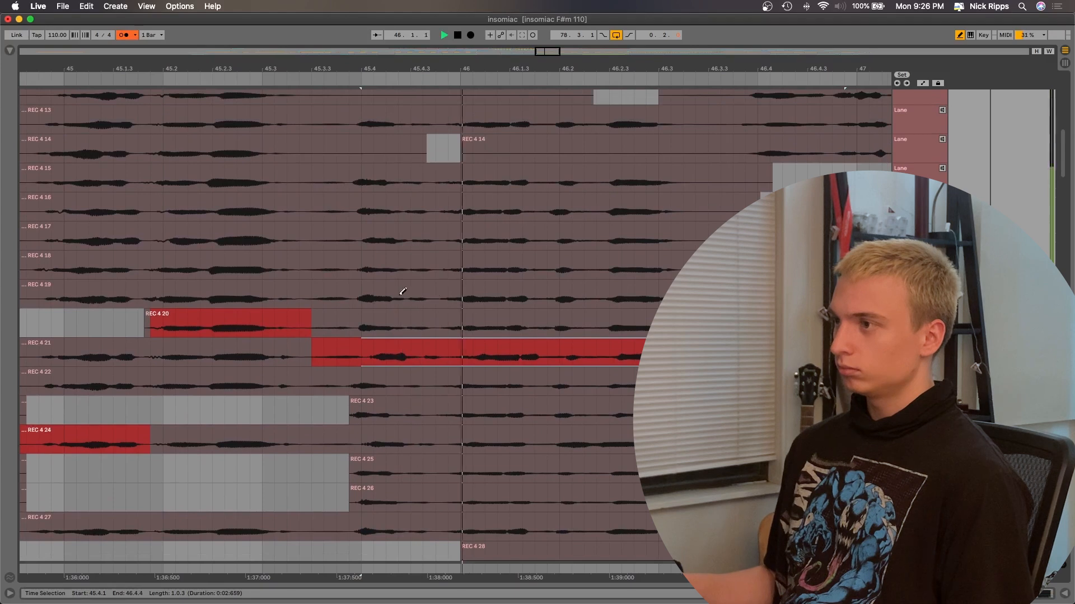
Step: Audition takes REC 4 19, REC 4 20, REC 4 18 and REC 4 17 for the phrase after 45.4.1
{"action": "left_click", "coordinate": [399, 290]}
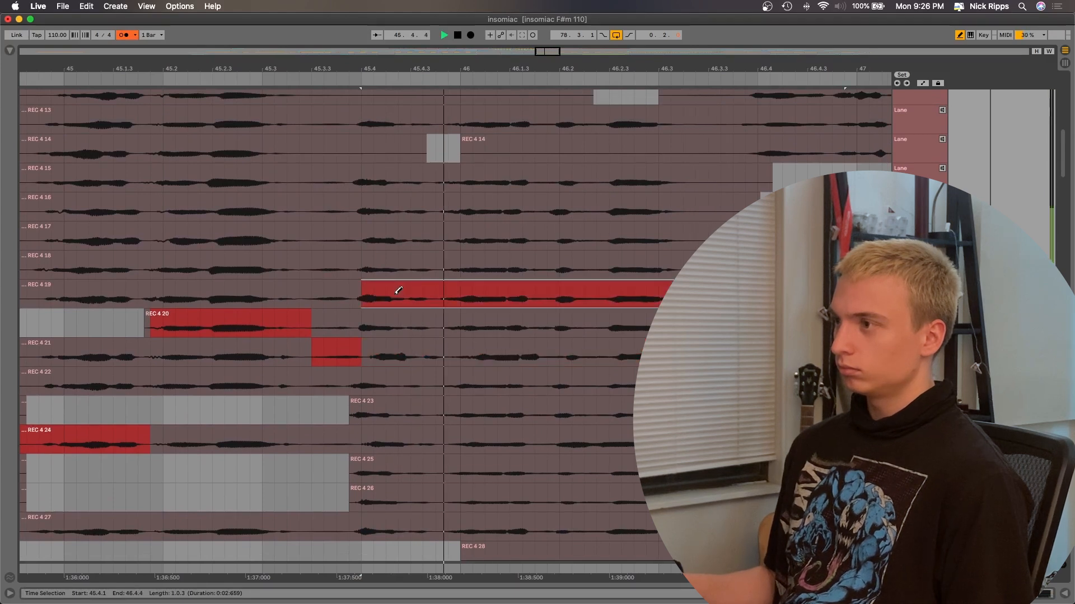
{"action": "left_click", "coordinate": [407, 326]}
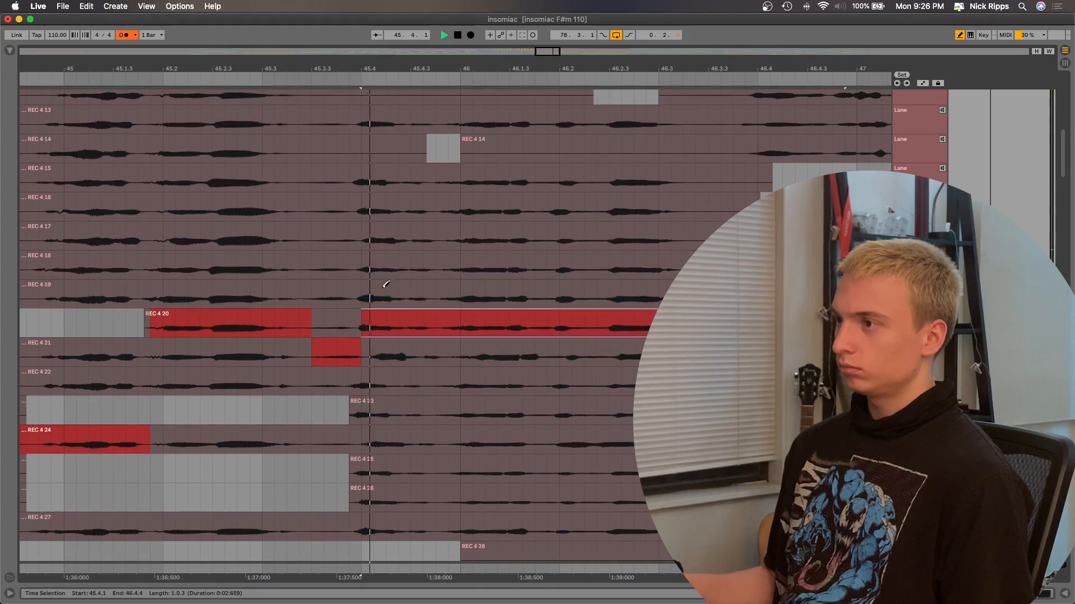
{"action": "left_click", "coordinate": [389, 262]}
{"action": "key", "text": "space"}
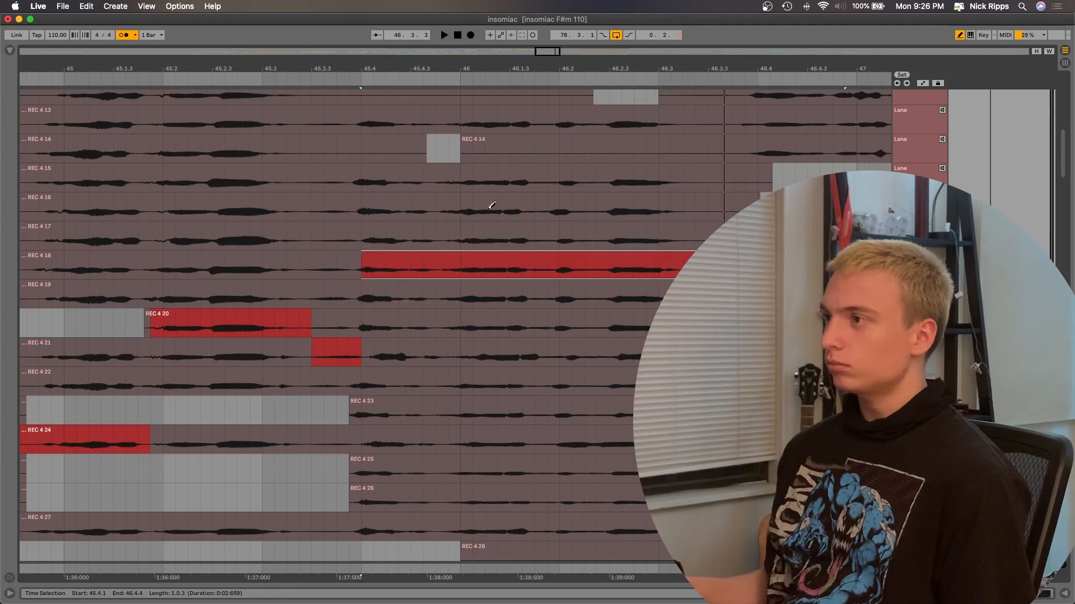
{"action": "left_click", "coordinate": [484, 226]}
{"action": "key", "text": "space"}
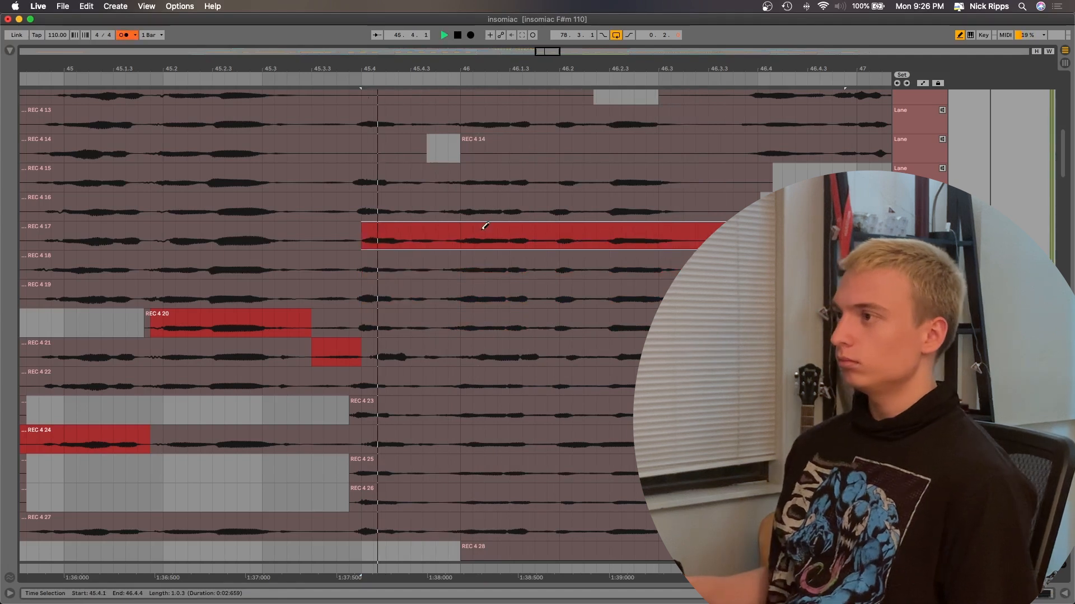
Step: Audition takes REC 4 16, REC 4 15, REC 4 13, REC 4 7 and REC 4 6 for the phrase after 45.4.1
{"action": "left_click", "coordinate": [496, 200]}
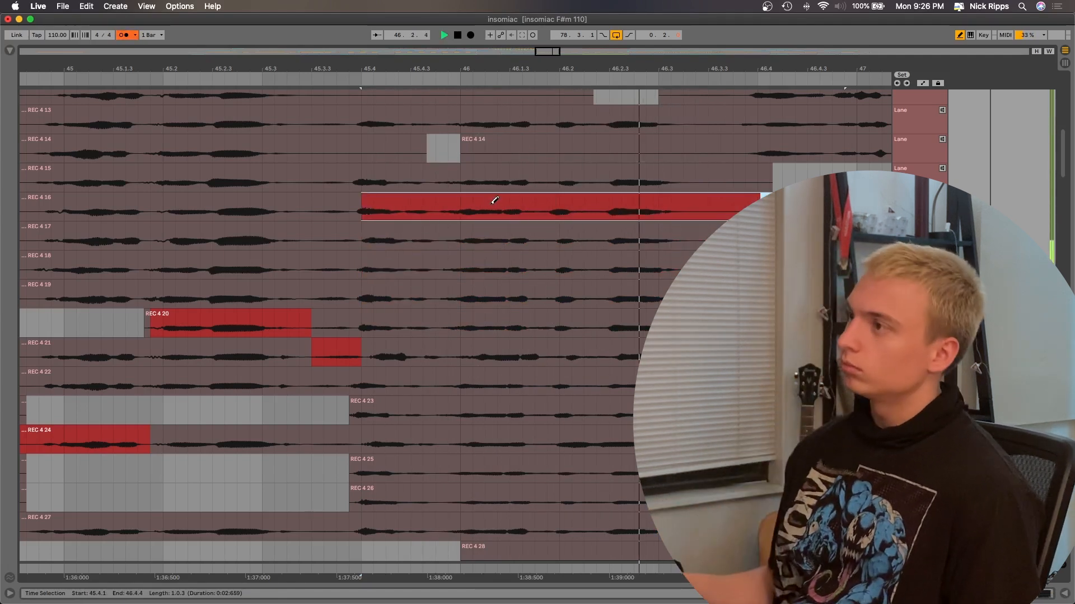
{"action": "left_click", "coordinate": [488, 174]}
{"action": "scroll", "coordinate": [498, 213], "scroll_direction": "up", "scroll_amount": 3}
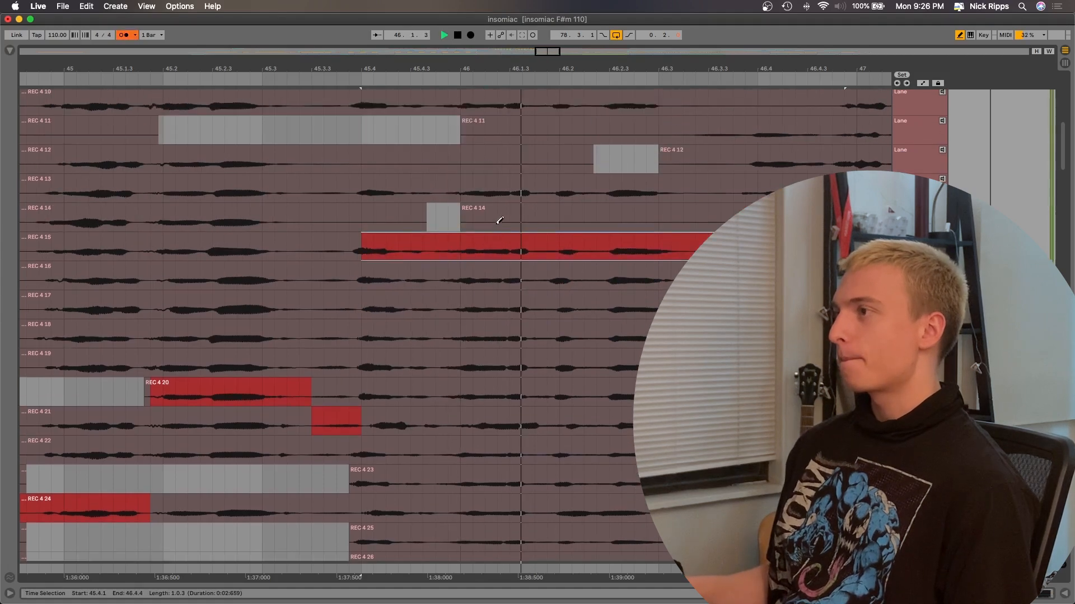
{"action": "left_click", "coordinate": [509, 185]}
{"action": "scroll", "coordinate": [507, 190], "scroll_direction": "up", "scroll_amount": 6}
{"action": "left_click", "coordinate": [485, 183]}
{"action": "scroll", "coordinate": [484, 185], "scroll_direction": "up", "scroll_amount": 7}
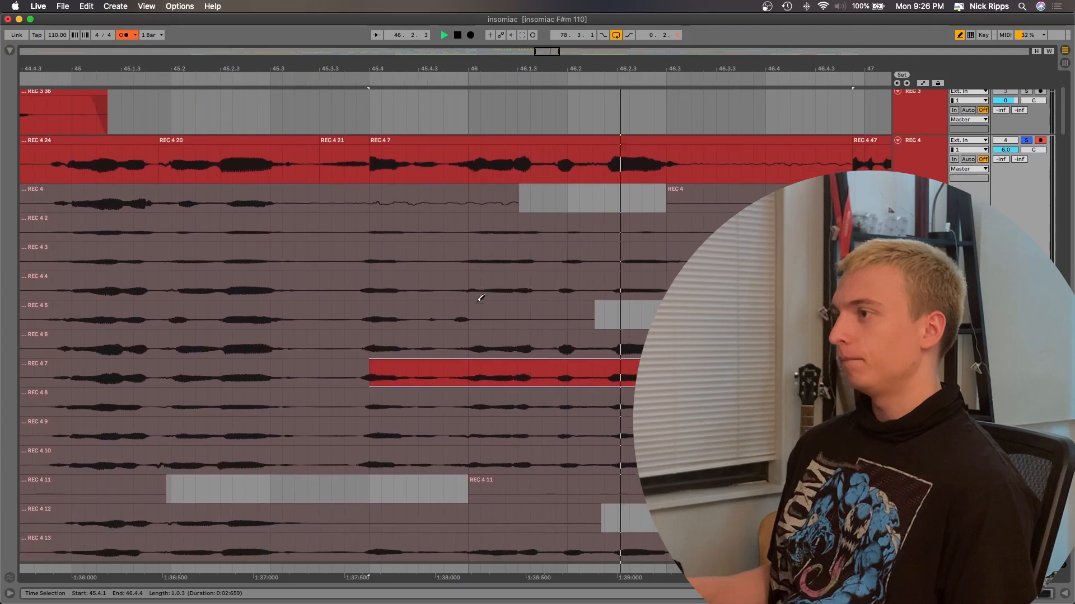
{"action": "left_click", "coordinate": [456, 342]}
Step: Try take REC 4 7 in the opening section from 44.4.2 to 45.1.4, and switch it back to REC 4 24
{"action": "scroll", "coordinate": [456, 343], "scroll_direction": "left", "scroll_amount": 5}
{"action": "scroll", "coordinate": [408, 334], "scroll_direction": "down", "scroll_amount": 3}
{"action": "left_click", "coordinate": [308, 297]}
{"action": "key", "text": "space"}
{"action": "scroll", "coordinate": [307, 297], "scroll_direction": "down", "scroll_amount": 7}
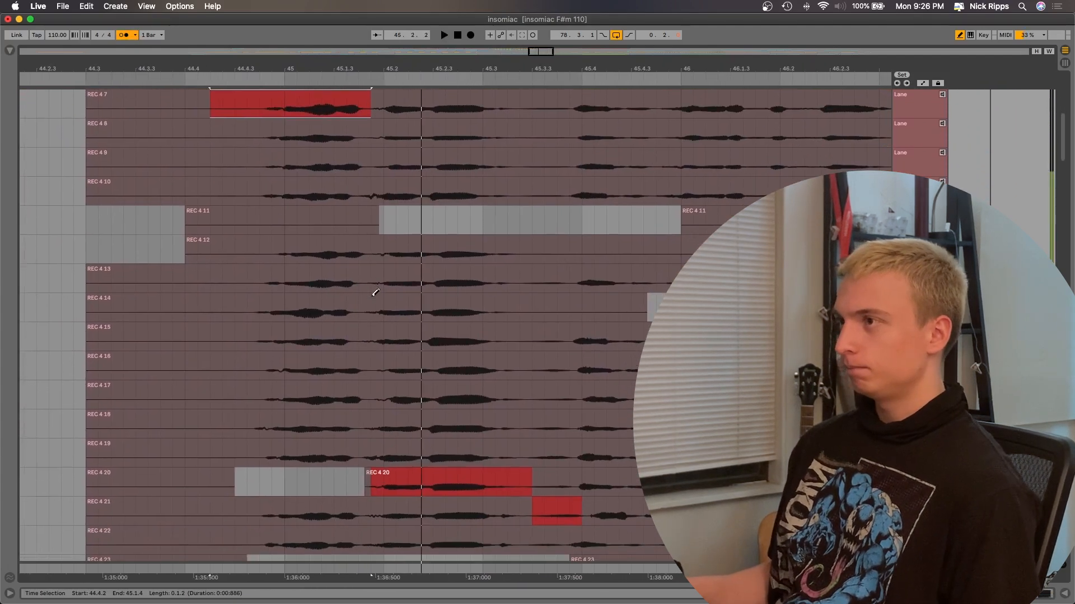
{"action": "scroll", "coordinate": [359, 388], "scroll_direction": "down", "scroll_amount": 2}
{"action": "key", "text": "space"}
{"action": "key", "text": "space"}
{"action": "left_click", "coordinate": [334, 469]}
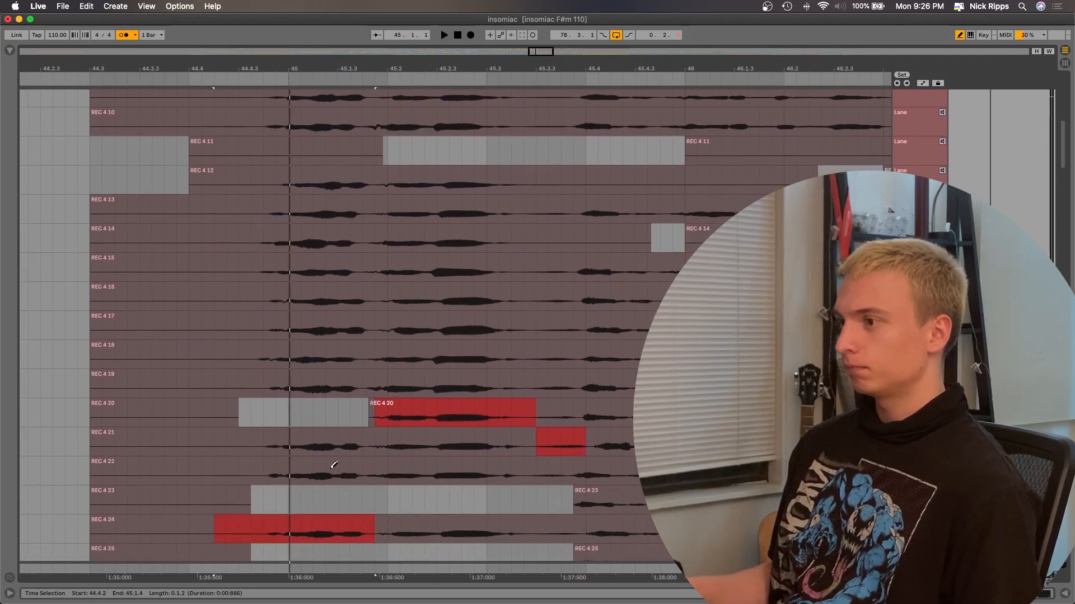
Step: Audition takes REC 4 10, REC 4 9 and REC 4 8 for 44.4.2 to 45.1.4, and undo back to REC 4 24
{"action": "key", "text": "space"}
{"action": "scroll", "coordinate": [334, 463], "scroll_direction": "up", "scroll_amount": 2}
{"action": "scroll", "coordinate": [334, 461], "scroll_direction": "up", "scroll_amount": 2}
{"action": "key", "text": "space"}
{"action": "left_click", "coordinate": [334, 223]}
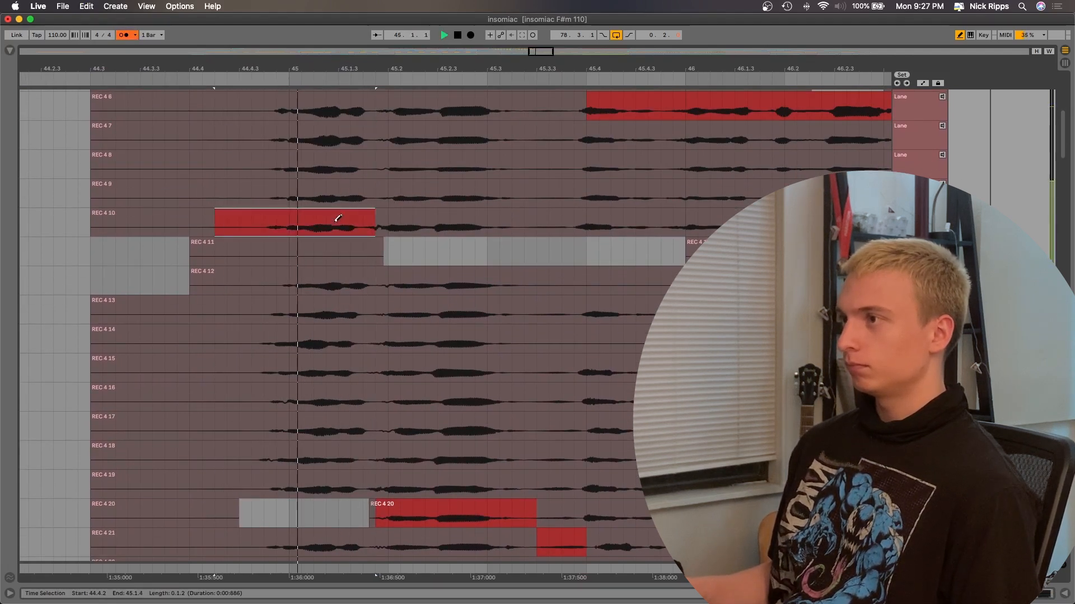
{"action": "left_click", "coordinate": [344, 193]}
{"action": "key", "text": "space"}
{"action": "key", "text": "space"}
{"action": "left_click", "coordinate": [346, 163]}
{"action": "key", "text": "space"}
{"action": "key", "text": "space"}
{"action": "scroll", "coordinate": [347, 168], "scroll_direction": "down", "scroll_amount": 10}
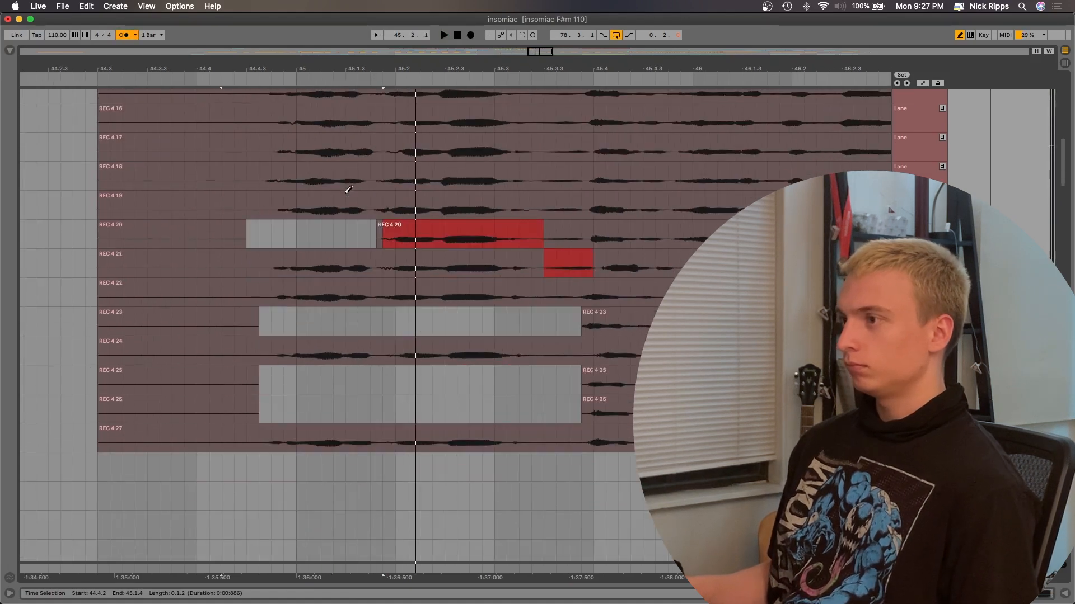
{"action": "key", "text": "super+z"}
Step: Compare takes REC 4 18 and REC 4 17 for the phrase from 45.4.1 to 46.4.4
{"action": "key", "text": "space"}
{"action": "scroll", "coordinate": [467, 271], "scroll_direction": "up", "scroll_amount": 1}
{"action": "scroll", "coordinate": [468, 270], "scroll_direction": "up", "scroll_amount": 9}
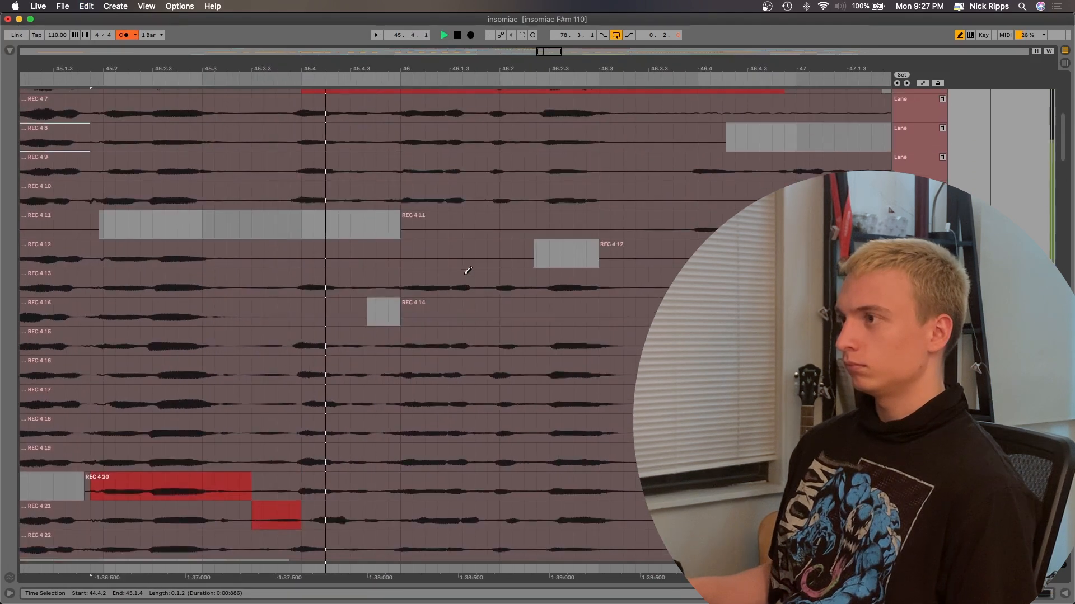
{"action": "scroll", "coordinate": [447, 288], "scroll_direction": "down", "scroll_amount": 3}
{"action": "left_click", "coordinate": [331, 336]}
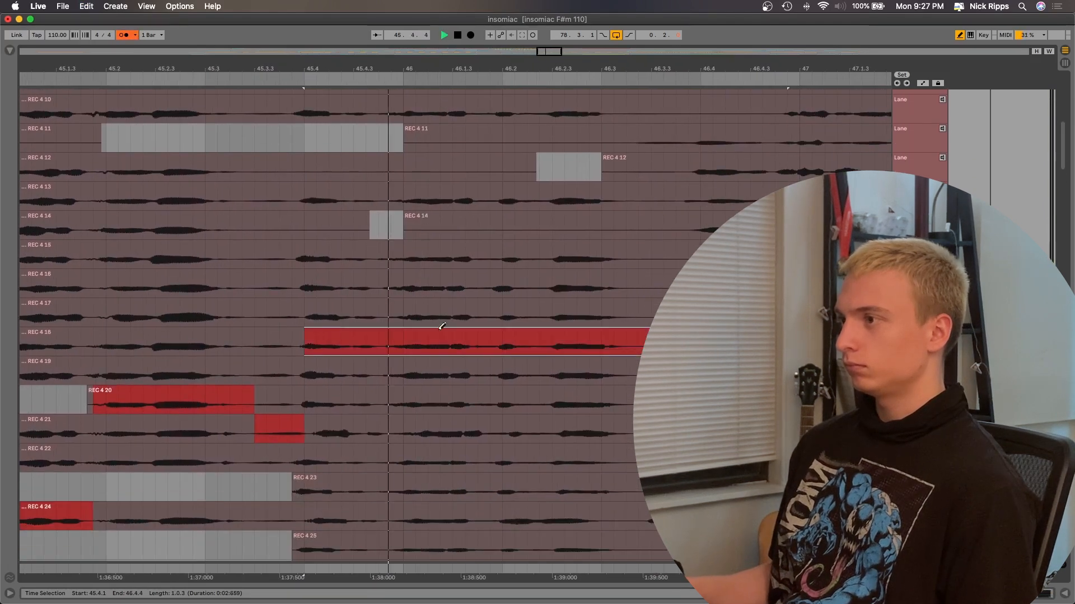
{"action": "left_click", "coordinate": [399, 314]}
{"action": "left_click", "coordinate": [411, 339]}
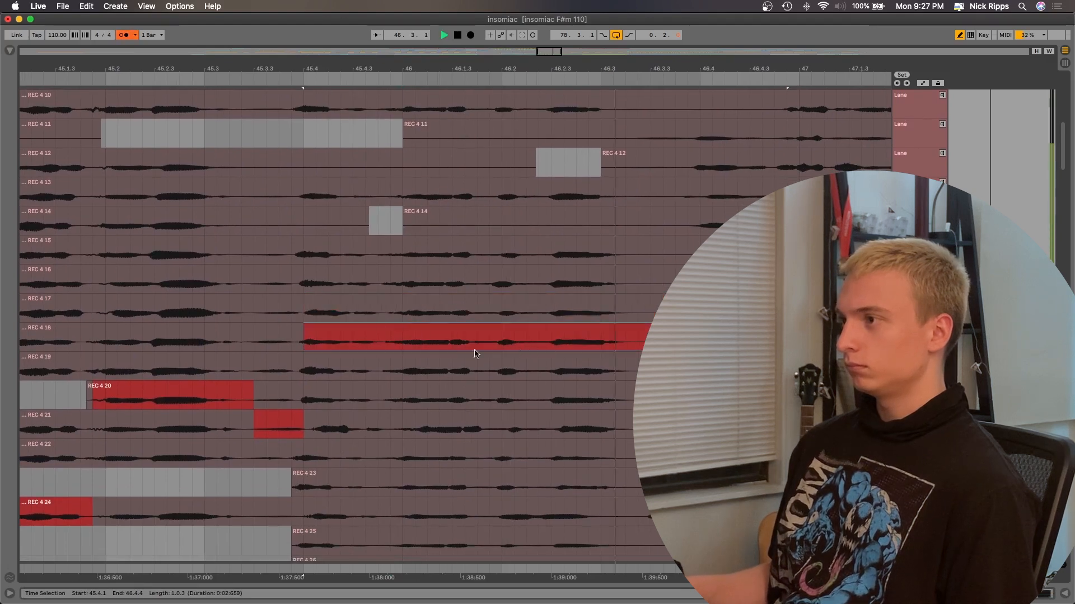
Step: Audition takes REC 4 19 and REC 4 16 against REC 4 17 after 45.4.1, and settle on REC 4 17
{"action": "left_click", "coordinate": [427, 308]}
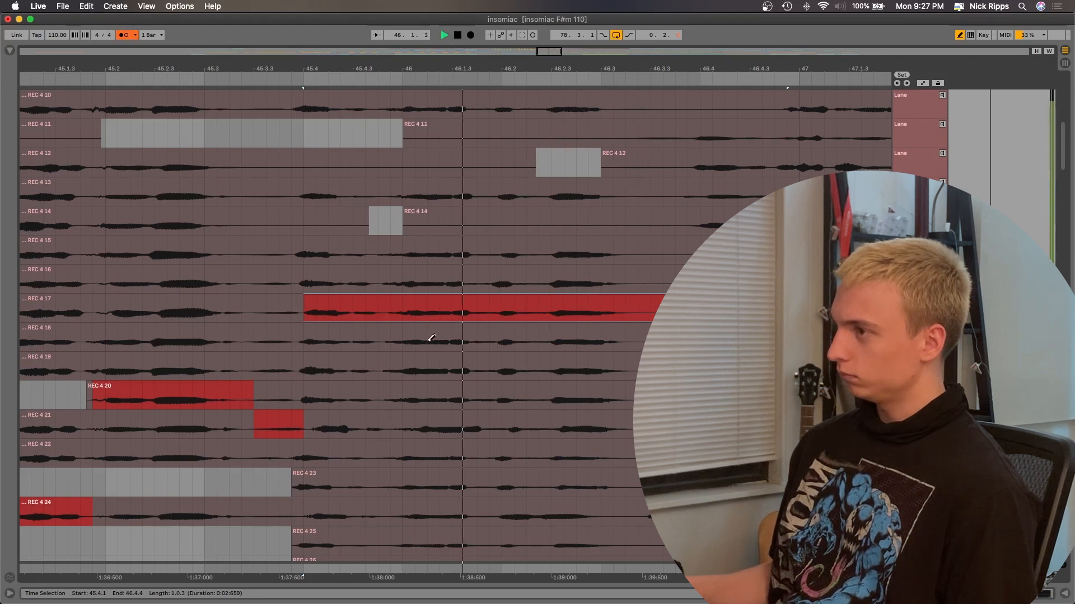
{"action": "left_click", "coordinate": [411, 368]}
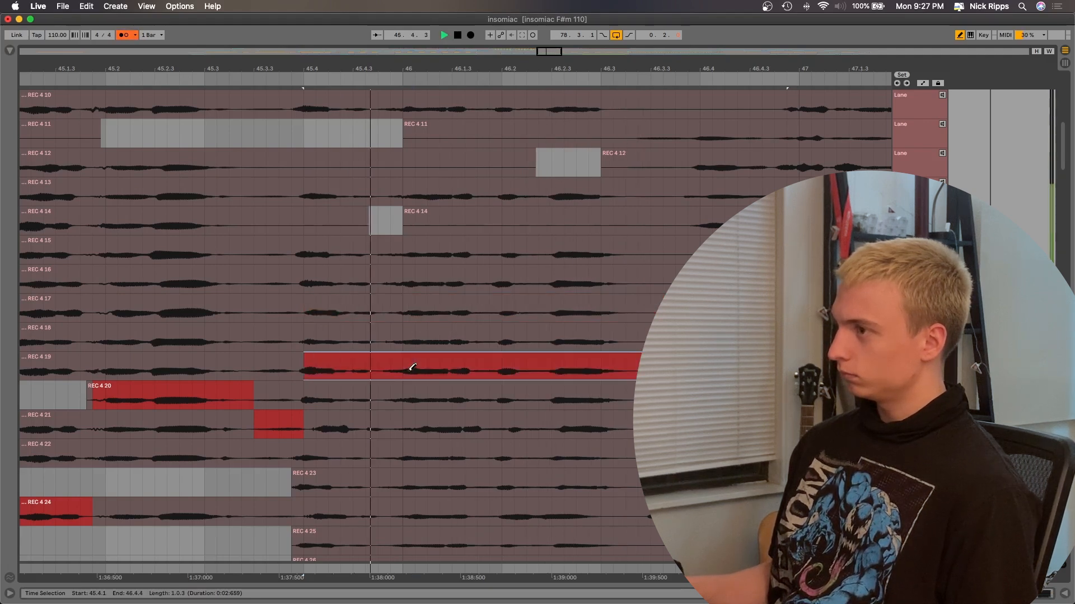
{"action": "left_click", "coordinate": [430, 281]}
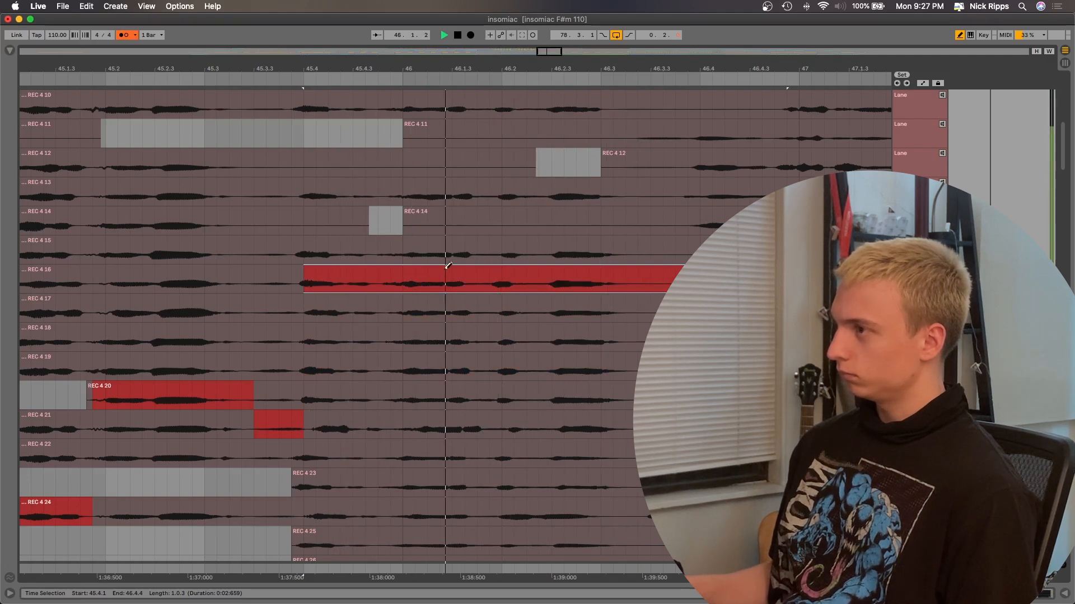
{"action": "left_click", "coordinate": [450, 316]}
Step: Comp REC 4 18 into 45.4.1 to 45.4.4, and compare REC 4 17 and REC 4 18 for 45.4.4 to 46.3.1, settling on REC 4 17
{"action": "left_click_drag", "start_coordinate": [391, 306], "coordinate": [612, 306]}
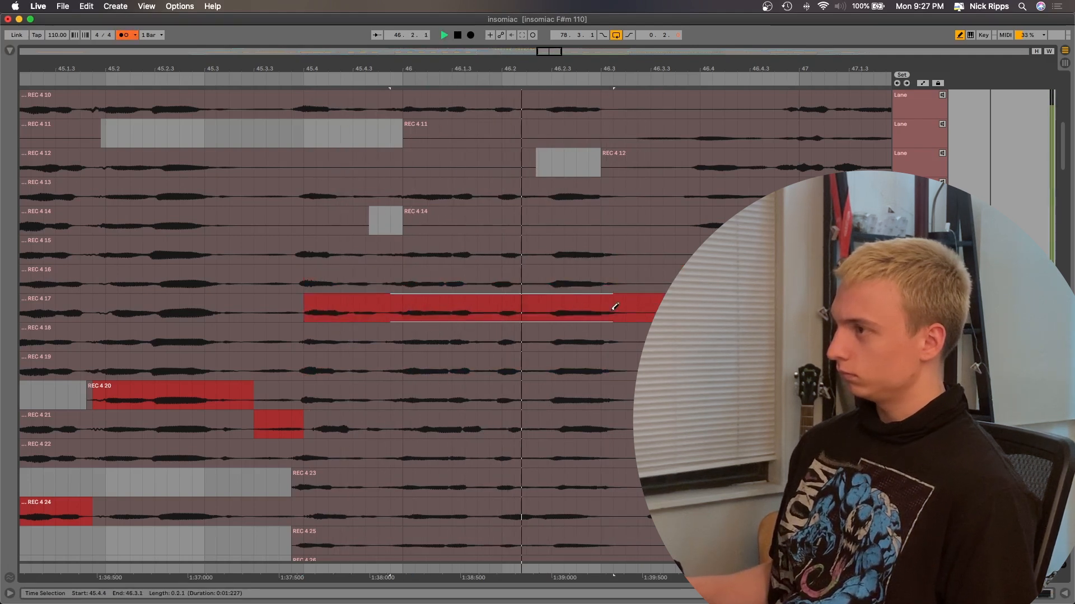
{"action": "left_click", "coordinate": [453, 341]}
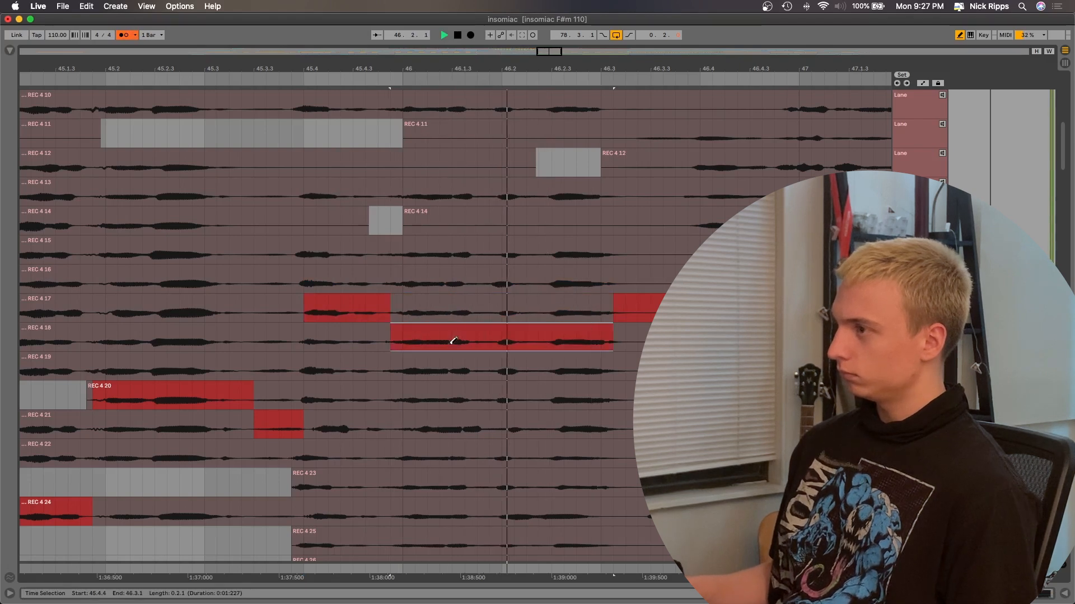
{"action": "left_click", "coordinate": [349, 341]}
{"action": "left_click", "coordinate": [467, 309]}
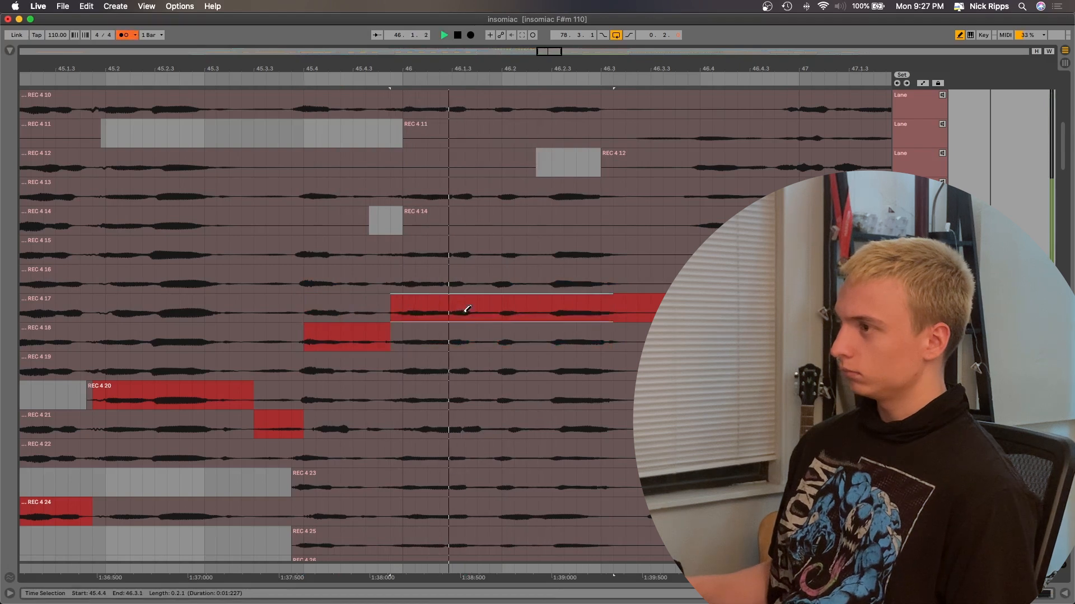
{"action": "left_click", "coordinate": [417, 332]}
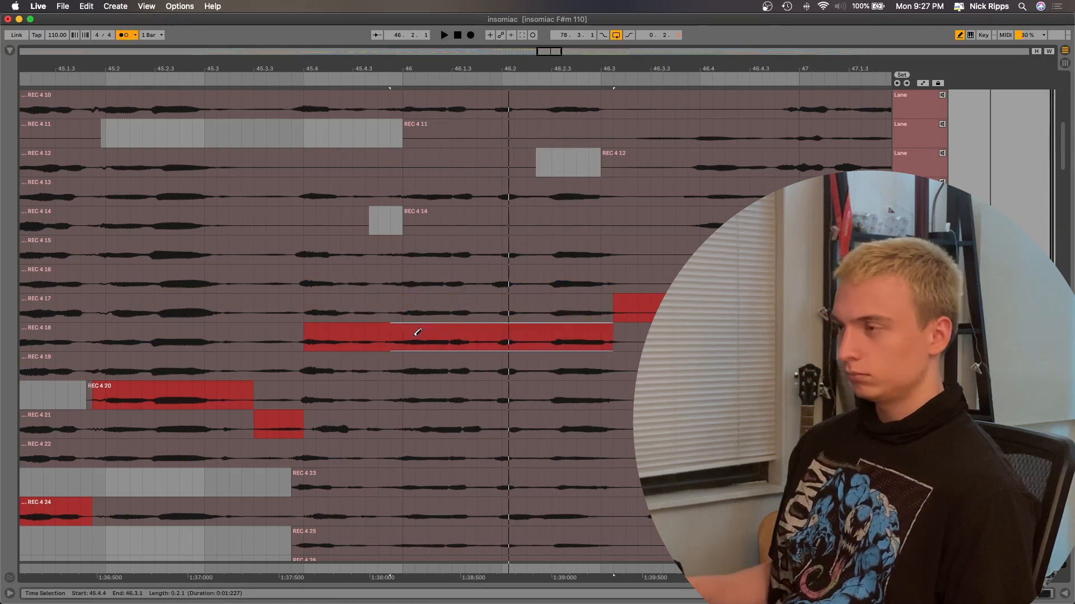
{"action": "left_click", "coordinate": [477, 305]}
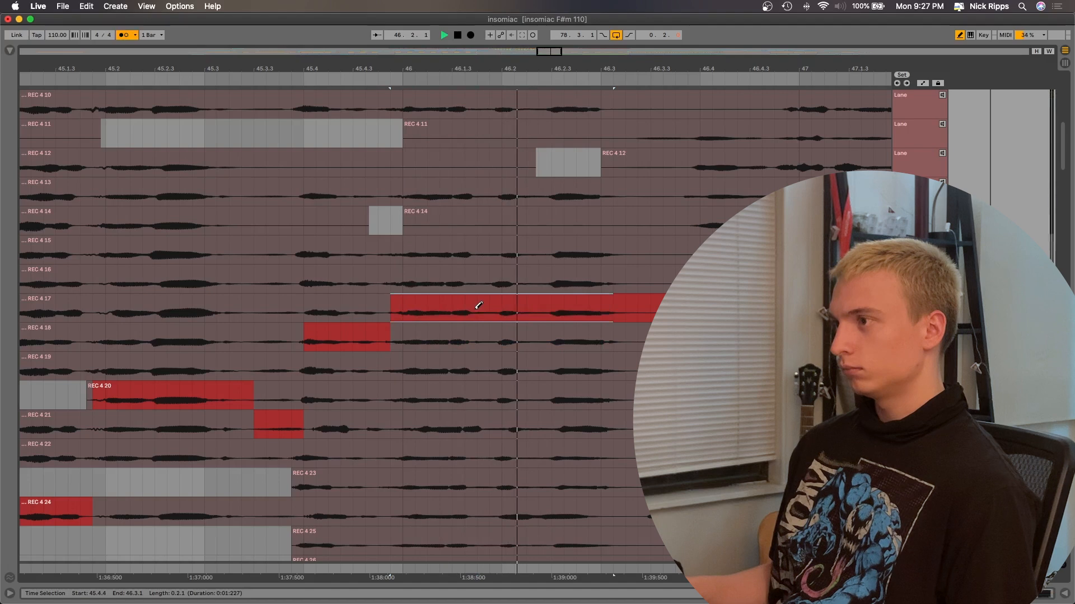
Step: Audition REC 4 17 and REC 4 18 for 45.4.4 to 46.3.1 with the Waves Tune device enabled, and bypass the device again
{"action": "key", "text": "space"}
{"action": "key", "text": "alt+super+l"}
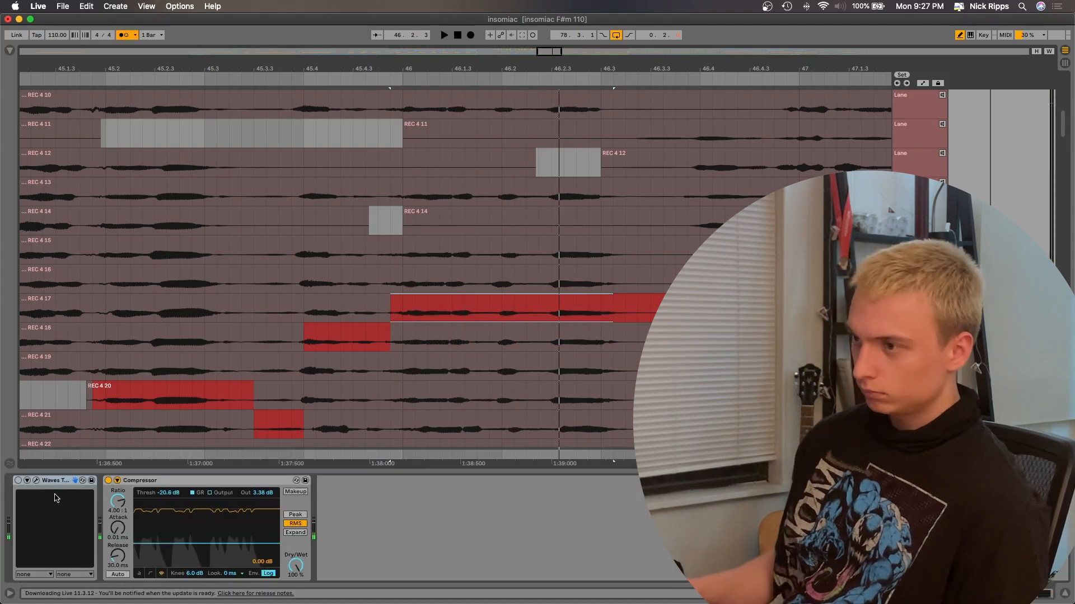
{"action": "left_click", "coordinate": [17, 482]}
{"action": "key", "text": "space"}
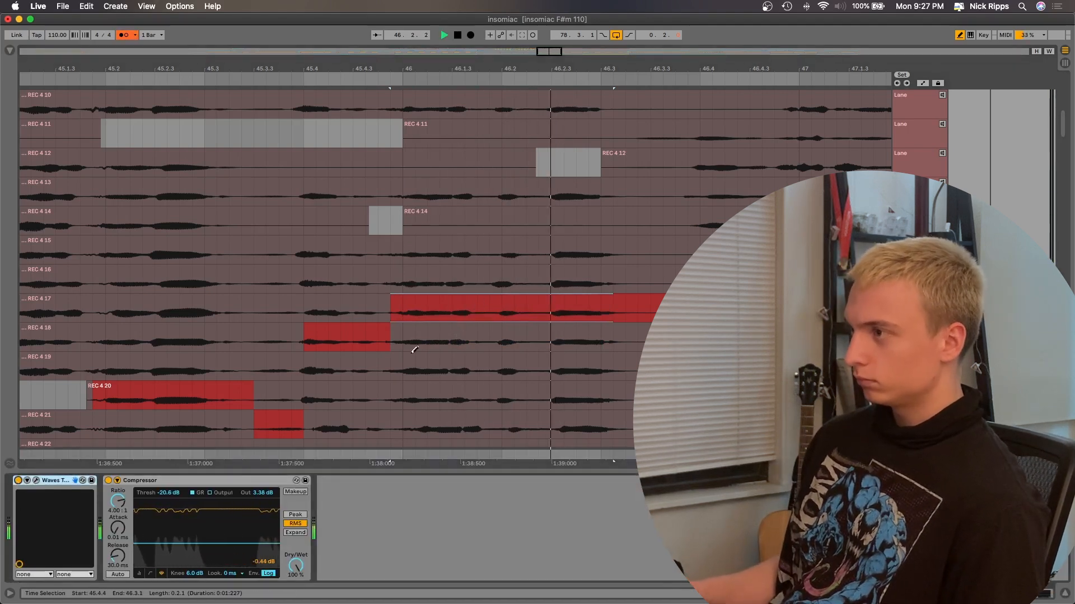
{"action": "key", "text": "Down"}
{"action": "key", "text": "space"}
{"action": "left_click", "coordinate": [18, 482]}
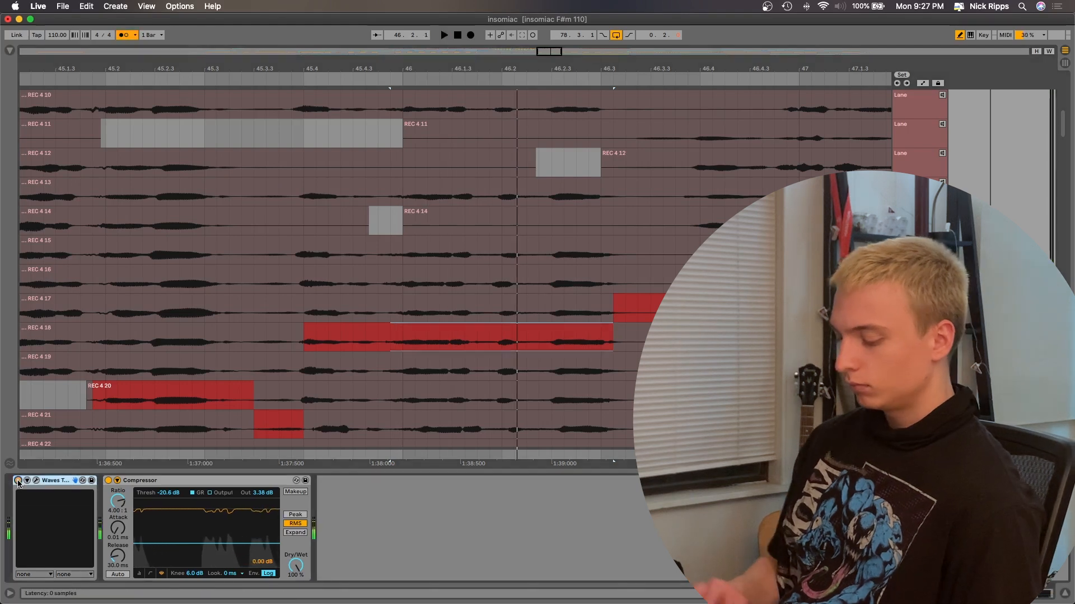
{"action": "key", "text": "alt+super+l"}
{"action": "key", "text": "alt+super+l"}
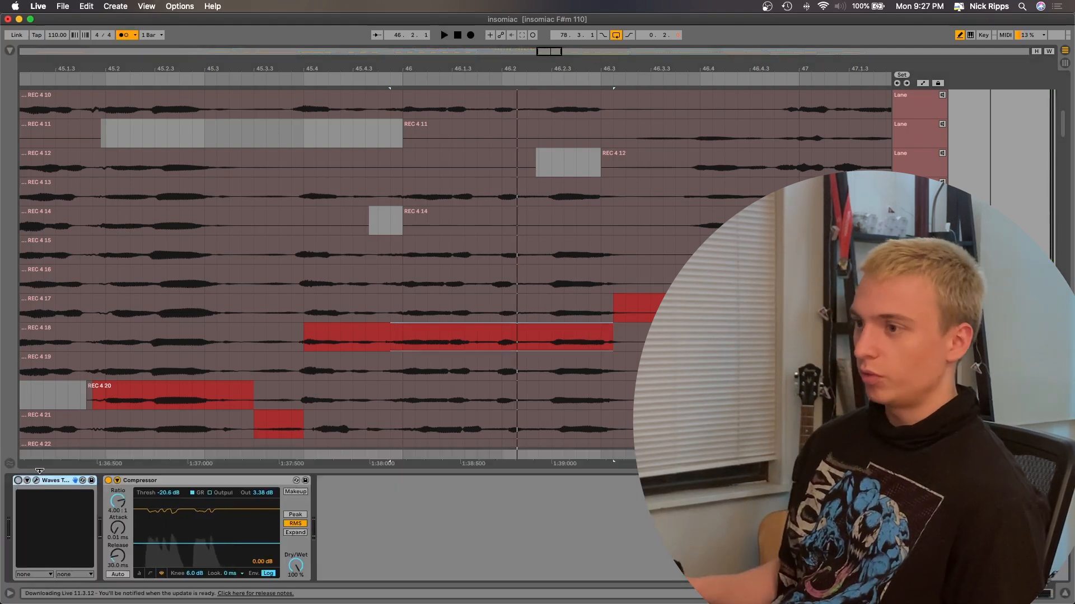
{"action": "key", "text": "alt+super+l"}
Step: Compare takes REC 4 19 and REC 4 18 for 45.4.4 to 46.3.1, and comp REC 4 17 into that range
{"action": "key", "text": "Down"}
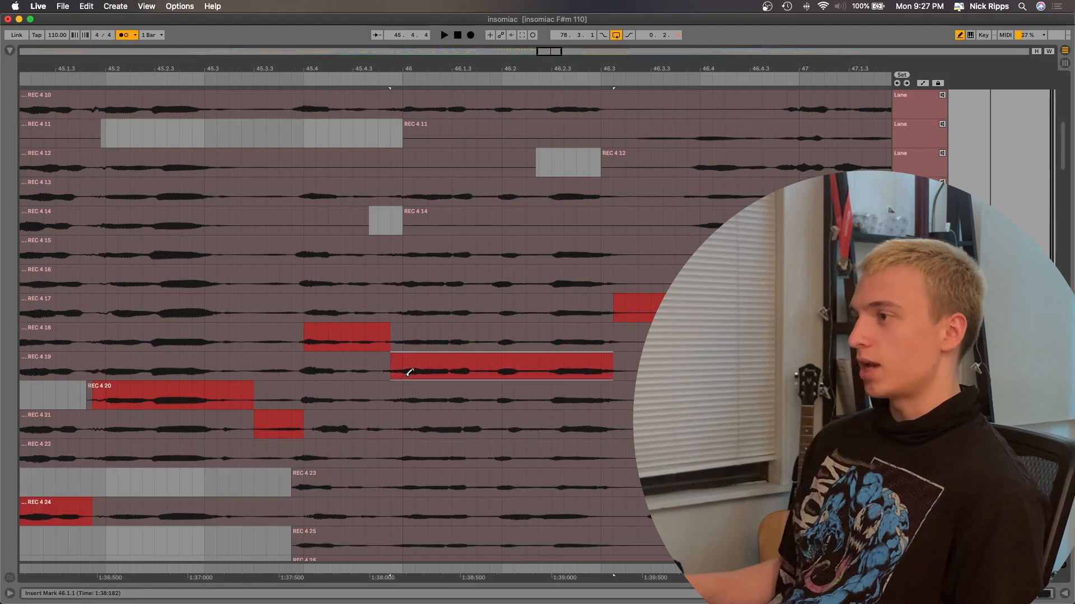
{"action": "scroll", "coordinate": [491, 343], "scroll_direction": "up", "scroll_amount": 5}
{"action": "left_click", "coordinate": [414, 339]}
{"action": "key", "text": "space"}
{"action": "left_click", "coordinate": [398, 371]}
{"action": "key", "text": "space"}
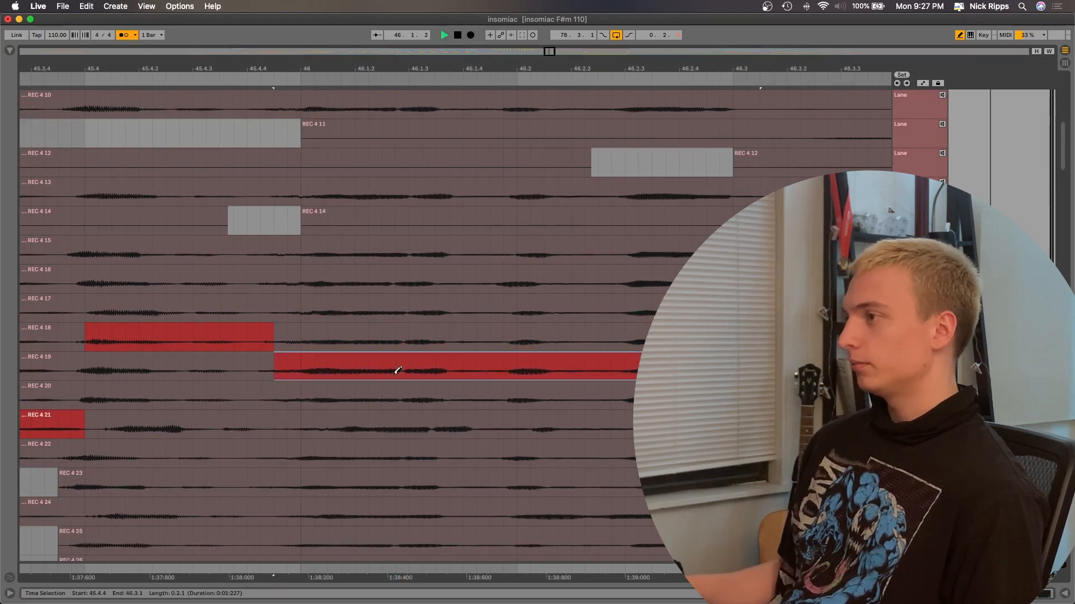
{"action": "scroll", "coordinate": [564, 346], "scroll_direction": "down", "scroll_amount": 5}
{"action": "key", "text": "space"}
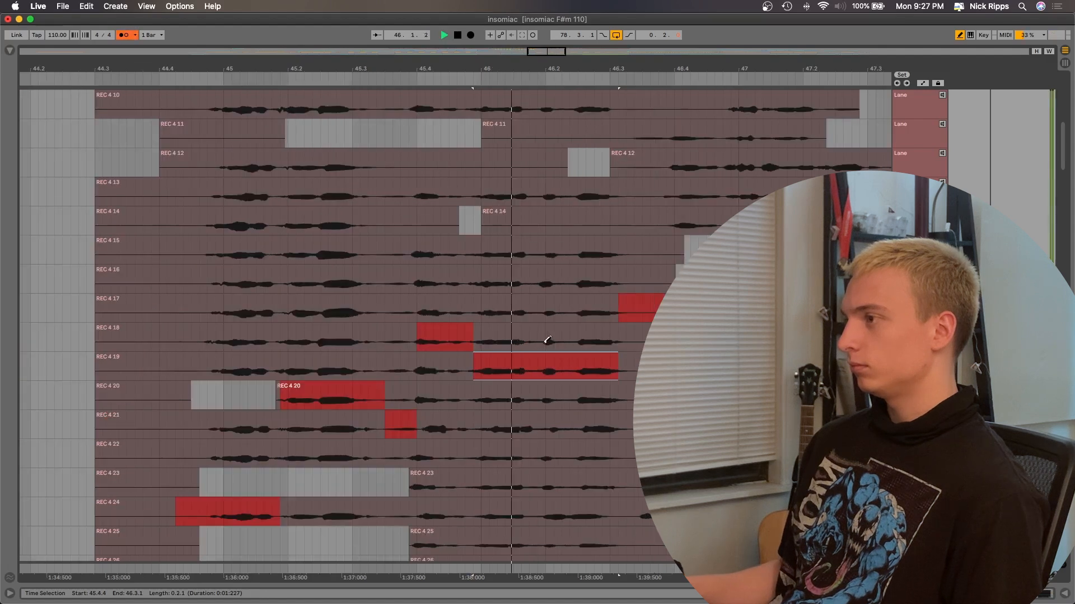
{"action": "left_click", "coordinate": [548, 339]}
{"action": "left_click", "coordinate": [527, 306]}
Step: Audition takes REC 4 18, REC 4 19 and REC 4 20 for 45.4.1 to 45.4.4, and settle on REC 4 17
{"action": "left_click", "coordinate": [459, 303]}
{"action": "left_click", "coordinate": [442, 335]}
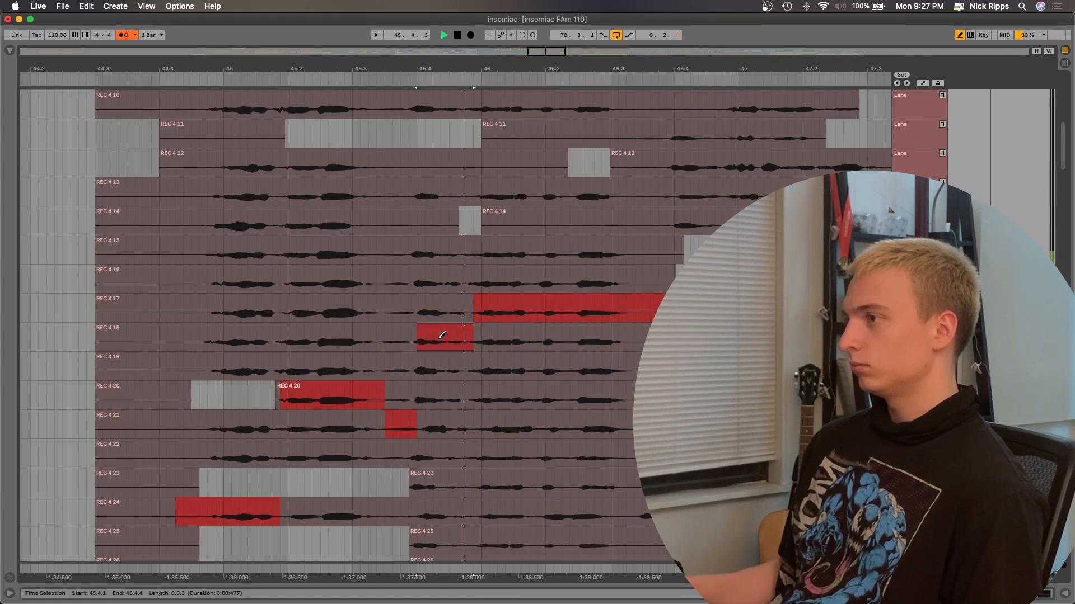
{"action": "left_click", "coordinate": [441, 361]}
{"action": "left_click", "coordinate": [442, 394]}
{"action": "left_click", "coordinate": [516, 353]}
{"action": "left_click", "coordinate": [451, 370]}
{"action": "left_click", "coordinate": [517, 312]}
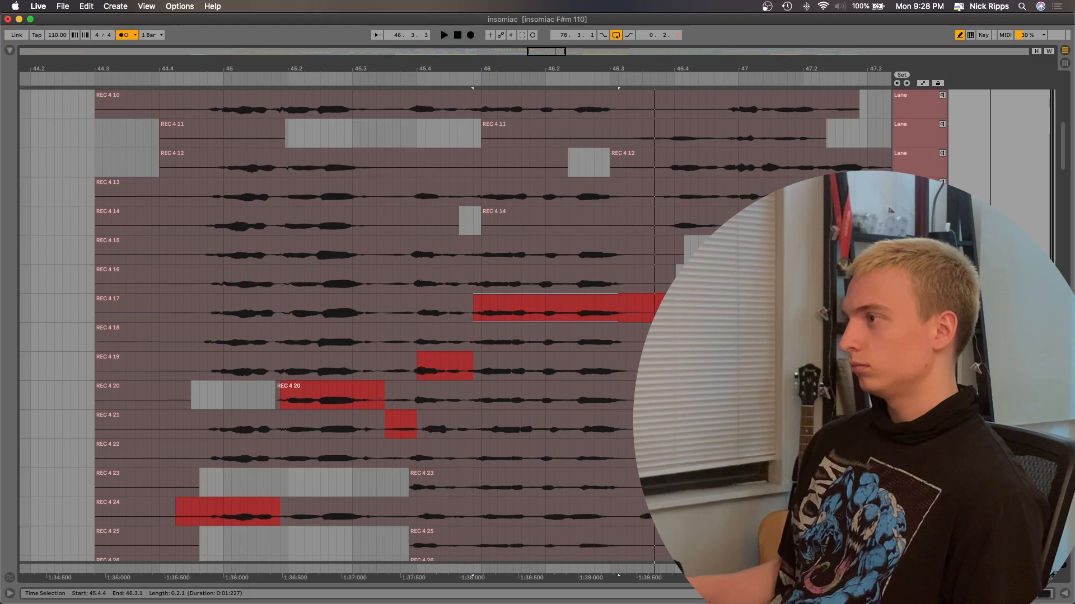
{"action": "left_click", "coordinate": [439, 321]}
{"action": "key", "text": "space"}
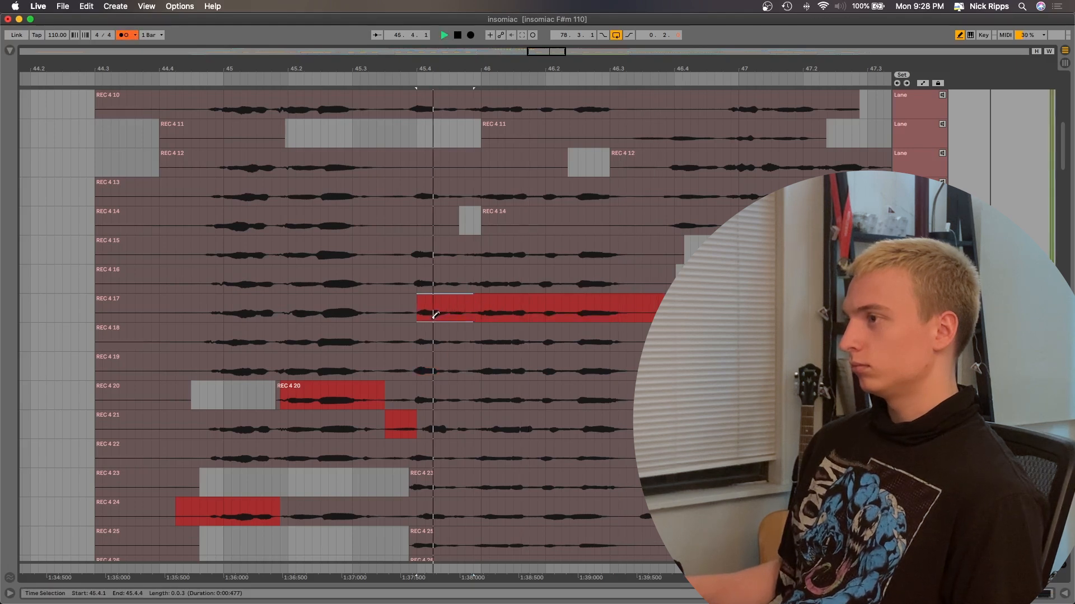
{"action": "key", "text": "space"}
Step: Comp REC 4 17 into 45.3.3 to 45.4.1 and listen to the transition
{"action": "left_click", "coordinate": [399, 312]}
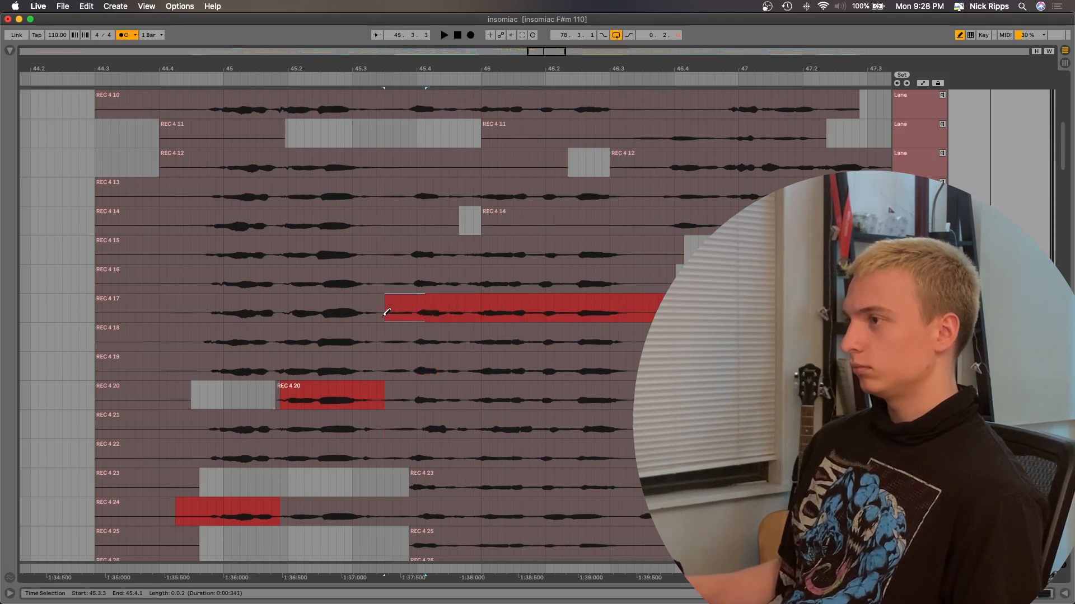
{"action": "key", "text": "space"}
{"action": "key", "text": "space"}
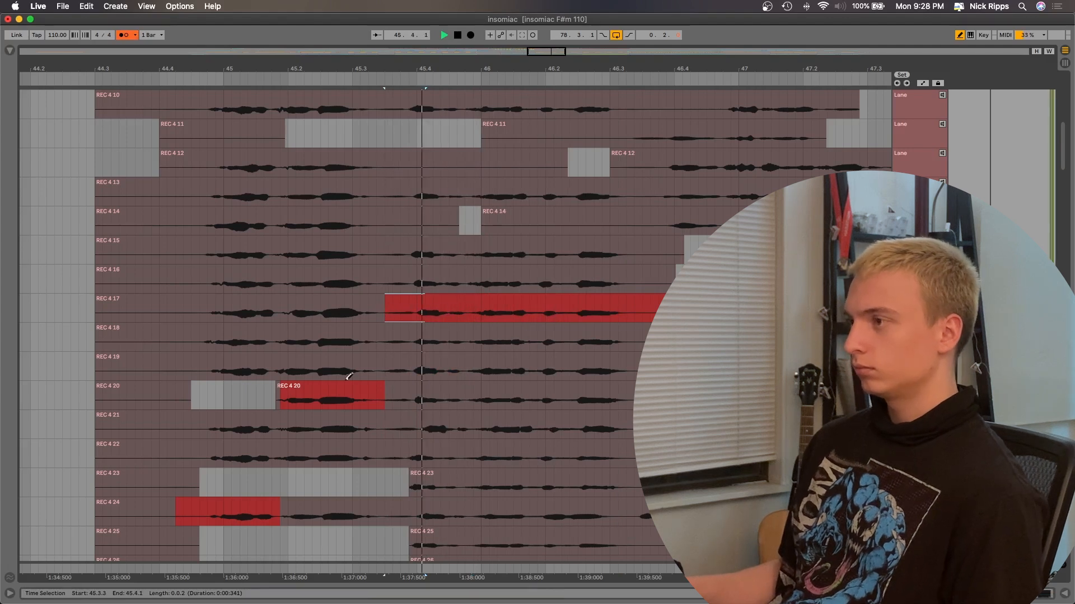
Step: Try REC 4 18 and REC 4 16 around 45.4.1, and restore REC 4 17 from 45.3.3 to 45.4.4
{"action": "left_click", "coordinate": [427, 334]}
{"action": "key", "text": "space"}
{"action": "left_click", "coordinate": [418, 338]}
{"action": "key", "text": "space"}
{"action": "key", "text": "space"}
{"action": "key", "text": "super+z"}
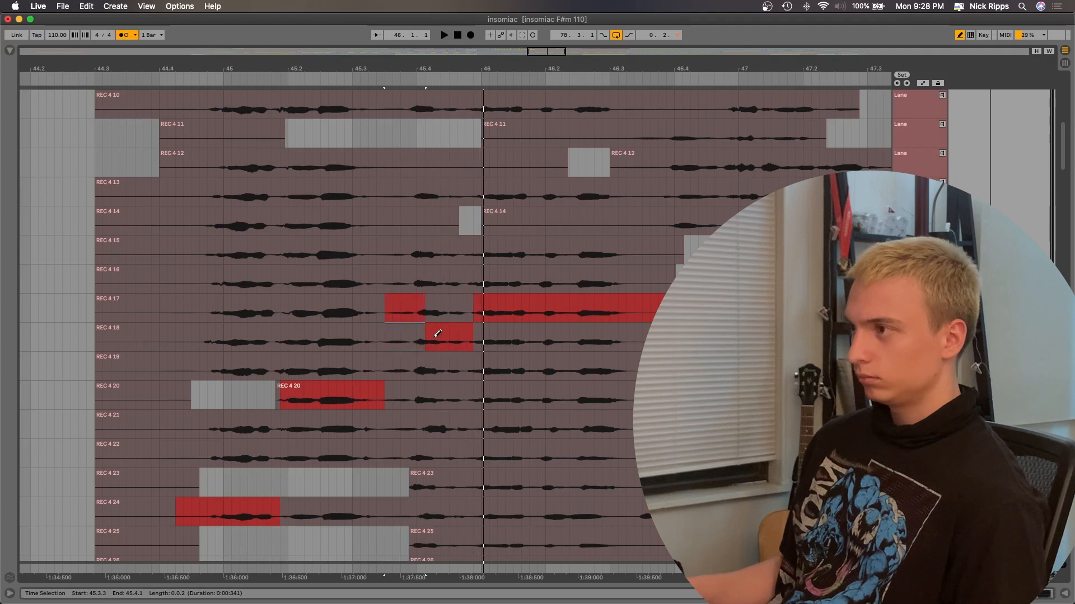
{"action": "key", "text": "super+space"}
{"action": "left_click", "coordinate": [436, 275]}
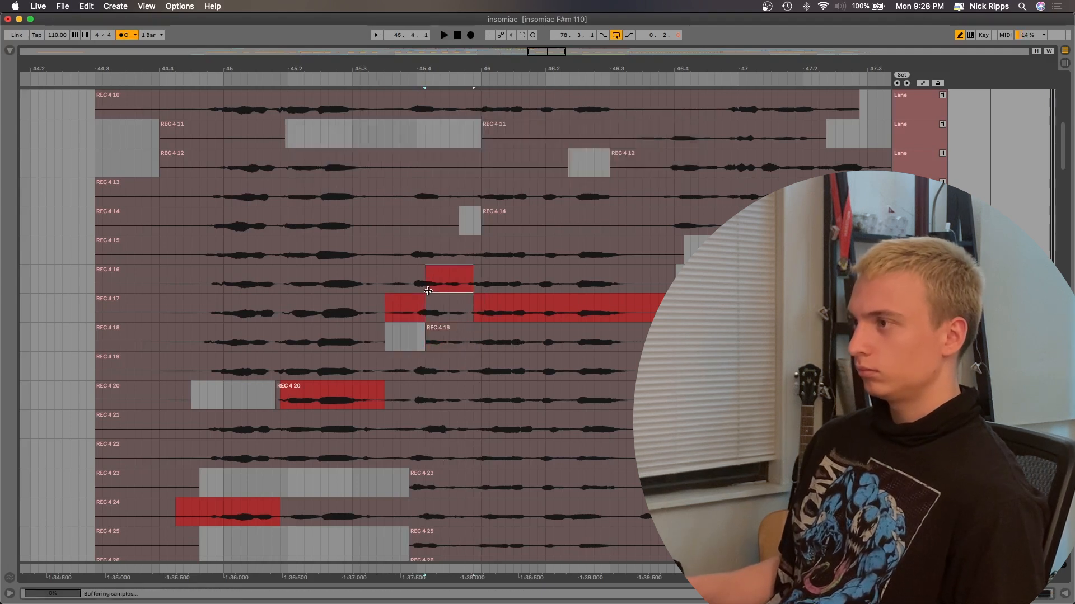
{"action": "left_click_drag", "start_coordinate": [476, 303], "coordinate": [383, 303]}
{"action": "left_click", "coordinate": [421, 268]}
{"action": "left_click", "coordinate": [446, 304]}
Step: Play back the comp from 45.1.4 and look through the remaining takes for the following phrase
{"action": "key", "text": "space"}
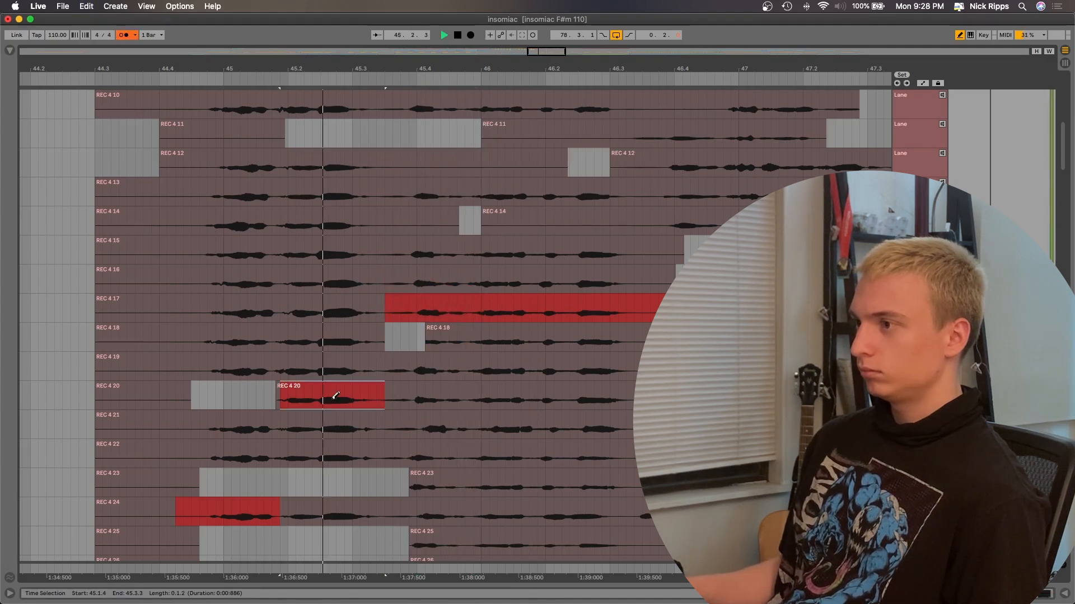
{"action": "scroll", "coordinate": [626, 328], "scroll_direction": "down", "scroll_amount": 10}
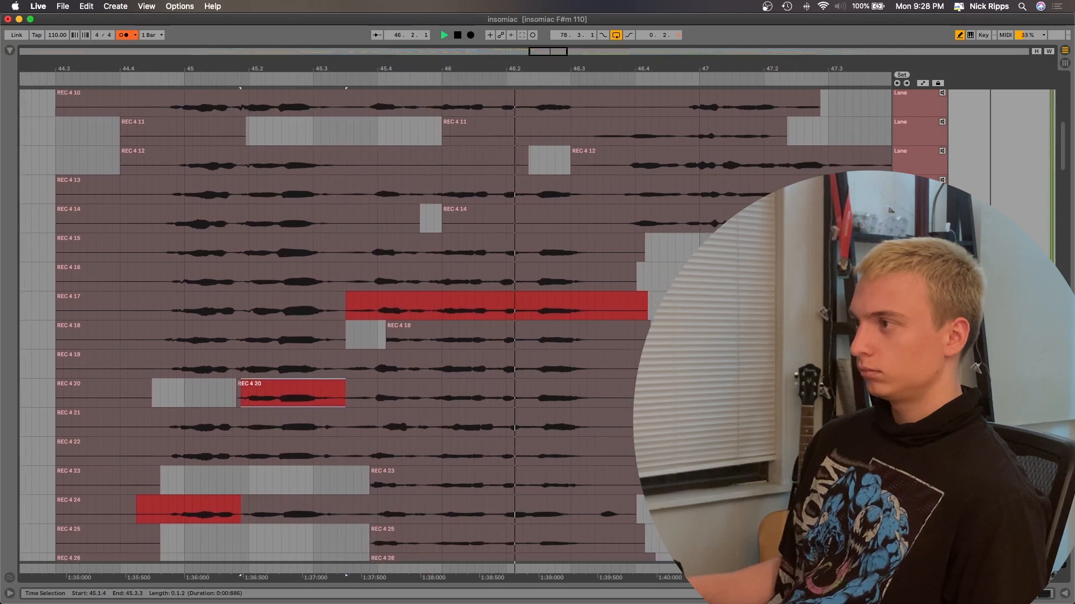
{"action": "scroll", "coordinate": [626, 329], "scroll_direction": "down", "scroll_amount": 5}
{"action": "key", "text": "space"}
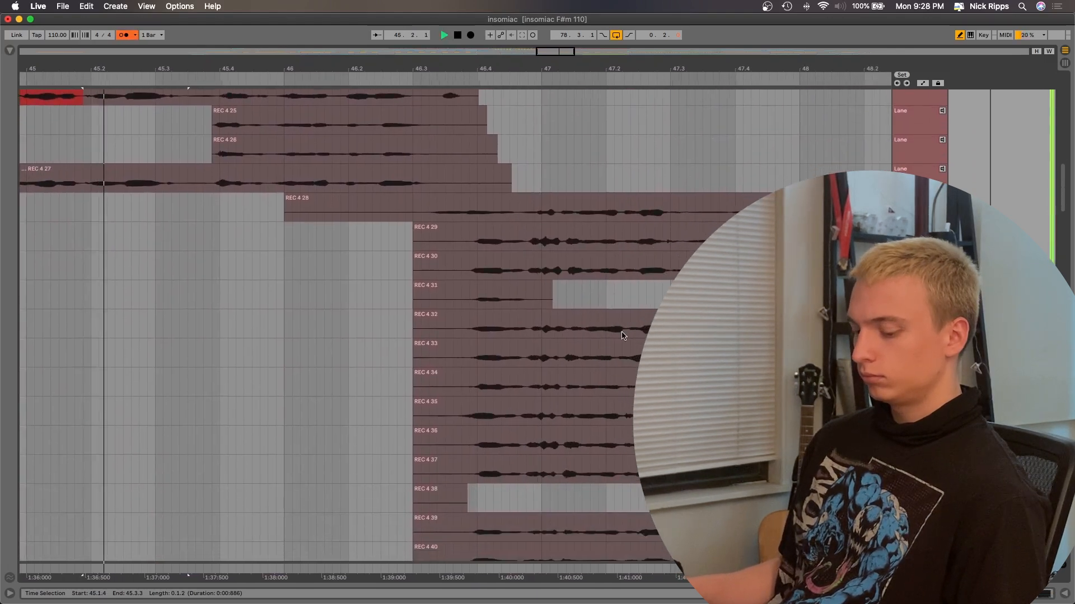
{"action": "scroll", "coordinate": [607, 325], "scroll_direction": "right", "scroll_amount": 3}
{"action": "scroll", "coordinate": [608, 325], "scroll_direction": "up", "scroll_amount": 1}
{"action": "scroll", "coordinate": [608, 325], "scroll_direction": "right", "scroll_amount": 2}
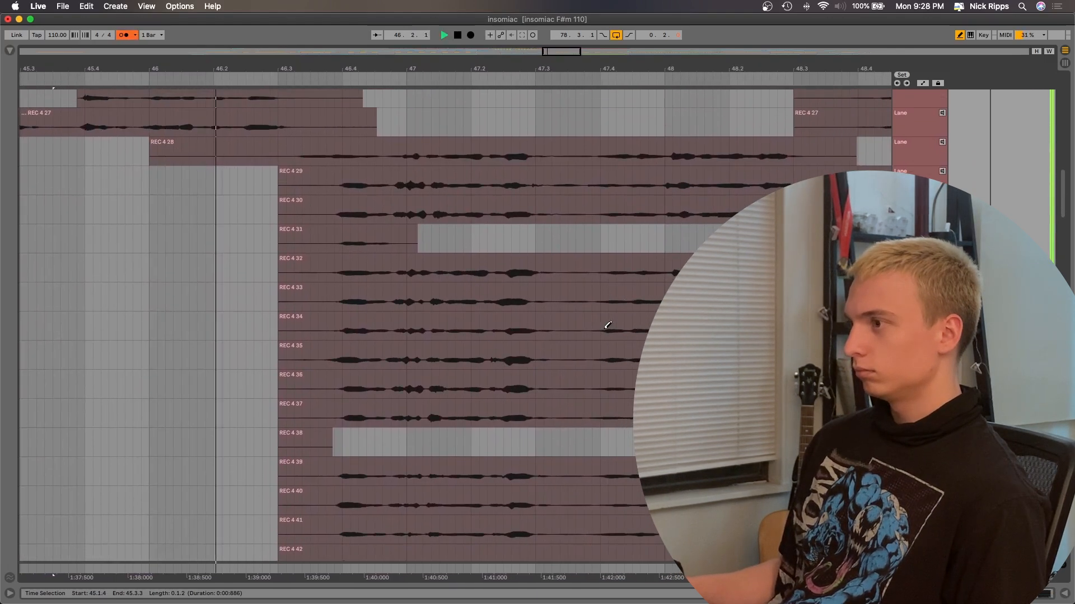
Step: Mark 46.3.4 to 47.3.2 as the next comp range, put REC 4 45 into it and play it back
{"action": "left_click_drag", "start_coordinate": [333, 389], "coordinate": [554, 388]}
{"action": "key", "text": "space"}
{"action": "scroll", "coordinate": [559, 388], "scroll_direction": "down", "scroll_amount": 8}
{"action": "key", "text": "space"}
{"action": "left_click", "coordinate": [380, 455]}
{"action": "key", "text": "space"}
{"action": "scroll", "coordinate": [377, 451], "scroll_direction": "down", "scroll_amount": 2}
{"action": "scroll", "coordinate": [377, 451], "scroll_direction": "right", "scroll_amount": 2}
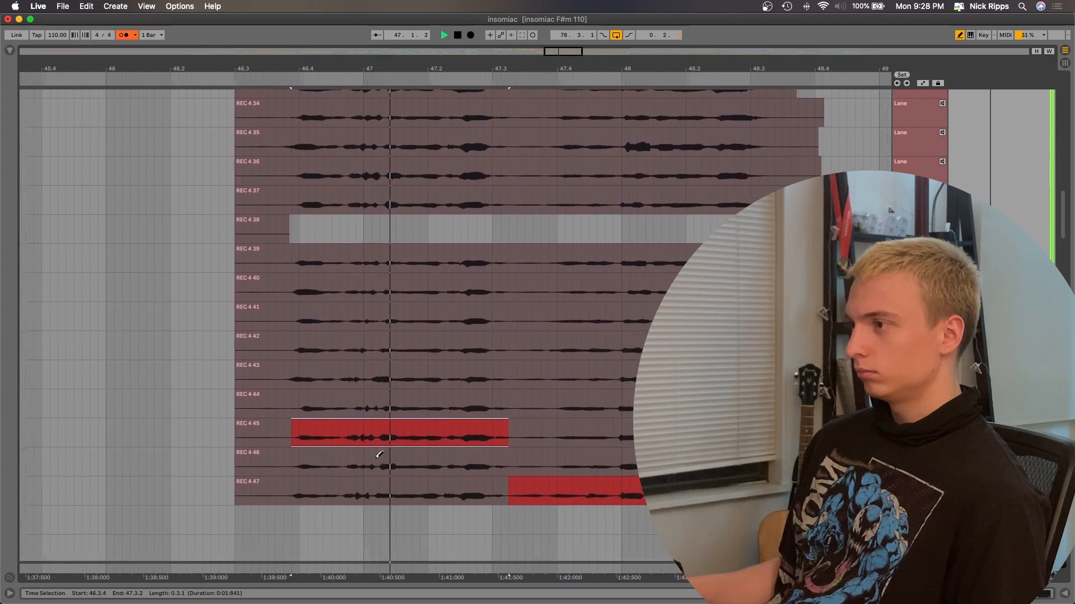
Step: Audition takes REC 4 44 and REC 4 43 for 46.3.4 to 47.3.2
{"action": "left_click", "coordinate": [416, 404]}
{"action": "scroll", "coordinate": [416, 404], "scroll_direction": "up", "scroll_amount": 1}
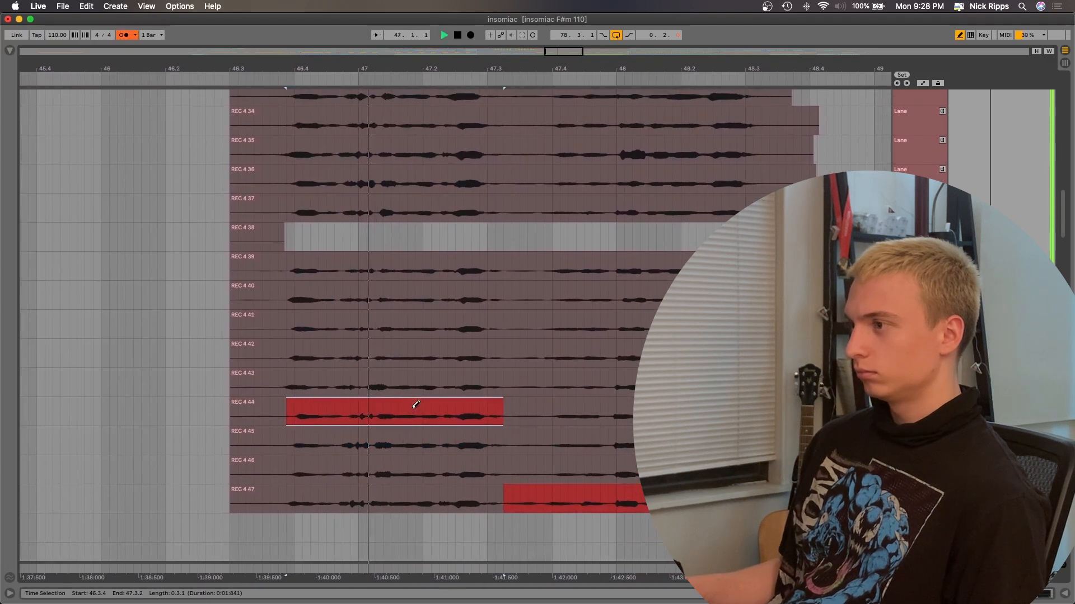
{"action": "left_click", "coordinate": [446, 381]}
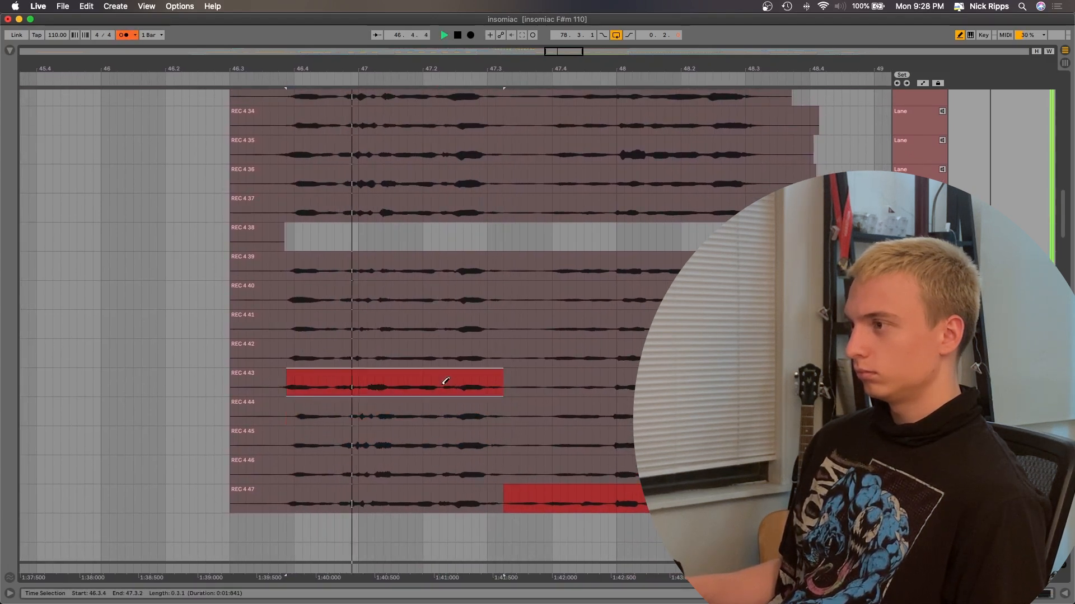
{"action": "key", "text": "space"}
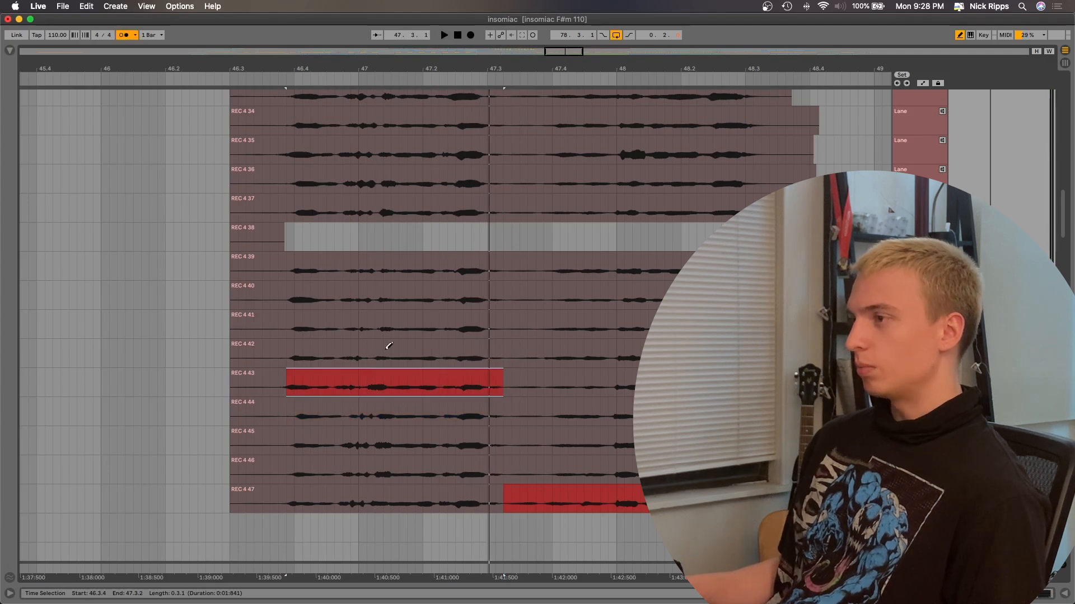
Step: Swap in REC 4 42 for 46.3.4 to 47.3.2 and listen to it
{"action": "scroll", "coordinate": [436, 325], "scroll_direction": "right", "scroll_amount": 5}
{"action": "scroll", "coordinate": [436, 325], "scroll_direction": "up", "scroll_amount": 2}
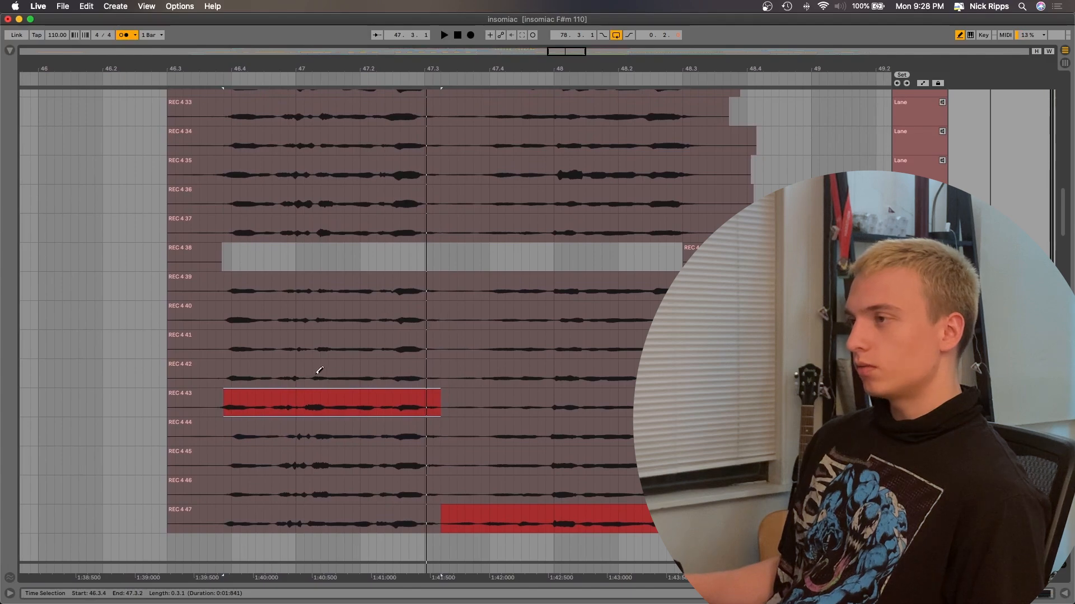
{"action": "scroll", "coordinate": [320, 370], "scroll_direction": "down", "scroll_amount": 6}
{"action": "scroll", "coordinate": [319, 370], "scroll_direction": "left", "scroll_amount": 1}
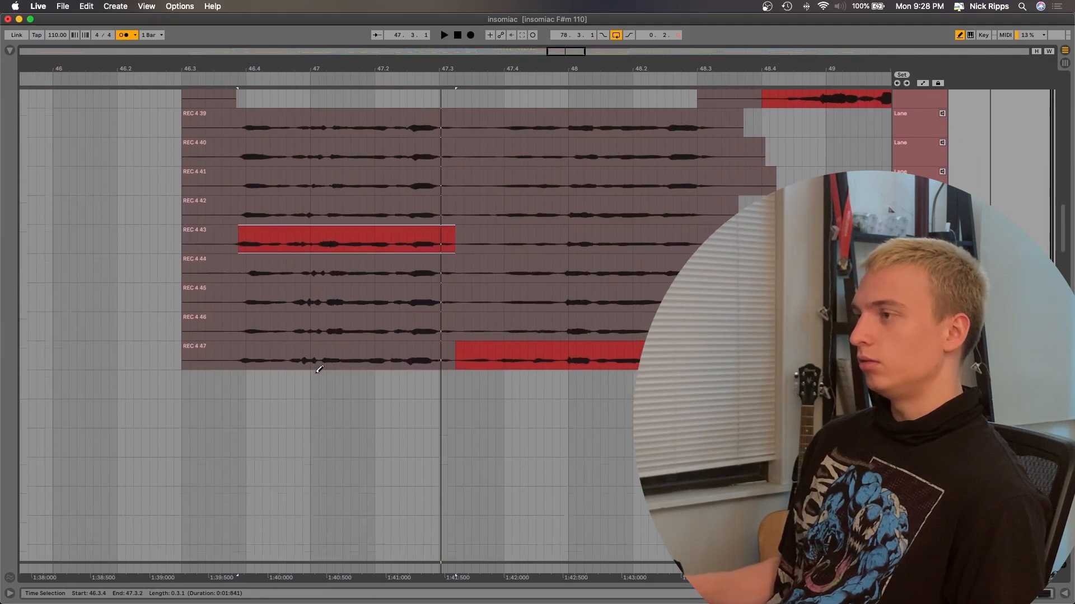
{"action": "scroll", "coordinate": [317, 364], "scroll_direction": "down", "scroll_amount": 1}
{"action": "scroll", "coordinate": [359, 233], "scroll_direction": "up", "scroll_amount": 5}
{"action": "left_click", "coordinate": [398, 315]}
{"action": "scroll", "coordinate": [399, 316], "scroll_direction": "up", "scroll_amount": 4}
{"action": "scroll", "coordinate": [328, 388], "scroll_direction": "right", "scroll_amount": 3}
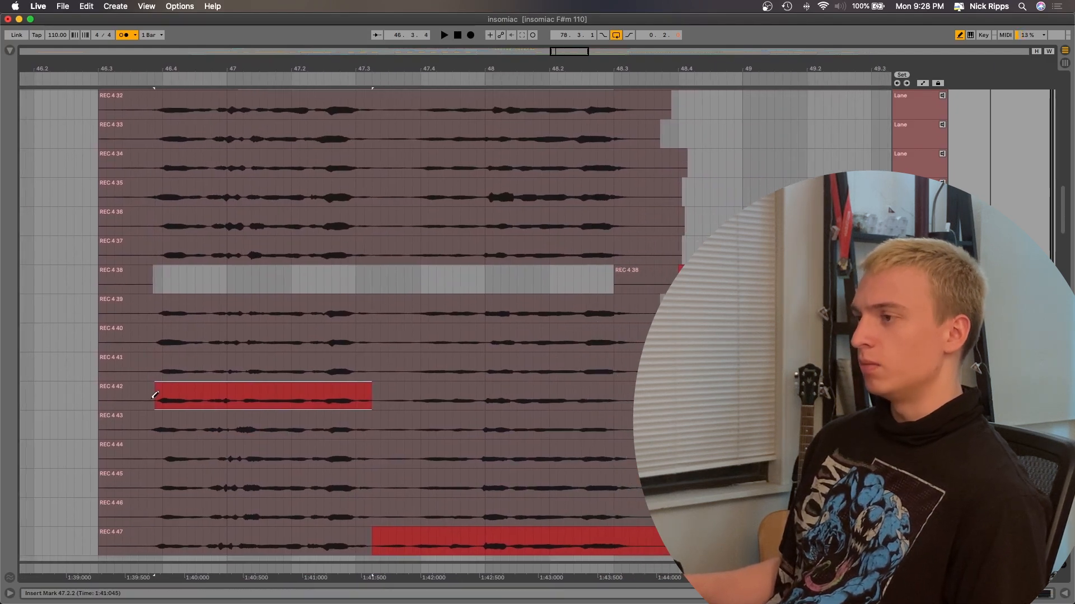
{"action": "scroll", "coordinate": [211, 386], "scroll_direction": "up", "scroll_amount": 5}
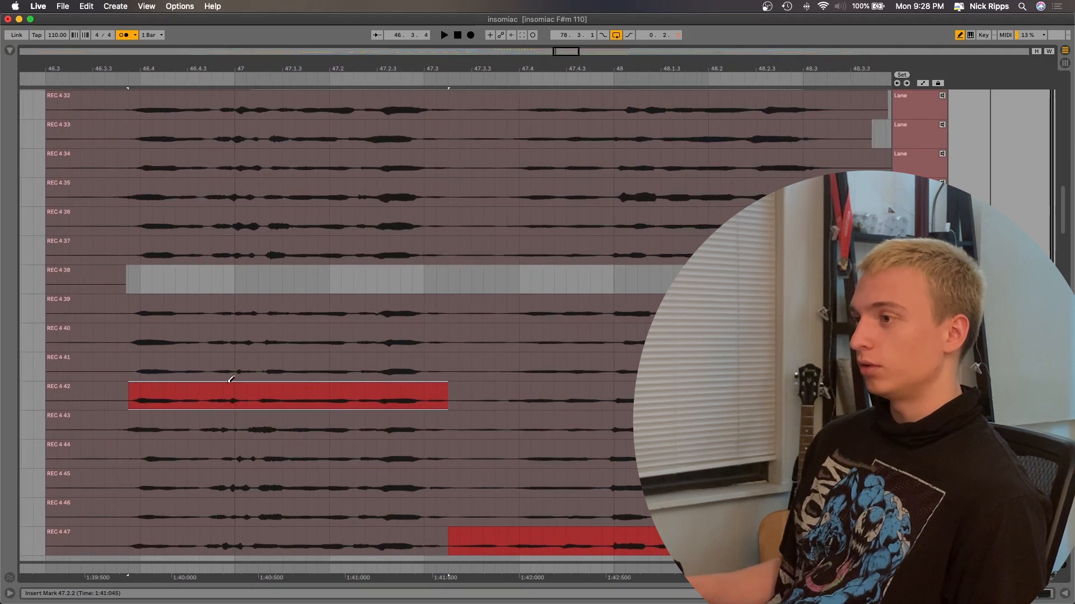
{"action": "scroll", "coordinate": [262, 369], "scroll_direction": "left", "scroll_amount": 1}
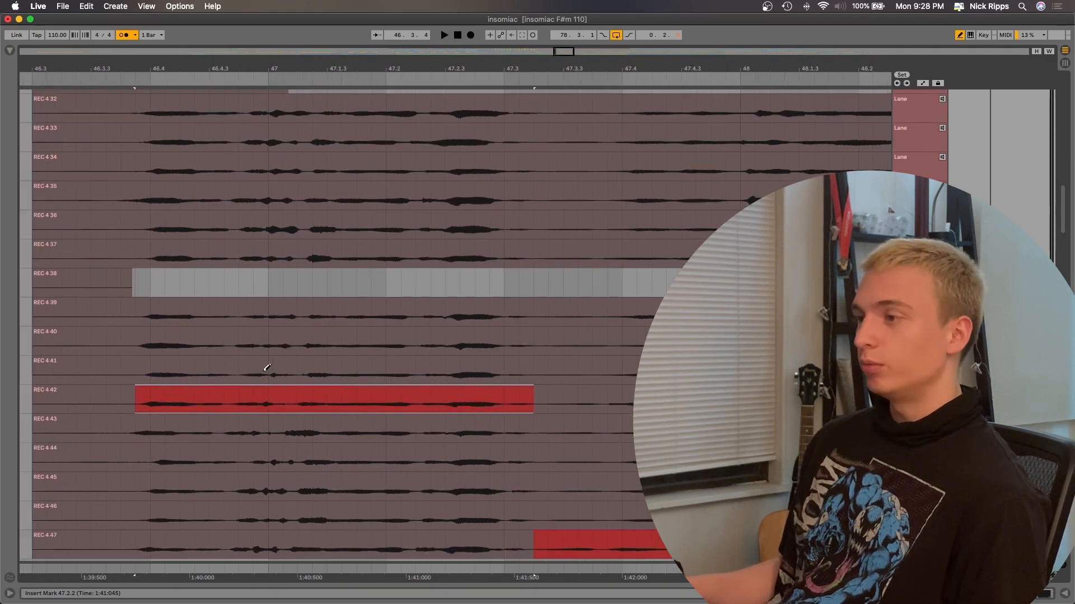
{"action": "key", "text": "space"}
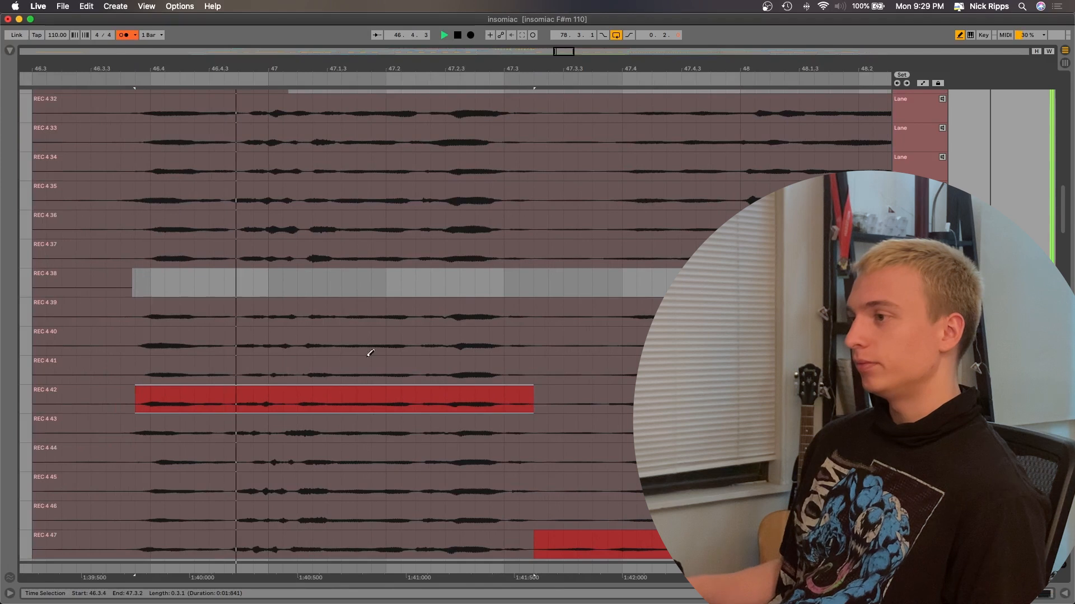
Step: Audition takes REC 4 41 and REC 4 37 for 46.3.4 to 47.3.2
{"action": "left_click", "coordinate": [353, 367]}
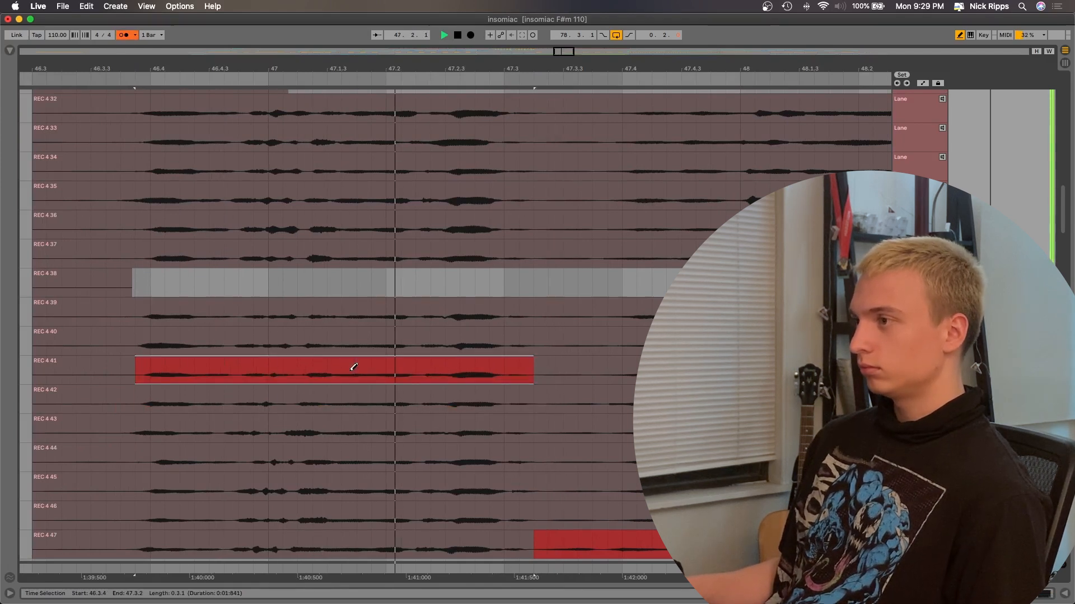
{"action": "scroll", "coordinate": [307, 367], "scroll_direction": "up", "scroll_amount": 3}
{"action": "key", "text": "space"}
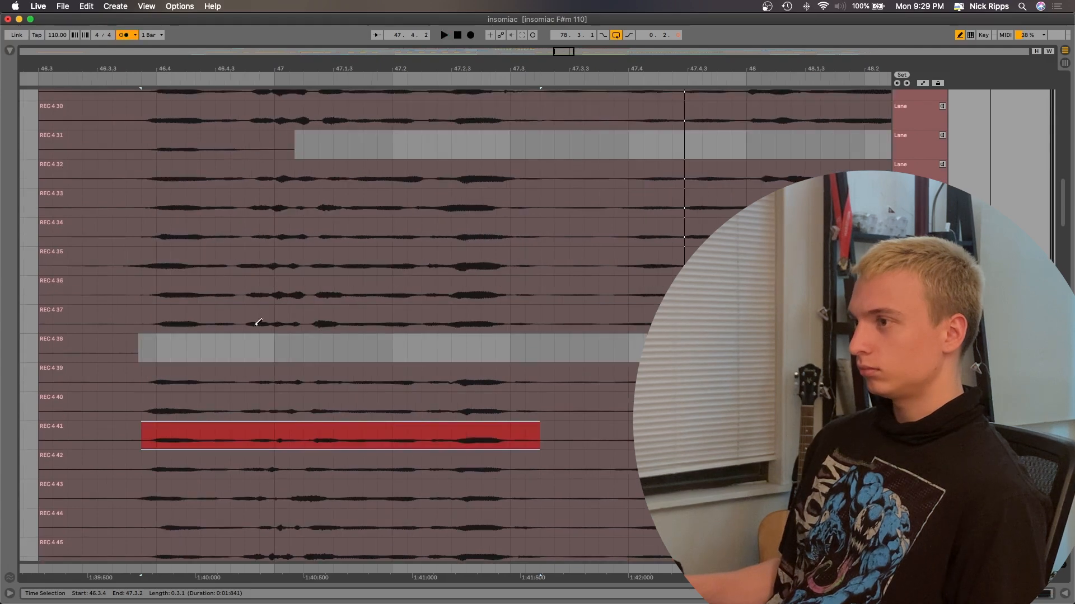
{"action": "left_click", "coordinate": [259, 323]}
{"action": "key", "text": "space"}
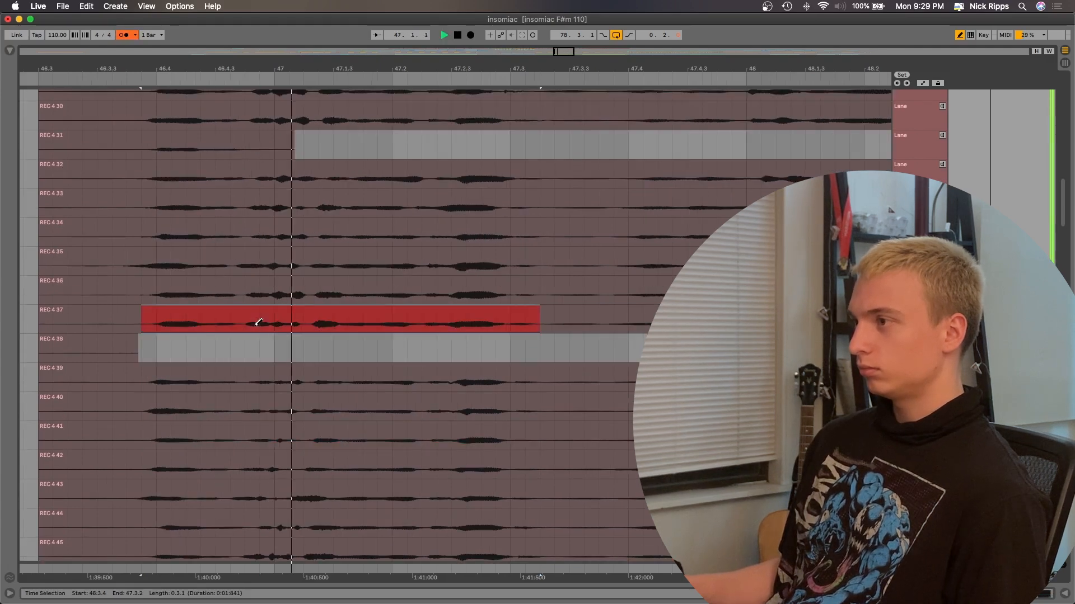
{"action": "scroll", "coordinate": [295, 327], "scroll_direction": "up", "scroll_amount": 2}
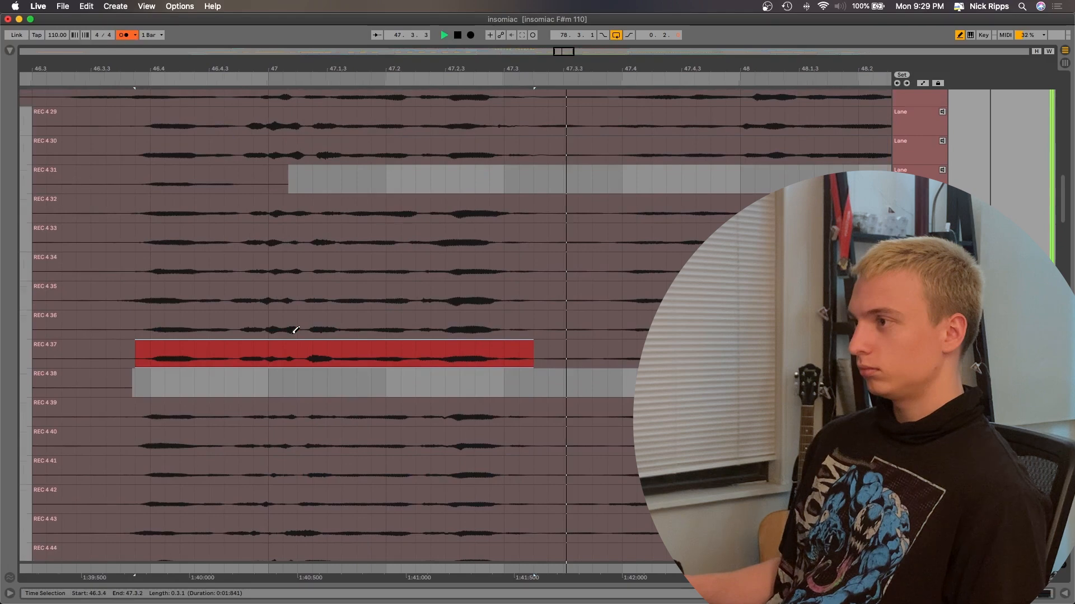
Step: Audition takes REC 4 36, REC 4 35 and REC 4 34 for 46.3.4 to 47.3.2
{"action": "mouse_move", "coordinate": [301, 597]}
{"action": "key", "text": "space"}
{"action": "key", "text": "x"}
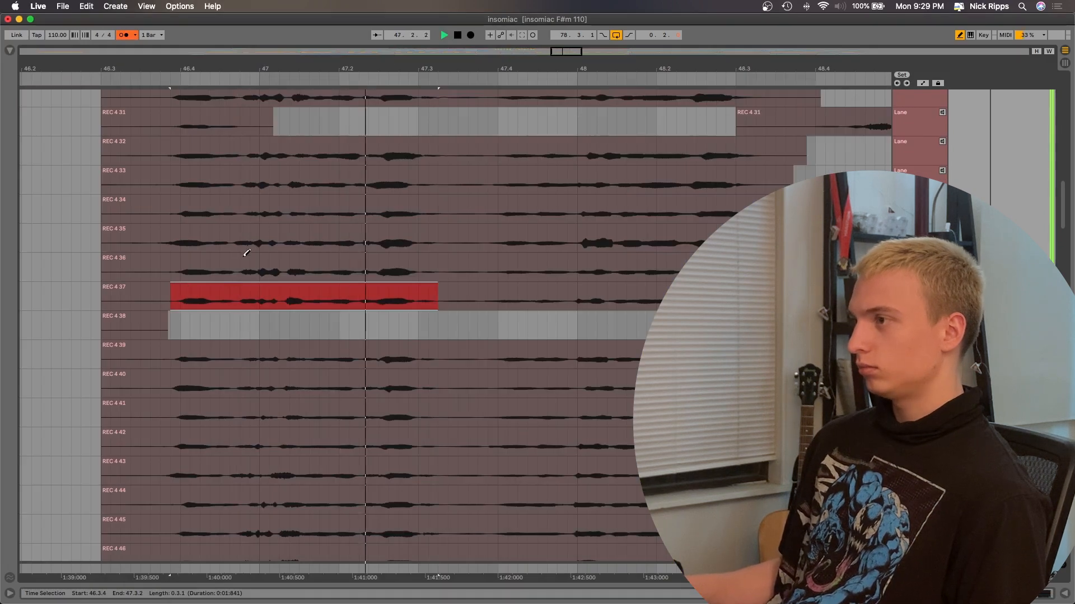
{"action": "key", "text": "Up"}
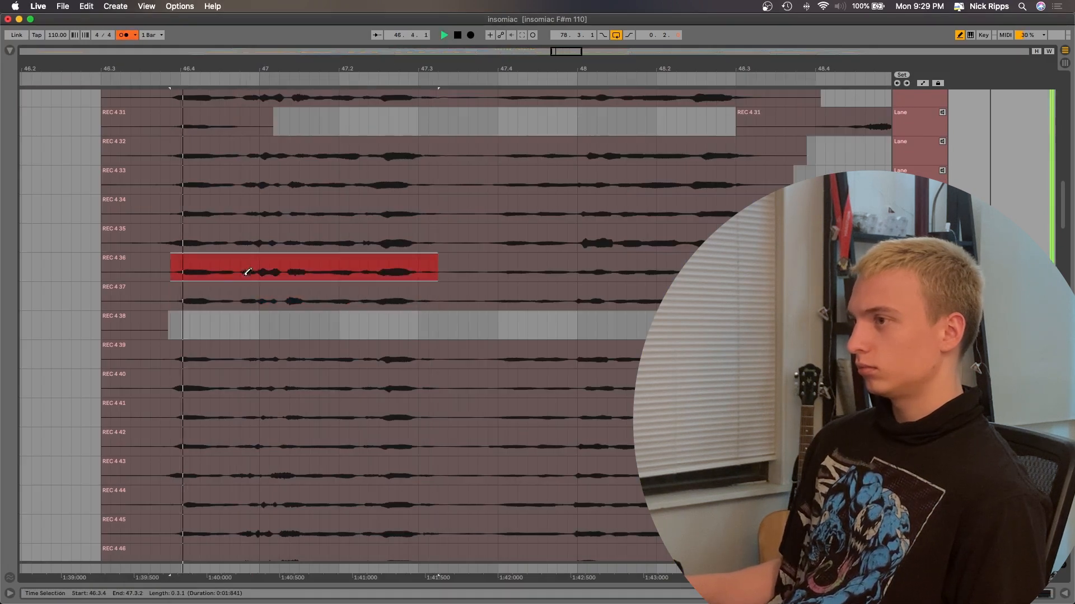
{"action": "scroll", "coordinate": [263, 277], "scroll_direction": "up", "scroll_amount": 3}
{"action": "key", "text": "Up"}
{"action": "key", "text": "Up"}
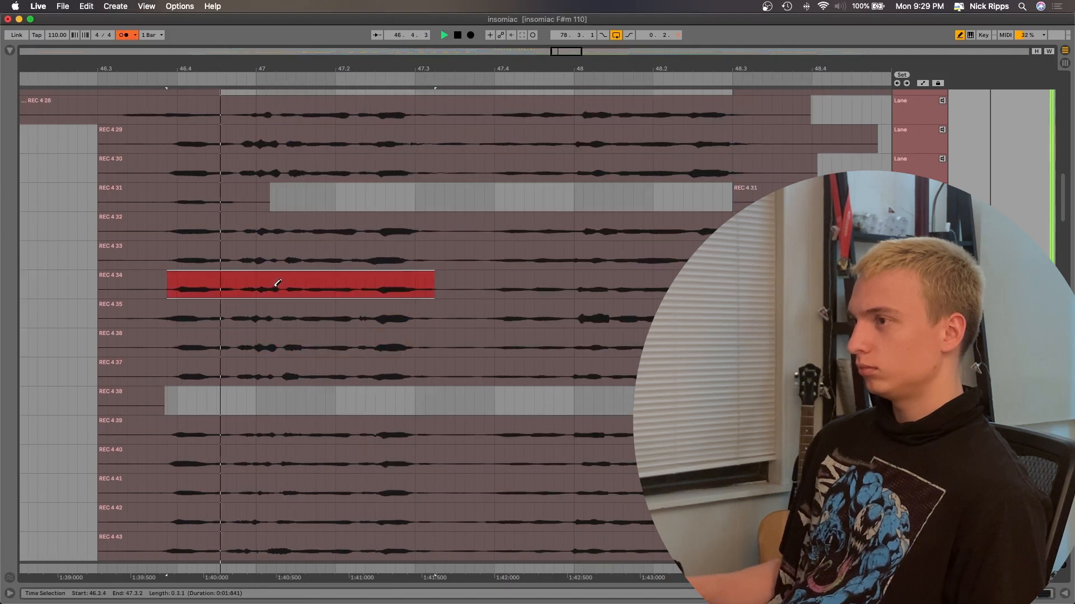
Step: Audition takes REC 4 33 and REC 4 46 for 46.3.4 to 47.3.2
{"action": "scroll", "coordinate": [271, 288], "scroll_direction": "up", "scroll_amount": 2}
{"action": "key", "text": "Up"}
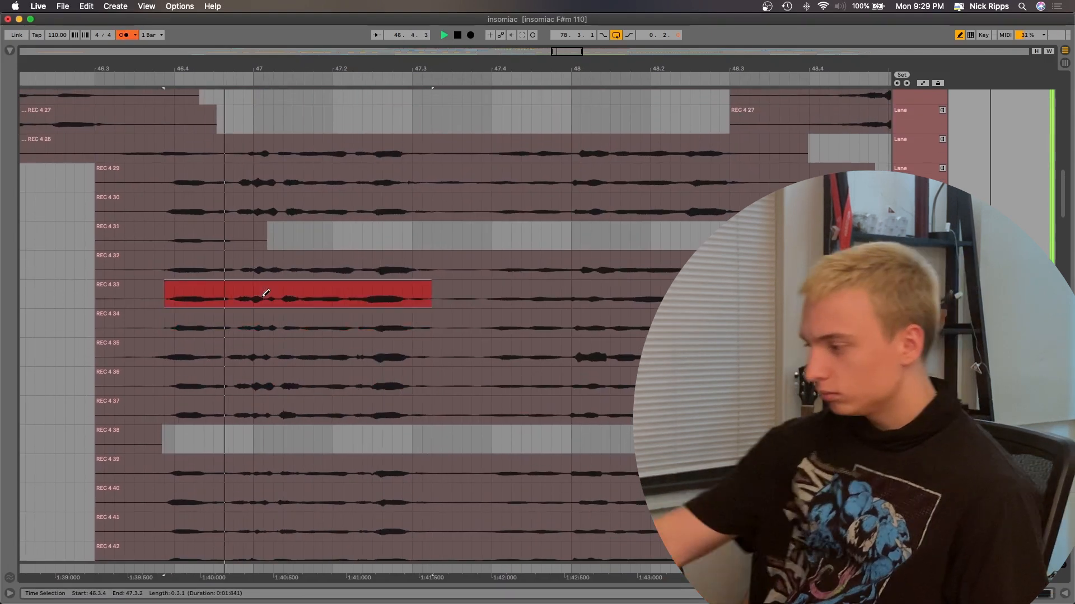
{"action": "scroll", "coordinate": [268, 436], "scroll_direction": "down", "scroll_amount": 9}
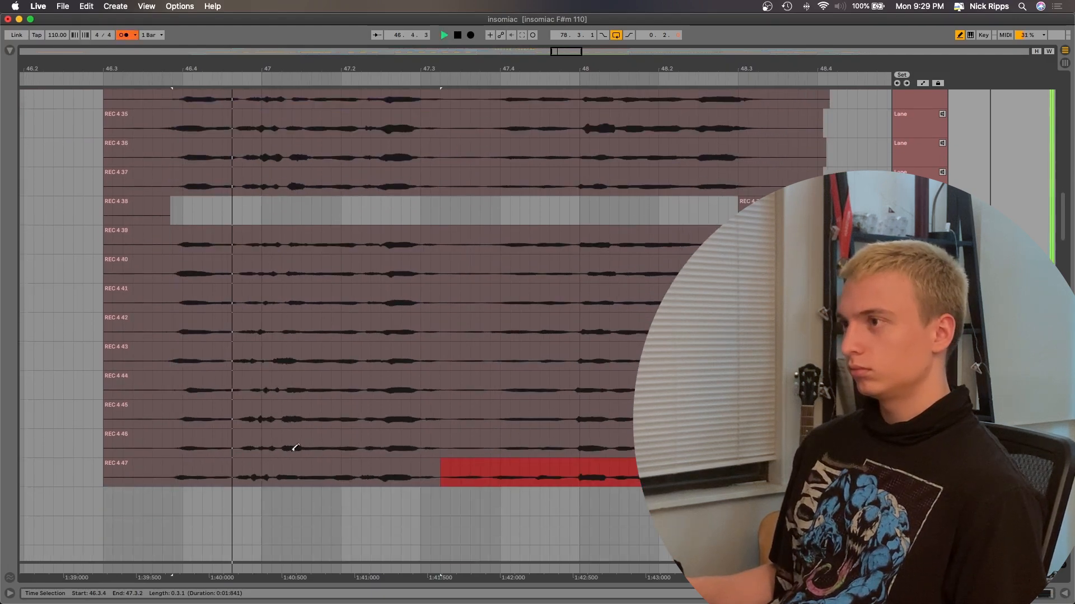
{"action": "scroll", "coordinate": [295, 448], "scroll_direction": "up", "scroll_amount": 20}
{"action": "scroll", "coordinate": [346, 359], "scroll_direction": "down", "scroll_amount": 20}
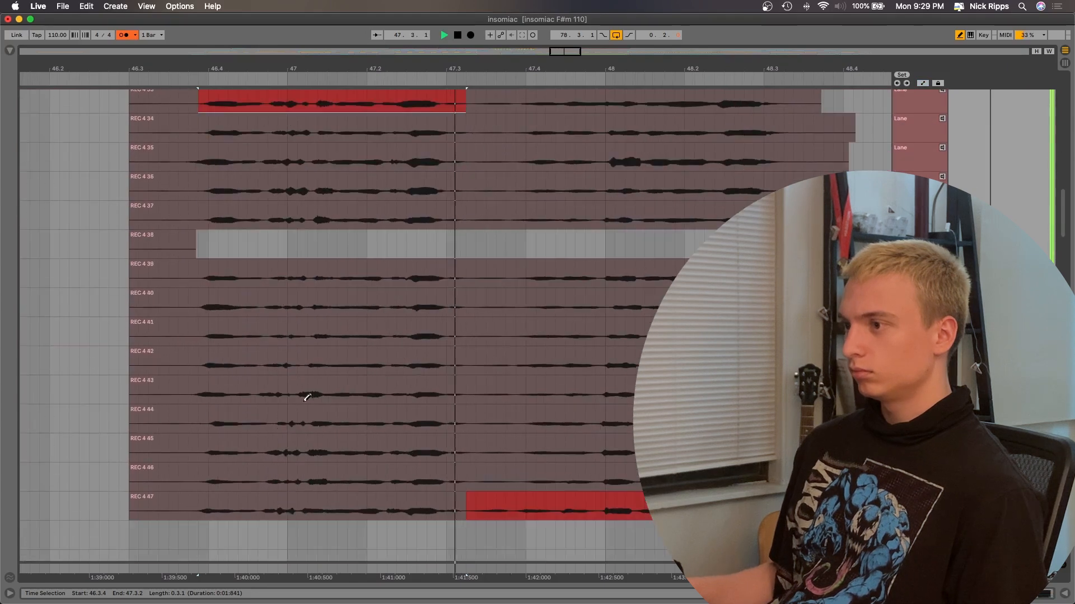
{"action": "left_click", "coordinate": [271, 435]}
{"action": "left_click", "coordinate": [250, 469]}
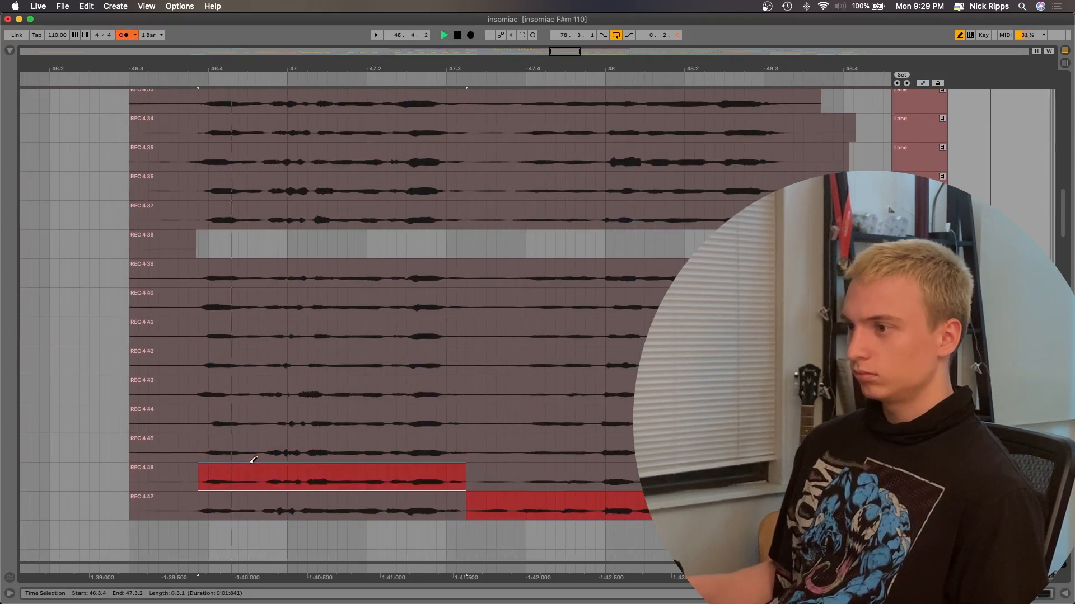
Step: Audition takes REC 4 44, REC 4 43, REC 4 42 and REC 4 41 for 46.3.4 to 47.3.2, ending on REC 4 43
{"action": "left_click", "coordinate": [248, 491]}
{"action": "left_click", "coordinate": [248, 420]}
{"action": "left_click", "coordinate": [243, 382]}
{"action": "left_click", "coordinate": [245, 358]}
{"action": "left_click", "coordinate": [253, 338]}
{"action": "left_click", "coordinate": [272, 411]}
{"action": "left_click", "coordinate": [318, 391]}
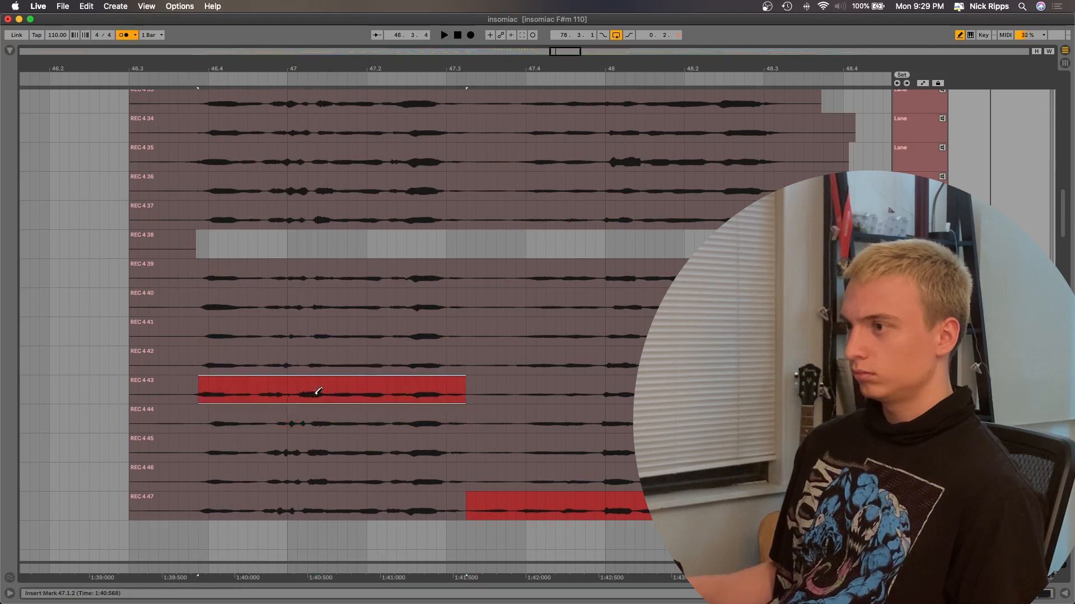
Step: Compare takes REC 4 41, REC 4 40 and REC 4 39 for 46.3.4 to 47.3.2
{"action": "left_click", "coordinate": [337, 336]}
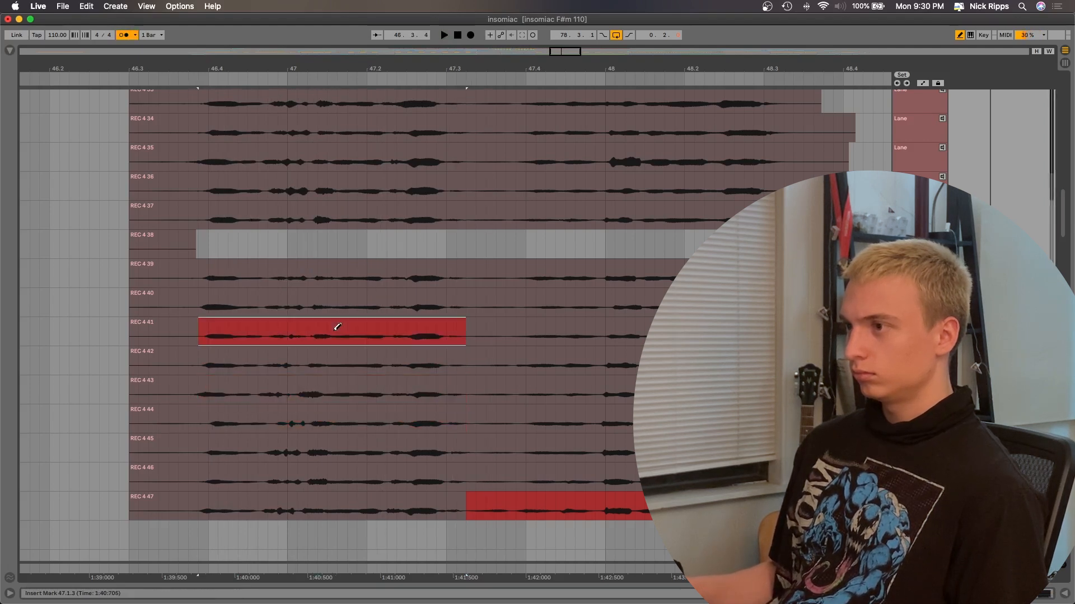
{"action": "left_click", "coordinate": [323, 300]}
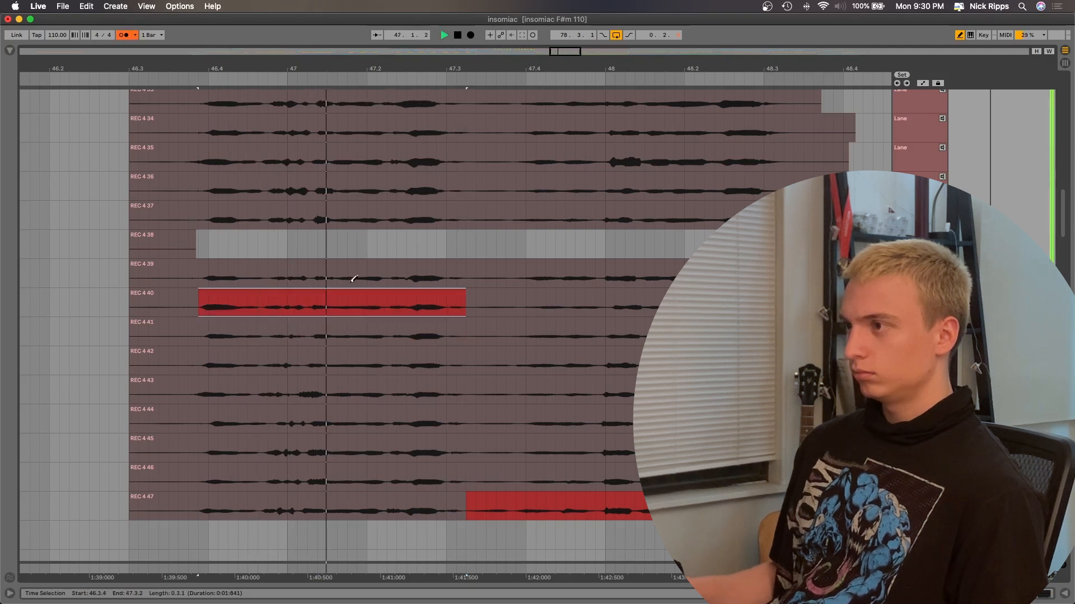
{"action": "left_click", "coordinate": [371, 273]}
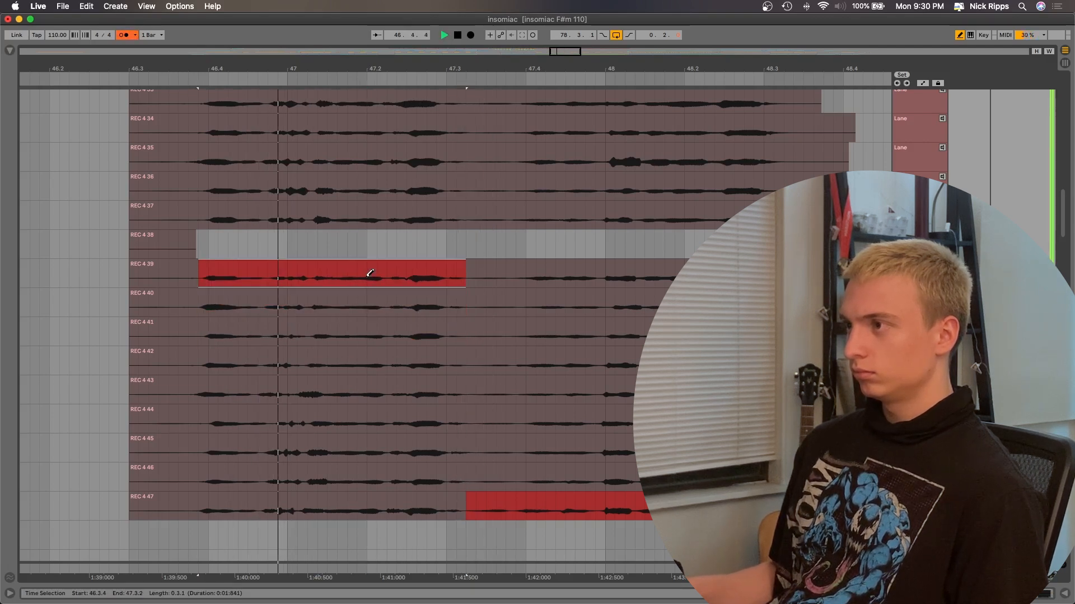
{"action": "left_click", "coordinate": [391, 307]}
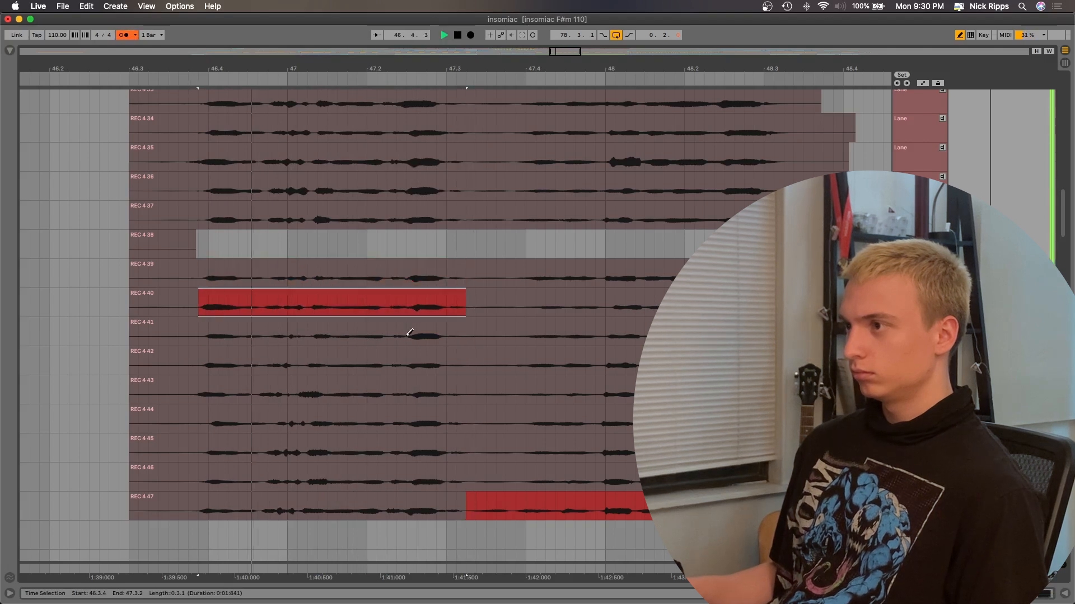
{"action": "left_click", "coordinate": [353, 334]}
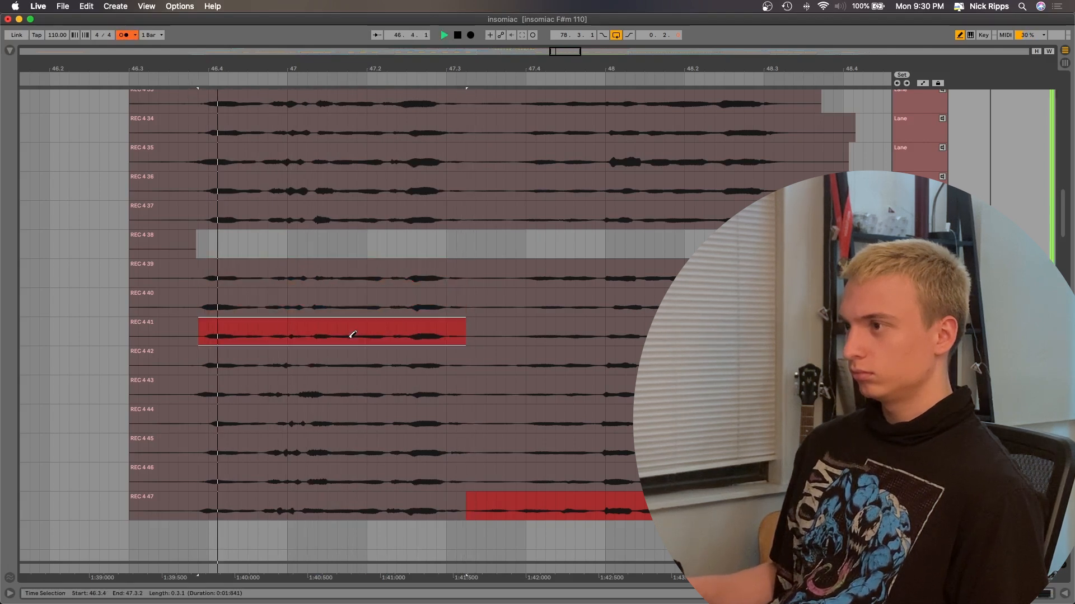
{"action": "left_click", "coordinate": [308, 292]}
Step: Audition takes REC 4 21 and REC 4 26 for 48.4.1 to 50.1.2
{"action": "scroll", "coordinate": [309, 292], "scroll_direction": "right", "scroll_amount": 3}
{"action": "scroll", "coordinate": [309, 292], "scroll_direction": "left", "scroll_amount": 3}
{"action": "left_click_drag", "start_coordinate": [114, 293], "coordinate": [321, 293]}
{"action": "scroll", "coordinate": [324, 295], "scroll_direction": "right", "scroll_amount": 5}
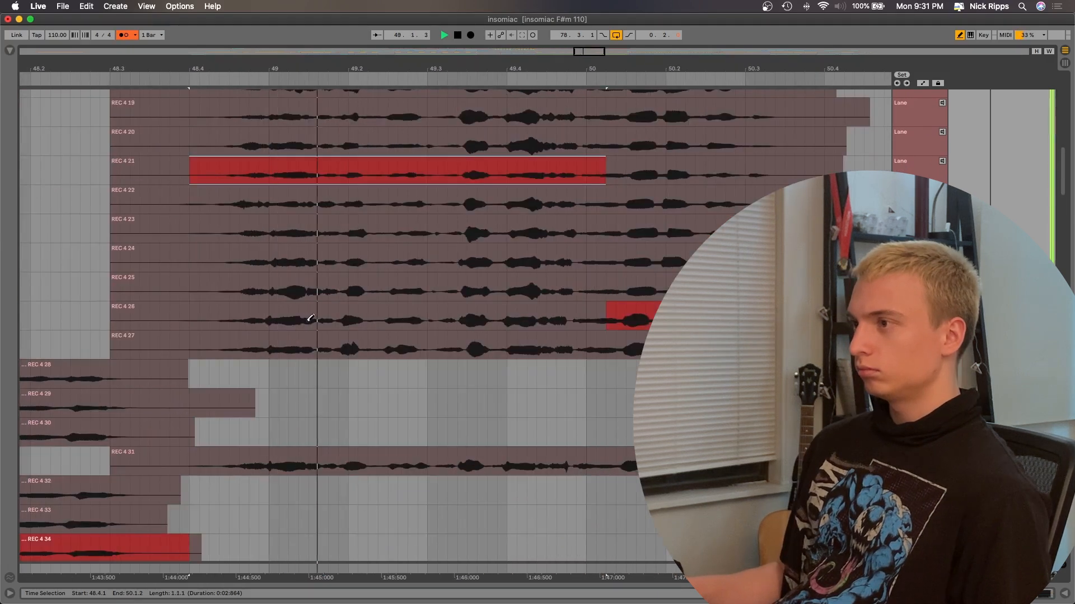
{"action": "left_click", "coordinate": [307, 318]}
{"action": "scroll", "coordinate": [310, 317], "scroll_direction": "down", "scroll_amount": 10}
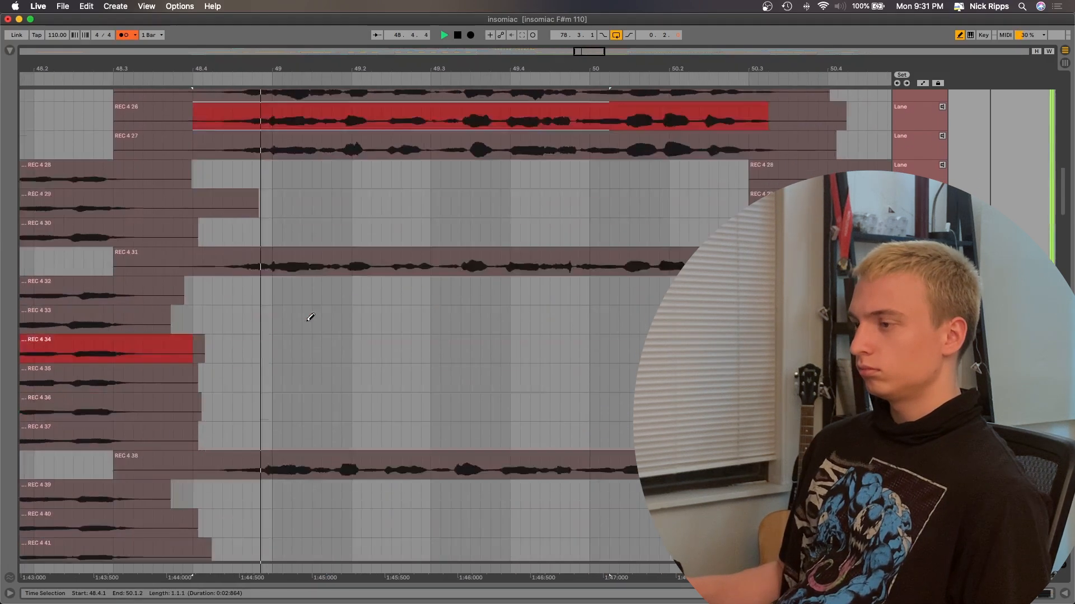
Step: Swap in REC 4 38 from 48.4.1 and listen to its 48.4.2 to 49.4.4 and 49.3.1 to 50.3.3 sections
{"action": "left_click", "coordinate": [321, 296]}
{"action": "key", "text": "space"}
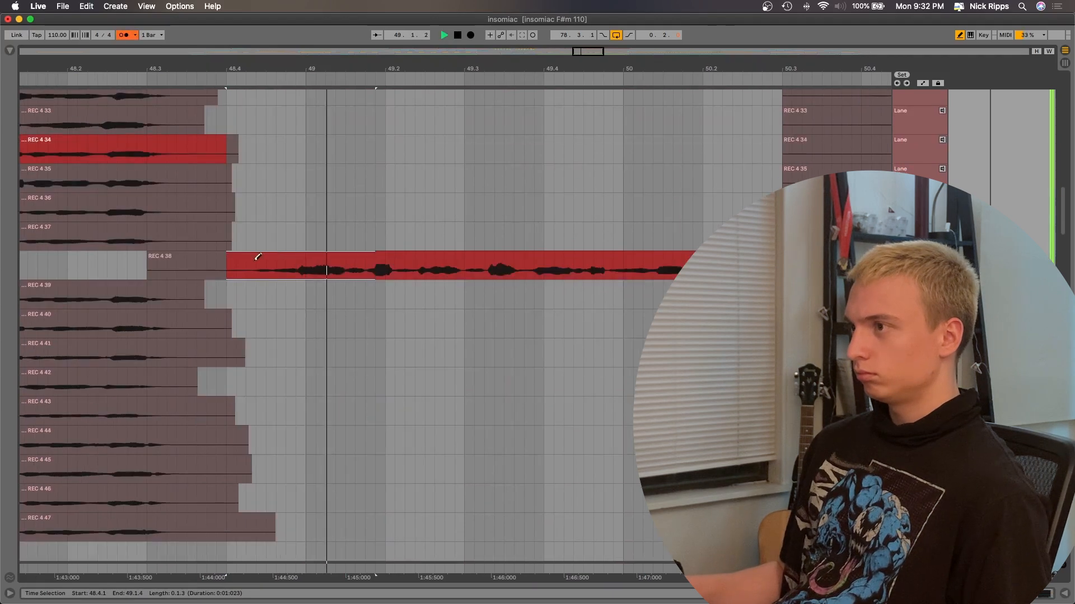
{"action": "left_click_drag", "start_coordinate": [254, 261], "coordinate": [601, 263]}
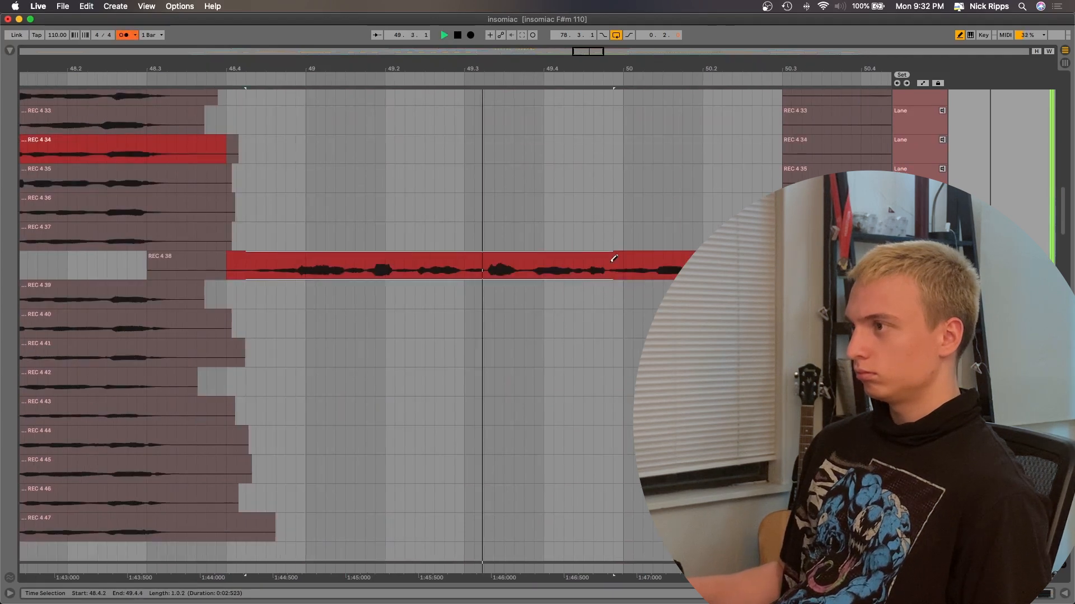
{"action": "scroll", "coordinate": [614, 258], "scroll_direction": "right", "scroll_amount": 3}
{"action": "left_click", "coordinate": [392, 259]}
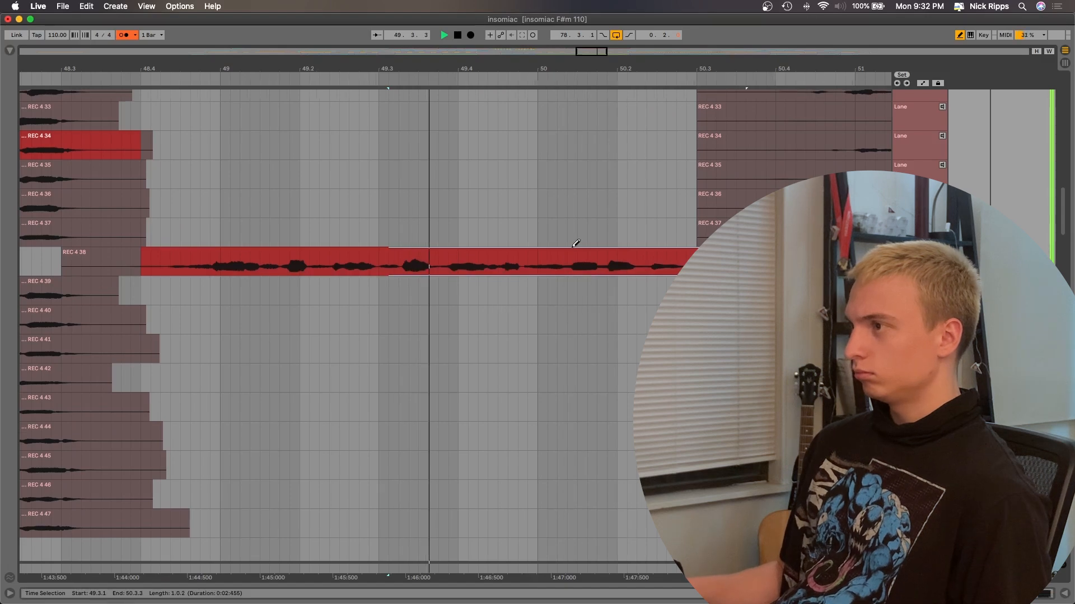
Step: Audition take REC 4 31 for 49.3.1 to 50.3.3
{"action": "scroll", "coordinate": [576, 240], "scroll_direction": "up", "scroll_amount": 6}
{"action": "left_click", "coordinate": [477, 240]}
{"action": "scroll", "coordinate": [470, 244], "scroll_direction": "up", "scroll_amount": 4}
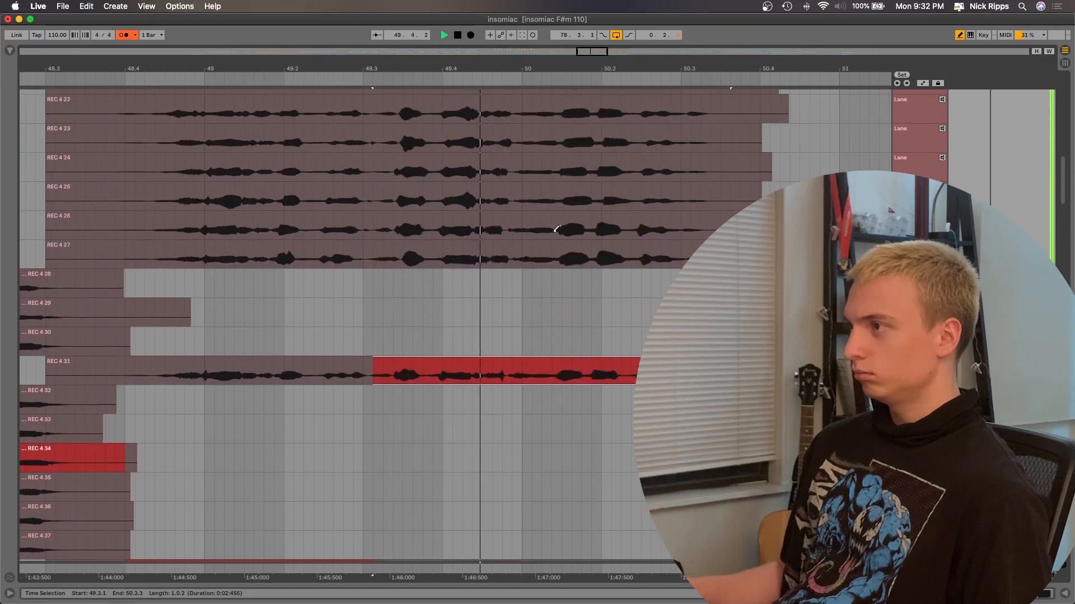
Step: Audition takes REC 4 25 and REC 4 26 for 50.1.1 to 50.4.3
{"action": "left_click_drag", "start_coordinate": [436, 207], "coordinate": [727, 210]}
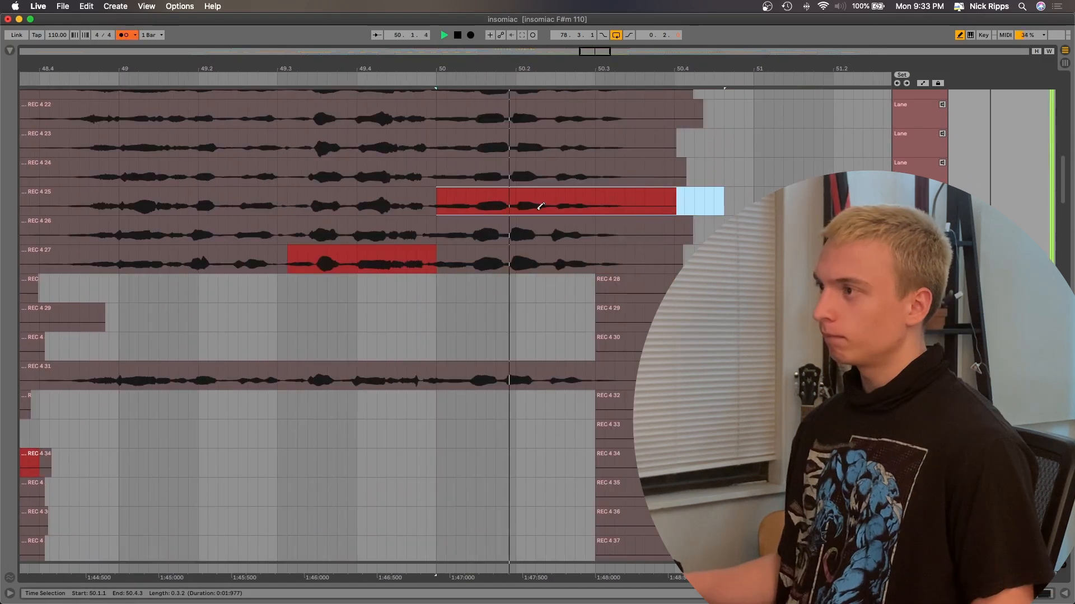
{"action": "key", "text": "space"}
{"action": "left_click", "coordinate": [536, 229]}
{"action": "key", "text": "space"}
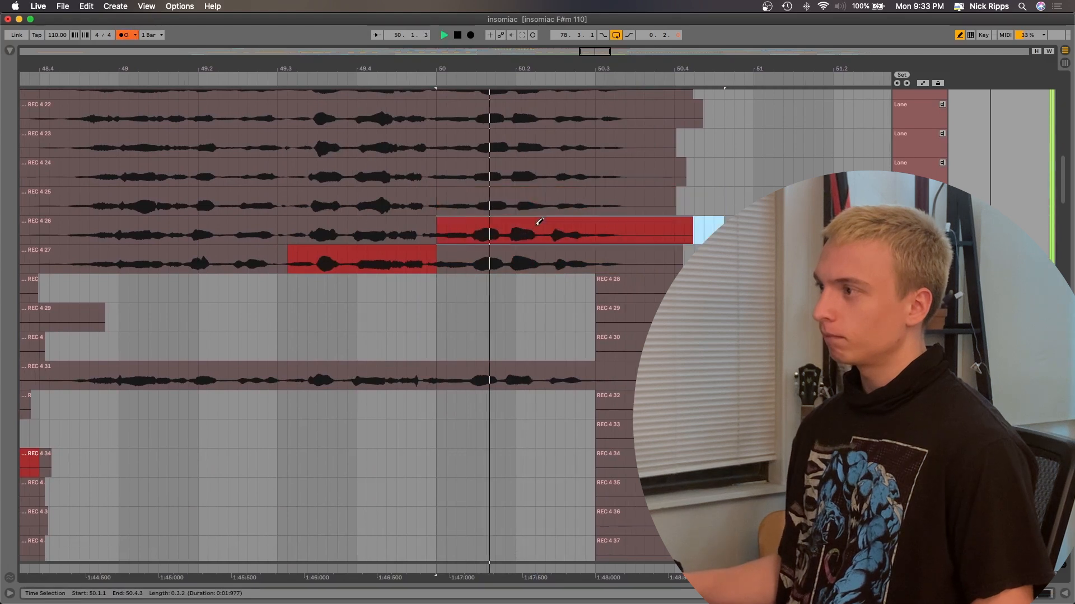
{"action": "key", "text": "space"}
Step: Swap in REC 4 19 for 50.1.1 to 50.3.2 and play back from the REC 4 27 section at 49.3.1
{"action": "left_click", "coordinate": [615, 287]}
{"action": "left_click_drag", "start_coordinate": [614, 286], "coordinate": [722, 287]}
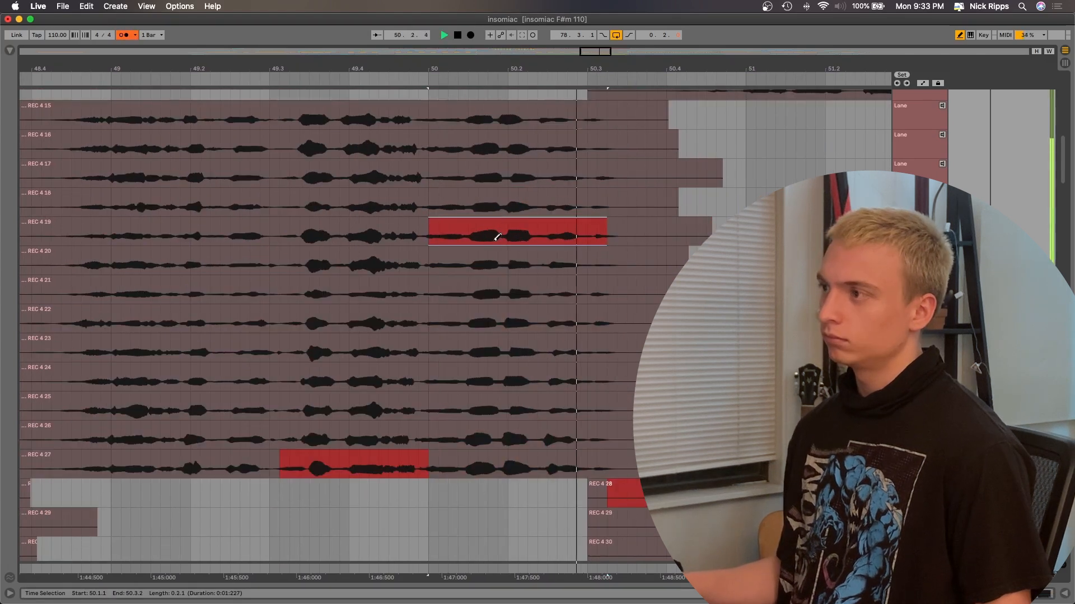
{"action": "left_click", "coordinate": [358, 464]}
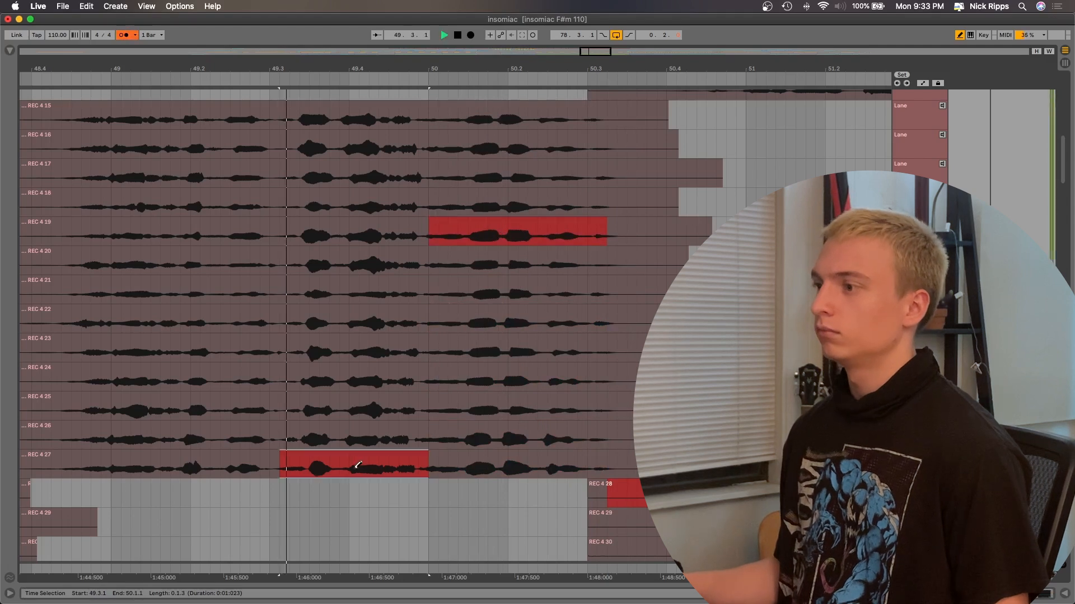
{"action": "key", "text": "space"}
Step: Audition take REC 4 29 for the start of the next phrase, 50.4.2 to 51.1.3
{"action": "left_click_drag", "start_coordinate": [565, 229], "coordinate": [708, 231]}
{"action": "key", "text": "space"}
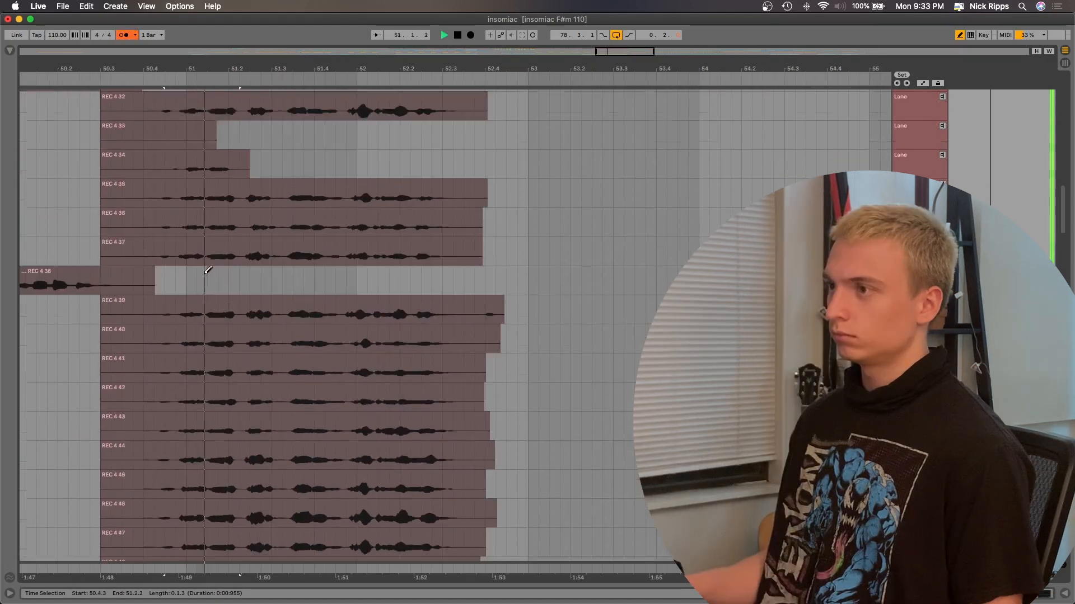
{"action": "scroll", "coordinate": [207, 271], "scroll_direction": "up", "scroll_amount": 8}
{"action": "left_click_drag", "start_coordinate": [160, 221], "coordinate": [215, 221]}
{"action": "scroll", "coordinate": [217, 220], "scroll_direction": "up", "scroll_amount": 5}
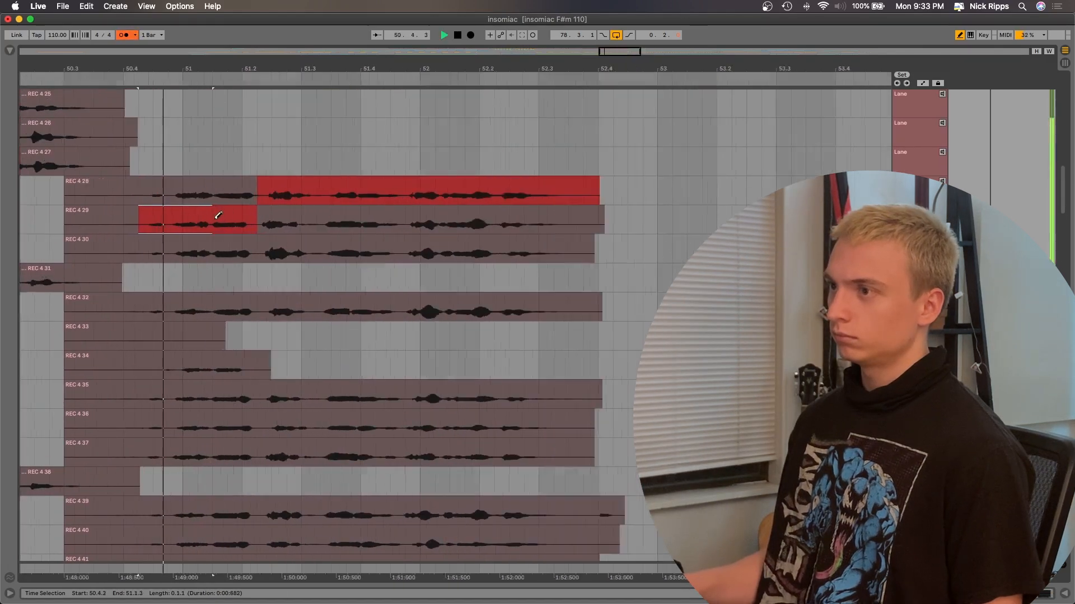
{"action": "key", "text": "space"}
Step: Audition take REC 4 30 for 50.4.2 to 51.2.1
{"action": "left_click_drag", "start_coordinate": [269, 249], "coordinate": [125, 250]}
{"action": "scroll", "coordinate": [187, 284], "scroll_direction": "down", "scroll_amount": 1}
{"action": "scroll", "coordinate": [186, 284], "scroll_direction": "down", "scroll_amount": 2}
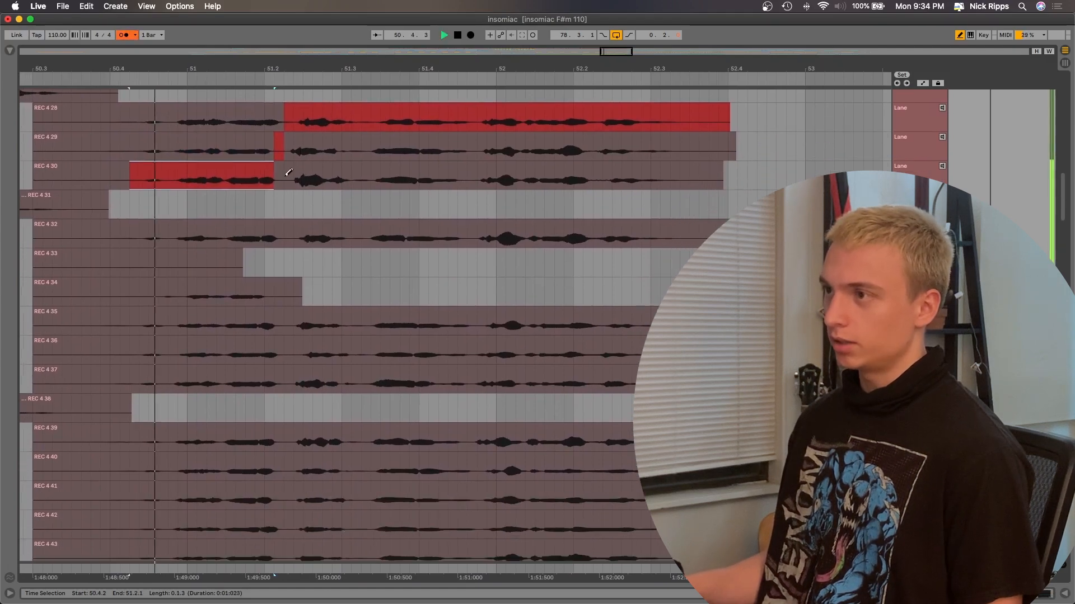
{"action": "scroll", "coordinate": [288, 168], "scroll_direction": "up", "scroll_amount": 5}
Step: Audition take REC 4 36 for 50.4.2 to 51.3.2
{"action": "scroll", "coordinate": [284, 172], "scroll_direction": "down", "scroll_amount": 15}
{"action": "key", "text": "space"}
{"action": "left_click", "coordinate": [336, 173]}
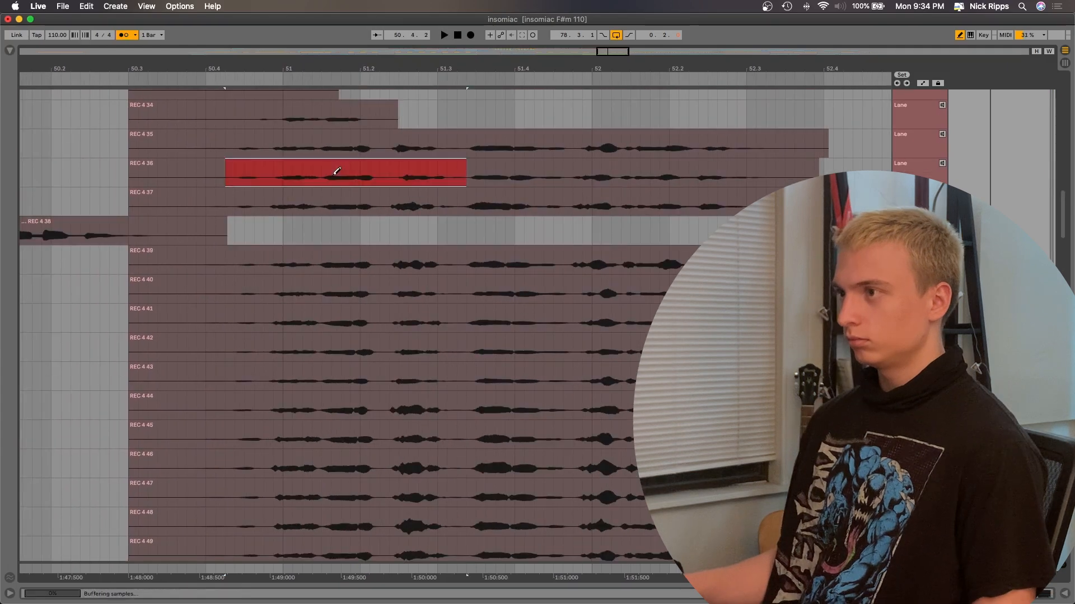
{"action": "key", "text": "space"}
{"action": "scroll", "coordinate": [336, 171], "scroll_direction": "down", "scroll_amount": 3}
{"action": "key", "text": "space"}
Step: Audition further takes including REC 4 50, and swap in REC 4 47 for 50.4.2 to 51.3.2
{"action": "left_click", "coordinate": [336, 248]}
{"action": "key", "text": "space"}
{"action": "scroll", "coordinate": [334, 254], "scroll_direction": "down", "scroll_amount": 1}
{"action": "scroll", "coordinate": [335, 255], "scroll_direction": "down", "scroll_amount": 3}
{"action": "left_click", "coordinate": [355, 392]}
{"action": "scroll", "coordinate": [358, 386], "scroll_direction": "down", "scroll_amount": 3}
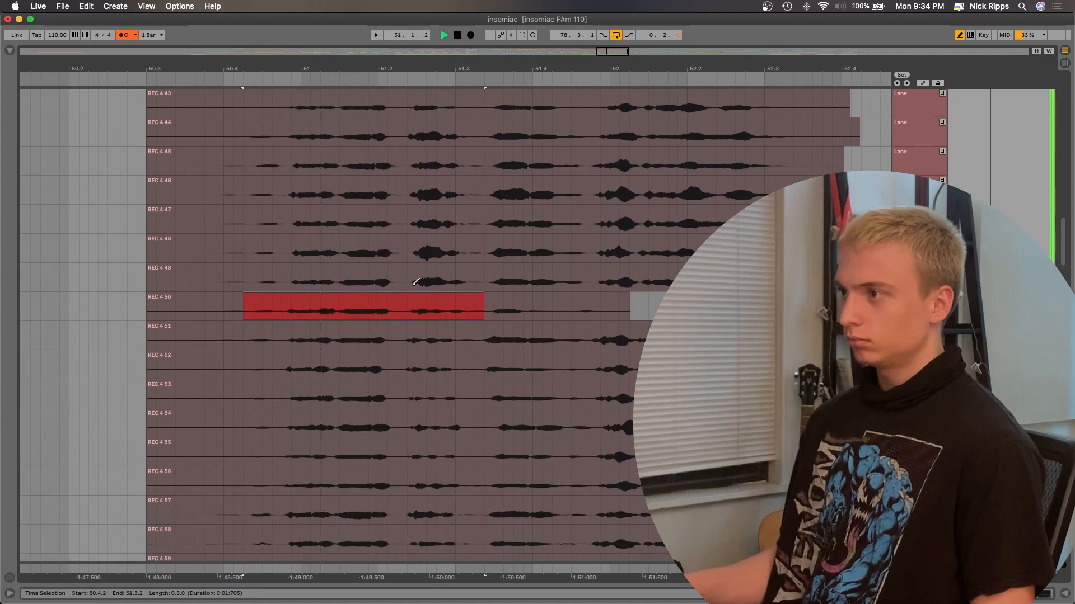
{"action": "left_click", "coordinate": [432, 220]}
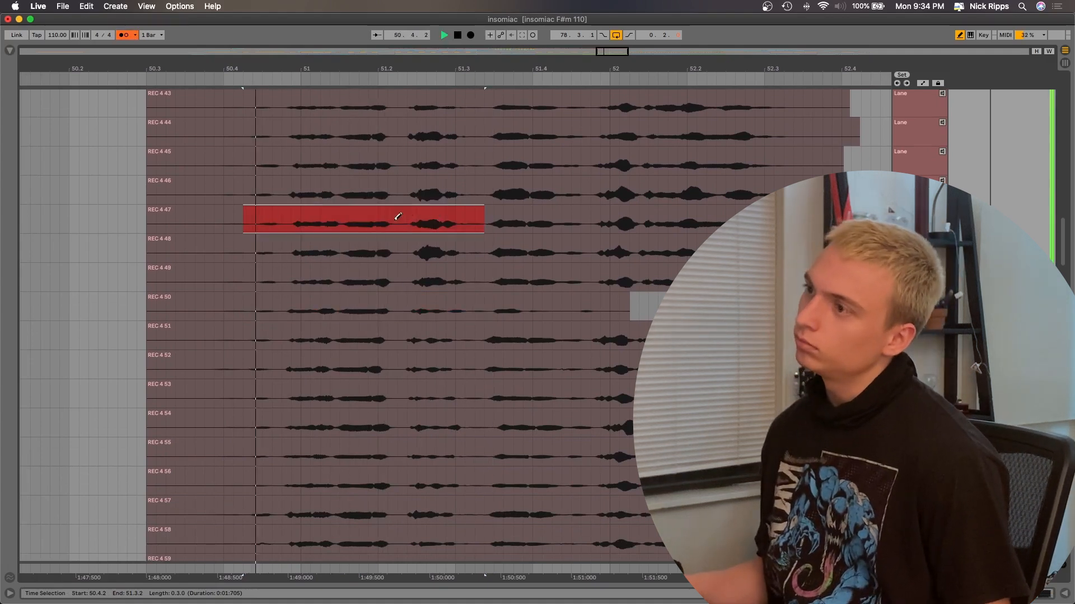
Step: Try REC 4 45 for the phrase's opening, 50.3.4 to 50.4.4, ahead of the REC 4 47 section
{"action": "left_click_drag", "start_coordinate": [290, 246], "coordinate": [214, 246]}
{"action": "left_click", "coordinate": [269, 185]}
{"action": "scroll", "coordinate": [270, 185], "scroll_direction": "up", "scroll_amount": 2}
{"action": "left_click", "coordinate": [271, 186]}
{"action": "scroll", "coordinate": [272, 186], "scroll_direction": "up", "scroll_amount": 2}
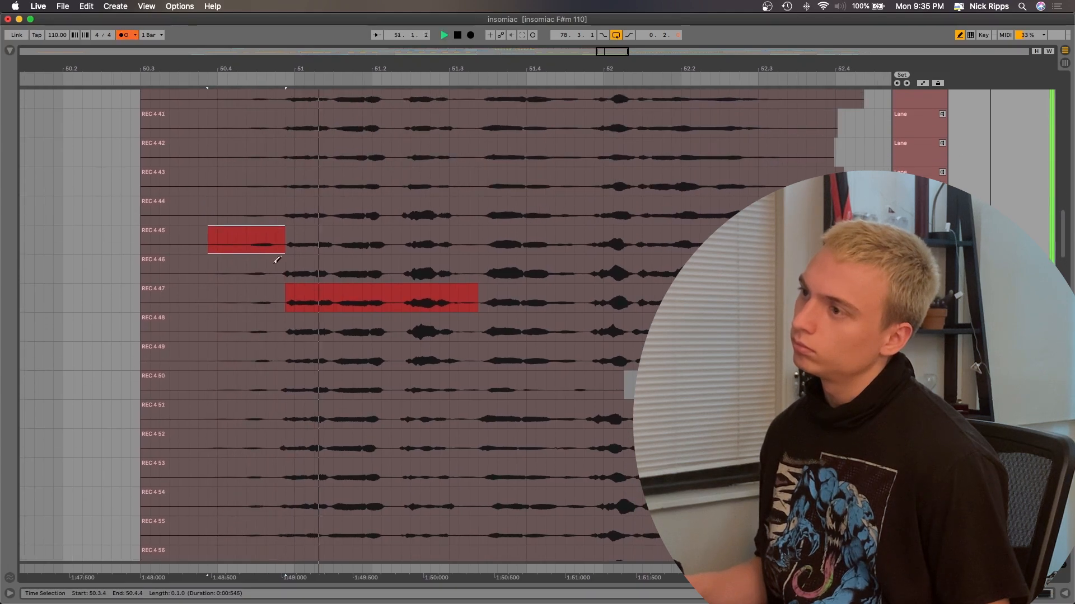
Step: Swap in REC 4 44 for 51.2.2 to 51.3.3 and listen to it
{"action": "scroll", "coordinate": [264, 414], "scroll_direction": "down", "scroll_amount": 3}
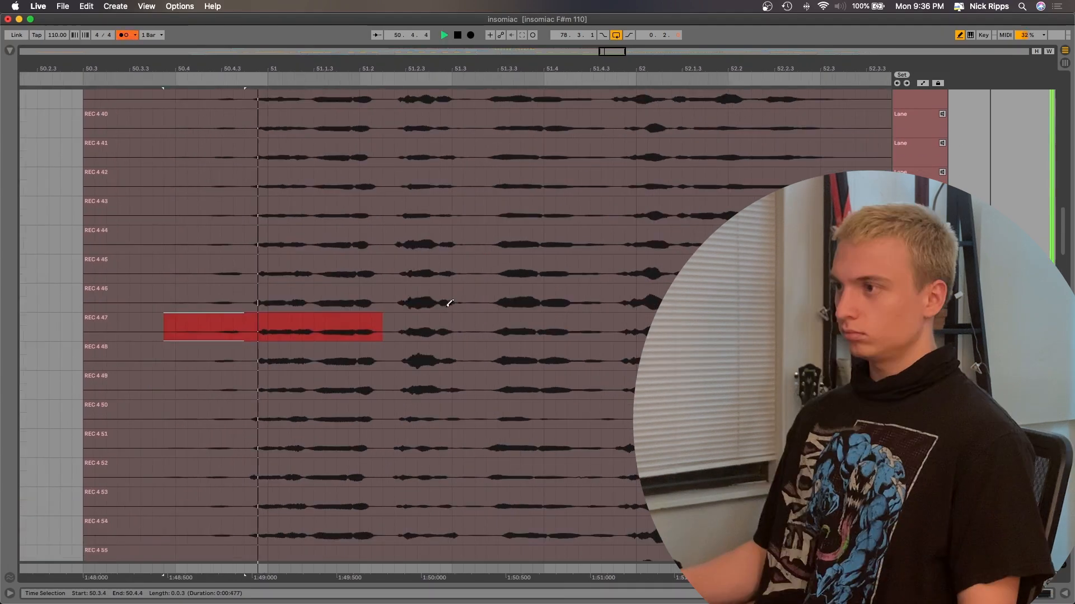
{"action": "scroll", "coordinate": [450, 303], "scroll_direction": "up", "scroll_amount": 3}
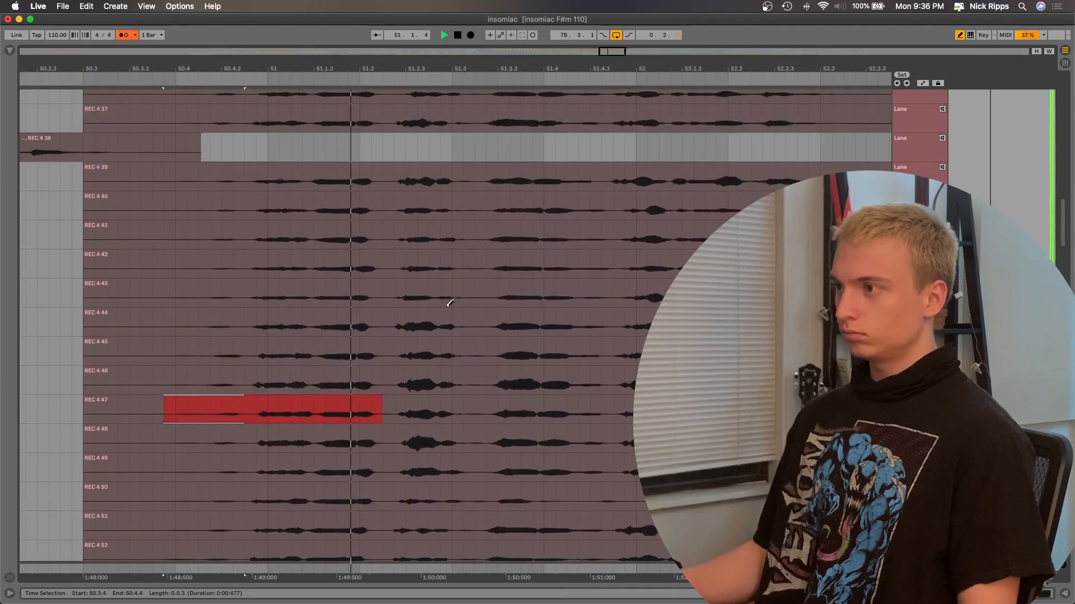
{"action": "left_click_drag", "start_coordinate": [383, 322], "coordinate": [508, 323]}
{"action": "key", "text": "space"}
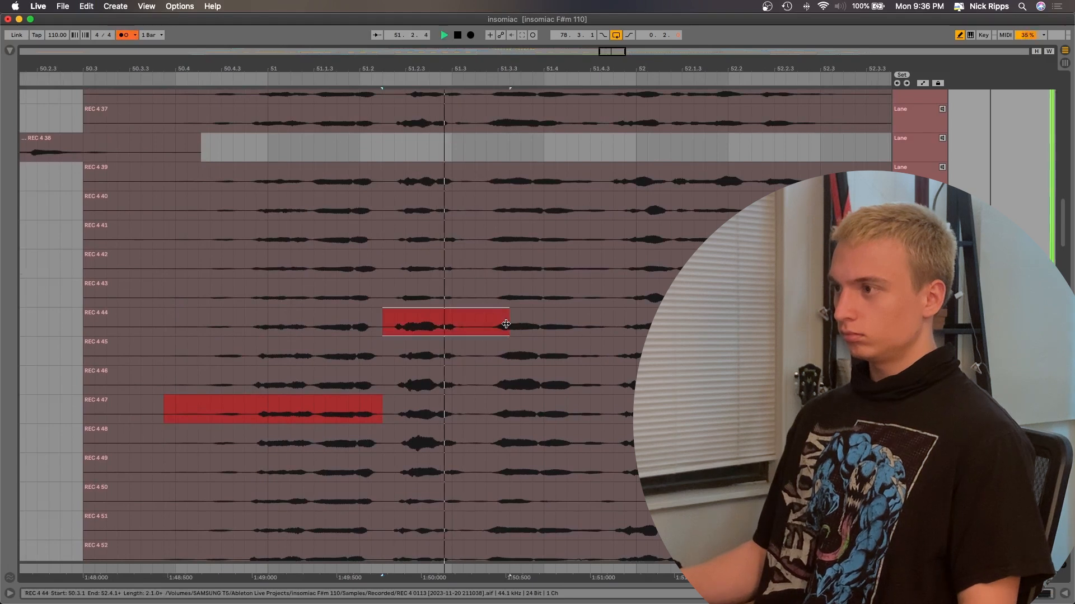
Step: Audition the neighbouring takes up to REC 4 41 for 51.2.2 to 51.3.3
{"action": "key", "text": "Down"}
{"action": "key", "text": "Up"}
{"action": "key", "text": "Up"}
{"action": "key", "text": "Up"}
{"action": "key", "text": "Up"}
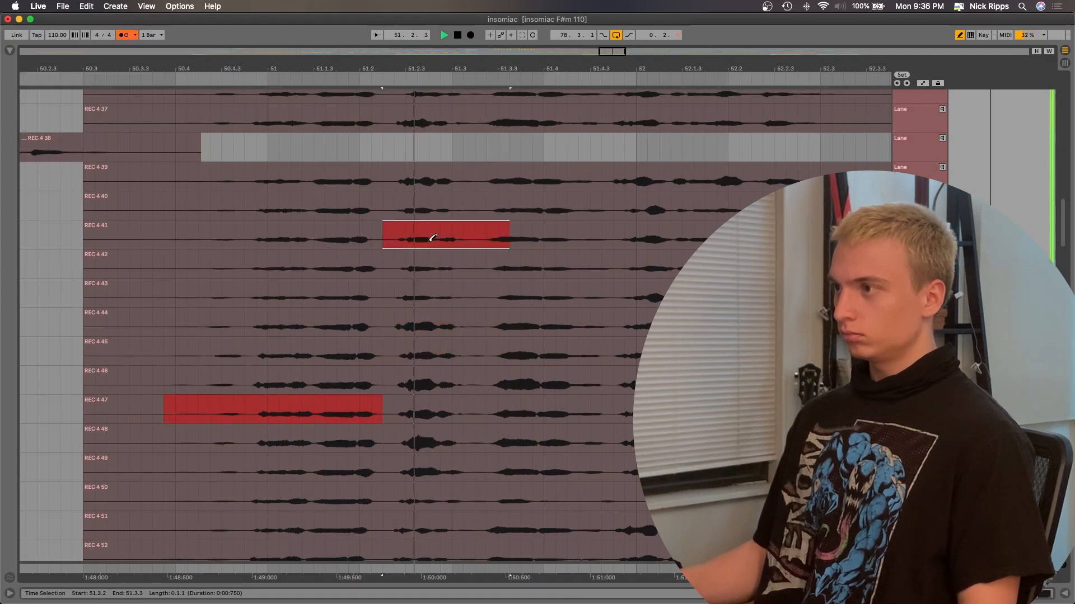
Step: Audition takes REC 4 54 and REC 4 53 for 51.2.2 to 51.3.3
{"action": "scroll", "coordinate": [433, 240], "scroll_direction": "down", "scroll_amount": 5}
{"action": "left_click", "coordinate": [428, 363]}
{"action": "key", "text": "space"}
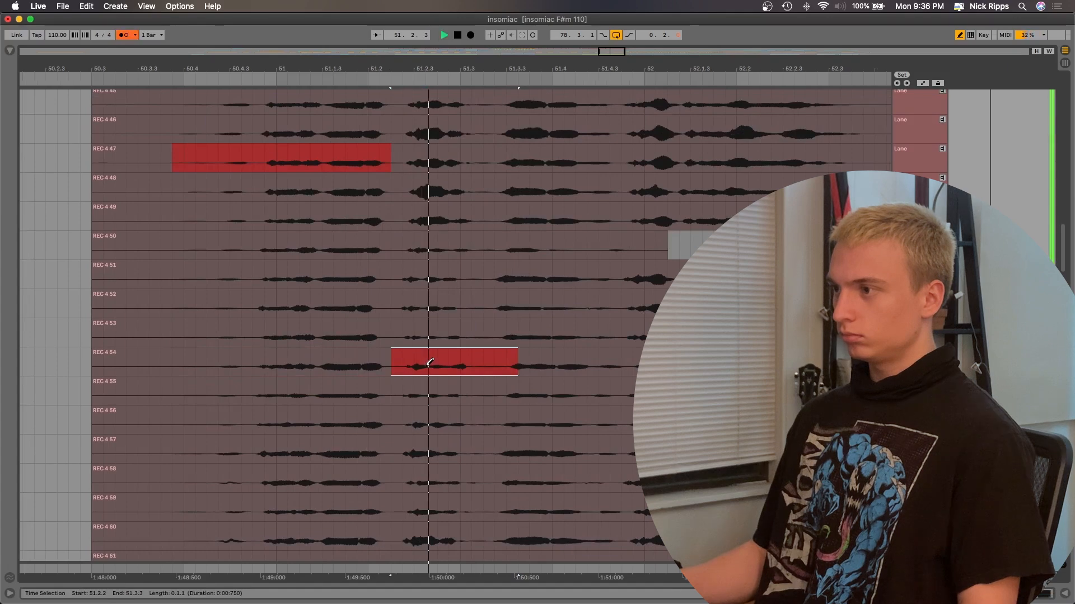
{"action": "key", "text": "Up"}
Step: Audition takes REC 4 56, REC 4 57 and REC 4 60 for 51.2.2 to 51.3.3
{"action": "left_click", "coordinate": [424, 421]}
{"action": "left_click", "coordinate": [426, 449]}
{"action": "left_click", "coordinate": [428, 537]}
{"action": "scroll", "coordinate": [431, 392], "scroll_direction": "up", "scroll_amount": 10}
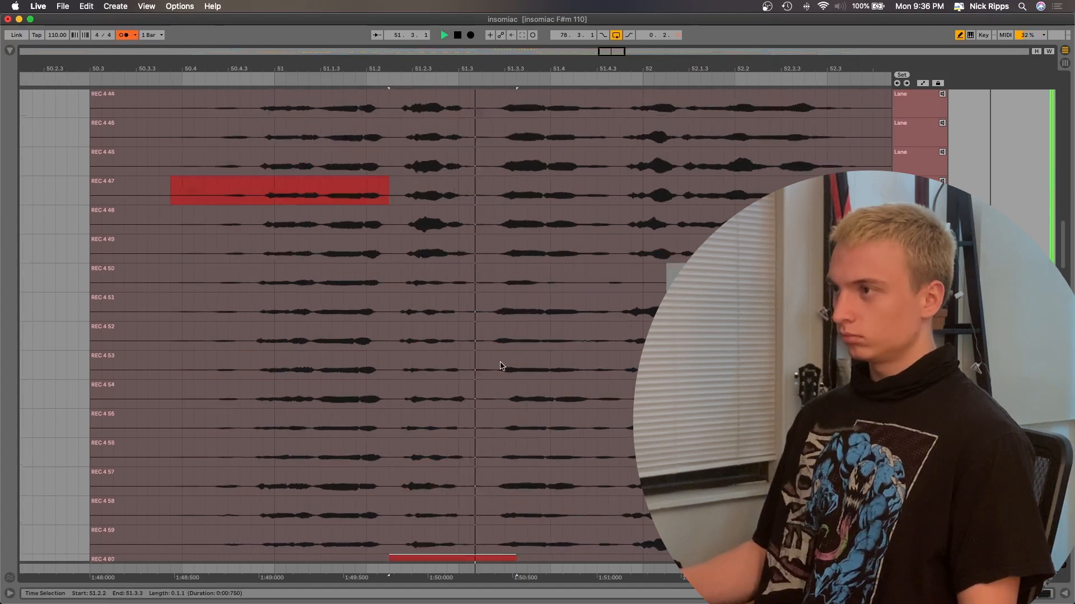
Step: Swap in REC 4 29 for 51.2.2 to 51.3.3 and play it in context from REC 4 47 at 51.1.1
{"action": "key", "text": "space"}
{"action": "left_click", "coordinate": [427, 203]}
{"action": "key", "text": "space"}
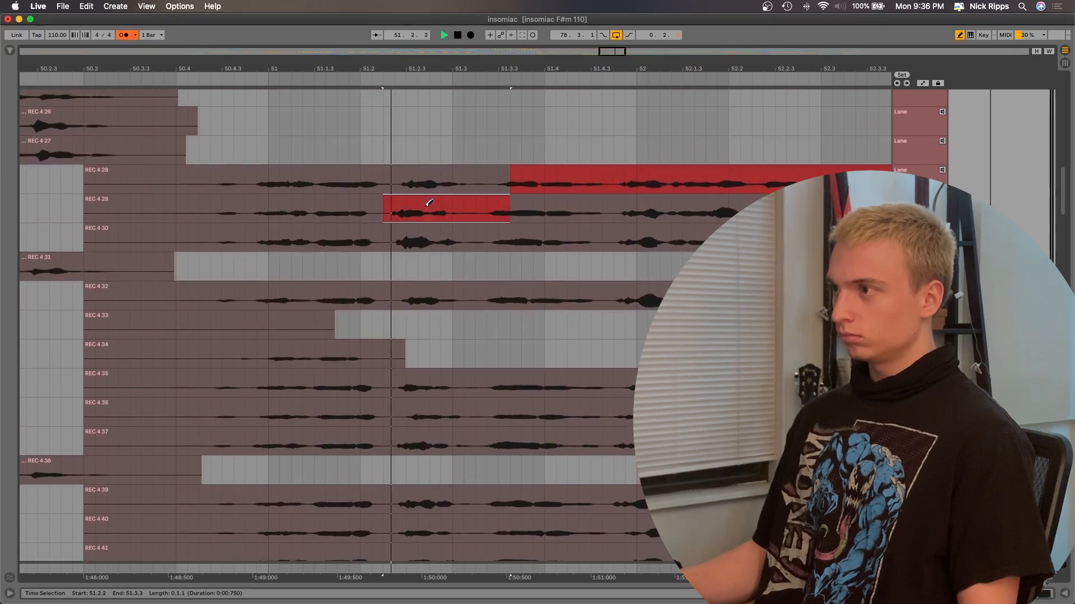
{"action": "scroll", "coordinate": [448, 258], "scroll_direction": "down", "scroll_amount": 5}
{"action": "scroll", "coordinate": [465, 264], "scroll_direction": "down", "scroll_amount": 12}
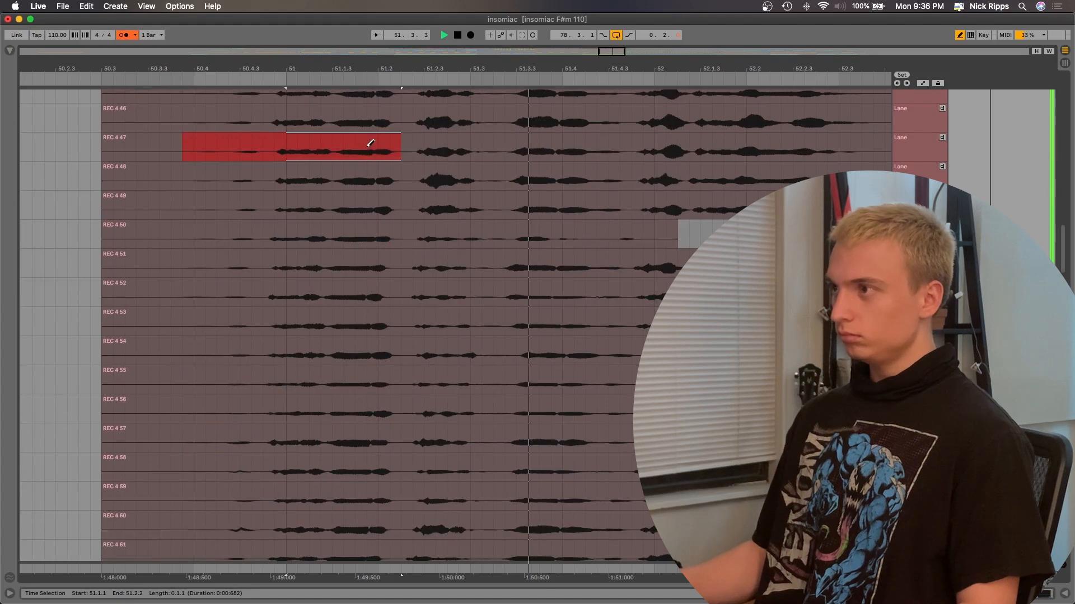
Step: Audition takes from REC 4 39 to REC 4 46 for 51.2.2 to 51.3.3
{"action": "scroll", "coordinate": [509, 137], "scroll_direction": "up", "scroll_amount": 10}
{"action": "key", "text": "space"}
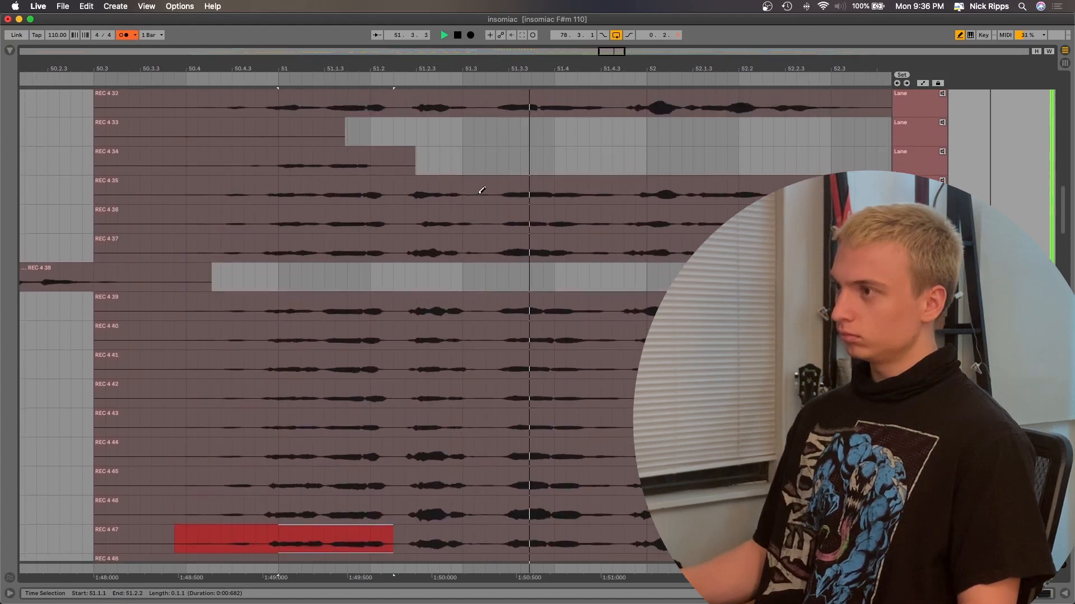
{"action": "left_click", "coordinate": [431, 314]}
{"action": "key", "text": "space"}
{"action": "scroll", "coordinate": [446, 311], "scroll_direction": "down", "scroll_amount": 3}
{"action": "left_click", "coordinate": [451, 290]}
{"action": "left_click", "coordinate": [439, 480]}
{"action": "left_click", "coordinate": [438, 506]}
{"action": "scroll", "coordinate": [480, 373], "scroll_direction": "down", "scroll_amount": 5}
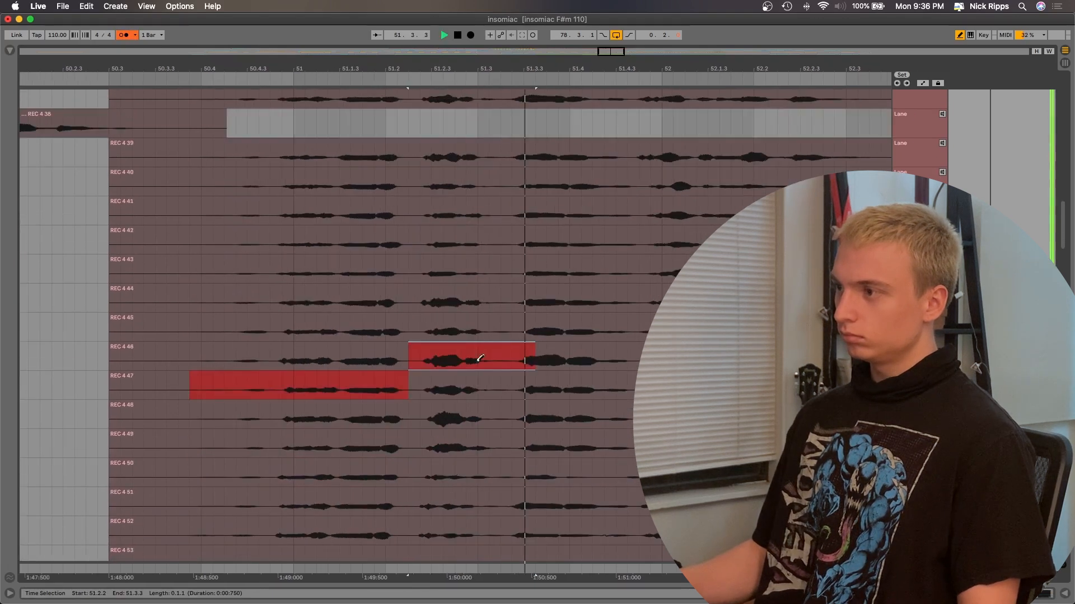
Step: Try REC 4 48 for 51.2.2 to 51.3.3 and switch that phrase back to REC 4 29
{"action": "left_click", "coordinate": [451, 428]}
{"action": "left_click", "coordinate": [454, 409]}
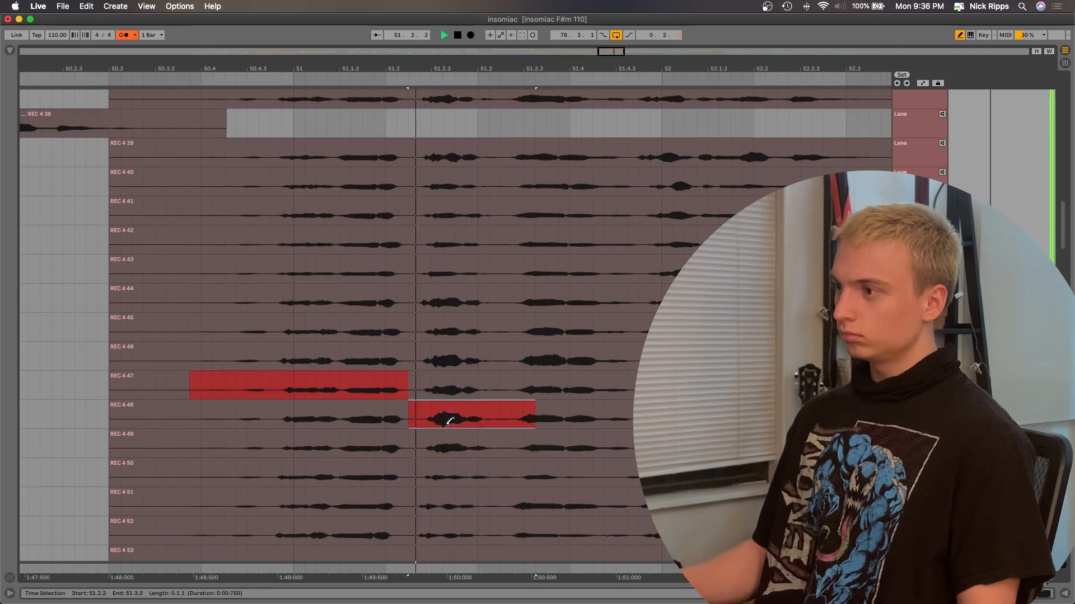
{"action": "scroll", "coordinate": [448, 392], "scroll_direction": "up", "scroll_amount": 15}
{"action": "left_click", "coordinate": [448, 346]}
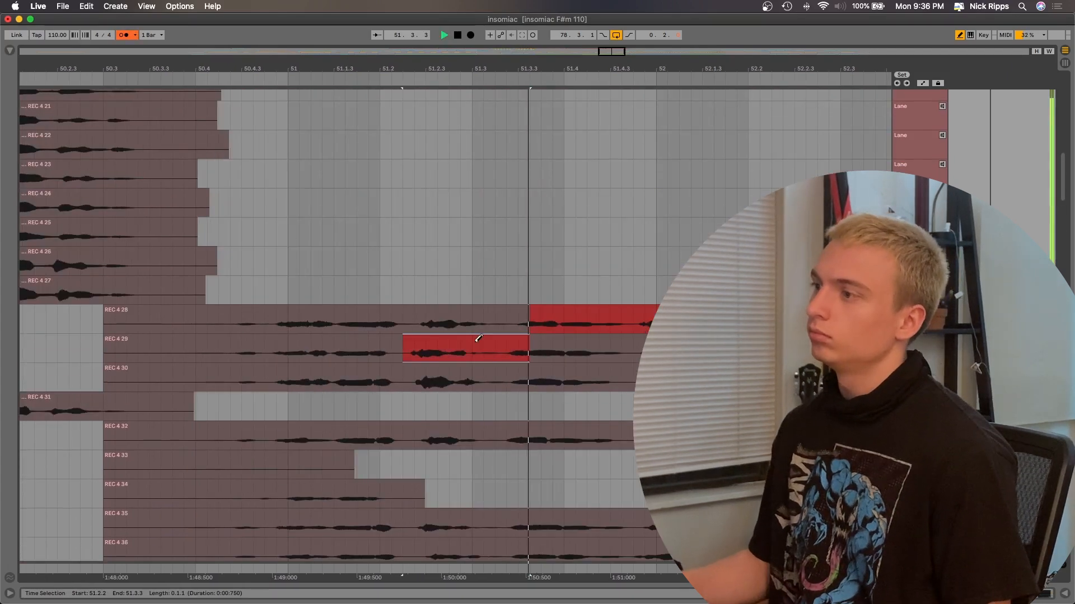
Step: Use REC 4 29 for 51.3.2 to 52.4.1 and play the phrase
{"action": "key", "text": "space"}
{"action": "scroll", "coordinate": [475, 338], "scroll_direction": "right", "scroll_amount": 3}
{"action": "left_click_drag", "start_coordinate": [443, 335], "coordinate": [864, 336]}
{"action": "key", "text": "space"}
{"action": "scroll", "coordinate": [392, 336], "scroll_direction": "down", "scroll_amount": 18}
{"action": "scroll", "coordinate": [364, 347], "scroll_direction": "right", "scroll_amount": 2}
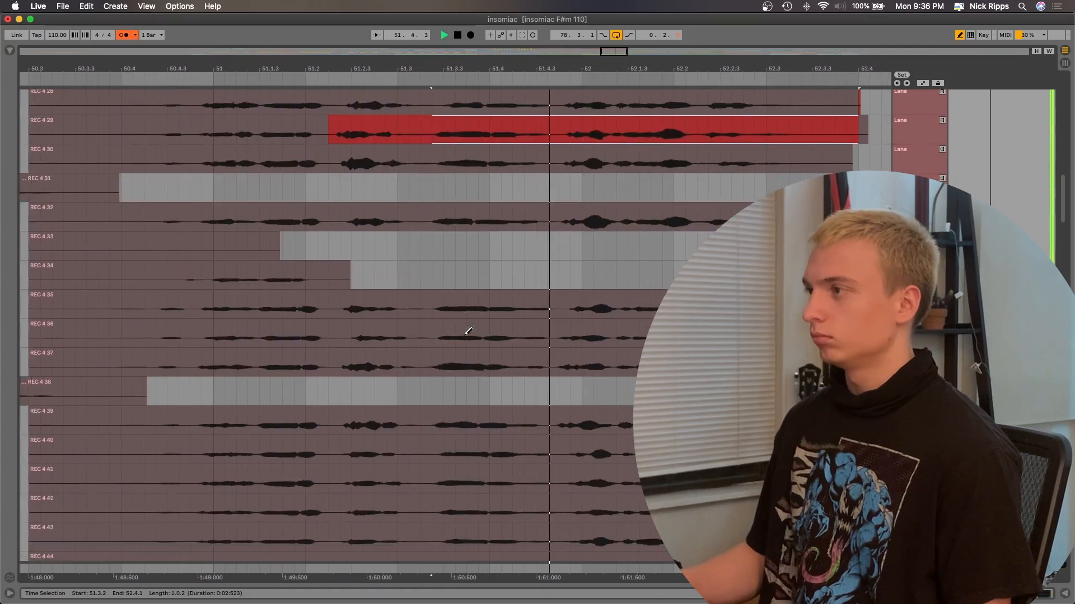
Step: Audition takes REC 4 46 and REC 4 45 for 51.3.2 to 52.4.1
{"action": "left_click", "coordinate": [316, 315]}
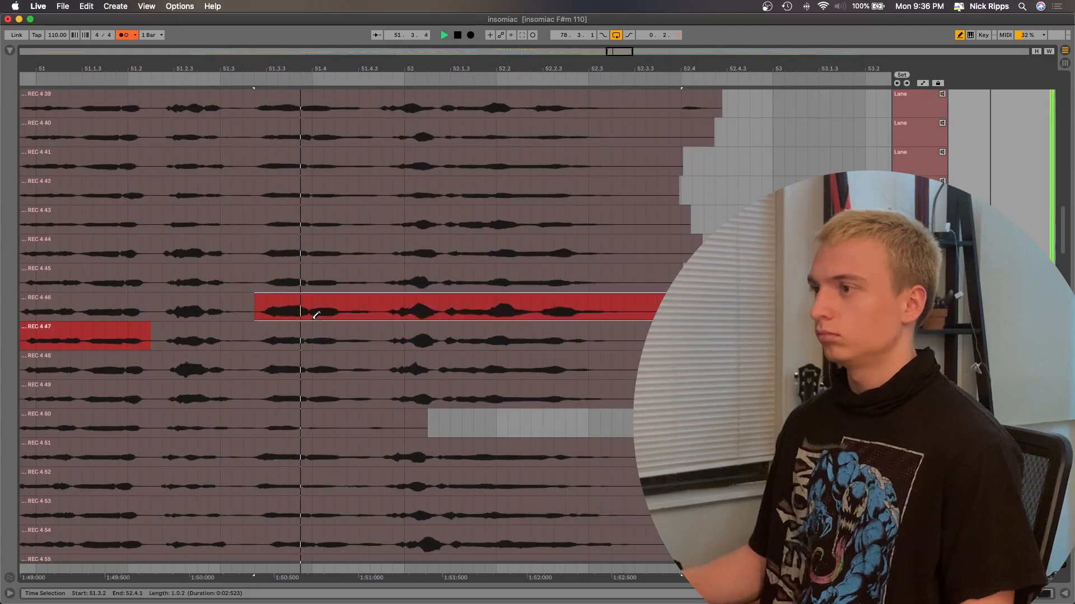
{"action": "scroll", "coordinate": [315, 314], "scroll_direction": "down", "scroll_amount": 3}
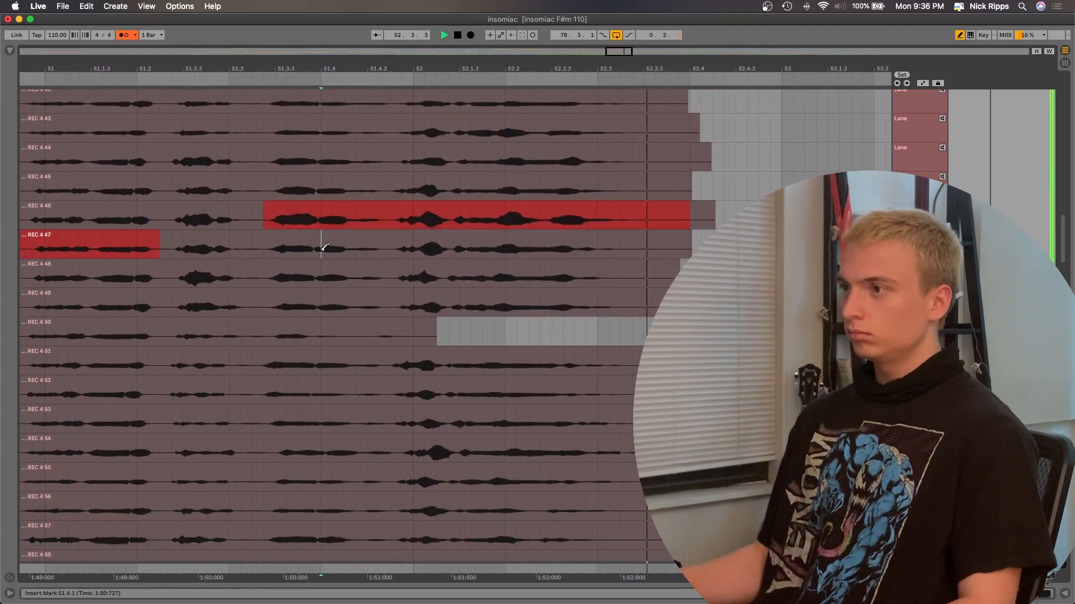
{"action": "scroll", "coordinate": [392, 275], "scroll_direction": "up", "scroll_amount": 3}
{"action": "left_click", "coordinate": [452, 291]}
{"action": "left_click", "coordinate": [435, 256]}
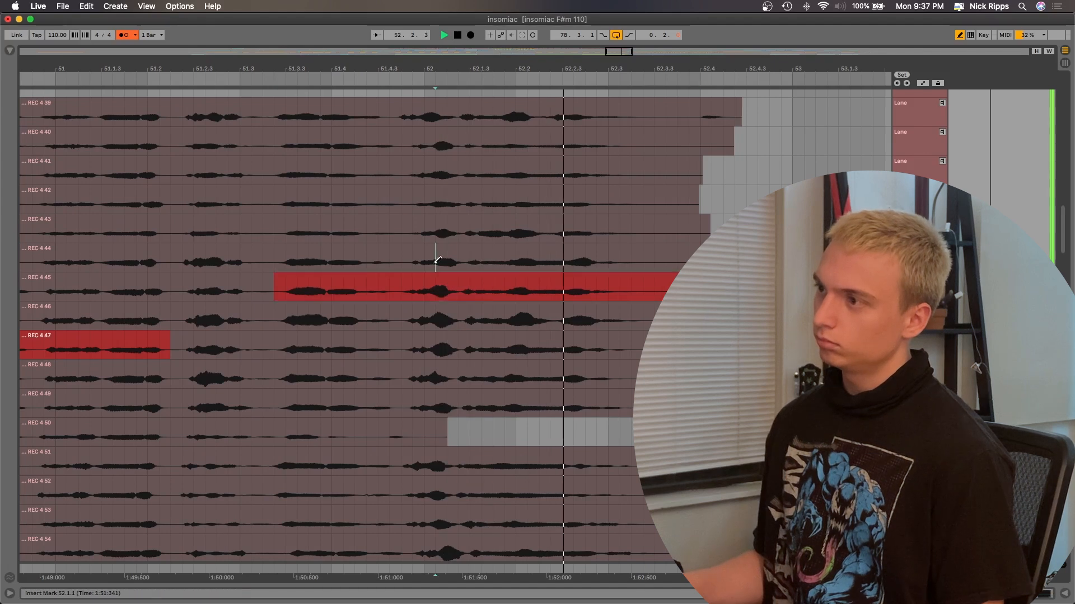
Step: Audition takes REC 4 41 and REC 4 39 for 51.3.2 to 52.4.1
{"action": "scroll", "coordinate": [442, 291], "scroll_direction": "up", "scroll_amount": 5}
{"action": "left_click", "coordinate": [425, 301]}
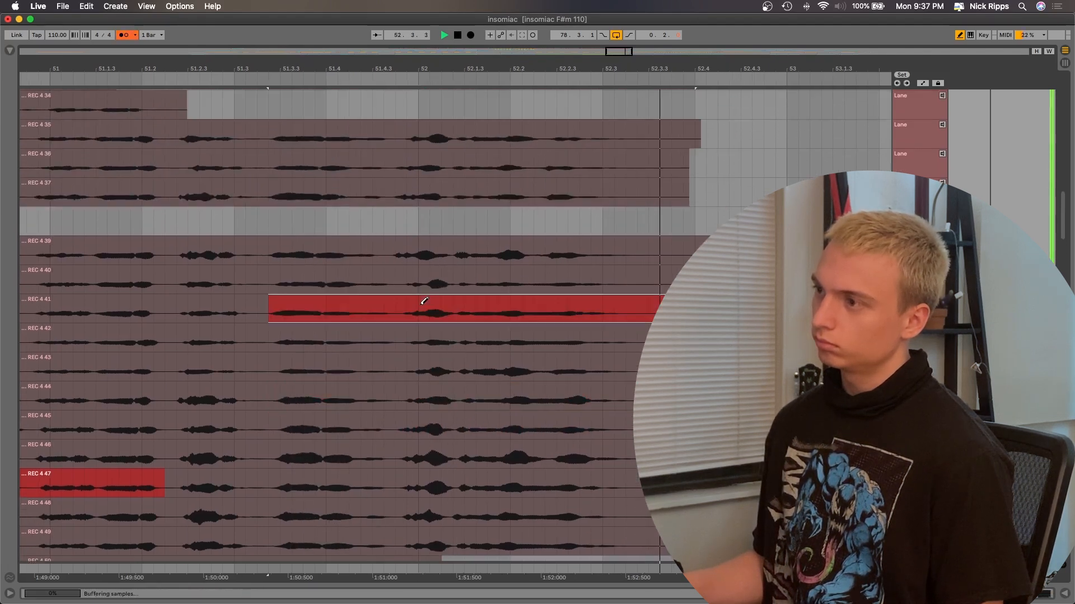
{"action": "left_click", "coordinate": [427, 253]}
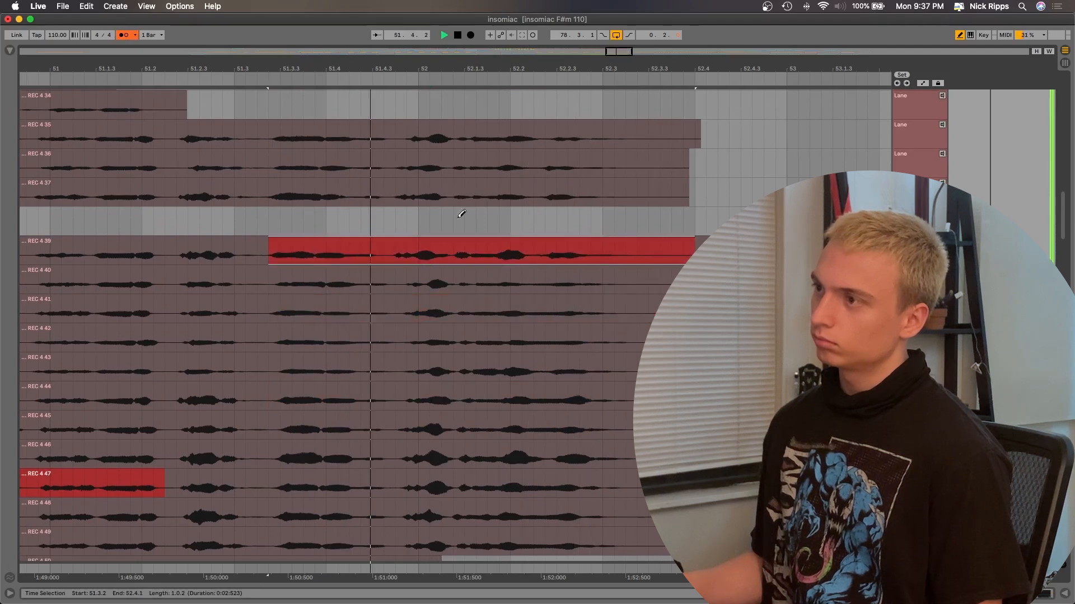
Step: Use REC 4 44 up to 52.4.1 and, after trying REC 4 54 and REC 4 52, use REC 4 59 for 51.3.2 to 51.4.4
{"action": "left_click", "coordinate": [459, 396]}
{"action": "scroll", "coordinate": [436, 347], "scroll_direction": "down", "scroll_amount": 10}
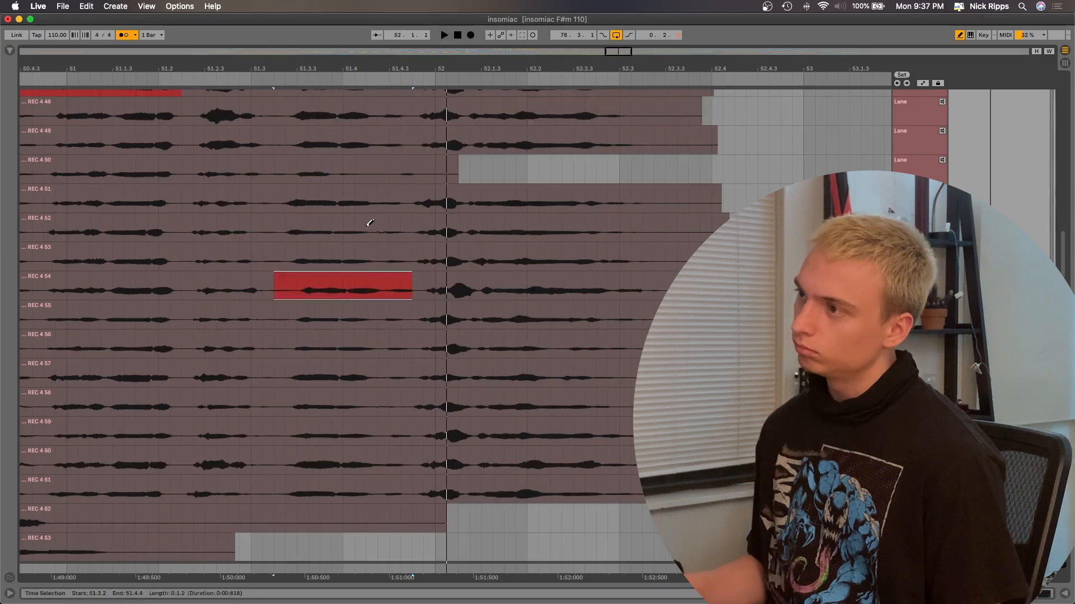
{"action": "left_click", "coordinate": [369, 224]}
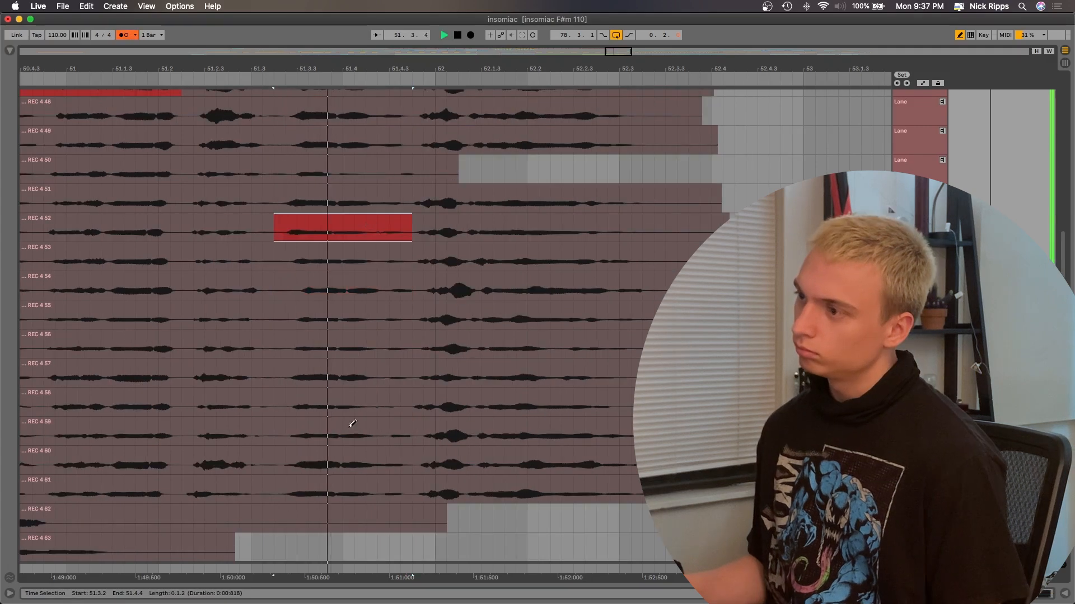
{"action": "left_click", "coordinate": [352, 437]}
{"action": "scroll", "coordinate": [420, 417], "scroll_direction": "up", "scroll_amount": 15}
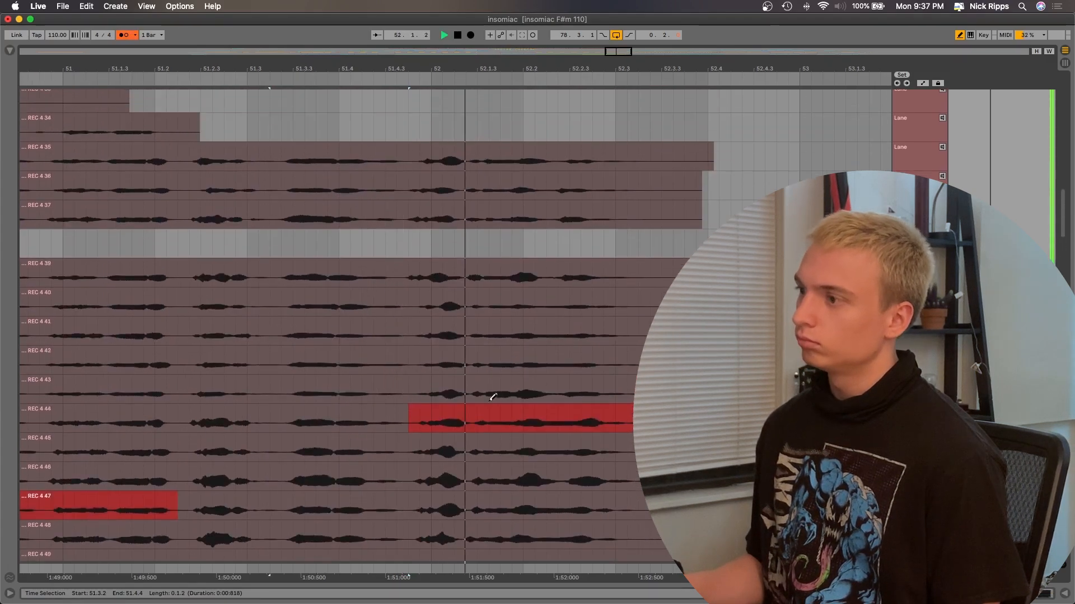
{"action": "scroll", "coordinate": [492, 396], "scroll_direction": "down", "scroll_amount": 4}
{"action": "scroll", "coordinate": [492, 397], "scroll_direction": "down", "scroll_amount": 5}
{"action": "scroll", "coordinate": [492, 397], "scroll_direction": "down", "scroll_amount": 4}
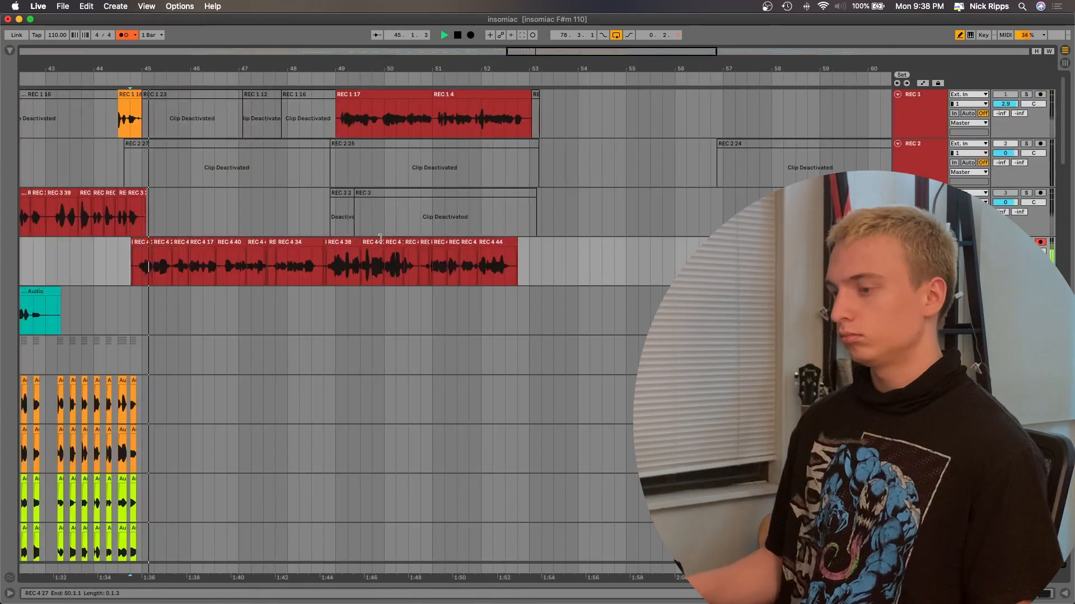
Step: Lower the gain of the four comp clips from 48.4.2 to 50.3.4 to -2.79 dB and hide the clip view
{"action": "scroll", "coordinate": [384, 241], "scroll_direction": "up", "scroll_amount": 5}
{"action": "left_click", "coordinate": [343, 242]}
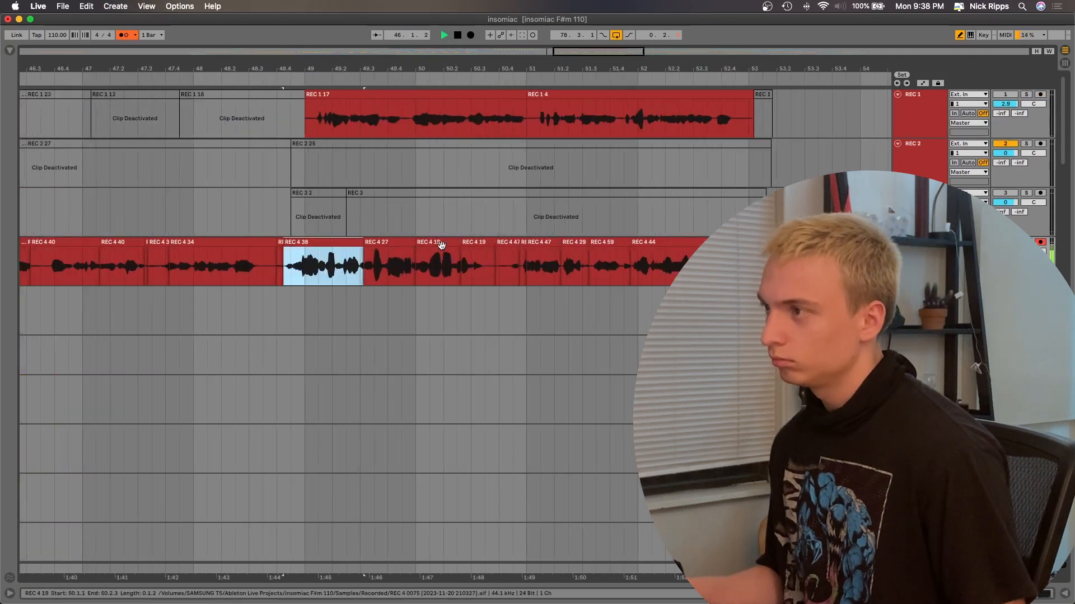
{"action": "left_click", "coordinate": [441, 245], "text": "shift"}
{"action": "left_click", "coordinate": [473, 244], "text": "shift"}
{"action": "double_click", "coordinate": [474, 244]}
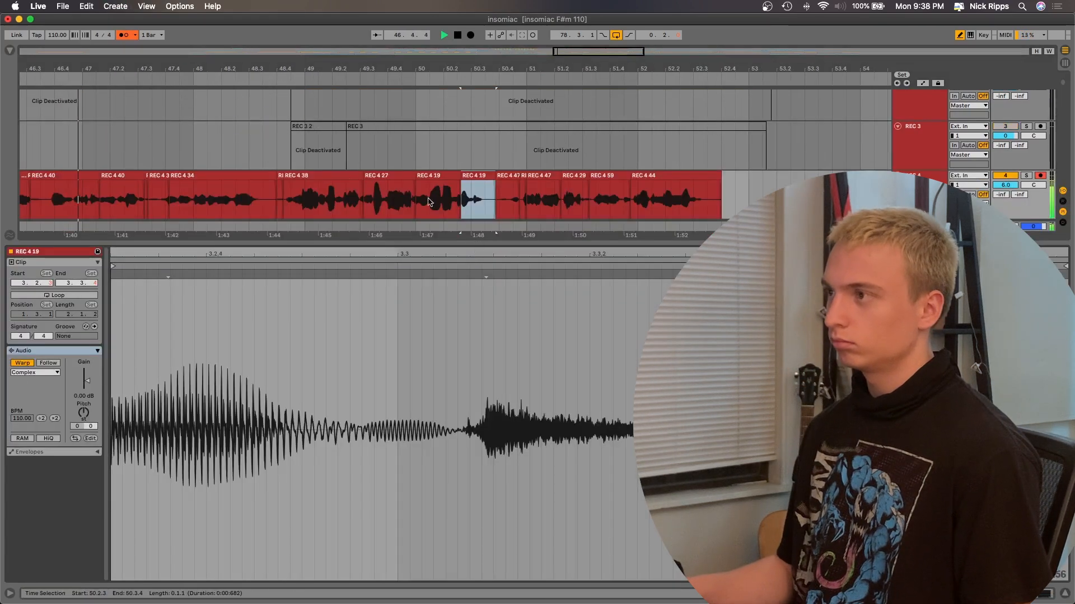
{"action": "left_click", "coordinate": [328, 178], "text": "shift"}
{"action": "left_click_drag", "start_coordinate": [86, 381], "coordinate": [87, 378]}
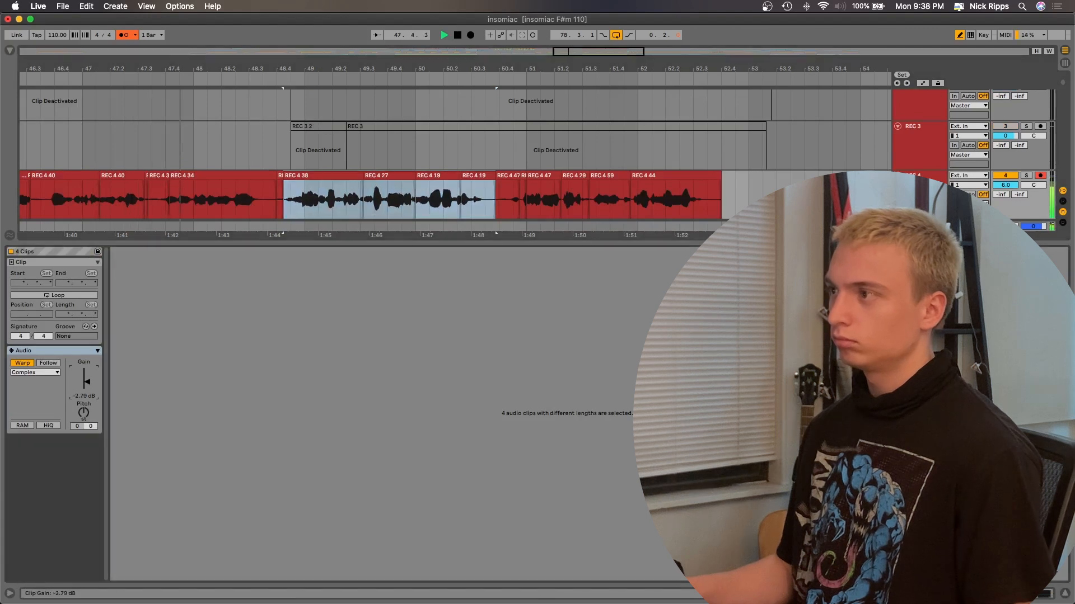
{"action": "key", "text": "alt+super+l"}
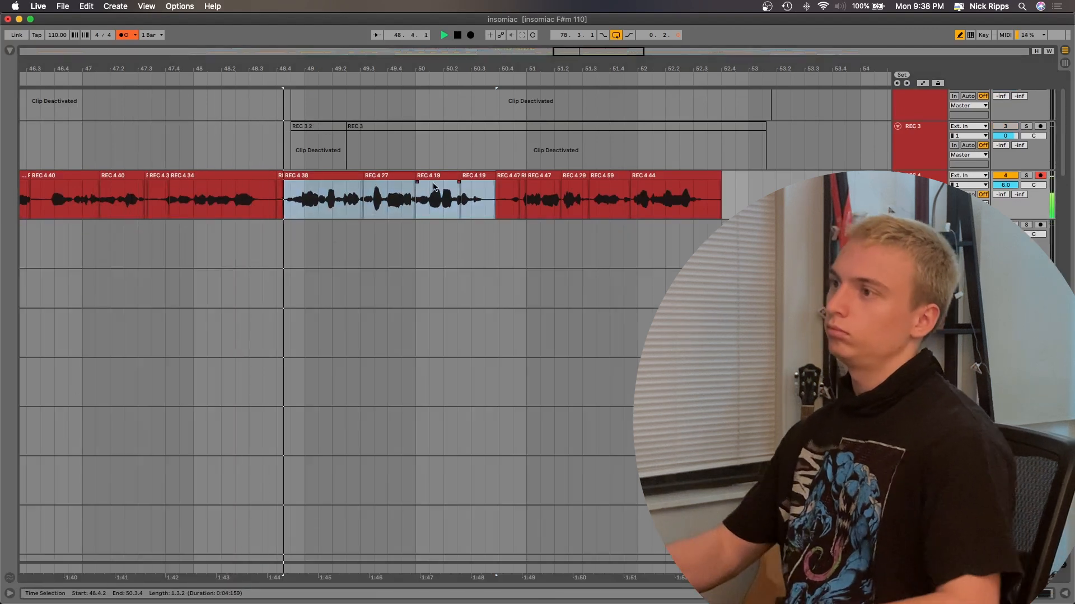
Step: Extend the REC 4 24 clip back to 44.4.1 and the first REC 4 17 clip over its duplicate up to 46.3.2
{"action": "scroll", "coordinate": [305, 176], "scroll_direction": "up", "scroll_amount": 5}
{"action": "scroll", "coordinate": [304, 177], "scroll_direction": "left", "scroll_amount": 14}
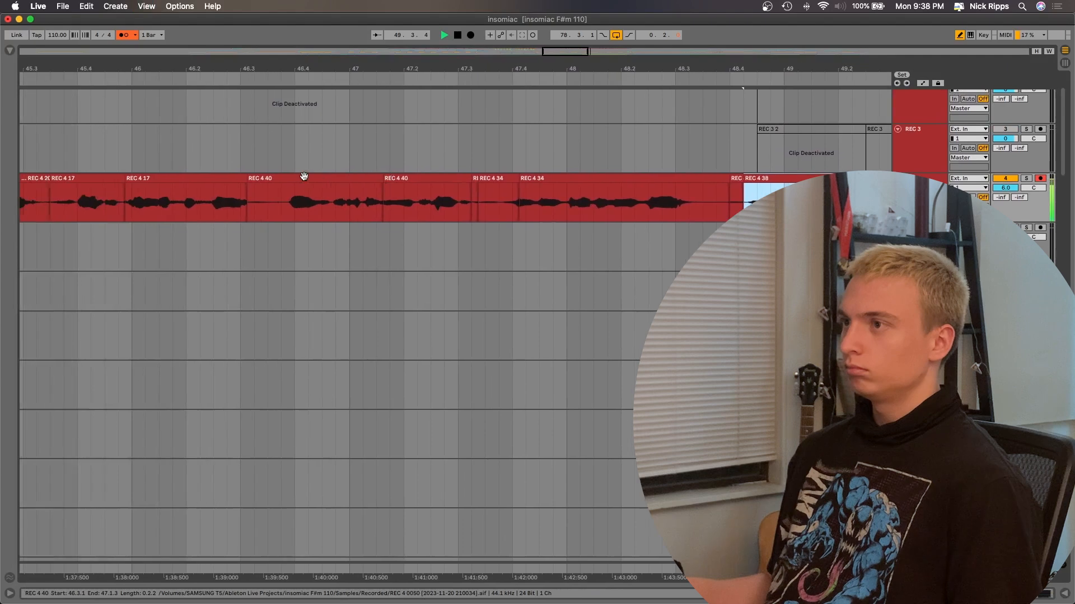
{"action": "scroll", "coordinate": [240, 185], "scroll_direction": "up", "scroll_amount": 2}
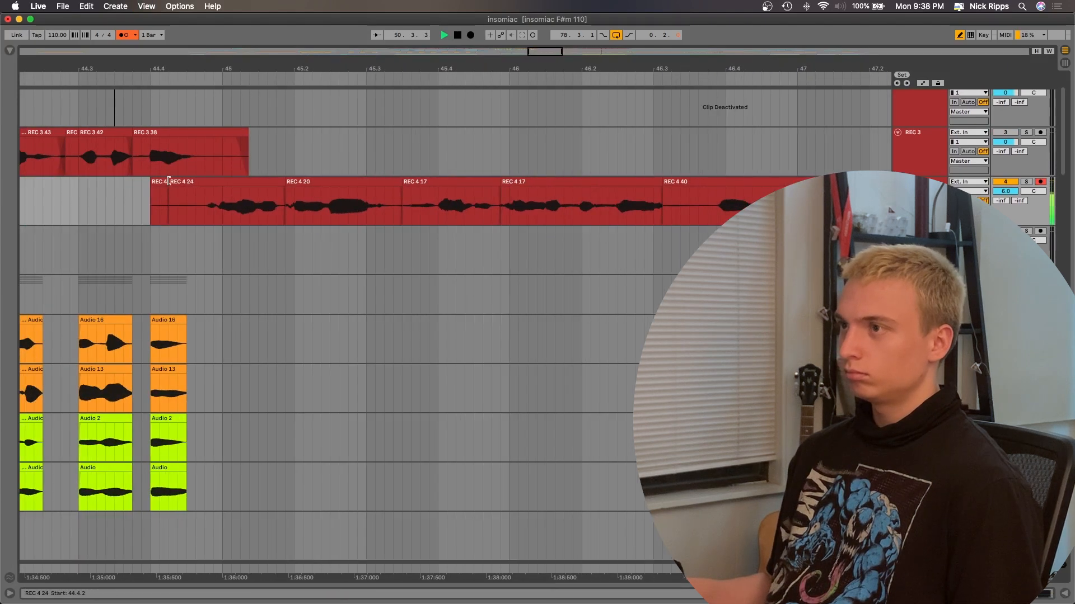
{"action": "left_click", "coordinate": [208, 182]}
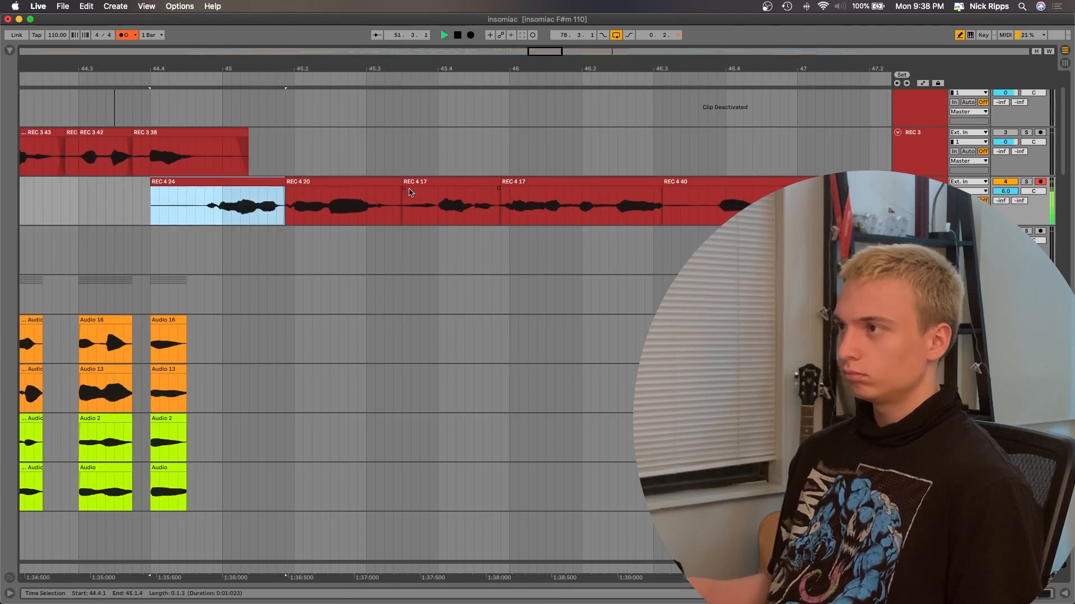
{"action": "scroll", "coordinate": [392, 183], "scroll_direction": "right", "scroll_amount": 3}
{"action": "left_click_drag", "start_coordinate": [406, 181], "coordinate": [584, 185]}
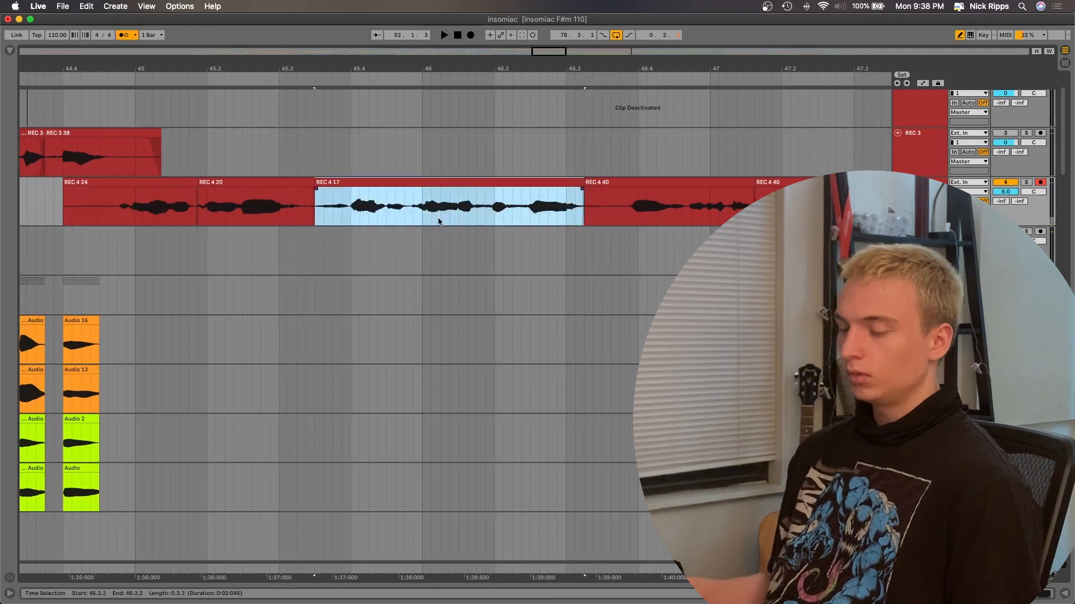
Step: Look over the comped REC 4 track from bar 45 to bar 52 for leftover splits between clips of the same take
{"action": "scroll", "coordinate": [438, 222], "scroll_direction": "right", "scroll_amount": 2}
{"action": "scroll", "coordinate": [230, 201], "scroll_direction": "left", "scroll_amount": 4}
{"action": "left_click", "coordinate": [230, 202]}
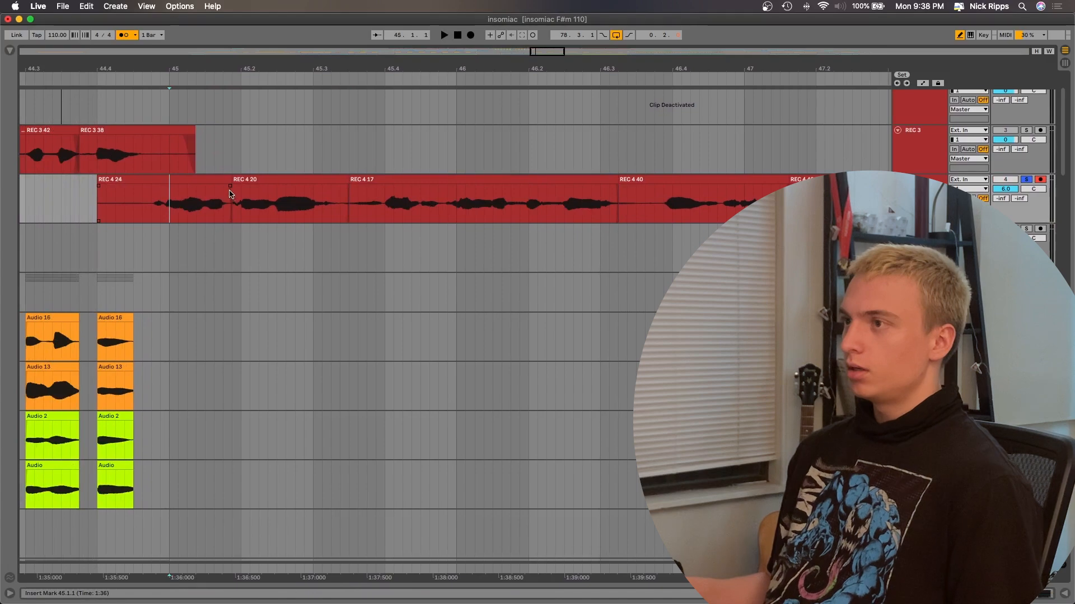
{"action": "key", "text": "minus"}
{"action": "scroll", "coordinate": [493, 244], "scroll_direction": "right", "scroll_amount": 10}
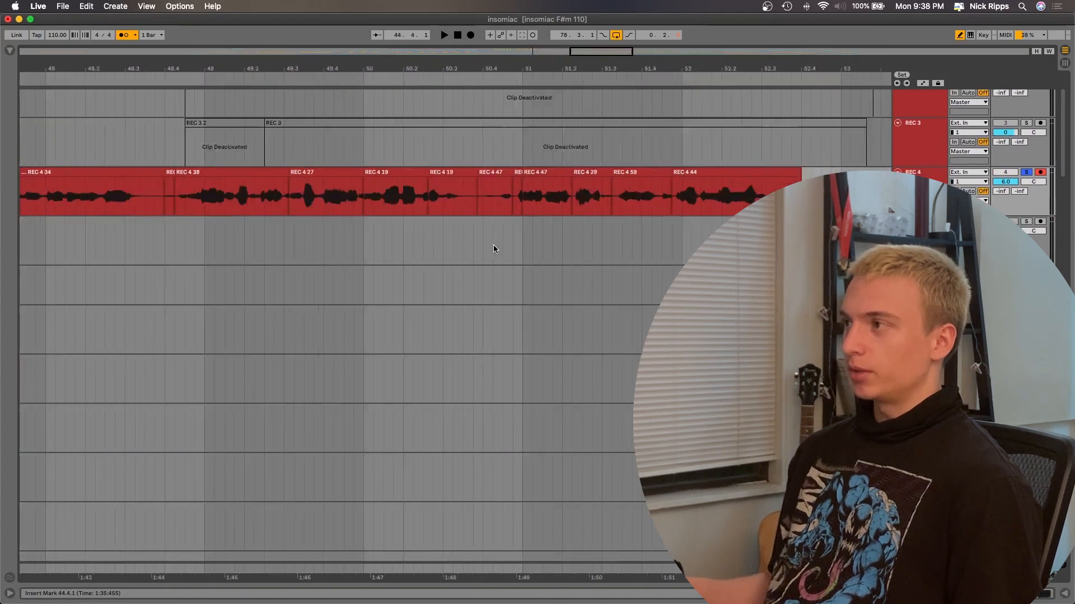
{"action": "scroll", "coordinate": [492, 244], "scroll_direction": "left", "scroll_amount": 2}
{"action": "scroll", "coordinate": [414, 162], "scroll_direction": "left", "scroll_amount": 6}
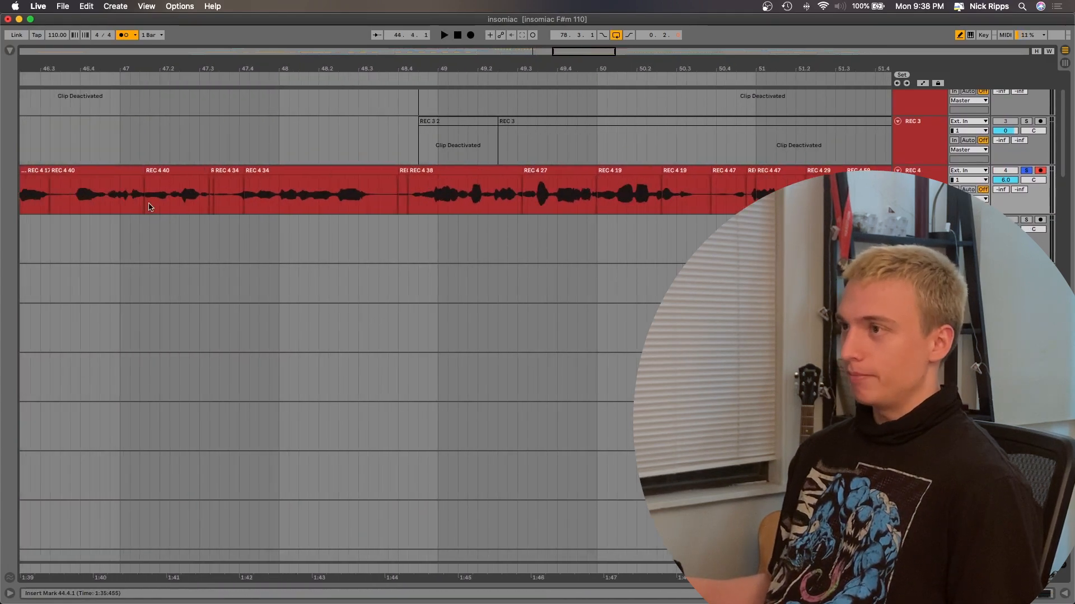
{"action": "scroll", "coordinate": [352, 139], "scroll_direction": "right", "scroll_amount": 10}
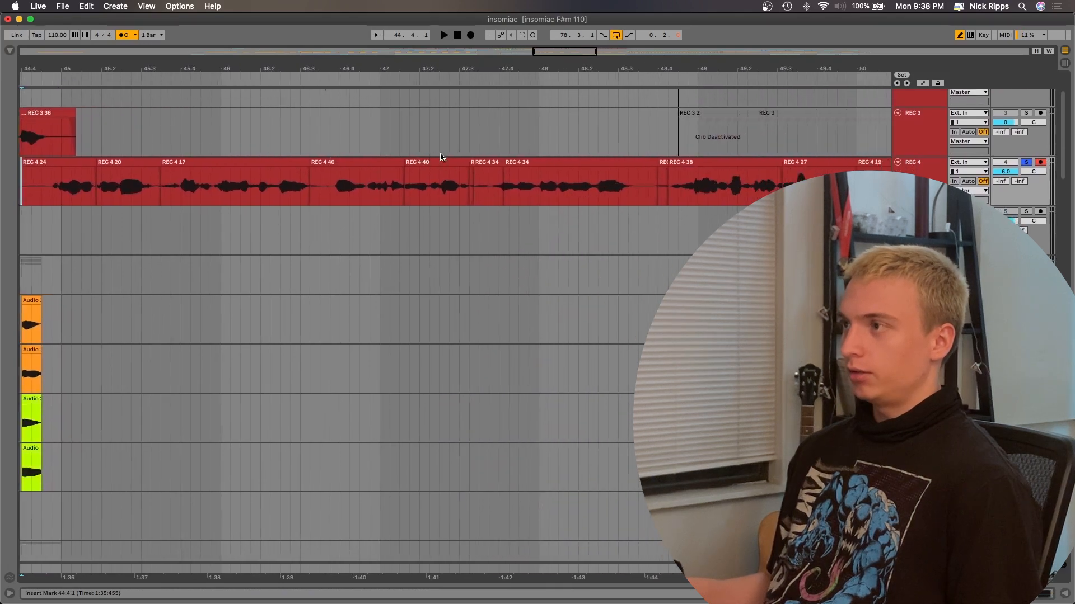
{"action": "scroll", "coordinate": [298, 147], "scroll_direction": "up", "scroll_amount": 3}
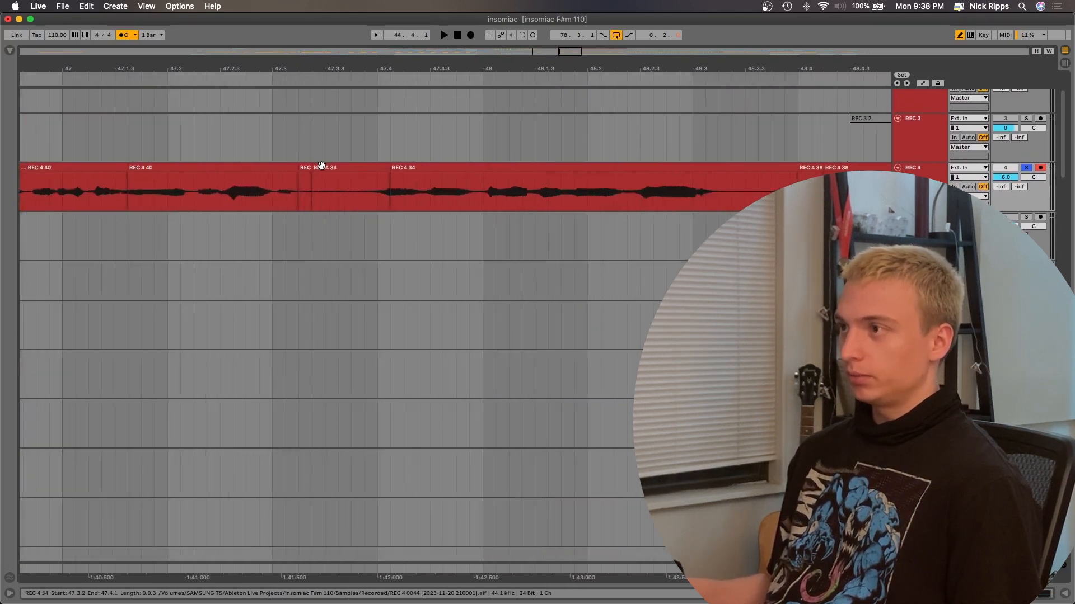
{"action": "left_click", "coordinate": [733, 583]}
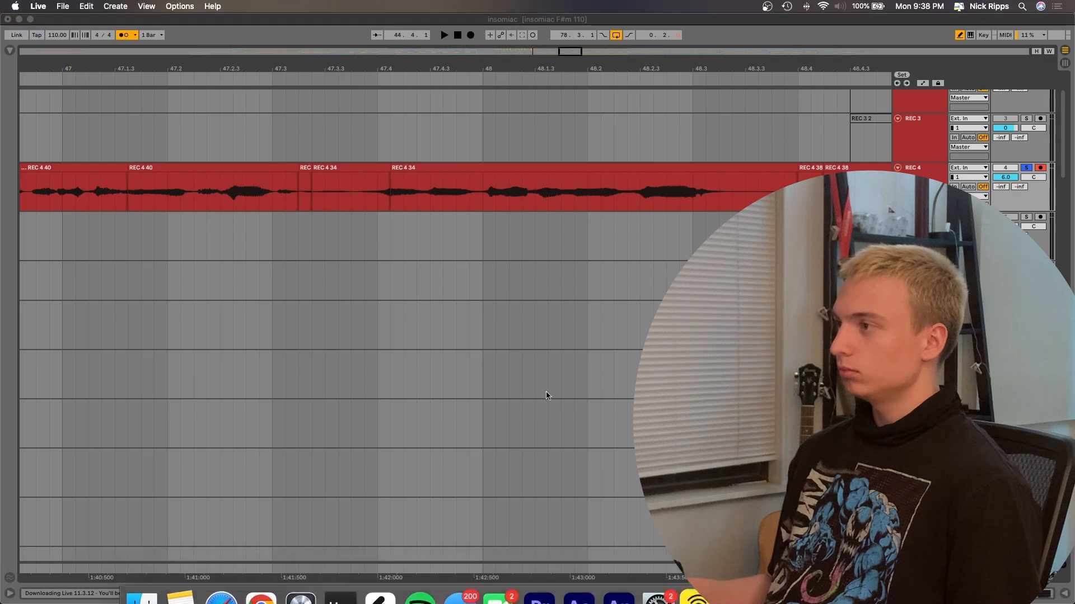
{"action": "left_click", "coordinate": [378, 100]}
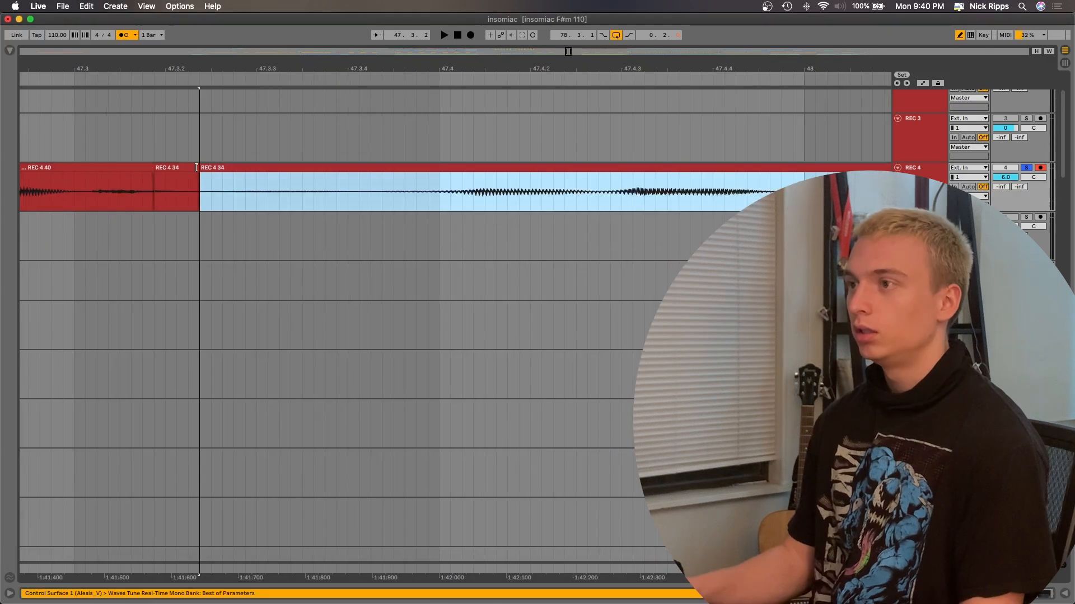
Step: Extend the REC 4 34 clip back over its leading fragment near 47.3.2, and the REC 4 38 clip back to 48.4.1
{"action": "mouse_move", "coordinate": [200, 167]}
{"action": "left_mouse_down"}
{"action": "mouse_move", "coordinate": [140, 168]}
{"action": "mouse_move", "coordinate": [188, 168]}
{"action": "left_mouse_up"}
{"action": "scroll", "coordinate": [188, 168], "scroll_direction": "down", "scroll_amount": 5}
{"action": "scroll", "coordinate": [278, 178], "scroll_direction": "right", "scroll_amount": 3}
{"action": "scroll", "coordinate": [414, 175], "scroll_direction": "up", "scroll_amount": 3}
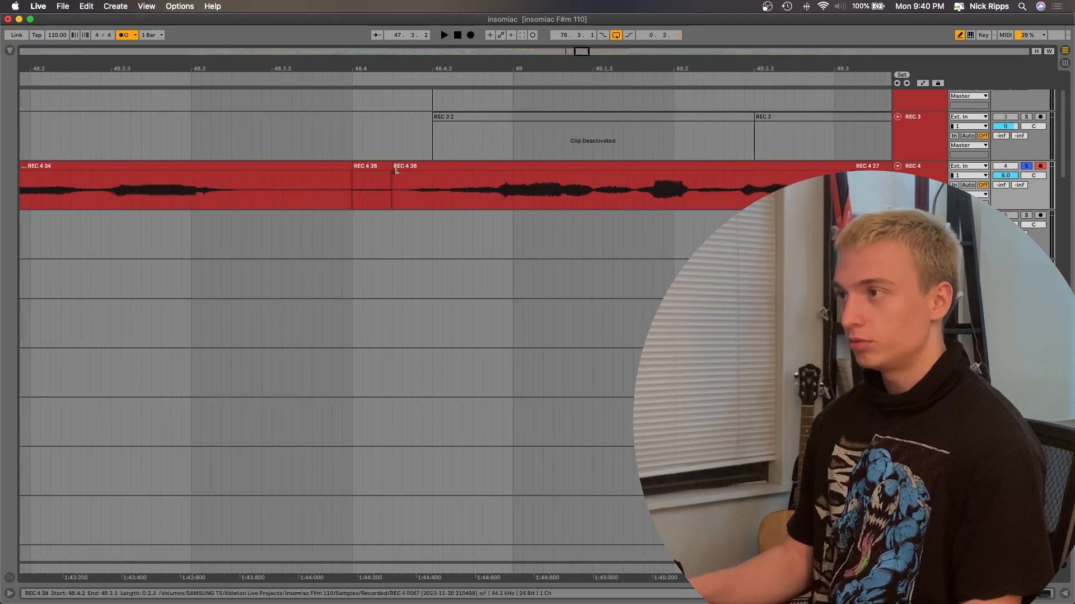
{"action": "left_click_drag", "start_coordinate": [397, 166], "coordinate": [353, 166]}
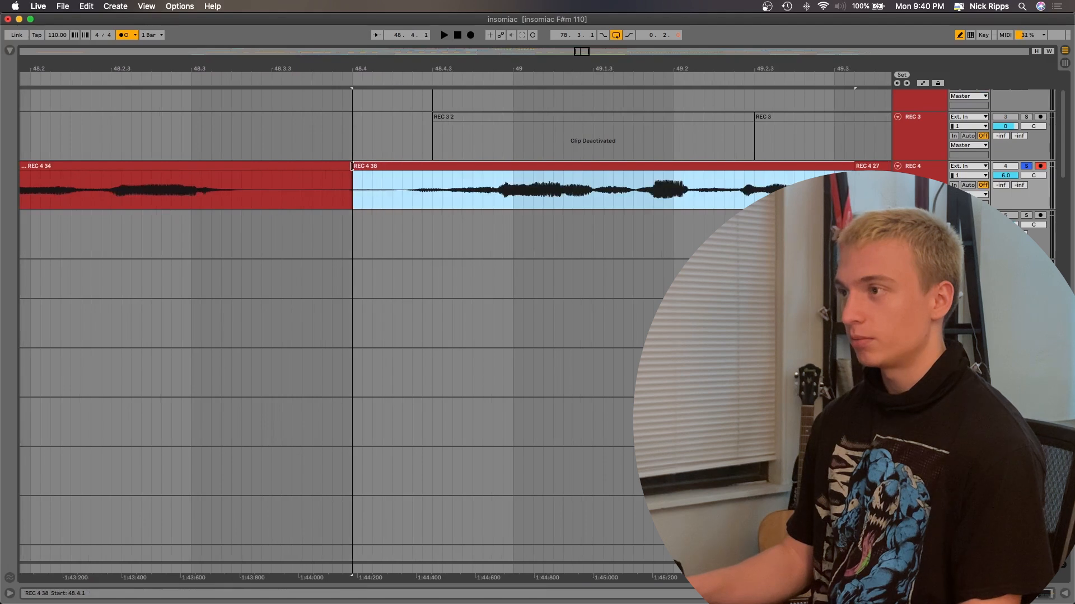
Step: Extend the first REC 4 19 clip over the second REC 4 19 clip up to 50.3.4
{"action": "scroll", "coordinate": [351, 165], "scroll_direction": "down", "scroll_amount": 4}
{"action": "scroll", "coordinate": [352, 164], "scroll_direction": "right", "scroll_amount": 2}
{"action": "scroll", "coordinate": [365, 166], "scroll_direction": "up", "scroll_amount": 3}
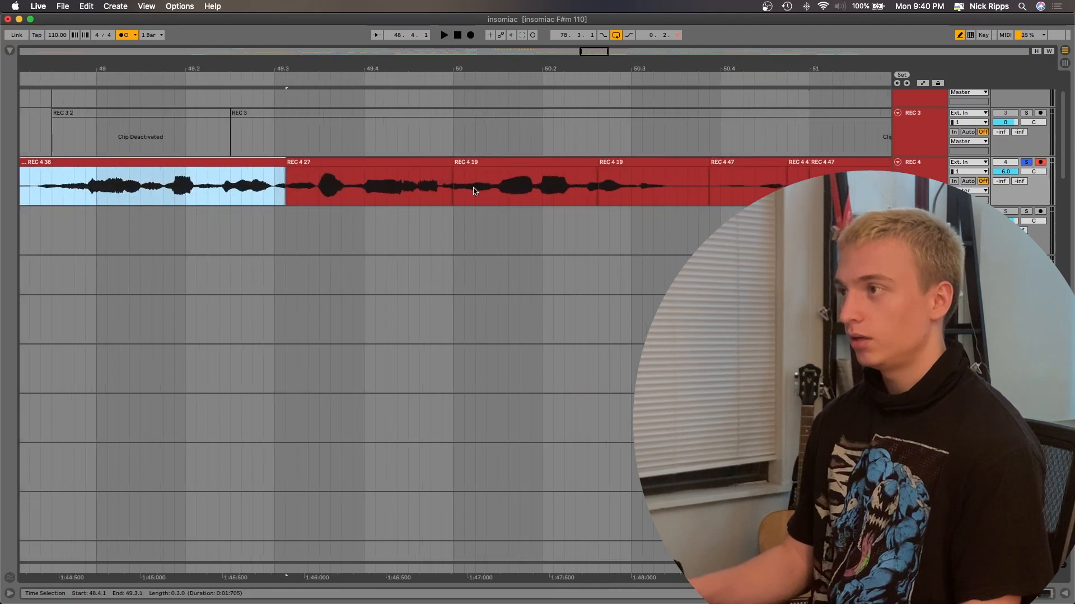
{"action": "scroll", "coordinate": [556, 177], "scroll_direction": "up", "scroll_amount": 2}
{"action": "scroll", "coordinate": [556, 177], "scroll_direction": "right", "scroll_amount": 1}
{"action": "left_click_drag", "start_coordinate": [503, 157], "coordinate": [616, 160]}
Step: Extend the last REC 4 47 clip back over its two preceding fragments to 50.3.4 and check the remaining clips to the comp's end
{"action": "scroll", "coordinate": [560, 156], "scroll_direction": "up", "scroll_amount": 3}
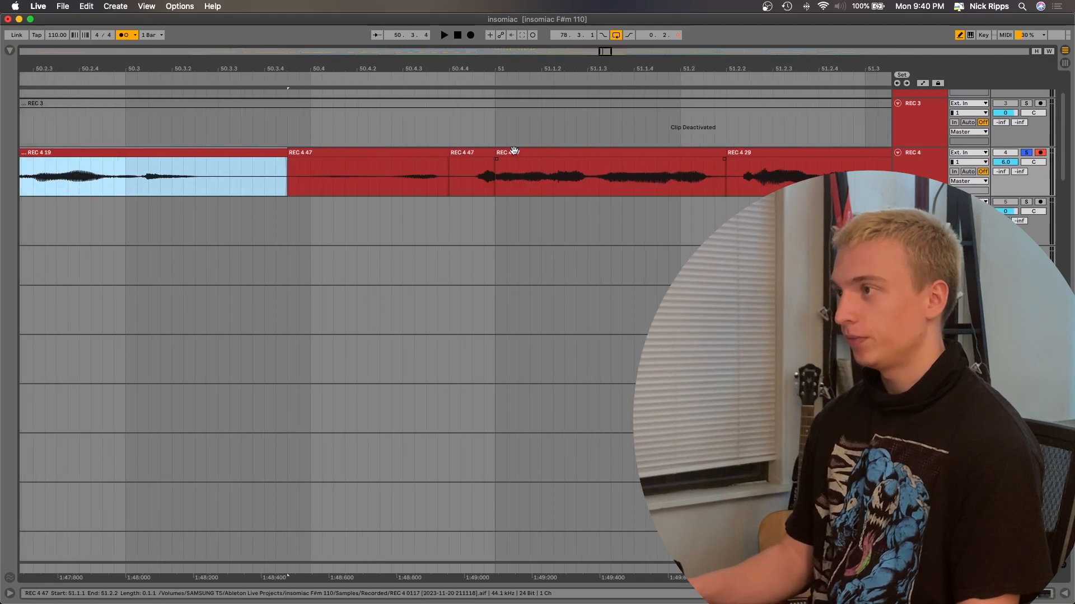
{"action": "left_click", "coordinate": [515, 163]}
{"action": "left_click_drag", "start_coordinate": [496, 163], "coordinate": [263, 160]}
{"action": "scroll", "coordinate": [263, 159], "scroll_direction": "right", "scroll_amount": 3}
{"action": "scroll", "coordinate": [603, 195], "scroll_direction": "right", "scroll_amount": 5}
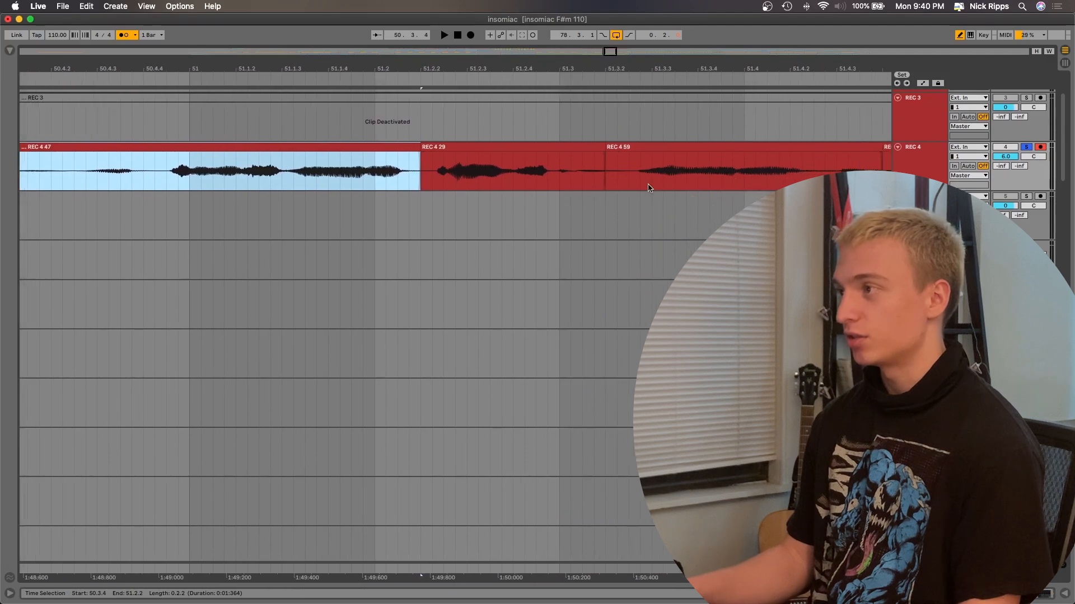
{"action": "scroll", "coordinate": [559, 149], "scroll_direction": "right", "scroll_amount": 10}
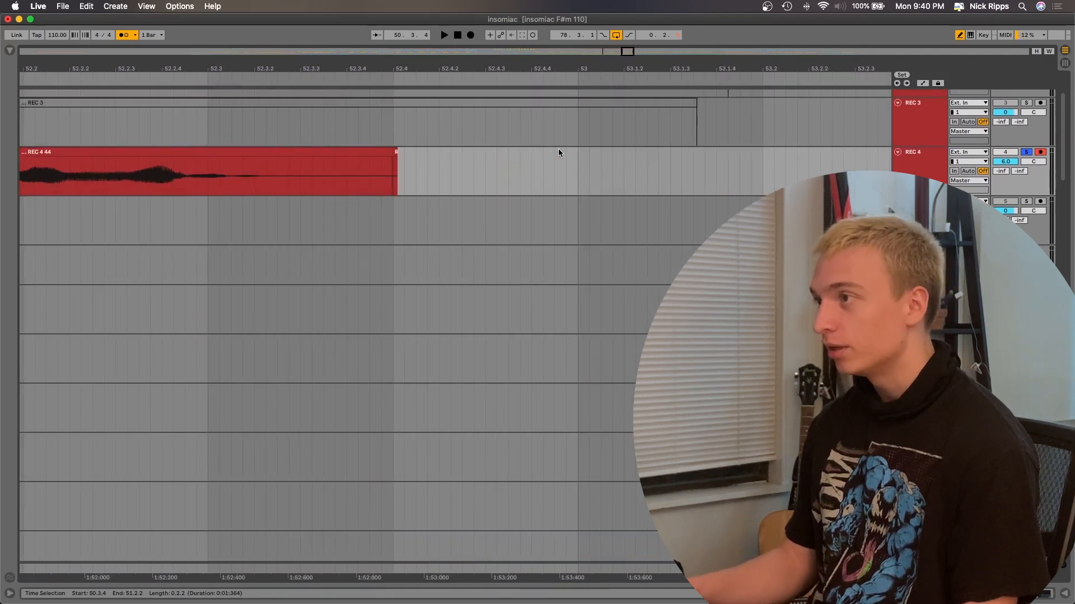
Step: Select the REC 4 38, REC 4 27 and REC 4 19 clips together and check their shared clip gain
{"action": "scroll", "coordinate": [559, 151], "scroll_direction": "left", "scroll_amount": 5}
{"action": "left_click_drag", "start_coordinate": [177, 150], "coordinate": [191, 150]}
{"action": "scroll", "coordinate": [188, 150], "scroll_direction": "down", "scroll_amount": 5}
{"action": "scroll", "coordinate": [188, 150], "scroll_direction": "down", "scroll_amount": 5}
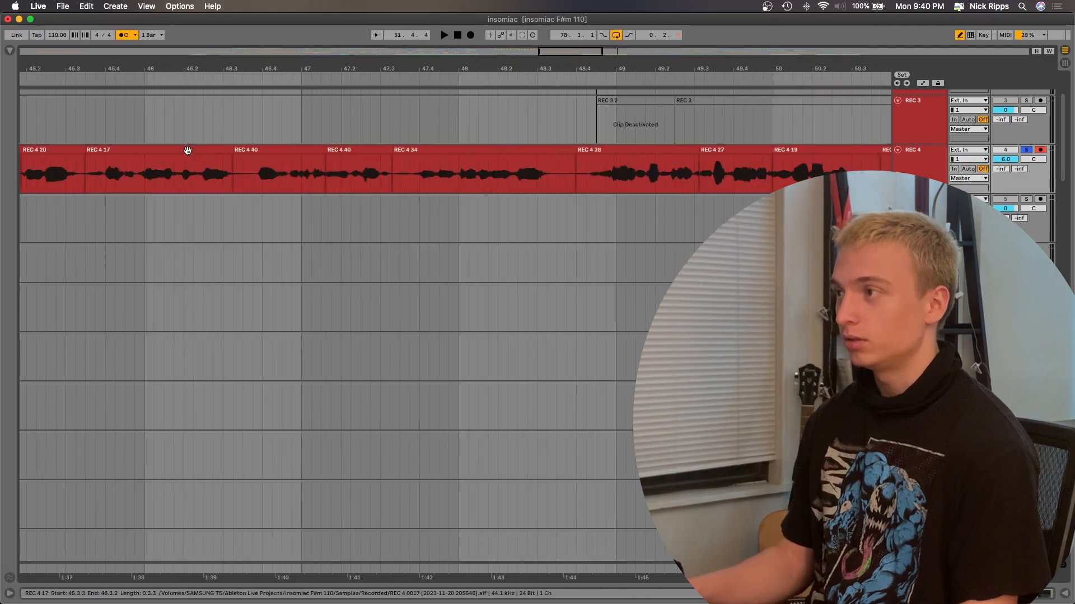
{"action": "scroll", "coordinate": [539, 147], "scroll_direction": "right", "scroll_amount": 3}
{"action": "left_click", "coordinate": [513, 147]}
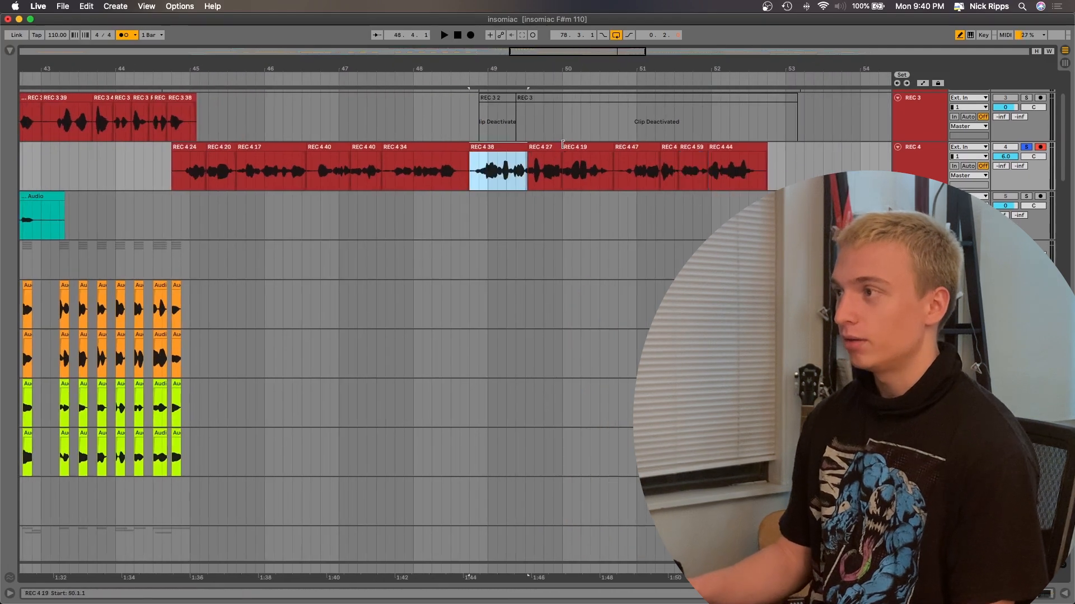
{"action": "left_click", "coordinate": [569, 148], "text": "shift"}
{"action": "left_click", "coordinate": [570, 148]}
{"action": "left_click", "coordinate": [508, 147], "text": "shift"}
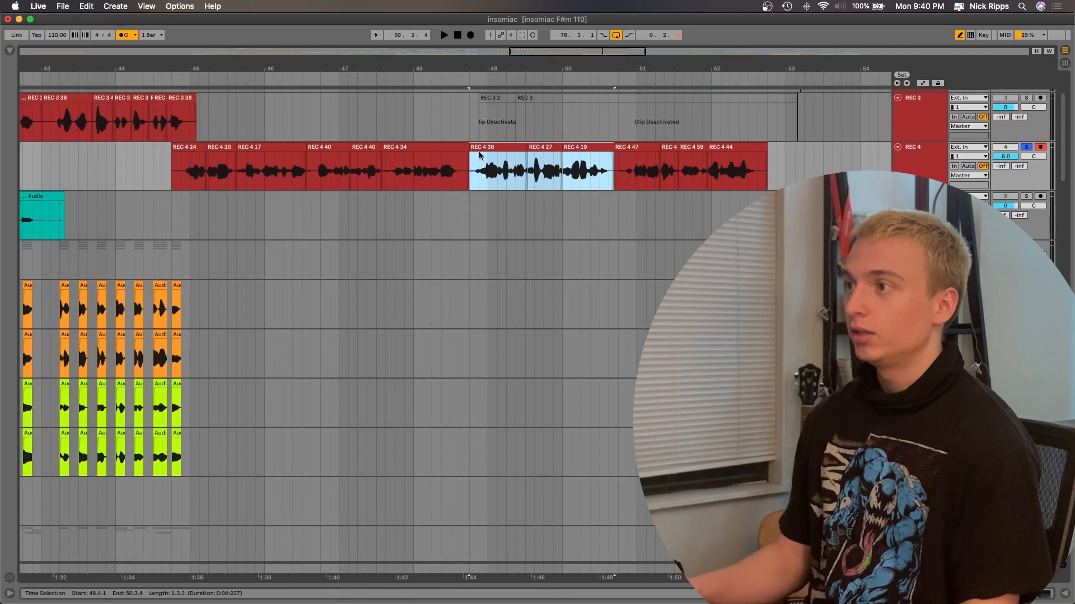
{"action": "double_click", "coordinate": [504, 147]}
{"action": "left_click", "coordinate": [585, 149], "text": "shift"}
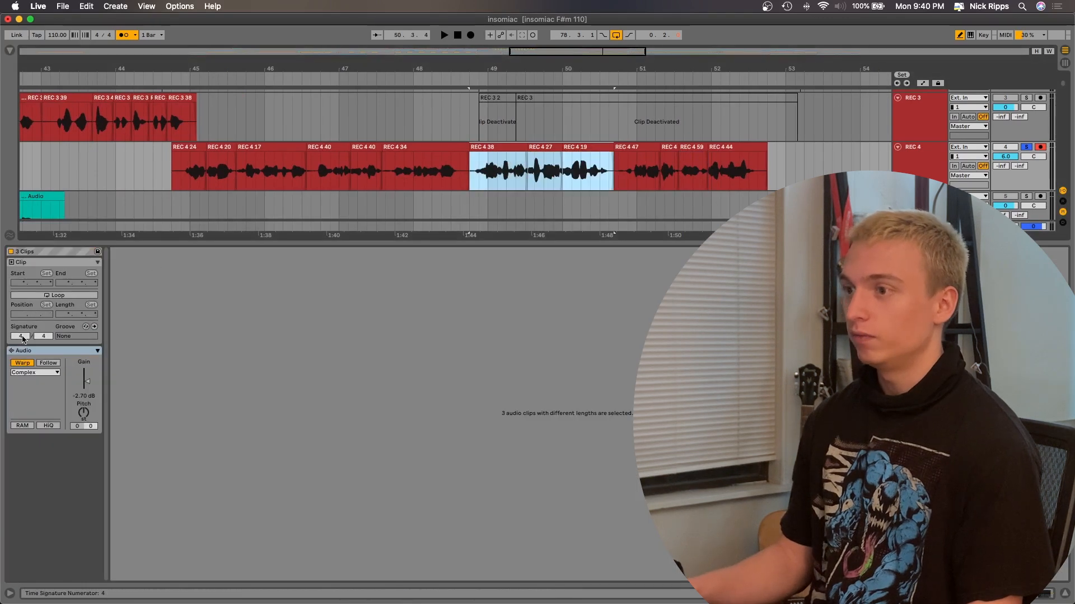
{"action": "key", "text": "super+alt+l"}
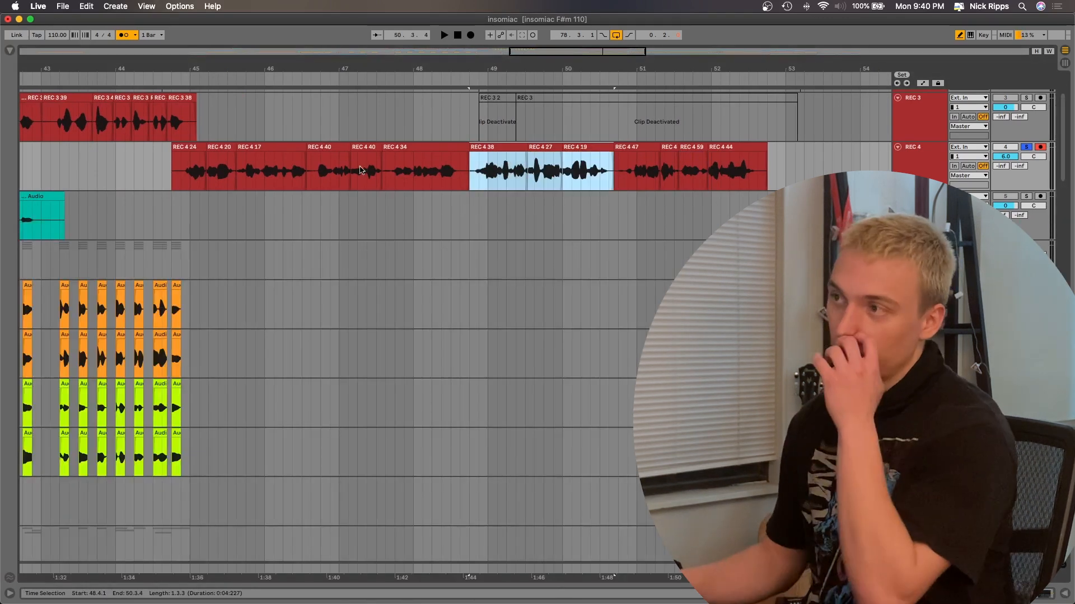
Step: Play the REC 4 comp from its beginning at 44.4.1 through the REC 4 20 clip
{"action": "scroll", "coordinate": [413, 183], "scroll_direction": "left", "scroll_amount": 3}
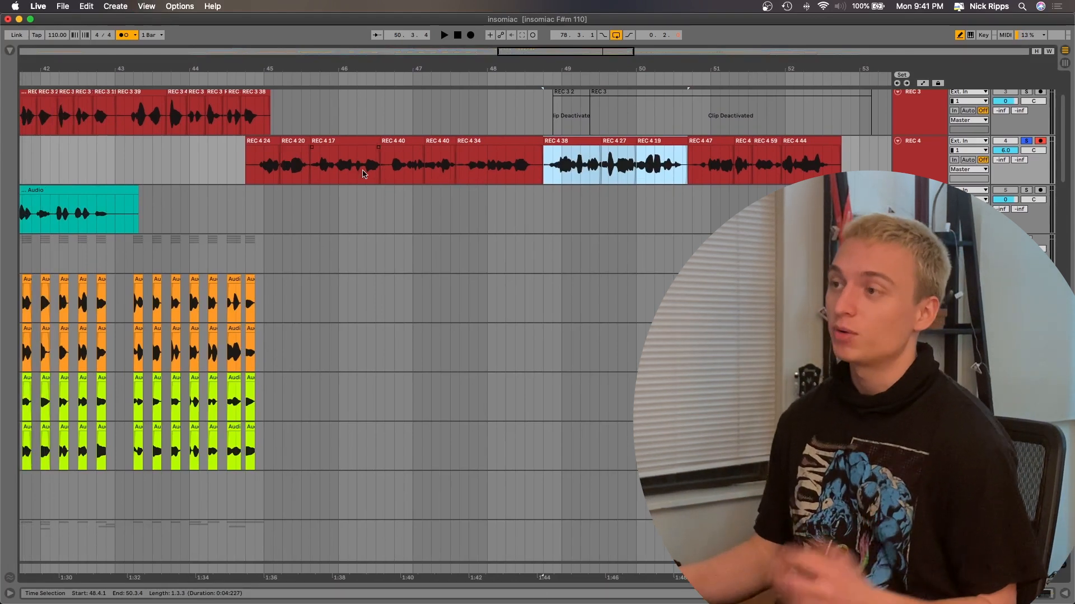
{"action": "left_click", "coordinate": [264, 162]}
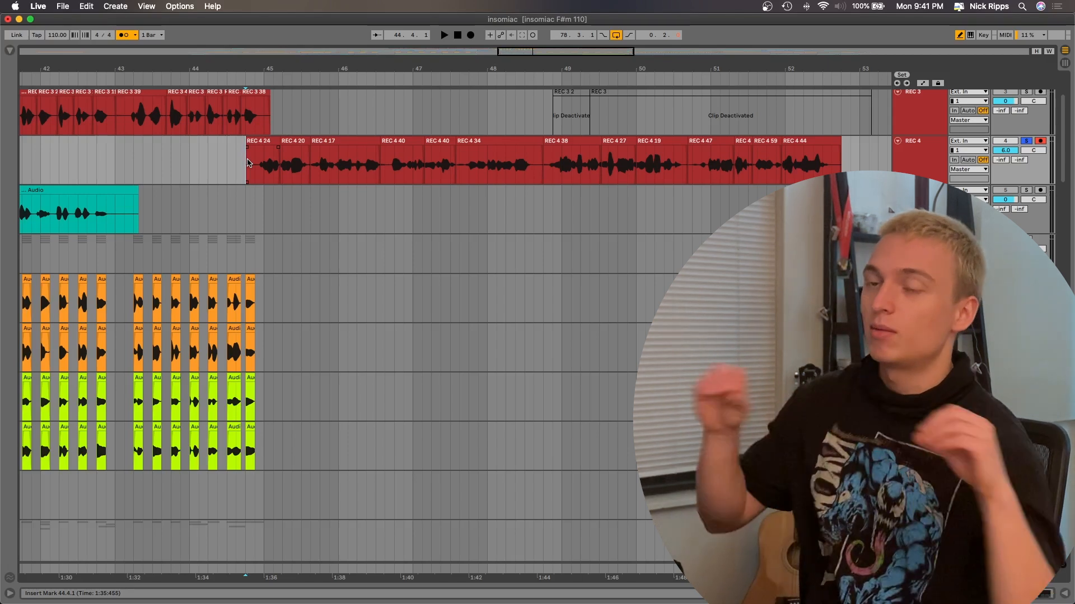
{"action": "scroll", "coordinate": [218, 170], "scroll_direction": "up", "scroll_amount": 3}
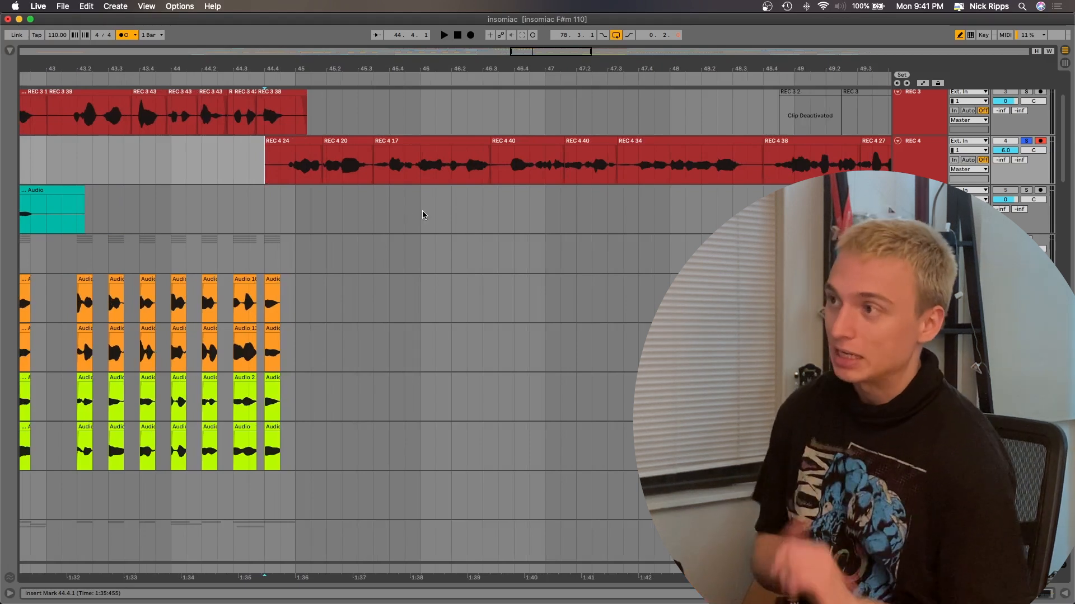
{"action": "key", "text": "space"}
{"action": "scroll", "coordinate": [312, 157], "scroll_direction": "up", "scroll_amount": 3}
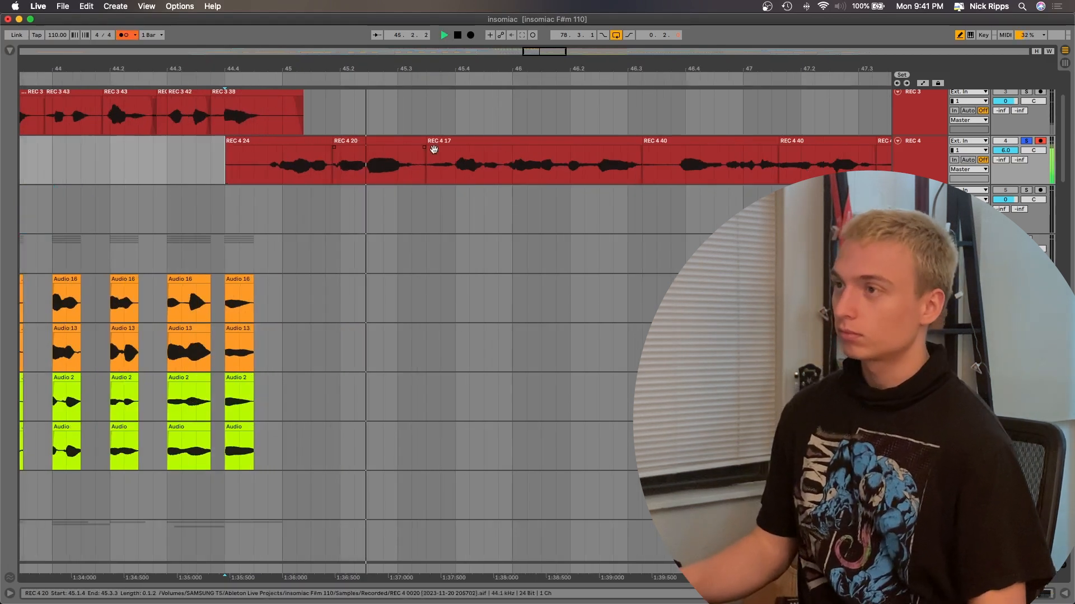
Step: Review the metronome settings, including the Enable Only While Recording option
{"action": "left_click", "coordinate": [135, 36]}
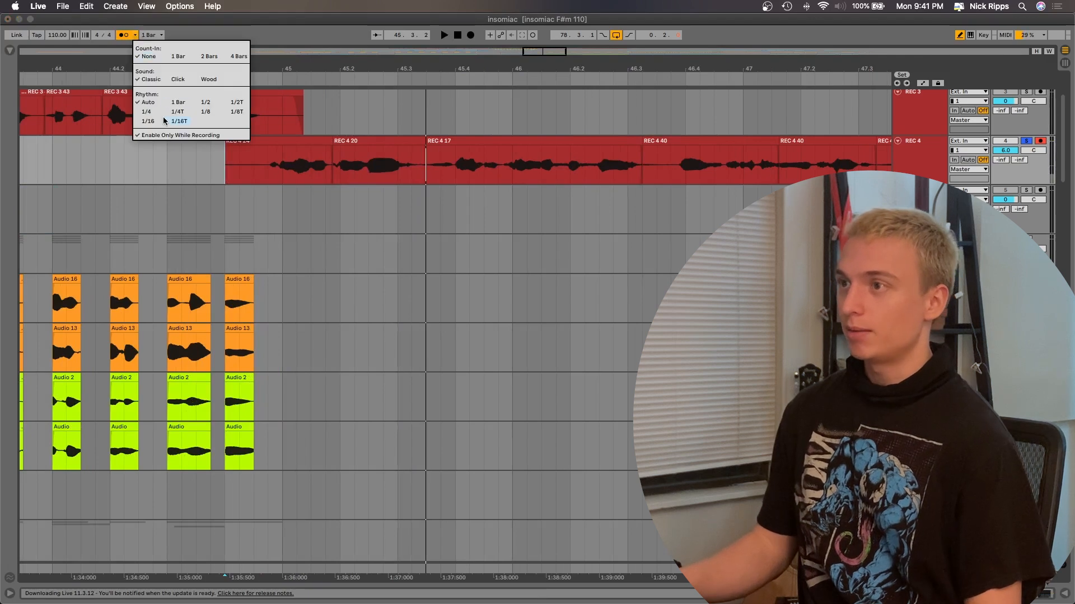
{"action": "left_click", "coordinate": [151, 145]}
{"action": "left_click", "coordinate": [134, 35]}
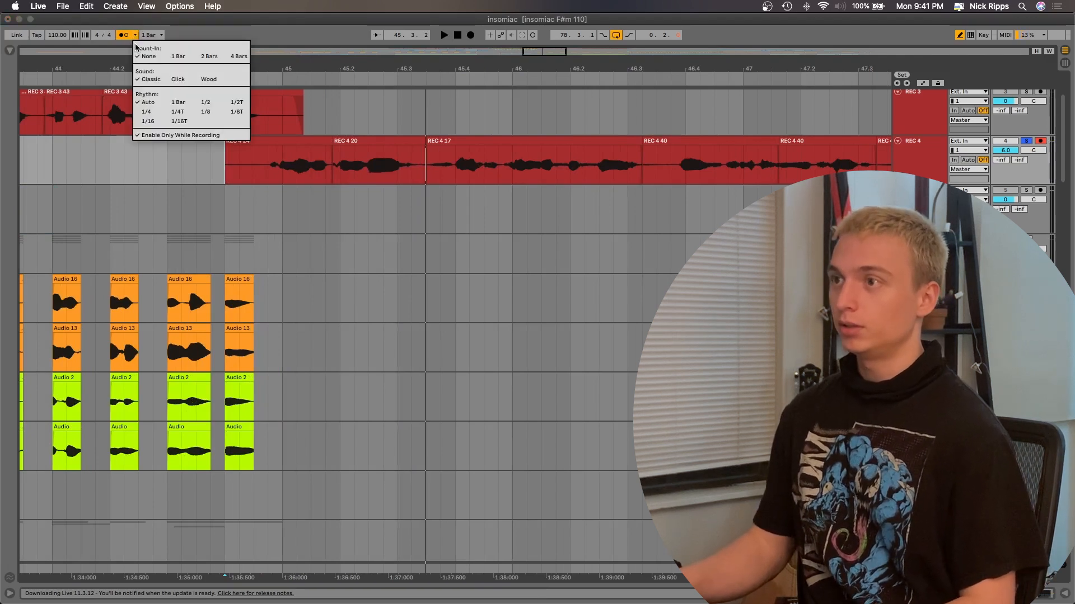
{"action": "left_click", "coordinate": [167, 139]}
Step: Play the comp from 45.1.1 across the transition between the REC 4 24 and REC 4 20 clips
{"action": "left_click", "coordinate": [272, 180]}
{"action": "left_click", "coordinate": [281, 179]}
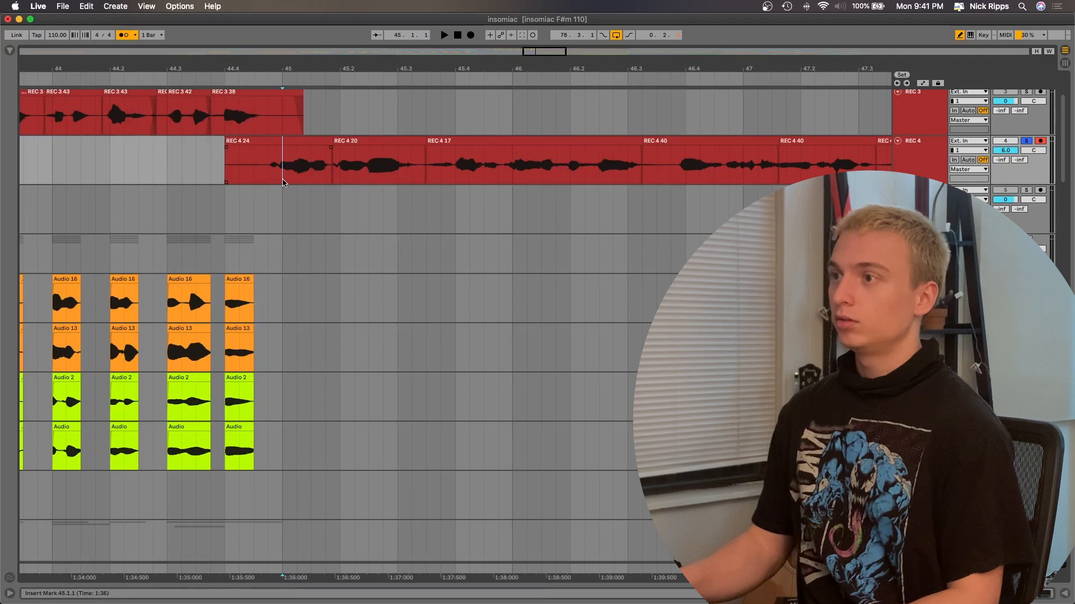
{"action": "key", "text": "space"}
{"action": "scroll", "coordinate": [399, 142], "scroll_direction": "up", "scroll_amount": 2}
{"action": "key", "text": "space"}
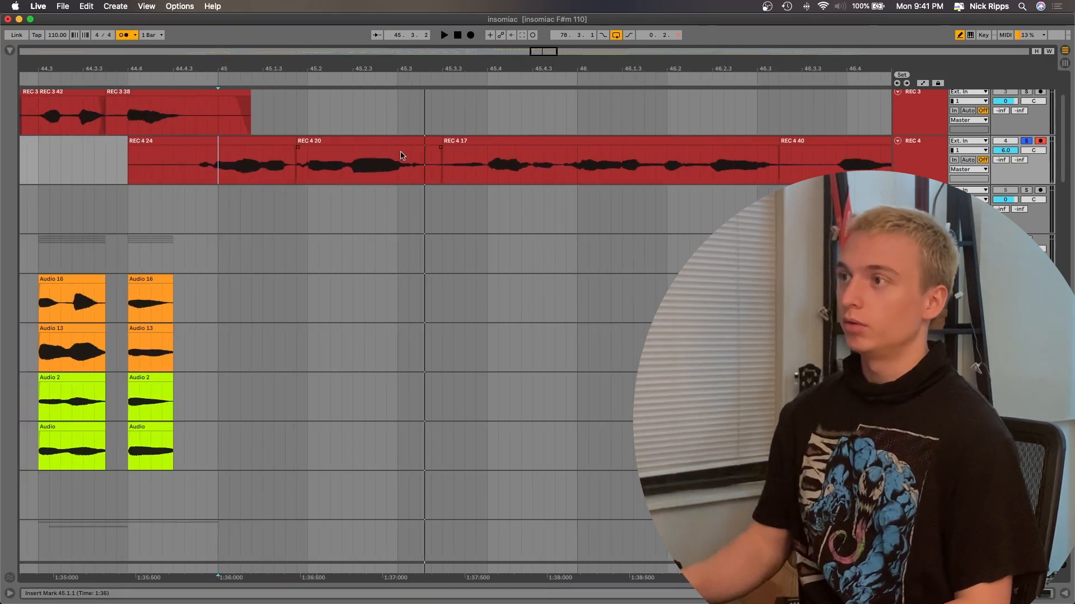
Step: Examine the waveforms of the REC 4 24 and REC 4 20 clips and inspect REC 4 24 in the clip view
{"action": "left_click", "coordinate": [307, 165]}
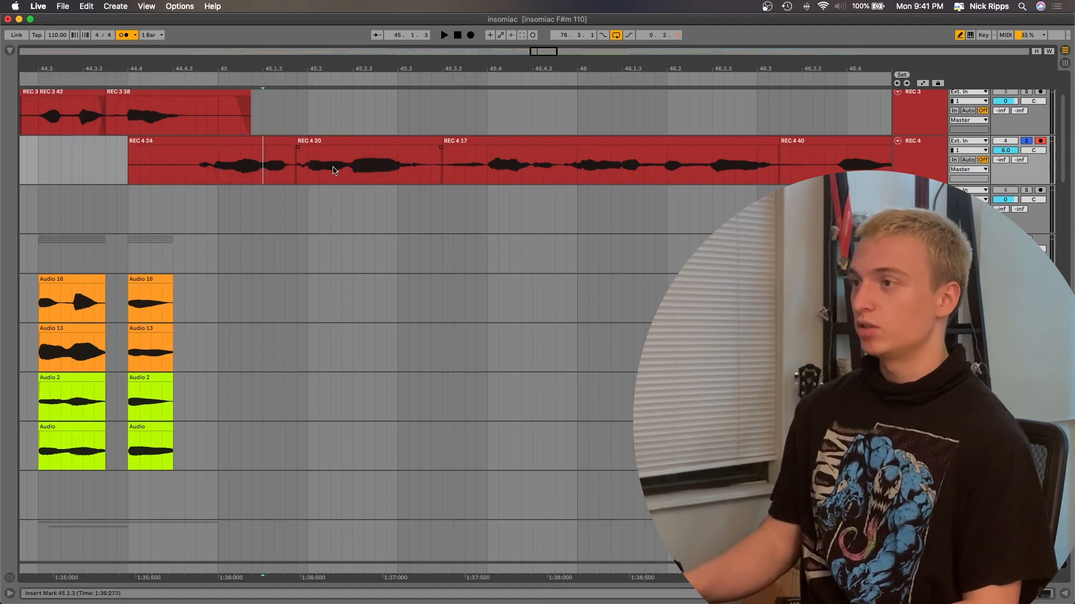
{"action": "left_click", "coordinate": [364, 168]}
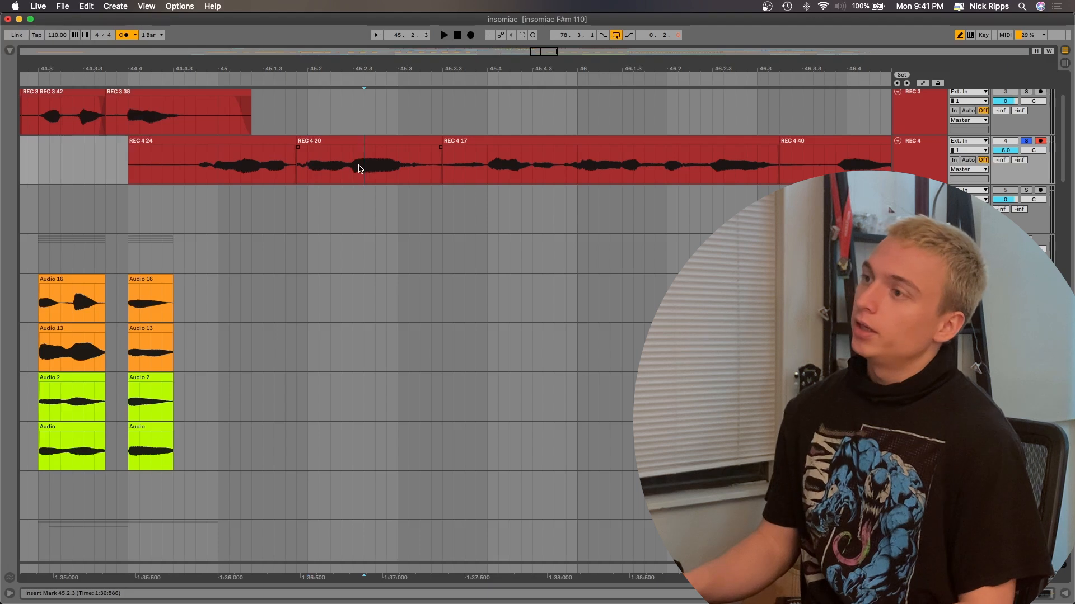
{"action": "left_click_drag", "start_coordinate": [356, 165], "coordinate": [230, 152]}
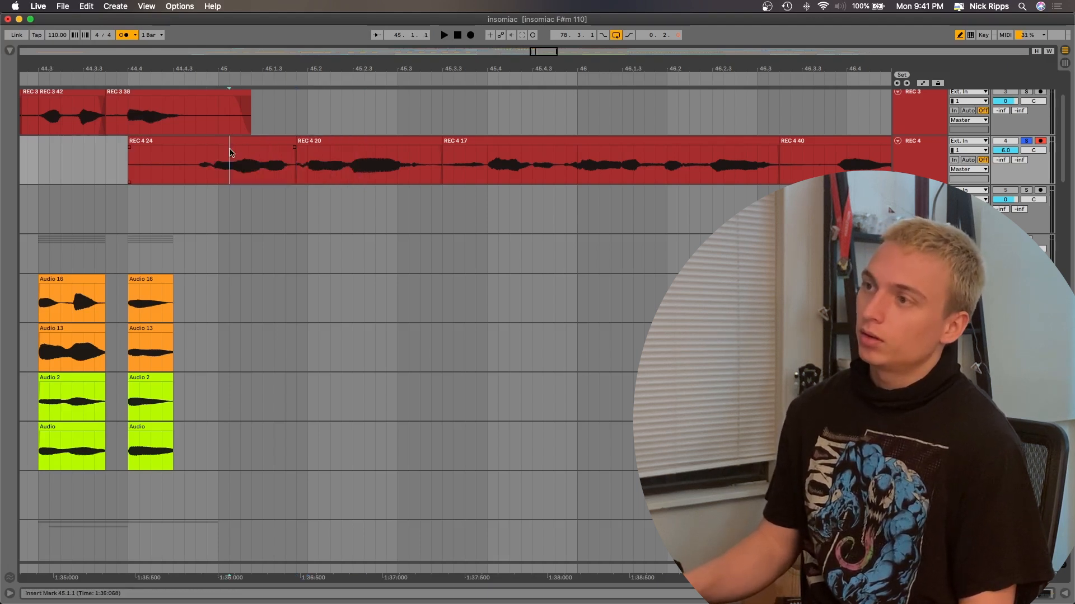
{"action": "double_click", "coordinate": [231, 150]}
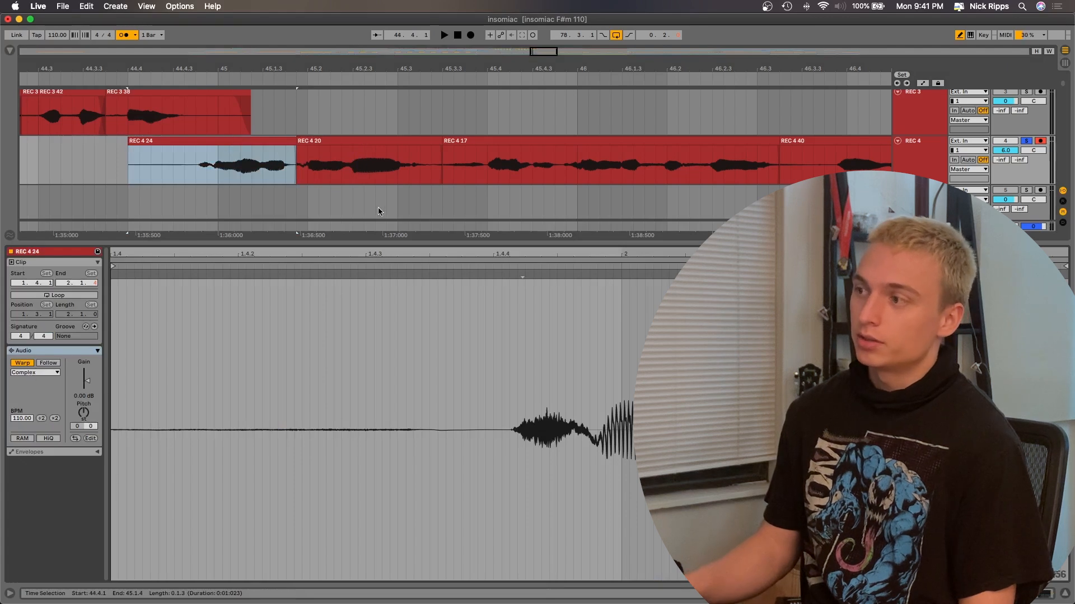
{"action": "left_click", "coordinate": [432, 207]}
{"action": "key", "text": "super+alt+l"}
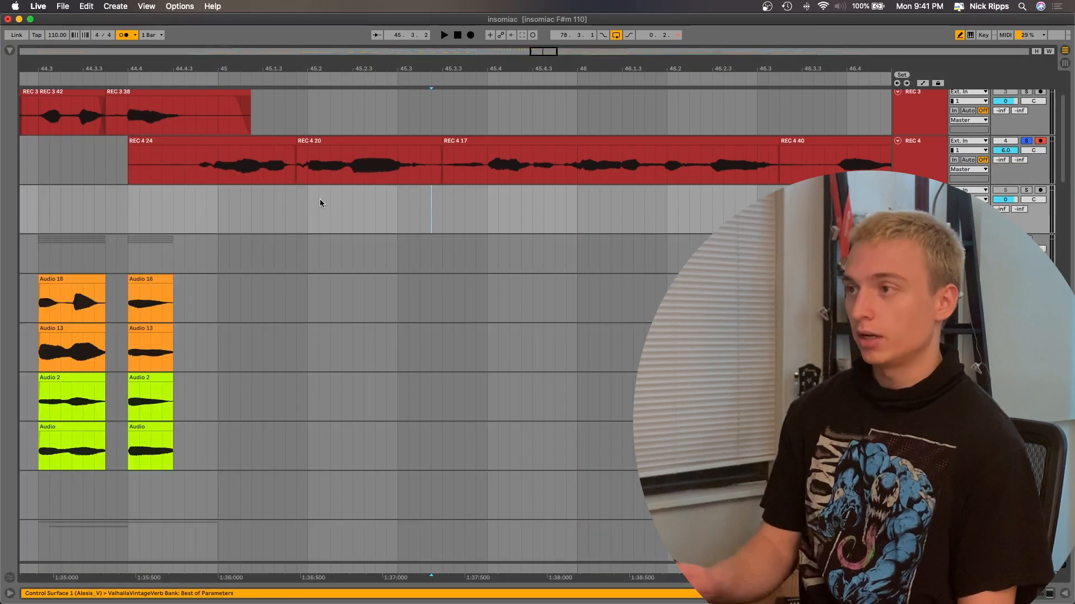
Step: Trim the silent start of the REC 4 24 clip to just before 44.4.3 and play from there into REC 4 17
{"action": "left_click", "coordinate": [131, 140]}
{"action": "left_click_drag", "start_coordinate": [132, 140], "coordinate": [162, 140]}
{"action": "left_click", "coordinate": [206, 165]}
{"action": "key", "text": "space"}
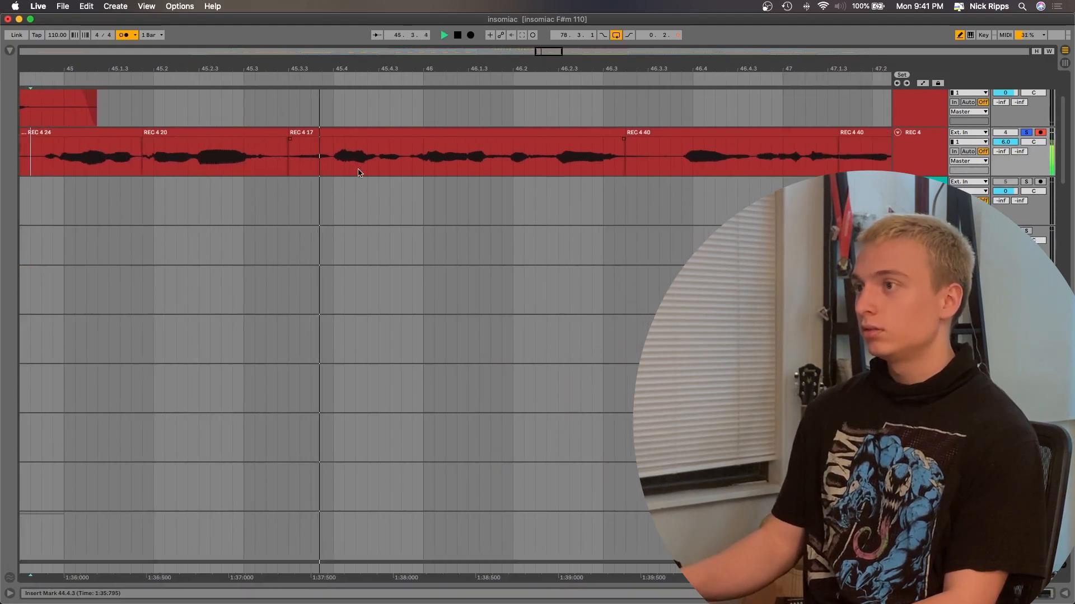
{"action": "scroll", "coordinate": [360, 173], "scroll_direction": "right", "scroll_amount": 1}
{"action": "key", "text": "space"}
Step: Extend the REC 4 17 clip's start back from 45.3.3, crossfade it with REC 4 20, and play the transition
{"action": "scroll", "coordinate": [273, 127], "scroll_direction": "up", "scroll_amount": 5}
{"action": "left_click_drag", "start_coordinate": [274, 128], "coordinate": [242, 133]}
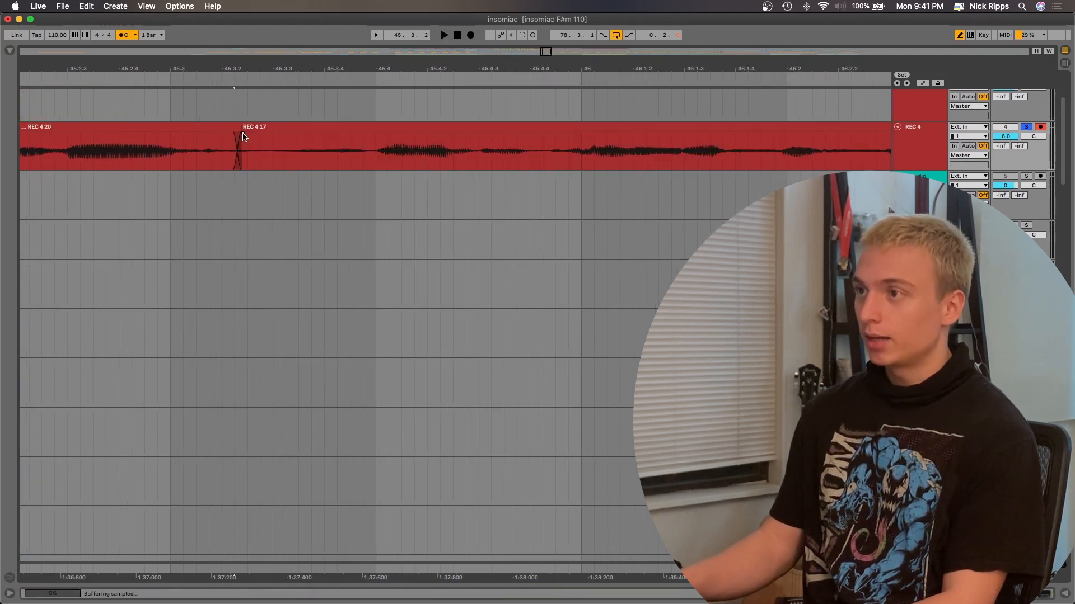
{"action": "left_click", "coordinate": [156, 150]}
{"action": "key", "text": "space"}
{"action": "key", "text": "space"}
Step: Play the REC 4 17 clip from 45.4.1 and 46.1.1, and listen across its boundary with REC 4 40
{"action": "left_click", "coordinate": [251, 150]}
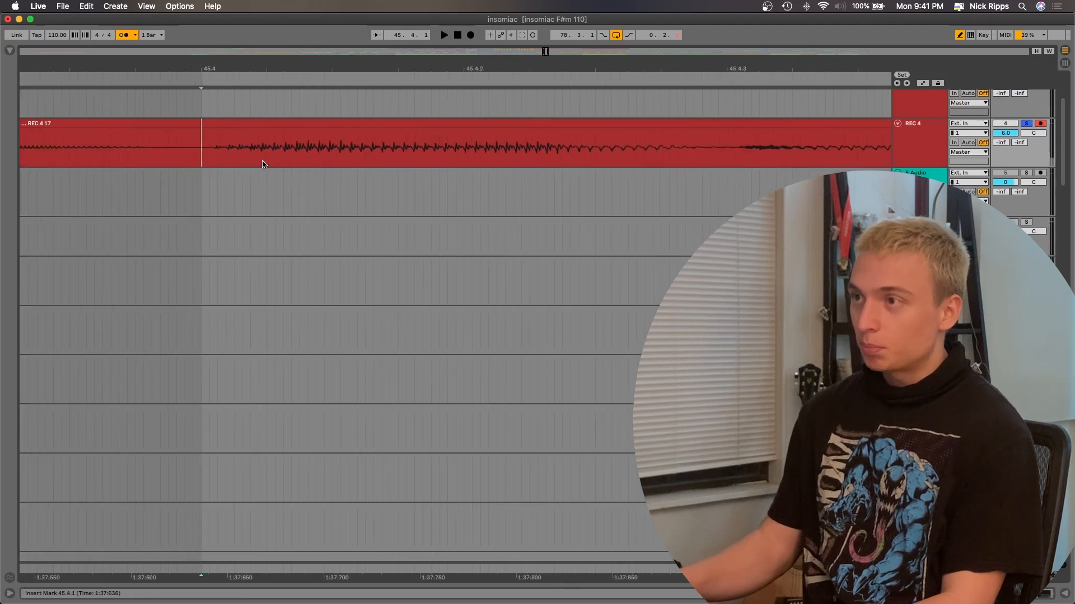
{"action": "key", "text": "space"}
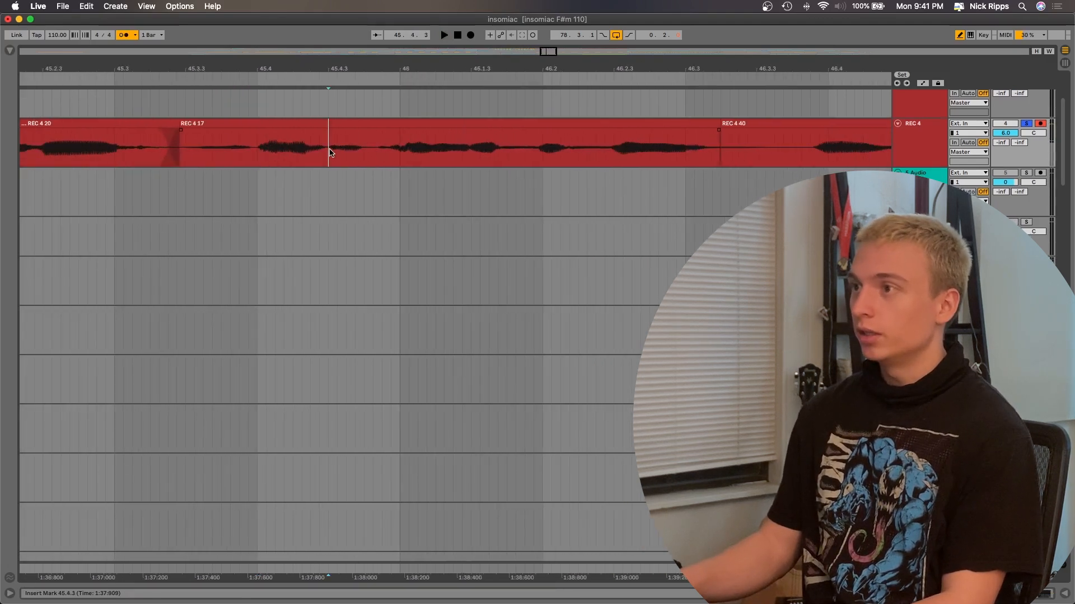
{"action": "scroll", "coordinate": [332, 154], "scroll_direction": "up", "scroll_amount": 5}
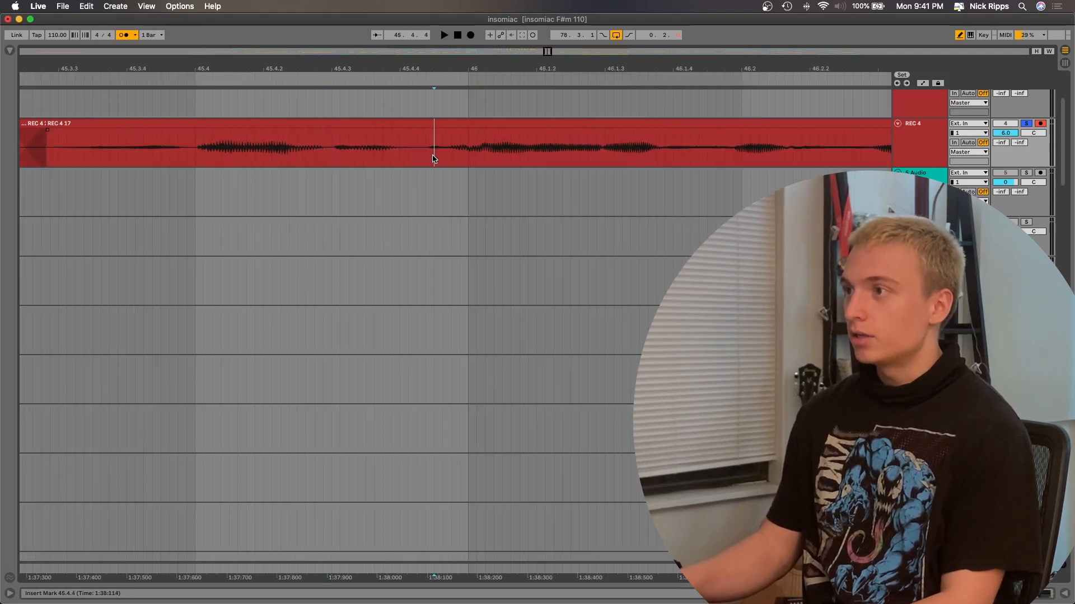
{"action": "scroll", "coordinate": [468, 153], "scroll_direction": "down", "scroll_amount": 2}
{"action": "key", "text": "space"}
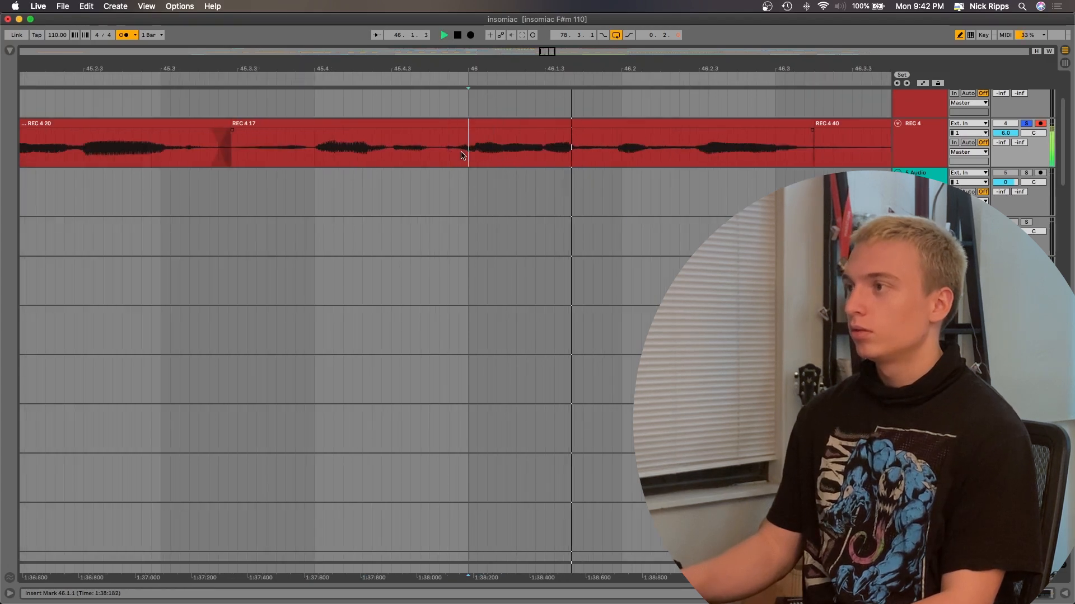
{"action": "key", "text": "space"}
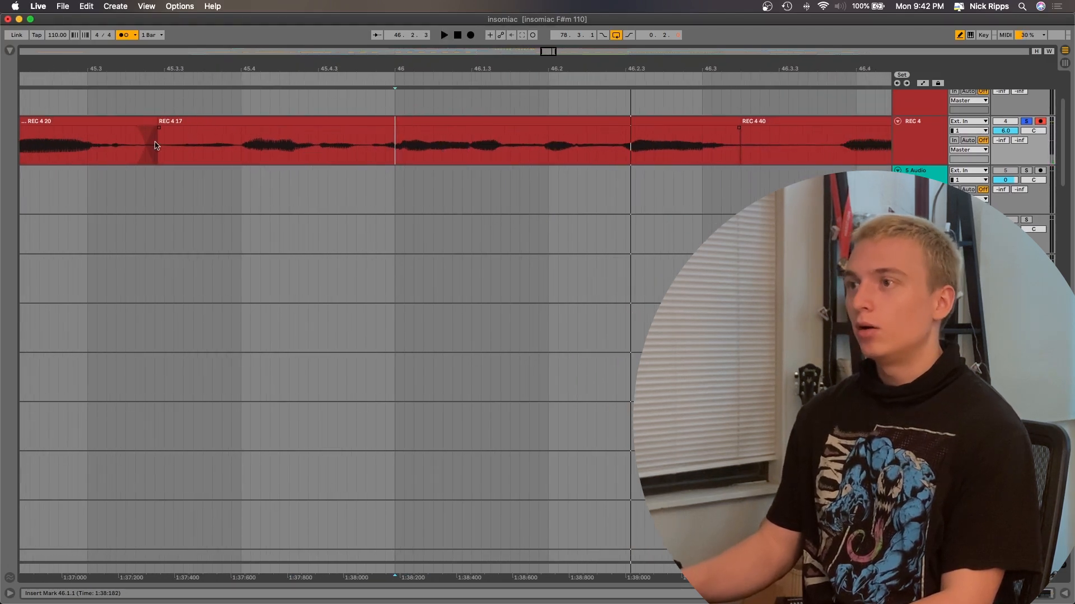
{"action": "left_click", "coordinate": [243, 137]}
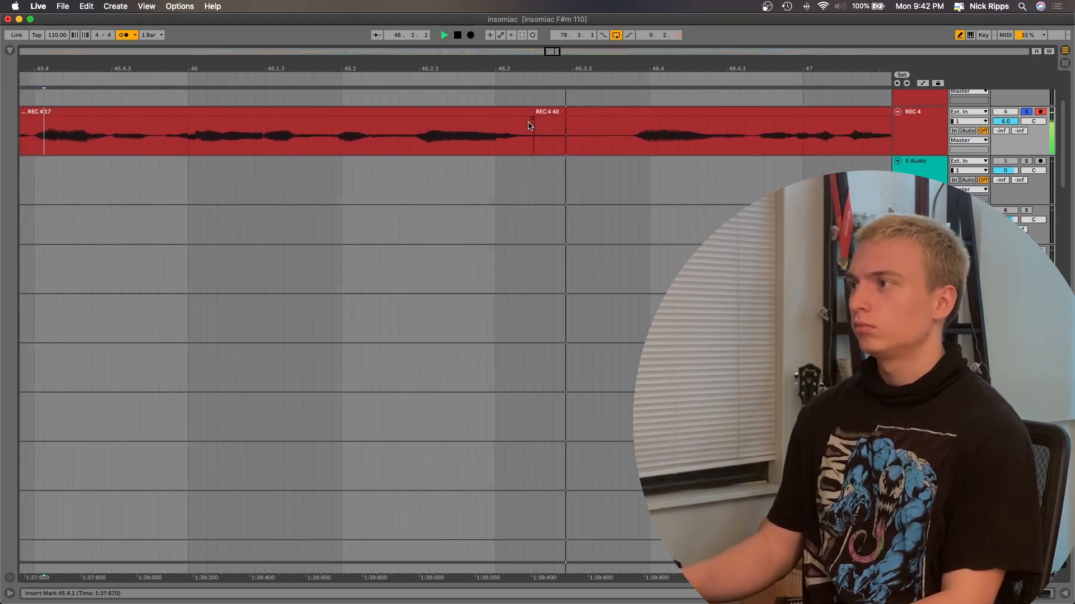
{"action": "key", "text": "space"}
Step: Try extending the REC 4 17 clip's end to 46.3.3 and play across the boundary
{"action": "left_click_drag", "start_coordinate": [415, 110], "coordinate": [463, 110]}
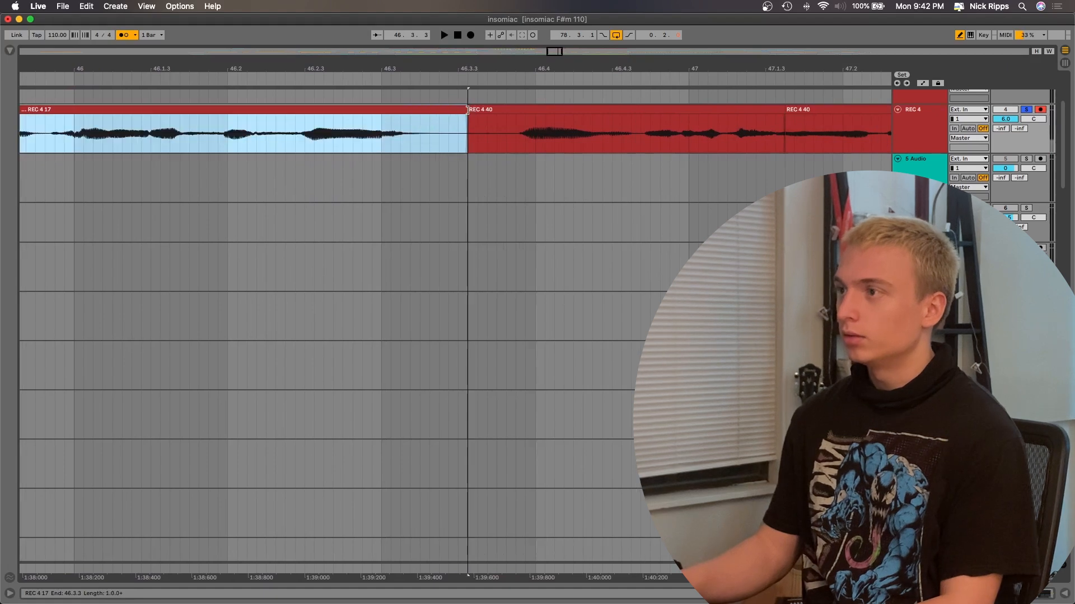
{"action": "left_click", "coordinate": [388, 138]}
{"action": "key", "text": "space"}
Step: Extend the start of the REC 4 40 clip after REC 4 17 back to 46.3.1 and play the lead-in
{"action": "left_click_drag", "start_coordinate": [483, 111], "coordinate": [381, 120]}
{"action": "left_click", "coordinate": [391, 129]}
{"action": "key", "text": "space"}
{"action": "left_click", "coordinate": [380, 124]}
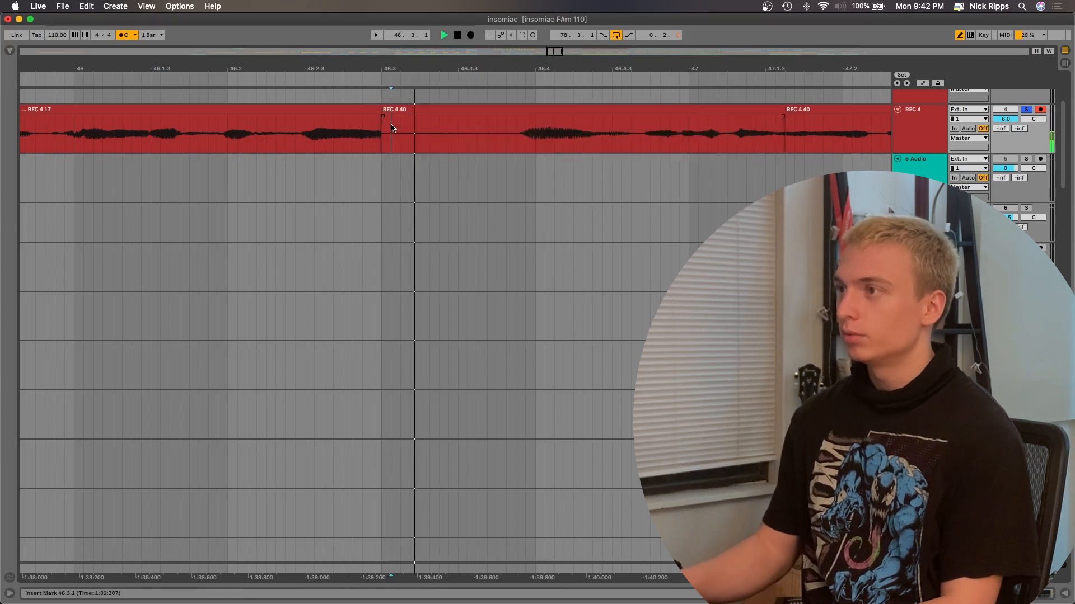
{"action": "key", "text": "space"}
Step: Separate a silent REC 4 40 fragment ending at 46.3.4 and extend REC 4 17 to meet its start past 46.3.2
{"action": "left_click_drag", "start_coordinate": [487, 138], "coordinate": [471, 112]}
{"action": "left_click_drag", "start_coordinate": [549, 110], "coordinate": [511, 109]}
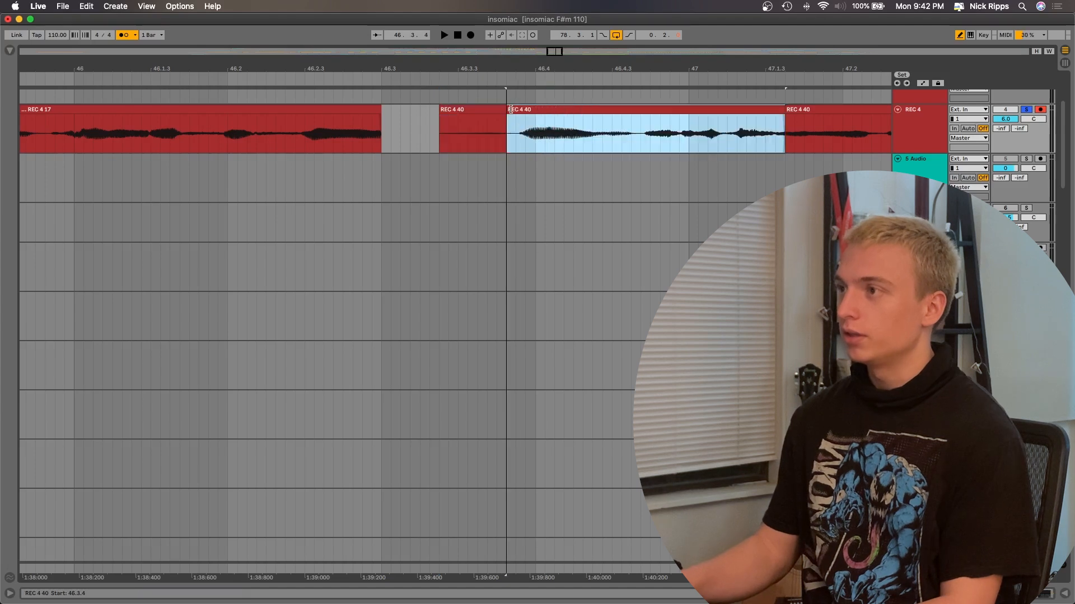
{"action": "left_click_drag", "start_coordinate": [374, 105], "coordinate": [439, 107]}
{"action": "left_click", "coordinate": [353, 133]}
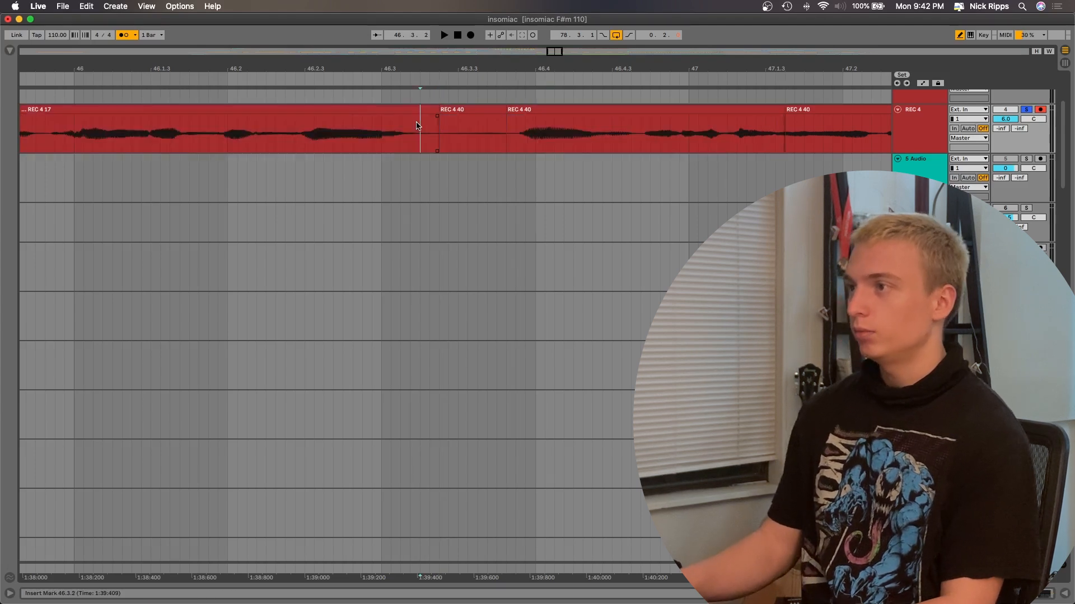
Step: Play from 46.2.4 and extend the silent REC 4 40 fragment slightly over the following REC 4 40 clip, with a short crossfade
{"action": "scroll", "coordinate": [470, 134], "scroll_direction": "up", "scroll_amount": 5}
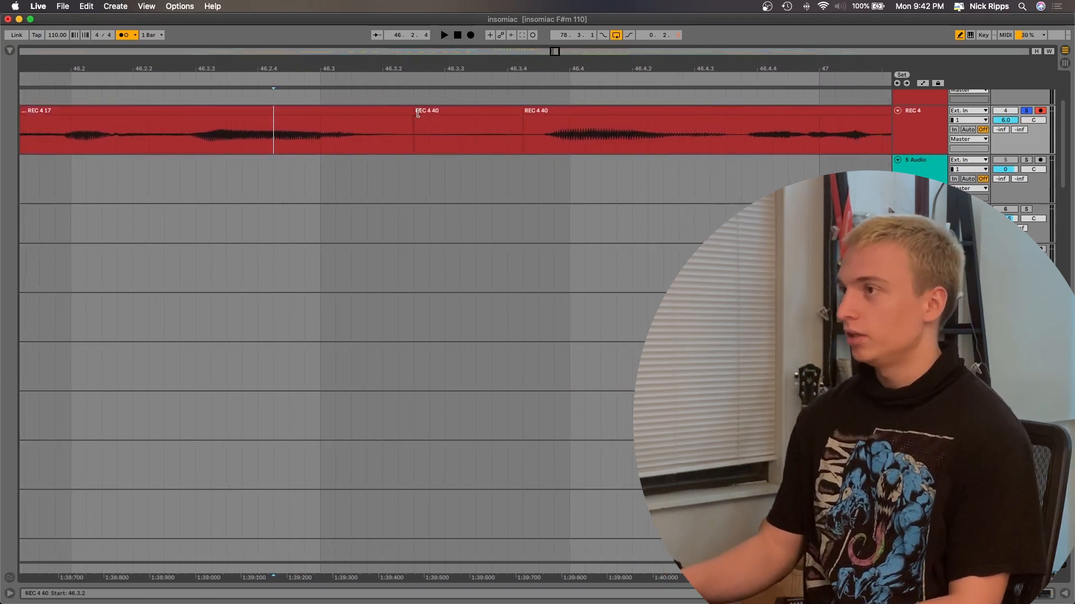
{"action": "key", "text": "space"}
{"action": "key", "text": "space"}
{"action": "left_click_drag", "start_coordinate": [519, 110], "coordinate": [534, 112]}
{"action": "left_click", "coordinate": [540, 118]}
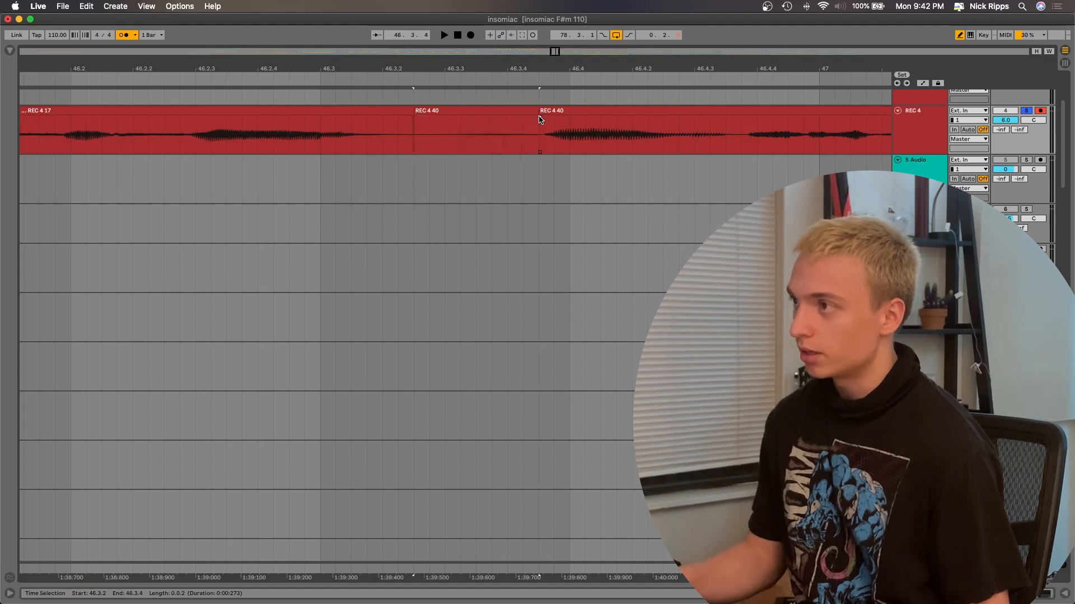
Step: Extend the REC 4 17 clip's end slightly over the silent REC 4 40 fragment, crossfade them, and play from 46.2.3
{"action": "left_click", "coordinate": [409, 111]}
{"action": "left_click", "coordinate": [419, 108]}
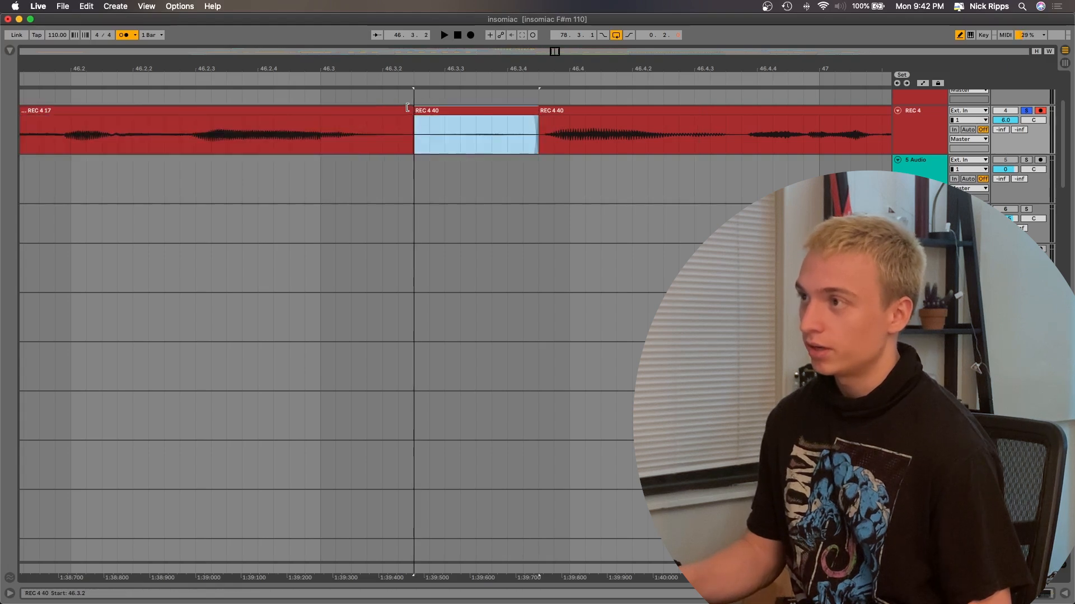
{"action": "left_click_drag", "start_coordinate": [407, 108], "coordinate": [423, 108]}
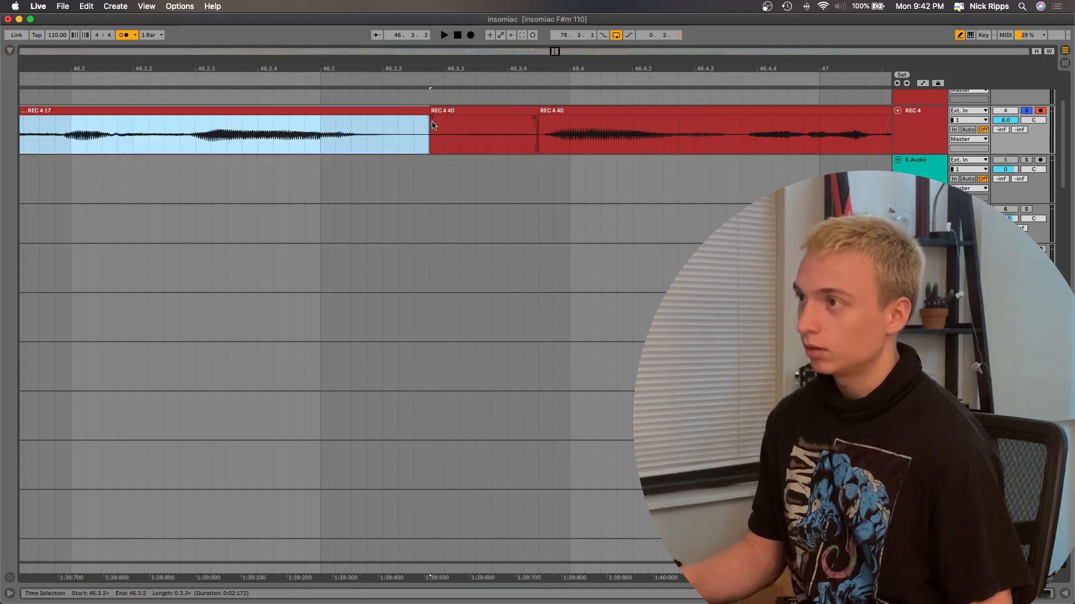
{"action": "left_click", "coordinate": [427, 119]}
{"action": "key", "text": "space"}
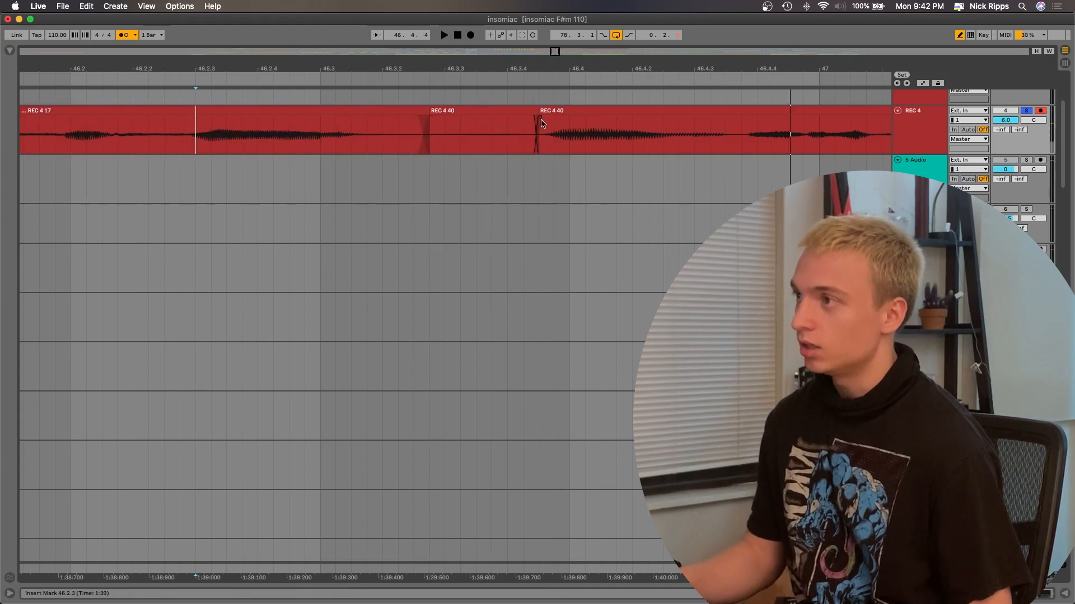
Step: Lengthen the crossfade between the silent REC 4 40 fragment and the following REC 4 40 clip, playing from 46.2.4 and 46.3.1
{"action": "left_click", "coordinate": [274, 135]}
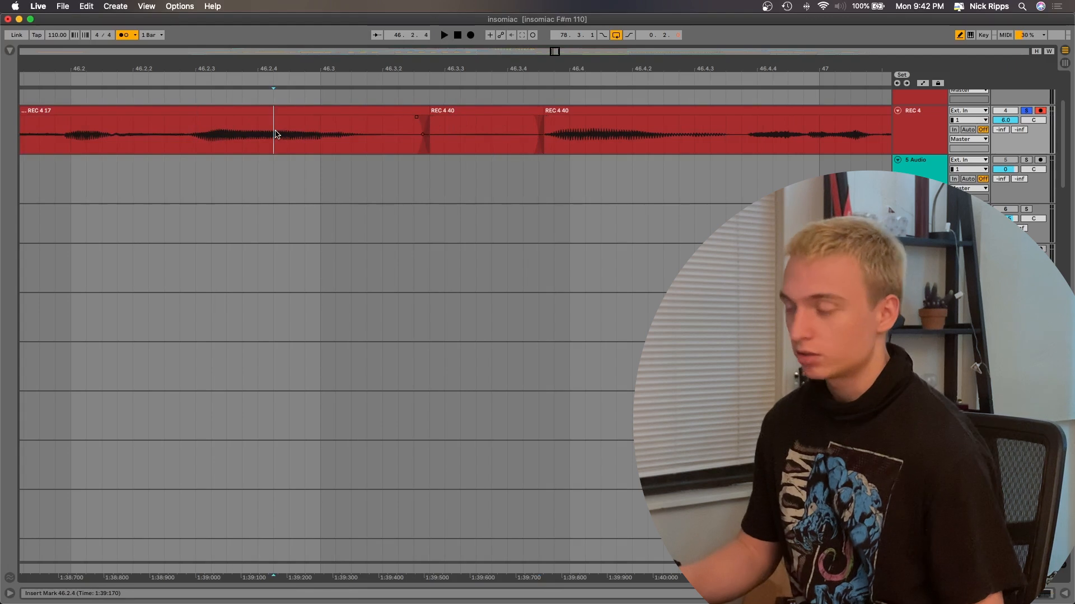
{"action": "key", "text": "space"}
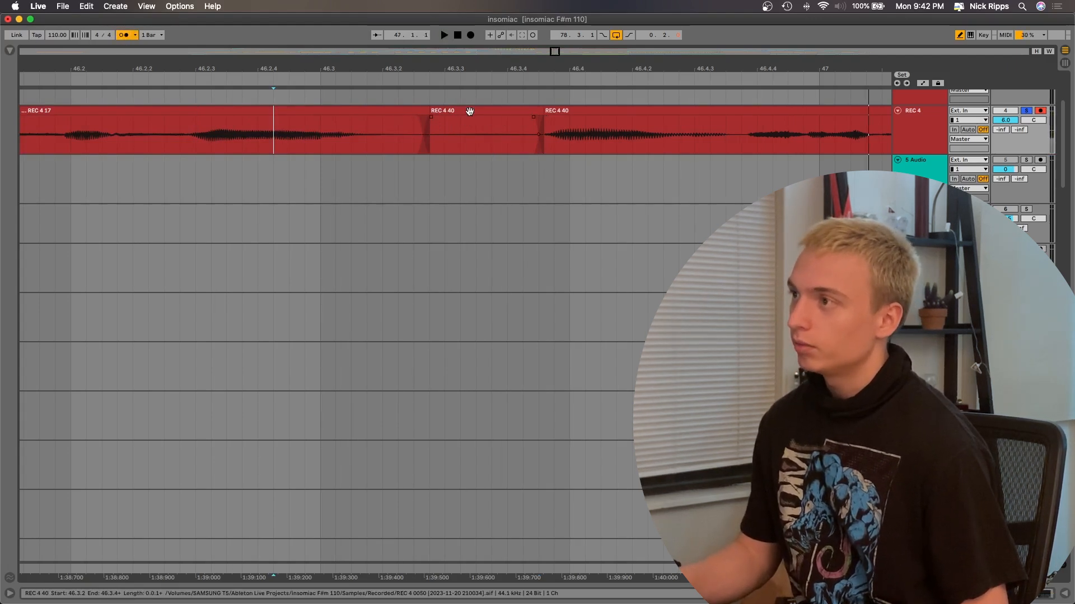
{"action": "left_click_drag", "start_coordinate": [367, 135], "coordinate": [383, 135]}
{"action": "key", "text": "space"}
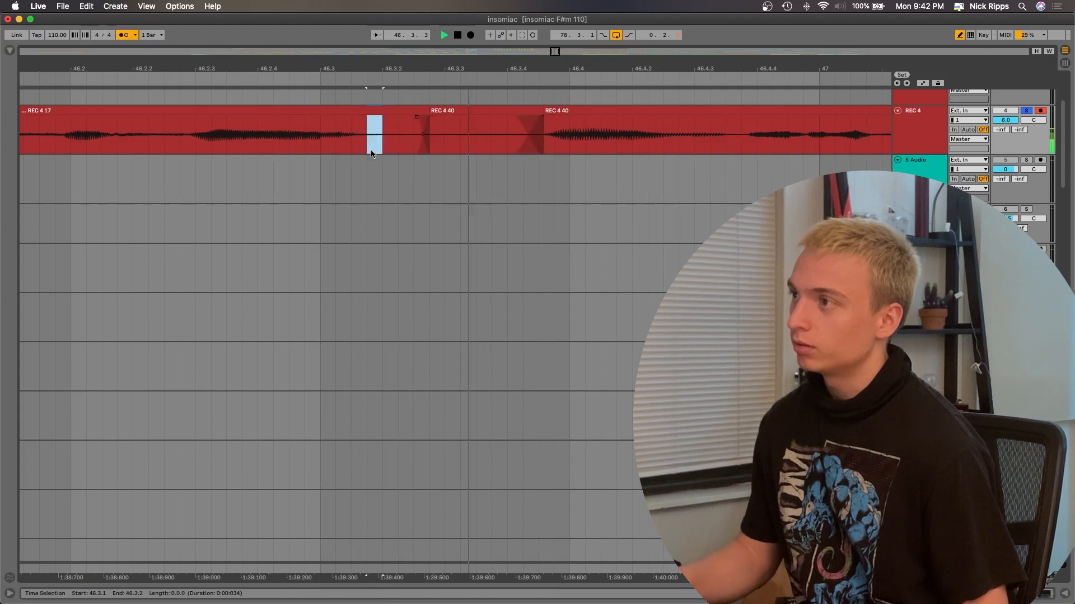
Step: Play the REC 4 40 clip from 46.4.1, 46.4.4, 47.1.1 and 47.1.2 to check its timing
{"action": "left_click", "coordinate": [563, 132]}
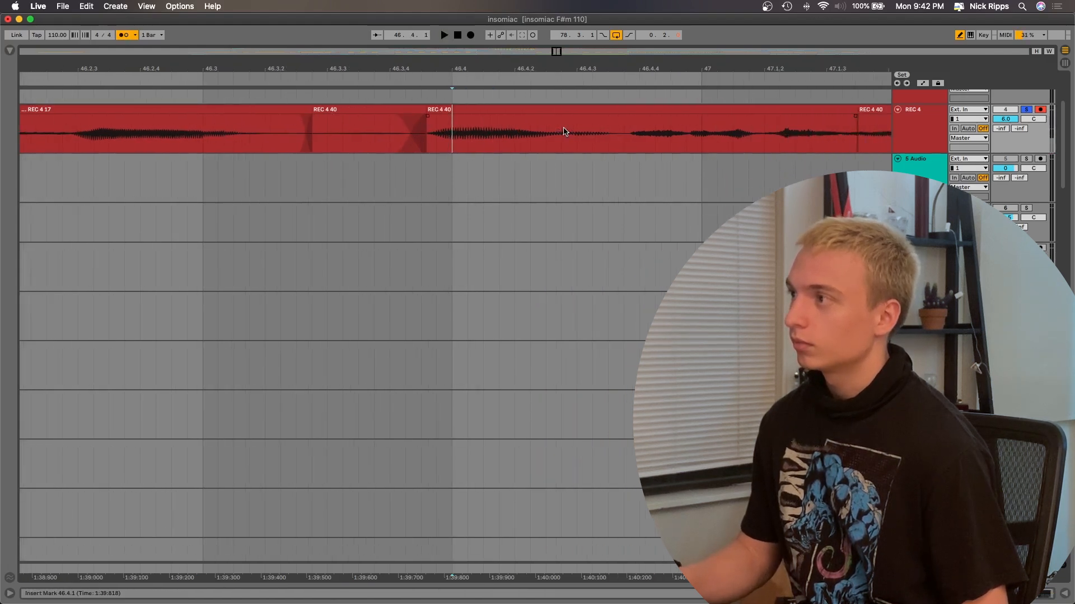
{"action": "key", "text": "space"}
{"action": "scroll", "coordinate": [679, 135], "scroll_direction": "right", "scroll_amount": 2}
{"action": "key", "text": "space"}
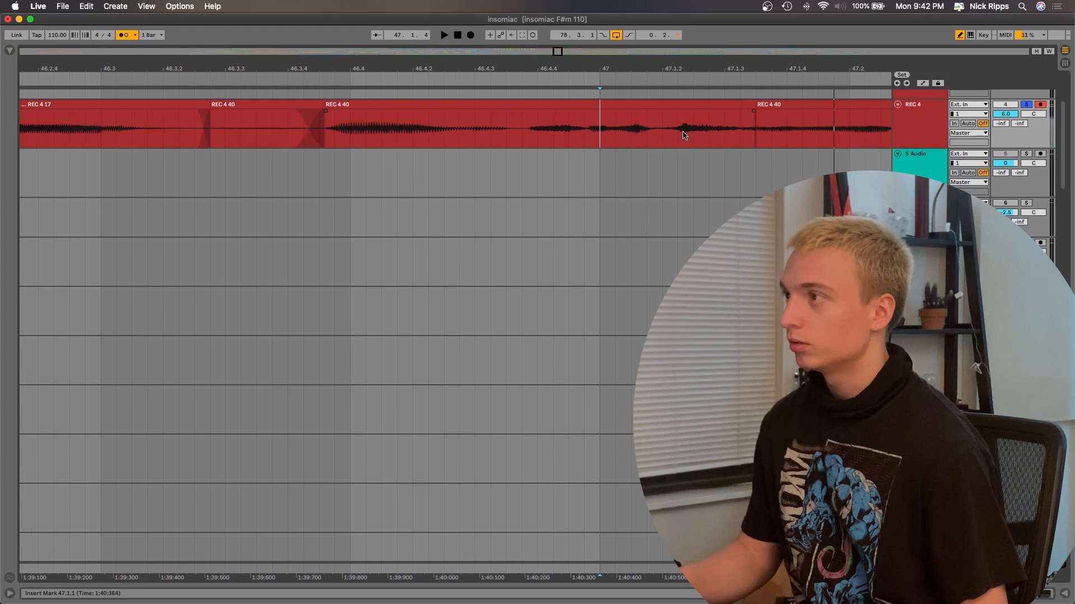
{"action": "scroll", "coordinate": [580, 125], "scroll_direction": "down", "scroll_amount": 3}
{"action": "scroll", "coordinate": [580, 124], "scroll_direction": "right", "scroll_amount": 1}
{"action": "scroll", "coordinate": [581, 124], "scroll_direction": "up", "scroll_amount": 1}
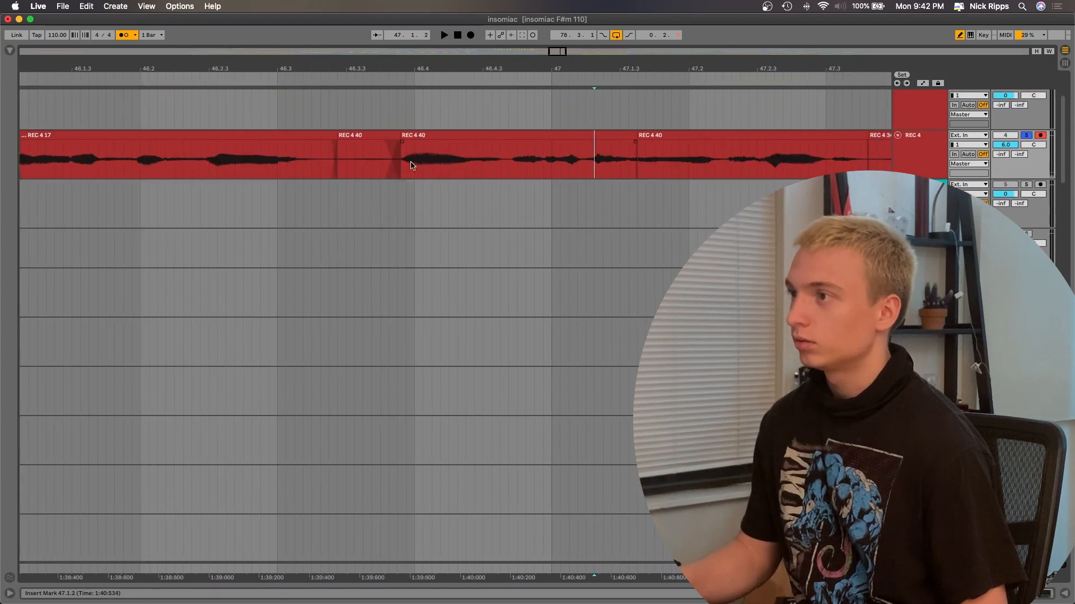
{"action": "key", "text": "space"}
{"action": "scroll", "coordinate": [428, 155], "scroll_direction": "up", "scroll_amount": 2}
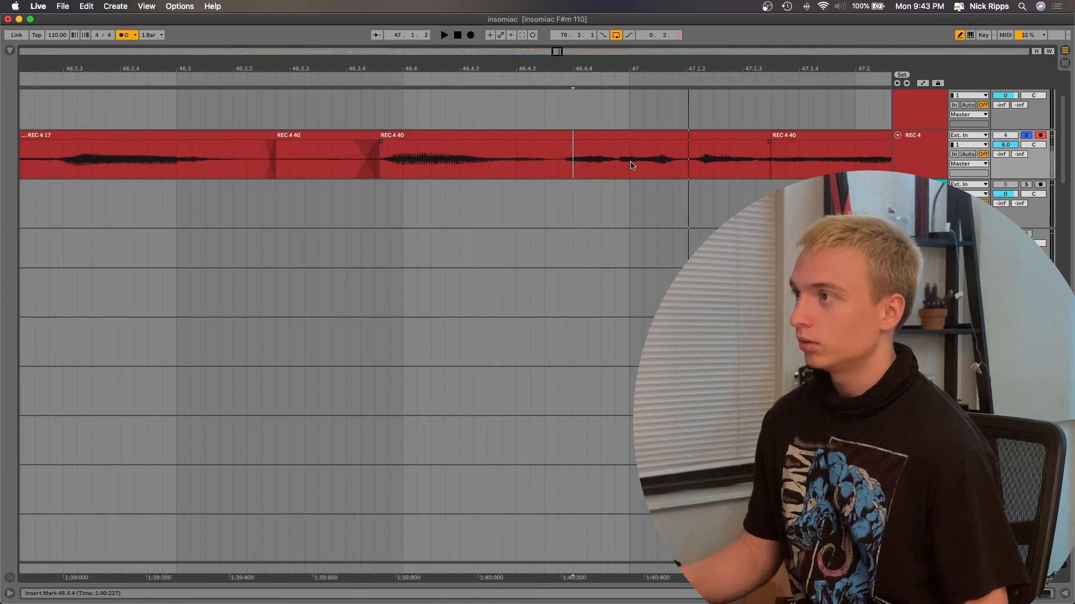
{"action": "key", "text": "space"}
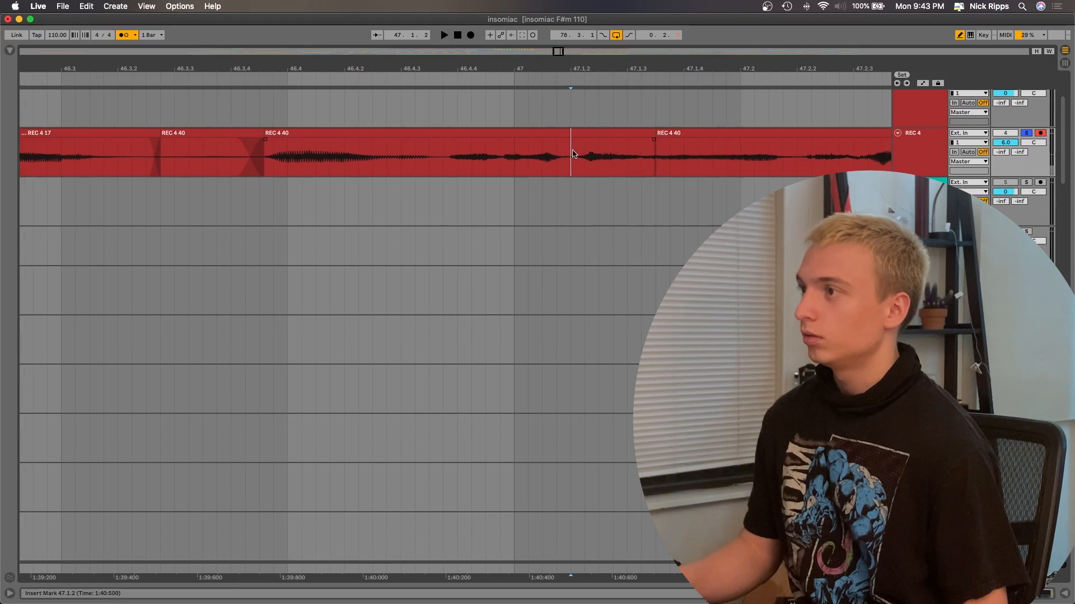
Step: Split the REC 4 40 clip at 47.1.2, nudge its front section slightly later, and play the result
{"action": "left_click_drag", "start_coordinate": [451, 133], "coordinate": [462, 139]}
{"action": "left_click", "coordinate": [281, 152]}
{"action": "key", "text": "space"}
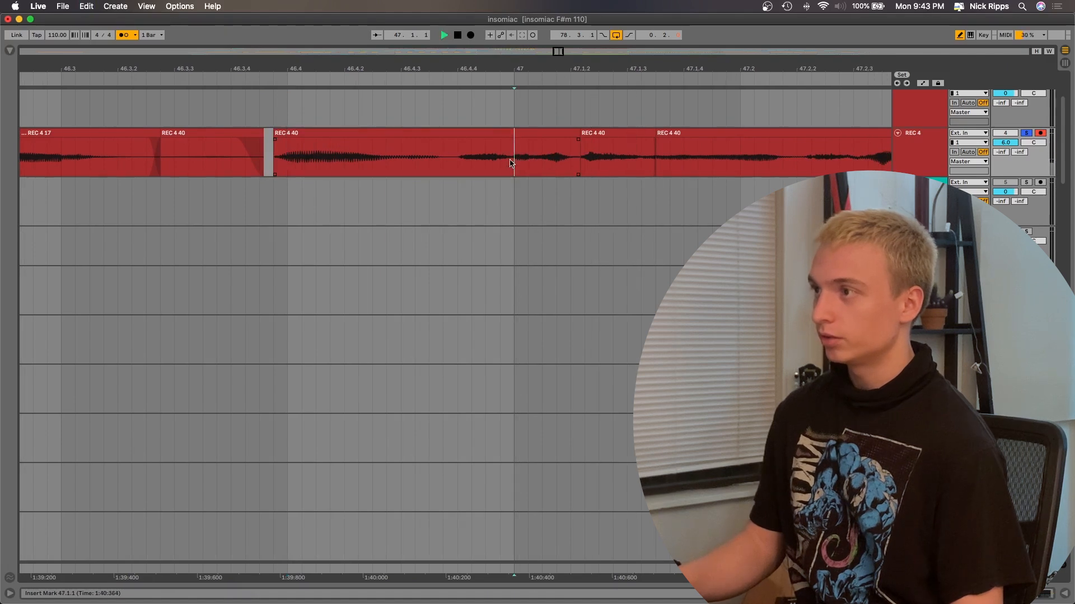
Step: Extend the silent REC 4 40 fragment to fill the gap before the shifted section, crossfade them, and play from 46.3.3
{"action": "left_click_drag", "start_coordinate": [161, 150], "coordinate": [268, 142]}
{"action": "left_click", "coordinate": [203, 144]}
{"action": "key", "text": "space"}
{"action": "scroll", "coordinate": [400, 154], "scroll_direction": "right", "scroll_amount": 1}
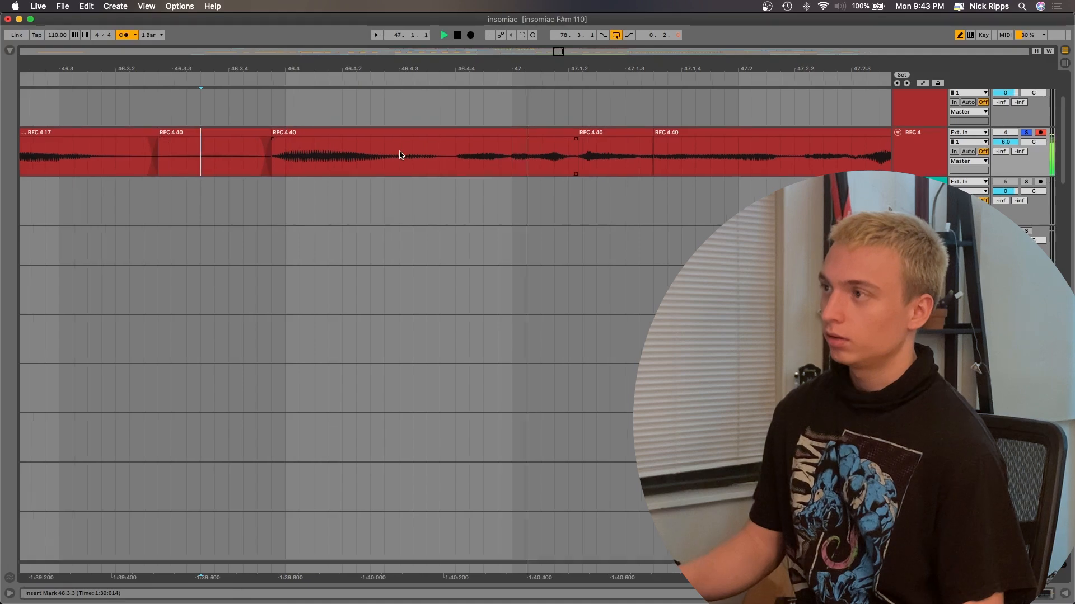
{"action": "scroll", "coordinate": [400, 154], "scroll_direction": "right", "scroll_amount": 2}
{"action": "key", "text": "space"}
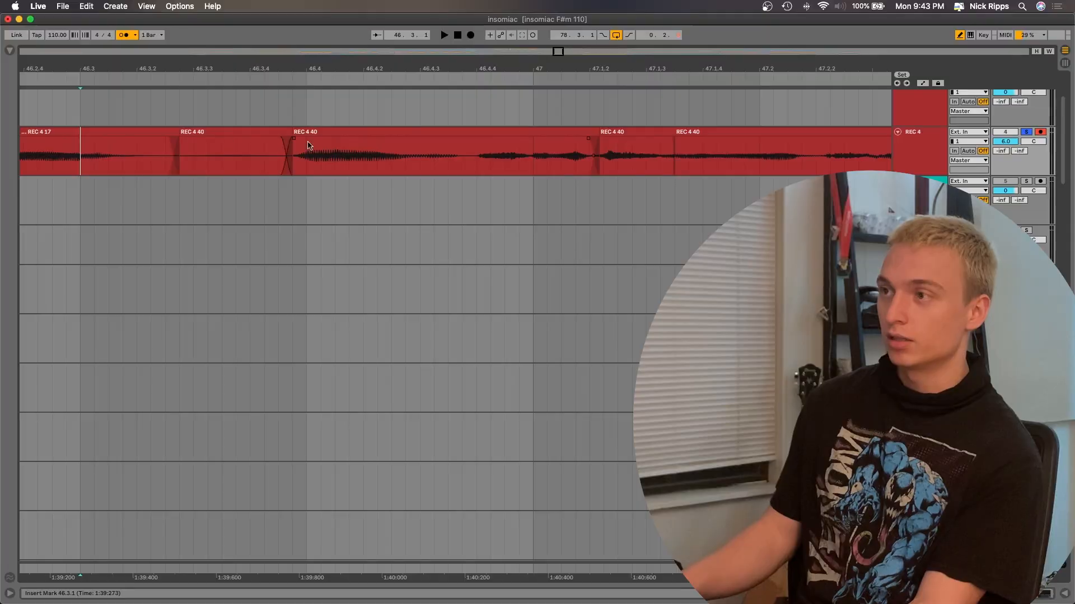
Step: Play the edited vocal from 46.3.1 and from 46.2.2 on past 47.3.1 to check the phrase
{"action": "left_click_drag", "start_coordinate": [308, 148], "coordinate": [81, 148]}
{"action": "left_click", "coordinate": [80, 148]}
{"action": "key", "text": "space"}
{"action": "scroll", "coordinate": [164, 157], "scroll_direction": "down", "scroll_amount": 5}
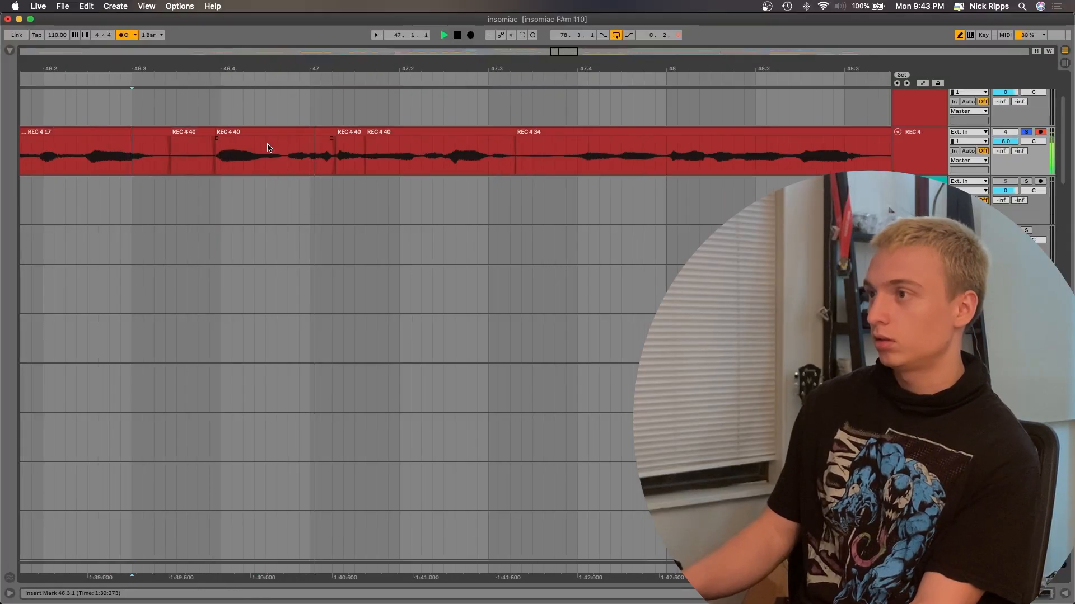
{"action": "key", "text": "space"}
{"action": "left_click", "coordinate": [66, 153]}
{"action": "key", "text": "space"}
{"action": "scroll", "coordinate": [206, 143], "scroll_direction": "up", "scroll_amount": 5}
{"action": "scroll", "coordinate": [322, 143], "scroll_direction": "right", "scroll_amount": 2}
{"action": "scroll", "coordinate": [322, 143], "scroll_direction": "right", "scroll_amount": 7}
{"action": "key", "text": "space"}
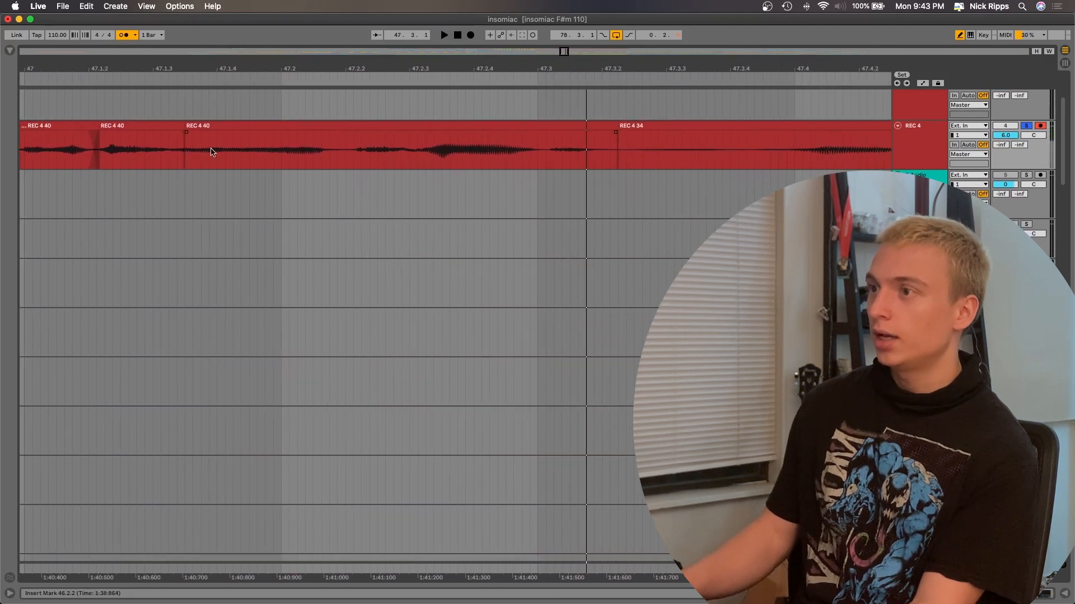
{"action": "left_click_drag", "start_coordinate": [185, 127], "coordinate": [565, 139]}
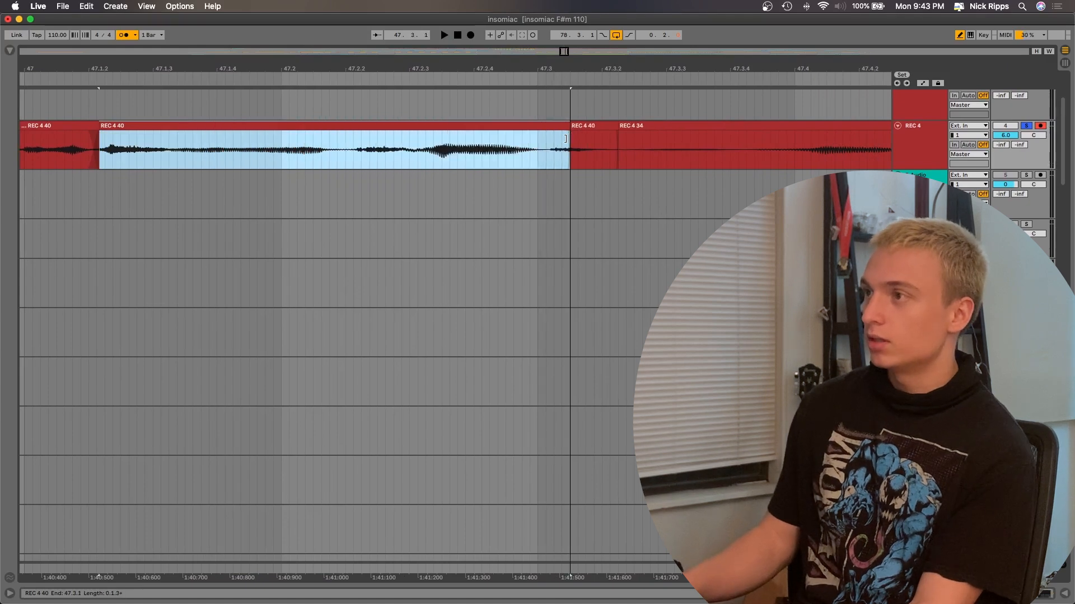
{"action": "left_click", "coordinate": [410, 157]}
{"action": "key", "text": "super+z"}
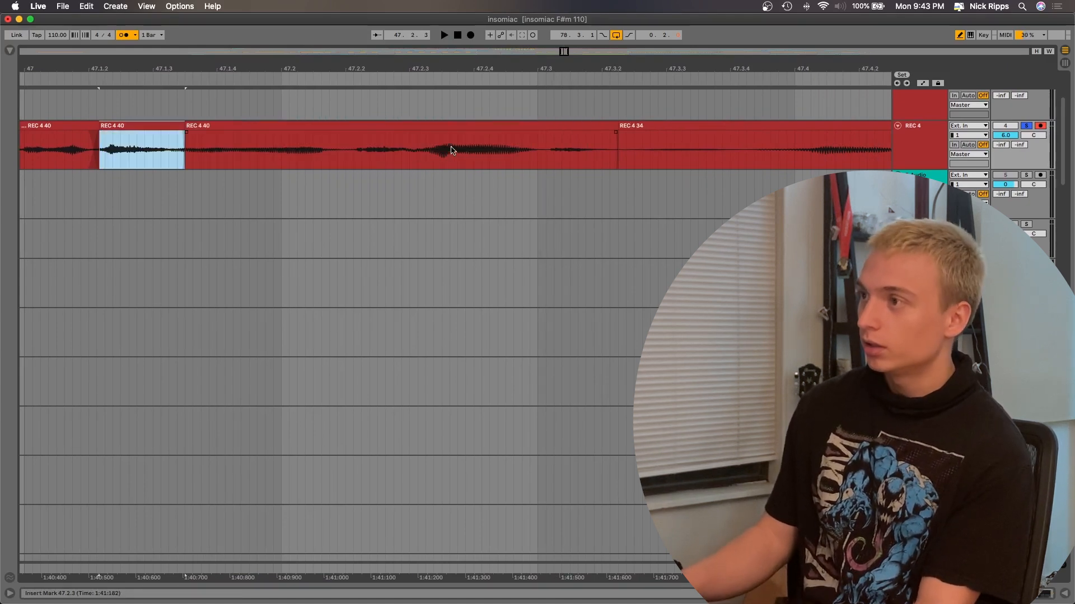
Step: Nudge the REC 4 40 clip ending near 47.3.2 slightly earlier, extend REC 4 34's start back to meet it, and crossfade the join
{"action": "left_click", "coordinate": [418, 145]}
{"action": "scroll", "coordinate": [433, 126], "scroll_direction": "up", "scroll_amount": 3}
{"action": "left_click", "coordinate": [434, 126]}
{"action": "left_click_drag", "start_coordinate": [433, 125], "coordinate": [427, 122]}
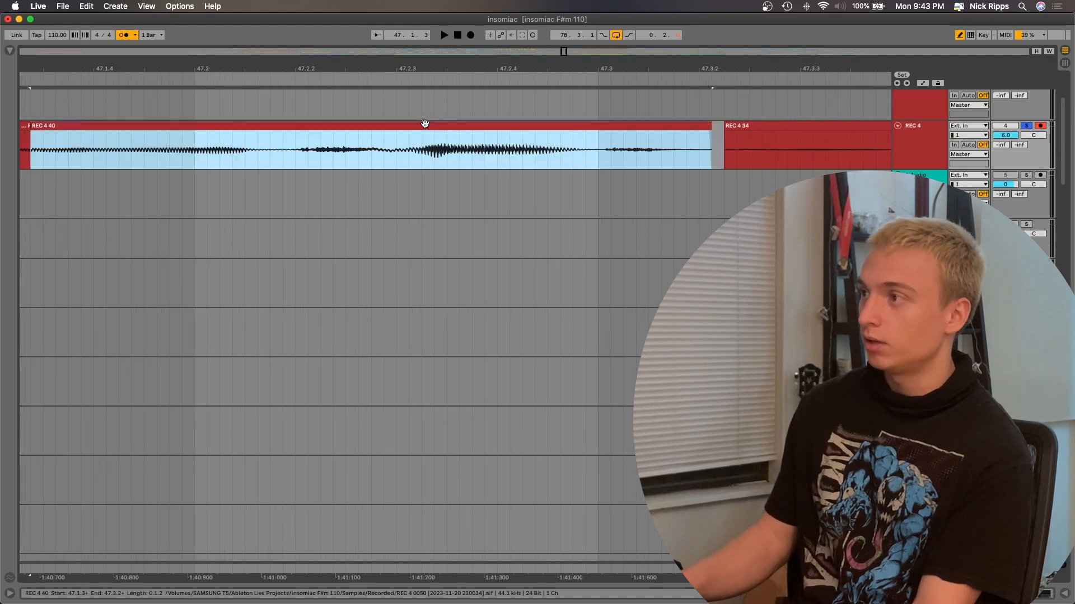
{"action": "left_click_drag", "start_coordinate": [727, 125], "coordinate": [707, 125]}
{"action": "left_click", "coordinate": [716, 136]}
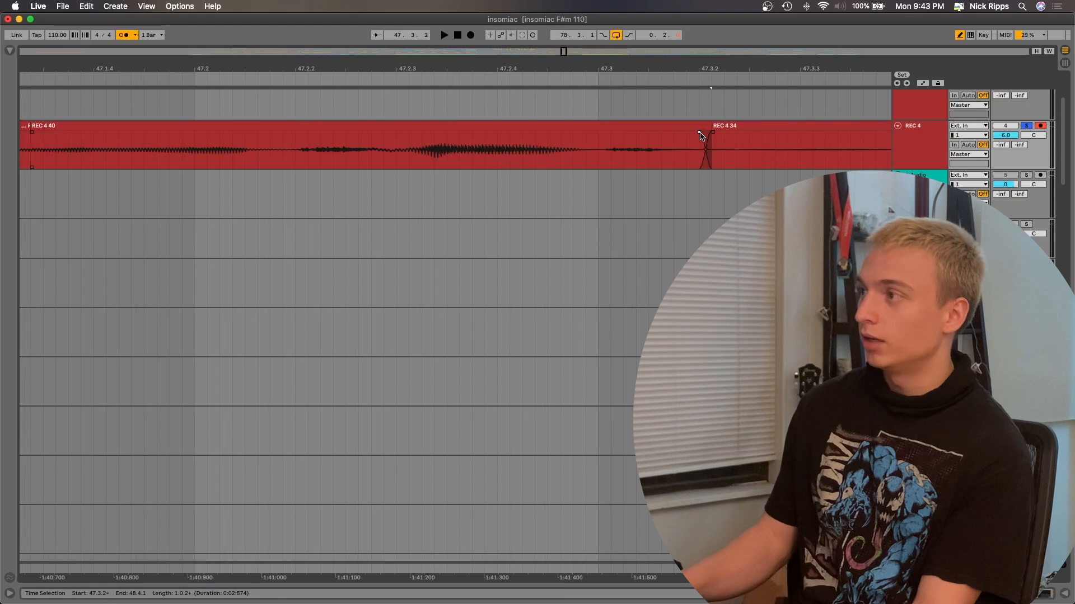
Step: Crossfade the two REC 4 40 clips that meet just past 47.1.3 and play across the join
{"action": "scroll", "coordinate": [701, 137], "scroll_direction": "left", "scroll_amount": 6}
{"action": "mouse_move", "coordinate": [216, 116]}
{"action": "left_mouse_down"}
{"action": "mouse_move", "coordinate": [247, 126]}
{"action": "mouse_move", "coordinate": [232, 125]}
{"action": "left_mouse_up"}
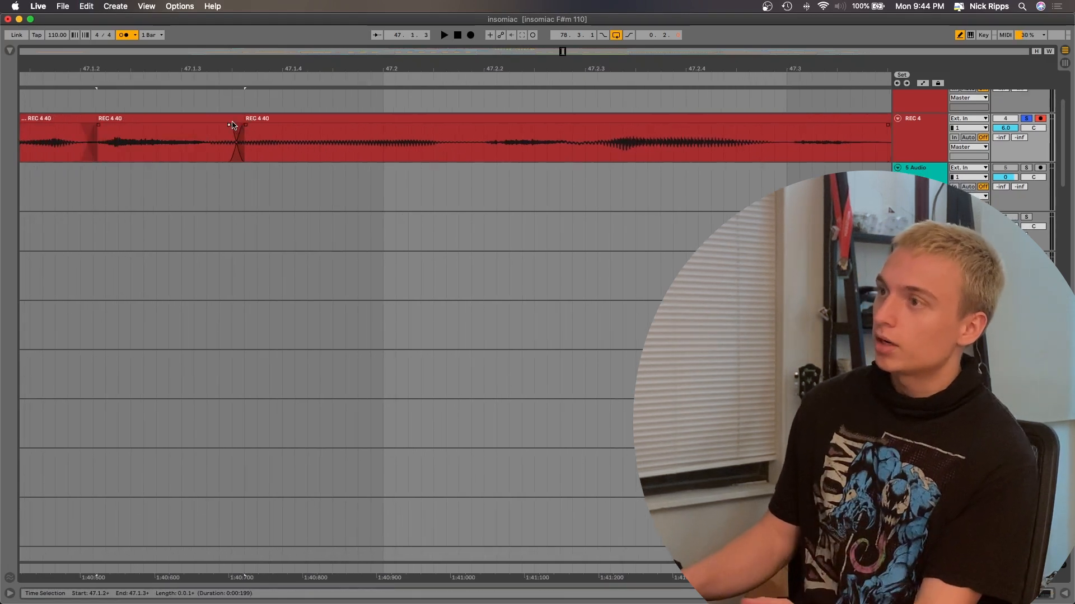
{"action": "left_click", "coordinate": [118, 148]}
{"action": "key", "text": "space"}
{"action": "key", "text": "space"}
Step: Pull the second REC 4 40 clip's start back to 47.1.3 and then slightly further, playing the join after each change
{"action": "left_click_drag", "start_coordinate": [248, 118], "coordinate": [234, 118]}
{"action": "scroll", "coordinate": [234, 119], "scroll_direction": "down", "scroll_amount": 5}
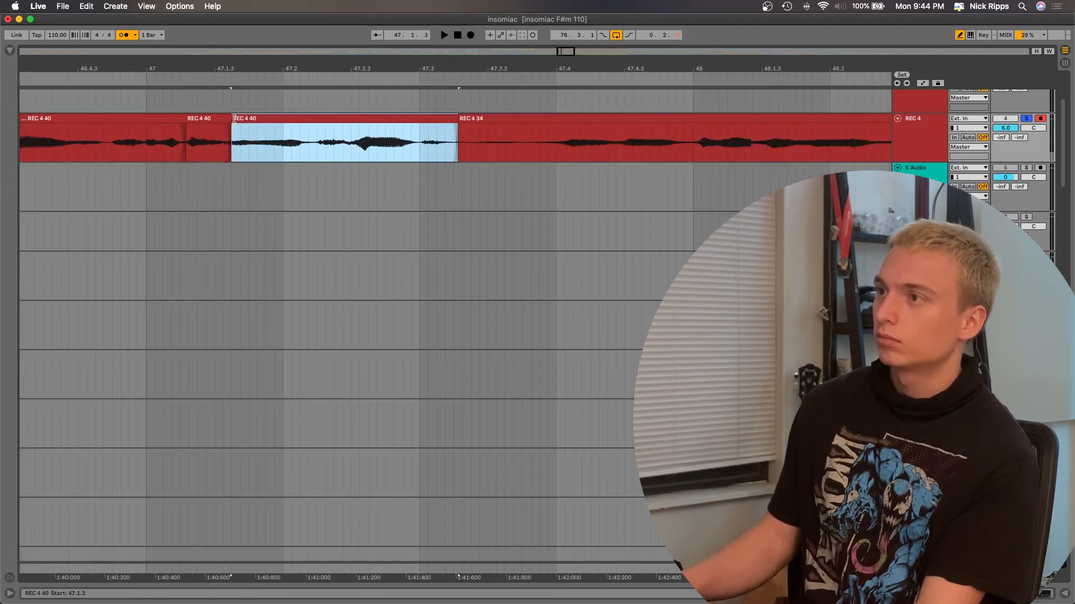
{"action": "left_click", "coordinate": [163, 142]}
{"action": "key", "text": "space"}
{"action": "key", "text": "space"}
{"action": "left_click_drag", "start_coordinate": [235, 119], "coordinate": [225, 119]}
{"action": "left_click", "coordinate": [138, 149]}
{"action": "key", "text": "space"}
{"action": "scroll", "coordinate": [187, 149], "scroll_direction": "right", "scroll_amount": 2}
Step: Lengthen the crossfade between the REC 4 40 and REC 4 34 clips near 47.3.2 and play from 47.2.3
{"action": "left_click", "coordinate": [309, 142]}
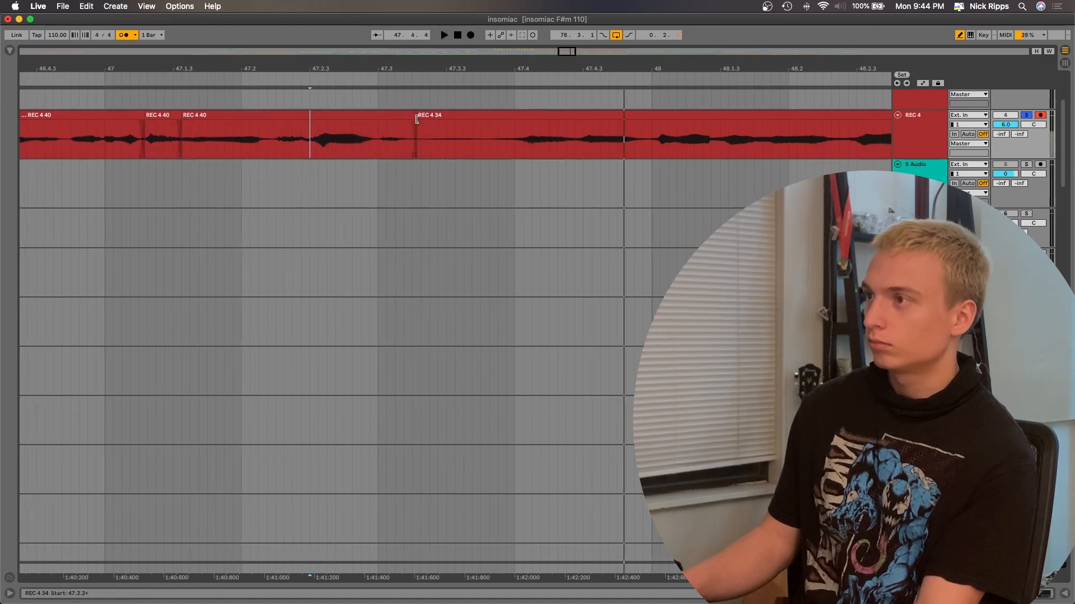
{"action": "key", "text": "space"}
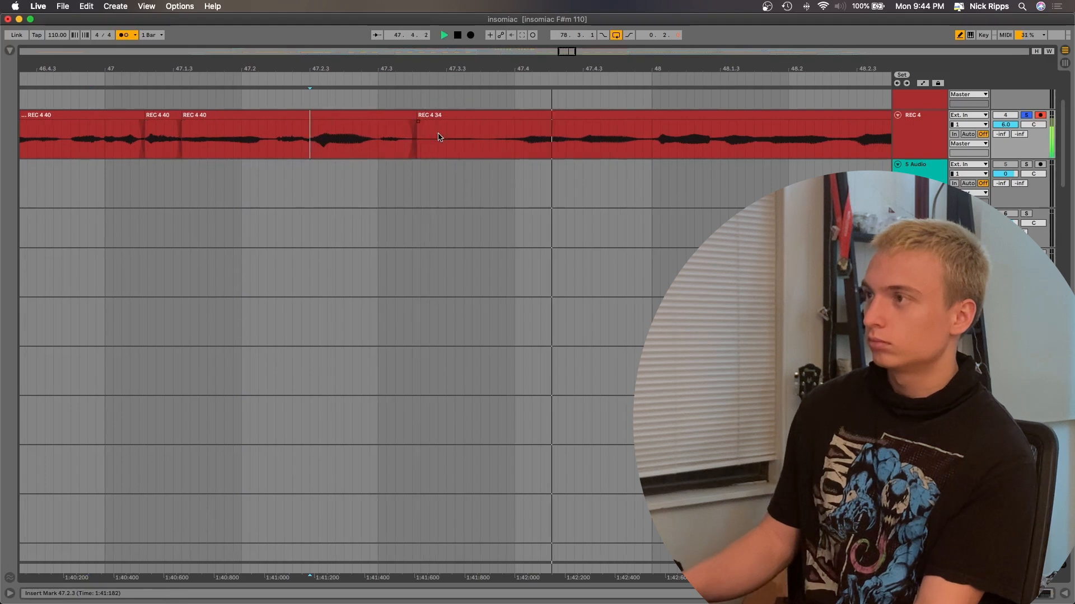
{"action": "scroll", "coordinate": [440, 137], "scroll_direction": "right", "scroll_amount": 2}
{"action": "key", "text": "space"}
{"action": "key", "text": "space"}
{"action": "key", "text": "space"}
Step: Play the REC 4 34 clip with the metronome briefly off, including passages from 48.1.3 and 48.2.3
{"action": "left_click", "coordinate": [128, 35]}
{"action": "key", "text": "space"}
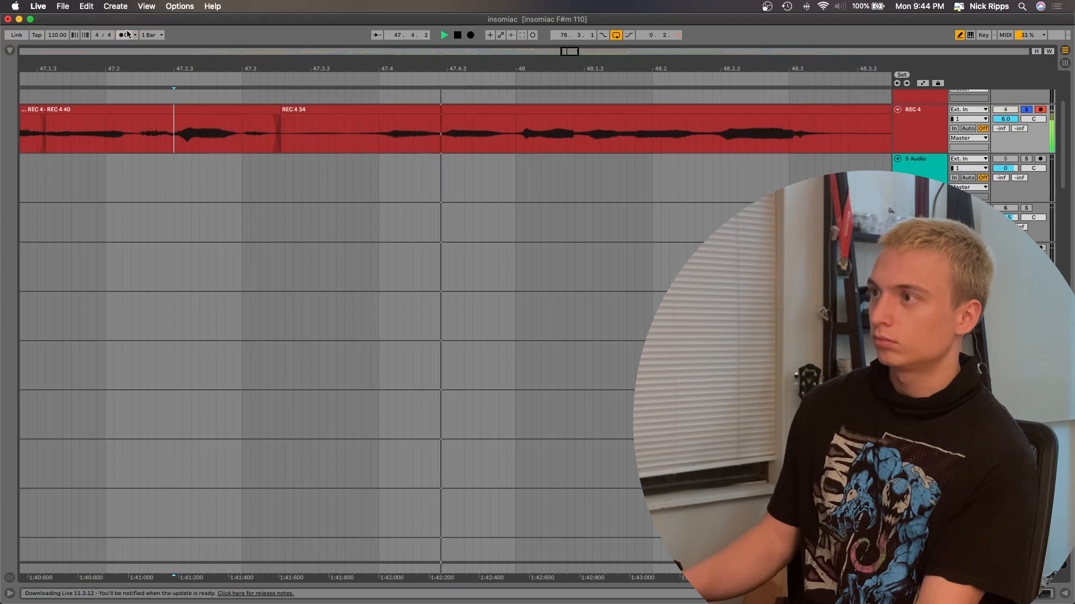
{"action": "key", "text": "space"}
{"action": "left_click", "coordinate": [392, 141]}
{"action": "key", "text": "space"}
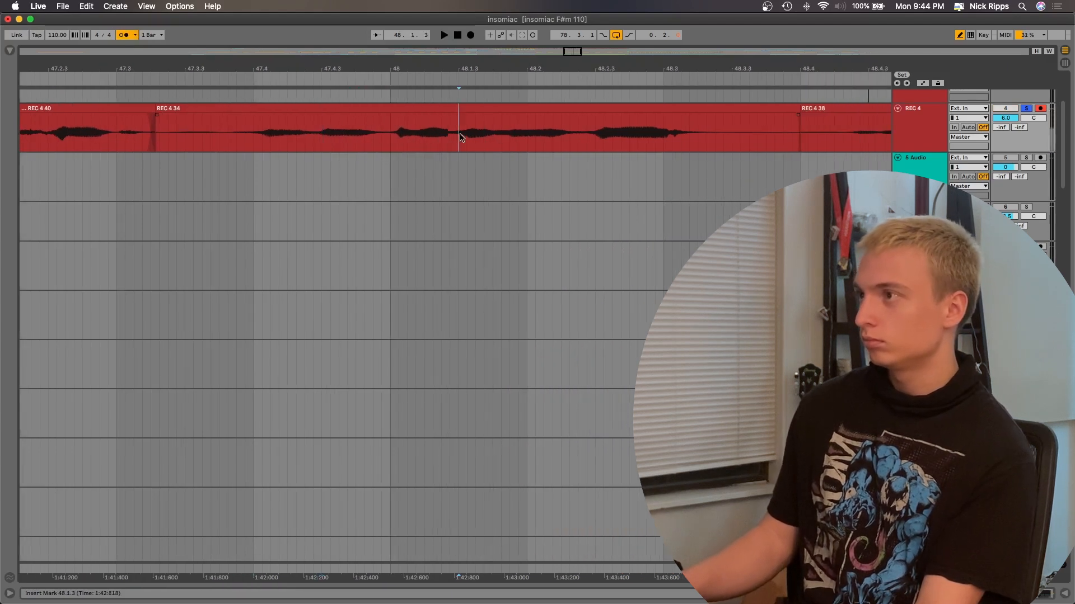
{"action": "scroll", "coordinate": [526, 137], "scroll_direction": "right", "scroll_amount": 2}
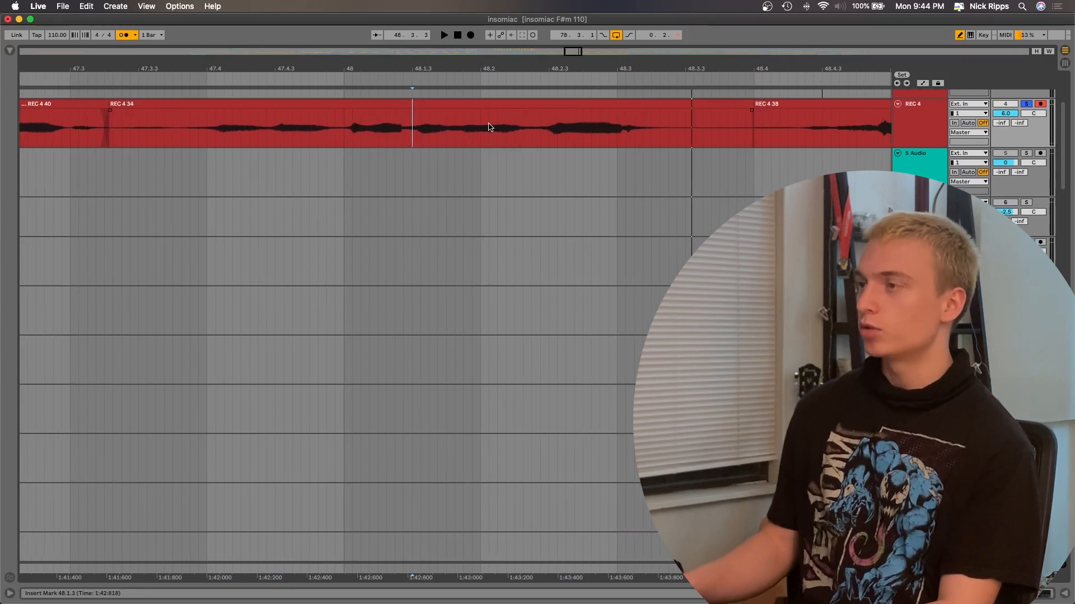
{"action": "key", "text": "space"}
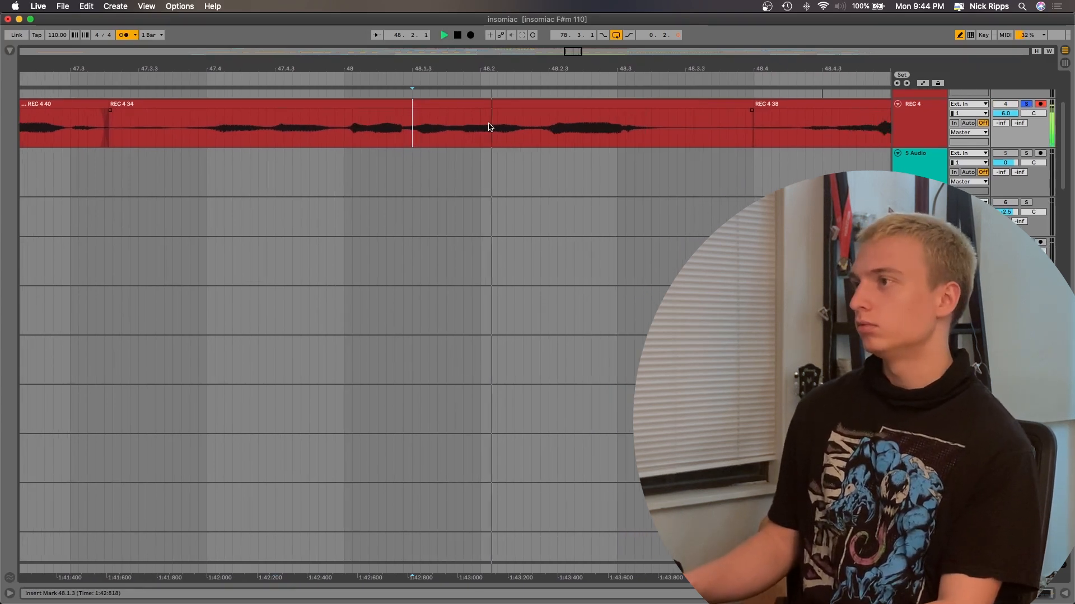
{"action": "left_click", "coordinate": [557, 143]}
{"action": "key", "text": "space"}
Step: Extend the start of the REC 4 38 clip back to 48.3.4 and play from 48.3.3
{"action": "scroll", "coordinate": [548, 168], "scroll_direction": "up", "scroll_amount": 2}
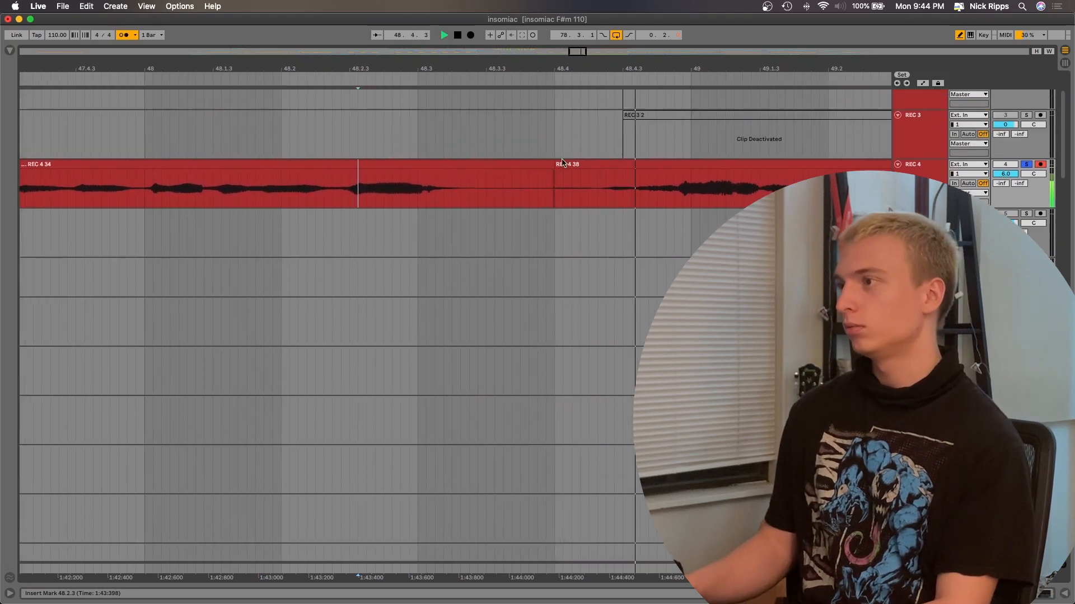
{"action": "left_click_drag", "start_coordinate": [505, 162], "coordinate": [470, 163]}
{"action": "left_click", "coordinate": [445, 190]}
{"action": "key", "text": "space"}
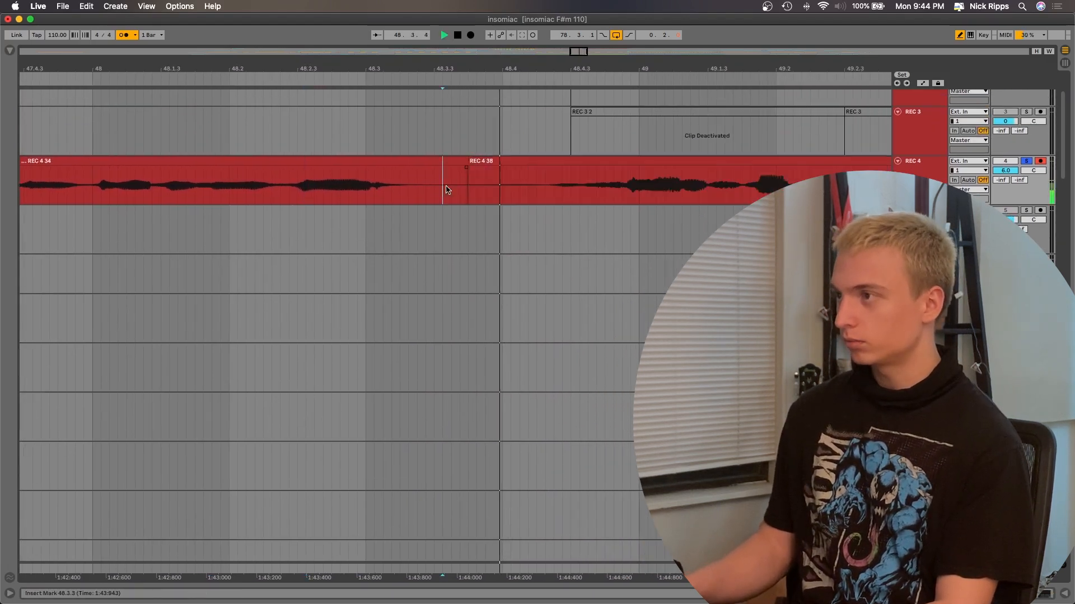
{"action": "scroll", "coordinate": [562, 195], "scroll_direction": "right", "scroll_amount": 4}
{"action": "scroll", "coordinate": [563, 195], "scroll_direction": "right", "scroll_amount": 3}
{"action": "key", "text": "space"}
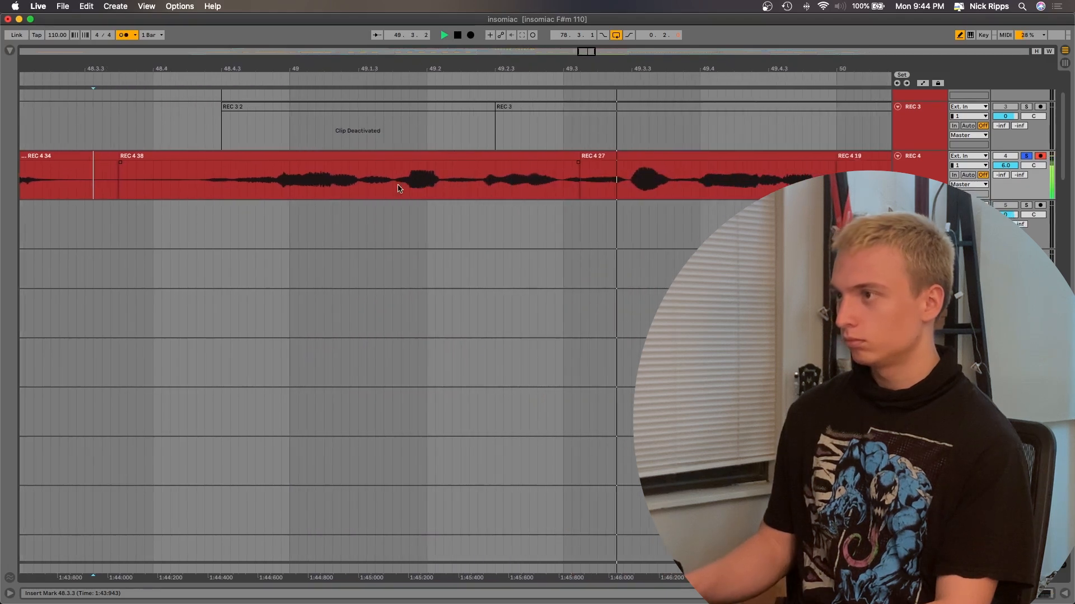
Step: Check the REC 4 38 clip's timing from 49.1.1, nudge the clip slightly later, and play it from 48.4.4
{"action": "left_click", "coordinate": [400, 187]}
{"action": "left_click", "coordinate": [291, 186]}
{"action": "key", "text": "space"}
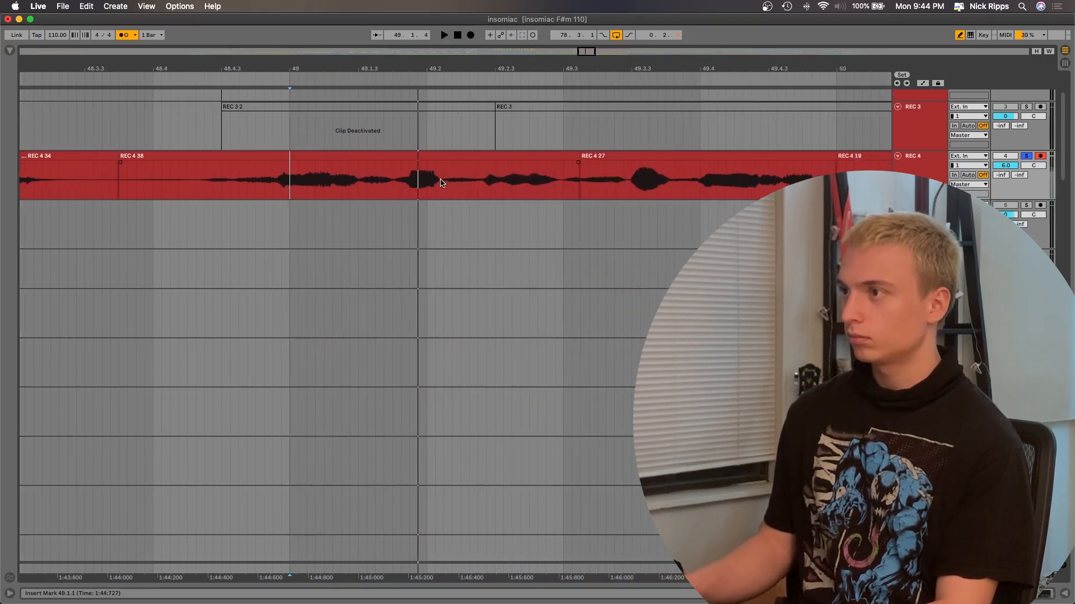
{"action": "key", "text": "space"}
{"action": "key", "text": "space"}
{"action": "left_click", "coordinate": [487, 184]}
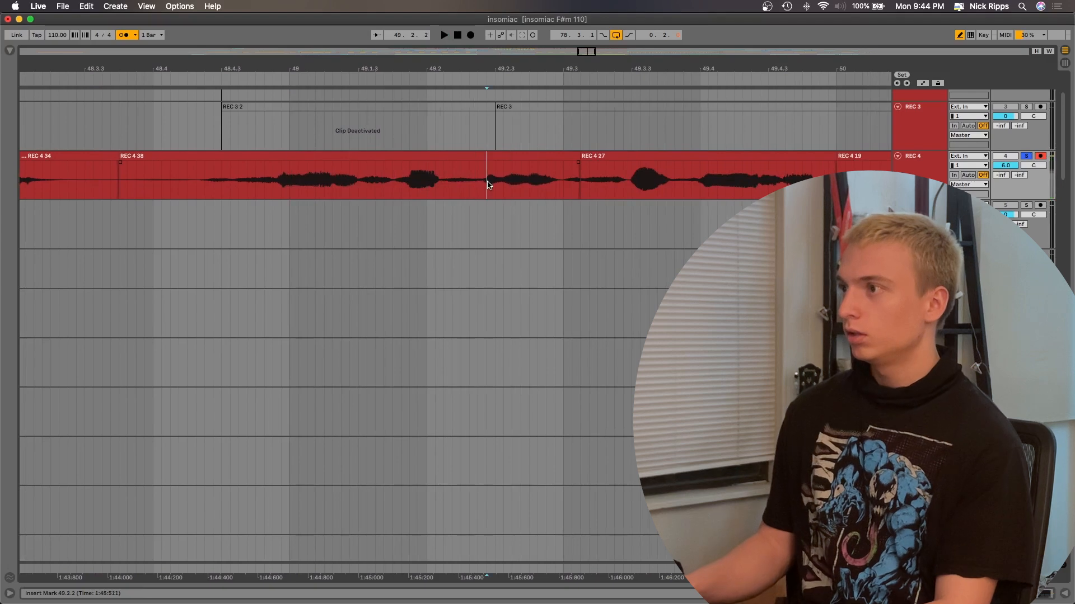
{"action": "right_click", "coordinate": [498, 152]}
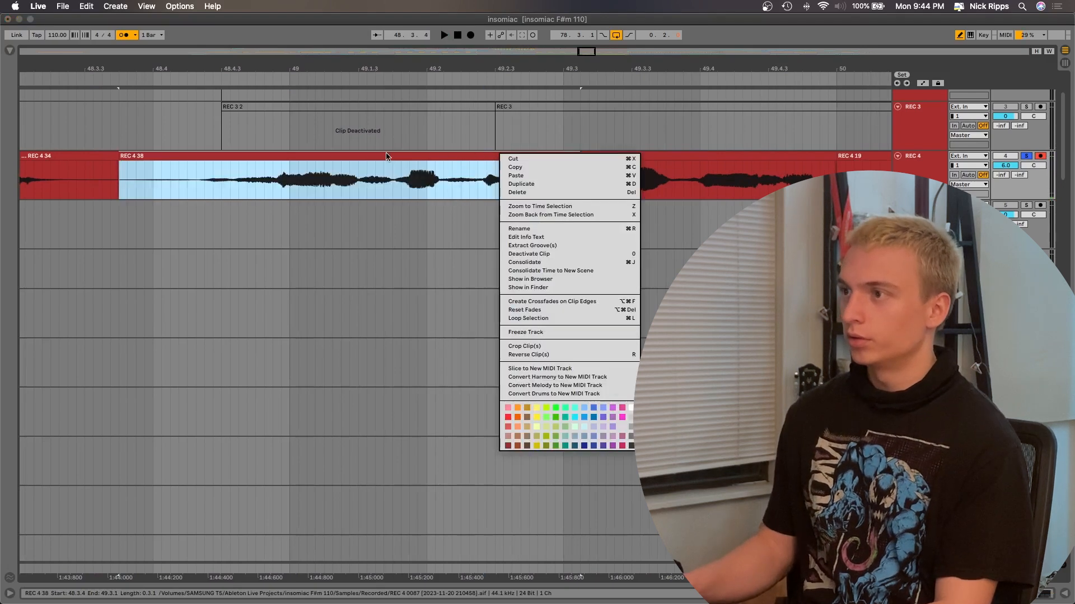
{"action": "left_click", "coordinate": [385, 152]}
{"action": "scroll", "coordinate": [383, 153], "scroll_direction": "up", "scroll_amount": 3}
{"action": "scroll", "coordinate": [344, 153], "scroll_direction": "up", "scroll_amount": 2}
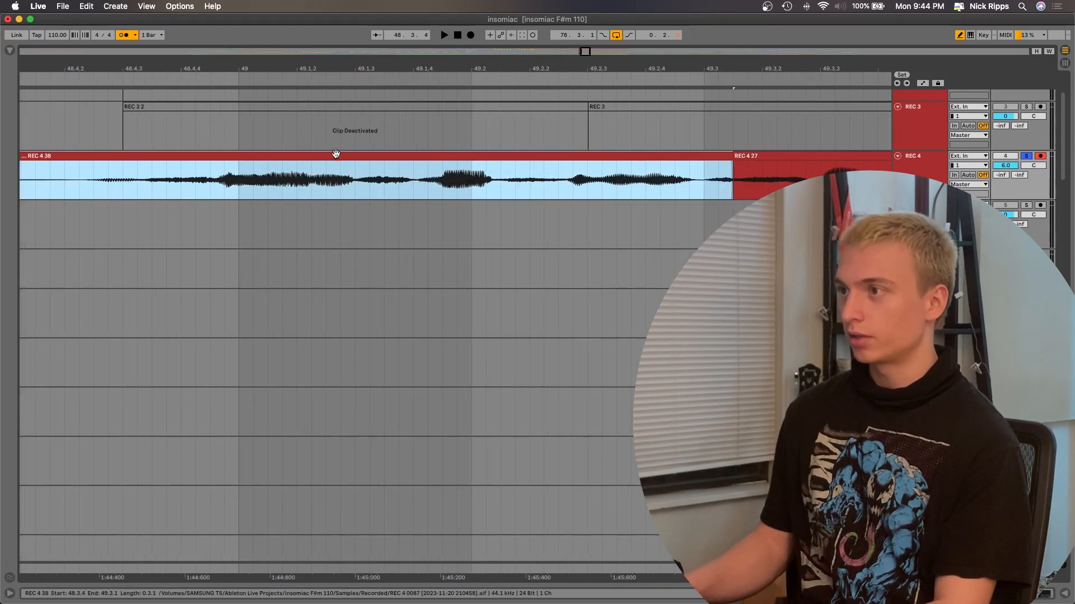
{"action": "left_click", "coordinate": [225, 180]}
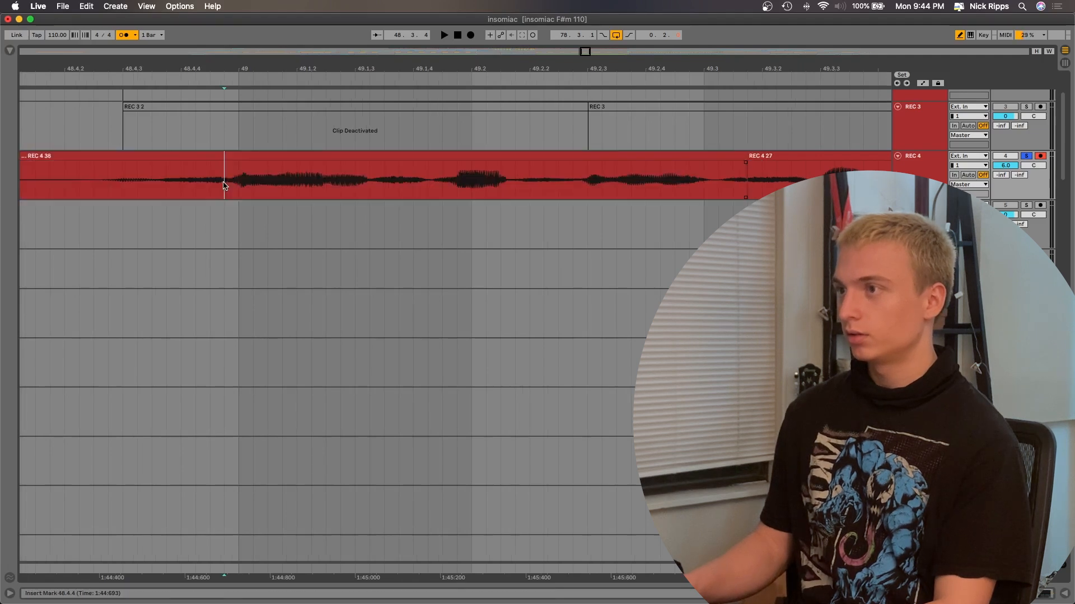
{"action": "scroll", "coordinate": [478, 180], "scroll_direction": "right", "scroll_amount": 1}
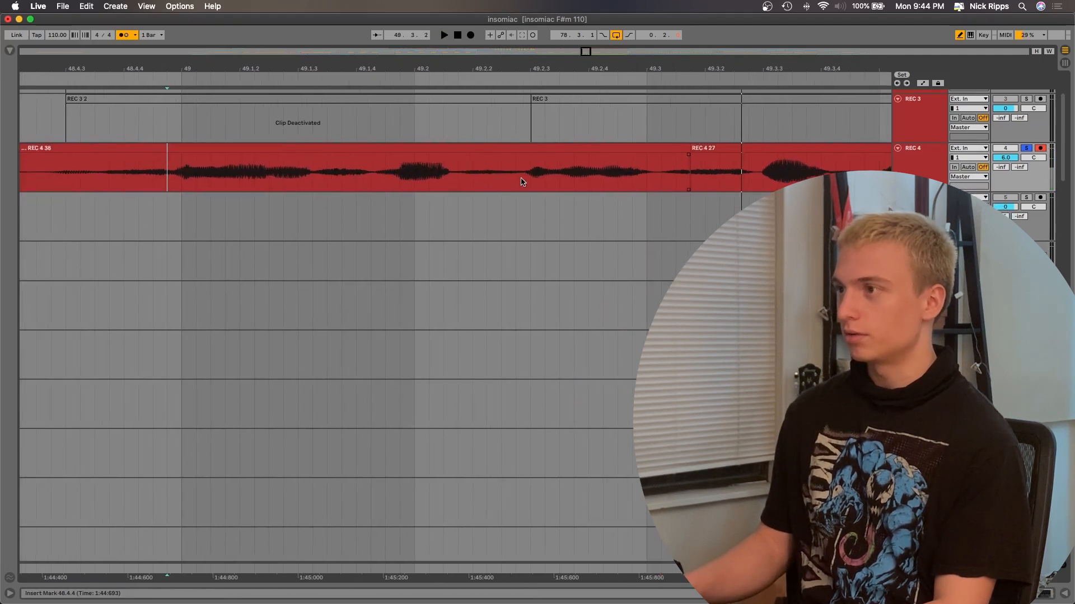
Step: Close the gap between the REC 4 34 and REC 4 38 clips at 48.3.4 and crossfade the join
{"action": "scroll", "coordinate": [521, 182], "scroll_direction": "left", "scroll_amount": 7}
{"action": "left_click_drag", "start_coordinate": [307, 146], "coordinate": [275, 155]}
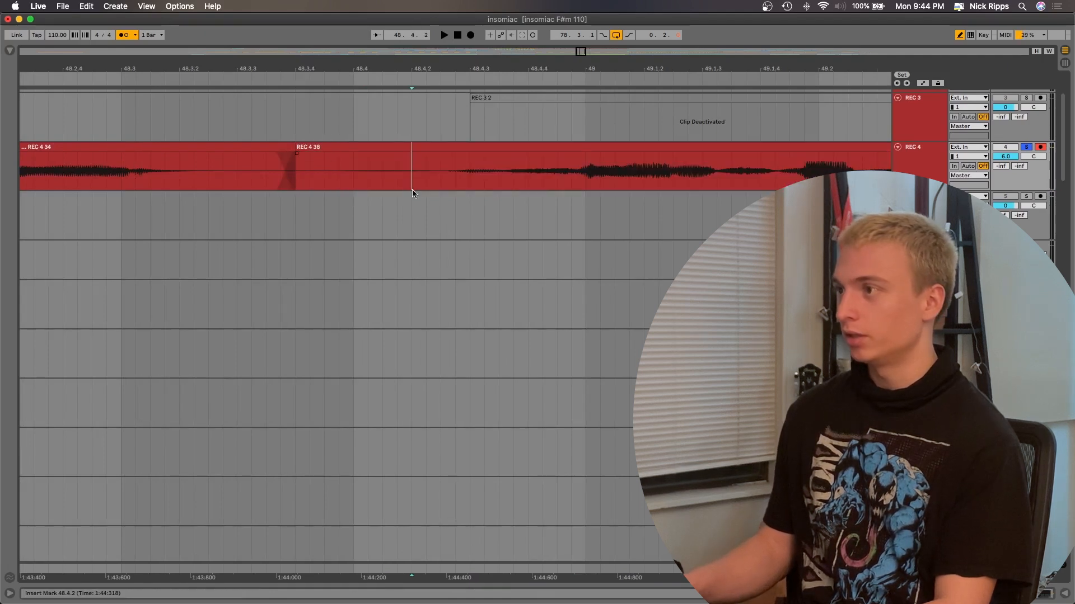
Step: Play from 48.4.2 and check the REC 4 38 clip's timing around 49.1.1 and 49.2.1
{"action": "key", "text": "space"}
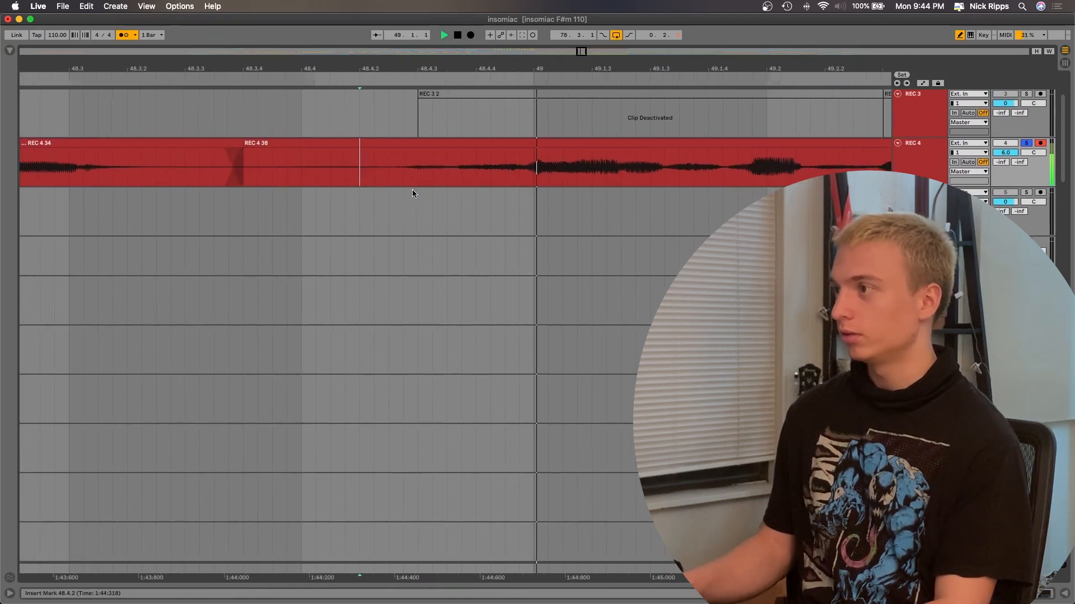
{"action": "left_click", "coordinate": [337, 163]}
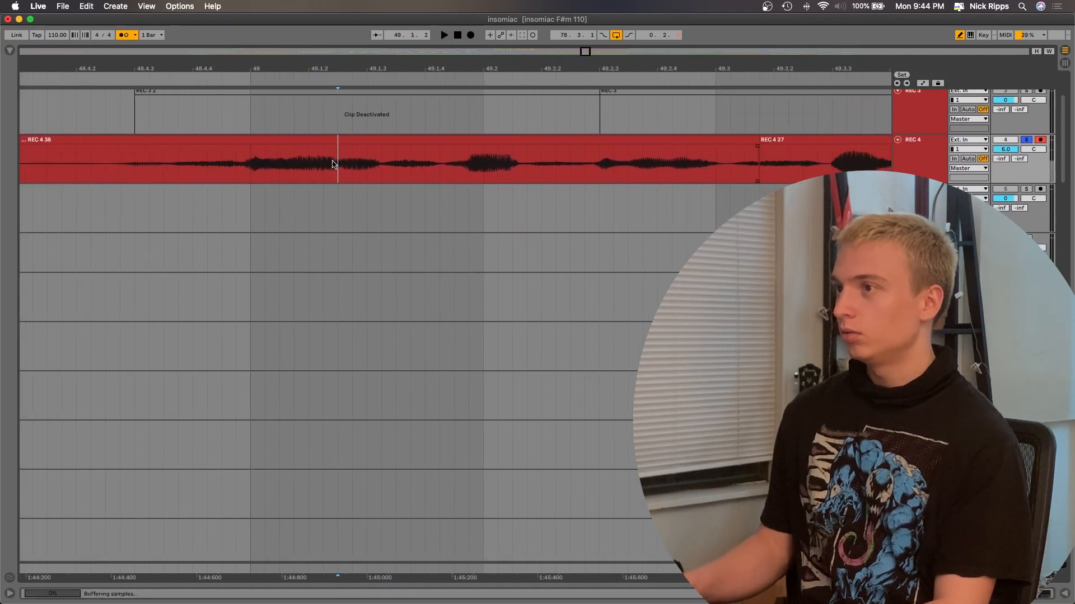
{"action": "left_click_drag", "start_coordinate": [470, 163], "coordinate": [527, 162]}
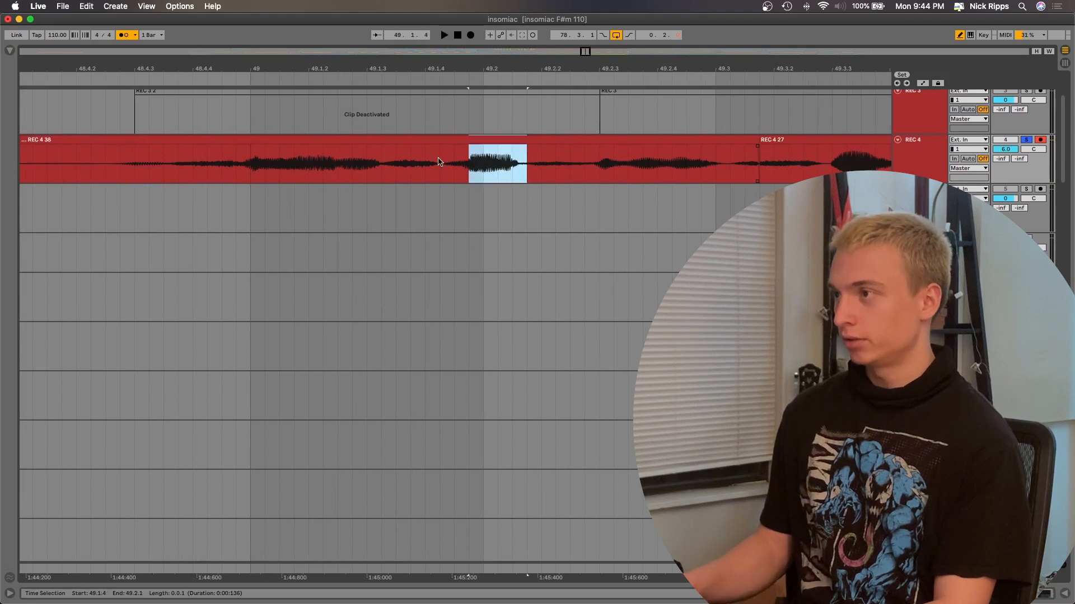
{"action": "scroll", "coordinate": [439, 163], "scroll_direction": "down", "scroll_amount": 5}
{"action": "left_click", "coordinate": [388, 159]}
{"action": "left_click", "coordinate": [353, 159]}
{"action": "left_click", "coordinate": [342, 158]}
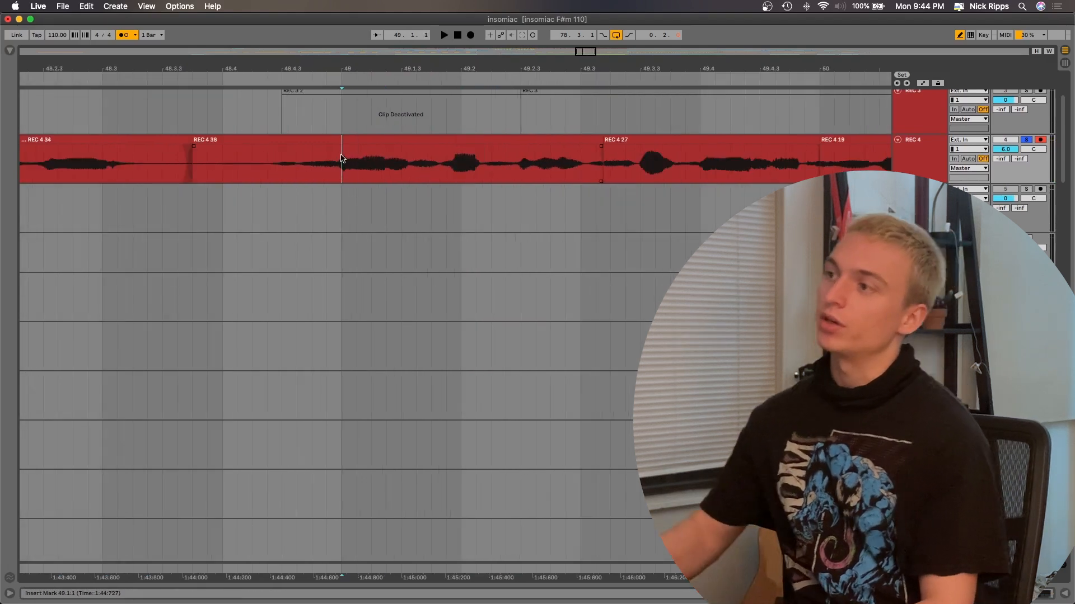
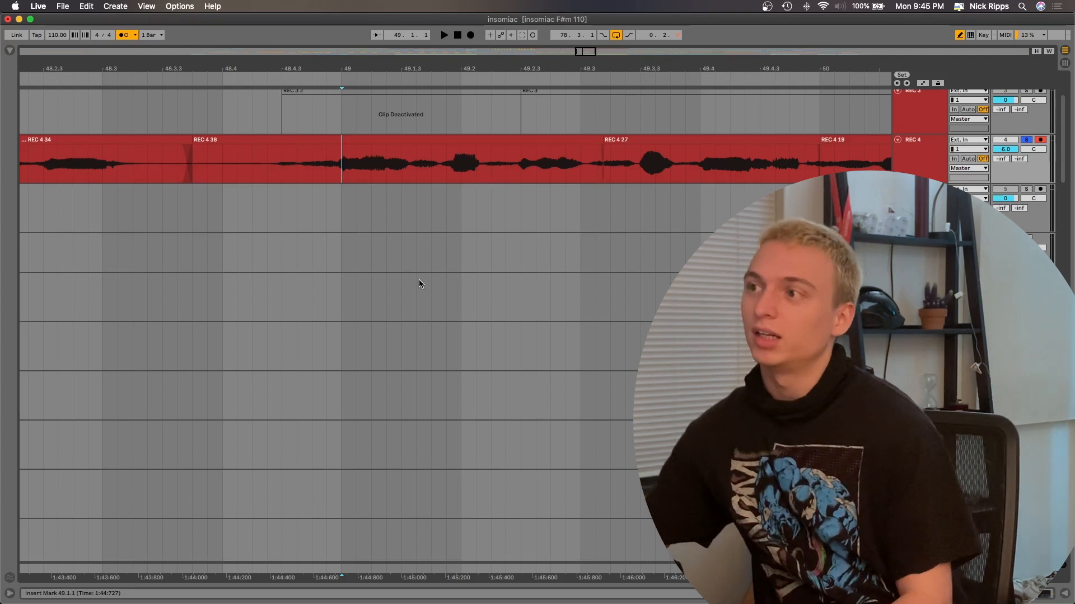
Step: Play from 48.4.3 and crossfade the join between the REC 4 38 and REC 4 27 clips at 49.3.1
{"action": "left_click", "coordinate": [282, 160]}
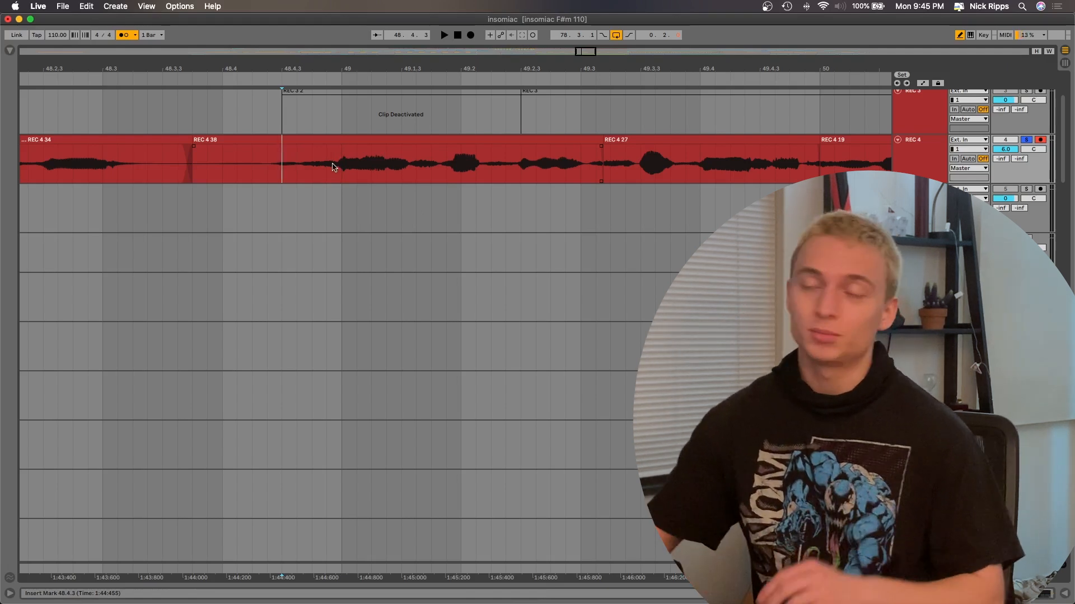
{"action": "key", "text": "space"}
{"action": "key", "text": "minus"}
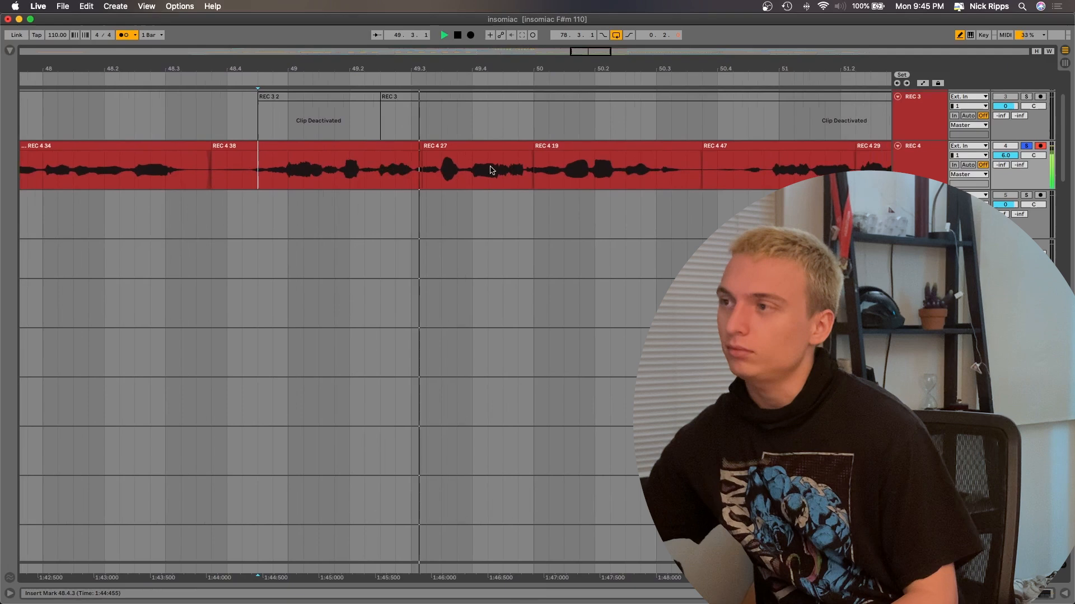
{"action": "key", "text": "plus"}
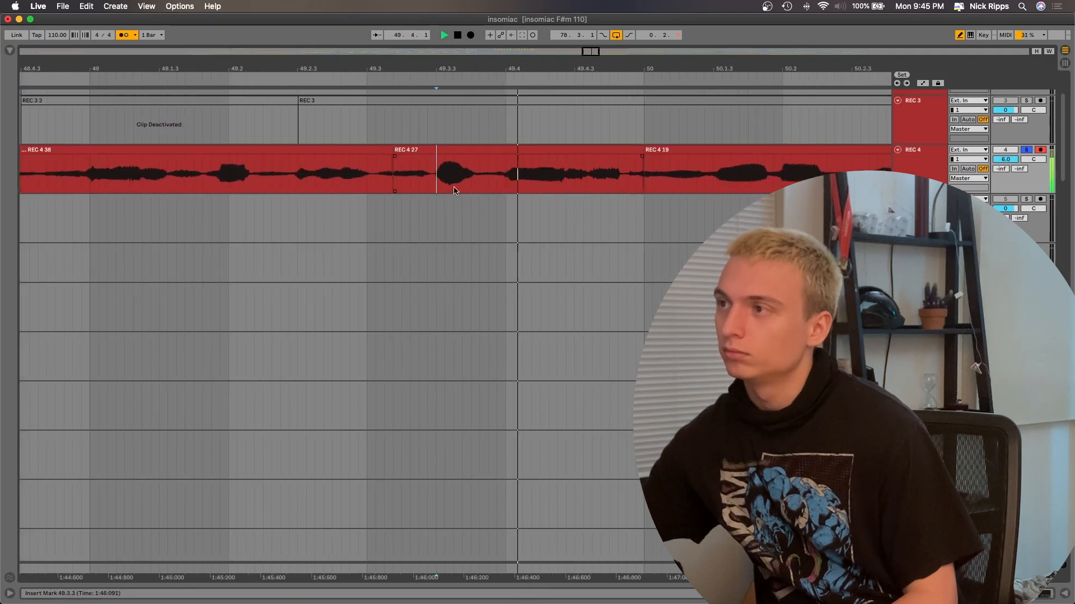
{"action": "key", "text": "space"}
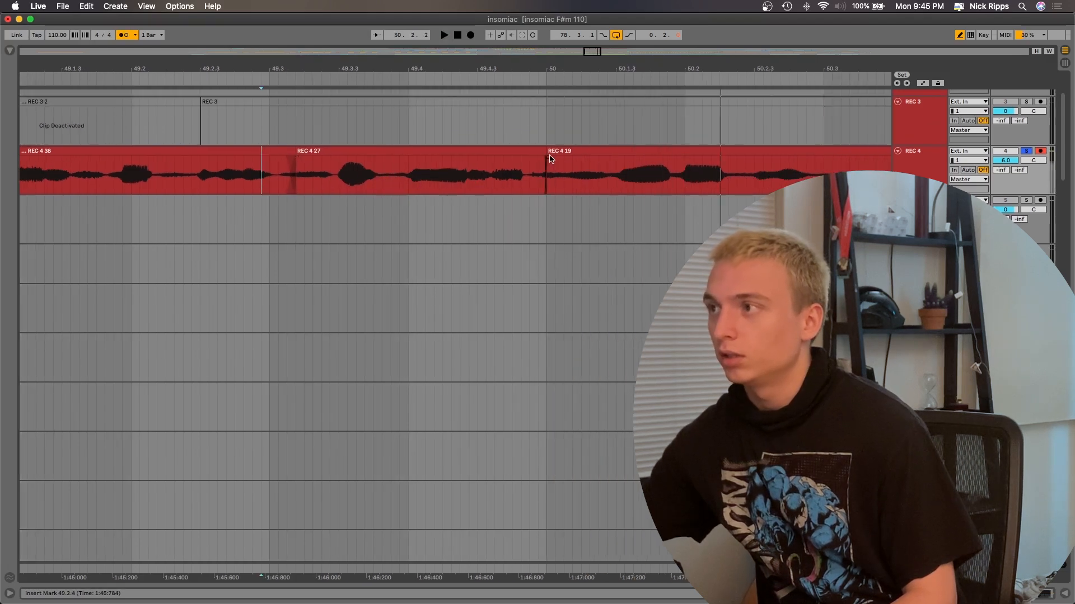
Step: Crossfade the join between the REC 4 27 and REC 4 19 clips near 50.1.1 and play across it
{"action": "left_click", "coordinate": [479, 166]}
{"action": "key", "text": "space"}
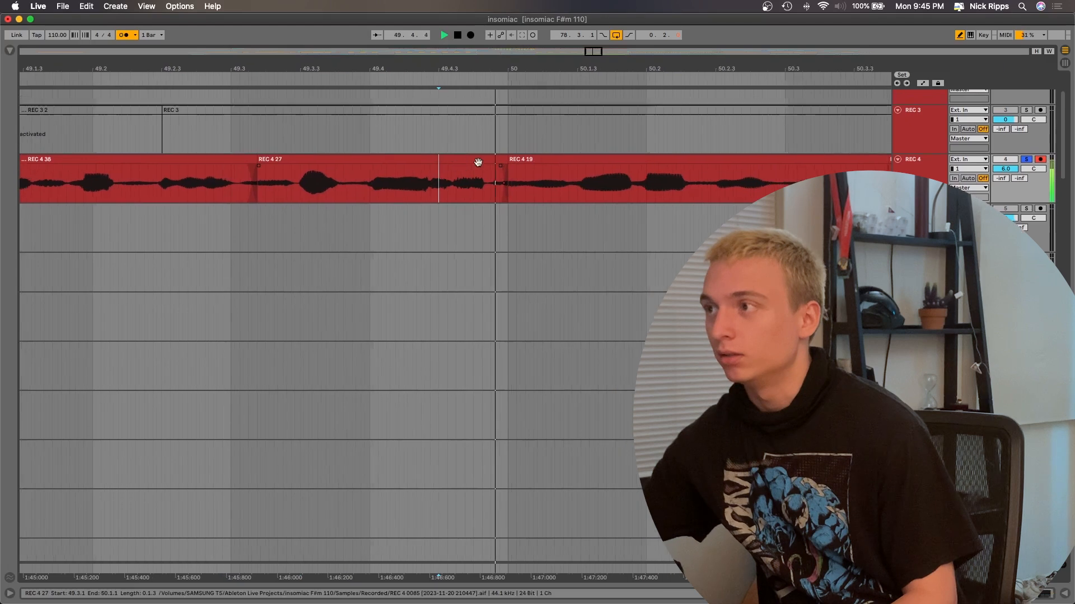
{"action": "key", "text": "space"}
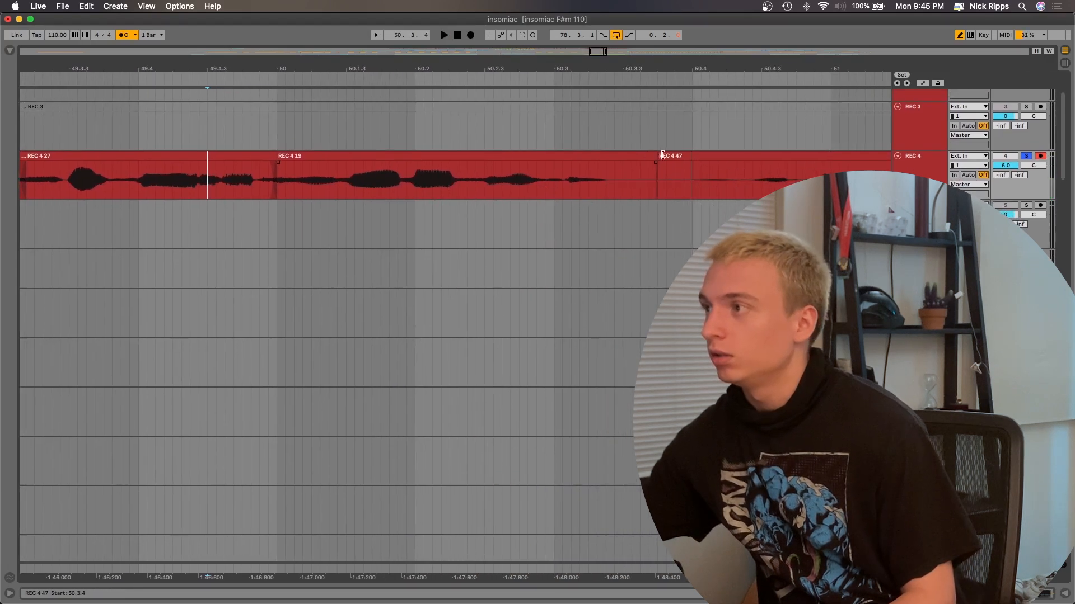
Step: Crossfade the join between the REC 4 19 and REC 4 47 clips at 50.3.4
{"action": "left_click", "coordinate": [651, 167]}
{"action": "left_click", "coordinate": [555, 175]}
{"action": "scroll", "coordinate": [319, 157], "scroll_direction": "up", "scroll_amount": 1}
{"action": "scroll", "coordinate": [319, 157], "scroll_direction": "left", "scroll_amount": 1}
{"action": "scroll", "coordinate": [319, 157], "scroll_direction": "left", "scroll_amount": 1}
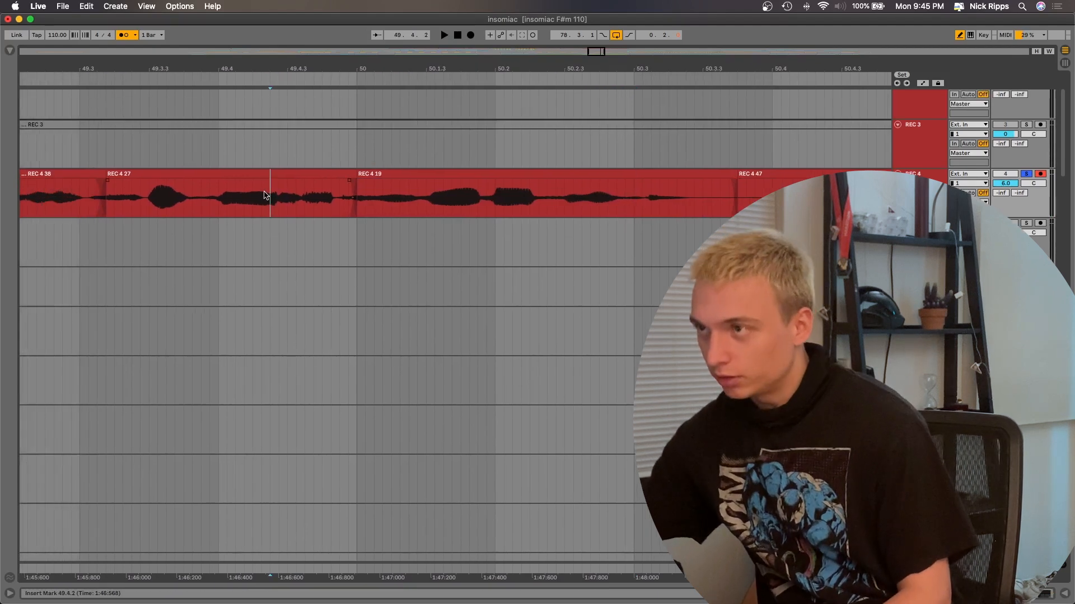
Step: Play the crossfaded takes from 49.3.1 into the REC 4 47 clip
{"action": "left_click", "coordinate": [97, 188]}
{"action": "key", "text": "space"}
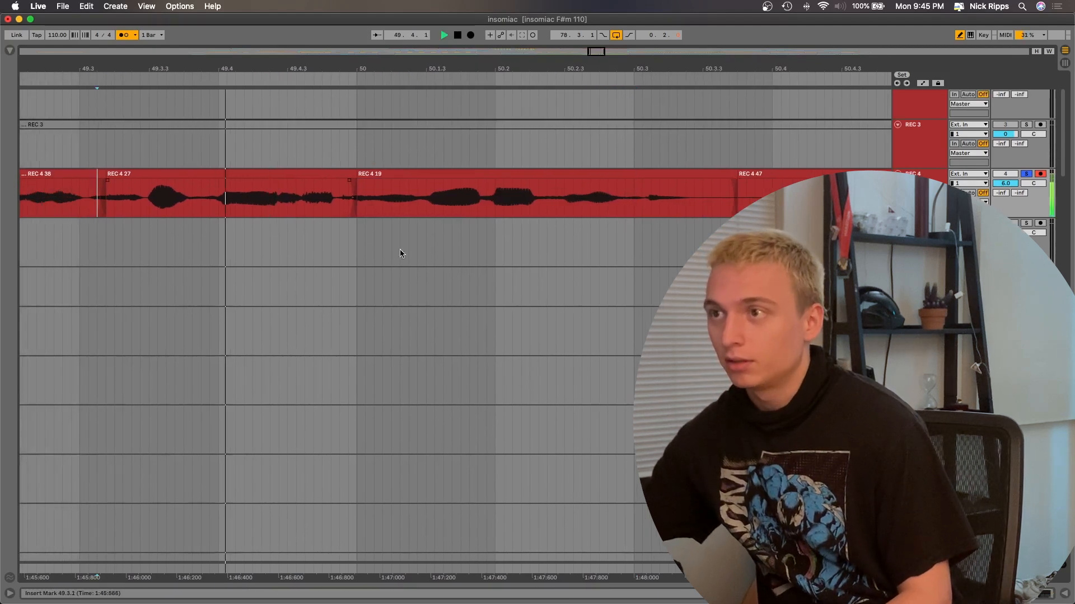
{"action": "scroll", "coordinate": [513, 262], "scroll_direction": "up", "scroll_amount": 1}
{"action": "scroll", "coordinate": [514, 262], "scroll_direction": "right", "scroll_amount": 1}
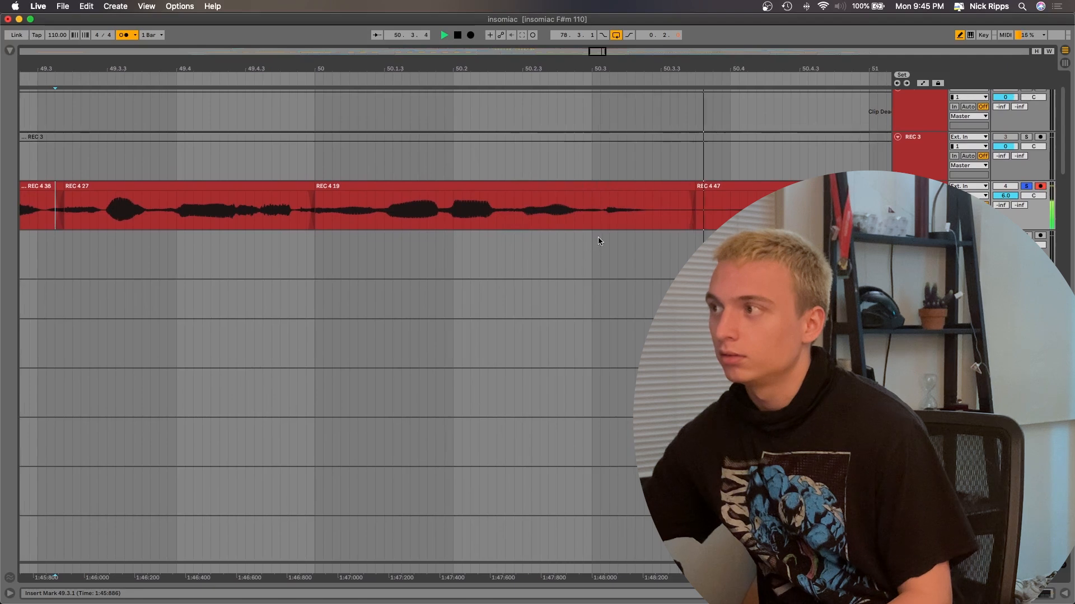
{"action": "scroll", "coordinate": [597, 240], "scroll_direction": "right", "scroll_amount": 4}
{"action": "scroll", "coordinate": [597, 240], "scroll_direction": "up", "scroll_amount": 1}
{"action": "key", "text": "space"}
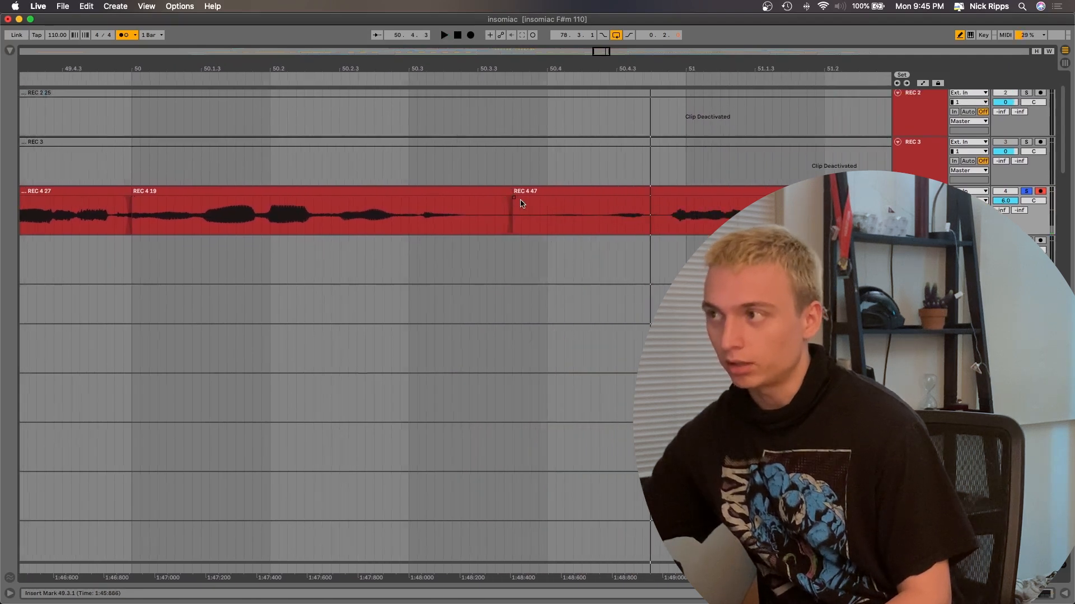
Step: Play the REC 4 47 clip from 50.4.1 and again from 50.4.4
{"action": "scroll", "coordinate": [521, 204], "scroll_direction": "right", "scroll_amount": 3}
{"action": "scroll", "coordinate": [521, 204], "scroll_direction": "down", "scroll_amount": 1}
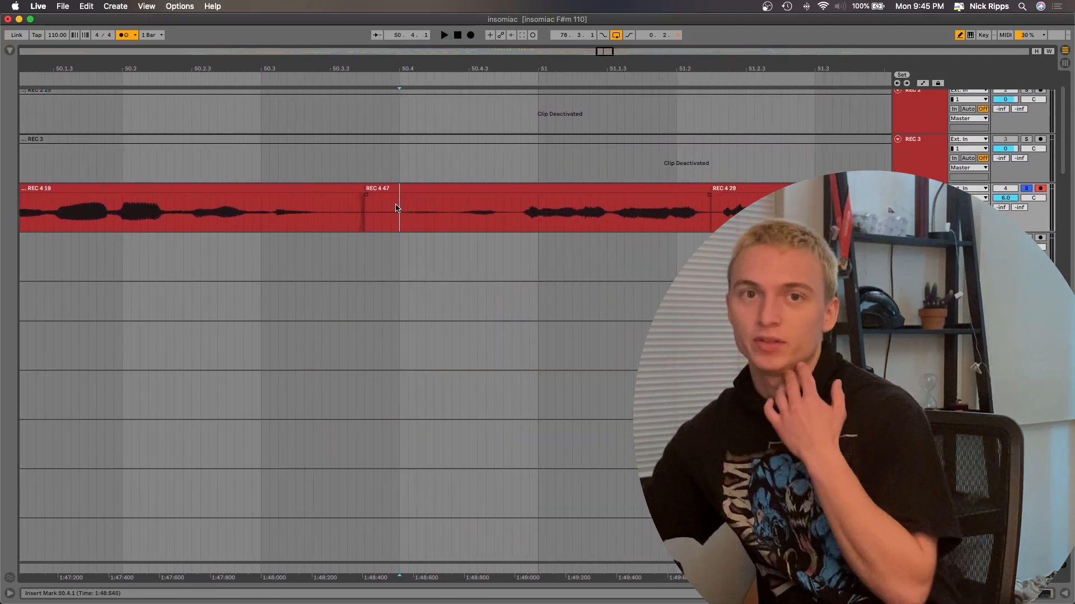
{"action": "scroll", "coordinate": [386, 236], "scroll_direction": "right", "scroll_amount": 1}
{"action": "key", "text": "space"}
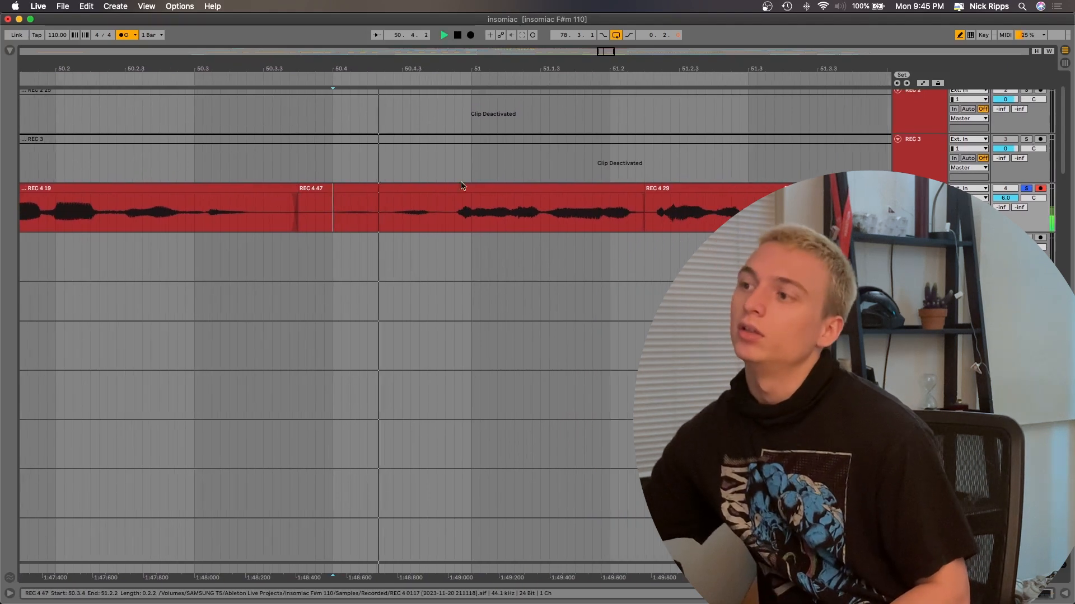
{"action": "key", "text": "space"}
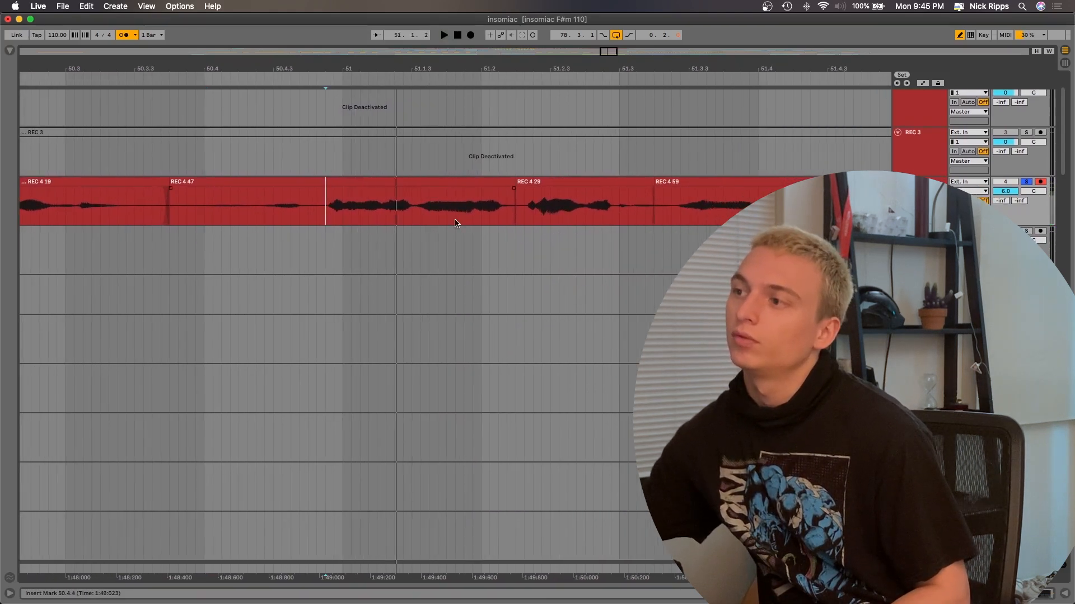
Step: Nudge the REC 4 29 clip slightly later, play from 51.2.1, and extend its start back to 51.2.2 to close the gap
{"action": "left_click", "coordinate": [564, 200]}
{"action": "key", "text": "space"}
{"action": "scroll", "coordinate": [532, 191], "scroll_direction": "up", "scroll_amount": 3}
{"action": "left_click", "coordinate": [537, 182]}
{"action": "left_click_drag", "start_coordinate": [556, 185], "coordinate": [567, 185]}
{"action": "left_click", "coordinate": [485, 199]}
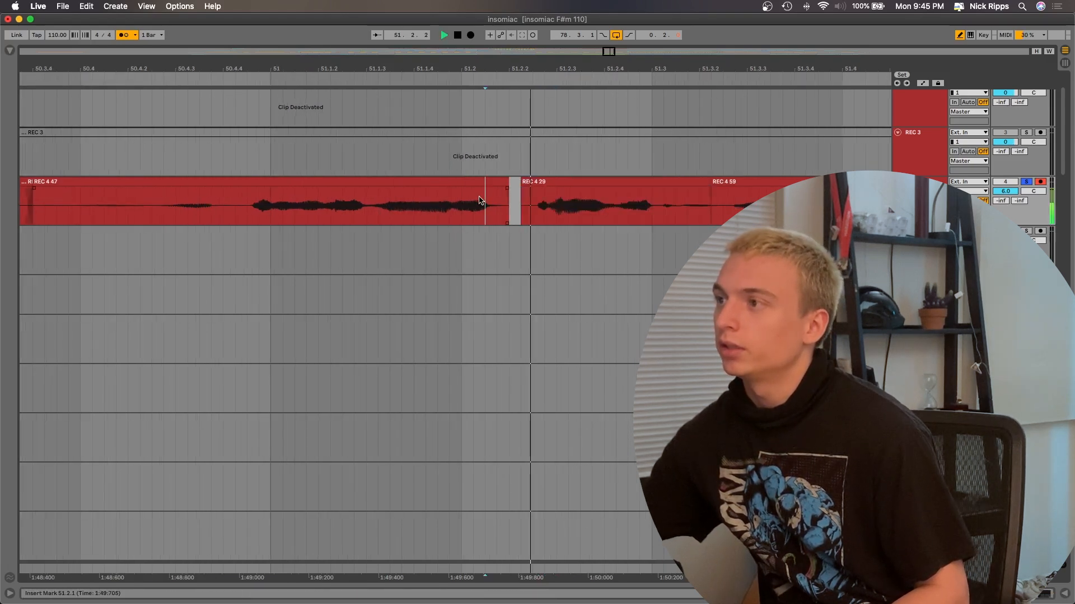
{"action": "left_click_drag", "start_coordinate": [521, 182], "coordinate": [509, 182]}
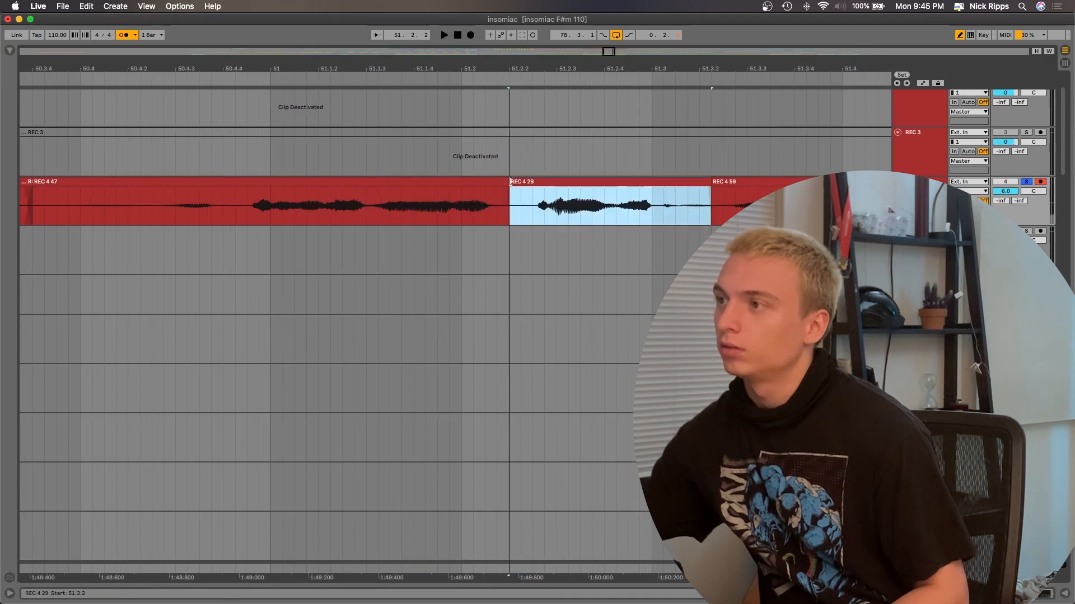
{"action": "left_click", "coordinate": [502, 181], "text": "shift"}
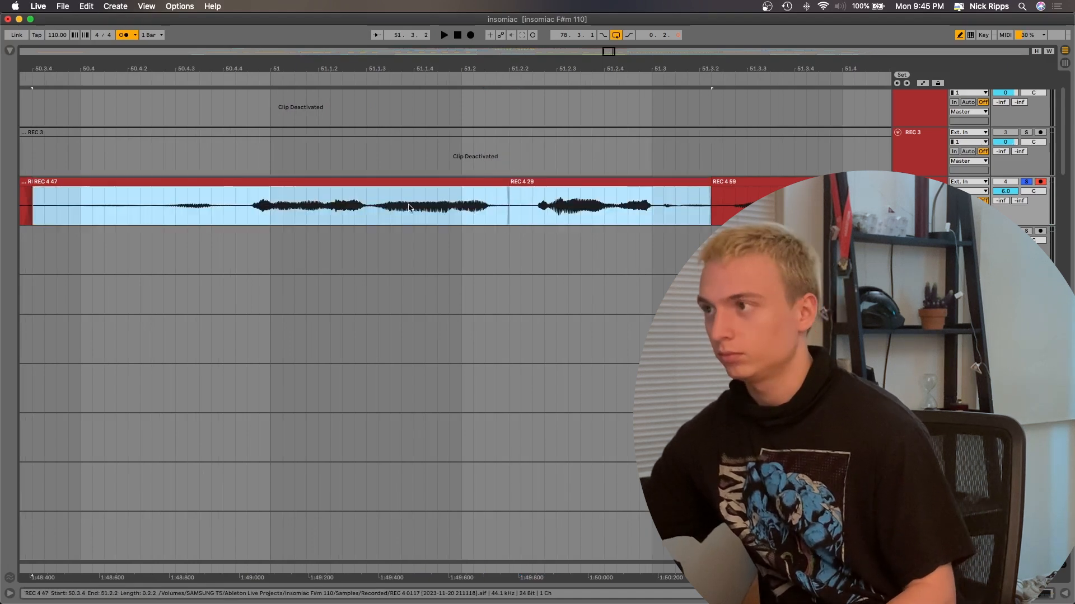
Step: Play the REC 4 47 clip repeatedly from 50.4.3 and 50.4.4 to check its timing against the grid
{"action": "left_click", "coordinate": [250, 211]}
{"action": "key", "text": "space"}
{"action": "key", "text": "space"}
{"action": "left_click", "coordinate": [176, 211]}
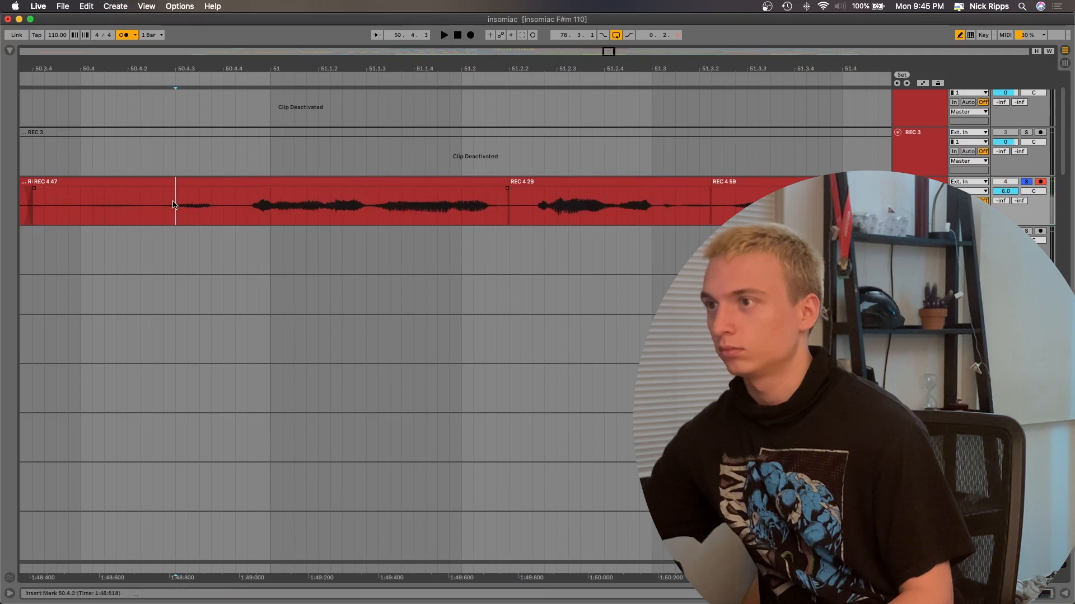
{"action": "key", "text": "space"}
{"action": "key", "text": "space"}
{"action": "key", "text": "space"}
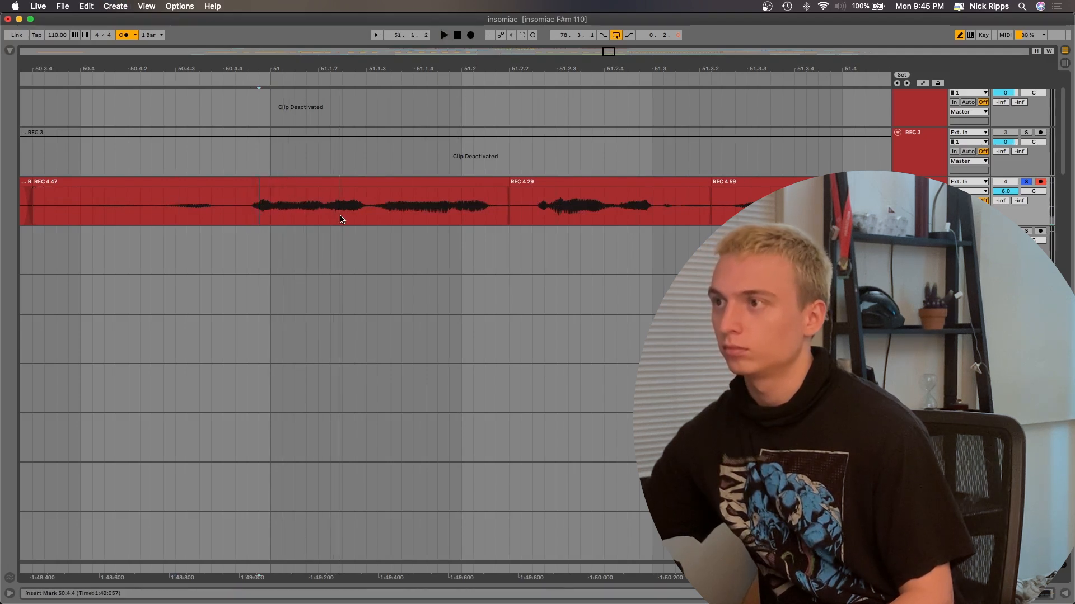
{"action": "key", "text": "space"}
{"action": "key", "text": "space"}
Step: Try splitting the REC 4 47 clip near 51.1.3 and moving its first part slightly later
{"action": "key", "text": "super+e"}
{"action": "left_click", "coordinate": [308, 182]}
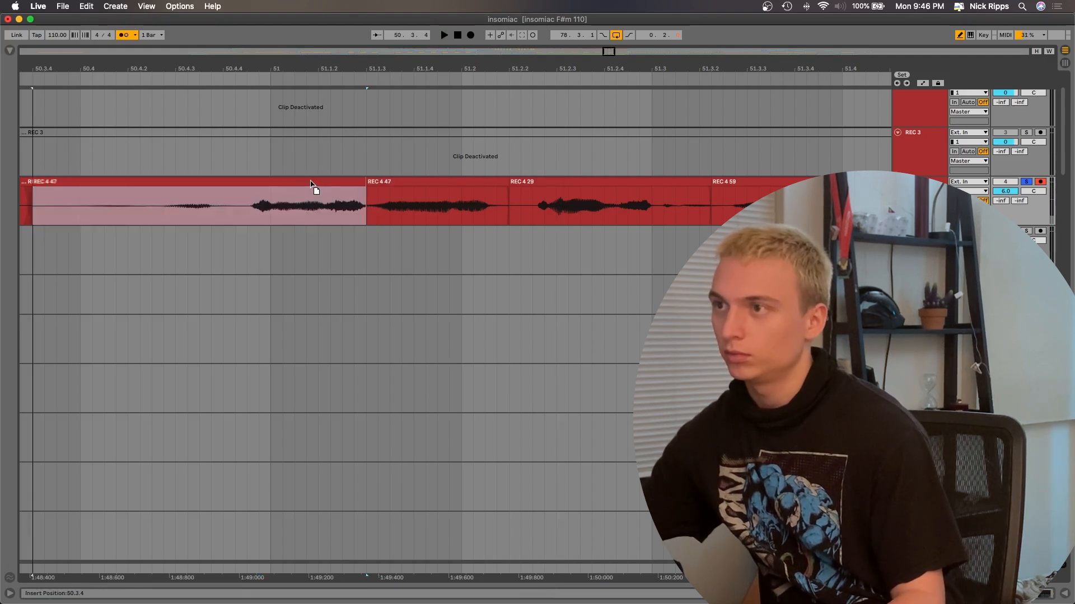
{"action": "left_click", "coordinate": [175, 204]}
{"action": "key", "text": "plus"}
{"action": "key", "text": "plus"}
{"action": "left_click_drag", "start_coordinate": [257, 183], "coordinate": [273, 185]}
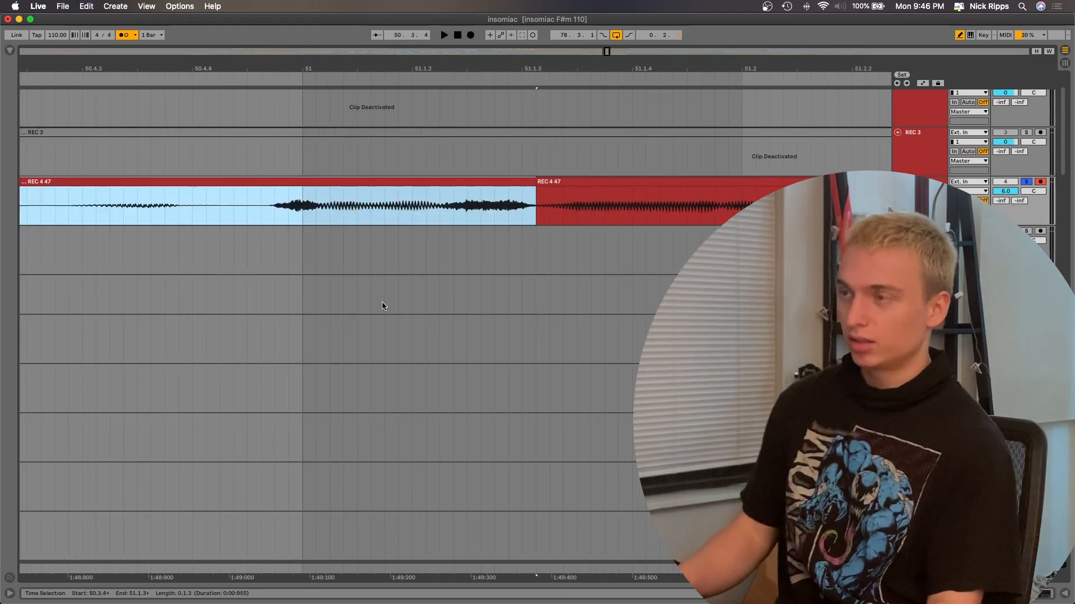
{"action": "key", "text": "super+z"}
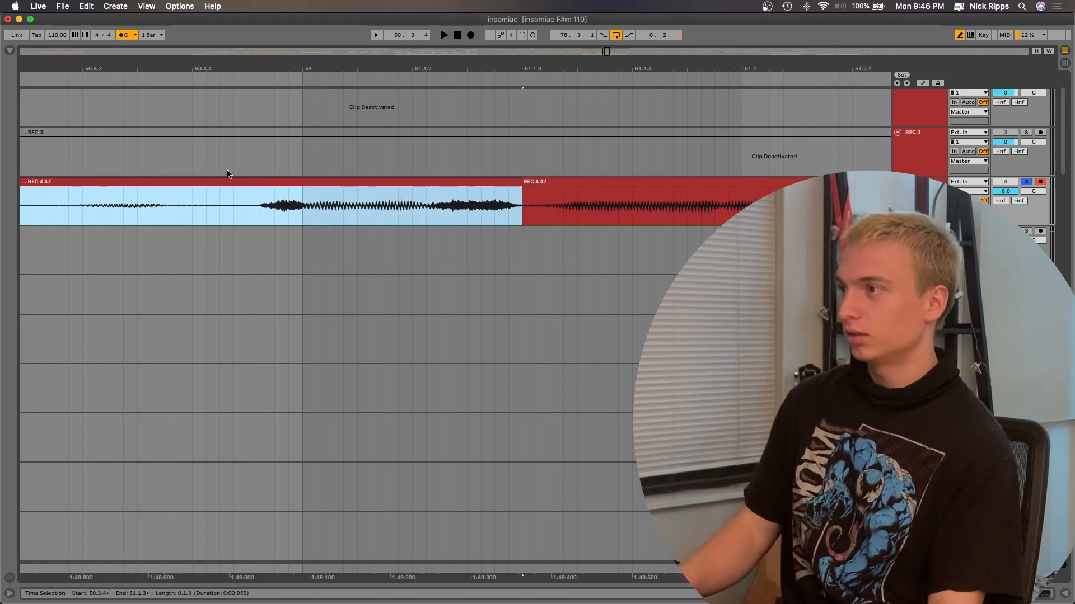
{"action": "key", "text": "super+z"}
Step: Play the transition from the REC 4 19 clip into REC 4 47 at 50.3.4
{"action": "scroll", "coordinate": [196, 189], "scroll_direction": "down", "scroll_amount": 5}
{"action": "left_click", "coordinate": [104, 199]}
{"action": "left_click_drag", "start_coordinate": [32, 204], "coordinate": [23, 204]}
{"action": "key", "text": "space"}
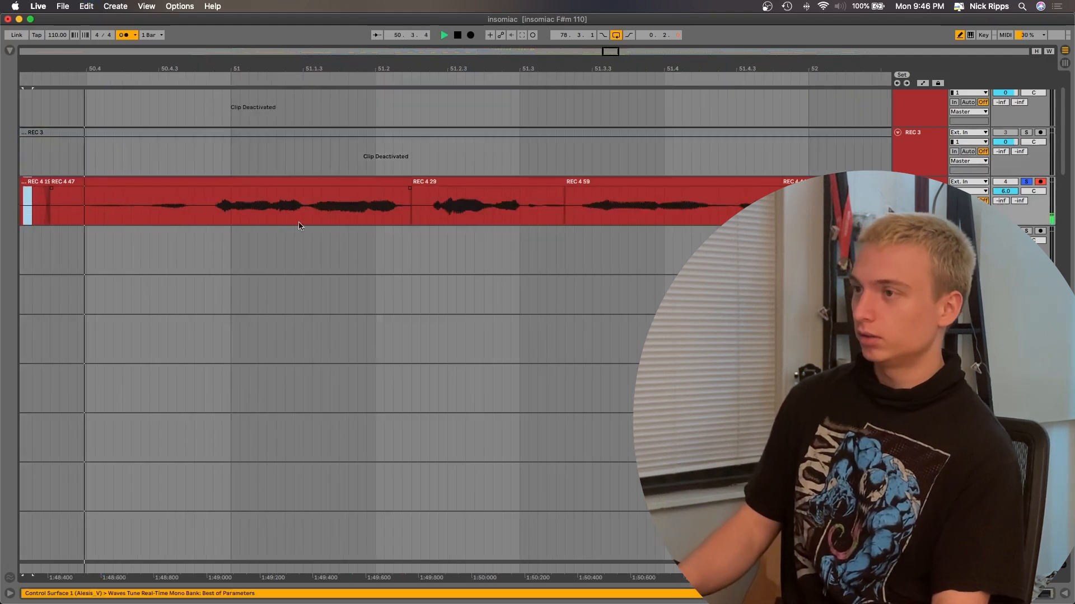
{"action": "key", "text": "space"}
Step: Examine the onset of the REC 4 29 clip and play it from 51.2.2
{"action": "left_click", "coordinate": [314, 183]}
{"action": "left_click", "coordinate": [447, 207]}
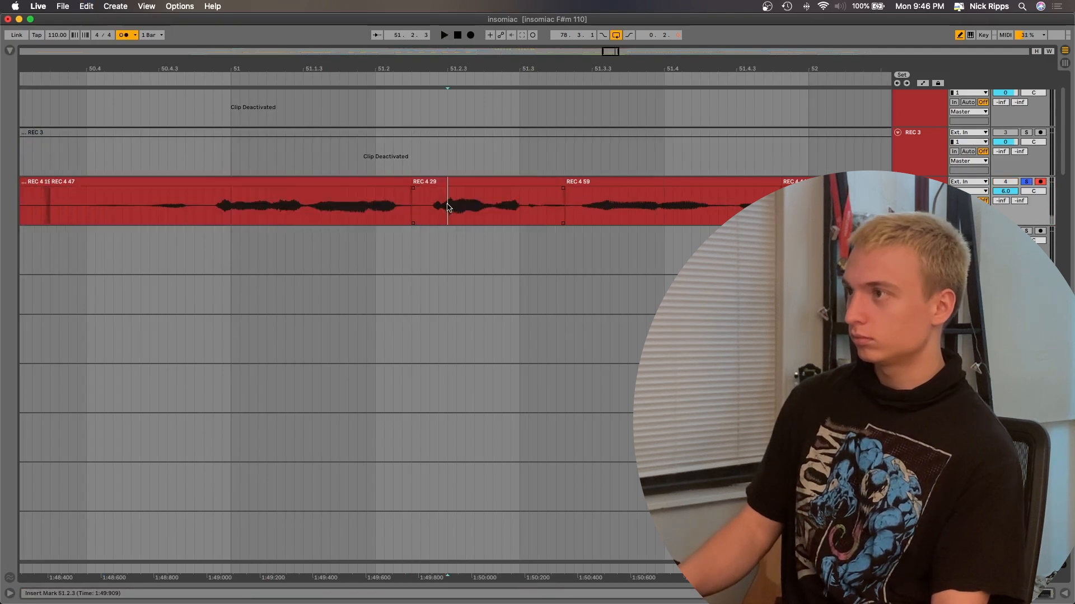
{"action": "scroll", "coordinate": [448, 218], "scroll_direction": "up", "scroll_amount": 4}
{"action": "left_click_drag", "start_coordinate": [424, 205], "coordinate": [416, 206]}
{"action": "key", "text": "space"}
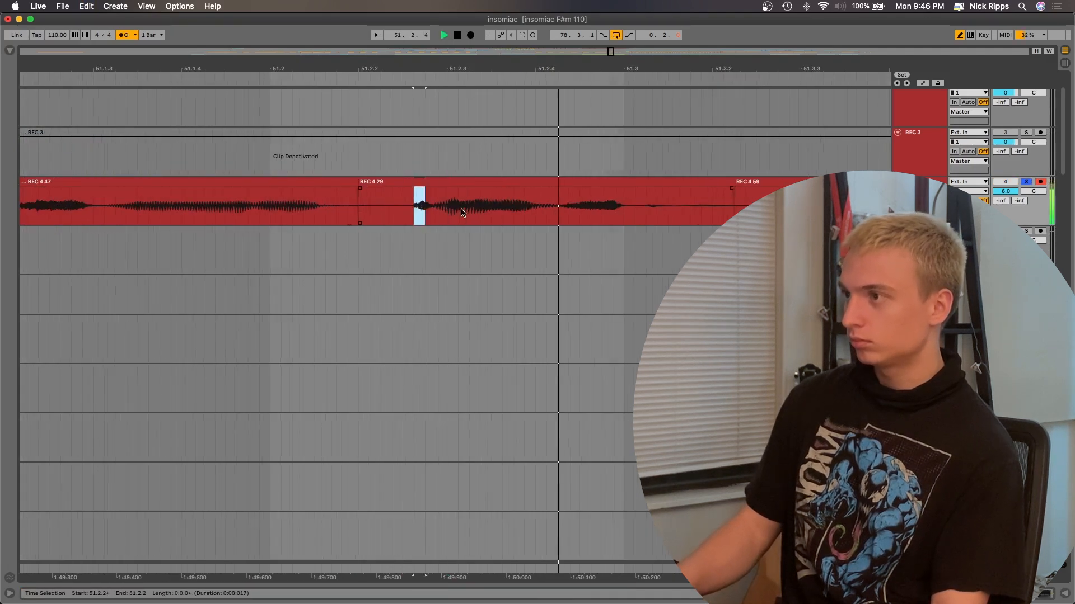
{"action": "scroll", "coordinate": [463, 211], "scroll_direction": "down", "scroll_amount": 5}
{"action": "key", "text": "space"}
Step: Undo and restore the REC 4 29 clip's nudge to compare its timing
{"action": "left_click", "coordinate": [492, 208]}
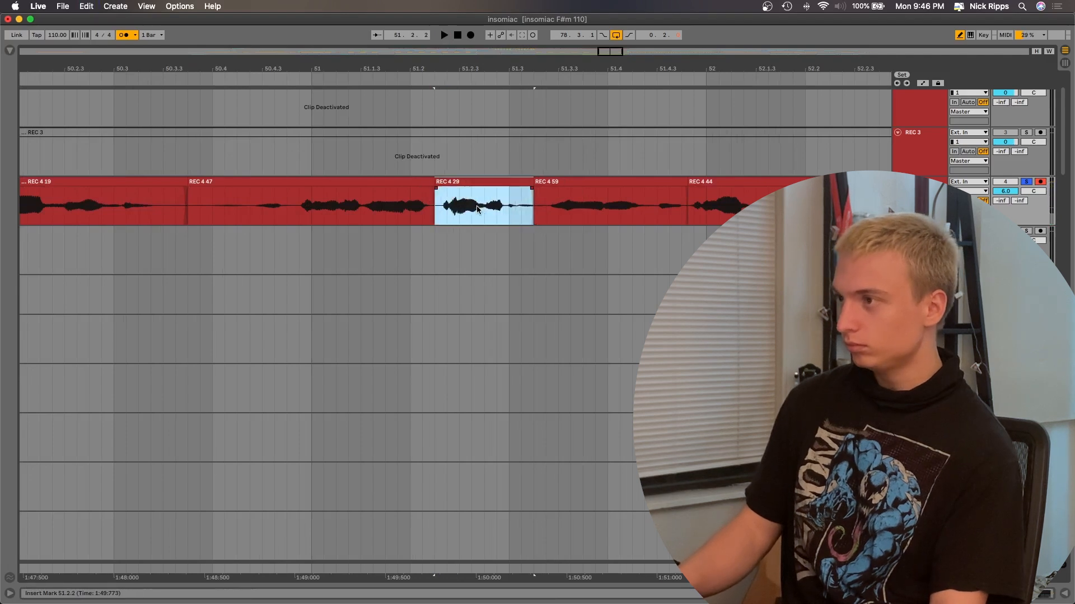
{"action": "scroll", "coordinate": [487, 211], "scroll_direction": "up", "scroll_amount": 3}
{"action": "left_click", "coordinate": [435, 206]}
{"action": "left_click", "coordinate": [419, 206]}
{"action": "key", "text": "super+z"}
{"action": "key", "text": "super+z"}
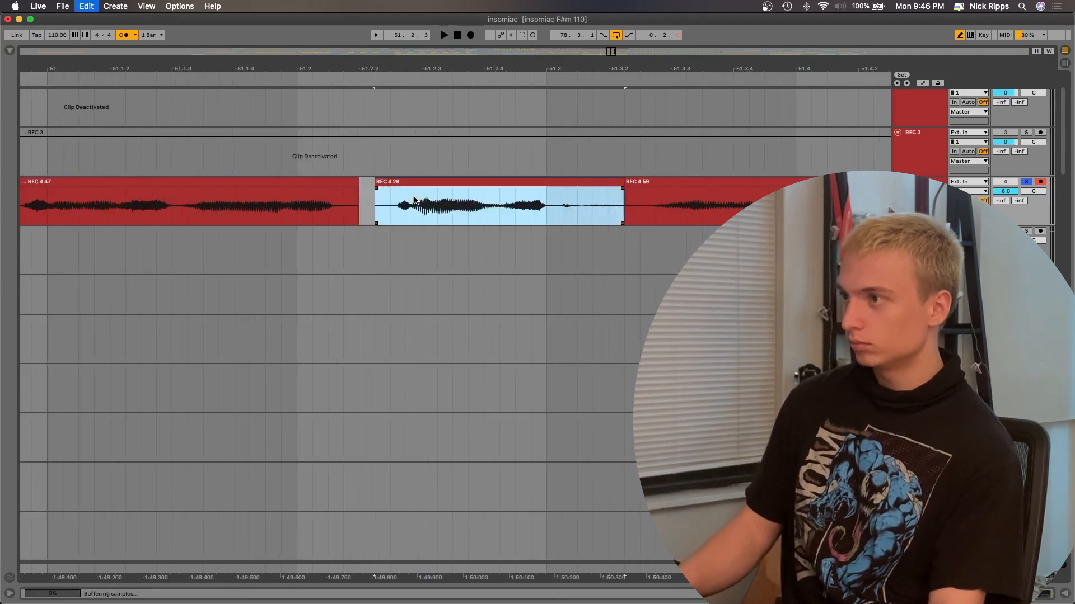
Step: Play from 51.2.1 through the REC 4 29 clip and into REC 4 59
{"action": "left_click", "coordinate": [347, 202]}
{"action": "scroll", "coordinate": [458, 207], "scroll_direction": "down", "scroll_amount": 3}
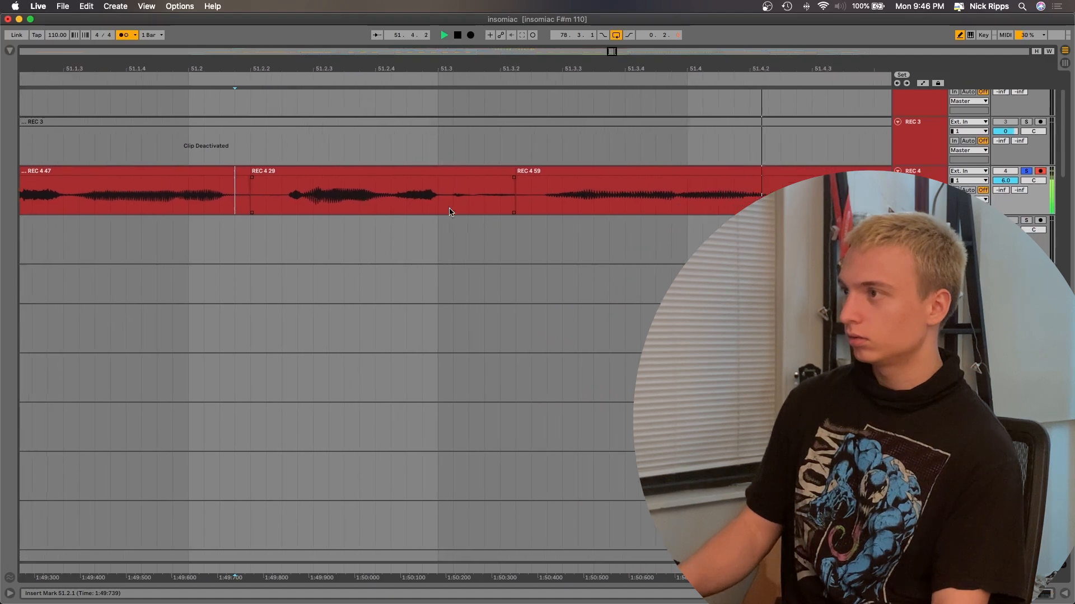
{"action": "scroll", "coordinate": [504, 194], "scroll_direction": "up", "scroll_amount": 4}
{"action": "key", "text": "space"}
Step: Move the join between the REC 4 29 and REC 4 59 clips back to just after 51.3.1, crossfade it, and play from 51.2.4
{"action": "mouse_move", "coordinate": [420, 170]}
{"action": "left_mouse_down"}
{"action": "mouse_move", "coordinate": [432, 170]}
{"action": "mouse_move", "coordinate": [295, 174]}
{"action": "left_mouse_up"}
{"action": "left_click", "coordinate": [307, 195]}
{"action": "left_click", "coordinate": [215, 201]}
{"action": "key", "text": "space"}
{"action": "key", "text": "space"}
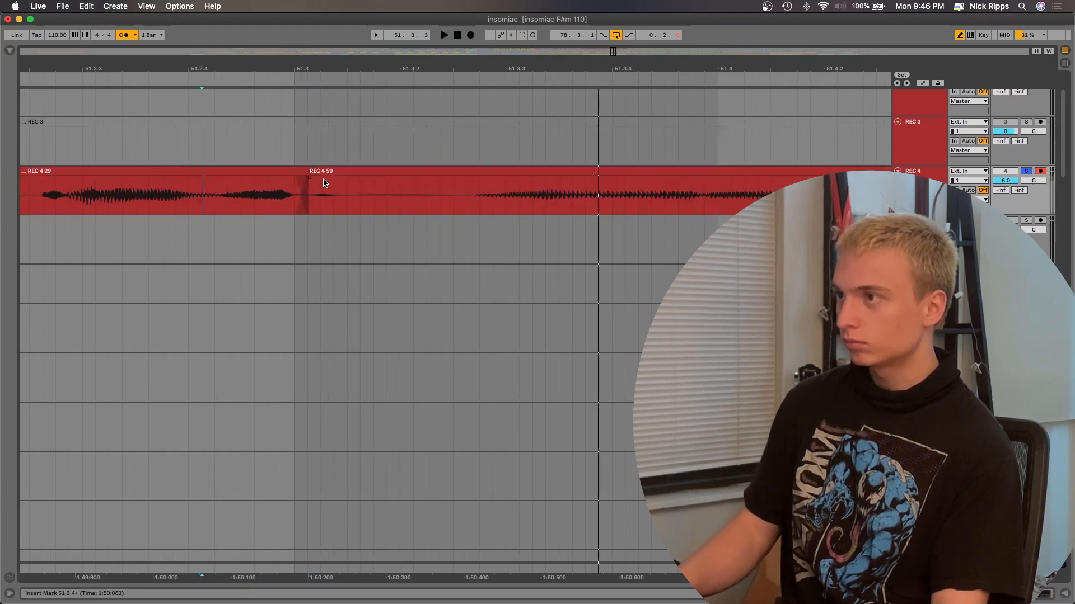
Step: Shift the crossfaded join between REC 4 29 and REC 4 59 later in stages to just past 51.3.2, playing from 51.2.4 between moves
{"action": "left_click_drag", "start_coordinate": [293, 179], "coordinate": [372, 179]}
{"action": "left_click", "coordinate": [269, 185]}
{"action": "key", "text": "space"}
{"action": "key", "text": "space"}
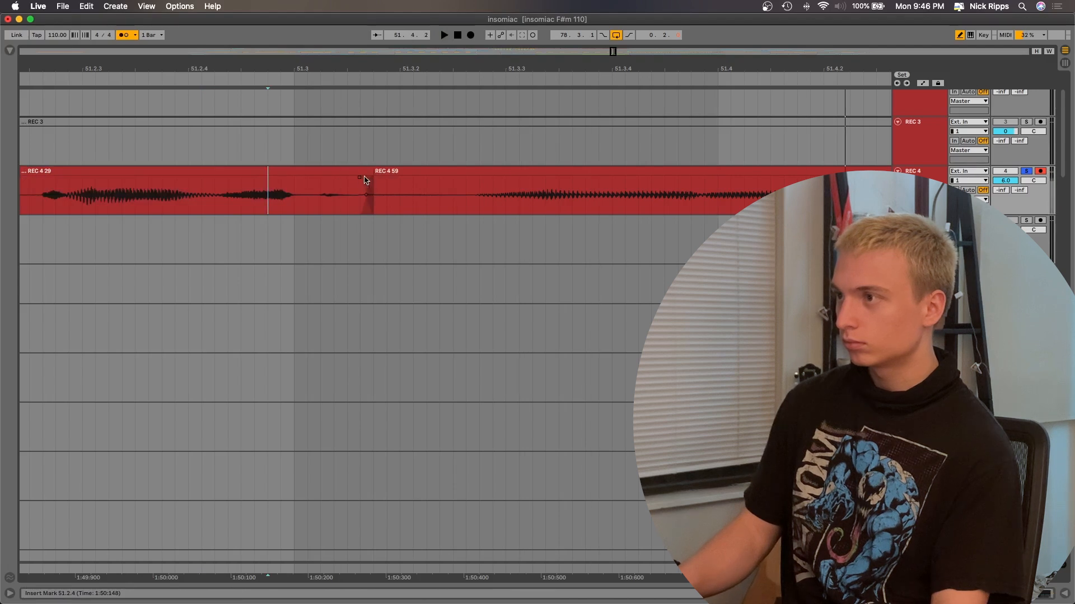
{"action": "left_click_drag", "start_coordinate": [367, 169], "coordinate": [465, 171]}
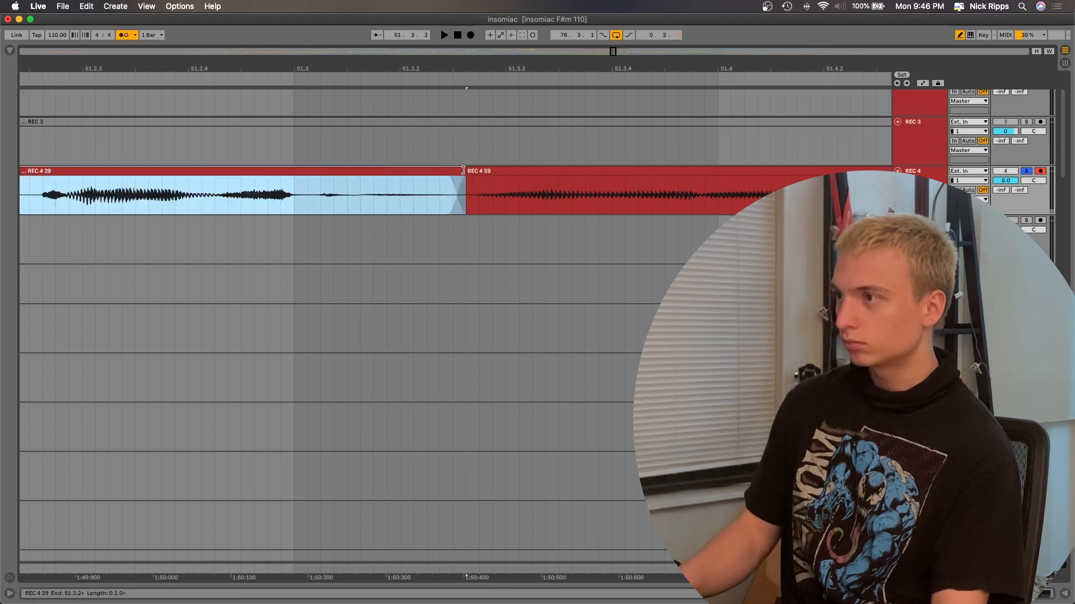
Step: Play the crossfaded join between REC 4 29 and REC 4 59 from before 51.3 and again from 51.3.2
{"action": "left_click", "coordinate": [229, 196]}
{"action": "key", "text": "space"}
{"action": "key", "text": "space"}
{"action": "scroll", "coordinate": [510, 201], "scroll_direction": "down", "scroll_amount": 5}
{"action": "left_click", "coordinate": [471, 197]}
{"action": "left_click", "coordinate": [496, 199]}
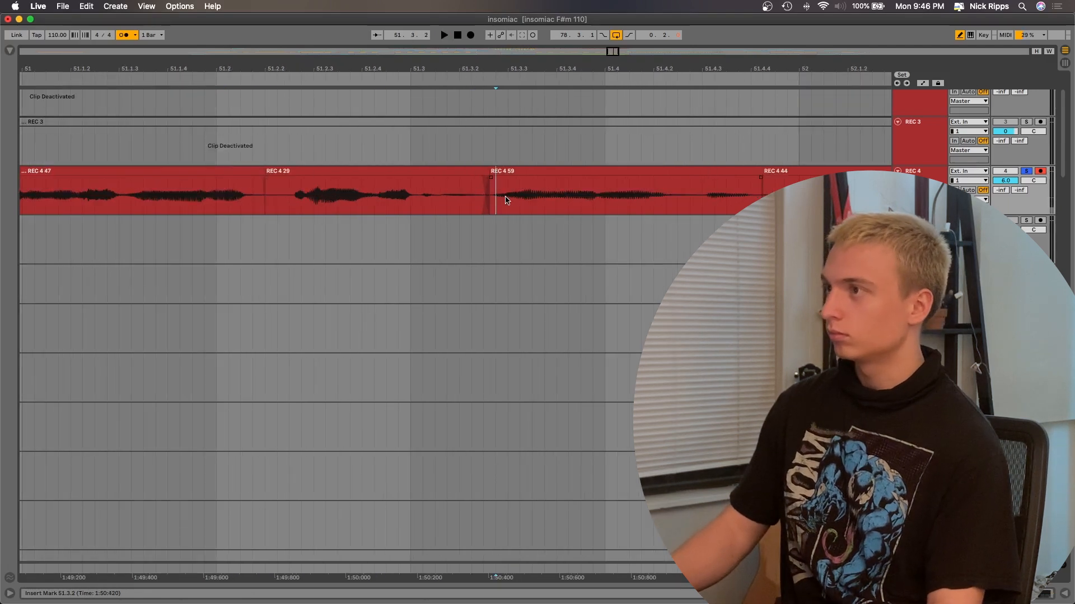
{"action": "scroll", "coordinate": [559, 219], "scroll_direction": "right", "scroll_amount": 3}
{"action": "key", "text": "space"}
Step: Play from 51.4.3 through the end of REC 4 59 and into the REC 4 44 clip
{"action": "left_click", "coordinate": [576, 183]}
{"action": "left_click", "coordinate": [566, 184]}
{"action": "key", "text": "space"}
{"action": "scroll", "coordinate": [648, 194], "scroll_direction": "right", "scroll_amount": 4}
{"action": "key", "text": "space"}
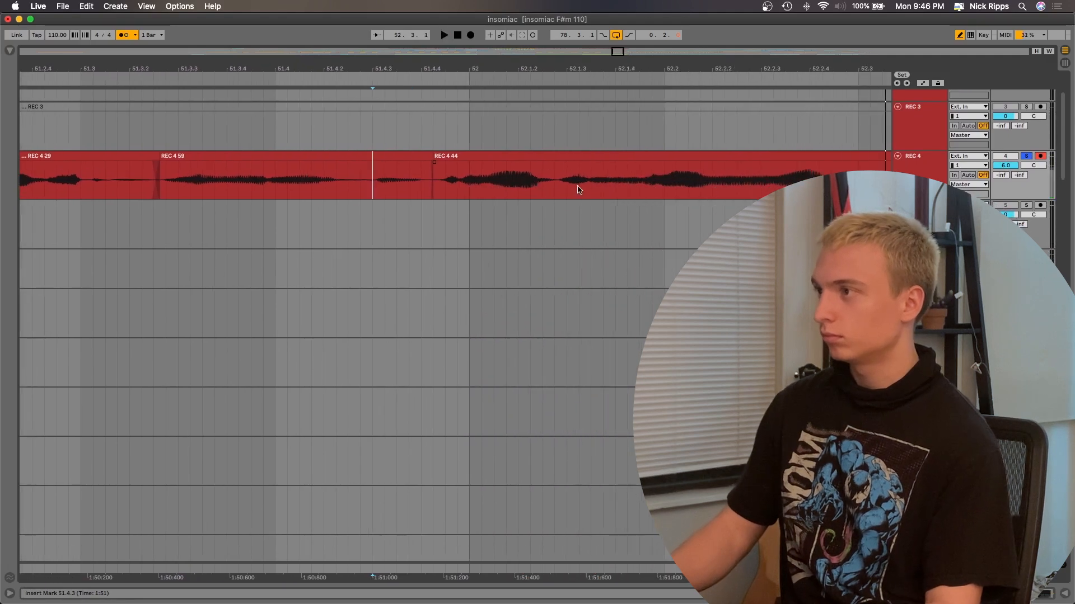
Step: Move the REC 4 44 clip slightly later and play it from just past 51.4.4
{"action": "left_click_drag", "start_coordinate": [480, 158], "coordinate": [493, 168]}
{"action": "left_click", "coordinate": [458, 174]}
{"action": "key", "text": "space"}
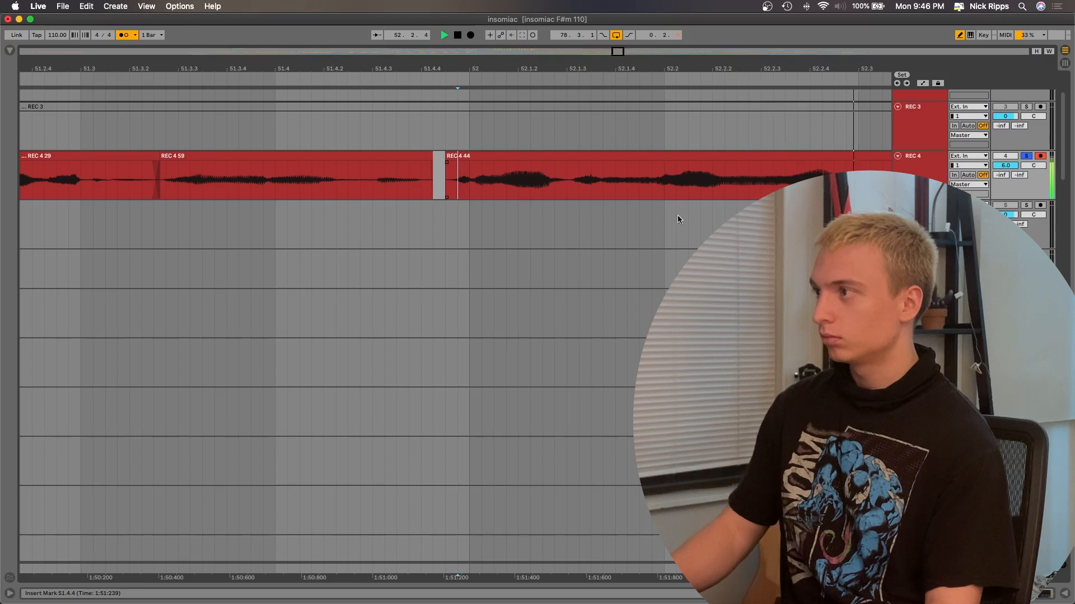
{"action": "key", "text": "space"}
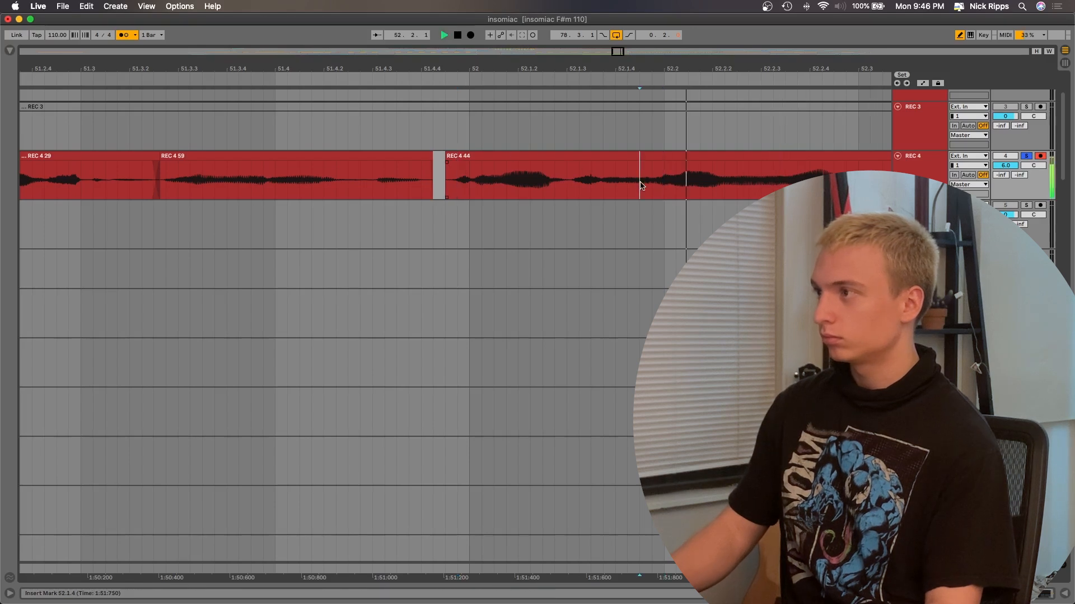
Step: Extend the start of REC 4 44 back to the end of REC 4 59, crossfade the join, and play from 51.4.1
{"action": "left_click", "coordinate": [448, 156]}
{"action": "left_click_drag", "start_coordinate": [443, 158], "coordinate": [433, 159]}
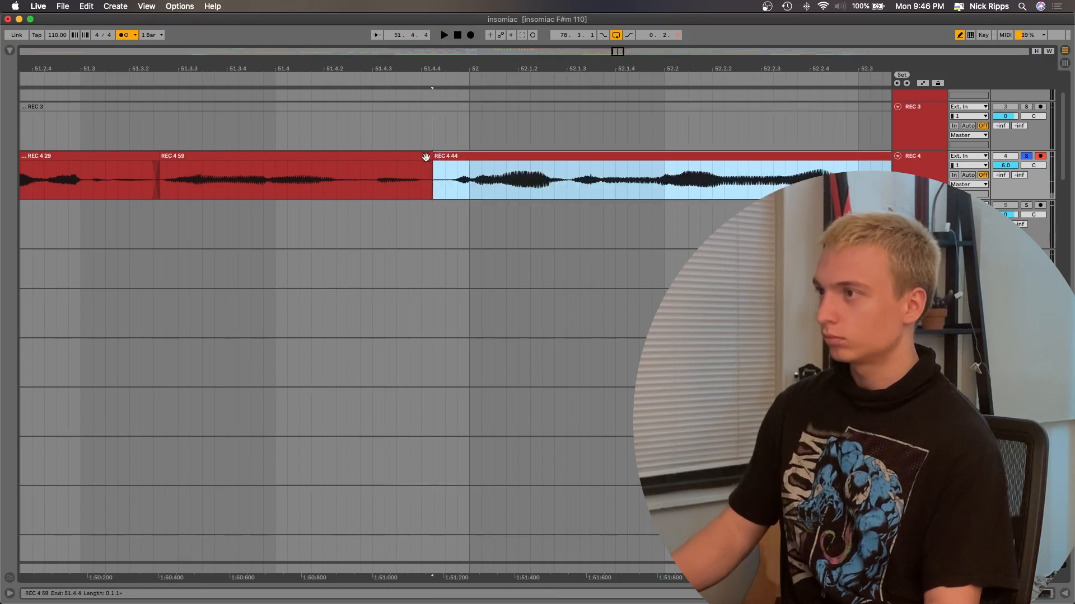
{"action": "left_click", "coordinate": [425, 156], "text": "shift"}
{"action": "left_click", "coordinate": [302, 162]}
{"action": "key", "text": "space"}
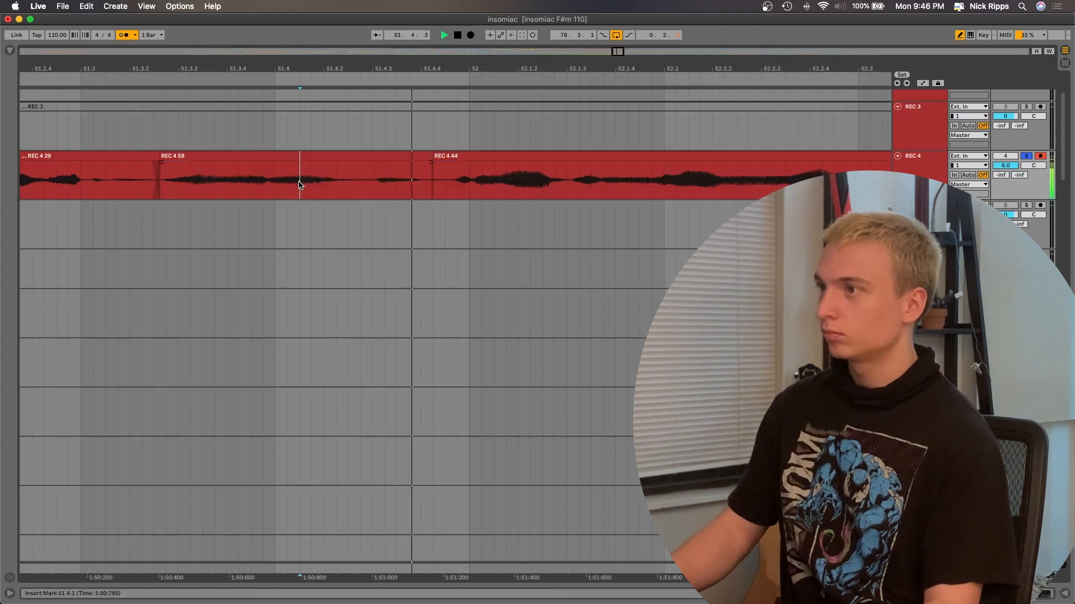
Step: Play through the joined REC 4 59 and REC 4 44 clips and look over the whole REC 4 comp from bar 45
{"action": "scroll", "coordinate": [405, 184], "scroll_direction": "down", "scroll_amount": 5}
{"action": "key", "text": "space"}
{"action": "key", "text": "space"}
{"action": "left_click_drag", "start_coordinate": [326, 169], "coordinate": [375, 163]}
{"action": "scroll", "coordinate": [441, 168], "scroll_direction": "up", "scroll_amount": 5}
{"action": "key", "text": "space"}
{"action": "left_click", "coordinate": [286, 170]}
{"action": "key", "text": "space"}
{"action": "key", "text": "space"}
{"action": "scroll", "coordinate": [264, 195], "scroll_direction": "down", "scroll_amount": 5}
{"action": "key", "text": "space"}
{"action": "scroll", "coordinate": [273, 200], "scroll_direction": "down", "scroll_amount": 6}
{"action": "scroll", "coordinate": [175, 177], "scroll_direction": "left", "scroll_amount": 6}
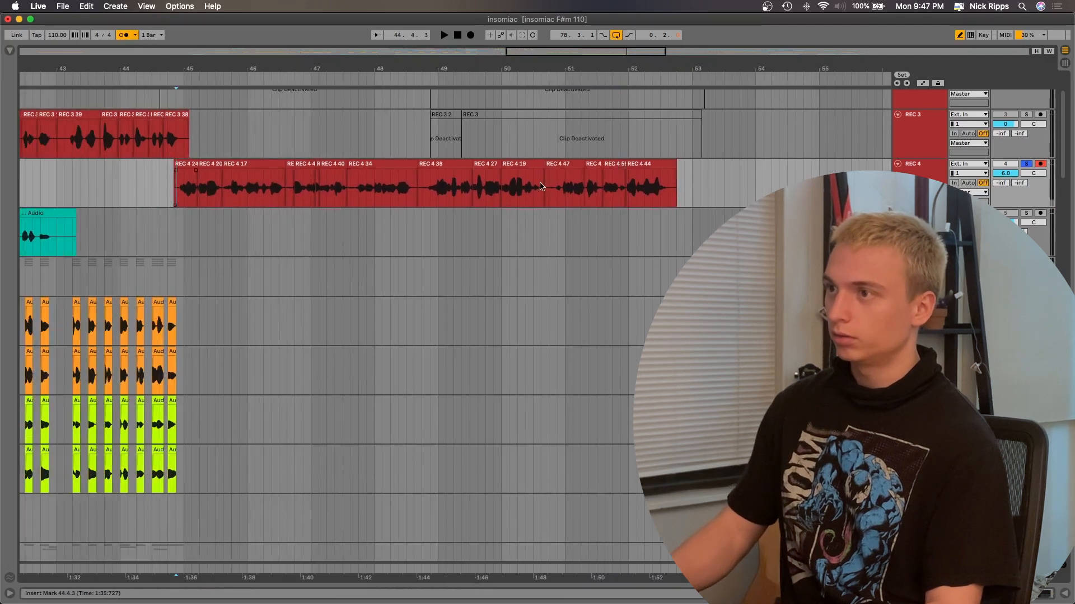
Step: Show the REC 4 track's devices, search the browser for Melodyne, and add the plug-in to the track
{"action": "double_click", "coordinate": [918, 164]}
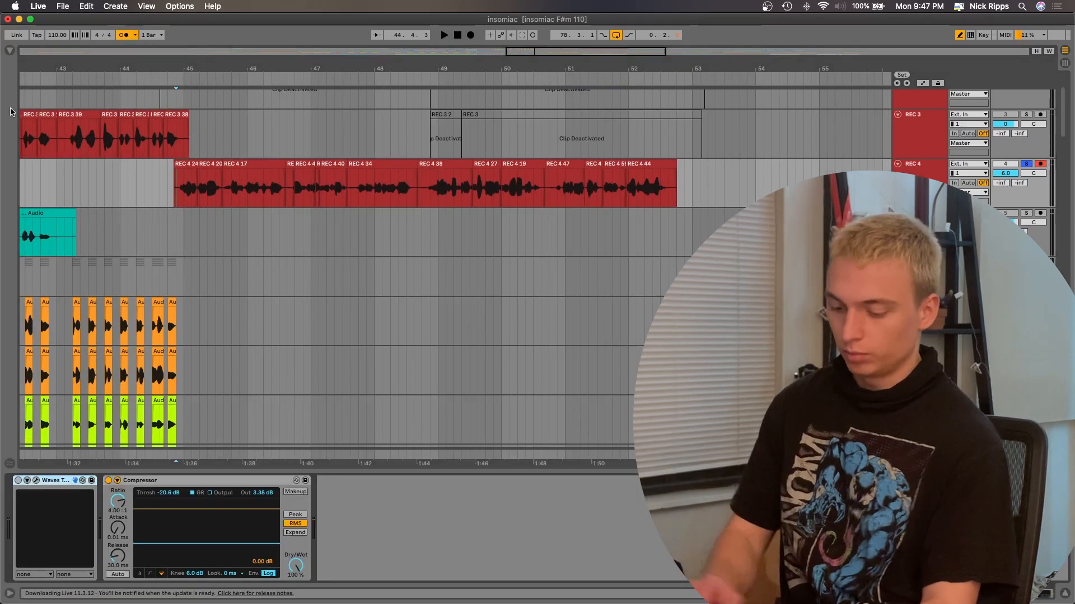
{"action": "key", "text": "super+f"}
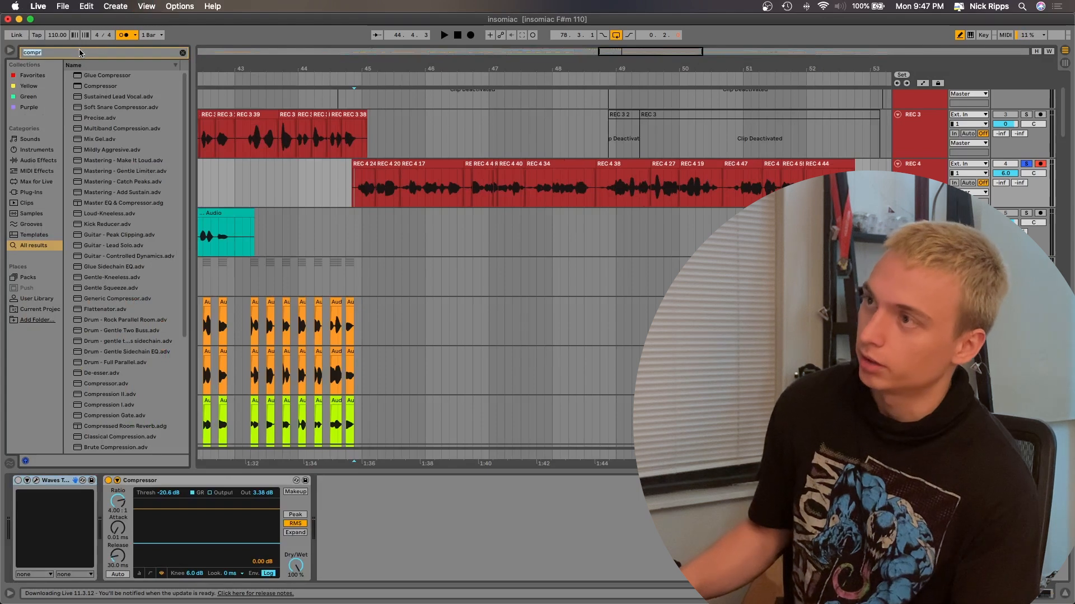
{"action": "type", "text": "melodyn"}
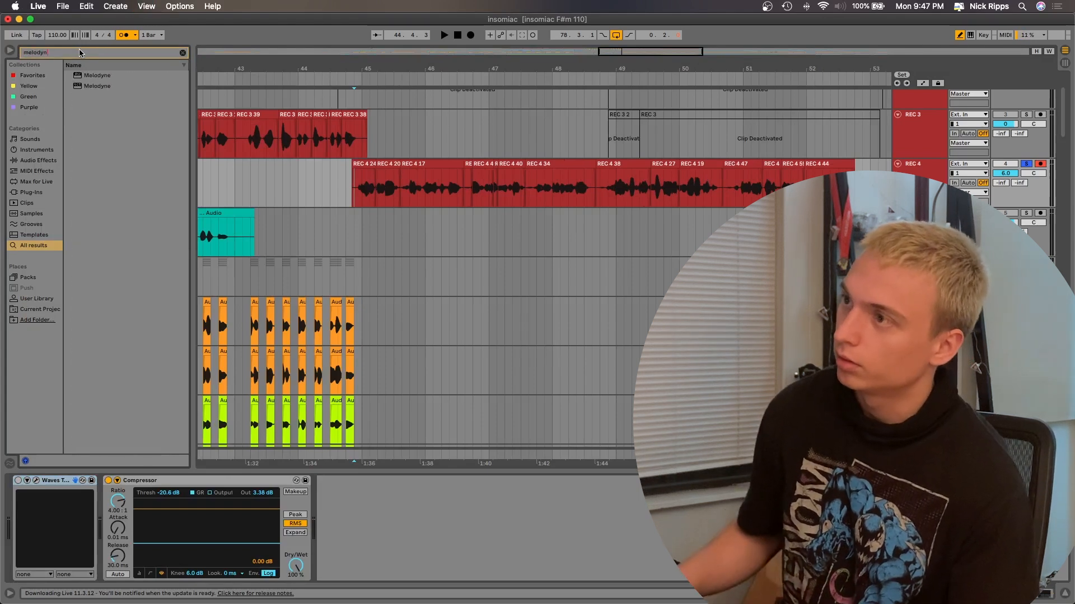
{"action": "left_click", "coordinate": [92, 75]}
{"action": "left_click_drag", "start_coordinate": [313, 582], "coordinate": [43, 529]}
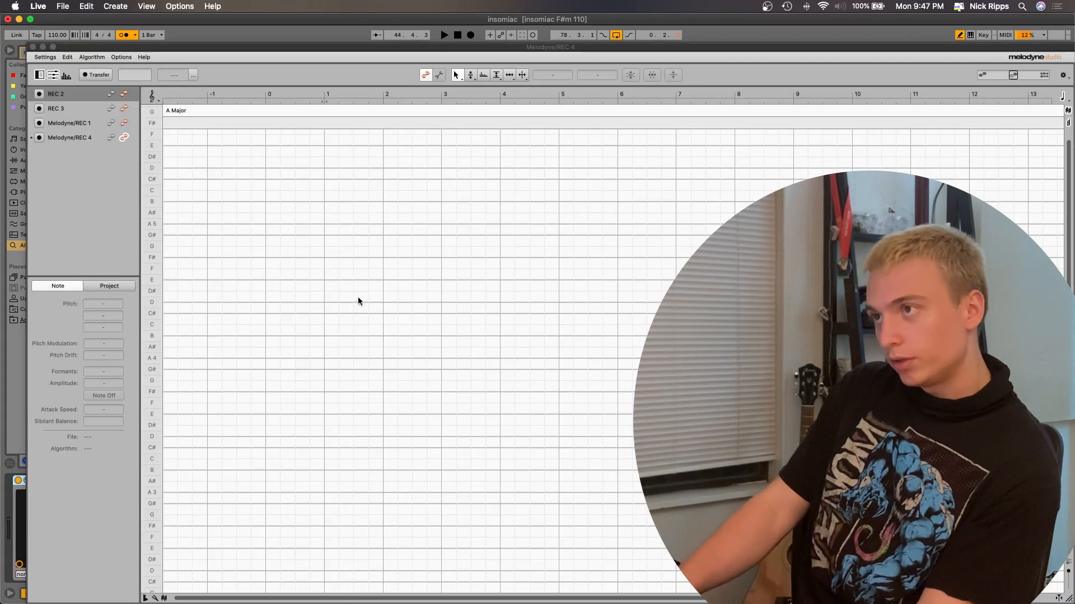
Step: Dismiss the Melodyne website notice and switch from Chrome back to Ableton Live
{"action": "left_click", "coordinate": [222, 36]}
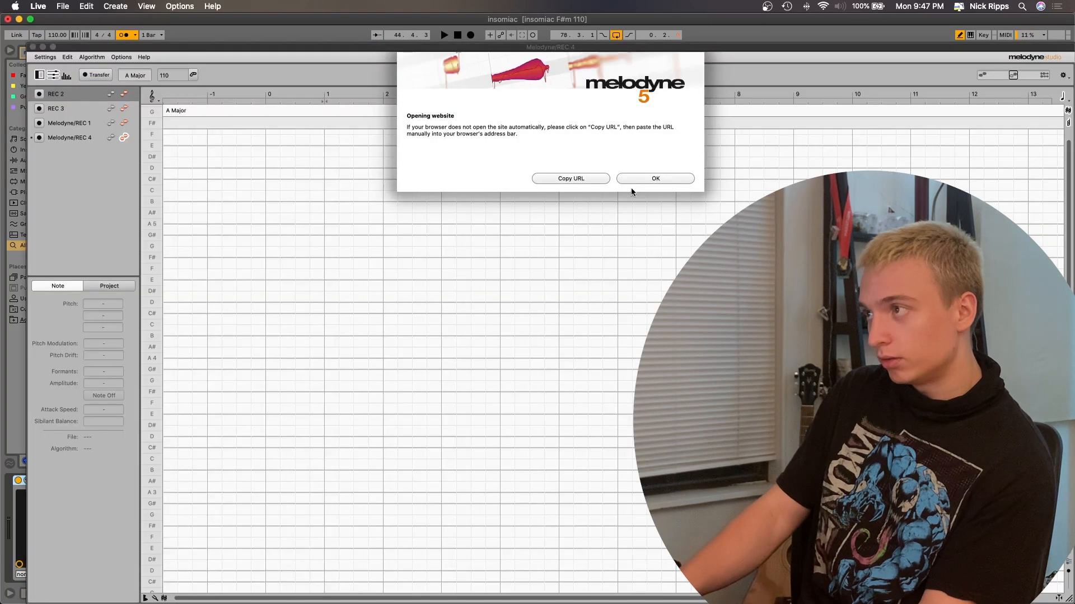
{"action": "left_click", "coordinate": [653, 181]}
{"action": "left_click_drag", "start_coordinate": [194, 46], "coordinate": [618, 197]}
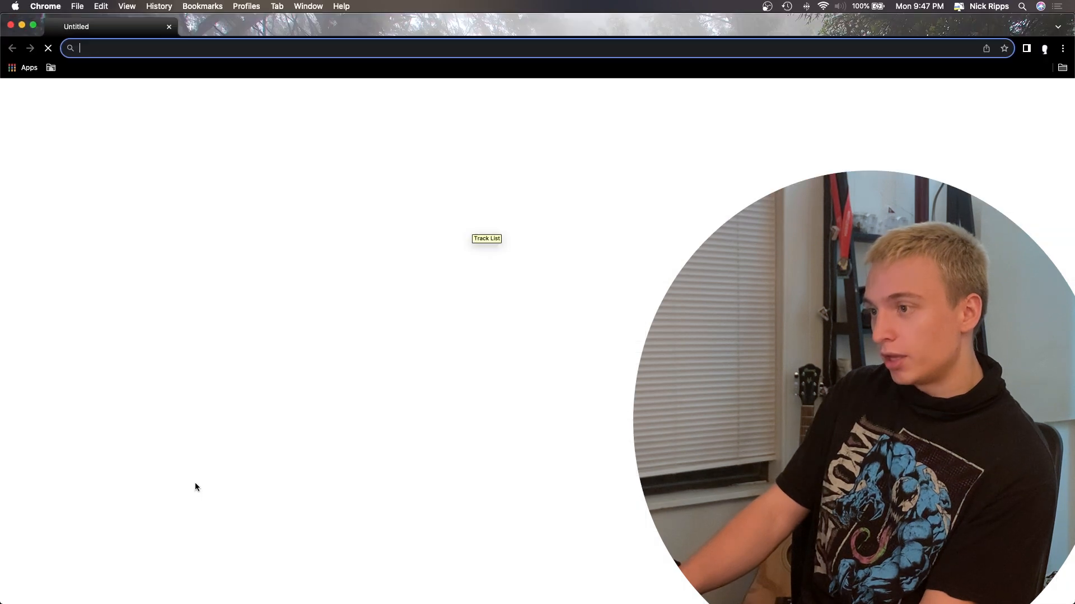
{"action": "mouse_move", "coordinate": [128, 603]}
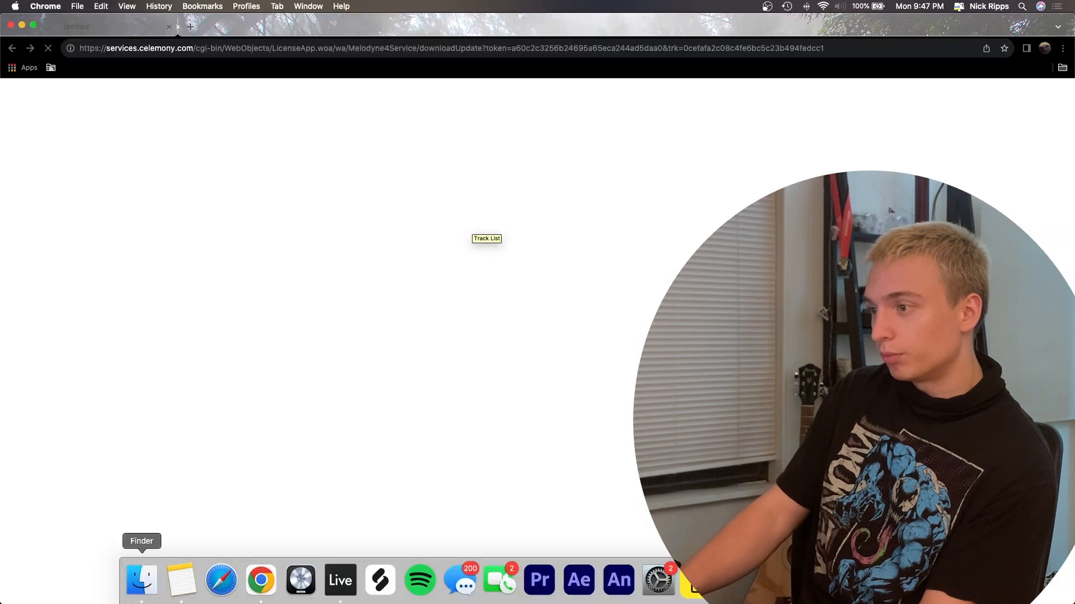
{"action": "left_click", "coordinate": [339, 582]}
{"action": "left_click", "coordinate": [199, 481]}
Step: Transfer the REC 4 vocal comp into Melodyne by playing it from 44.4.3 through bar 52, and show the detected notes
{"action": "left_click_drag", "start_coordinate": [699, 198], "coordinate": [269, 29]}
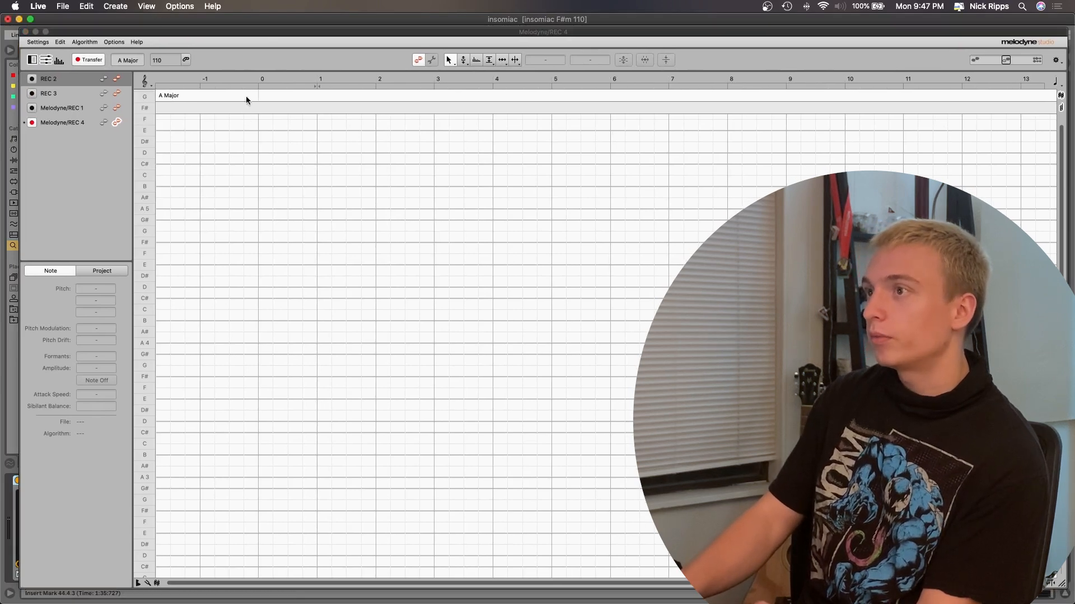
{"action": "left_click_drag", "start_coordinate": [253, 32], "coordinate": [251, 417]}
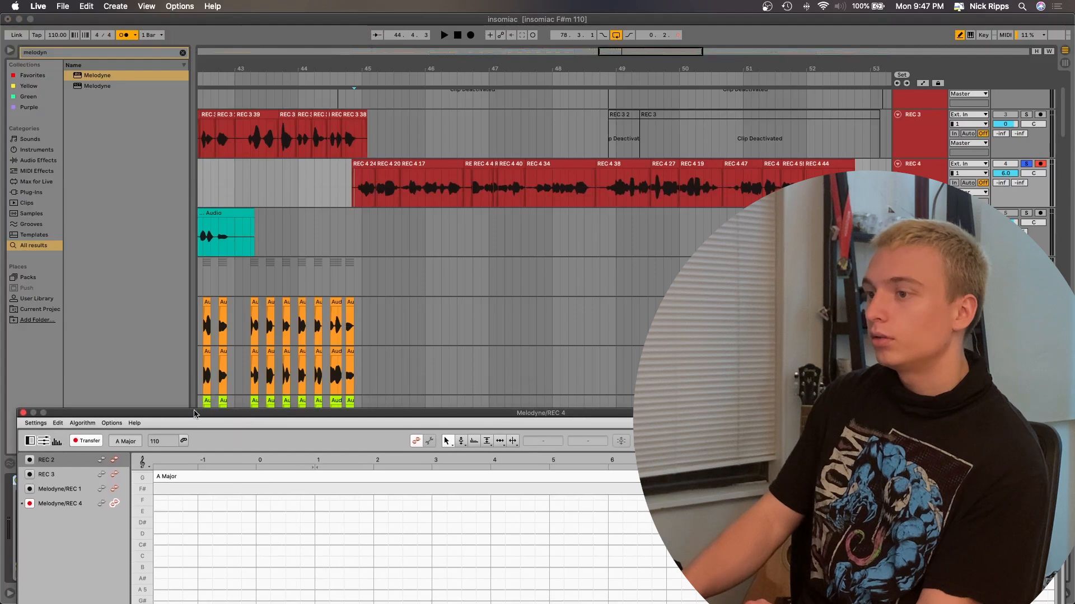
{"action": "key", "text": "space"}
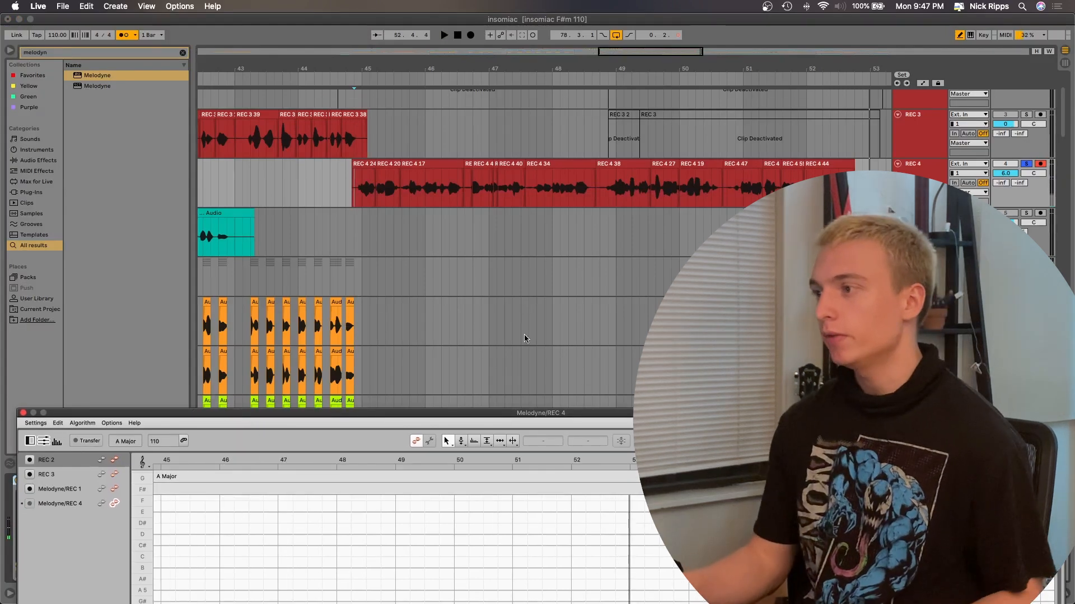
{"action": "left_click_drag", "start_coordinate": [492, 413], "coordinate": [492, 412]}
{"action": "double_click", "coordinate": [492, 412]}
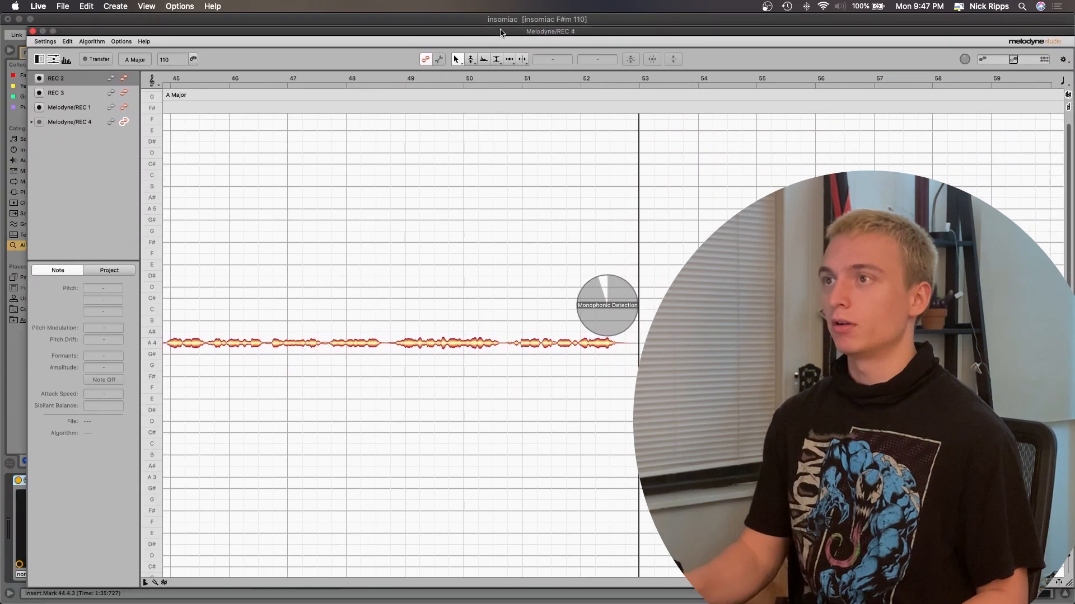
{"action": "scroll", "coordinate": [281, 268], "scroll_direction": "up", "scroll_amount": 3}
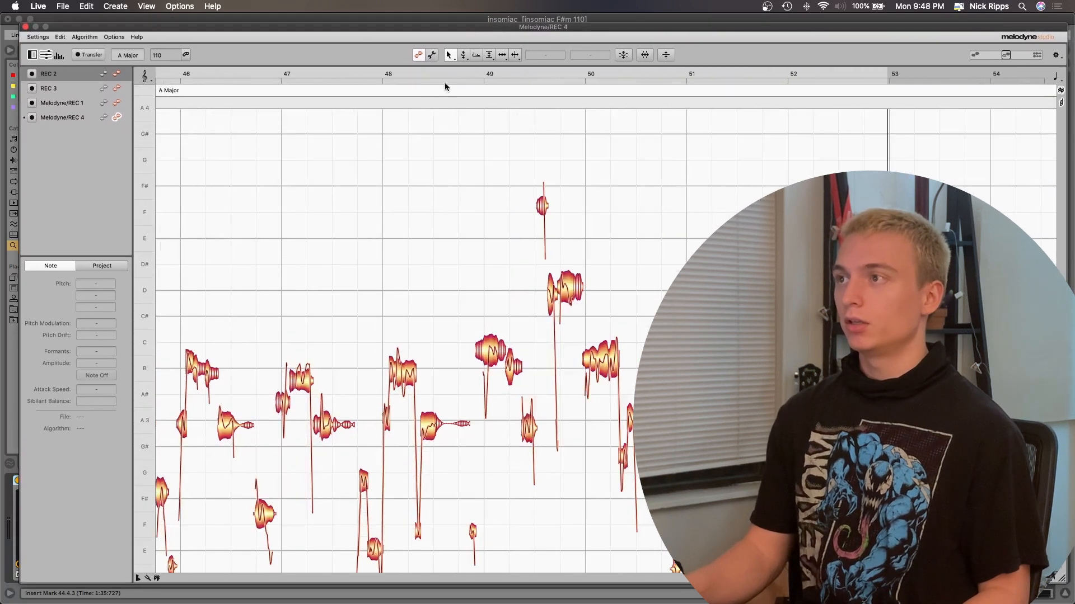
Step: Lower the Melodyne window to reach the arrangement and play the comp from bar 47 through the REC 4 34 clip
{"action": "double_click", "coordinate": [442, 25]}
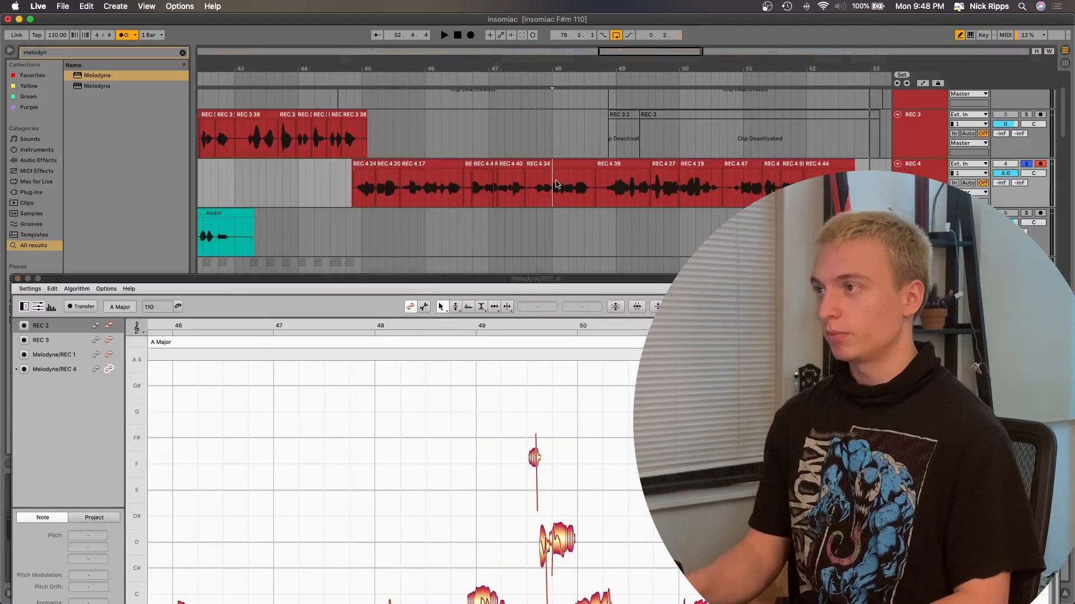
{"action": "left_click", "coordinate": [556, 184]}
{"action": "key", "text": "space"}
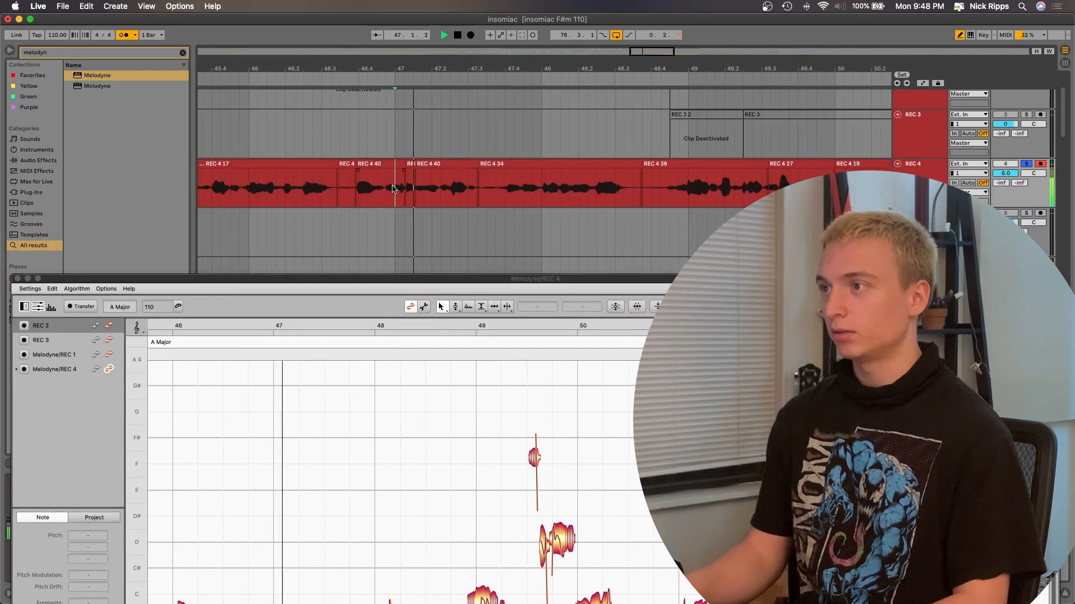
{"action": "scroll", "coordinate": [637, 220], "scroll_direction": "right", "scroll_amount": 2}
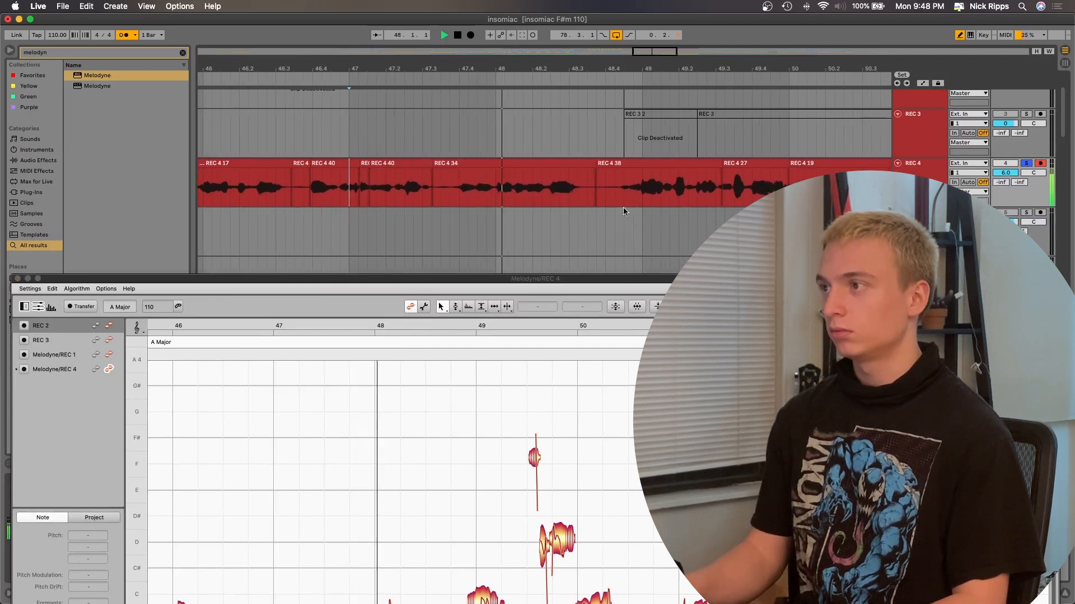
{"action": "key", "text": "space"}
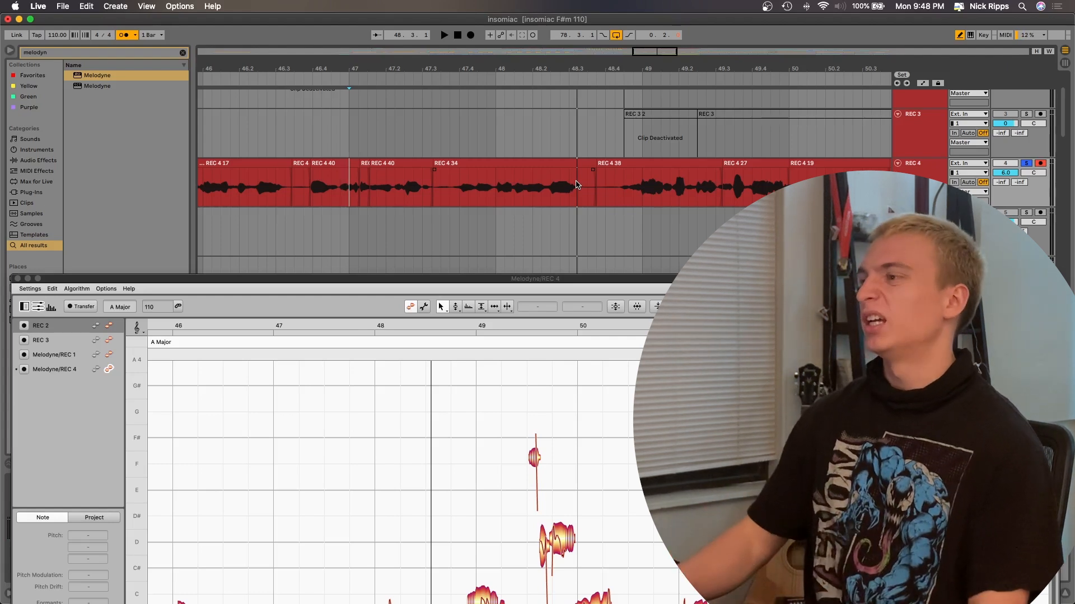
Step: Play the REC 4 38 clip from 49.1.4 towards REC 4 27 and place the insert mark back at 49.1.4
{"action": "left_click", "coordinate": [652, 186]}
{"action": "scroll", "coordinate": [648, 186], "scroll_direction": "right", "scroll_amount": 5}
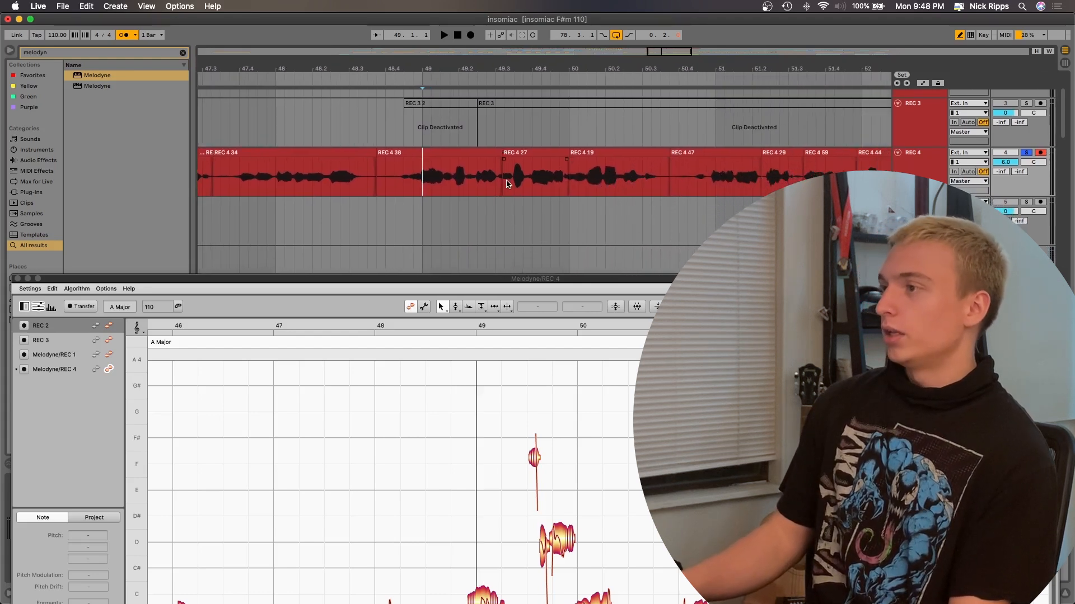
{"action": "scroll", "coordinate": [459, 179], "scroll_direction": "up", "scroll_amount": 3}
{"action": "key", "text": "space"}
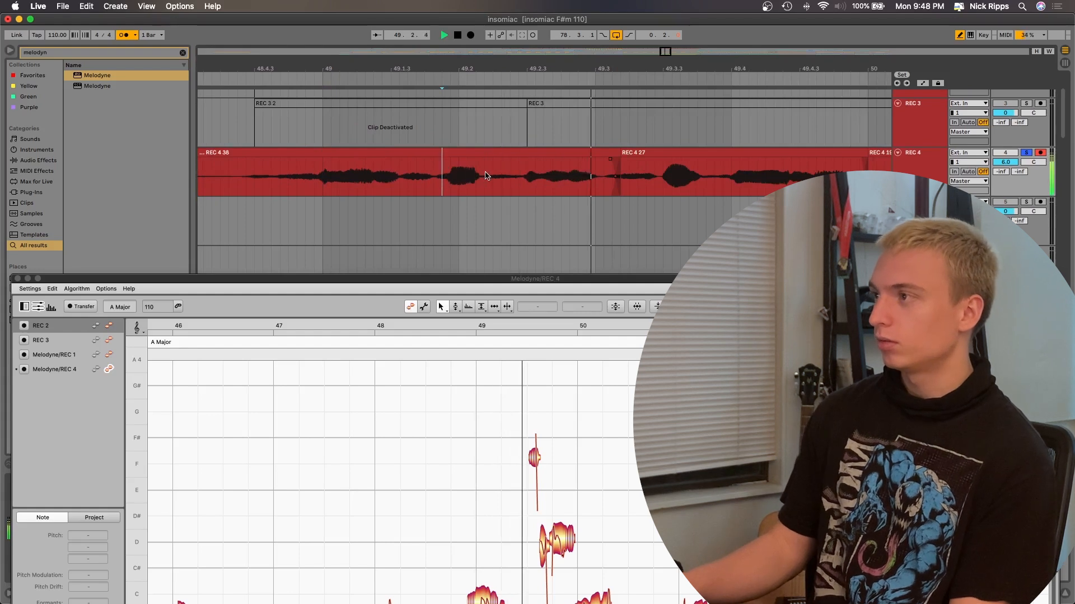
{"action": "left_click", "coordinate": [451, 179]}
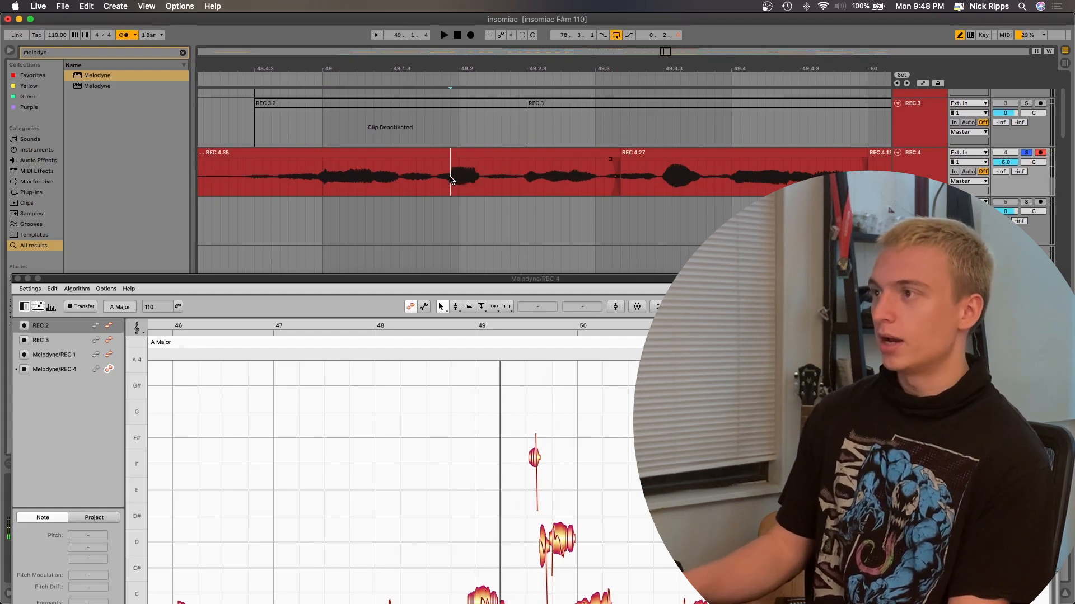
Step: Bring the Melodyne window back up and examine the detected vocal notes from bar 45 to bar 49
{"action": "left_click_drag", "start_coordinate": [417, 280], "coordinate": [404, 35]}
{"action": "scroll", "coordinate": [393, 304], "scroll_direction": "down", "scroll_amount": 5}
{"action": "scroll", "coordinate": [392, 304], "scroll_direction": "down", "scroll_amount": 5}
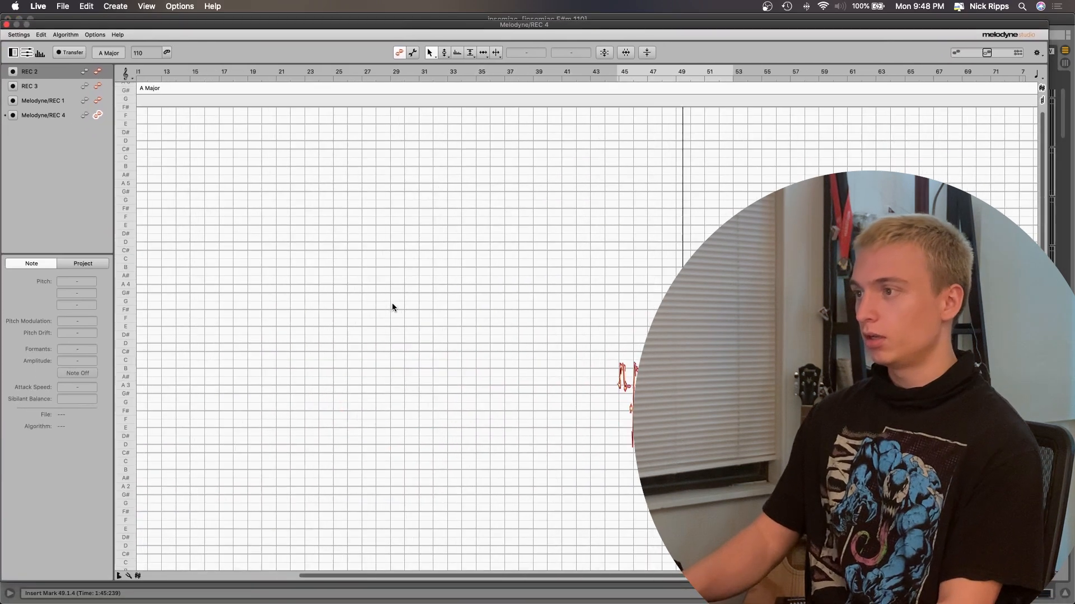
{"action": "scroll", "coordinate": [585, 351], "scroll_direction": "up", "scroll_amount": 5}
{"action": "scroll", "coordinate": [584, 349], "scroll_direction": "right", "scroll_amount": 10}
{"action": "scroll", "coordinate": [504, 291], "scroll_direction": "left", "scroll_amount": 8}
{"action": "scroll", "coordinate": [379, 276], "scroll_direction": "down", "scroll_amount": 5}
{"action": "scroll", "coordinate": [379, 277], "scroll_direction": "up", "scroll_amount": 6}
{"action": "scroll", "coordinate": [379, 276], "scroll_direction": "up", "scroll_amount": 8}
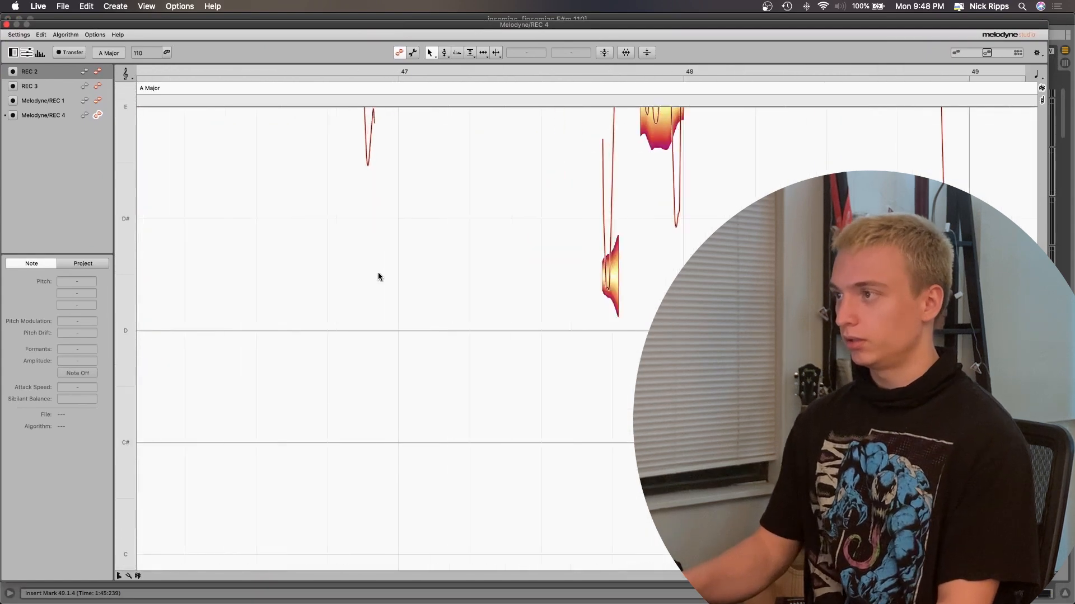
{"action": "scroll", "coordinate": [379, 277], "scroll_direction": "down", "scroll_amount": 5}
{"action": "scroll", "coordinate": [379, 277], "scroll_direction": "up", "scroll_amount": 6}
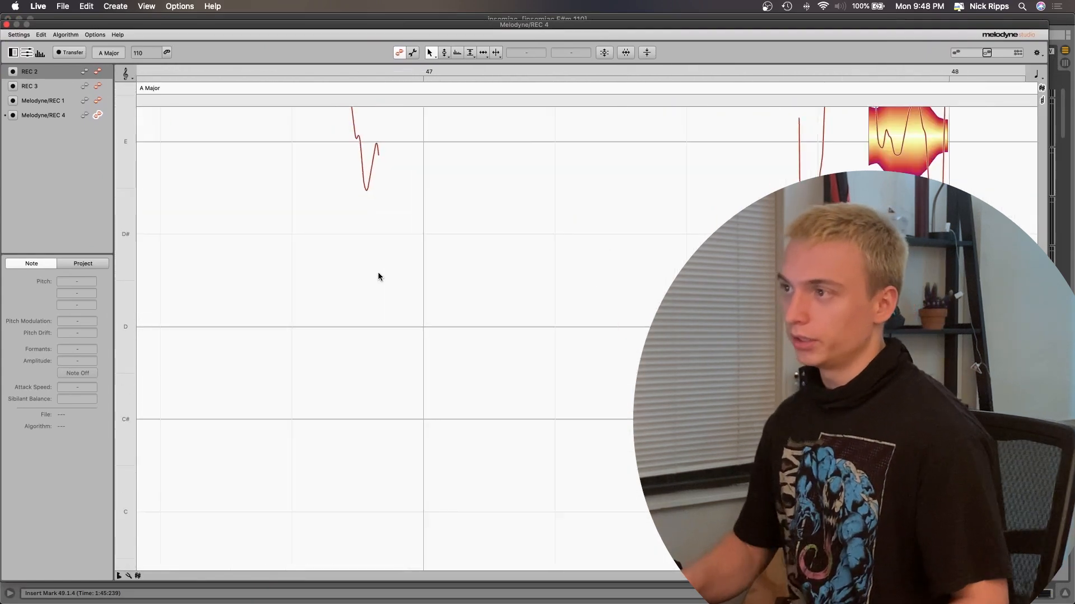
{"action": "scroll", "coordinate": [379, 276], "scroll_direction": "down", "scroll_amount": 8}
{"action": "scroll", "coordinate": [283, 297], "scroll_direction": "left", "scroll_amount": 8}
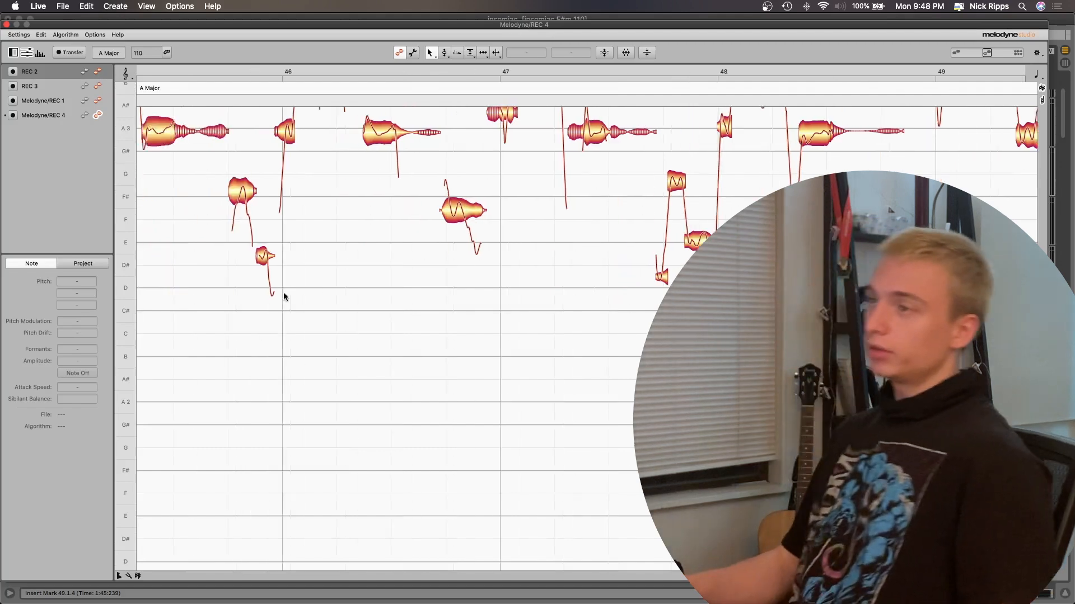
{"action": "scroll", "coordinate": [283, 297], "scroll_direction": "up", "scroll_amount": 5}
{"action": "scroll", "coordinate": [283, 296], "scroll_direction": "right", "scroll_amount": 5}
{"action": "scroll", "coordinate": [283, 296], "scroll_direction": "down", "scroll_amount": 1}
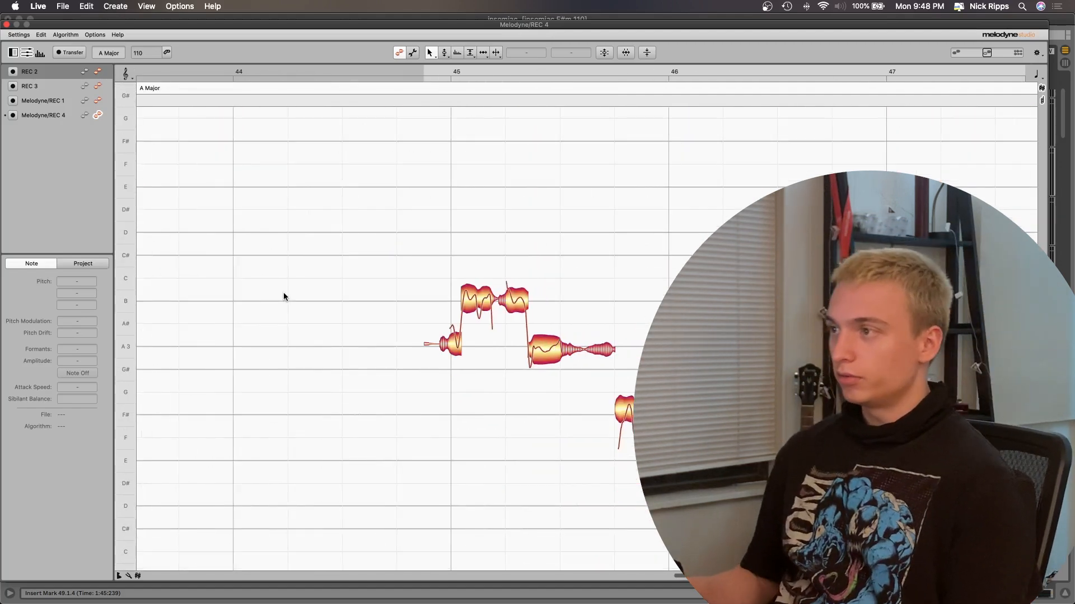
Step: Choose Melodyne's Note Separation Tool and split the A 3 note just after the start of bar 45
{"action": "right_click", "coordinate": [283, 295]}
{"action": "left_click", "coordinate": [349, 293]}
{"action": "scroll", "coordinate": [247, 402], "scroll_direction": "up", "scroll_amount": 6}
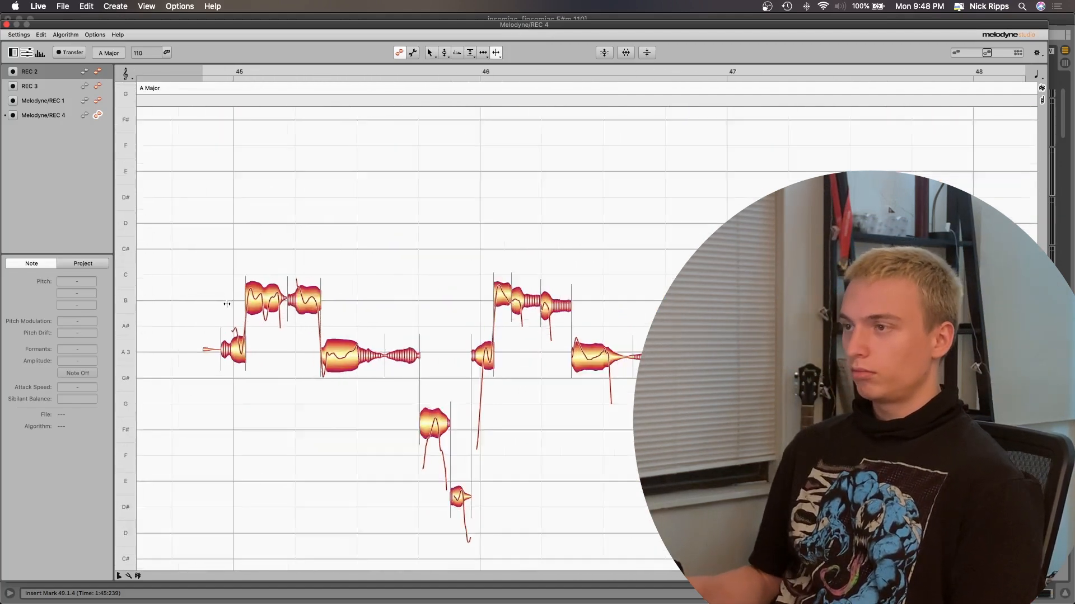
{"action": "left_click", "coordinate": [247, 402]}
{"action": "double_click", "coordinate": [247, 402]}
{"action": "scroll", "coordinate": [247, 402], "scroll_direction": "up", "scroll_amount": 5}
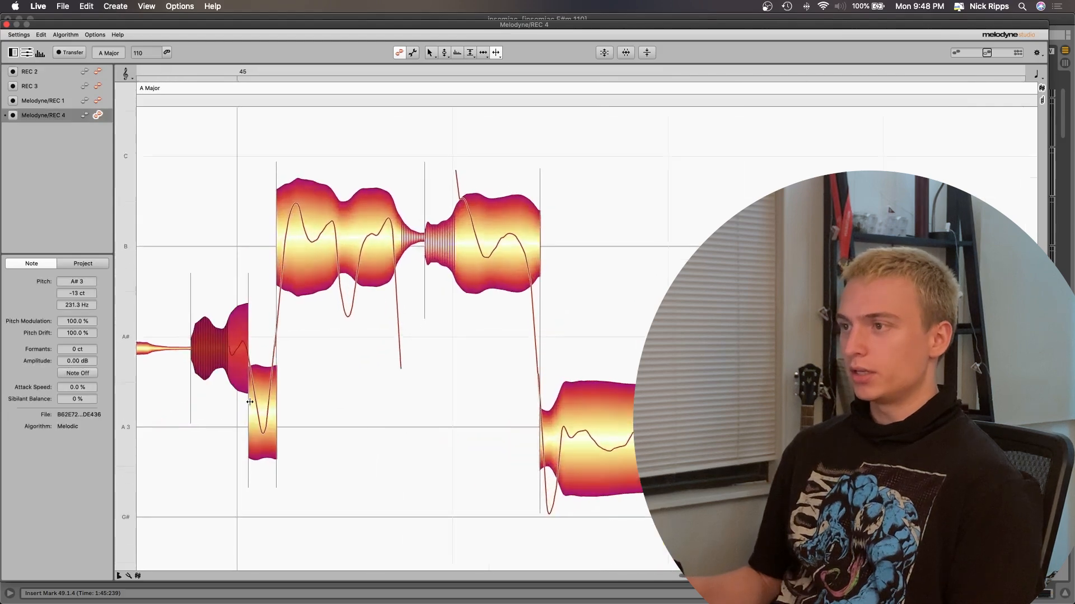
Step: Undo the note split and separate the same A 3 note at a slightly later point after bar 45
{"action": "scroll", "coordinate": [242, 404], "scroll_direction": "up", "scroll_amount": 5}
{"action": "key", "text": "super+z"}
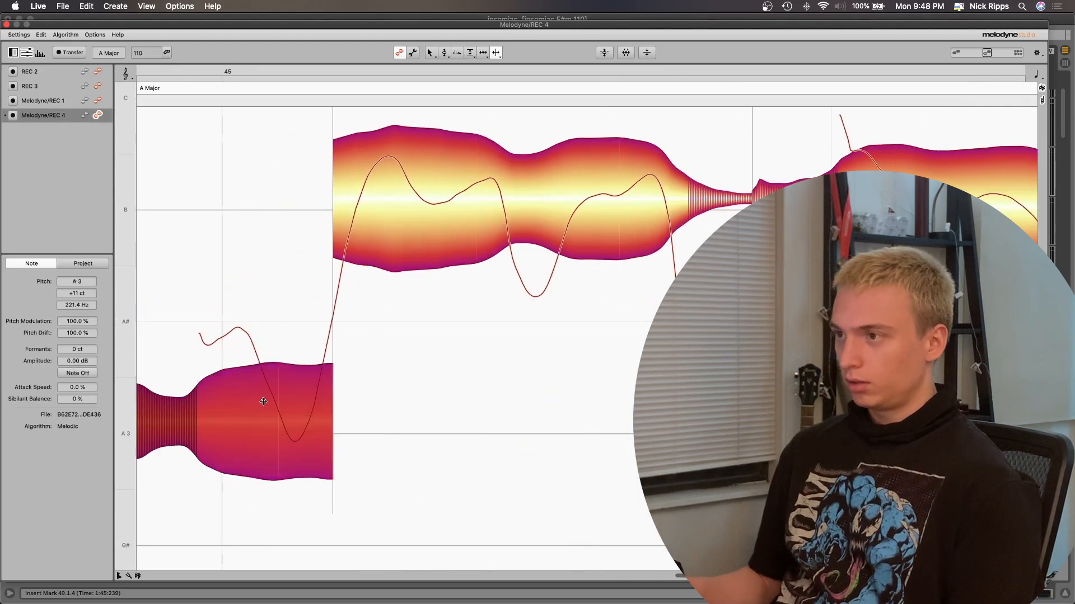
{"action": "double_click", "coordinate": [267, 399]}
{"action": "scroll", "coordinate": [327, 399], "scroll_direction": "down", "scroll_amount": 4}
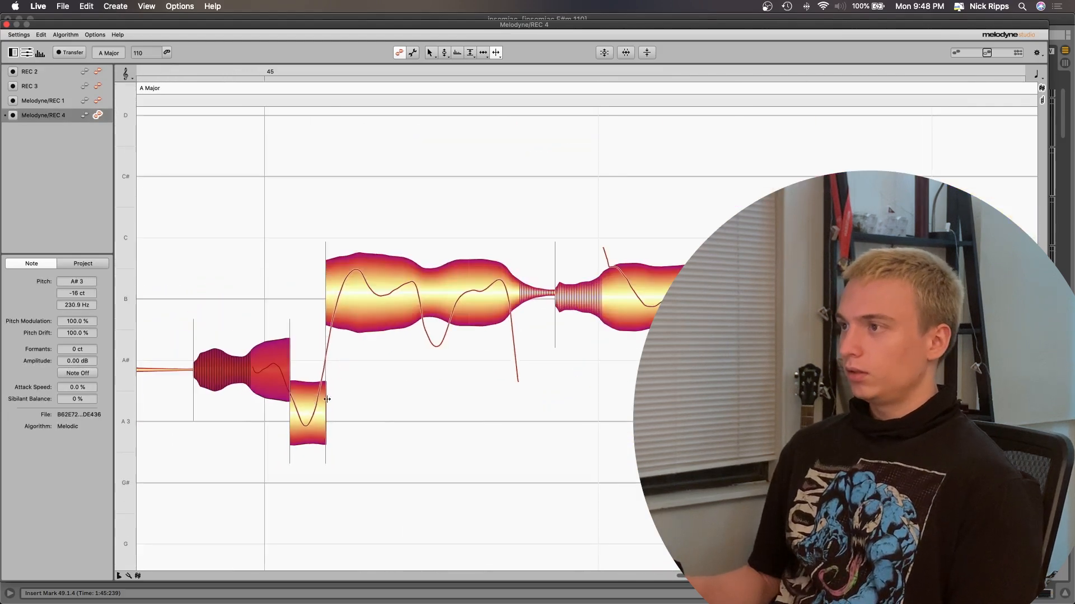
Step: Split the first B 3 note after bar 45 into five segments where its pitch curve rises and dips
{"action": "left_click", "coordinate": [424, 298]}
{"action": "double_click", "coordinate": [421, 298]}
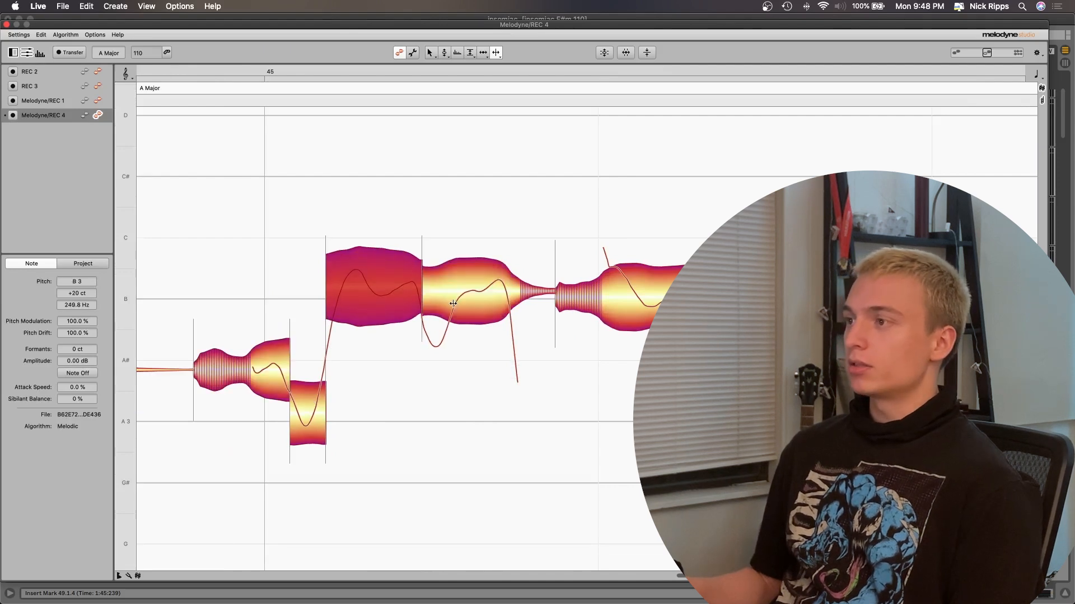
{"action": "double_click", "coordinate": [453, 303]}
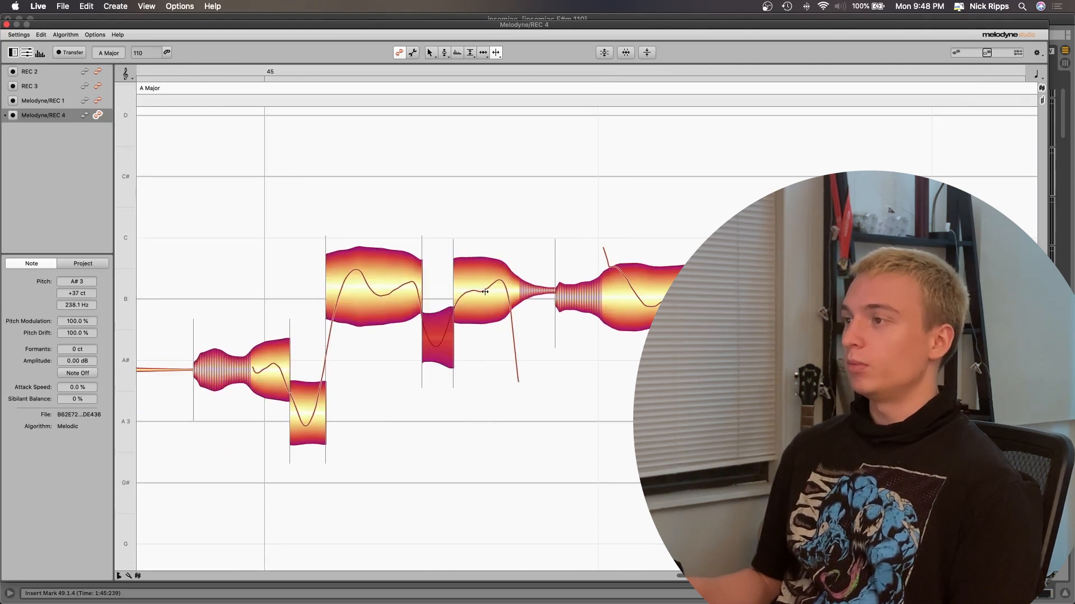
{"action": "double_click", "coordinate": [366, 286]}
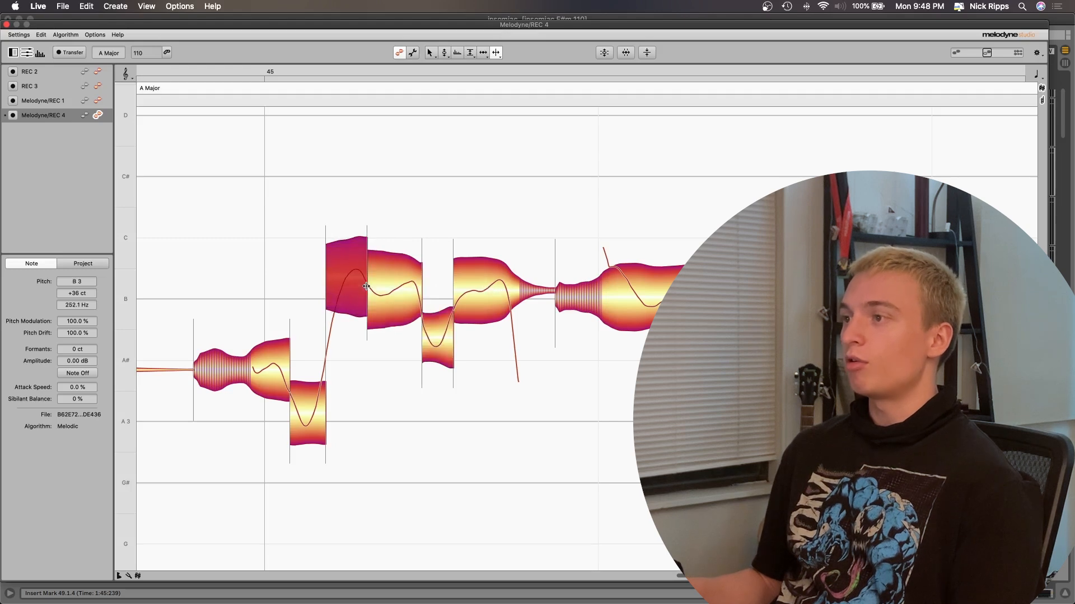
{"action": "double_click", "coordinate": [488, 291]}
Step: Separate the second B 3 note after bar 45 into three segments following the changes in its pitch curve
{"action": "double_click", "coordinate": [633, 290]}
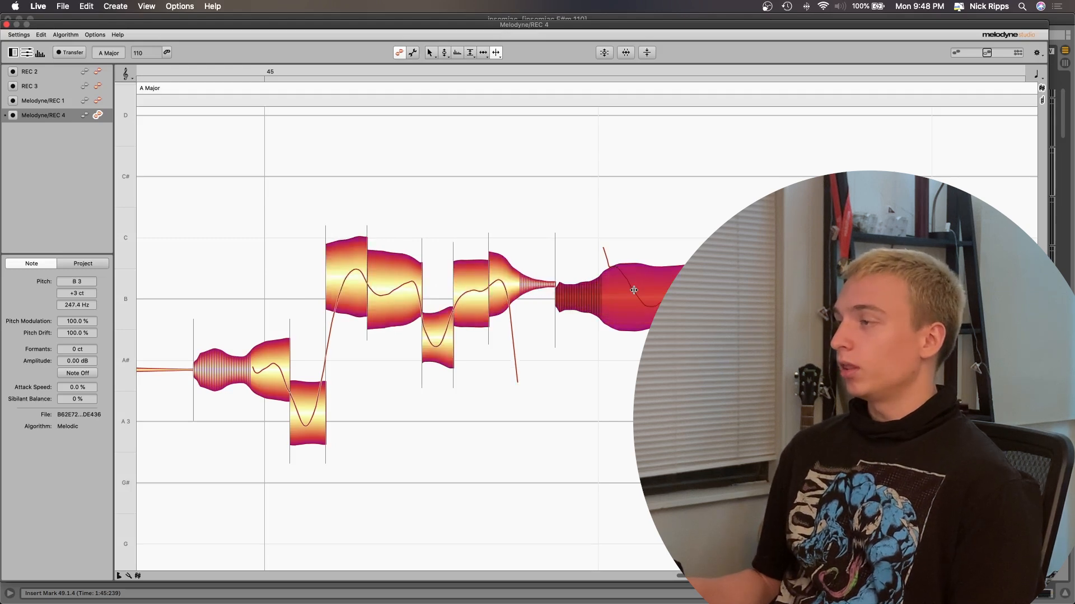
{"action": "left_click", "coordinate": [703, 350]}
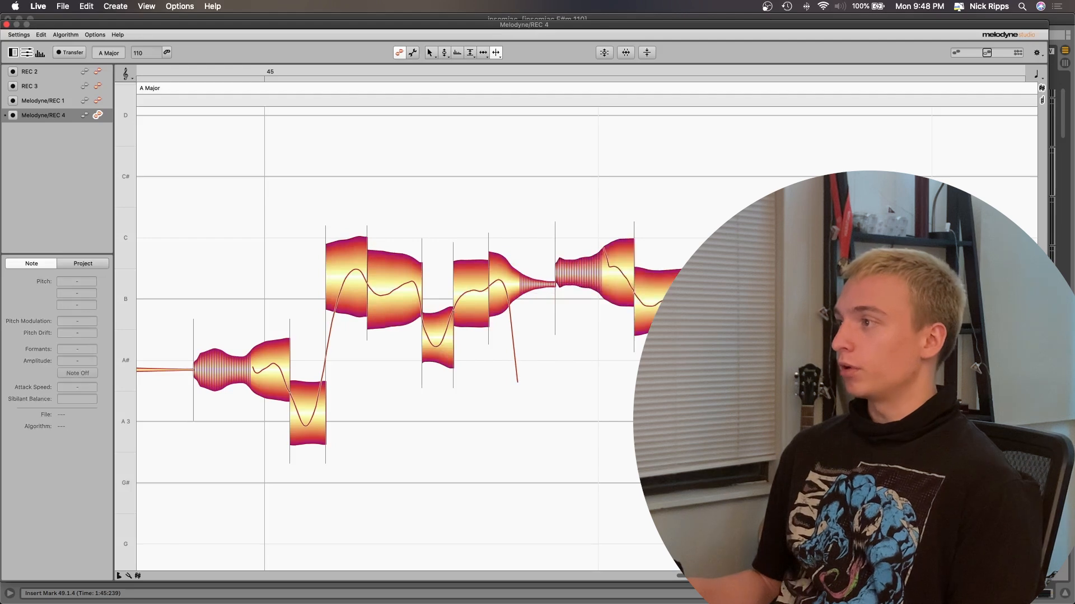
{"action": "double_click", "coordinate": [664, 292]}
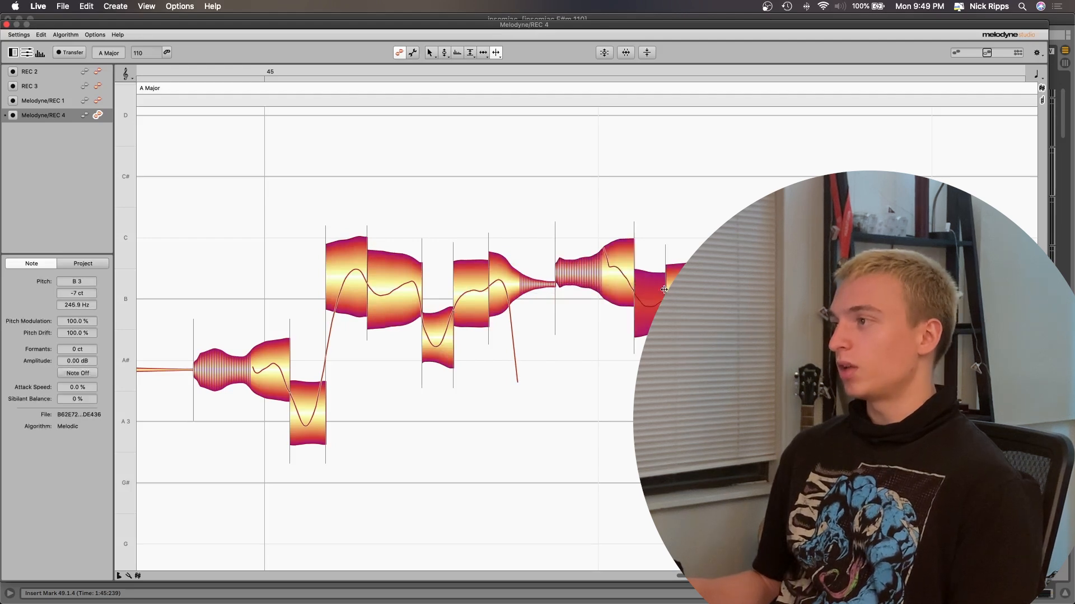
Step: Split the long A 3 note into four segments, separating its low opening dip, steady part, middle and tail
{"action": "scroll", "coordinate": [626, 288], "scroll_direction": "right", "scroll_amount": 10}
{"action": "double_click", "coordinate": [358, 438]}
{"action": "double_click", "coordinate": [418, 431]}
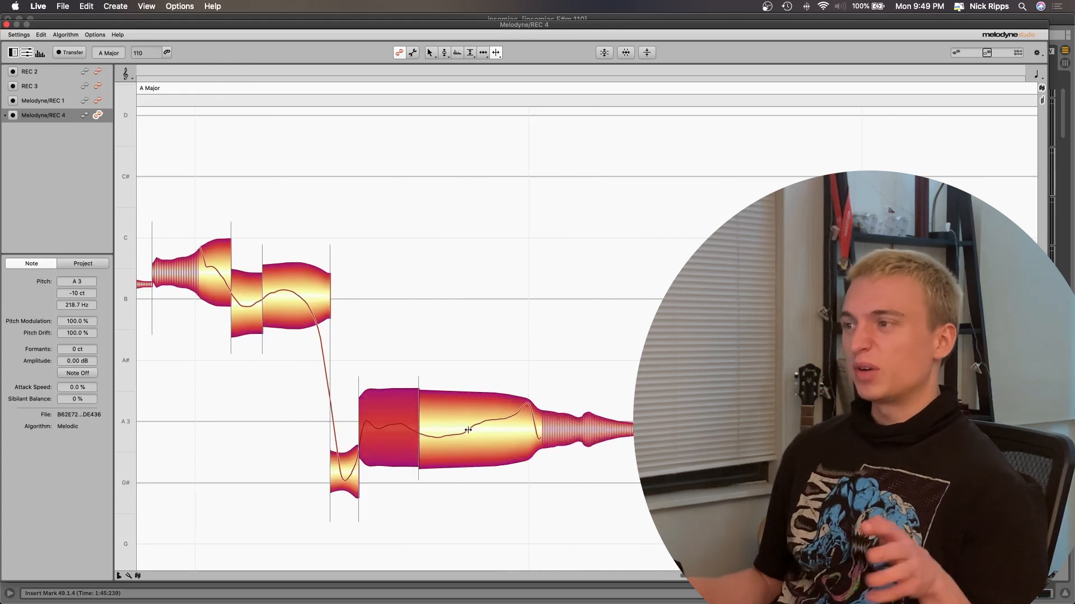
{"action": "key", "text": "Left"}
{"action": "double_click", "coordinate": [513, 415]}
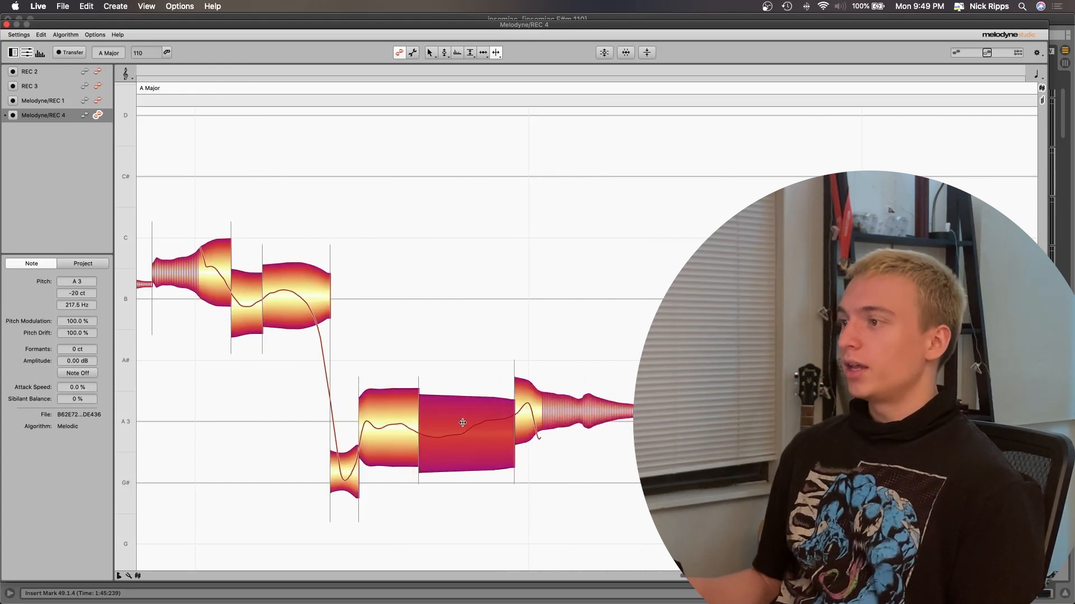
Step: Split the long middle segment of the A 3 note near its centre, undo that, and split it again slightly later
{"action": "double_click", "coordinate": [467, 426]}
{"action": "scroll", "coordinate": [498, 448], "scroll_direction": "down", "scroll_amount": 3}
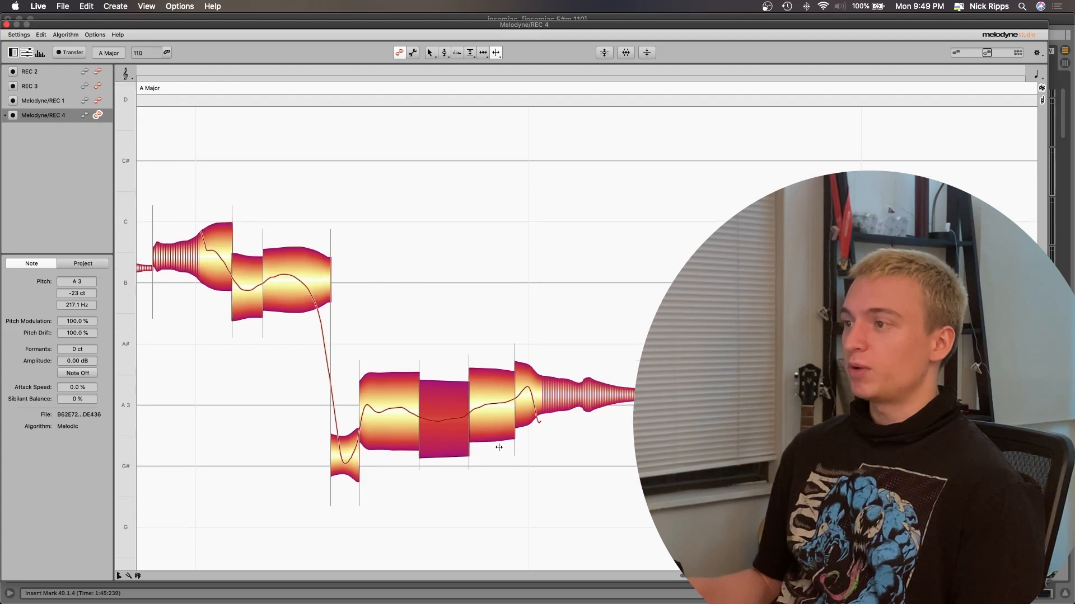
{"action": "key", "text": "super+z"}
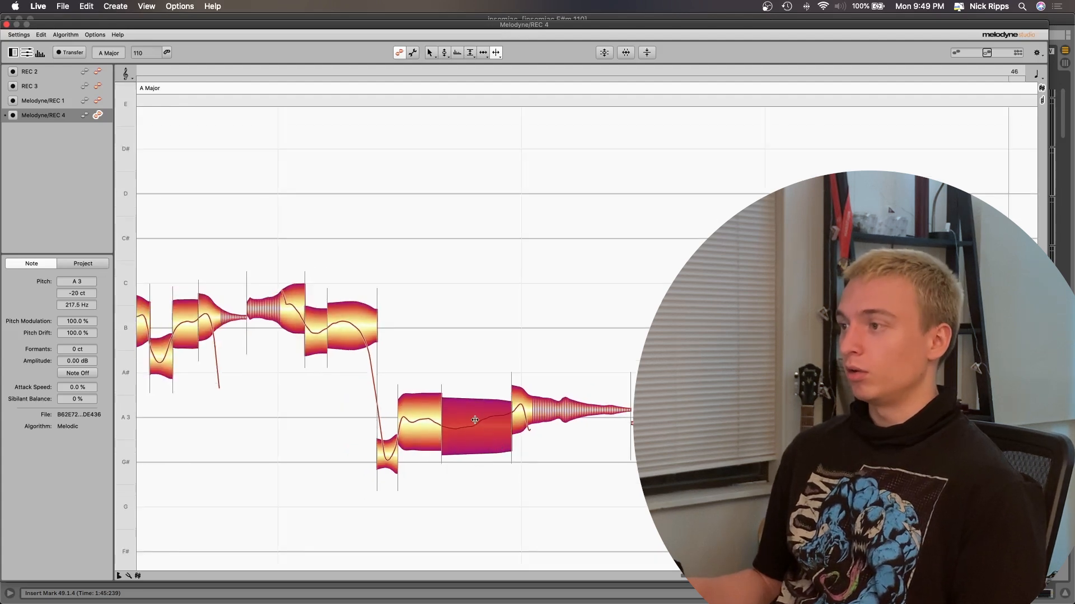
{"action": "double_click", "coordinate": [479, 419]}
Step: Separate the F# 3 note before bar 46 into four segments along its rise, peak and fall
{"action": "scroll", "coordinate": [582, 448], "scroll_direction": "right", "scroll_amount": 5}
{"action": "scroll", "coordinate": [582, 448], "scroll_direction": "down", "scroll_amount": 5}
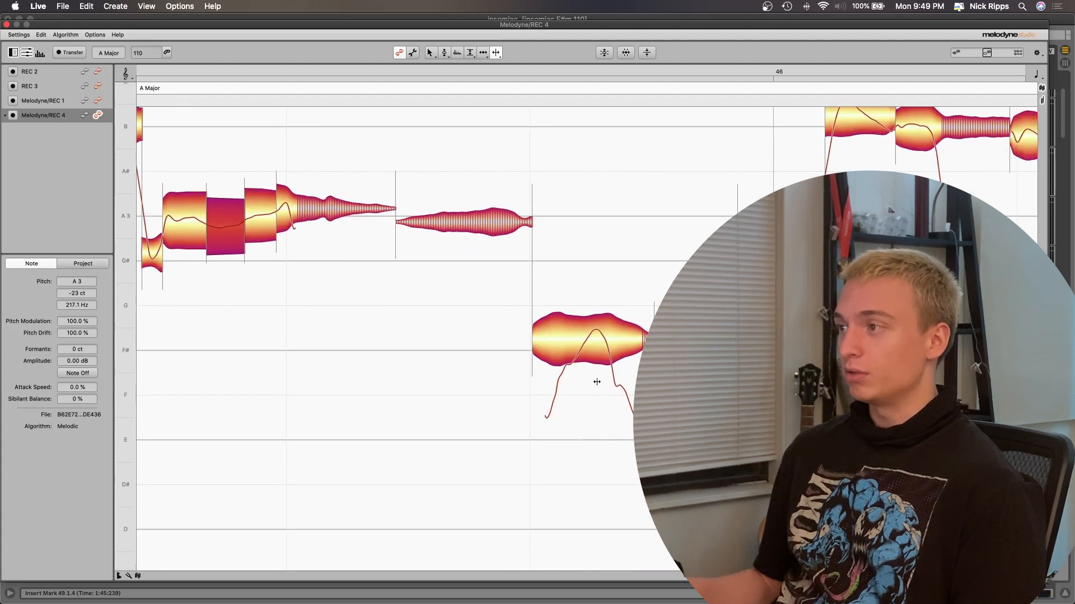
{"action": "double_click", "coordinate": [583, 345]}
{"action": "left_click_drag", "start_coordinate": [583, 346], "coordinate": [577, 346]}
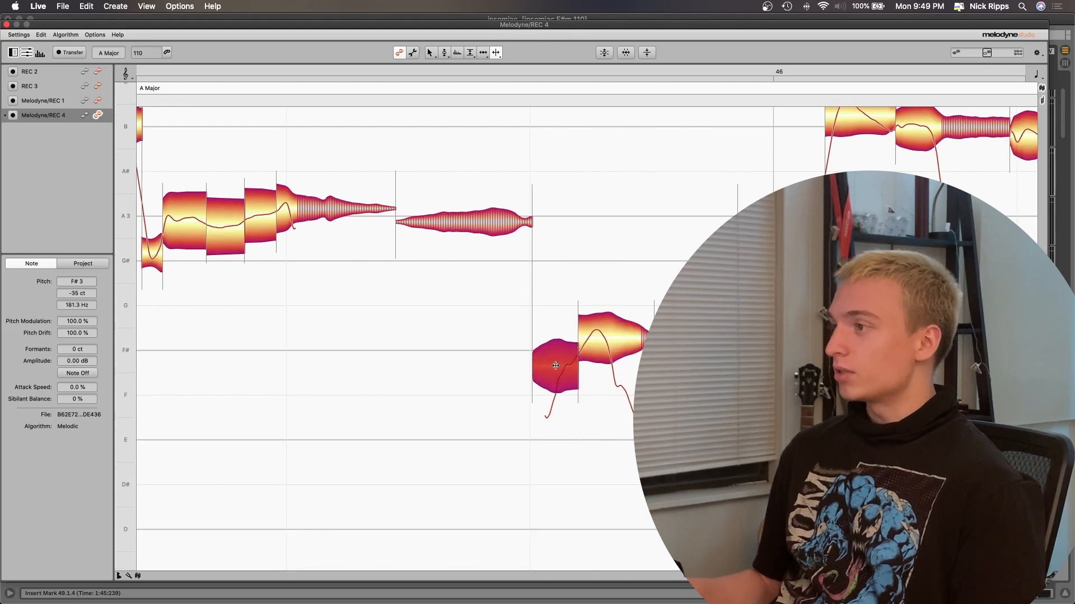
{"action": "double_click", "coordinate": [555, 372]}
{"action": "double_click", "coordinate": [614, 349]}
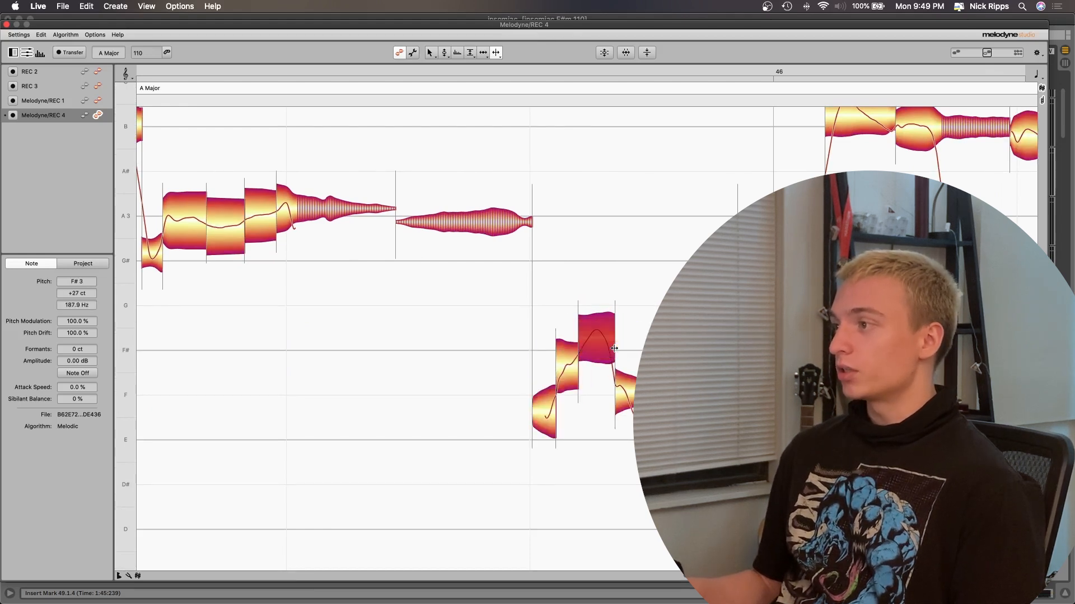
Step: Split the lowest note just before bar 46, around D# 3, into three segments, isolating the pitch drop at its end
{"action": "scroll", "coordinate": [614, 349], "scroll_direction": "right", "scroll_amount": 4}
{"action": "left_click", "coordinate": [506, 465]}
{"action": "double_click", "coordinate": [506, 466]}
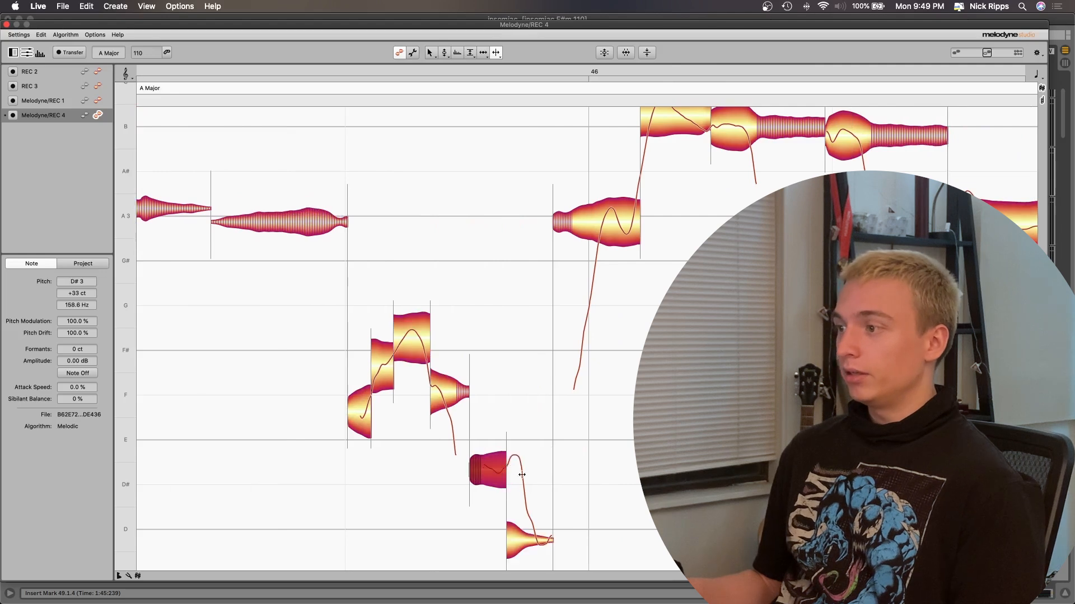
{"action": "double_click", "coordinate": [532, 535]}
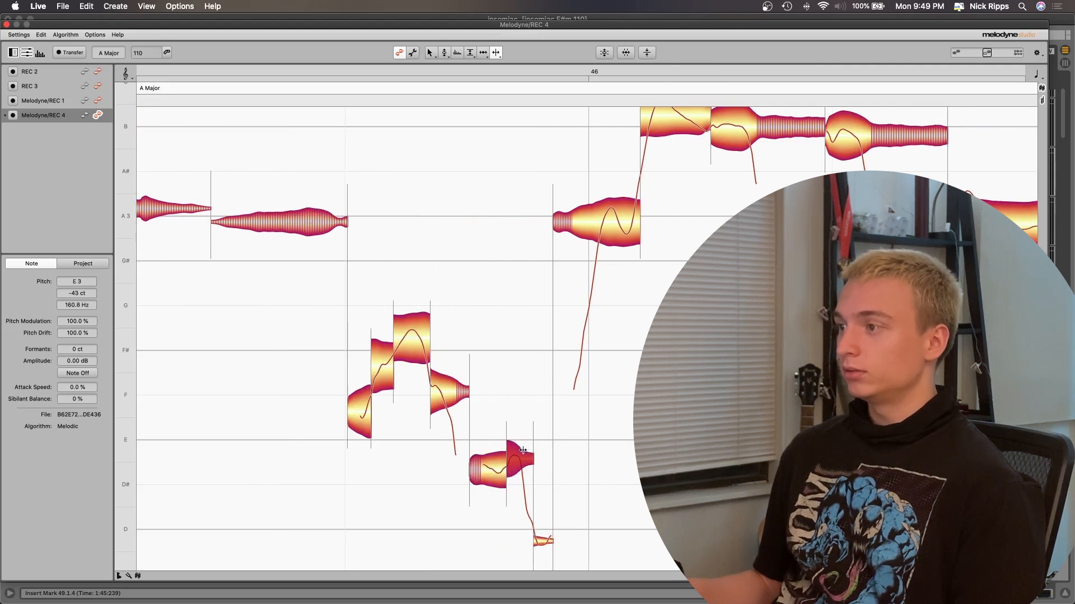
{"action": "left_click", "coordinate": [493, 471]}
{"action": "left_click", "coordinate": [527, 465]}
Step: Split the A 3 note across bar 46 into three segments and separate the opening peak of the higher note that follows
{"action": "double_click", "coordinate": [622, 223]}
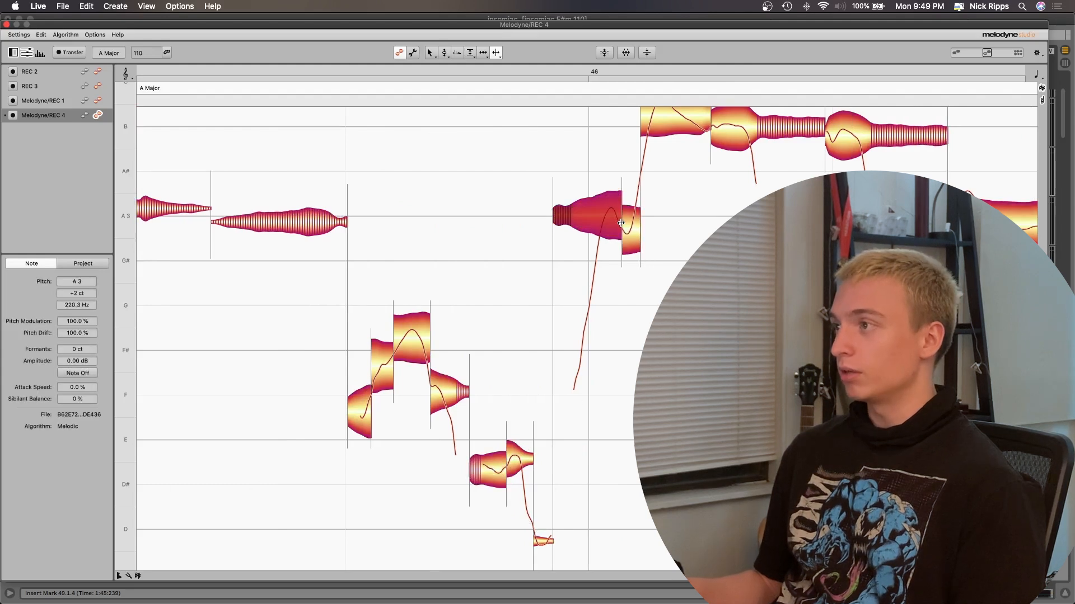
{"action": "double_click", "coordinate": [599, 221]}
{"action": "left_click_drag", "start_coordinate": [599, 221], "coordinate": [582, 374]}
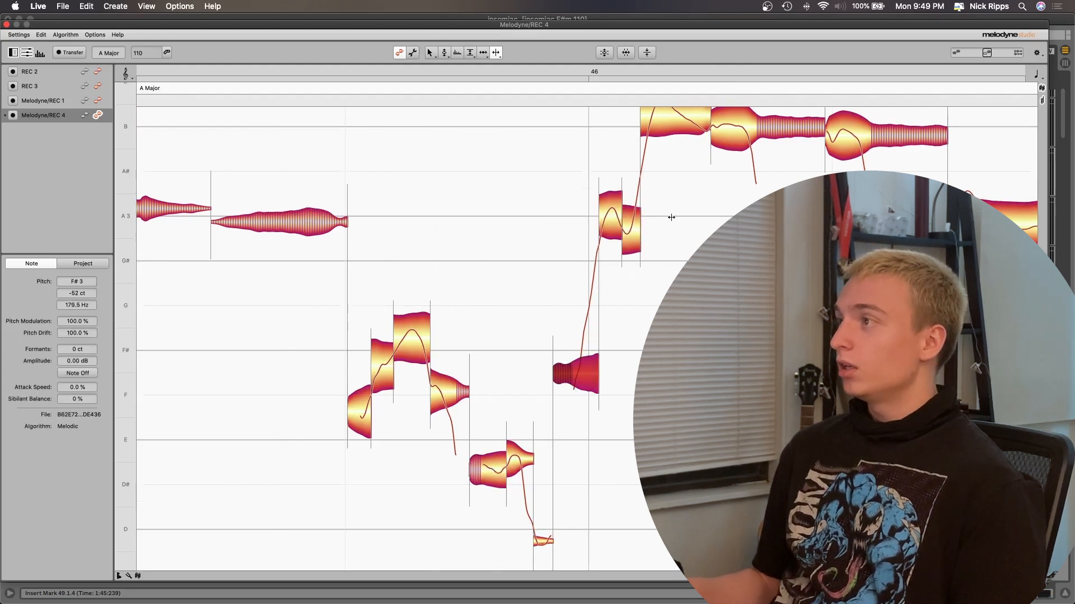
{"action": "scroll", "coordinate": [672, 217], "scroll_direction": "up", "scroll_amount": 3}
{"action": "left_click", "coordinate": [665, 278]}
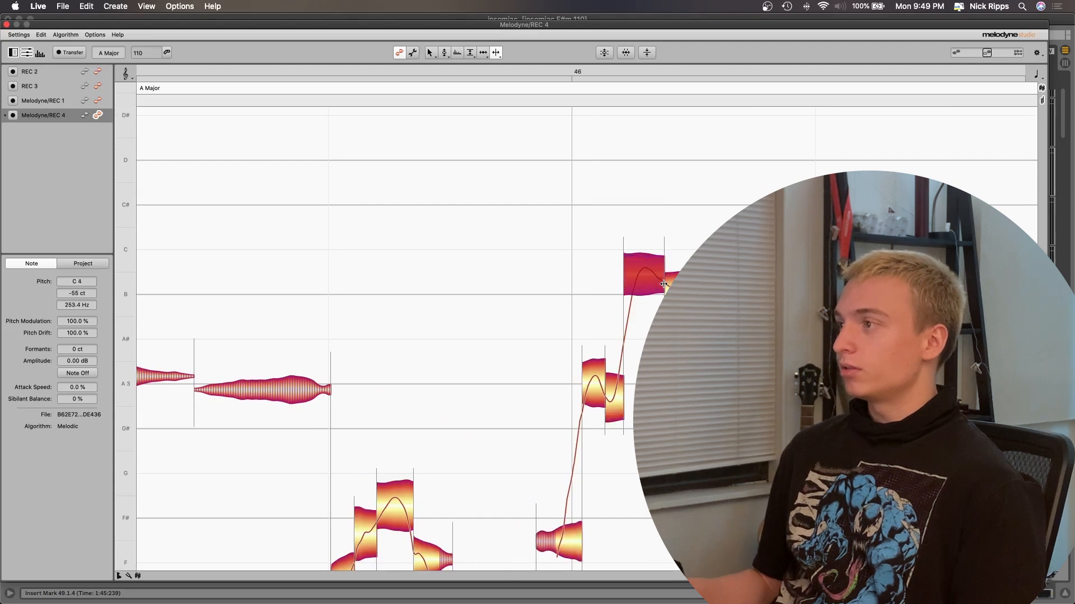
Step: Split the B3 note at beat 2 of bar 46 in two within its swell
{"action": "scroll", "coordinate": [588, 303], "scroll_direction": "right", "scroll_amount": 5}
{"action": "left_click", "coordinate": [558, 308]}
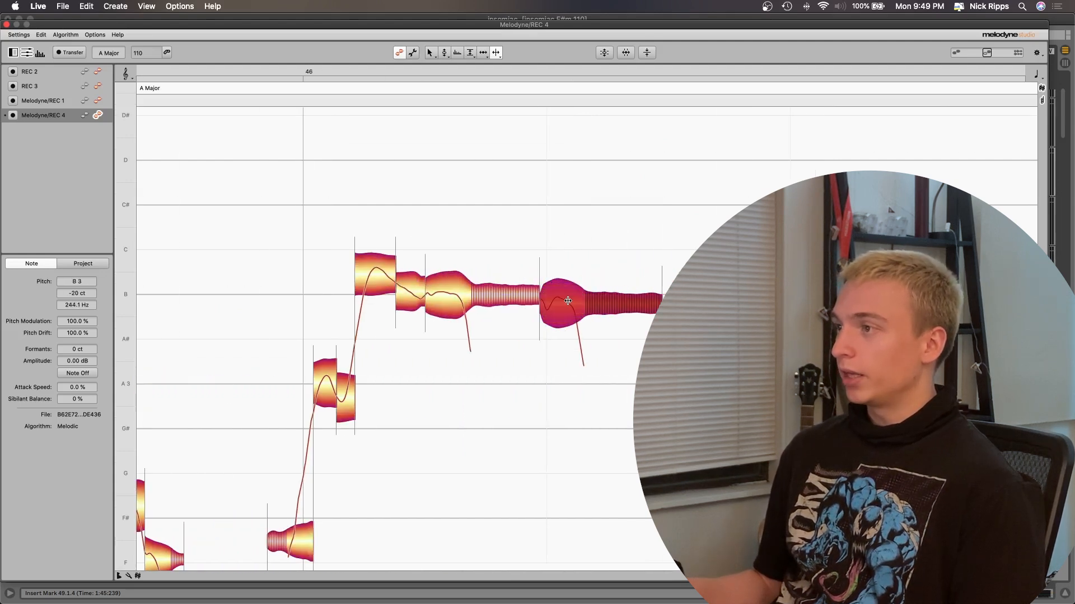
{"action": "scroll", "coordinate": [504, 364], "scroll_direction": "right", "scroll_amount": 6}
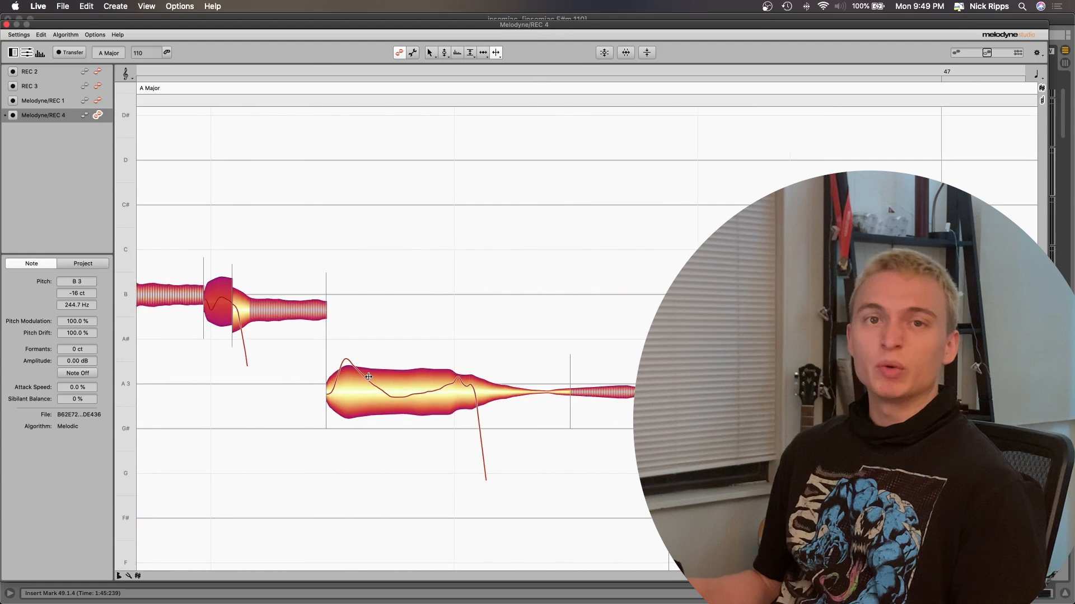
Step: Split the long A3 note after beat 2 of bar 46 into five segments where its pitch curve changes direction
{"action": "double_click", "coordinate": [368, 377]}
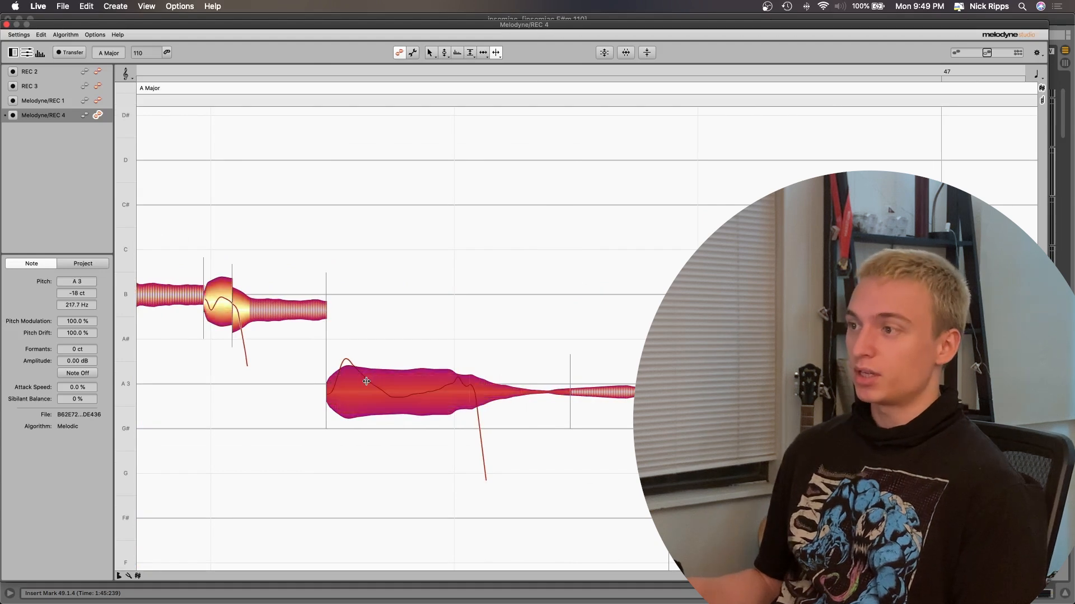
{"action": "left_click", "coordinate": [336, 365]}
{"action": "left_click", "coordinate": [340, 376]}
{"action": "double_click", "coordinate": [341, 376]}
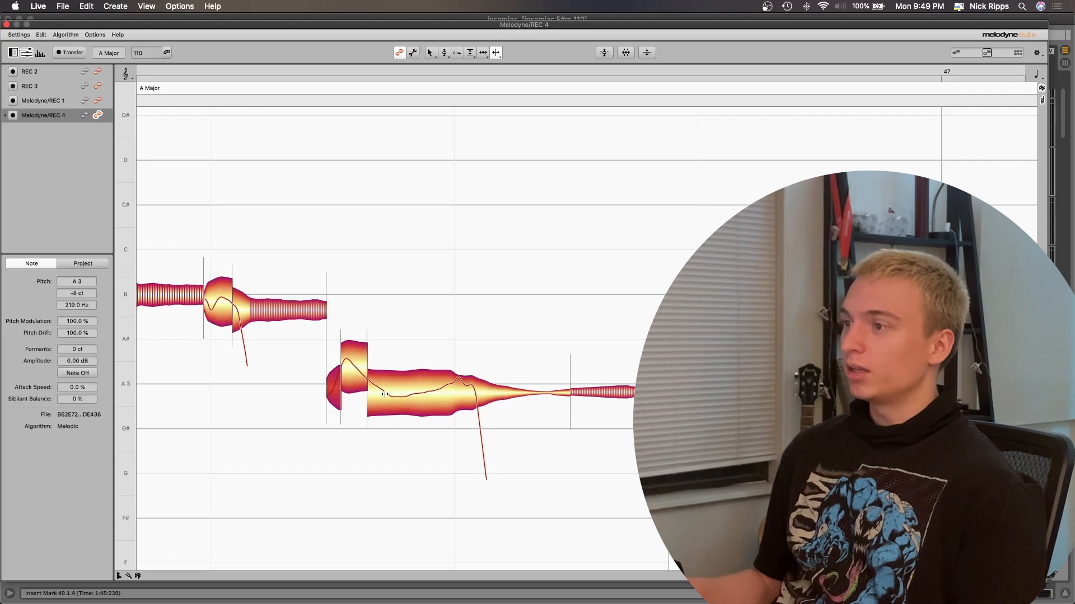
{"action": "left_click", "coordinate": [384, 394]}
{"action": "double_click", "coordinate": [386, 395]}
{"action": "double_click", "coordinate": [446, 389]}
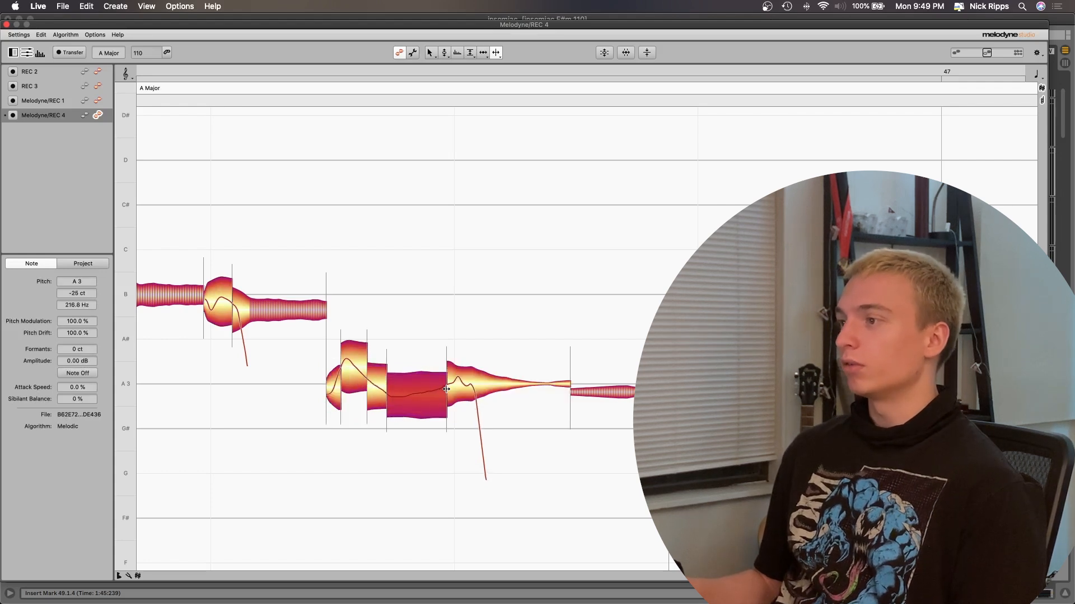
Step: Split the low descending note at beat 4 of bar 46 into seven segments following its pitch curve down to E3
{"action": "scroll", "coordinate": [492, 396], "scroll_direction": "right", "scroll_amount": 5}
{"action": "scroll", "coordinate": [492, 396], "scroll_direction": "down", "scroll_amount": 3}
{"action": "left_click", "coordinate": [349, 420]}
{"action": "double_click", "coordinate": [348, 421]}
{"action": "double_click", "coordinate": [376, 423]}
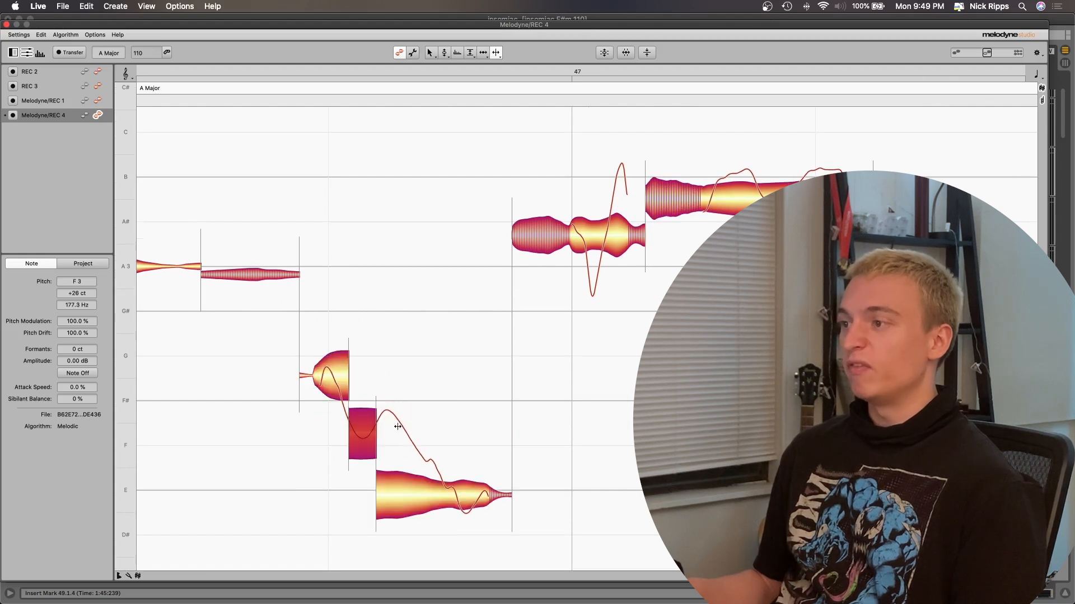
{"action": "double_click", "coordinate": [407, 484]}
{"action": "left_click", "coordinate": [437, 480]}
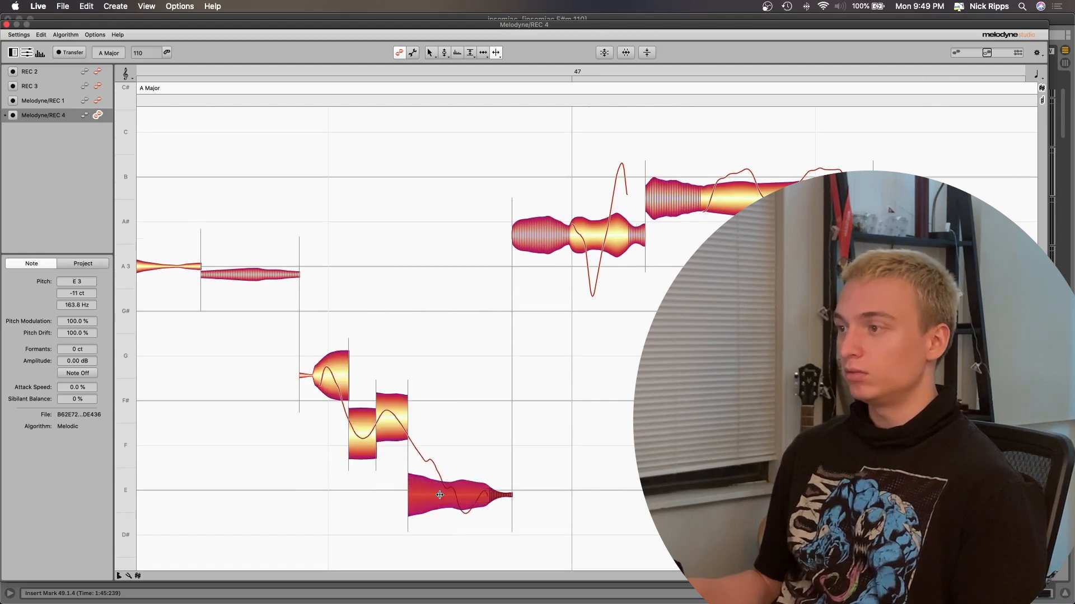
{"action": "double_click", "coordinate": [441, 483]}
{"action": "left_click", "coordinate": [459, 490]}
{"action": "double_click", "coordinate": [460, 491]}
{"action": "double_click", "coordinate": [474, 503]}
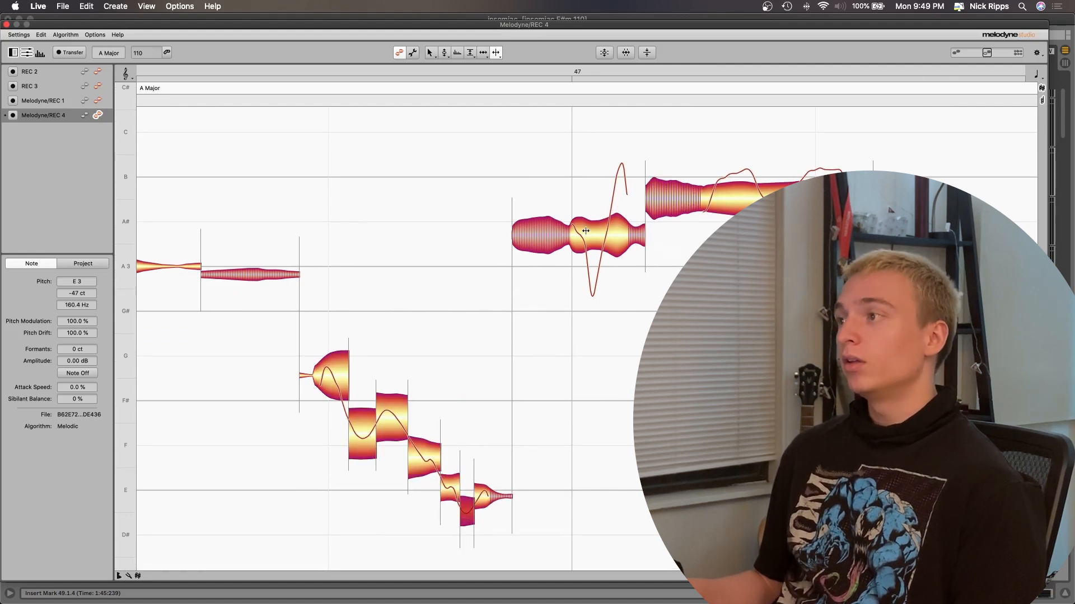
Step: Split the A#3 note at the start of bar 47 and the long B3 note after it into three segments each
{"action": "double_click", "coordinate": [608, 235]}
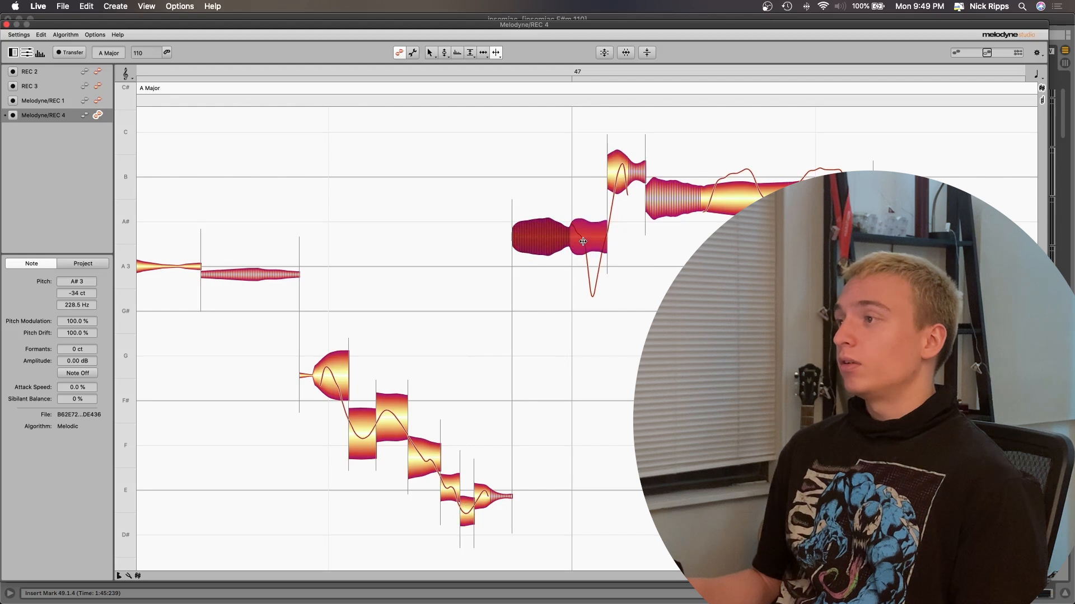
{"action": "double_click", "coordinate": [584, 240]}
{"action": "scroll", "coordinate": [601, 248], "scroll_direction": "right", "scroll_amount": 5}
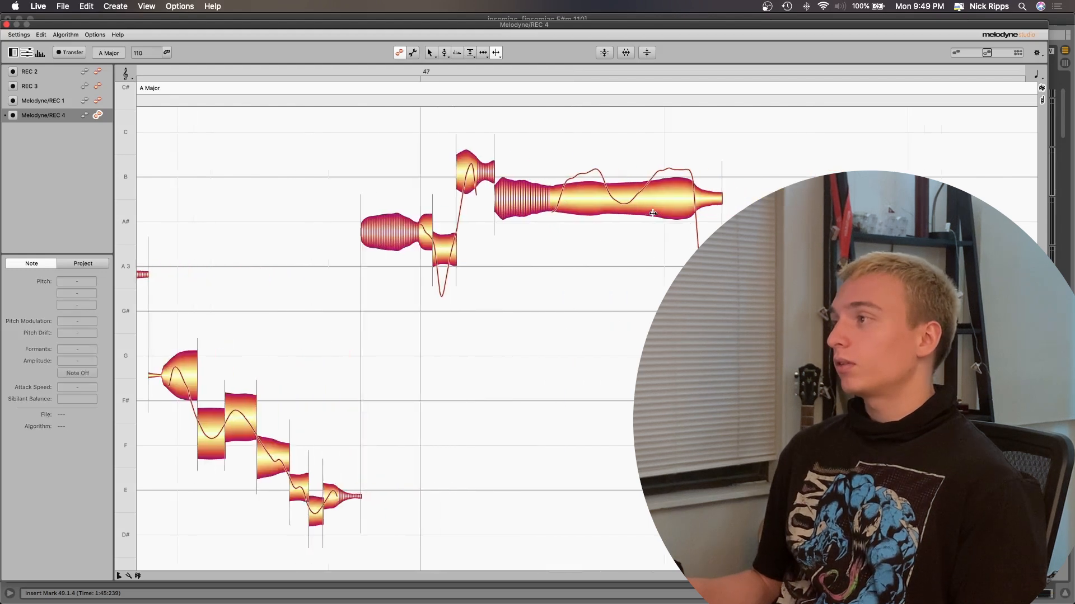
{"action": "double_click", "coordinate": [491, 192]}
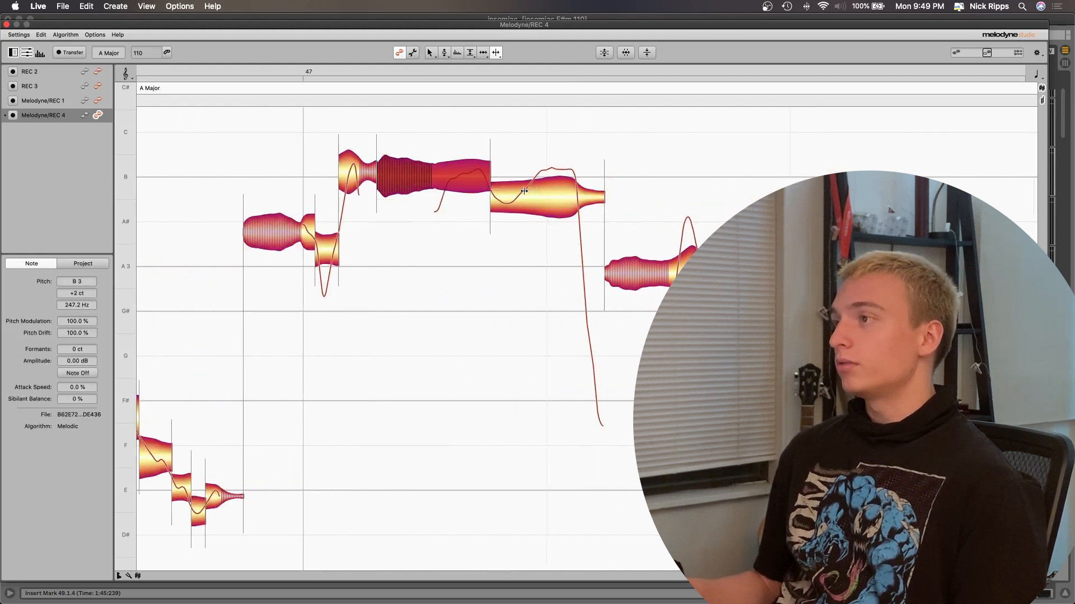
{"action": "double_click", "coordinate": [523, 192]}
{"action": "left_click_drag", "start_coordinate": [524, 196], "coordinate": [531, 196]}
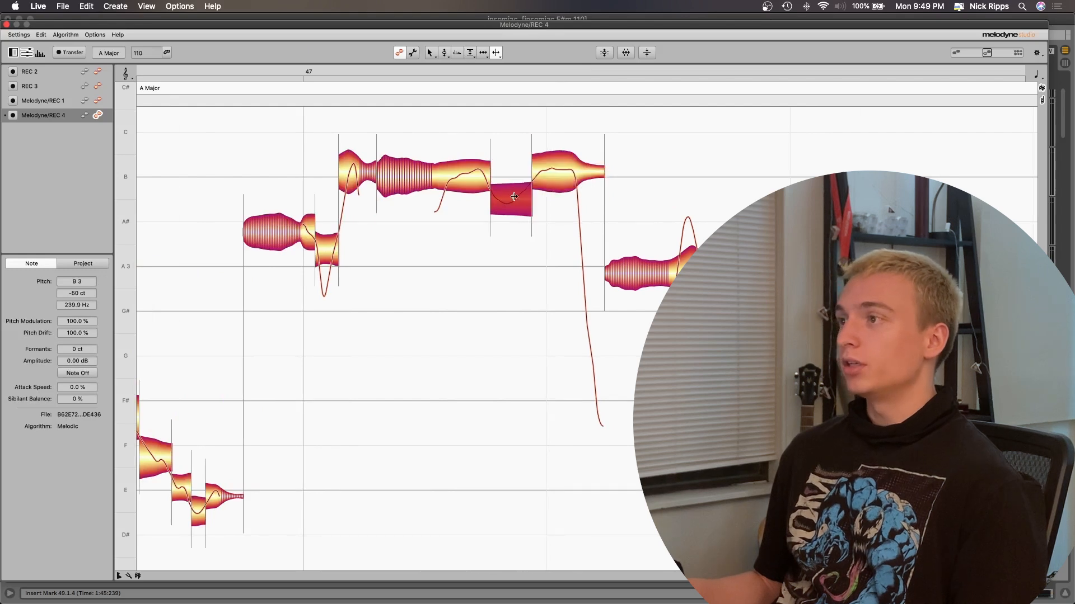
Step: Split the opening segment of the long B3 note in bar 47 into three and its dipped middle segment into two
{"action": "double_click", "coordinate": [427, 184]}
{"action": "left_click", "coordinate": [454, 178]}
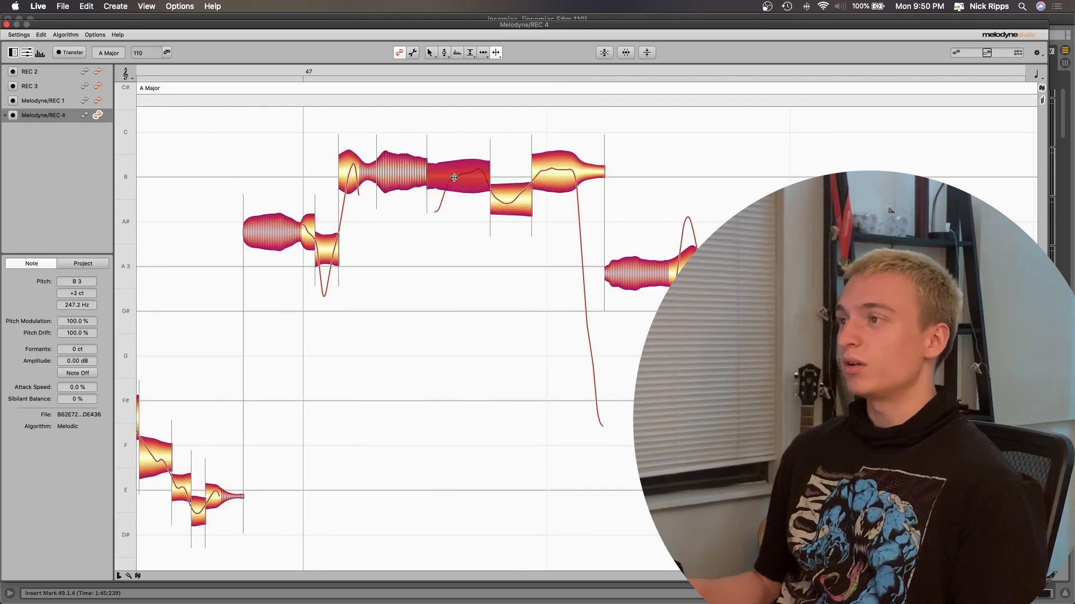
{"action": "left_click_drag", "start_coordinate": [424, 177], "coordinate": [443, 176]}
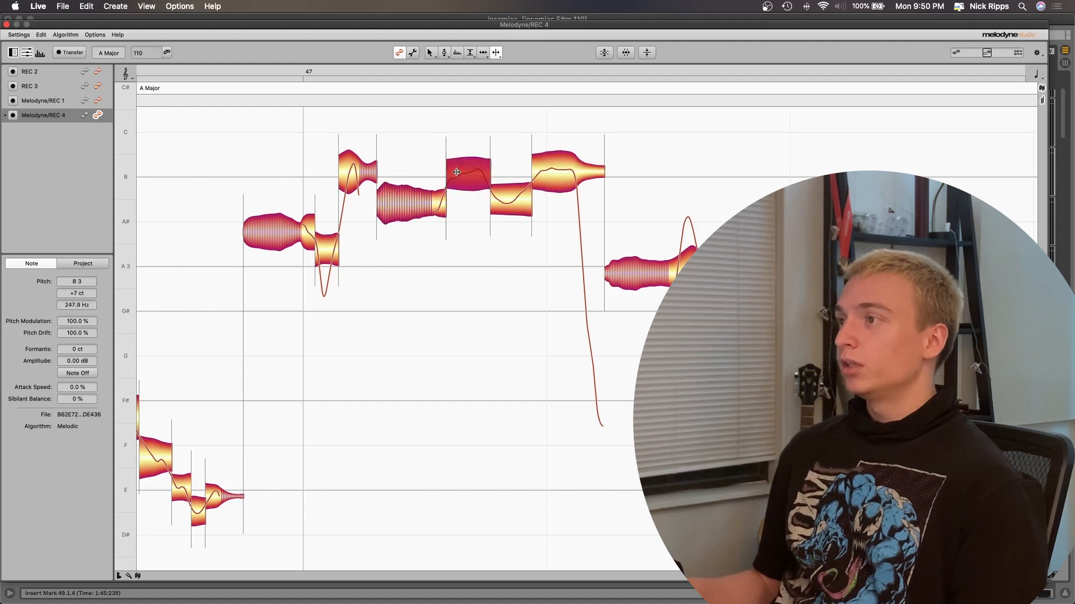
{"action": "double_click", "coordinate": [460, 172]}
{"action": "scroll", "coordinate": [520, 194], "scroll_direction": "right", "scroll_amount": 5}
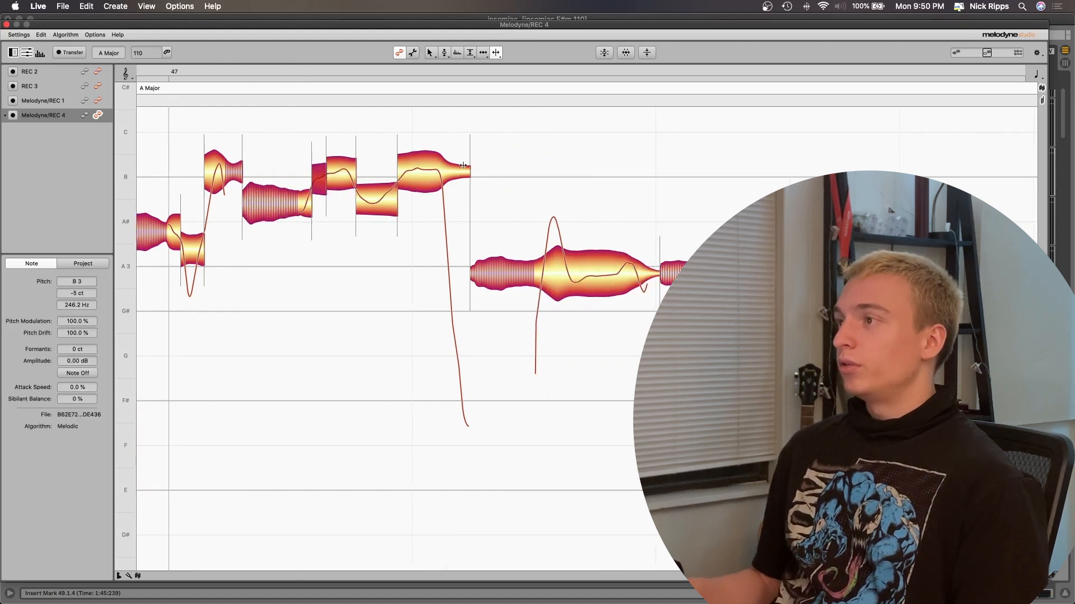
{"action": "double_click", "coordinate": [380, 200]}
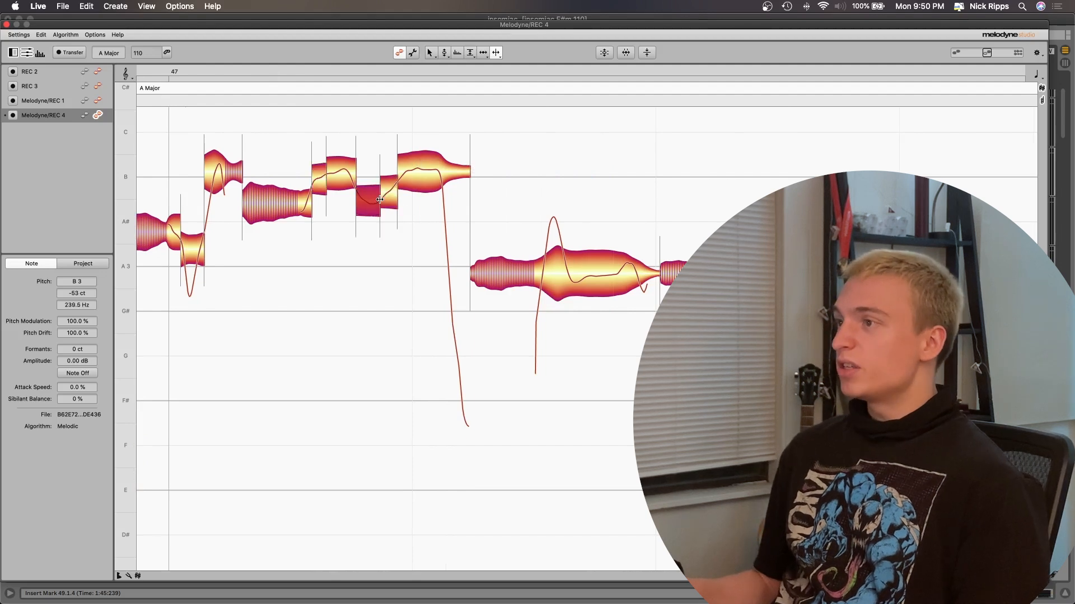
Step: Split the A3 note between beats 2 and 3 of bar 47 into six segments at its pitch turns
{"action": "left_click", "coordinate": [566, 272]}
{"action": "double_click", "coordinate": [565, 268]}
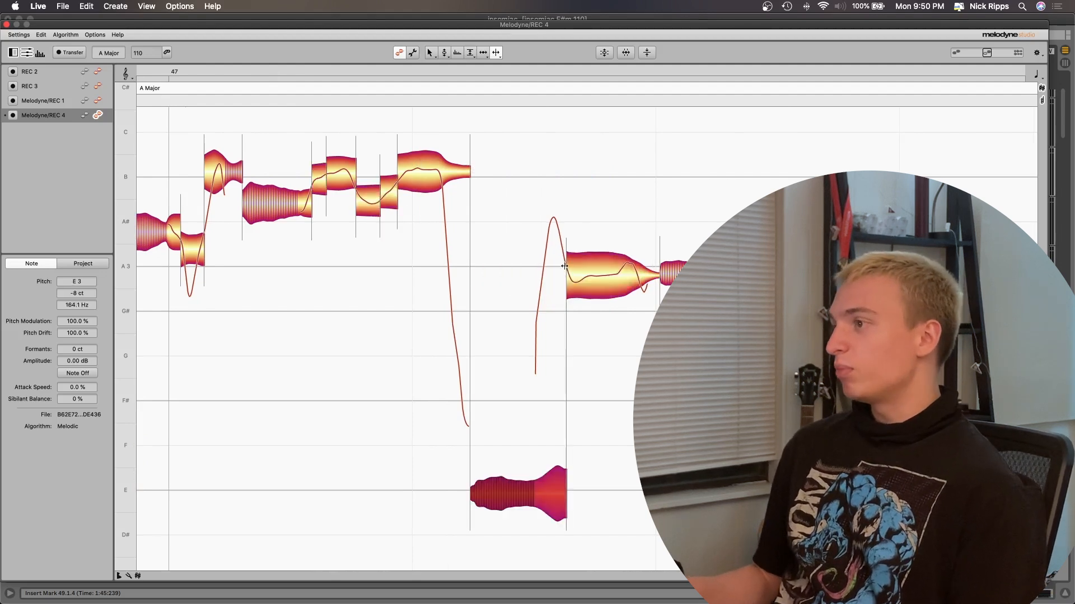
{"action": "double_click", "coordinate": [545, 491]}
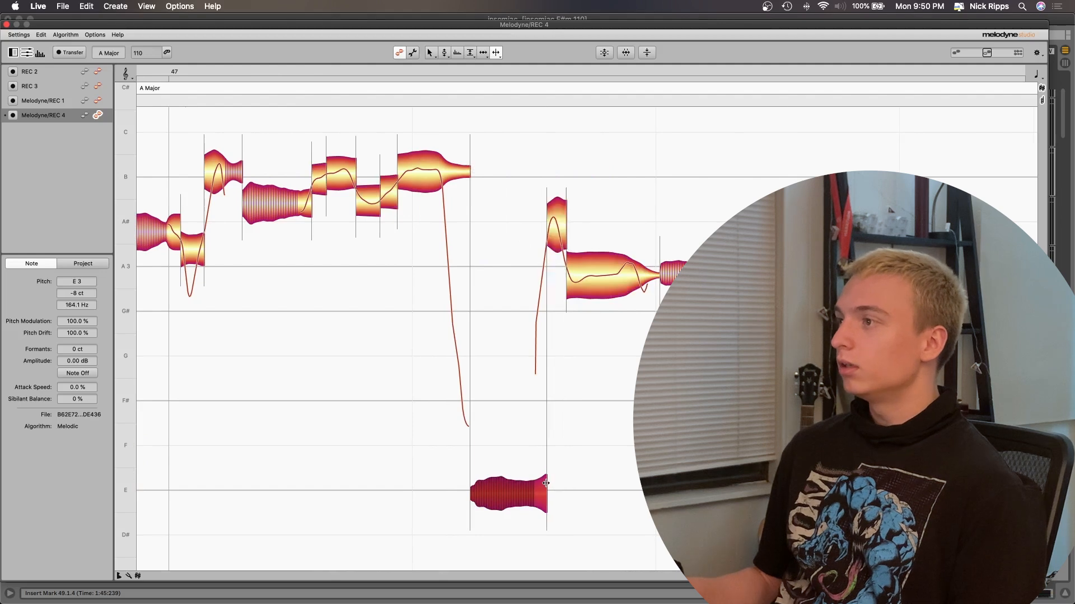
{"action": "double_click", "coordinate": [580, 281]}
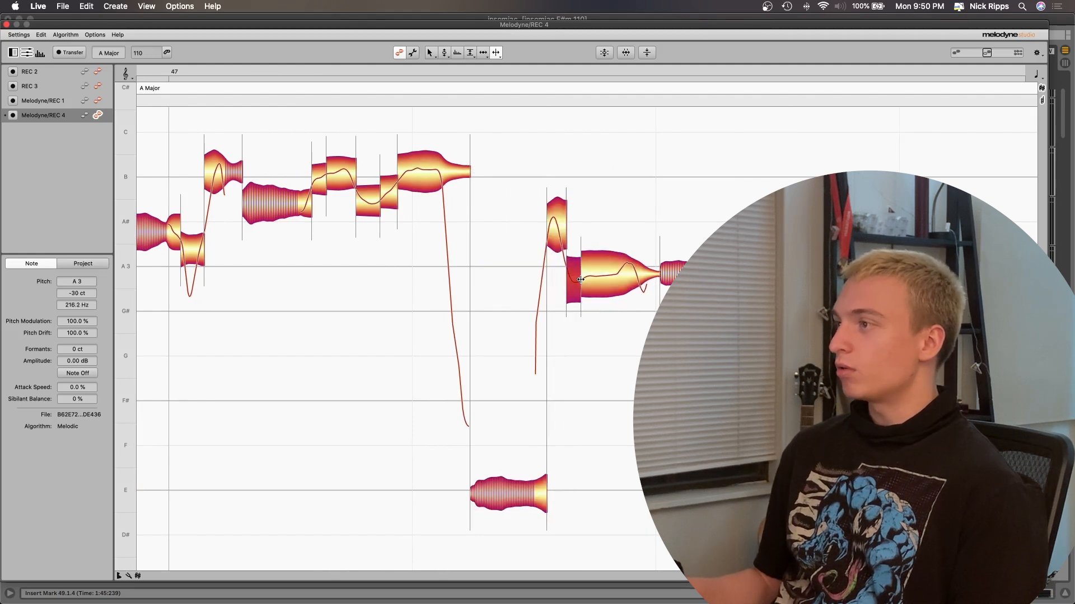
{"action": "double_click", "coordinate": [618, 273]}
{"action": "double_click", "coordinate": [636, 274]}
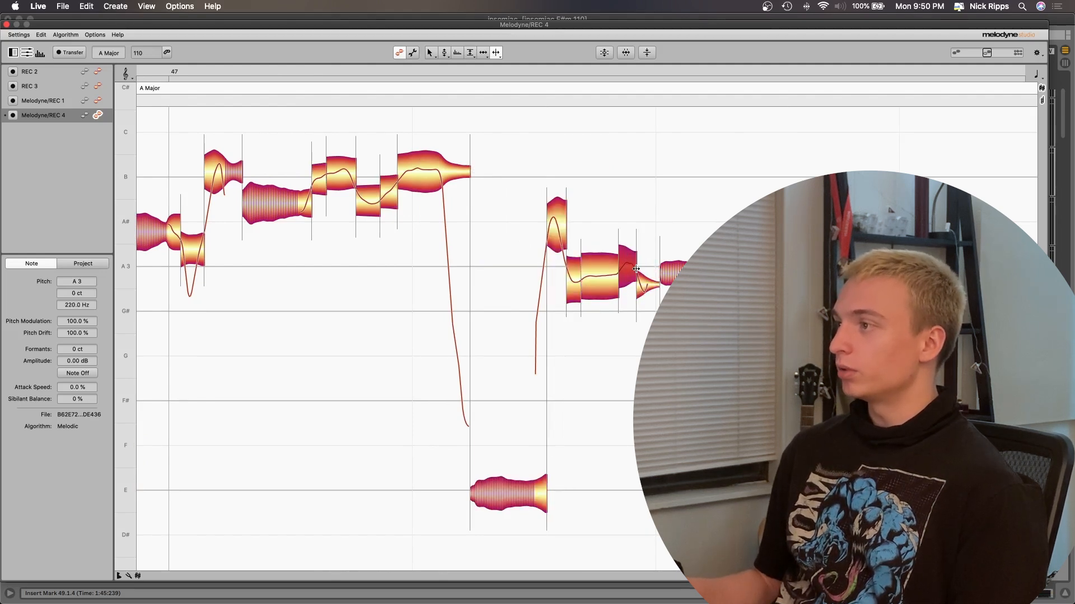
Step: Split the short low D#3 note at beat 4 of bar 47 in two where its pitch starts to rise
{"action": "scroll", "coordinate": [569, 268], "scroll_direction": "right", "scroll_amount": 8}
{"action": "scroll", "coordinate": [442, 313], "scroll_direction": "down", "scroll_amount": 5}
{"action": "double_click", "coordinate": [453, 271]}
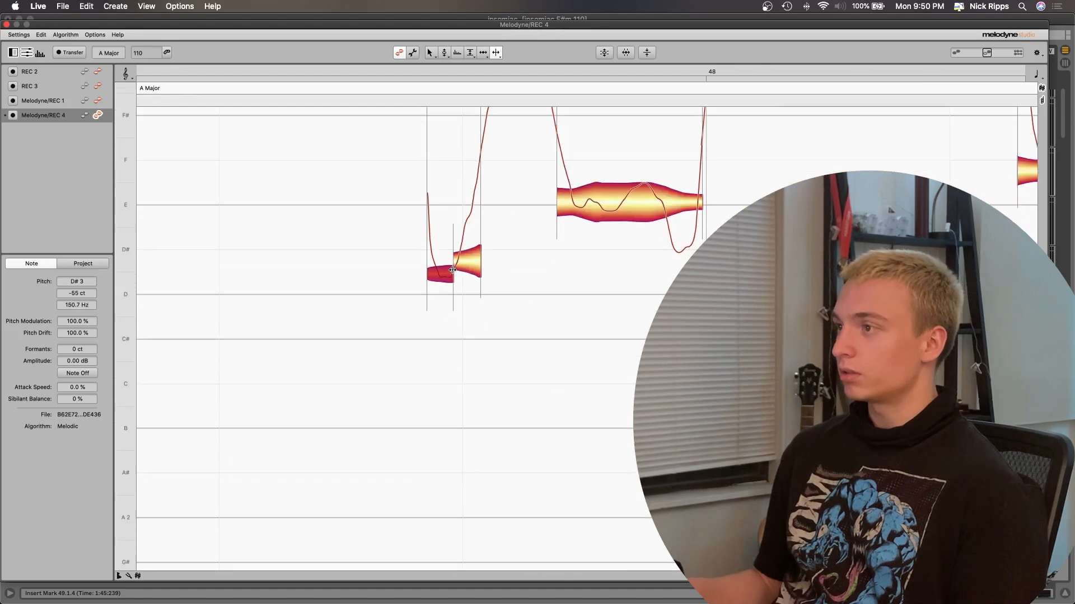
{"action": "double_click", "coordinate": [476, 263]}
{"action": "left_click", "coordinate": [476, 263]}
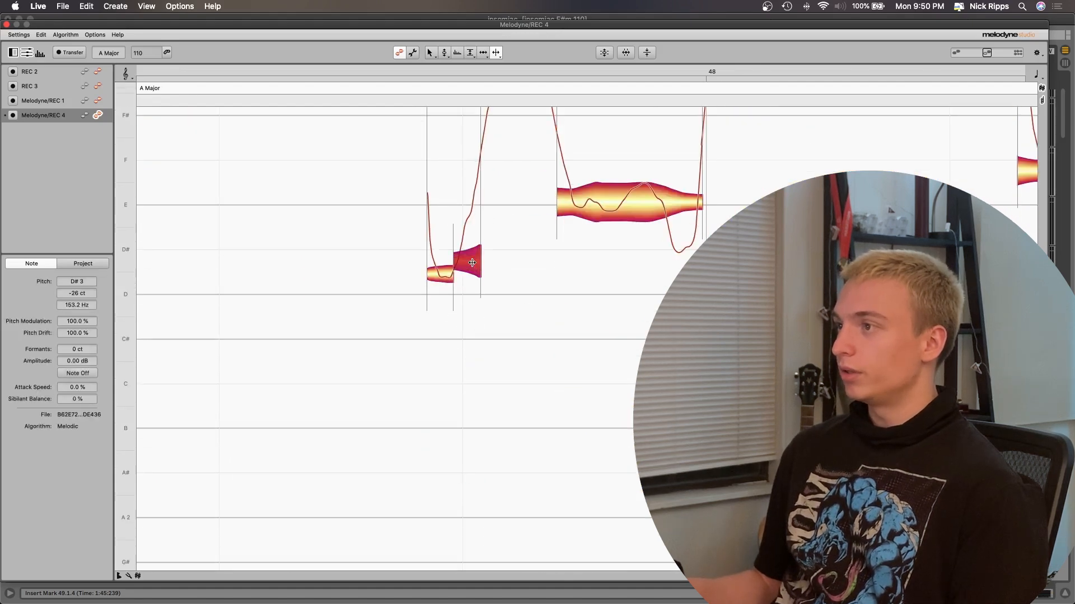
Step: Split the G3 note before bar 48 into three segments, isolating the dip in its pitch curve
{"action": "scroll", "coordinate": [497, 283], "scroll_direction": "up", "scroll_amount": 5}
{"action": "scroll", "coordinate": [504, 325], "scroll_direction": "down", "scroll_amount": 2}
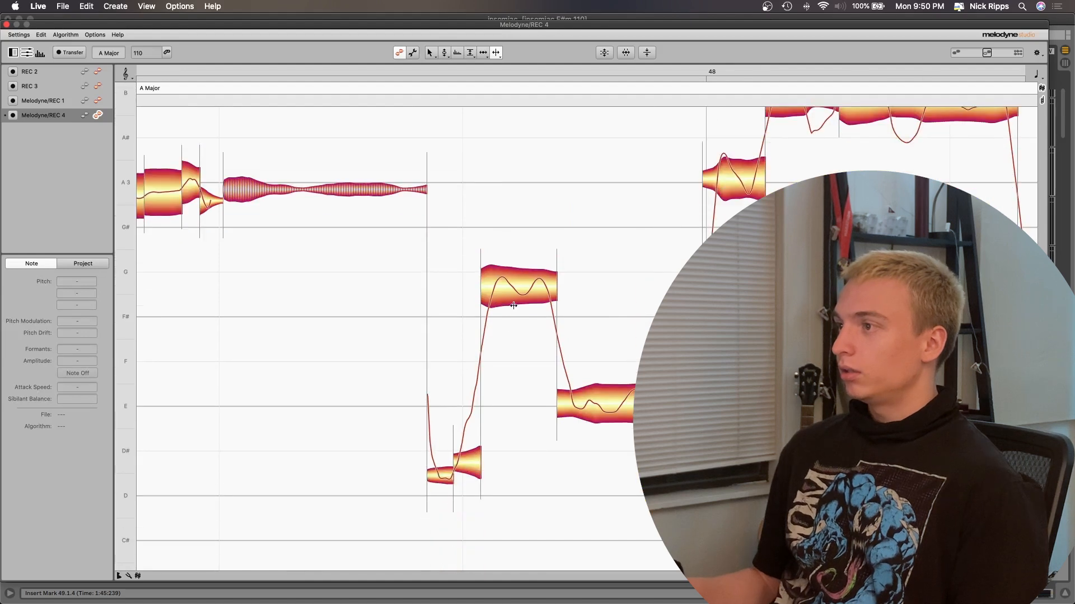
{"action": "double_click", "coordinate": [515, 286]}
{"action": "double_click", "coordinate": [532, 288]}
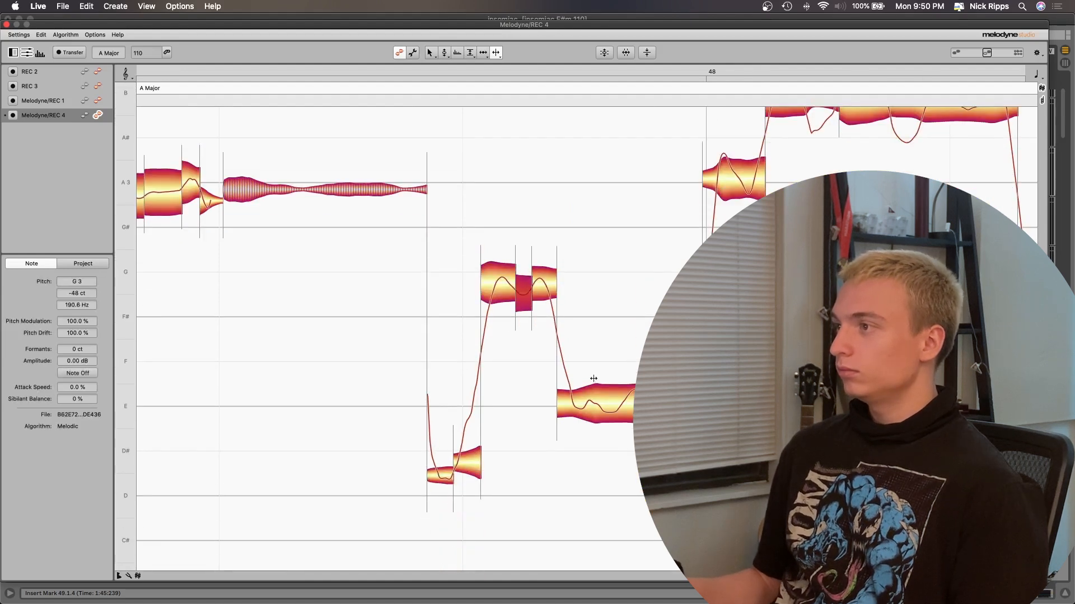
Step: Split the E3 note just before bar 48 into six segments along its pitch curve
{"action": "double_click", "coordinate": [572, 404]}
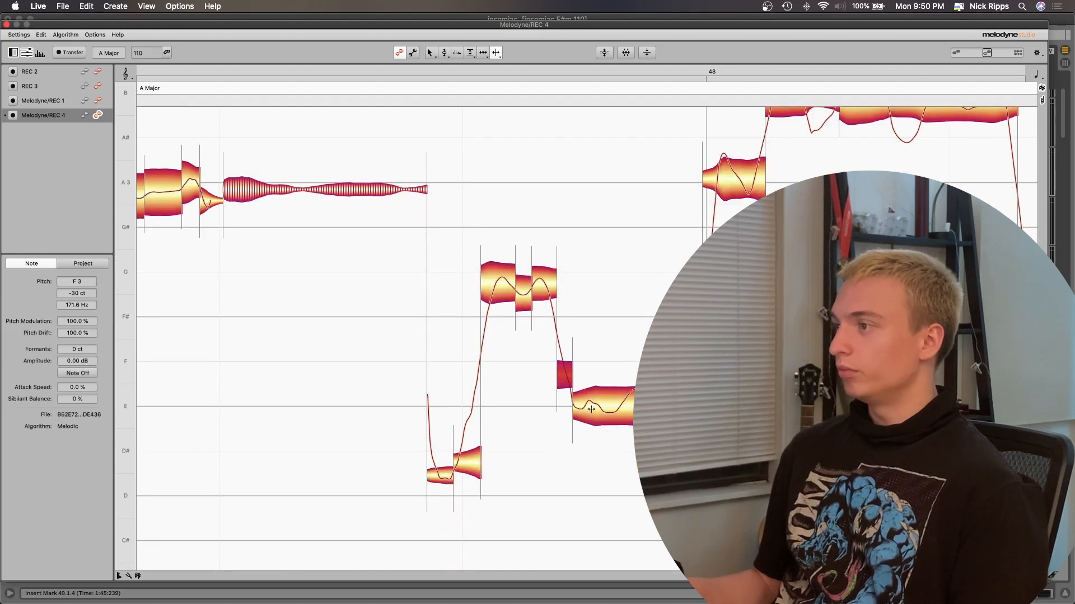
{"action": "double_click", "coordinate": [622, 408]}
{"action": "double_click", "coordinate": [600, 409]}
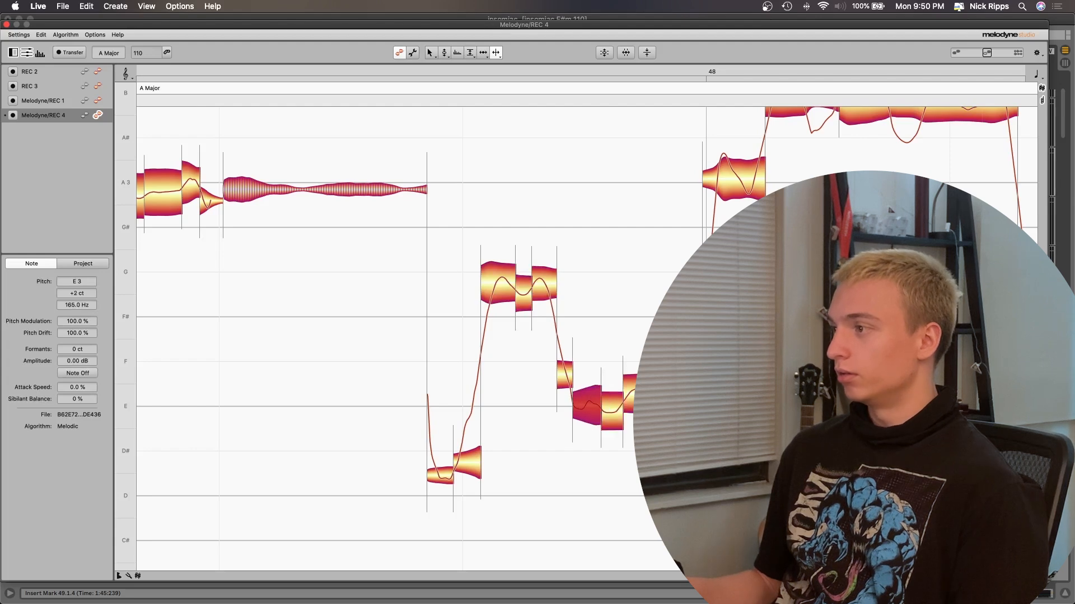
{"action": "double_click", "coordinate": [650, 394]}
{"action": "left_click", "coordinate": [666, 448]}
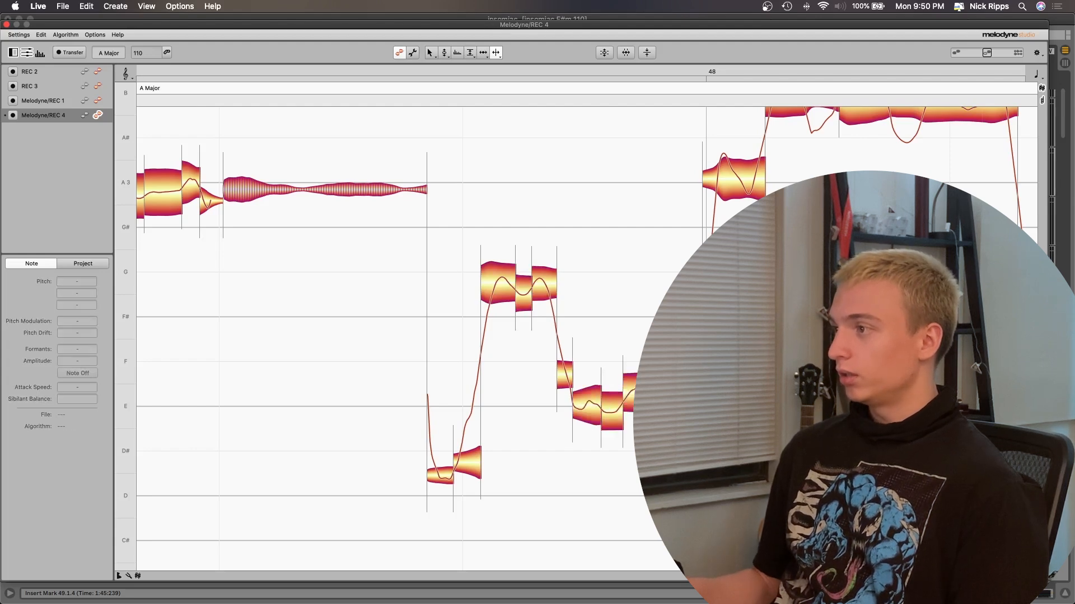
{"action": "double_click", "coordinate": [652, 392]}
Step: Split the A3 note at the start of bar 48 in two between its pitch peak and dip
{"action": "scroll", "coordinate": [642, 313], "scroll_direction": "right", "scroll_amount": 6}
{"action": "scroll", "coordinate": [642, 312], "scroll_direction": "up", "scroll_amount": 2}
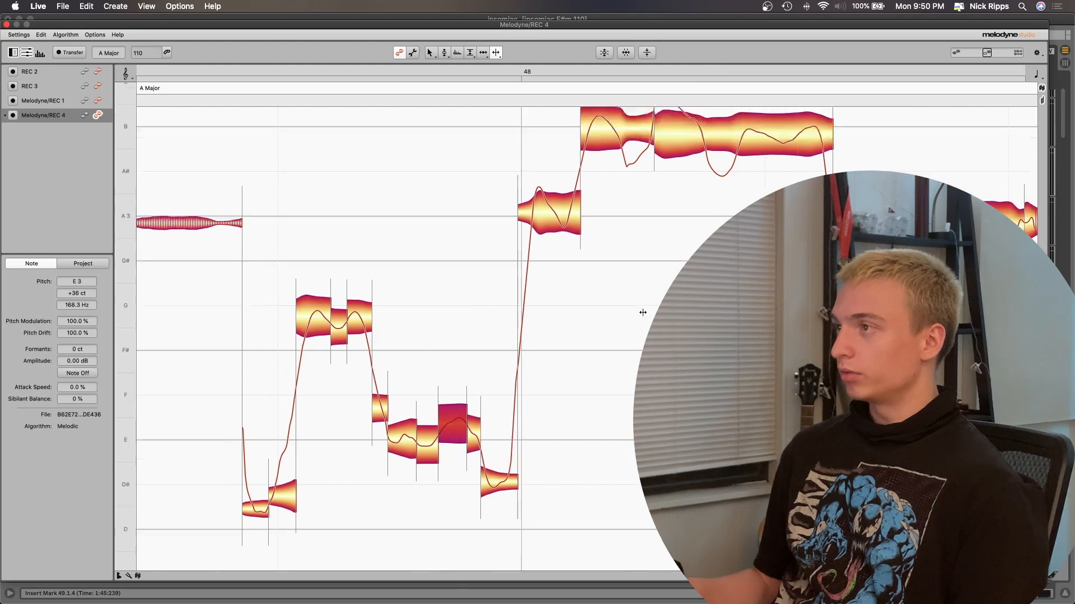
{"action": "scroll", "coordinate": [643, 313], "scroll_direction": "up", "scroll_amount": 3}
{"action": "double_click", "coordinate": [554, 363]}
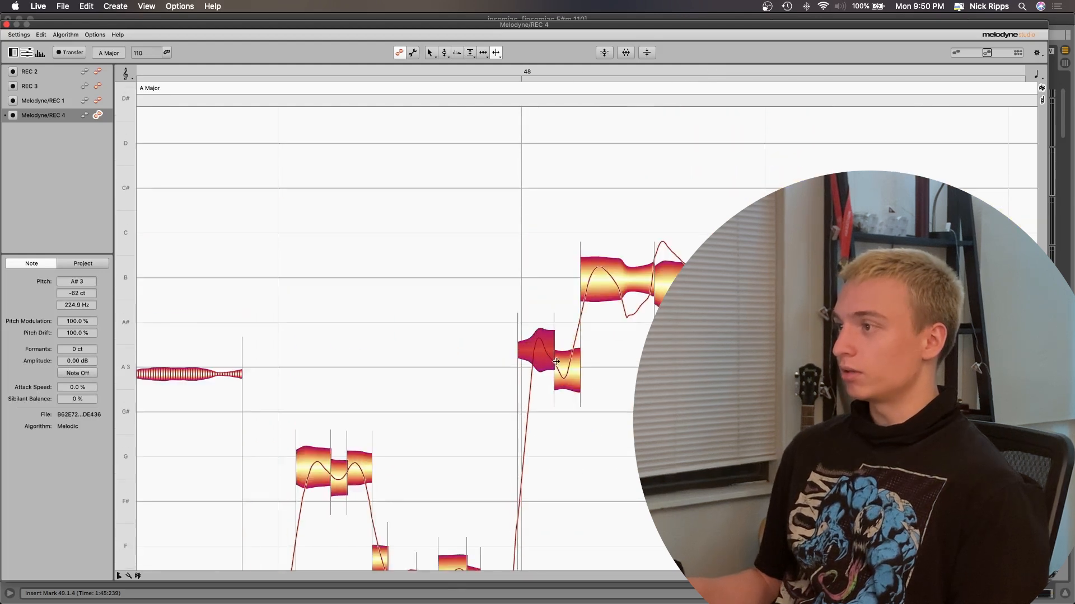
Step: Split the first B3 note in bar 48 into four segments at its pitch turns
{"action": "double_click", "coordinate": [621, 279]}
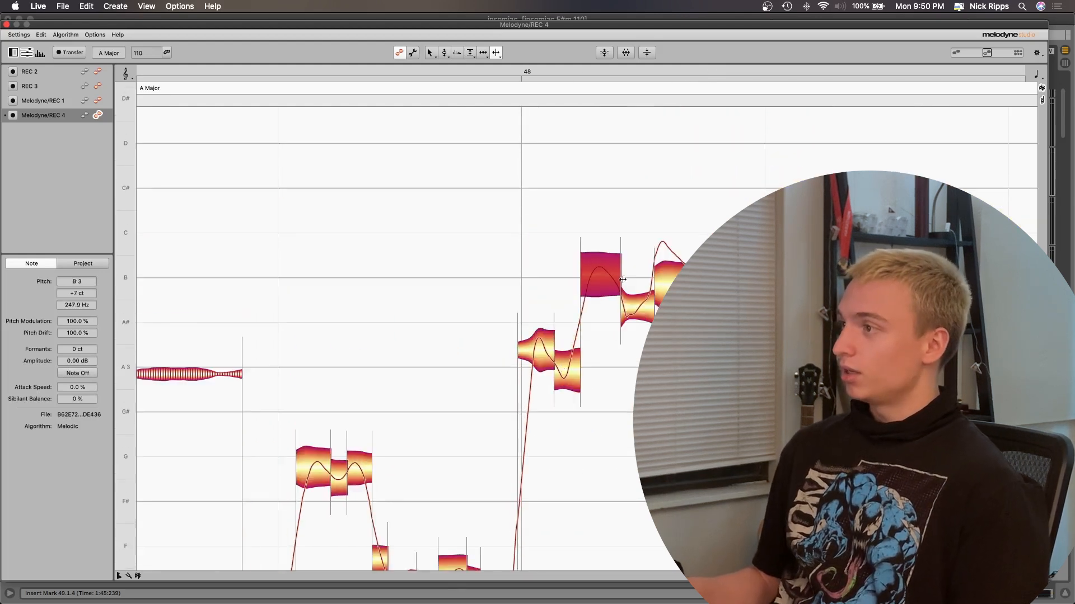
{"action": "double_click", "coordinate": [639, 308]}
{"action": "left_click", "coordinate": [606, 268]}
{"action": "double_click", "coordinate": [606, 269]}
Step: Split the second B3 note in bar 48 at three points along its peak, fall and dip
{"action": "left_click", "coordinate": [671, 248]}
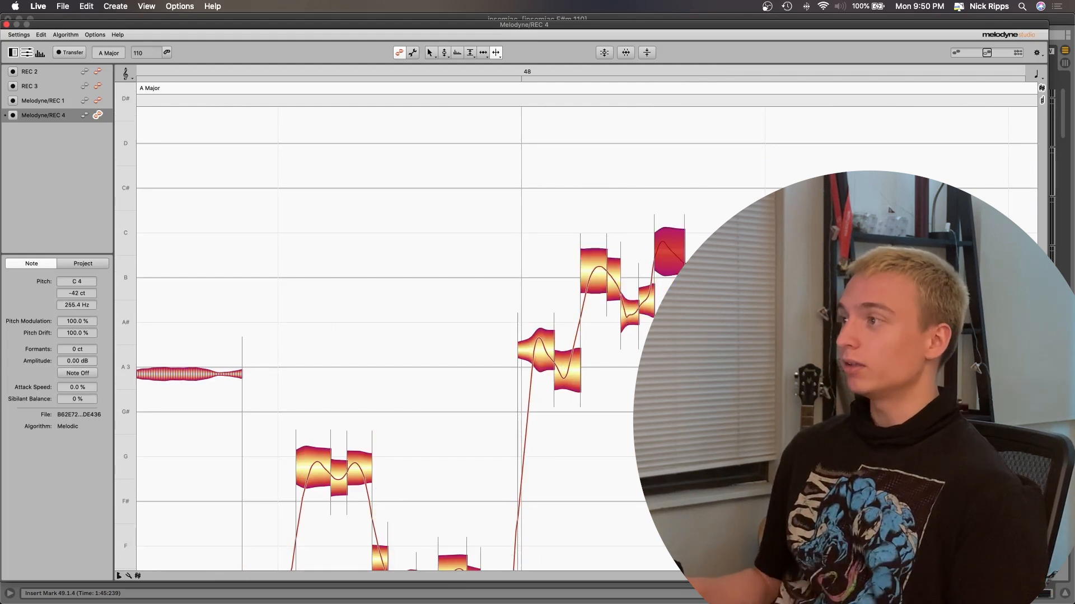
{"action": "double_click", "coordinate": [679, 256]}
{"action": "left_click", "coordinate": [682, 273]}
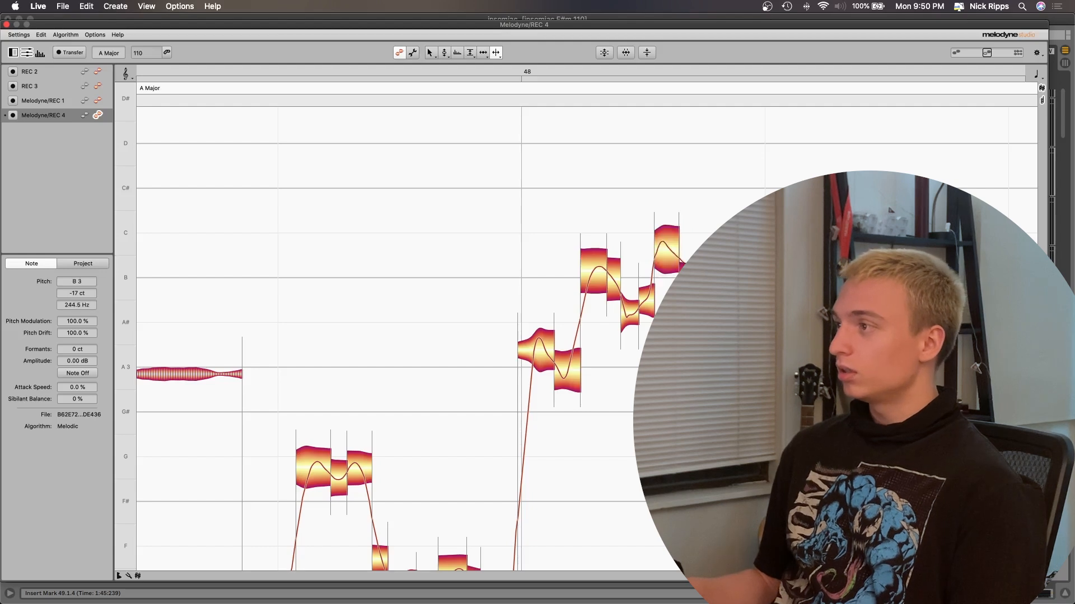
{"action": "double_click", "coordinate": [707, 274]}
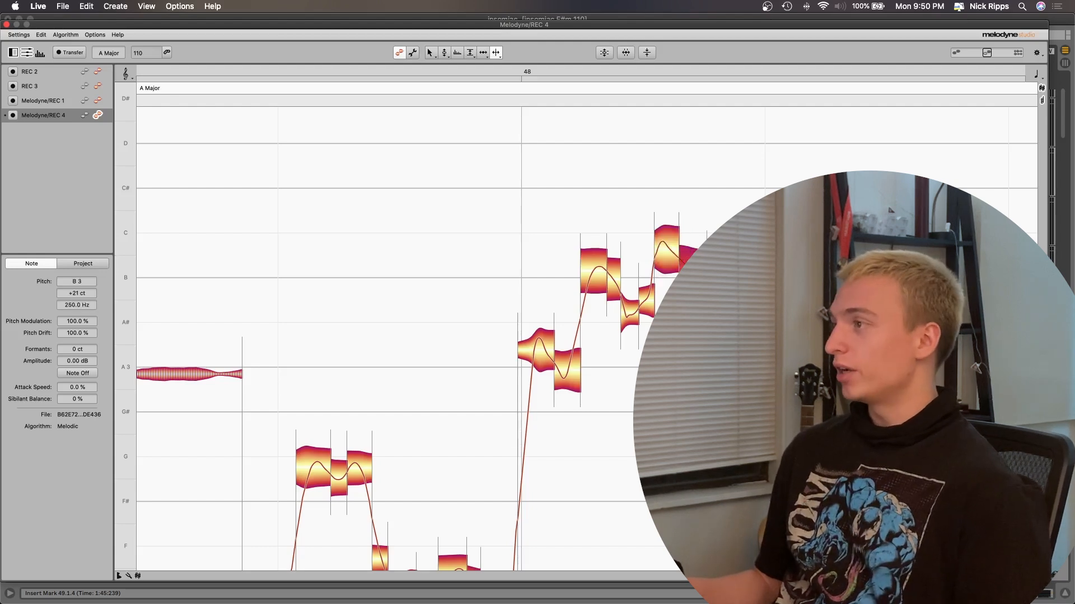
{"action": "double_click", "coordinate": [728, 275]}
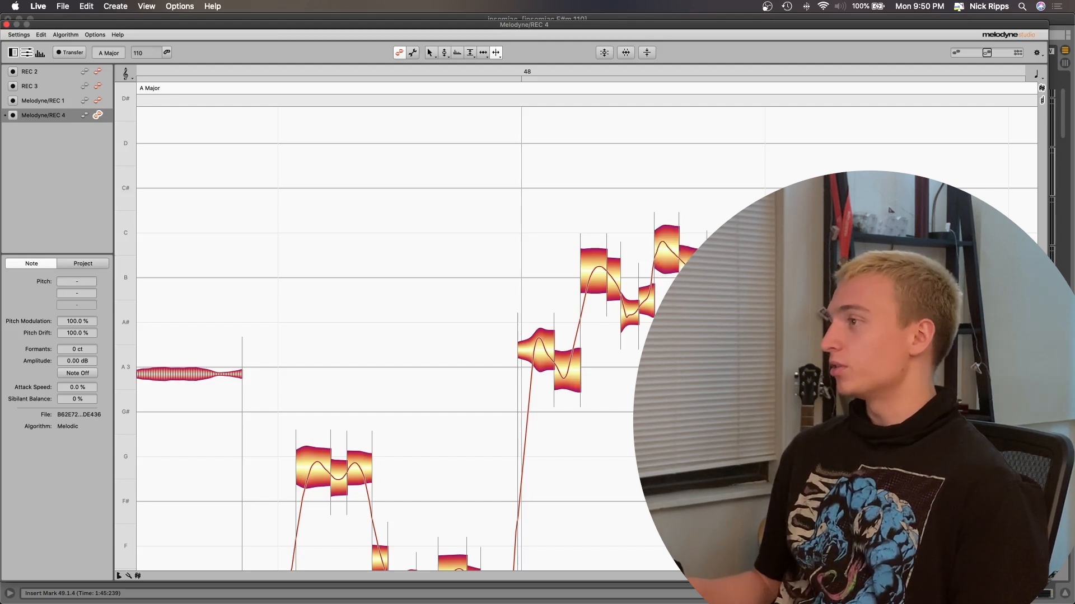
{"action": "scroll", "coordinate": [661, 289], "scroll_direction": "right", "scroll_amount": 4}
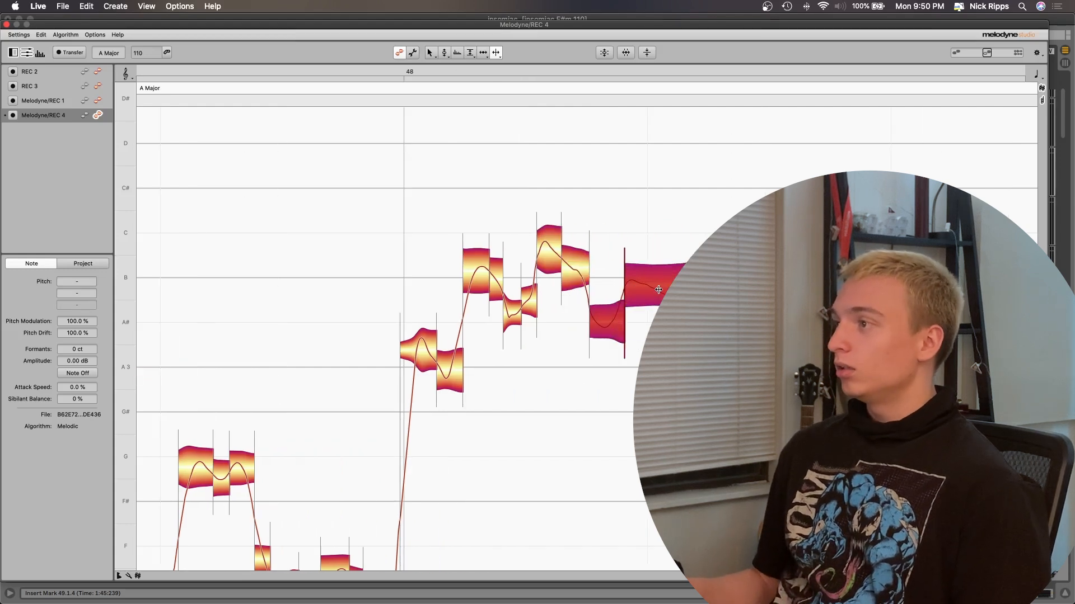
Step: Split the long B3 note after the second one in bar 48 into three segments at its pitch turns
{"action": "double_click", "coordinate": [661, 289]}
{"action": "left_click", "coordinate": [672, 282]}
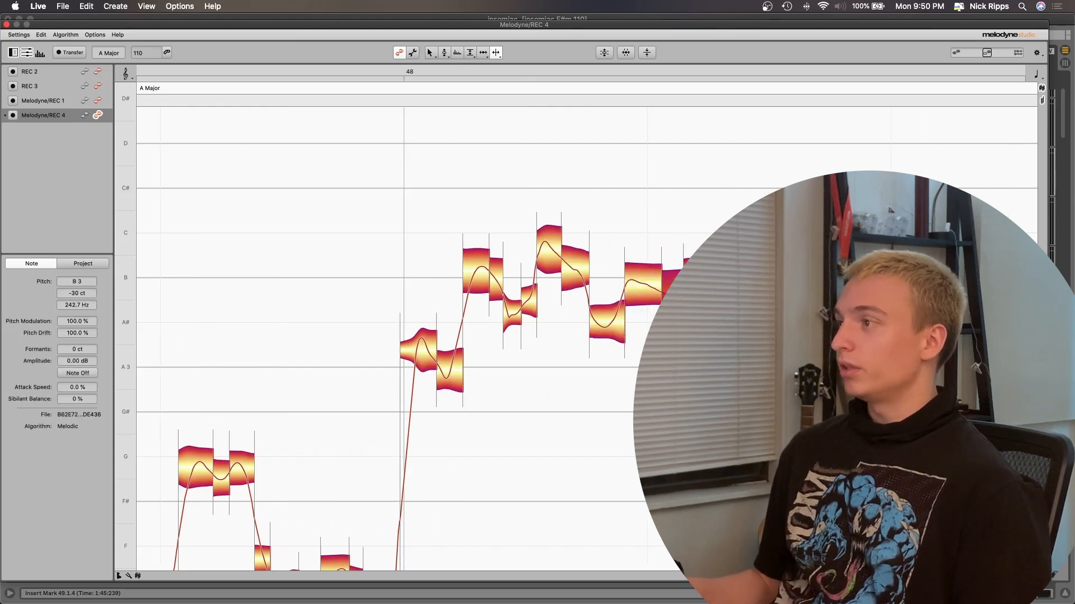
Step: Split the A3 note in the second half of bar 48 into four segments along its pitch curve
{"action": "scroll", "coordinate": [671, 282], "scroll_direction": "right", "scroll_amount": 20}
{"action": "scroll", "coordinate": [672, 283], "scroll_direction": "down", "scroll_amount": 8}
{"action": "scroll", "coordinate": [672, 282], "scroll_direction": "up", "scroll_amount": 10}
{"action": "scroll", "coordinate": [671, 282], "scroll_direction": "left", "scroll_amount": 20}
{"action": "scroll", "coordinate": [672, 282], "scroll_direction": "right", "scroll_amount": 20}
{"action": "scroll", "coordinate": [672, 283], "scroll_direction": "down", "scroll_amount": 7}
{"action": "scroll", "coordinate": [532, 308], "scroll_direction": "up", "scroll_amount": 4}
{"action": "double_click", "coordinate": [504, 267]}
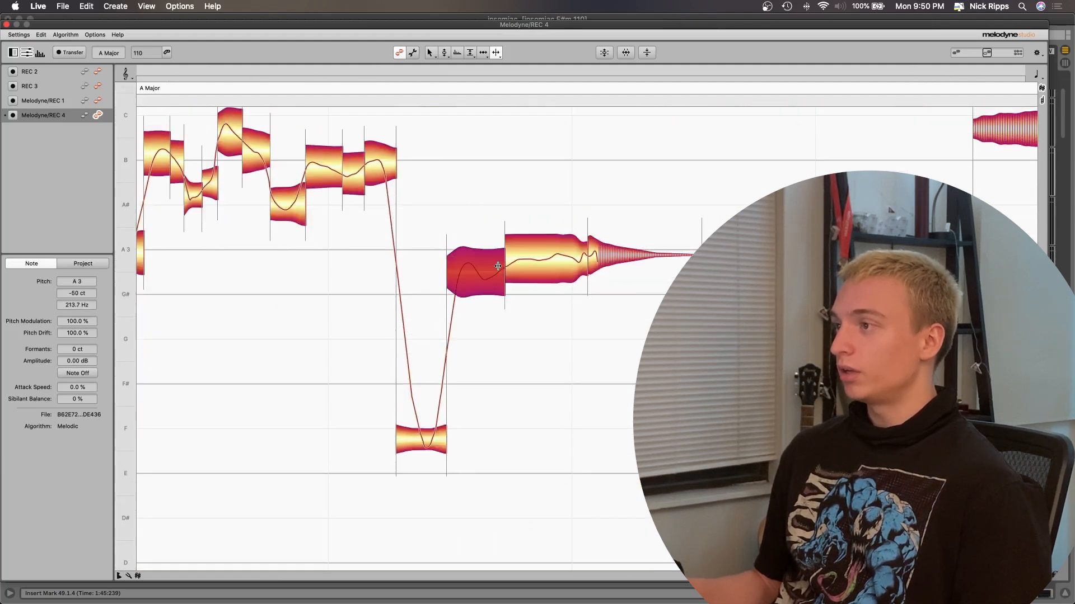
{"action": "double_click", "coordinate": [478, 272]}
{"action": "double_click", "coordinate": [550, 256]}
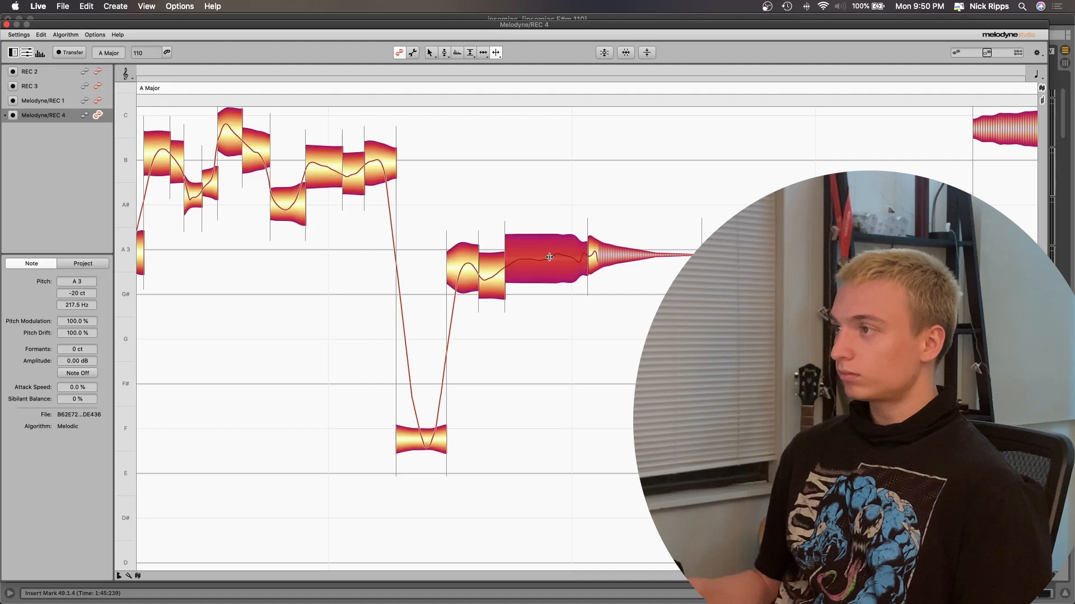
{"action": "double_click", "coordinate": [418, 443]}
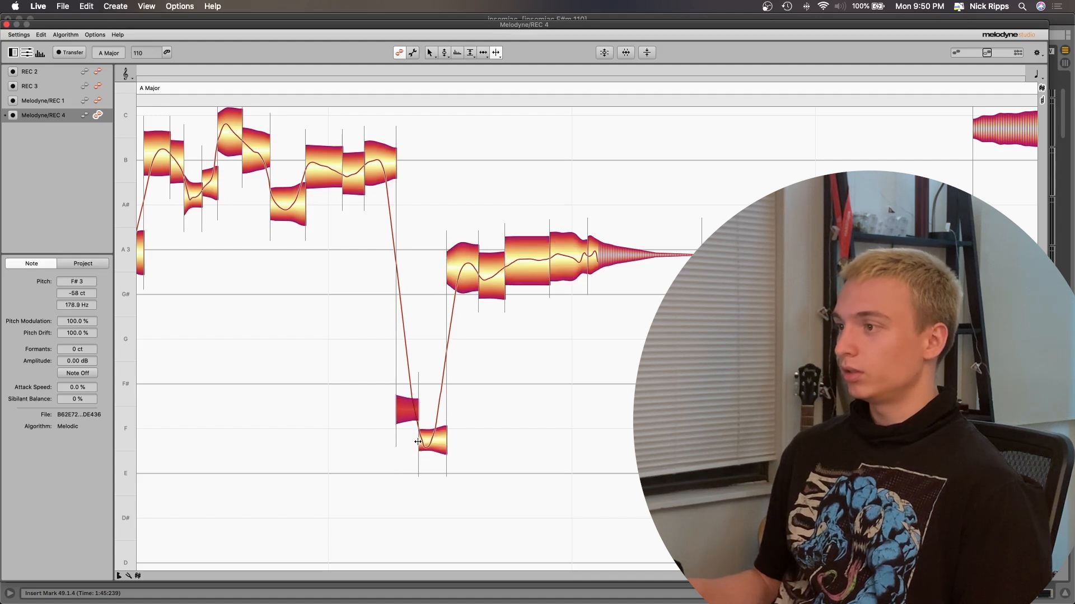
{"action": "key", "text": "super+z"}
{"action": "scroll", "coordinate": [594, 420], "scroll_direction": "right", "scroll_amount": 5}
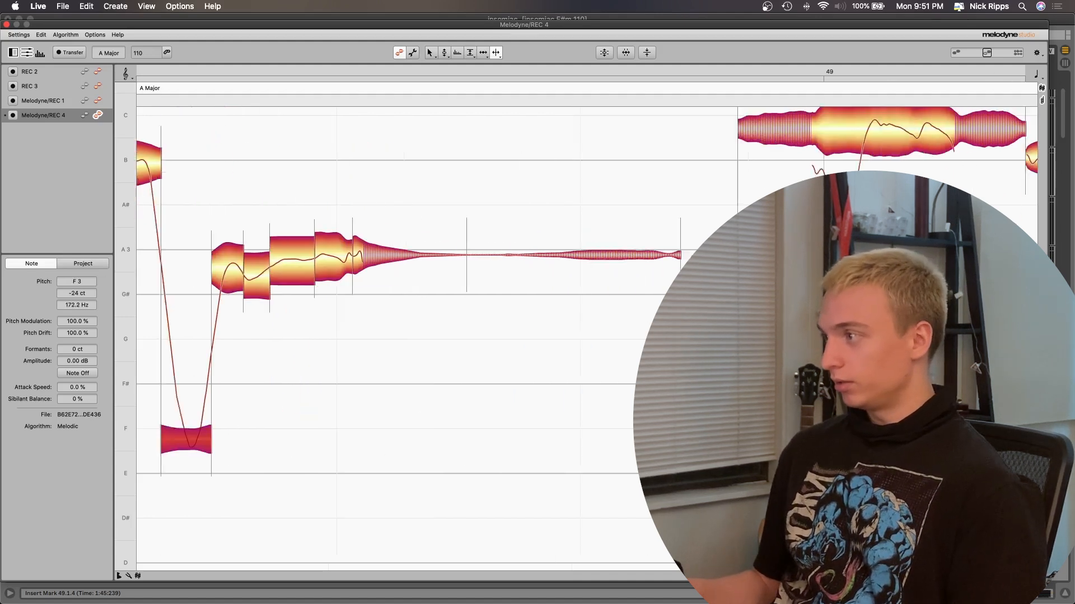
{"action": "left_click", "coordinate": [626, 436]}
Step: Split the C4 note across the start of bar 49 into six segments, and the B3 note after it into four
{"action": "scroll", "coordinate": [626, 436], "scroll_direction": "up", "scroll_amount": 4}
{"action": "scroll", "coordinate": [626, 435], "scroll_direction": "right", "scroll_amount": 3}
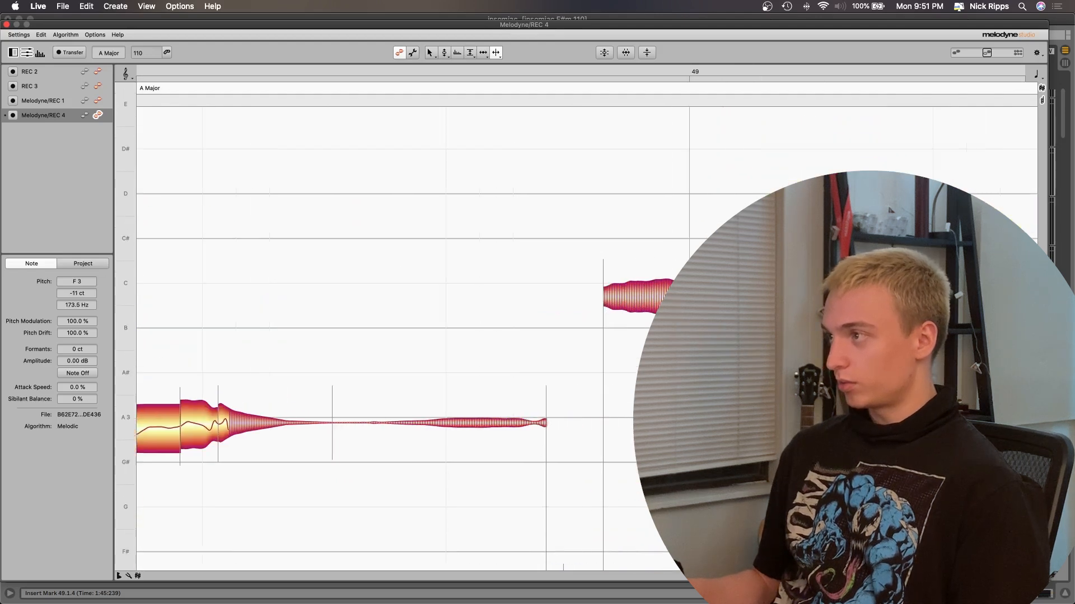
{"action": "double_click", "coordinate": [676, 297]}
{"action": "double_click", "coordinate": [641, 343]}
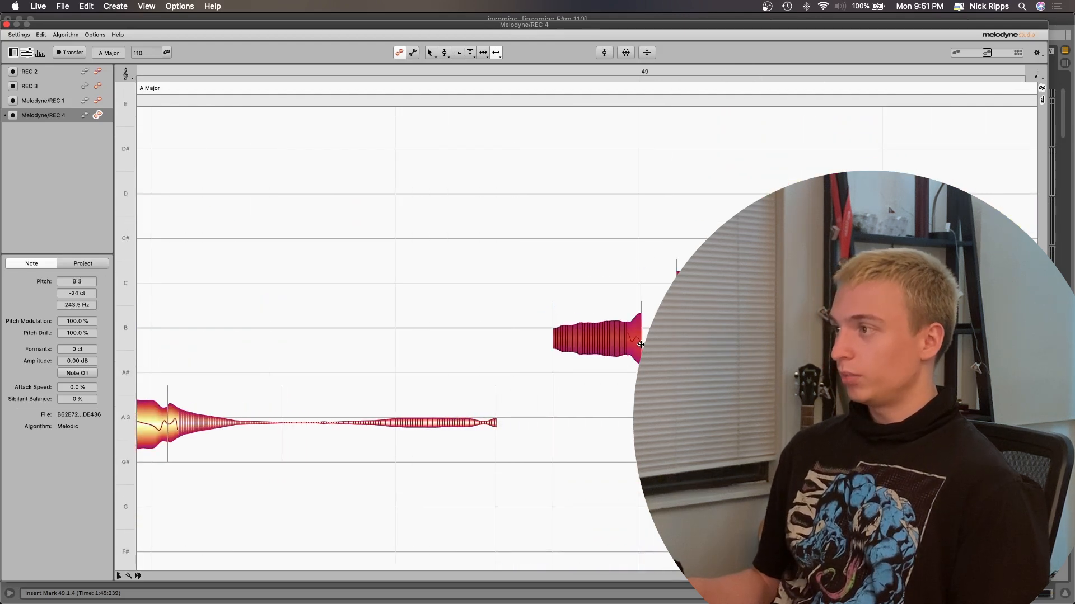
{"action": "double_click", "coordinate": [722, 299]}
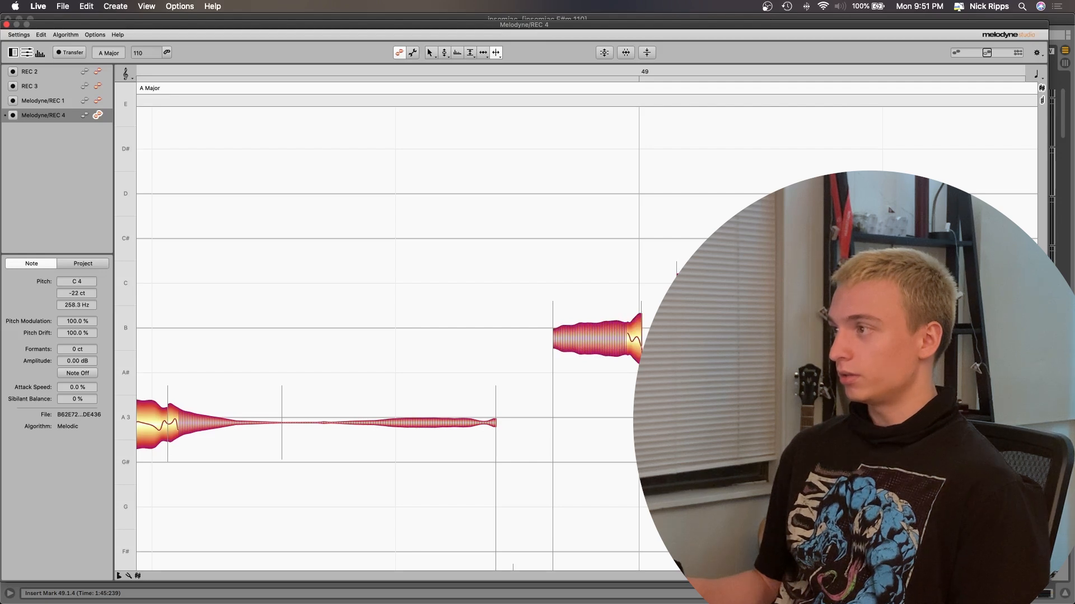
{"action": "scroll", "coordinate": [392, 336], "scroll_direction": "right", "scroll_amount": 3}
{"action": "left_click", "coordinate": [722, 322]}
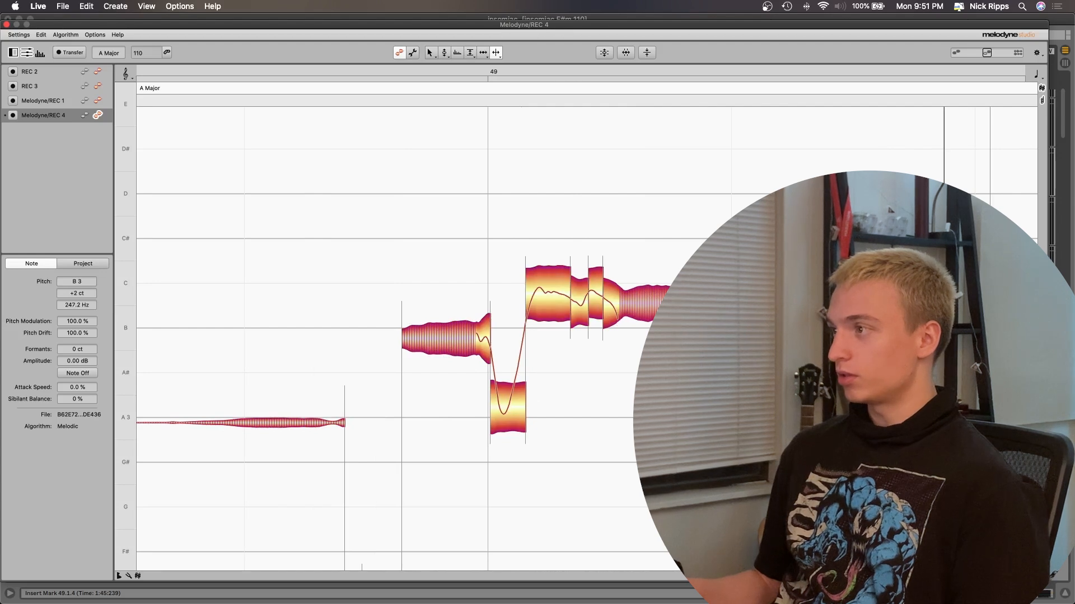
Step: Split the A3 note in the middle of bar 49 into six segments at its pitch dips, peaks and final fall
{"action": "scroll", "coordinate": [529, 392], "scroll_direction": "right", "scroll_amount": 7}
{"action": "scroll", "coordinate": [529, 392], "scroll_direction": "down", "scroll_amount": 2}
{"action": "left_click", "coordinate": [534, 400]}
{"action": "double_click", "coordinate": [534, 401]}
{"action": "double_click", "coordinate": [551, 399]}
{"action": "left_click", "coordinate": [591, 388]}
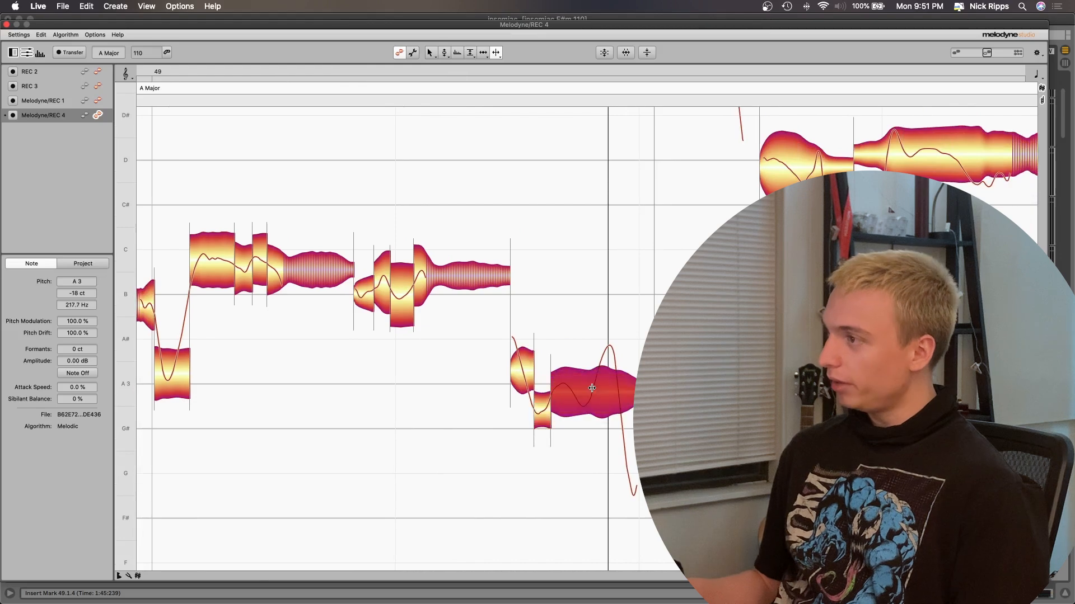
{"action": "double_click", "coordinate": [592, 388]}
{"action": "double_click", "coordinate": [576, 396]}
{"action": "left_click", "coordinate": [628, 356]}
Step: Separate the low tail of the first D4 note in bar 49 and the low start of the second, and split the first before its pitch dip
{"action": "scroll", "coordinate": [627, 356], "scroll_direction": "up", "scroll_amount": 5}
{"action": "scroll", "coordinate": [574, 369], "scroll_direction": "right", "scroll_amount": 5}
{"action": "scroll", "coordinate": [574, 368], "scroll_direction": "down", "scroll_amount": 5}
{"action": "double_click", "coordinate": [478, 222]}
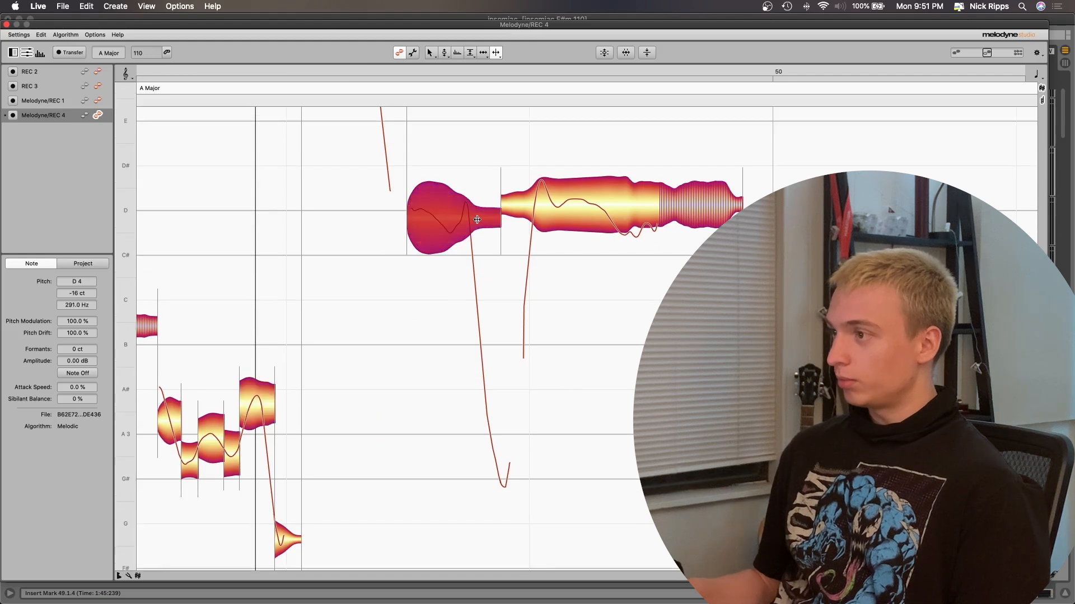
{"action": "left_click", "coordinate": [510, 205]}
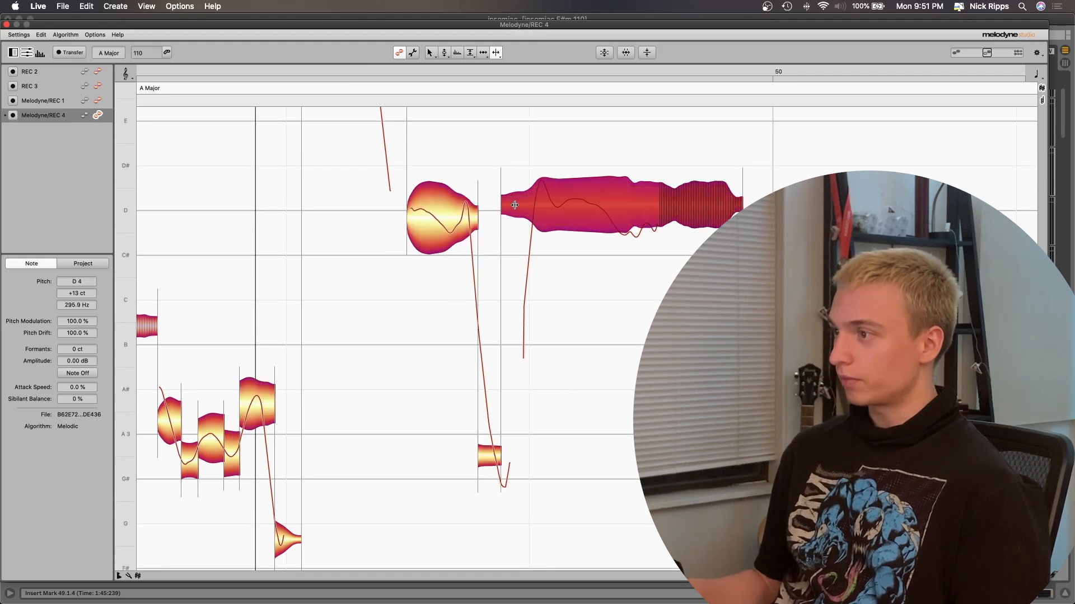
{"action": "double_click", "coordinate": [520, 205]}
{"action": "double_click", "coordinate": [443, 219]}
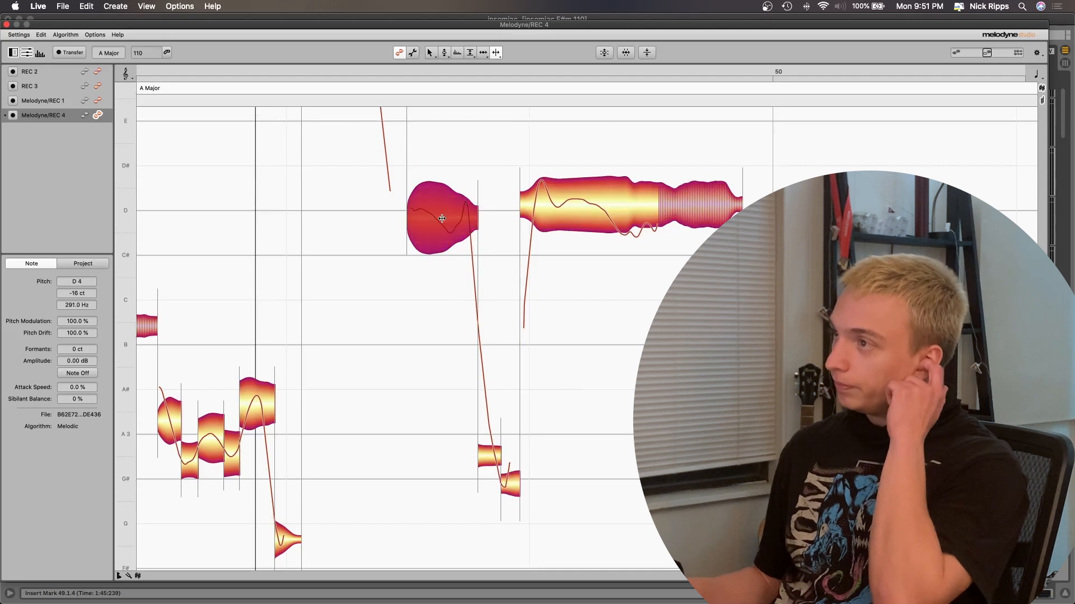
Step: Split the second D4 note in bar 49 at three pitch turns, and the first D4 note again at its closing rise
{"action": "double_click", "coordinate": [553, 199]}
{"action": "left_click", "coordinate": [608, 210]}
{"action": "double_click", "coordinate": [609, 210]}
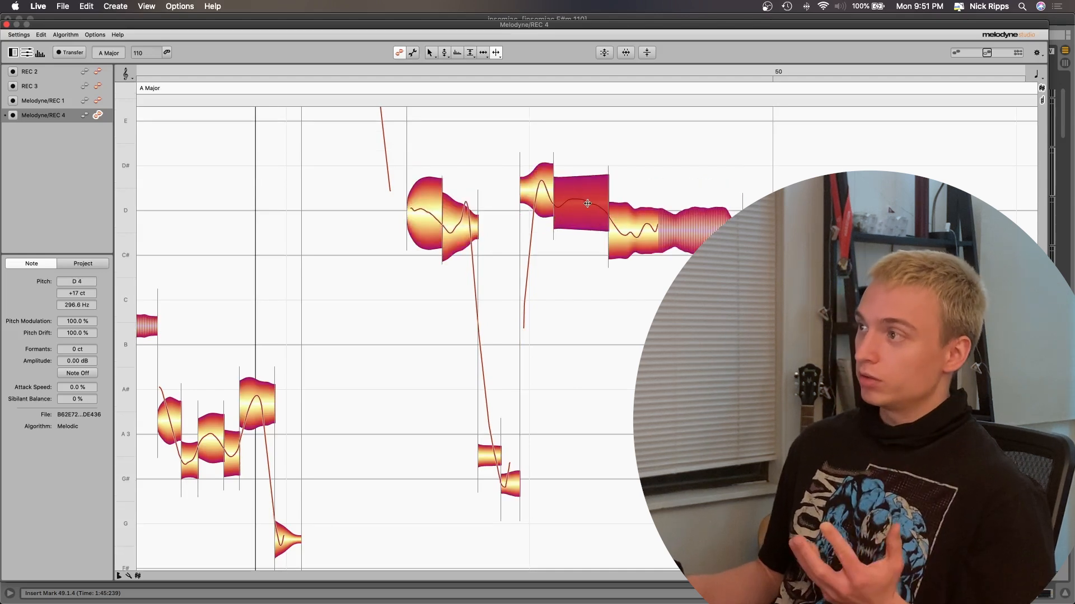
{"action": "double_click", "coordinate": [586, 203]}
{"action": "scroll", "coordinate": [587, 203], "scroll_direction": "right", "scroll_amount": 5}
{"action": "double_click", "coordinate": [240, 218]}
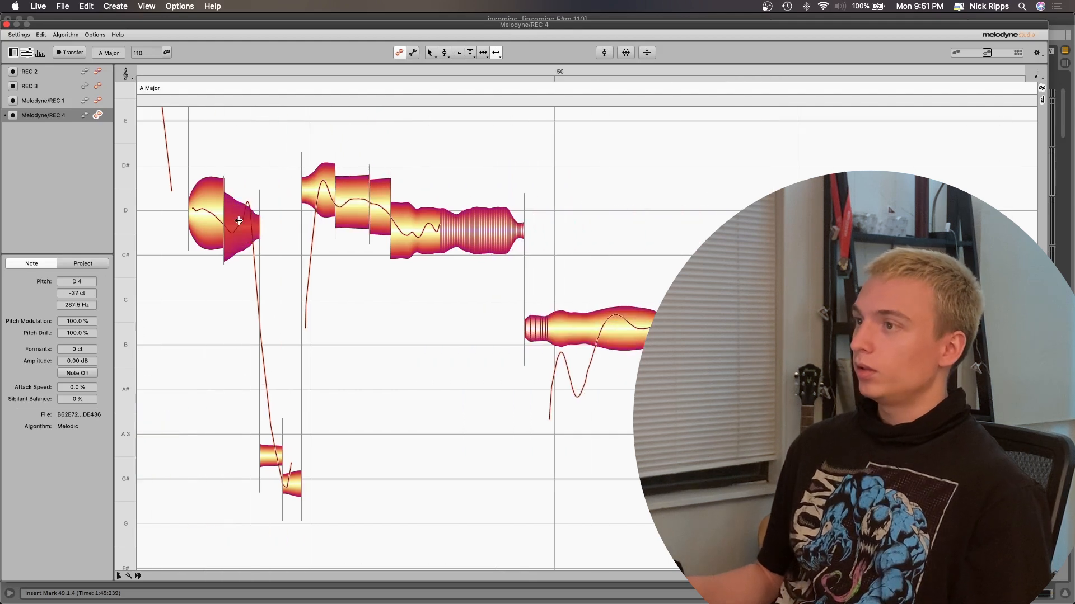
Step: Split the opening part of the long B3 note at bar 50 at four points, around its first dip and peak
{"action": "scroll", "coordinate": [551, 295], "scroll_direction": "right", "scroll_amount": 8}
{"action": "double_click", "coordinate": [259, 335]}
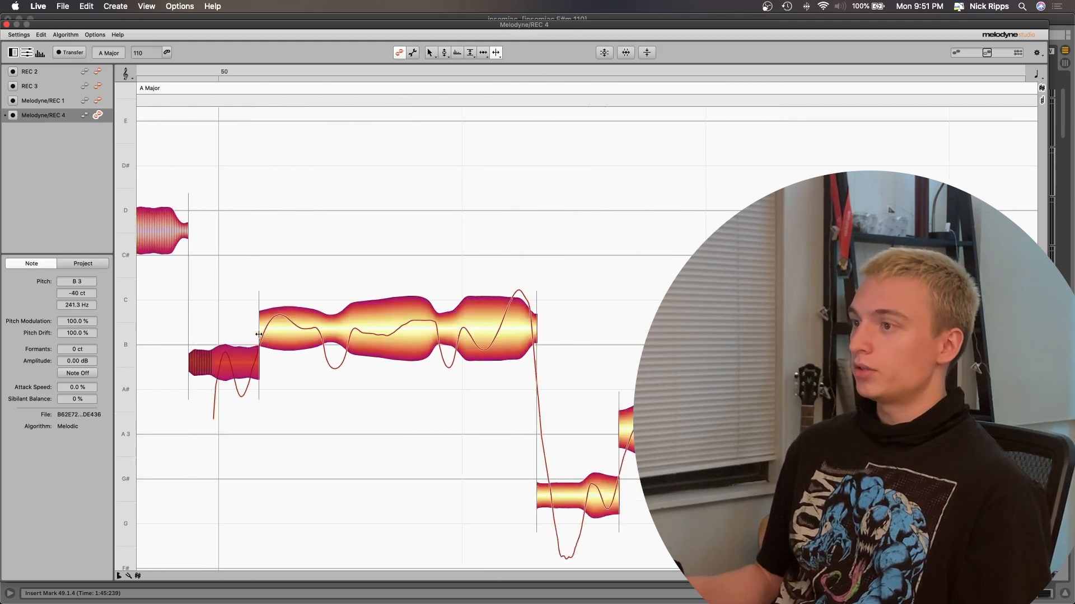
{"action": "double_click", "coordinate": [234, 372]}
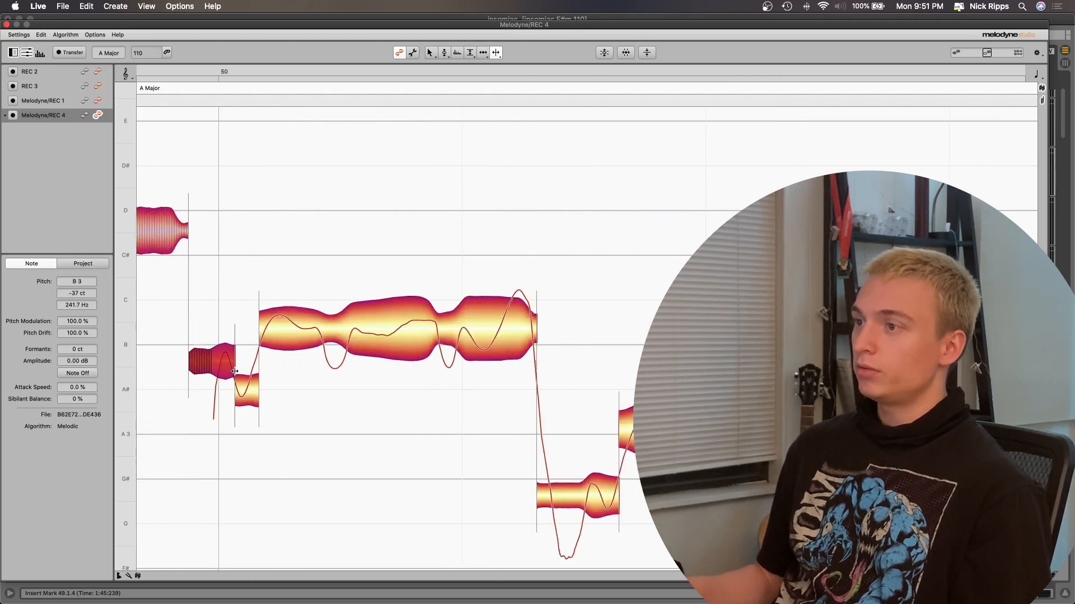
{"action": "double_click", "coordinate": [295, 326]}
{"action": "double_click", "coordinate": [321, 332]}
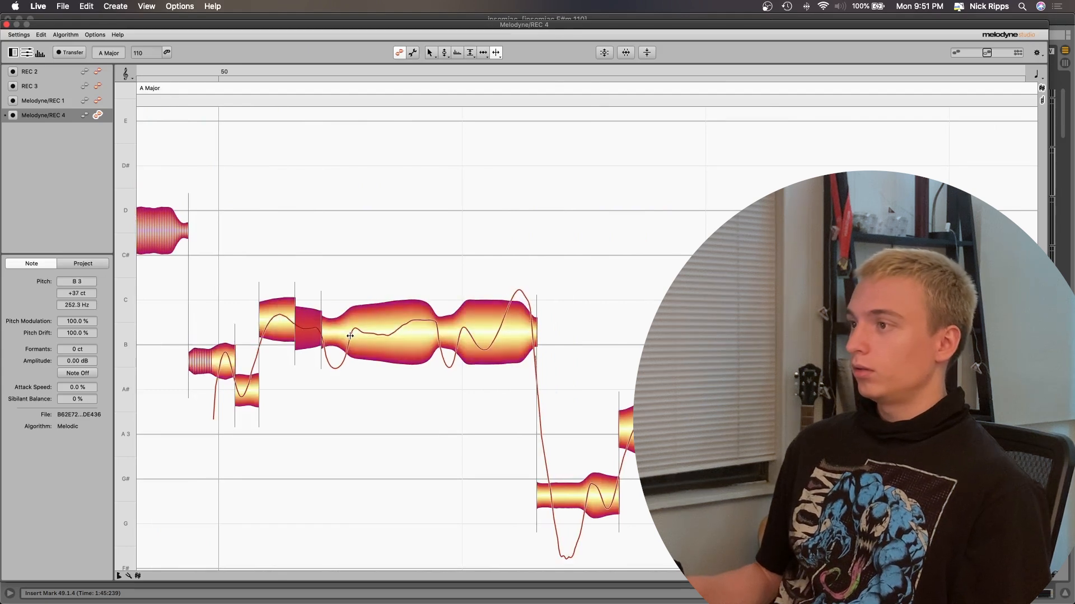
Step: Split the rest of the long B3 note in bar 50 at six points, following its dips and peaks
{"action": "double_click", "coordinate": [345, 330]}
{"action": "double_click", "coordinate": [398, 332]}
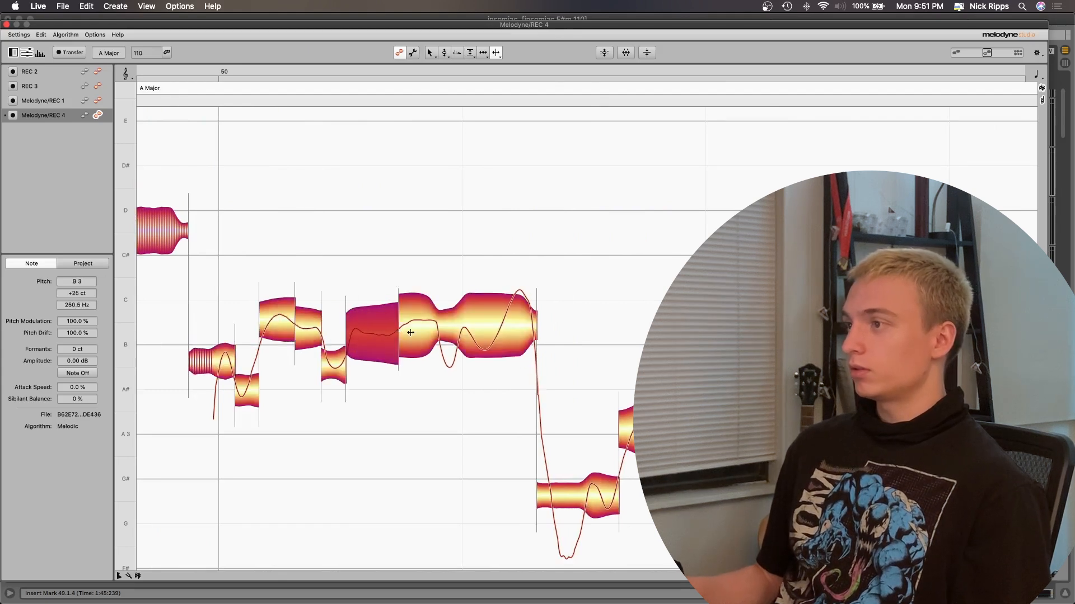
{"action": "double_click", "coordinate": [438, 326]}
{"action": "double_click", "coordinate": [458, 345]}
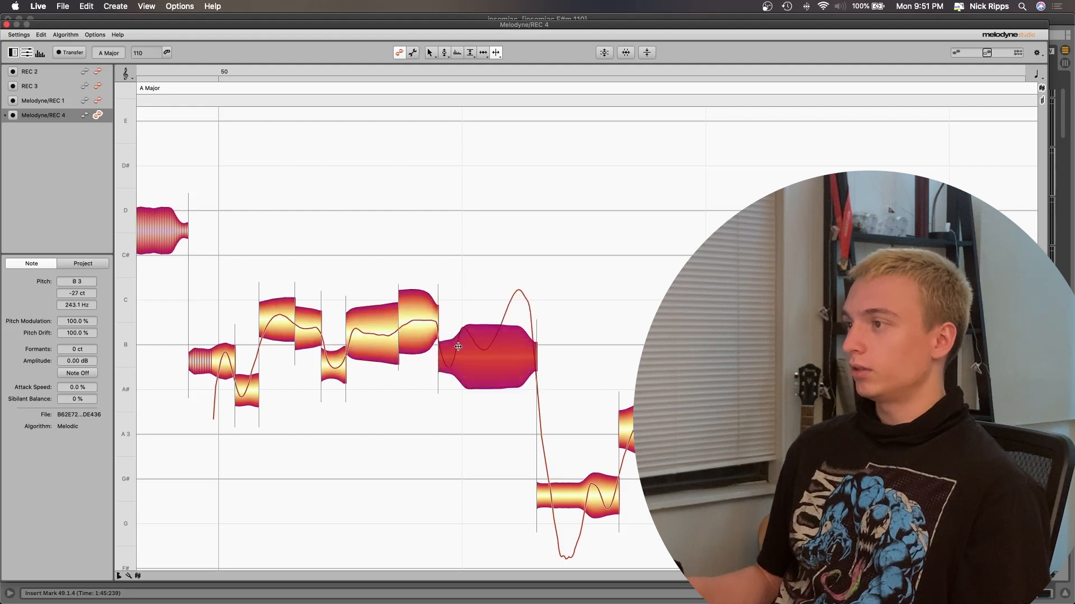
{"action": "double_click", "coordinate": [479, 327]}
{"action": "double_click", "coordinate": [506, 306]}
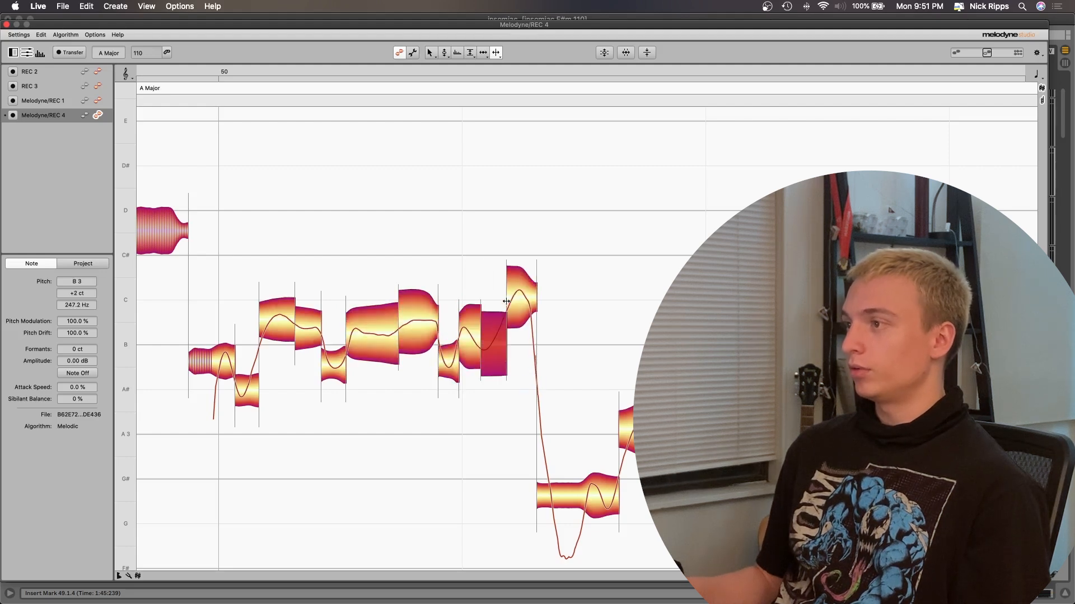
Step: Split the G#3 note in bar 50 into three segments, and the A3 note after it at its rise, peak and fall
{"action": "double_click", "coordinate": [585, 499]}
{"action": "double_click", "coordinate": [604, 491]}
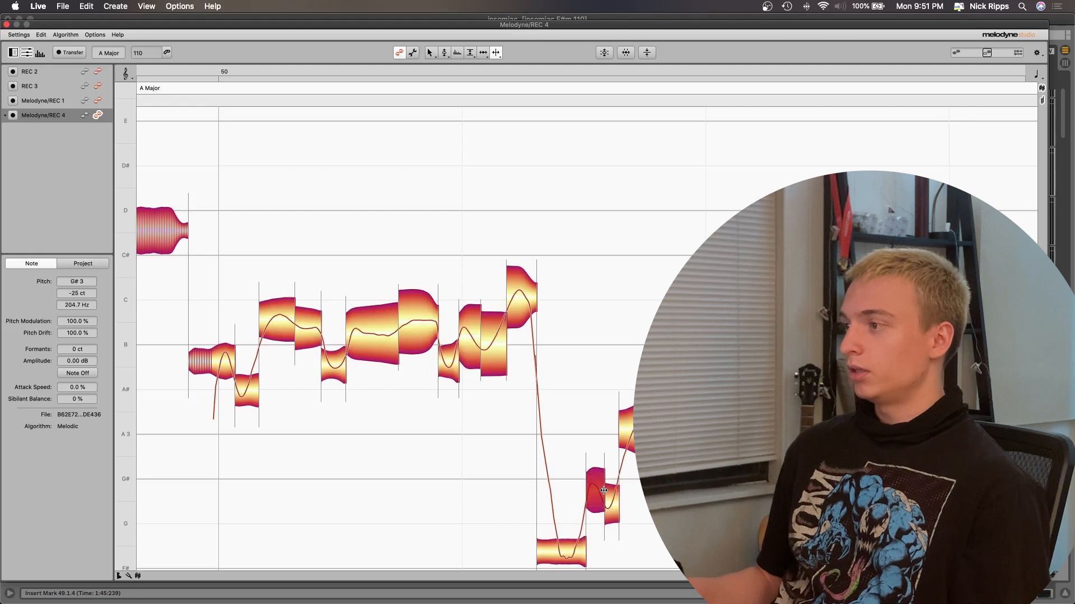
{"action": "double_click", "coordinate": [645, 428]}
{"action": "left_click", "coordinate": [680, 471]}
{"action": "scroll", "coordinate": [680, 470], "scroll_direction": "down", "scroll_amount": 6}
{"action": "left_click_drag", "start_coordinate": [681, 314], "coordinate": [679, 314]}
{"action": "left_click", "coordinate": [681, 358]}
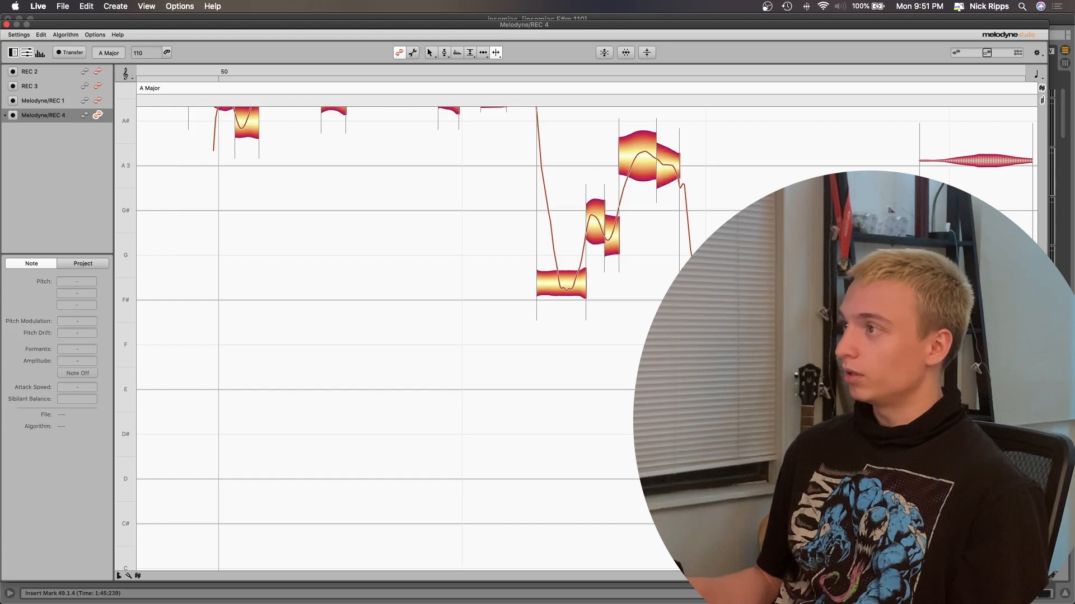
{"action": "left_click", "coordinate": [636, 151]}
Step: Split the D#3 note just before bar 51 into three segments down its falling pitch curve
{"action": "scroll", "coordinate": [496, 369], "scroll_direction": "right", "scroll_amount": 15}
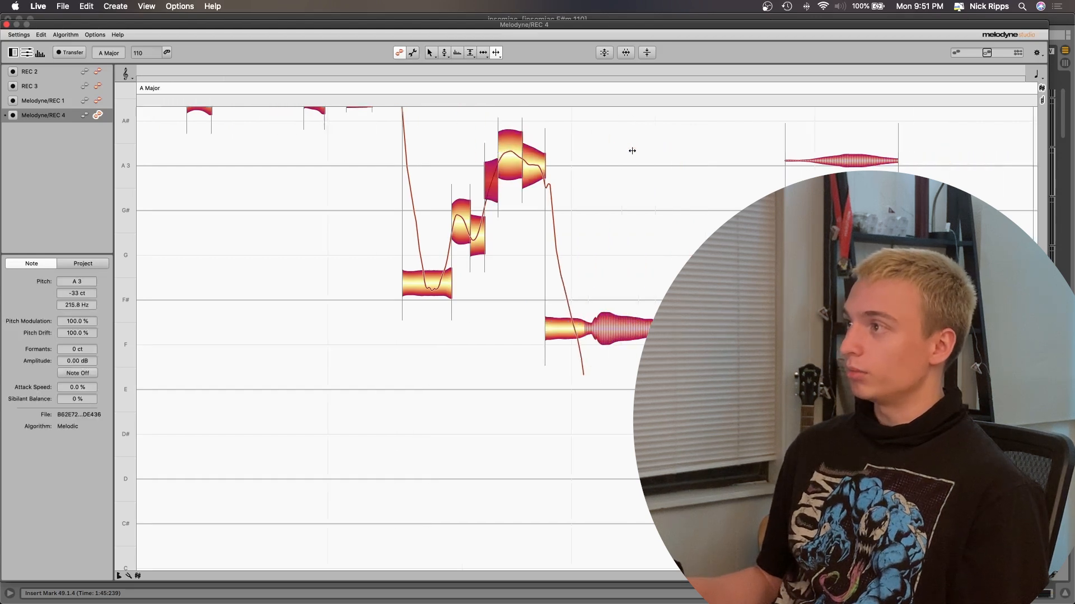
{"action": "double_click", "coordinate": [353, 425]}
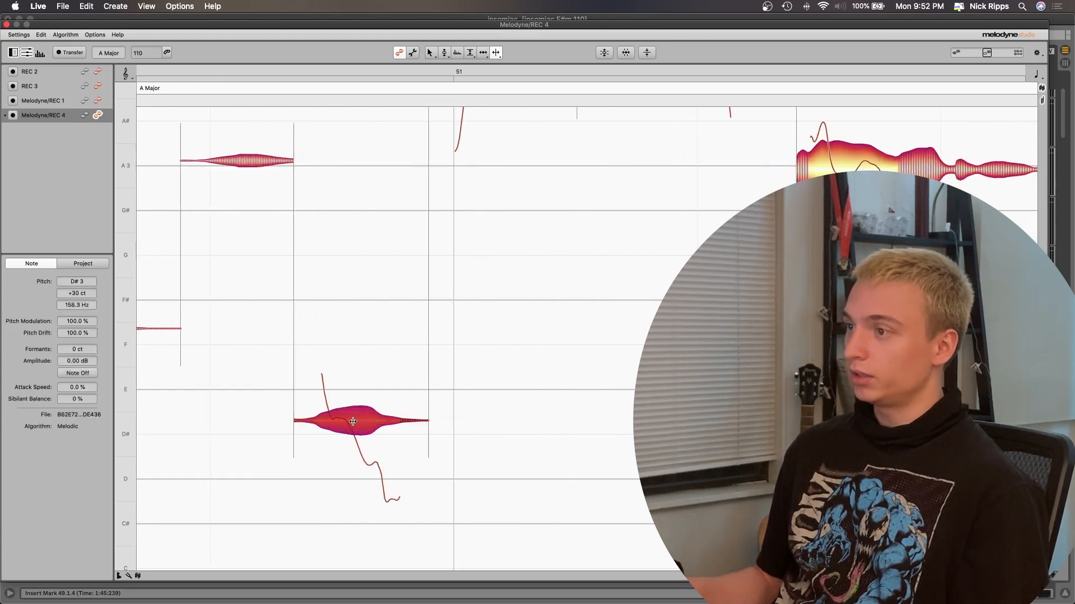
{"action": "double_click", "coordinate": [362, 462]}
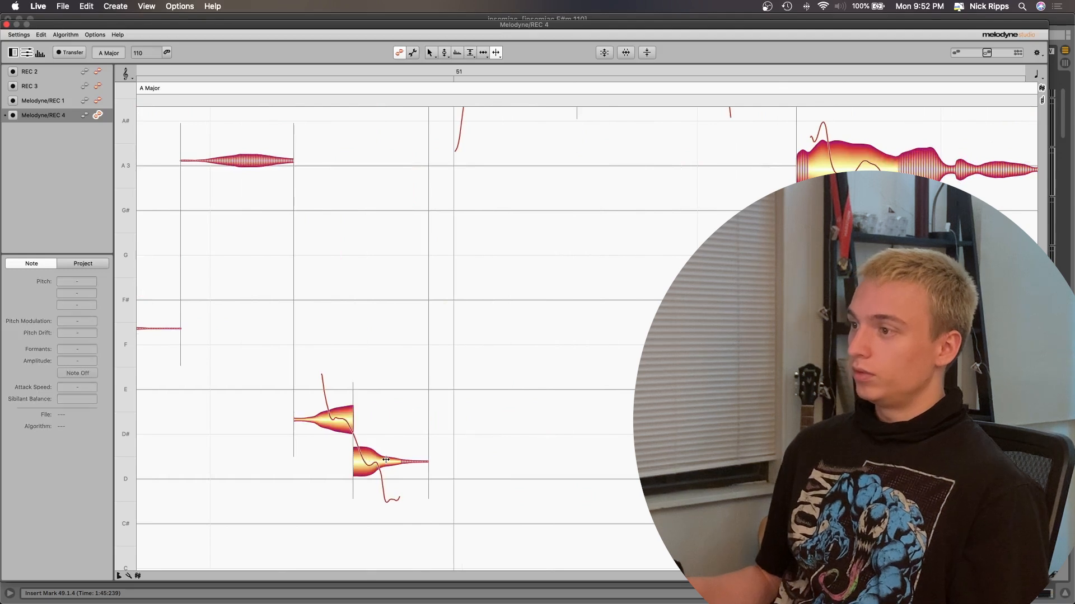
{"action": "double_click", "coordinate": [383, 460]}
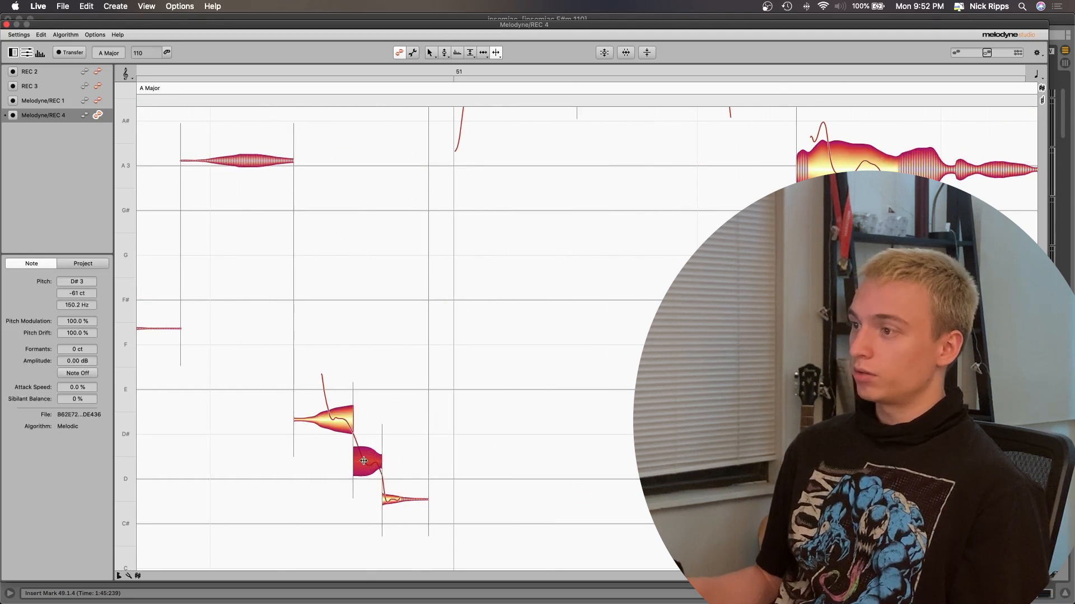
Step: Split the note across the start of bar 51 into four segments at its rise, peak and dip
{"action": "scroll", "coordinate": [441, 348], "scroll_direction": "up", "scroll_amount": 5}
{"action": "left_click", "coordinate": [467, 299]}
{"action": "double_click", "coordinate": [467, 300]}
{"action": "double_click", "coordinate": [481, 299]}
{"action": "double_click", "coordinate": [496, 303]}
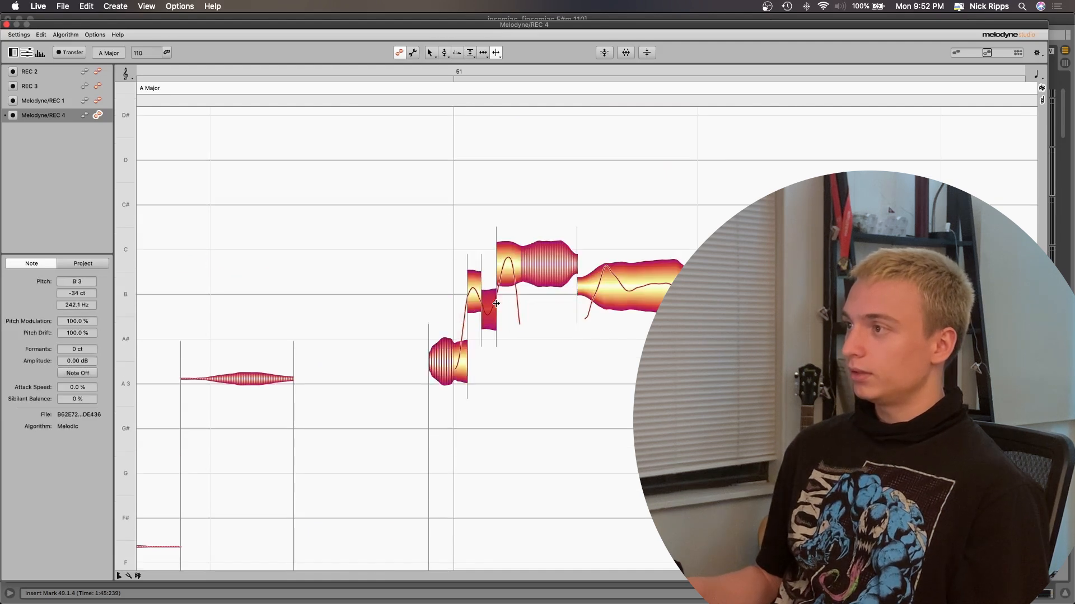
Step: Split the long B3 note in bar 51 into six segments at its pitch turns
{"action": "double_click", "coordinate": [599, 288]}
{"action": "double_click", "coordinate": [618, 285]}
Step: Split the A3 note in bar 51 into three segments around its pitch dip
{"action": "scroll", "coordinate": [607, 314], "scroll_direction": "right", "scroll_amount": 5}
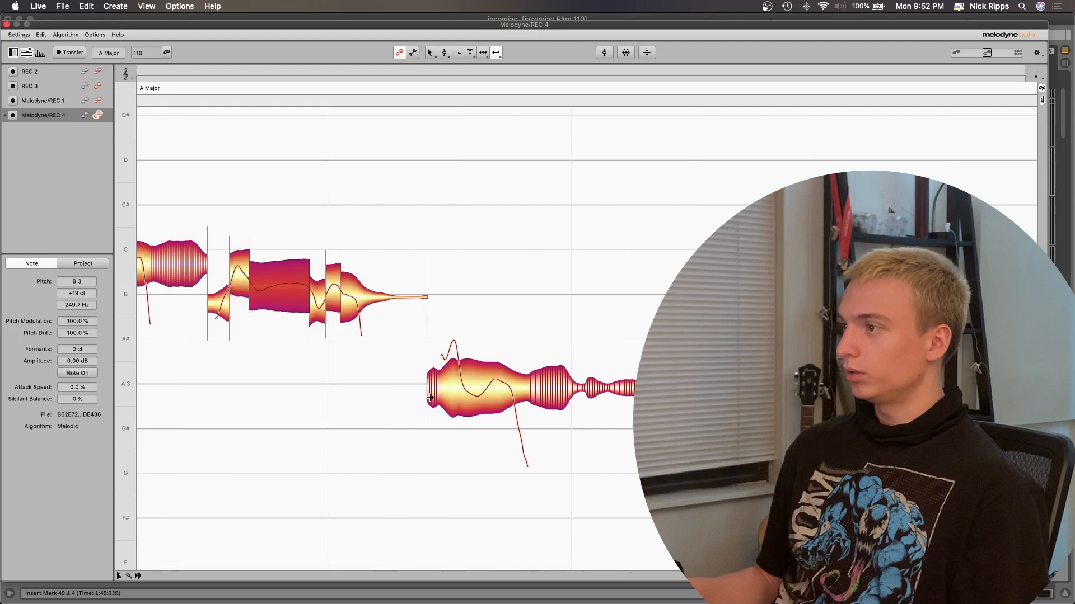
{"action": "double_click", "coordinate": [461, 382]}
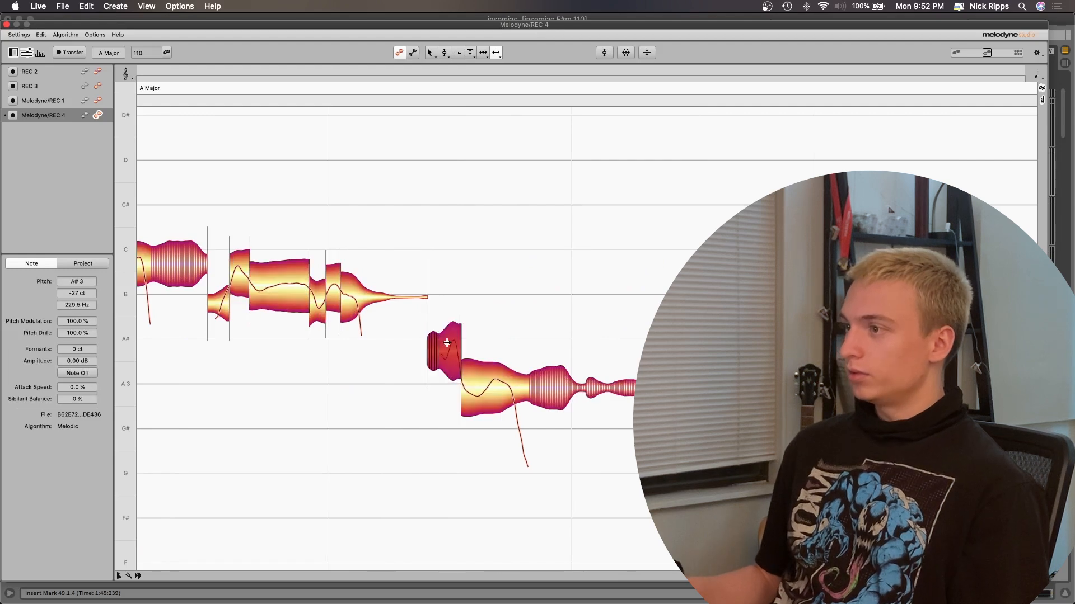
{"action": "left_click", "coordinate": [447, 343]}
{"action": "left_click", "coordinate": [448, 348]}
{"action": "left_click", "coordinate": [487, 386]}
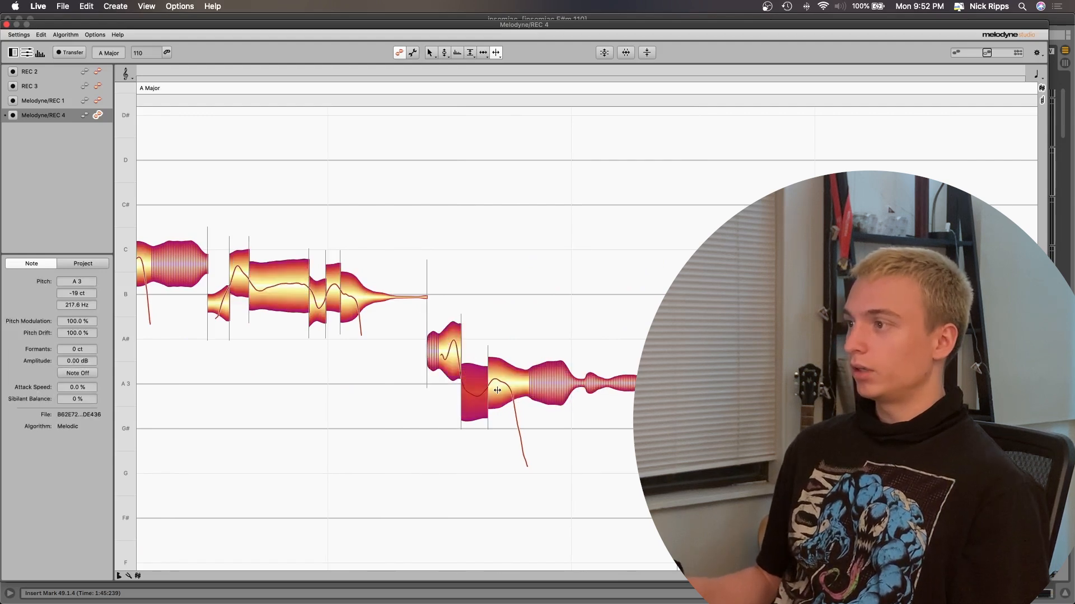
Step: Split the F#3 note in the second half of bar 51 into four segments along its fall and low stretch
{"action": "scroll", "coordinate": [535, 412], "scroll_direction": "down", "scroll_amount": 5}
{"action": "scroll", "coordinate": [503, 364], "scroll_direction": "right", "scroll_amount": 5}
{"action": "double_click", "coordinate": [419, 317]}
{"action": "double_click", "coordinate": [432, 326]}
{"action": "double_click", "coordinate": [471, 326]}
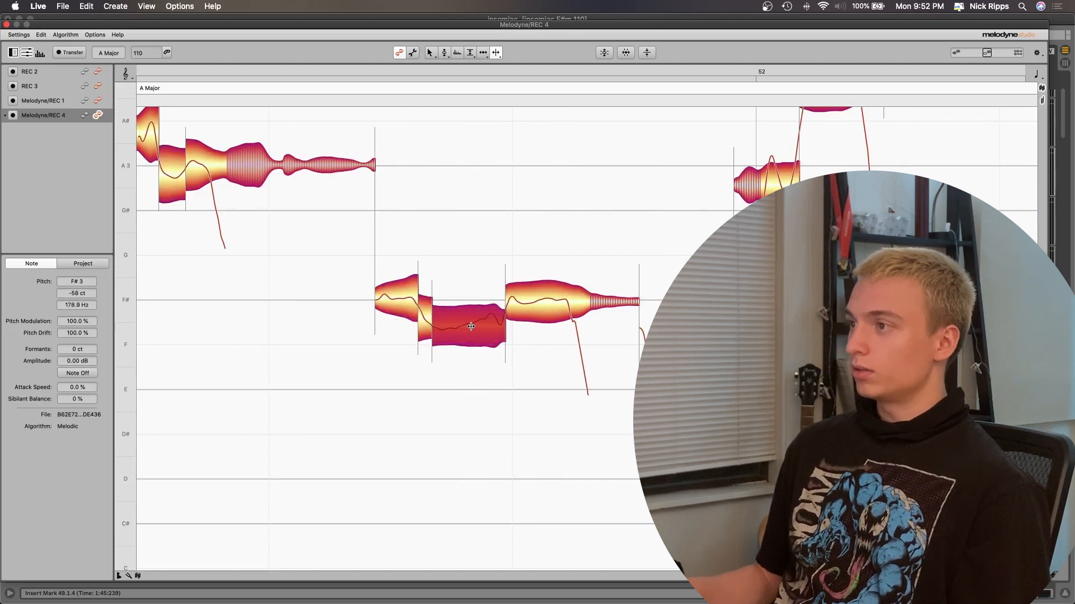
Step: Split the last F#3 segment in bar 51 in two, and the E3 note before bar 52 into three segments
{"action": "left_click", "coordinate": [538, 304]}
{"action": "double_click", "coordinate": [533, 303]}
{"action": "left_click", "coordinate": [666, 410]}
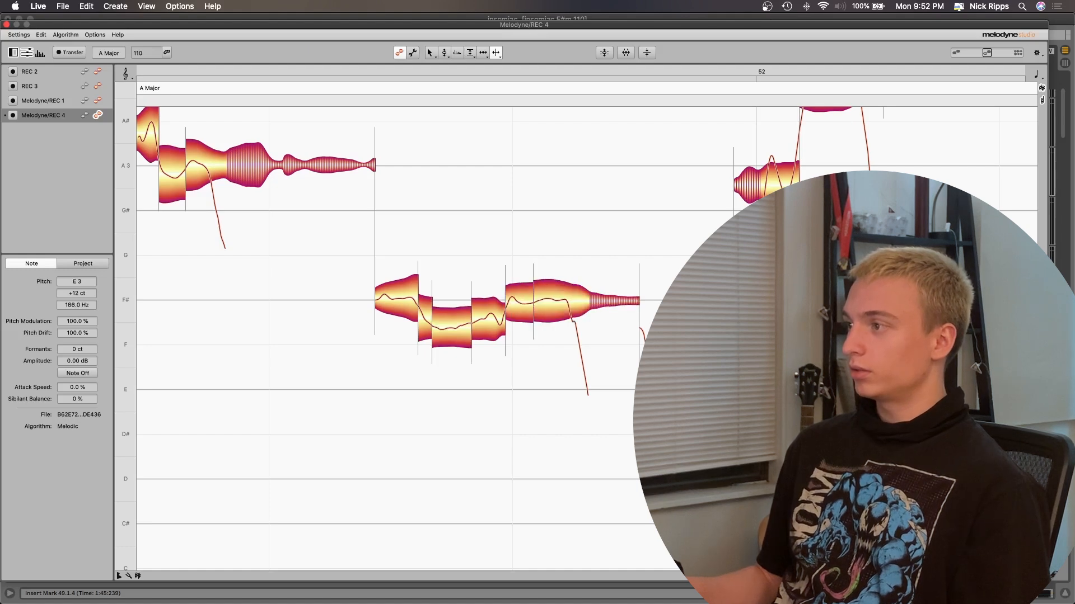
Step: Split the first B3 note in bar 52 into three segments between its peaks and dip
{"action": "scroll", "coordinate": [514, 309], "scroll_direction": "up", "scroll_amount": 3}
{"action": "scroll", "coordinate": [514, 309], "scroll_direction": "right", "scroll_amount": 5}
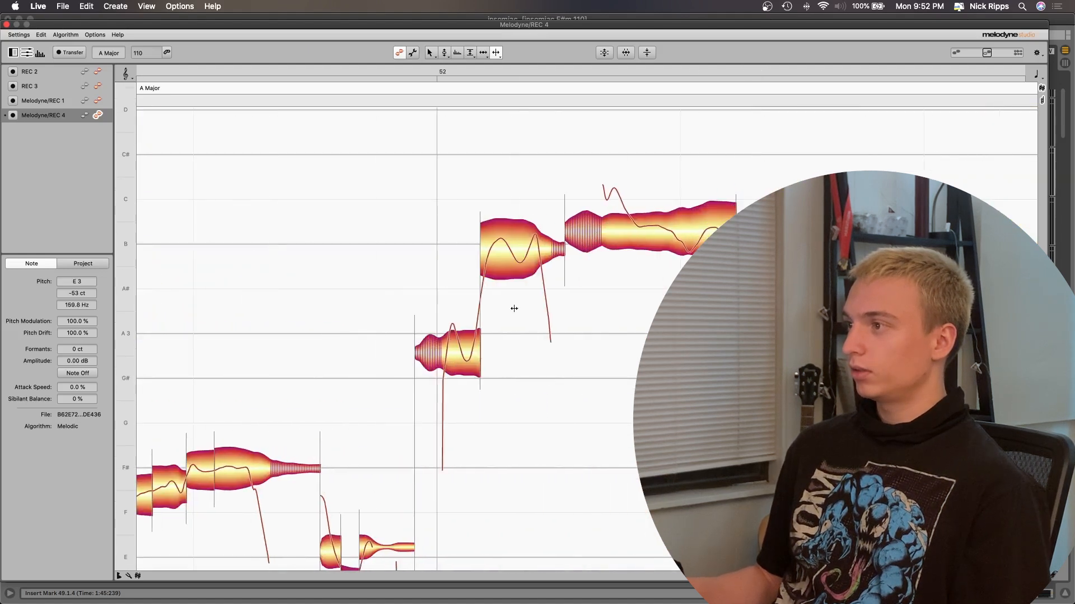
{"action": "double_click", "coordinate": [510, 248]}
{"action": "double_click", "coordinate": [531, 257]}
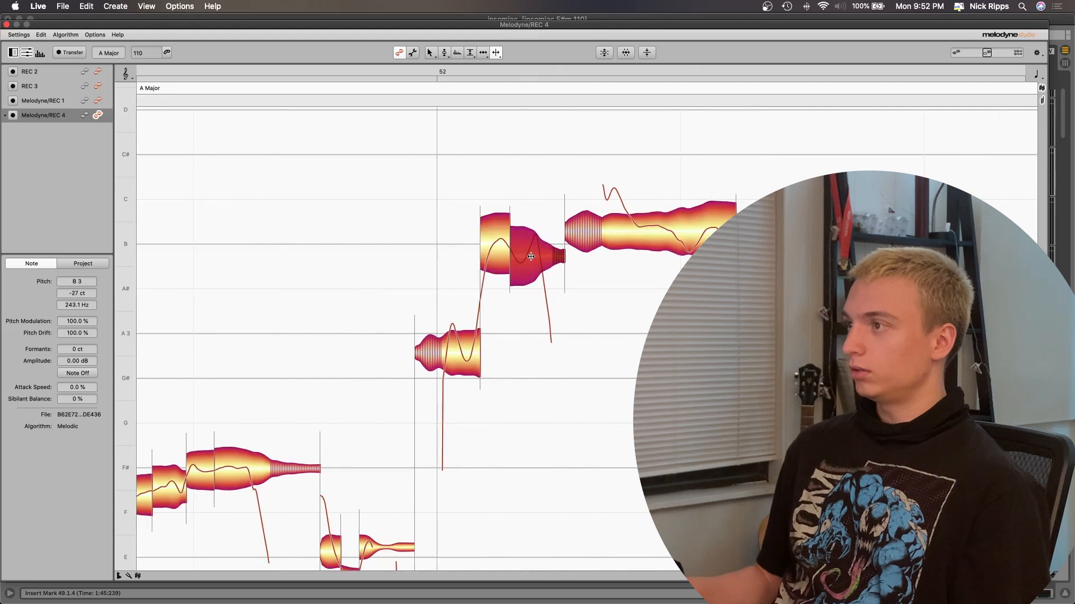
{"action": "double_click", "coordinate": [459, 352]}
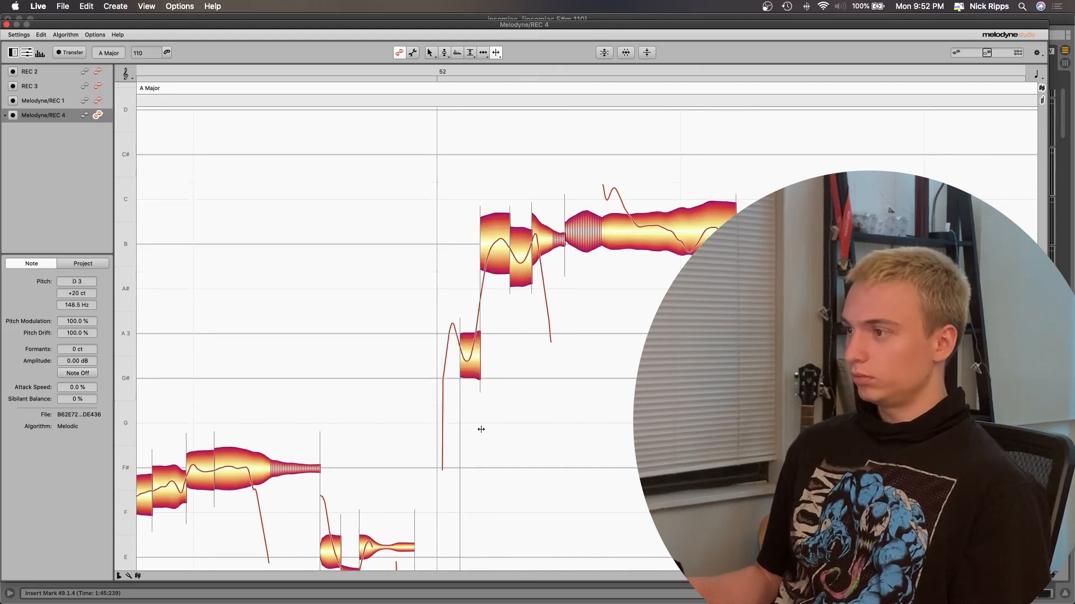
{"action": "key", "text": "super+z"}
{"action": "key", "text": "super+z"}
Step: Split the note crossing bar line 52 at the bar line and again between its pitch peak and dip
{"action": "double_click", "coordinate": [461, 380]}
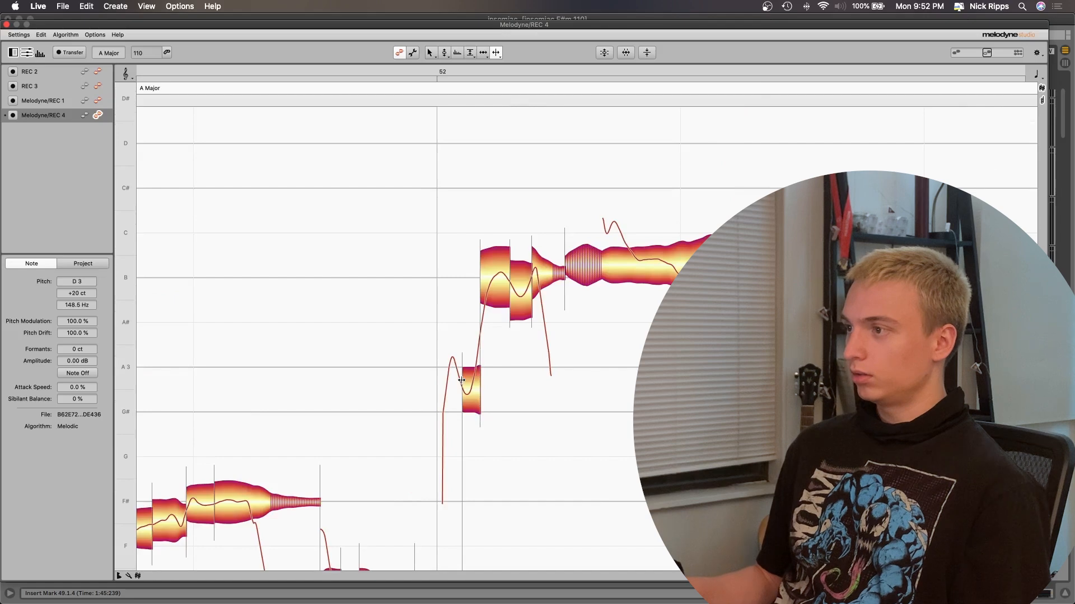
{"action": "scroll", "coordinate": [446, 429], "scroll_direction": "down", "scroll_amount": 5}
{"action": "double_click", "coordinate": [437, 419]}
{"action": "scroll", "coordinate": [484, 347], "scroll_direction": "up", "scroll_amount": 6}
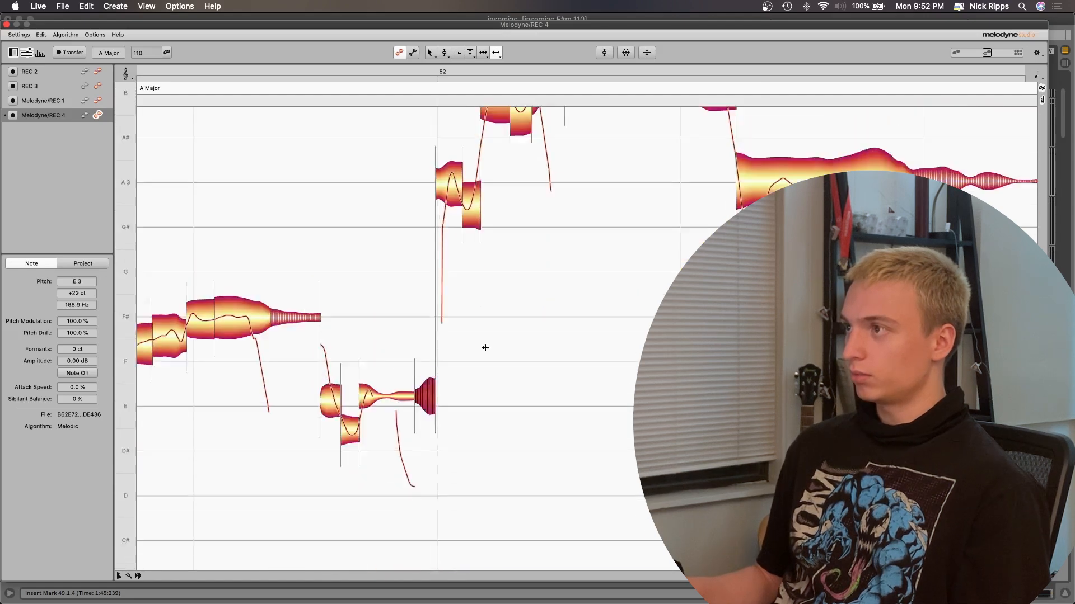
Step: Split the second B3 note in bar 52 into four segments along its fall, dip and final rise
{"action": "double_click", "coordinate": [632, 284]}
{"action": "scroll", "coordinate": [632, 285], "scroll_direction": "right", "scroll_amount": 5}
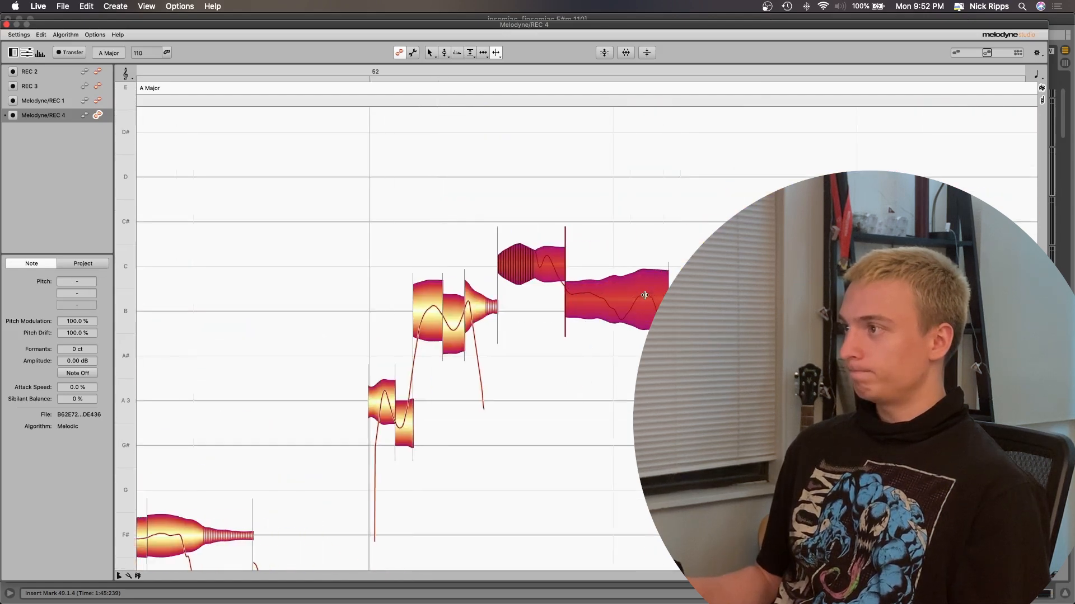
{"action": "left_click", "coordinate": [534, 309]}
{"action": "double_click", "coordinate": [532, 305]}
Step: Separate the opening dip from the A3 note in bar 52 and split its sustained part into further segments
{"action": "left_click", "coordinate": [598, 413]}
{"action": "double_click", "coordinate": [599, 413]}
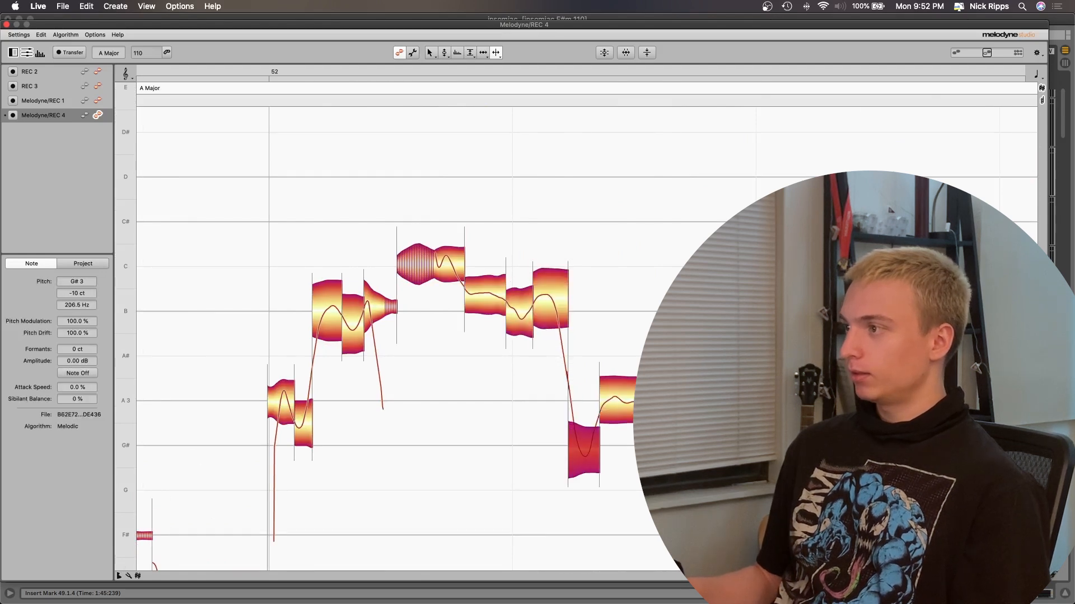
{"action": "scroll", "coordinate": [599, 413], "scroll_direction": "right", "scroll_amount": 5}
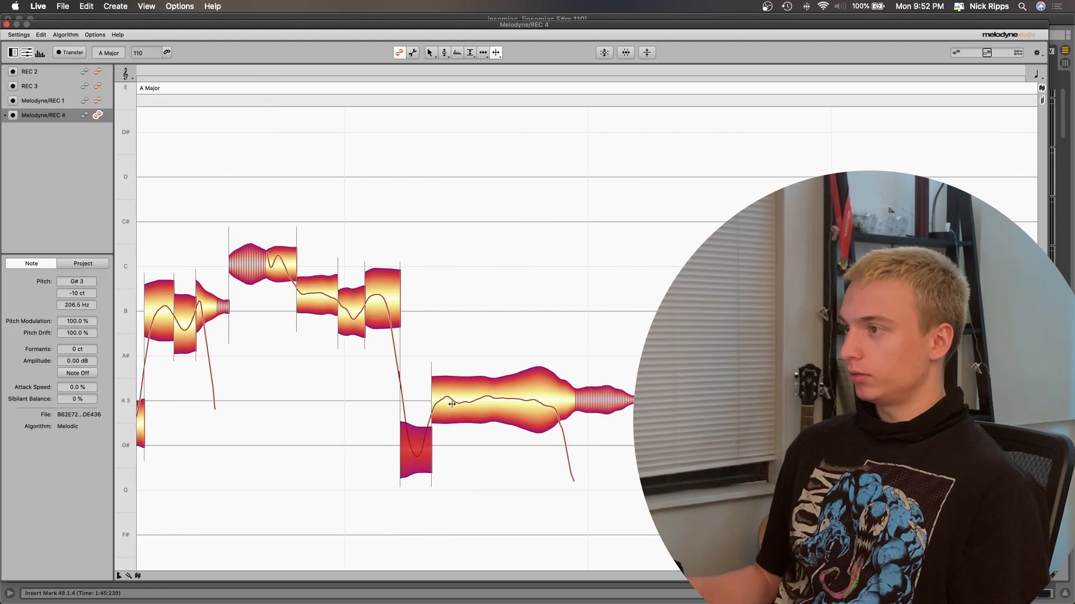
{"action": "double_click", "coordinate": [478, 399]}
{"action": "left_click", "coordinate": [536, 399]}
{"action": "double_click", "coordinate": [553, 401]}
Step: Correct the pitch of all REC 4 notes with Pitch Center 100%, Pitch Drift 18% and Snap to chord scale enabled
{"action": "scroll", "coordinate": [551, 403], "scroll_direction": "down", "scroll_amount": 5}
{"action": "scroll", "coordinate": [551, 403], "scroll_direction": "down", "scroll_amount": 5}
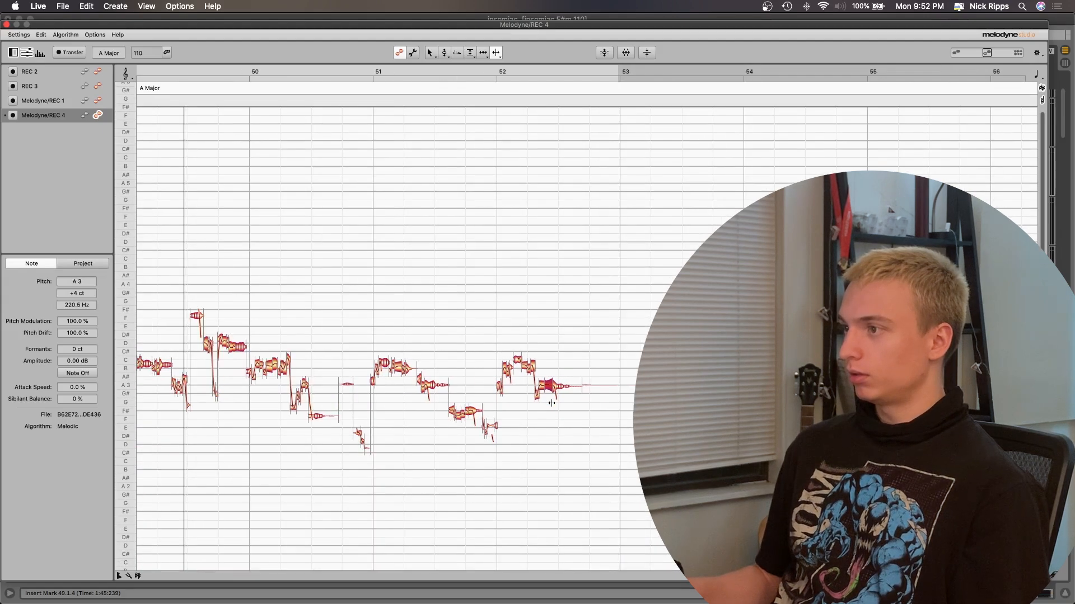
{"action": "scroll", "coordinate": [621, 291], "scroll_direction": "left", "scroll_amount": 5}
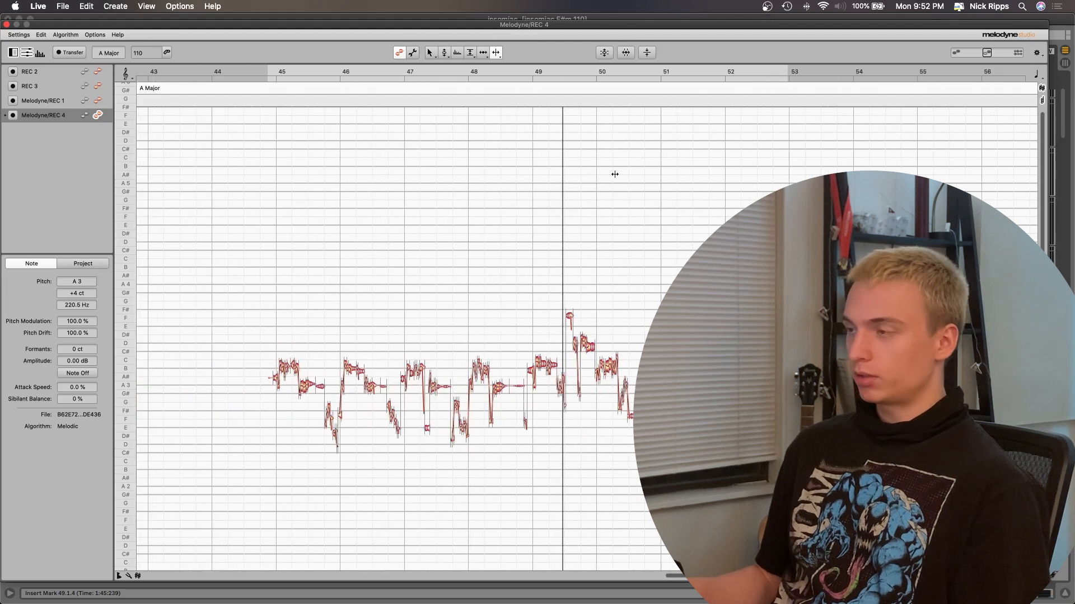
{"action": "key", "text": "super+a"}
{"action": "left_click", "coordinate": [603, 53]}
{"action": "left_click_drag", "start_coordinate": [577, 40], "coordinate": [595, 39]}
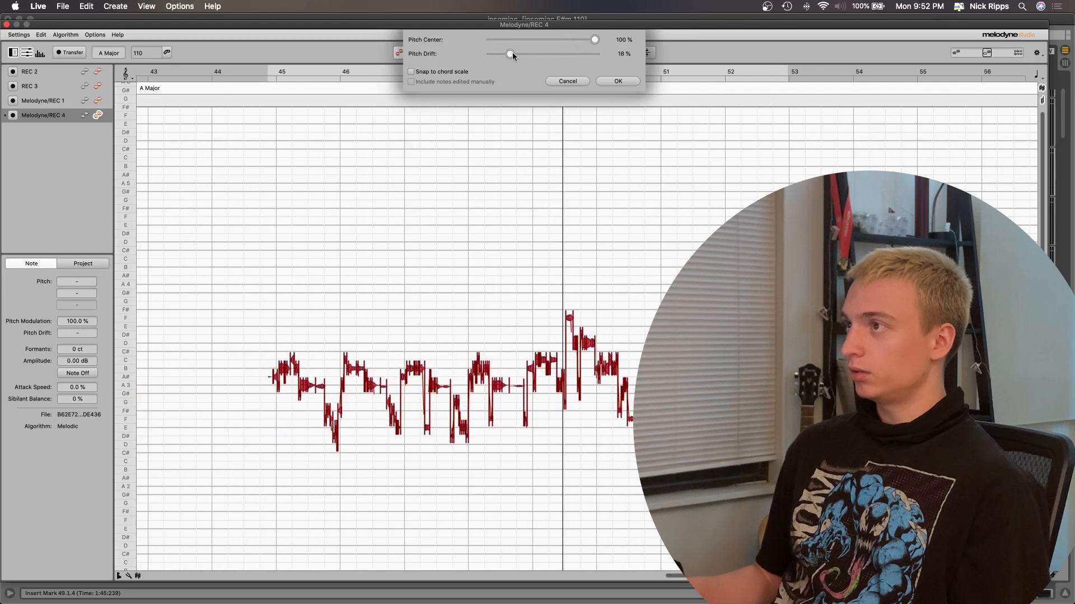
{"action": "left_click", "coordinate": [443, 71]}
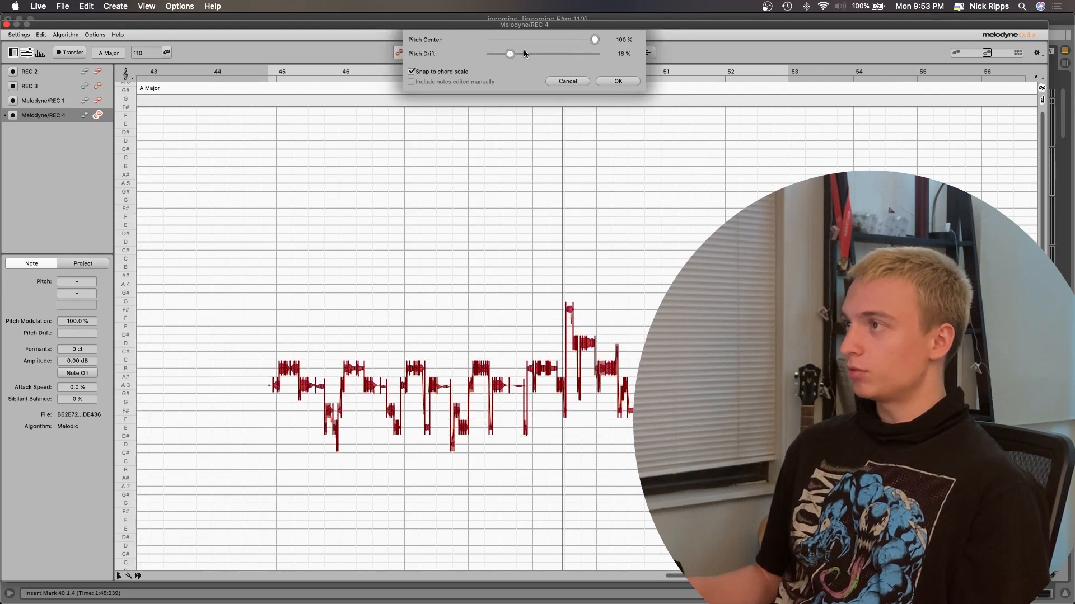
{"action": "left_click", "coordinate": [614, 82]}
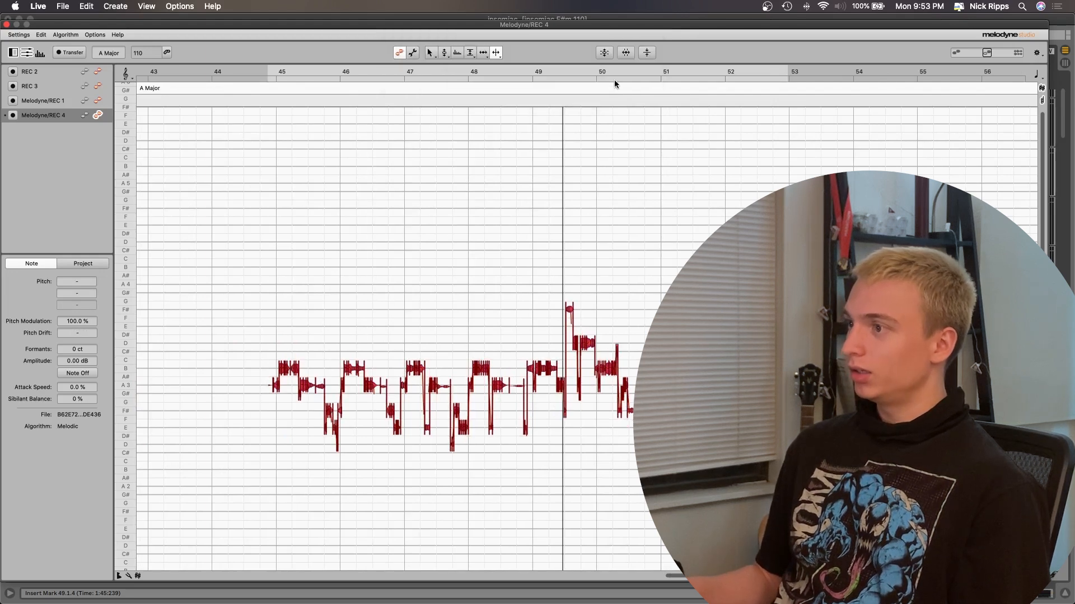
Step: Activate the main Pitch Tool and listen to the corrected notes from the start of bar 45
{"action": "left_click", "coordinate": [273, 289]}
{"action": "scroll", "coordinate": [357, 356], "scroll_direction": "up", "scroll_amount": 4}
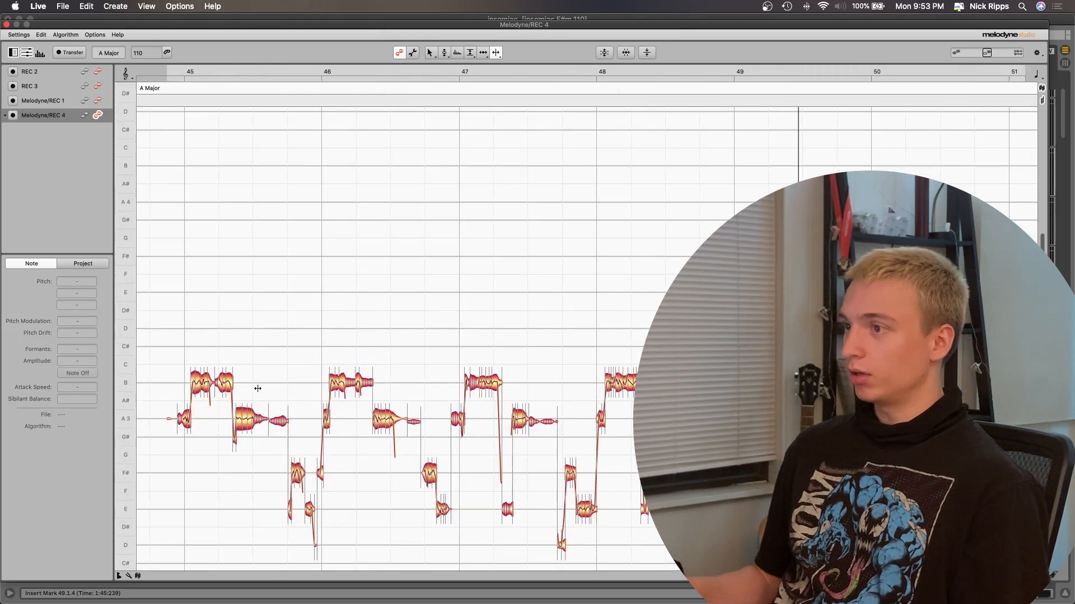
{"action": "right_click", "coordinate": [219, 385]}
{"action": "left_click", "coordinate": [187, 387]}
{"action": "scroll", "coordinate": [187, 392], "scroll_direction": "up", "scroll_amount": 5}
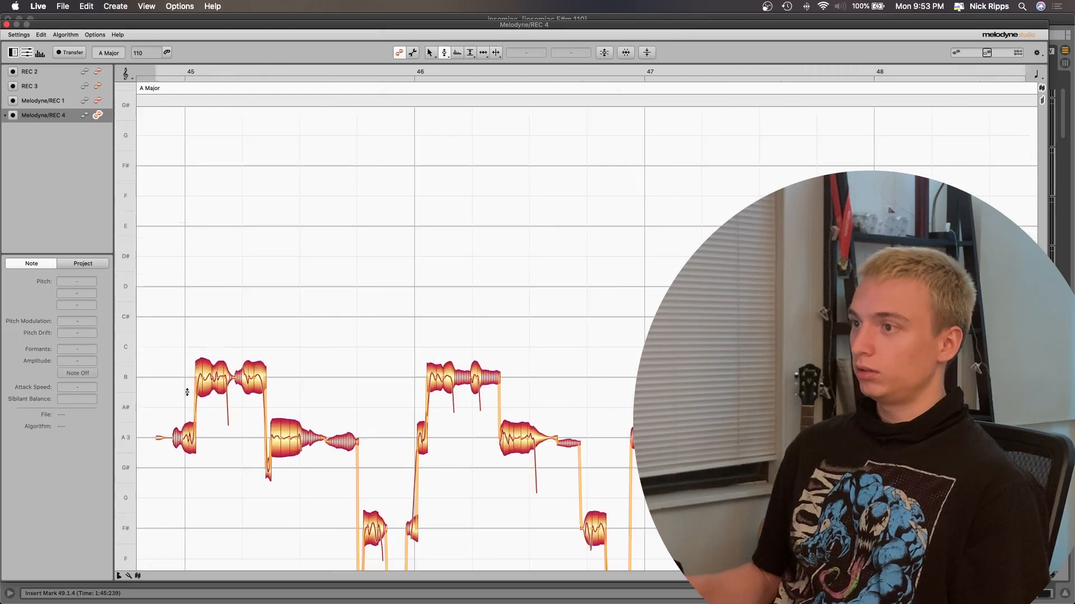
{"action": "scroll", "coordinate": [199, 380], "scroll_direction": "up", "scroll_amount": 5}
{"action": "scroll", "coordinate": [199, 380], "scroll_direction": "down", "scroll_amount": 5}
{"action": "scroll", "coordinate": [246, 383], "scroll_direction": "left", "scroll_amount": 3}
{"action": "key", "text": "space"}
{"action": "scroll", "coordinate": [293, 376], "scroll_direction": "down", "scroll_amount": 3}
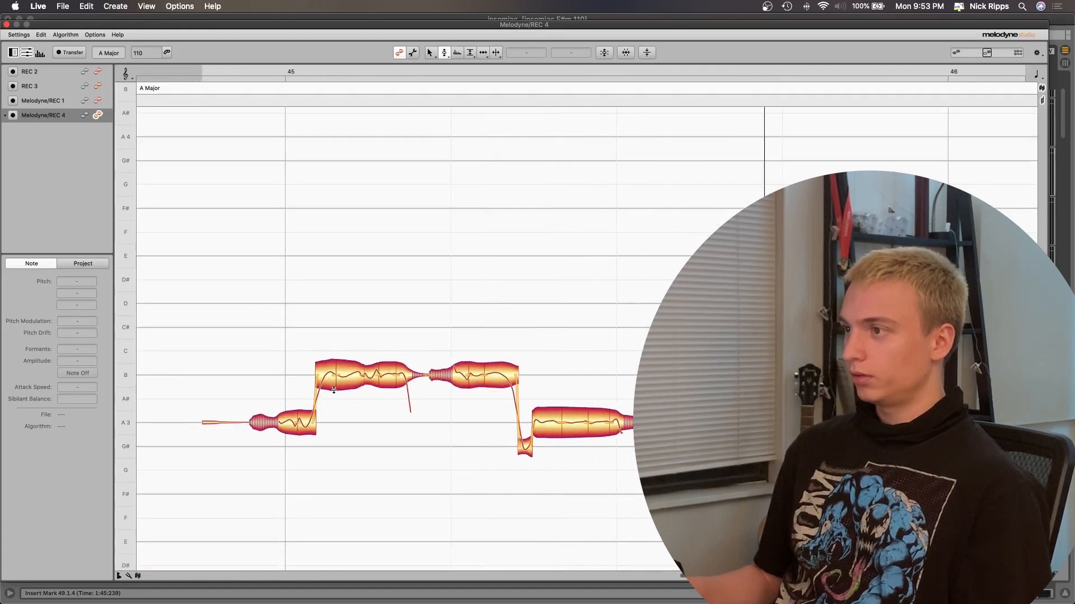
{"action": "scroll", "coordinate": [264, 402], "scroll_direction": "up", "scroll_amount": 2}
{"action": "left_click", "coordinate": [332, 432]}
{"action": "left_click", "coordinate": [254, 374]}
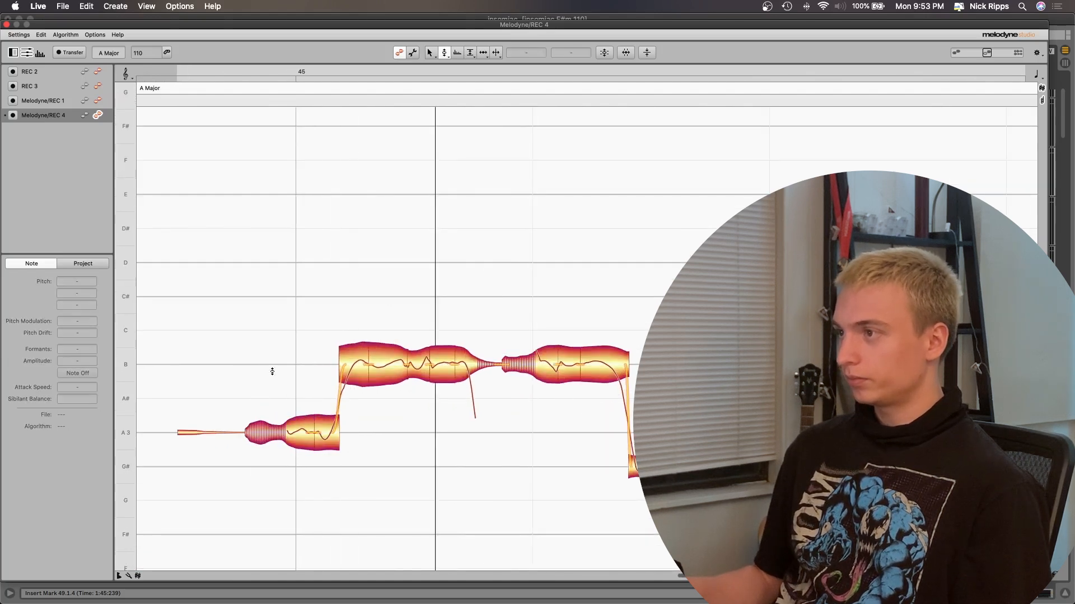
Step: Smooth the pitch transitions between the B3 segments after bar line 45 and replay the phrase
{"action": "left_click", "coordinate": [404, 367]}
{"action": "left_click", "coordinate": [407, 334]}
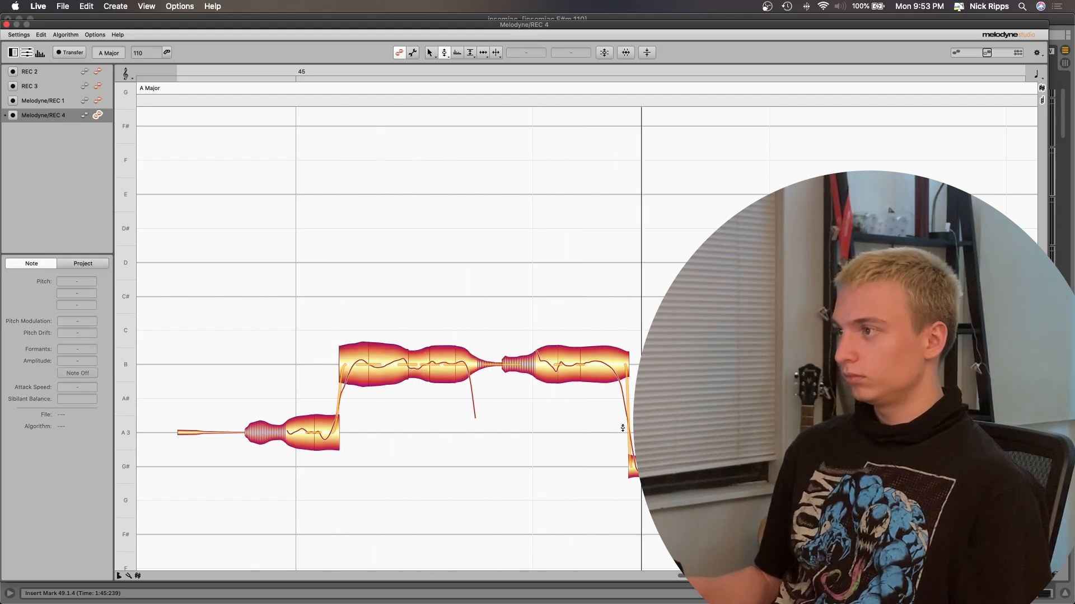
{"action": "left_click", "coordinate": [551, 369]}
{"action": "double_click", "coordinate": [267, 305]}
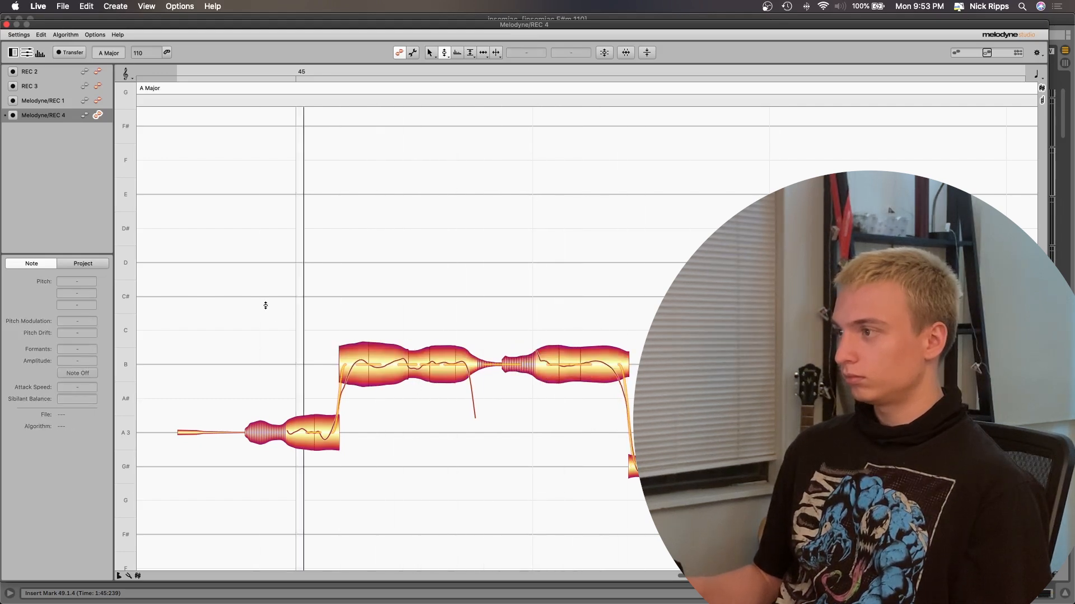
Step: Raise the short G#3 segment following the B3 notes in bar 45 to A3 and replay the phrase
{"action": "left_click_drag", "start_coordinate": [672, 467], "coordinate": [671, 433]}
{"action": "double_click", "coordinate": [482, 474]}
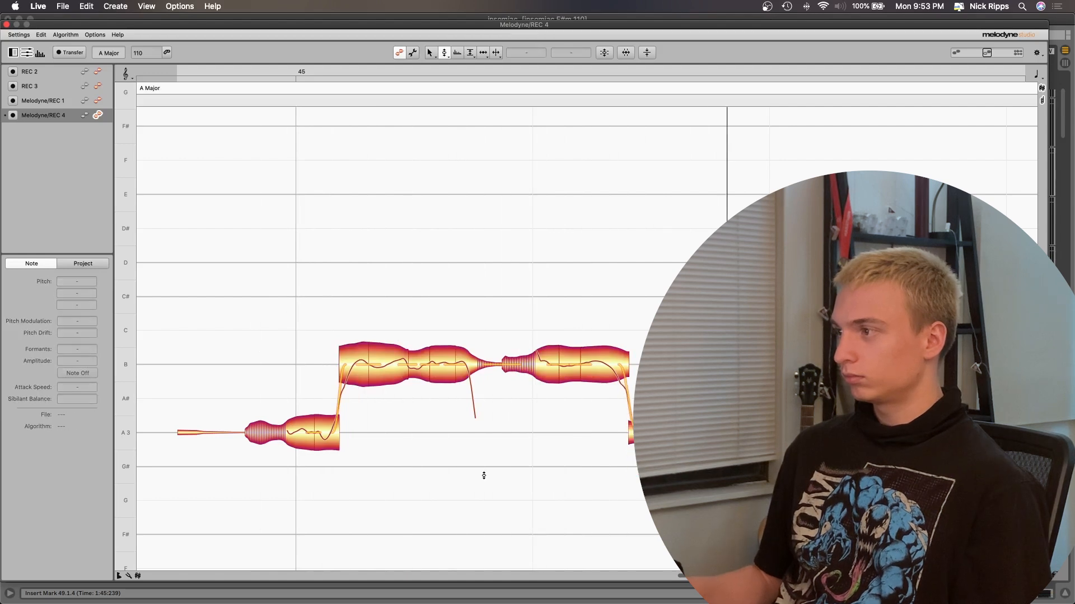
{"action": "left_click", "coordinate": [668, 433]}
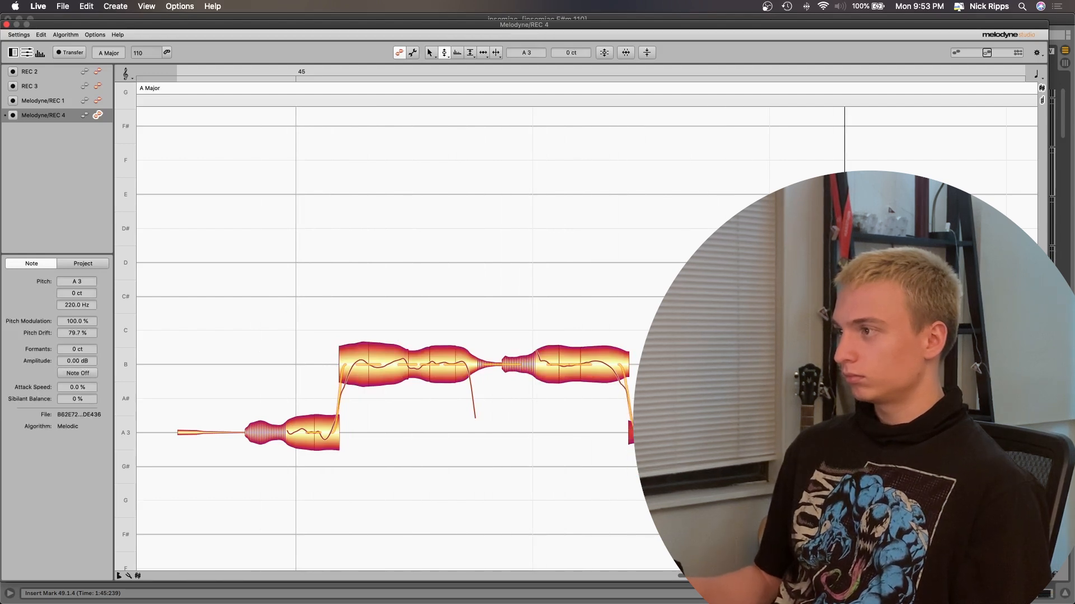
Step: Split the falling tail off the last B3 segment in bar 45, move the tail up to B3 and play it back
{"action": "right_click", "coordinate": [621, 378]}
{"action": "left_click", "coordinate": [673, 377]}
{"action": "double_click", "coordinate": [613, 367]}
{"action": "right_click", "coordinate": [613, 367]}
{"action": "left_click", "coordinate": [600, 368]}
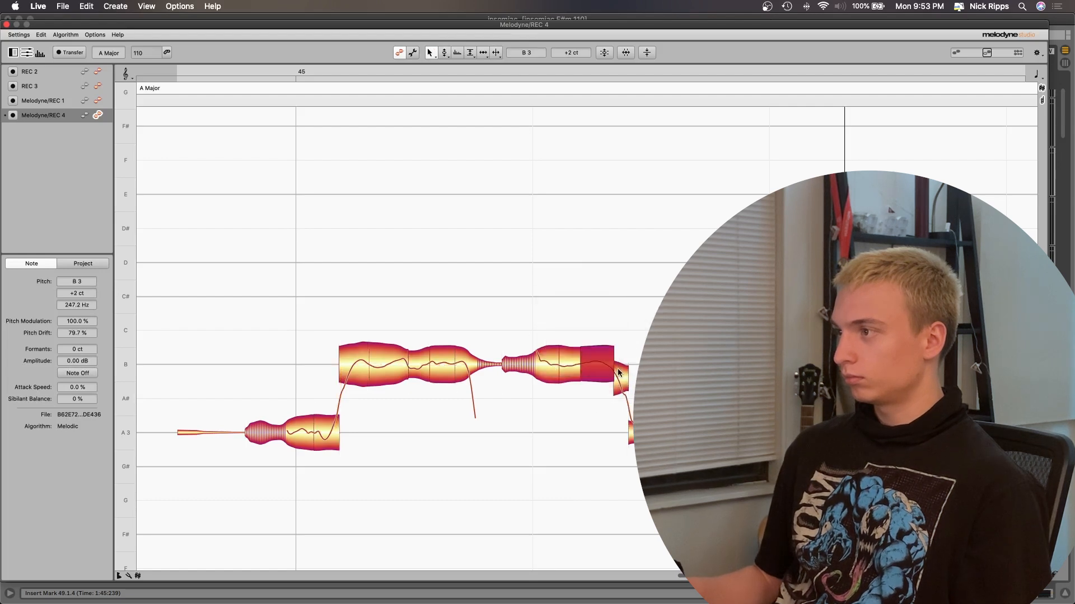
{"action": "left_click_drag", "start_coordinate": [618, 372], "coordinate": [624, 359]}
{"action": "left_click", "coordinate": [592, 333]}
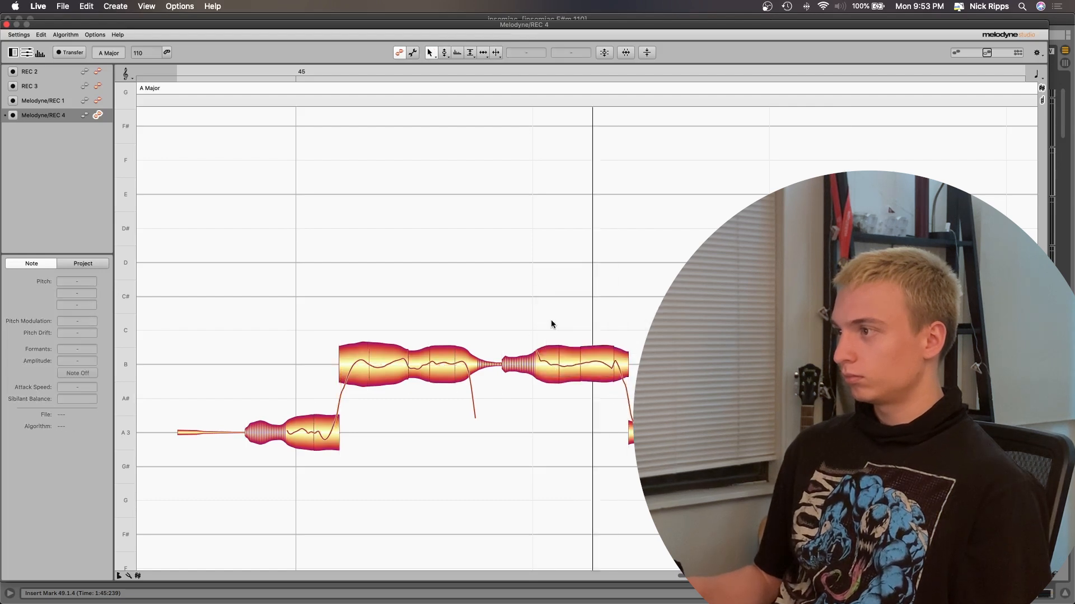
Step: Bring the B3 segment before the new tail in bar 45 to 0 ct with the main Pitch Tool and replay the phrase
{"action": "left_click", "coordinate": [609, 361]}
{"action": "right_click", "coordinate": [607, 363]}
{"action": "left_click", "coordinate": [604, 364]}
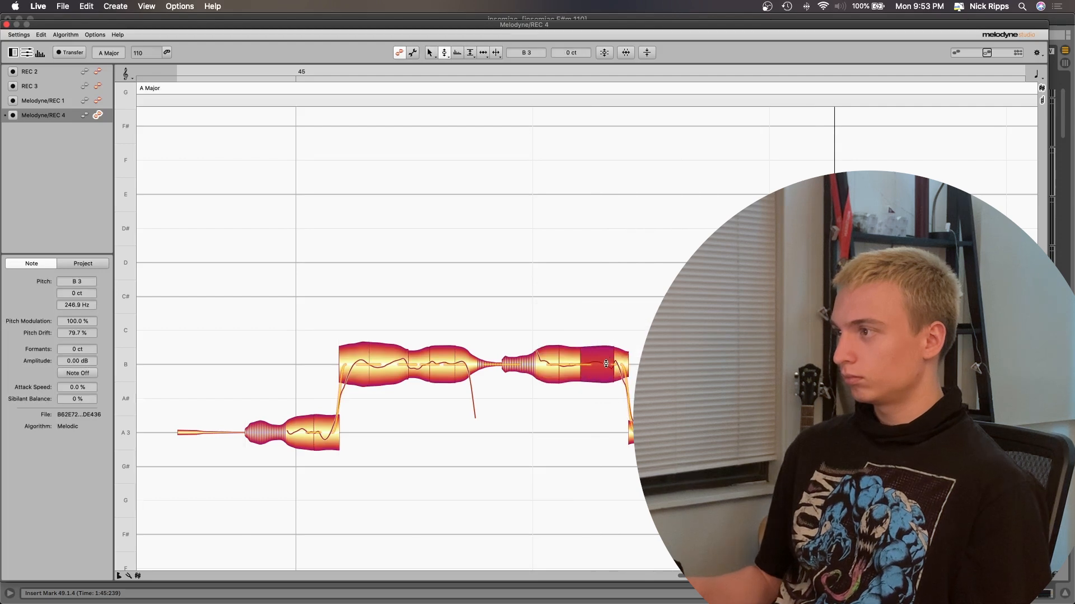
{"action": "left_click_drag", "start_coordinate": [608, 355], "coordinate": [609, 364]}
{"action": "double_click", "coordinate": [437, 291]}
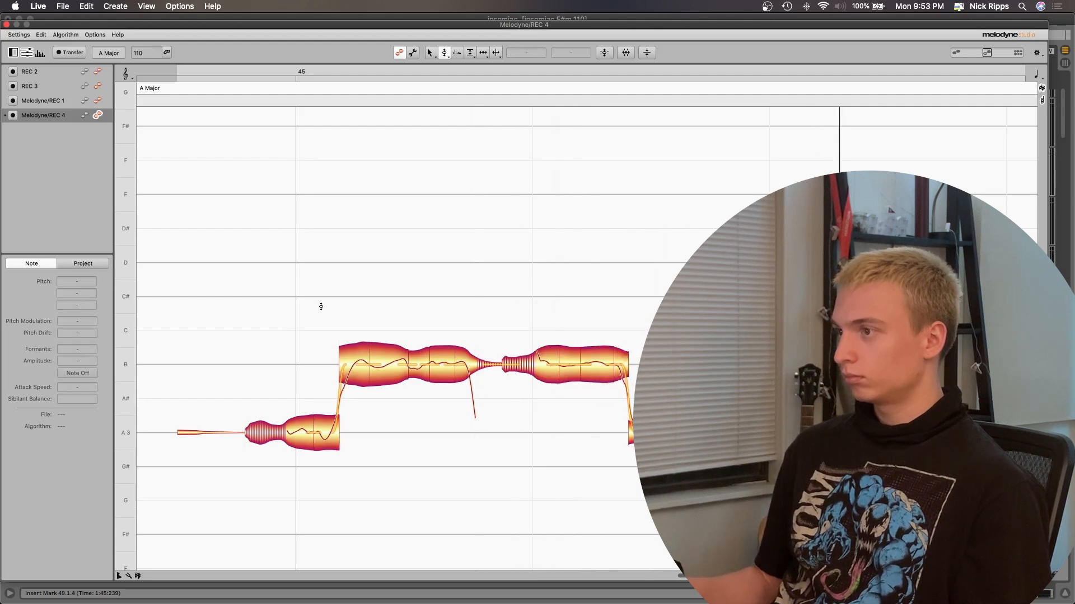
Step: Shift the breathy onset of the A3 note at bar line 45 slightly later with the Timing Tool and check playback
{"action": "right_click", "coordinate": [315, 431]}
{"action": "left_click", "coordinate": [348, 432]}
{"action": "mouse_move", "coordinate": [273, 434]}
{"action": "left_mouse_down"}
{"action": "mouse_move", "coordinate": [292, 433]}
{"action": "mouse_move", "coordinate": [245, 440]}
{"action": "mouse_move", "coordinate": [294, 434]}
{"action": "left_mouse_up"}
{"action": "key", "text": "space"}
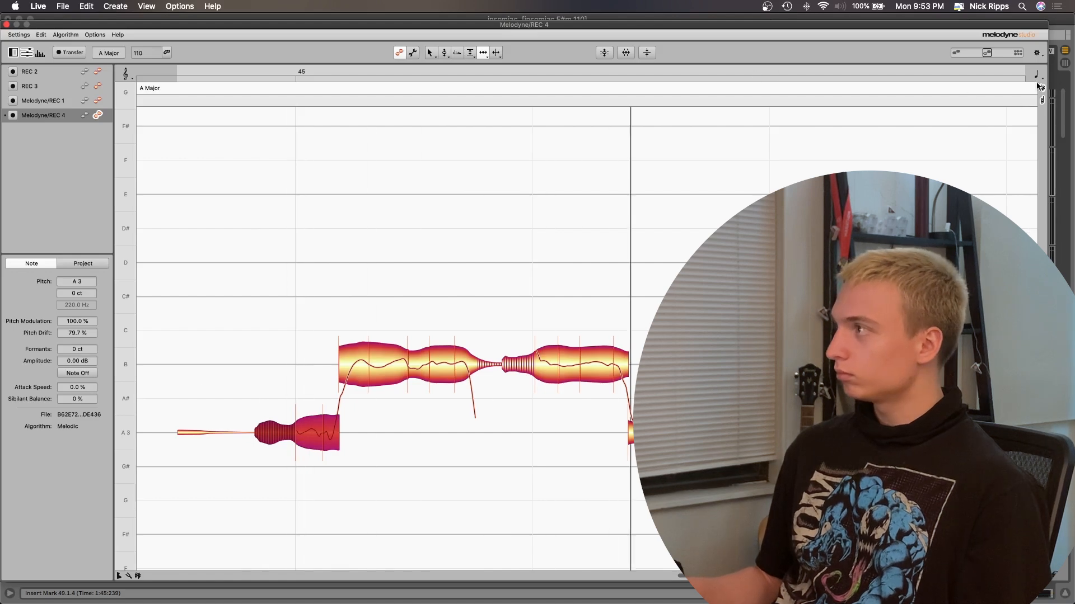
Step: Choose a finer time grid, delay the start of the first B3 note in bar 45 slightly, and replay the phrase
{"action": "left_click", "coordinate": [1037, 77]}
{"action": "left_click", "coordinate": [1037, 106]}
{"action": "left_click_drag", "start_coordinate": [314, 338], "coordinate": [394, 468]}
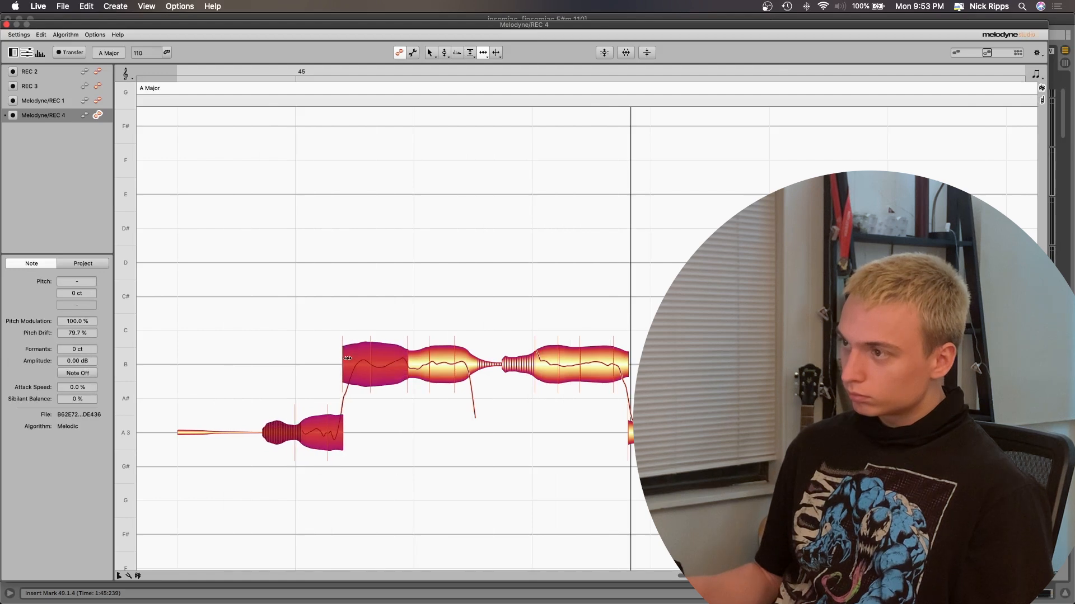
{"action": "left_click", "coordinate": [349, 364]}
{"action": "left_click_drag", "start_coordinate": [350, 365], "coordinate": [353, 366]}
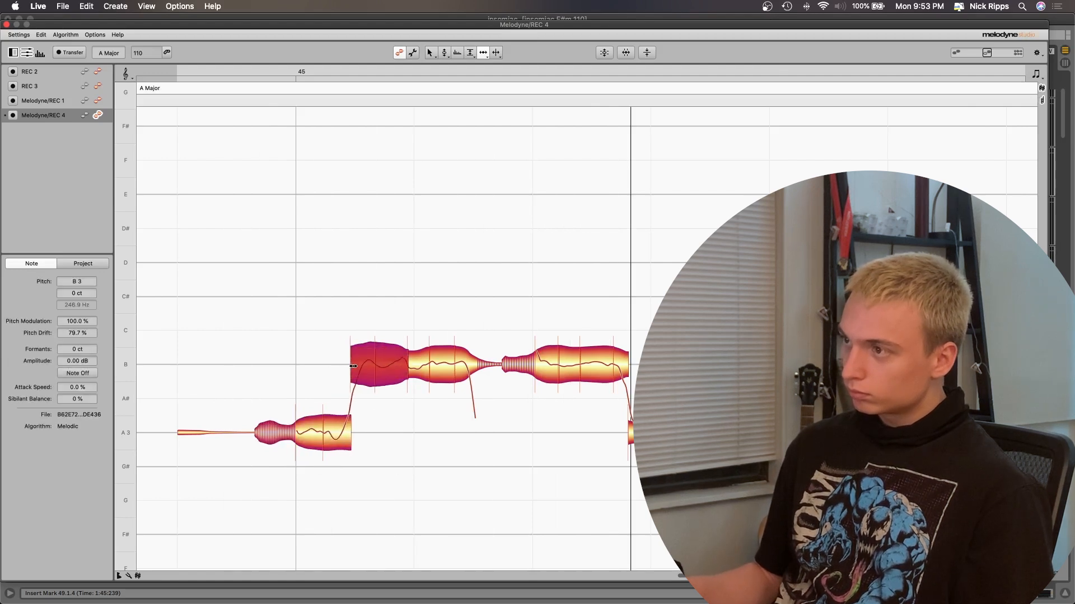
{"action": "double_click", "coordinate": [261, 347]}
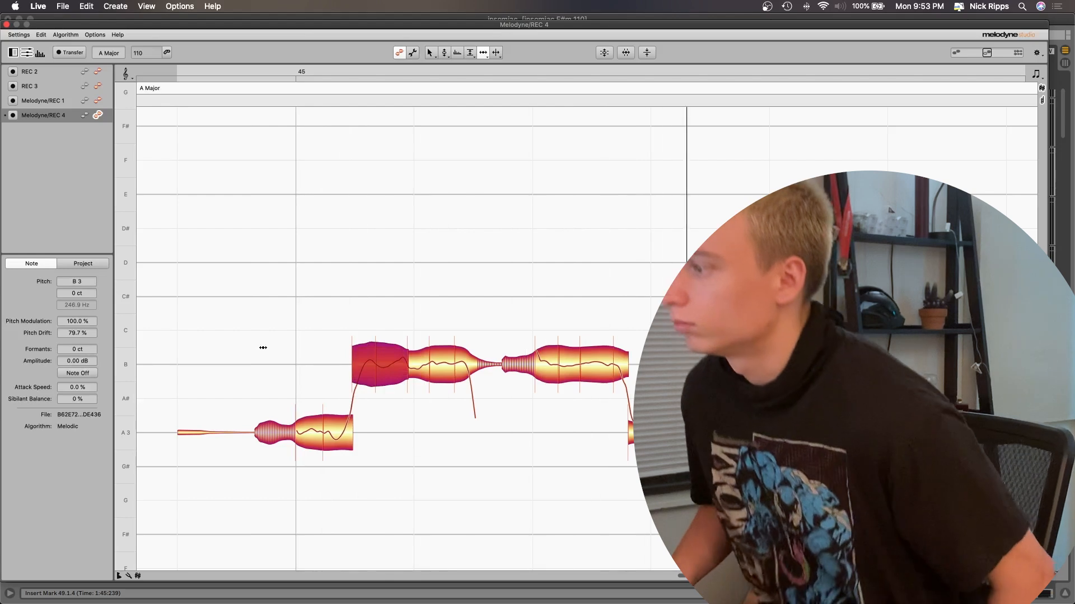
Step: Adjust the pitch modulation of the A3 segment before the first B3 note, and set the first B3 segment's modulation to 86%
{"action": "right_click", "coordinate": [328, 377]}
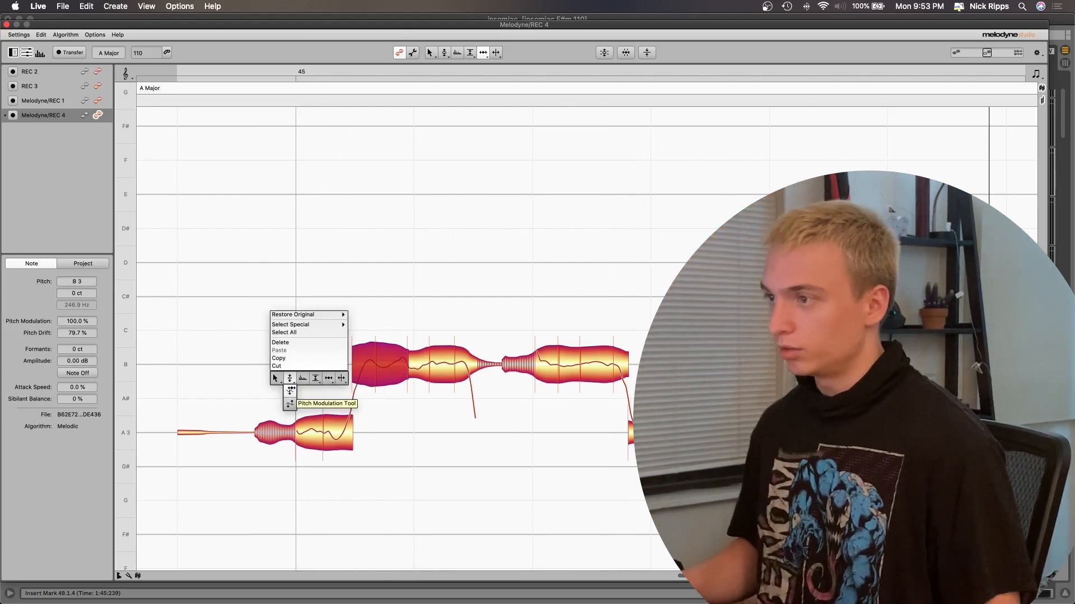
{"action": "left_click", "coordinate": [291, 377]}
{"action": "left_click", "coordinate": [346, 429]}
{"action": "left_click_drag", "start_coordinate": [345, 429], "coordinate": [336, 441]}
{"action": "left_click_drag", "start_coordinate": [362, 378], "coordinate": [365, 375]}
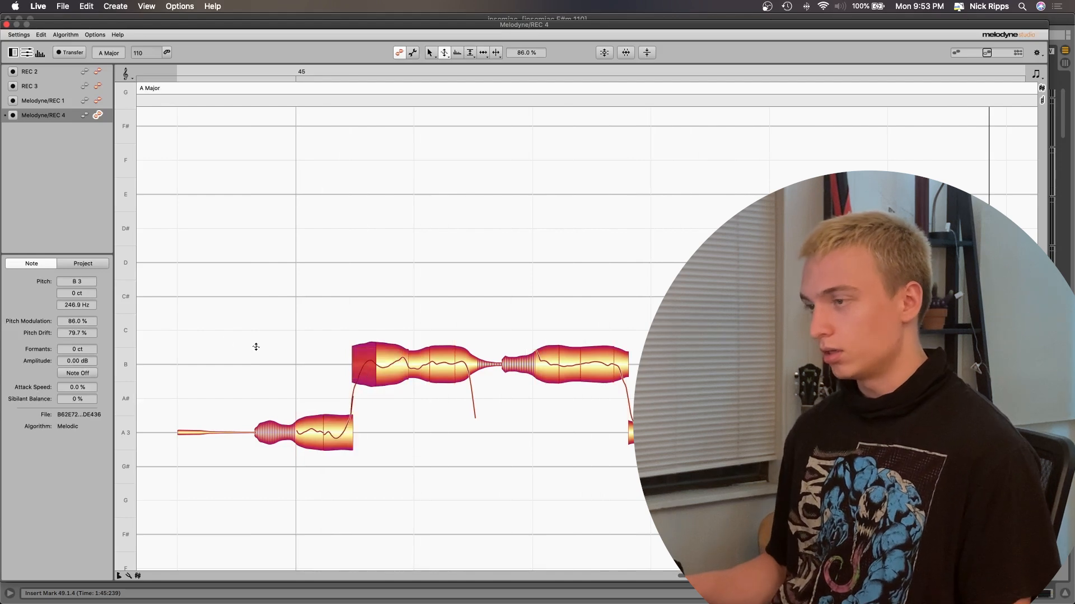
Step: Return to the main Pitch Tool and raise the short E3 segment before the F#3 notes near the end of bar 45 to F#3
{"action": "right_click", "coordinate": [202, 334]}
{"action": "left_click", "coordinate": [202, 336]}
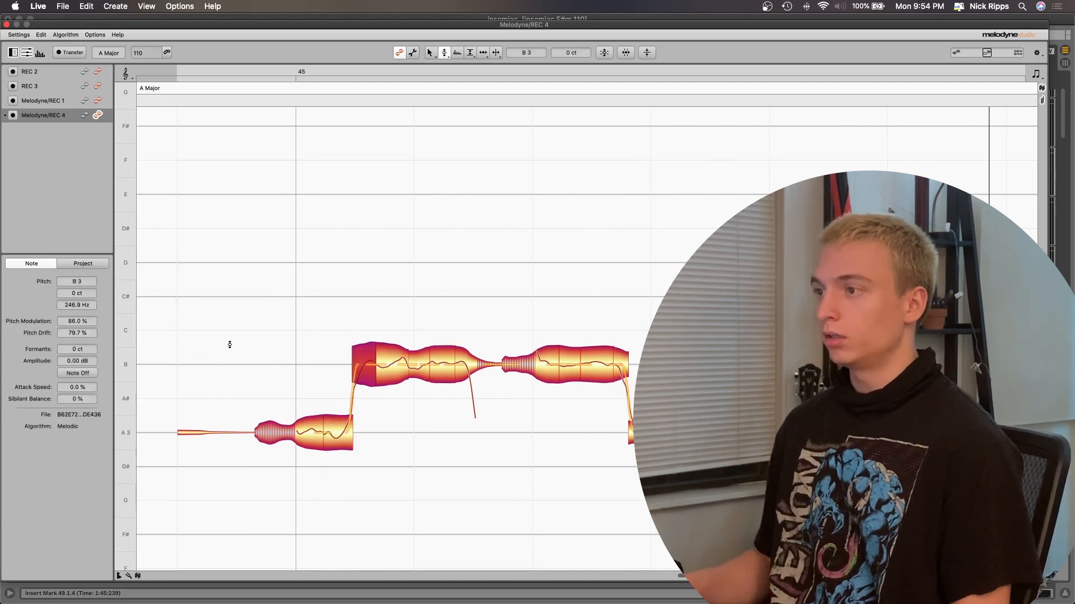
{"action": "left_click", "coordinate": [238, 346]}
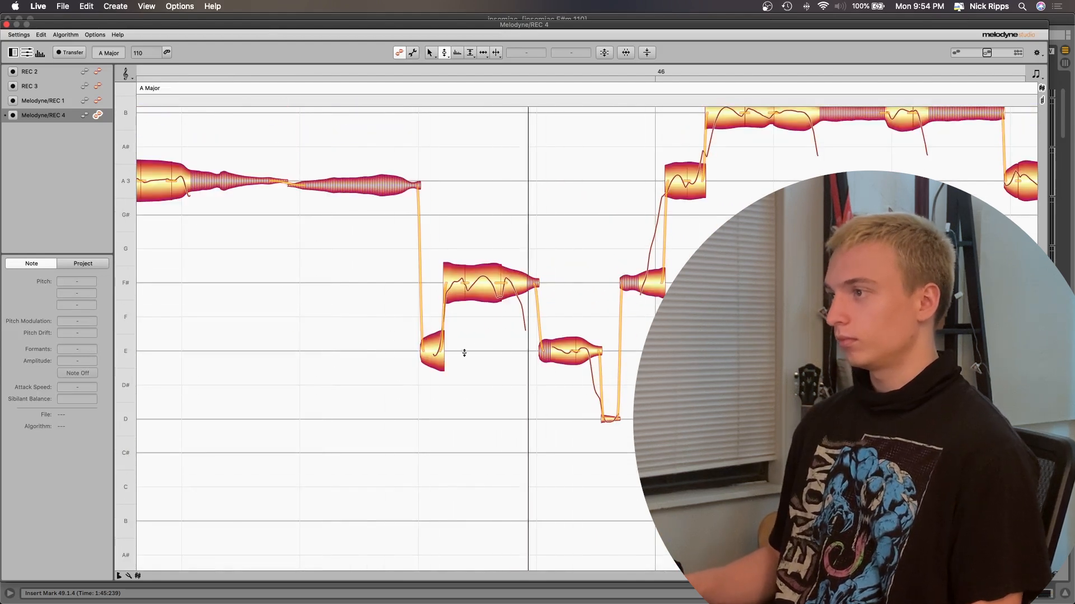
{"action": "left_click_drag", "start_coordinate": [432, 358], "coordinate": [430, 295]}
Step: Check the F#3 and E3 segments before bar 46 by selecting them, including the first two F#3 segments individually
{"action": "left_click_drag", "start_coordinate": [537, 242], "coordinate": [416, 298]}
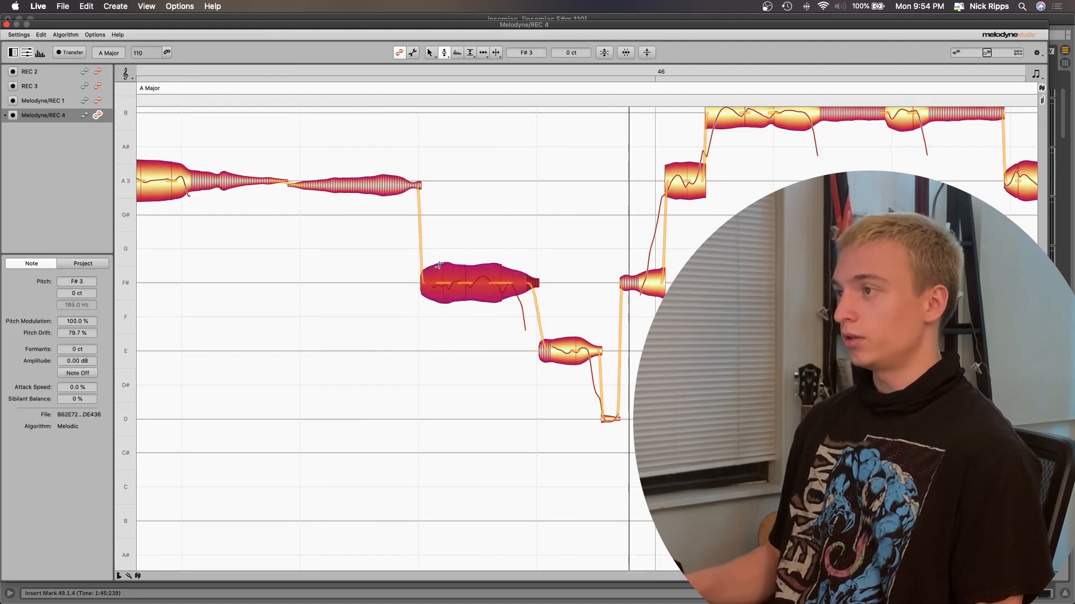
{"action": "left_click", "coordinate": [571, 345]}
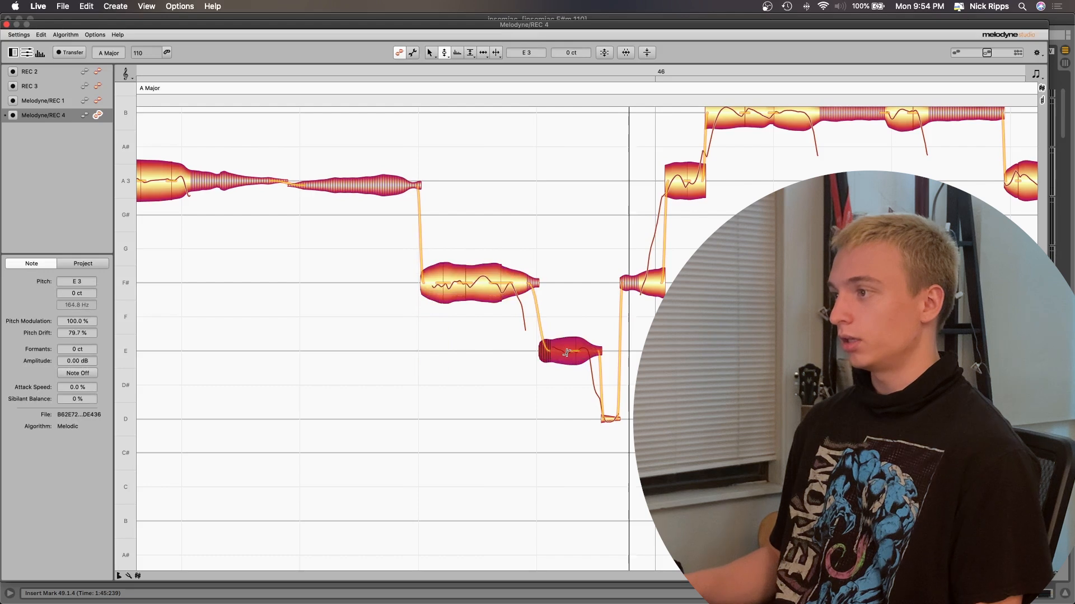
{"action": "left_click", "coordinate": [463, 282]}
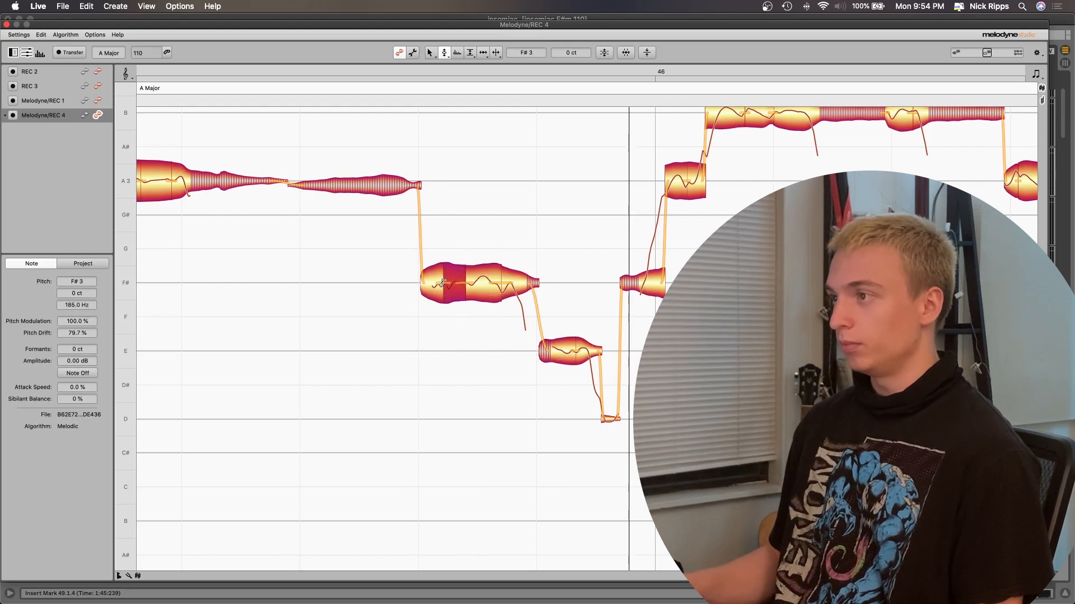
{"action": "left_click", "coordinate": [437, 283]}
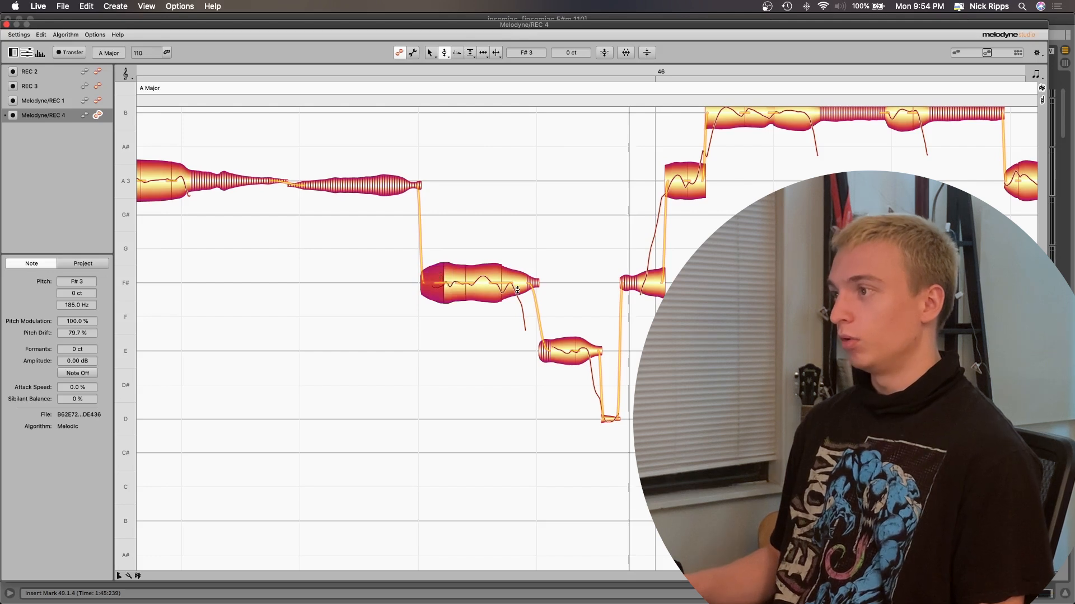
Step: Replay the phrase leading into bar 46 to check the F#3 and E3 segments
{"action": "left_click_drag", "start_coordinate": [494, 282], "coordinate": [494, 273]}
{"action": "double_click", "coordinate": [343, 288]}
{"action": "left_click", "coordinate": [343, 288]}
{"action": "left_click", "coordinate": [303, 290]}
{"action": "double_click", "coordinate": [304, 289]}
{"action": "left_click", "coordinate": [301, 288]}
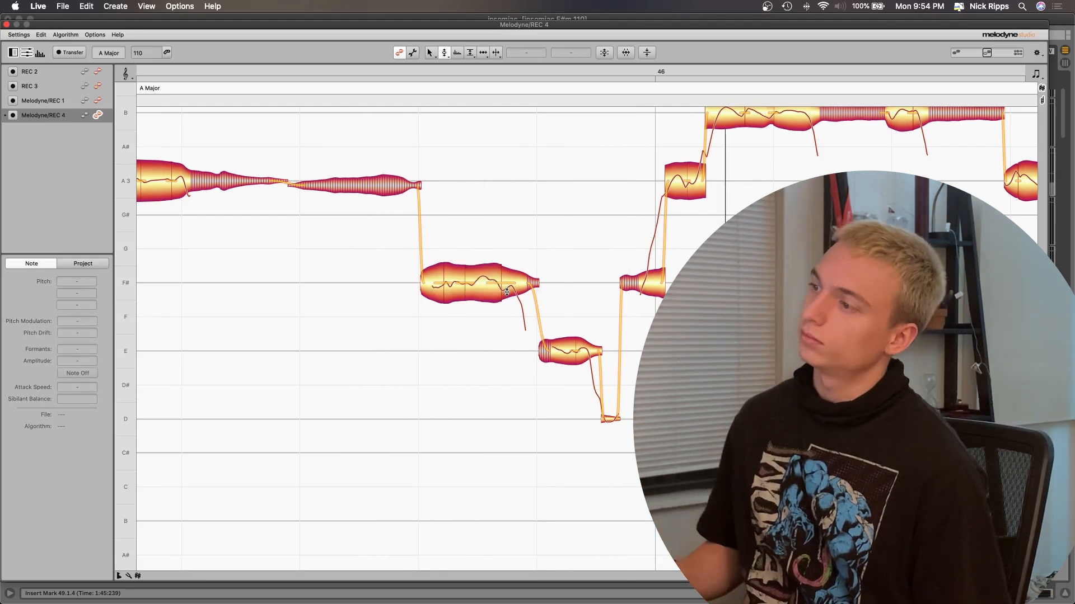
Step: Lower the first two F#3 segments near the end of bar 45 to E3 and replay the phrase
{"action": "double_click", "coordinate": [434, 284]}
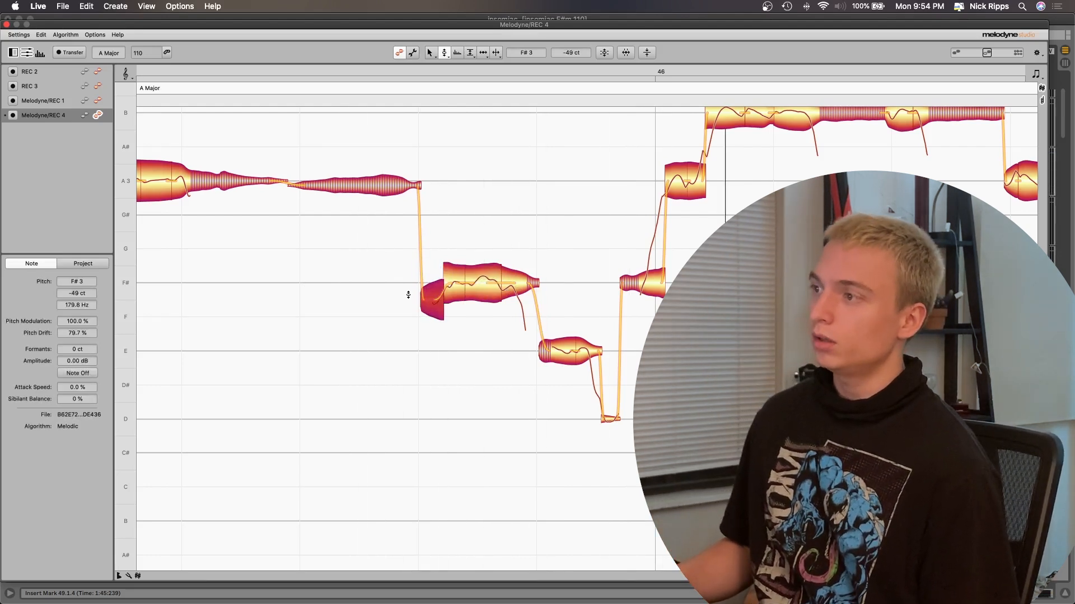
{"action": "key", "text": "super+z"}
{"action": "left_click", "coordinate": [454, 286], "text": "shift"}
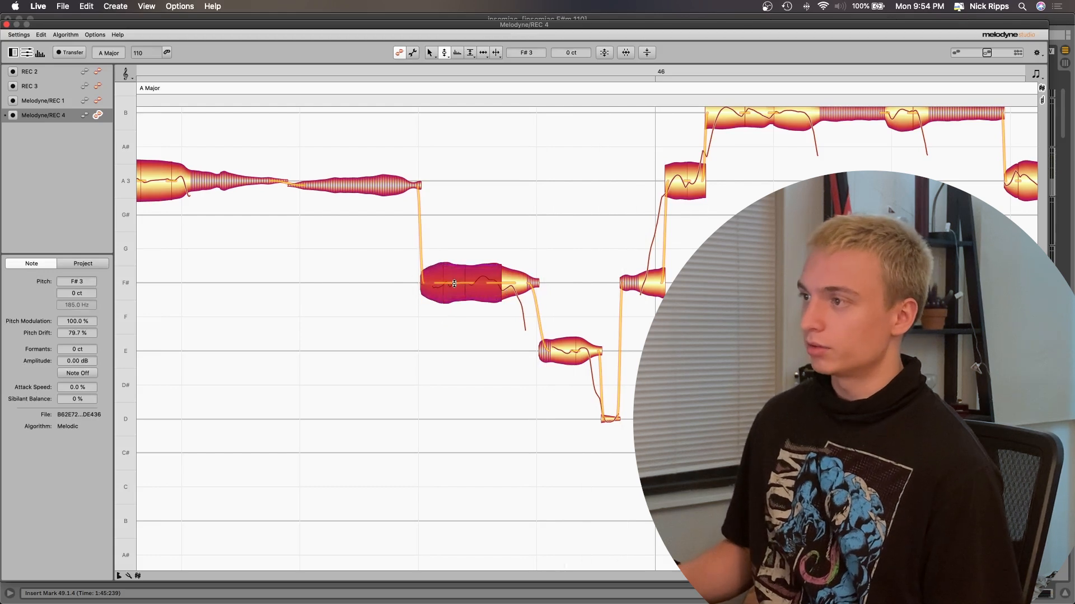
{"action": "left_click_drag", "start_coordinate": [459, 256], "coordinate": [446, 350]}
{"action": "left_click", "coordinate": [372, 320]}
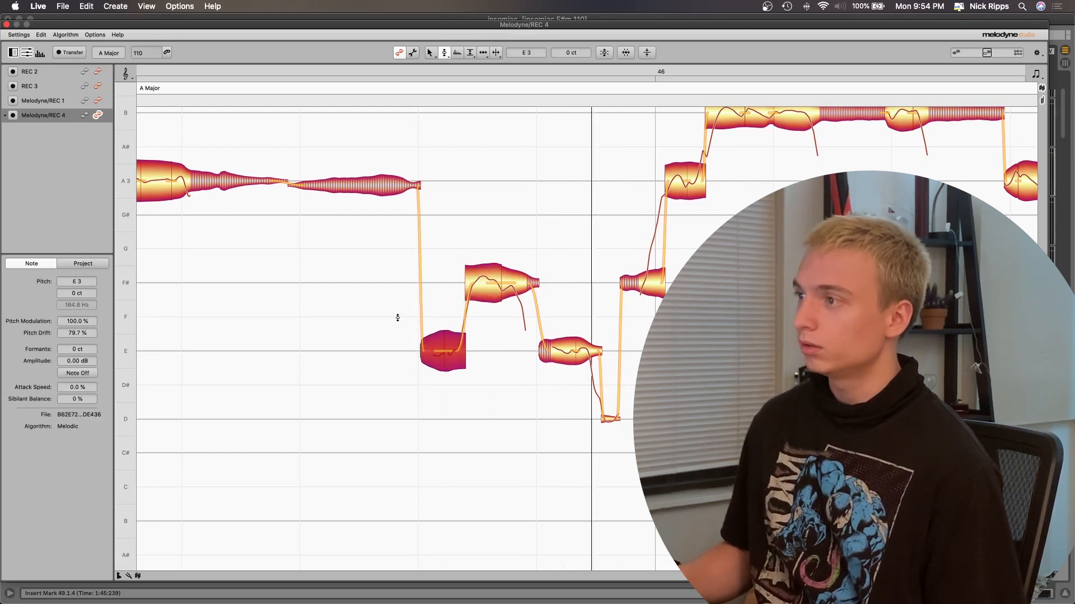
{"action": "key", "text": "space"}
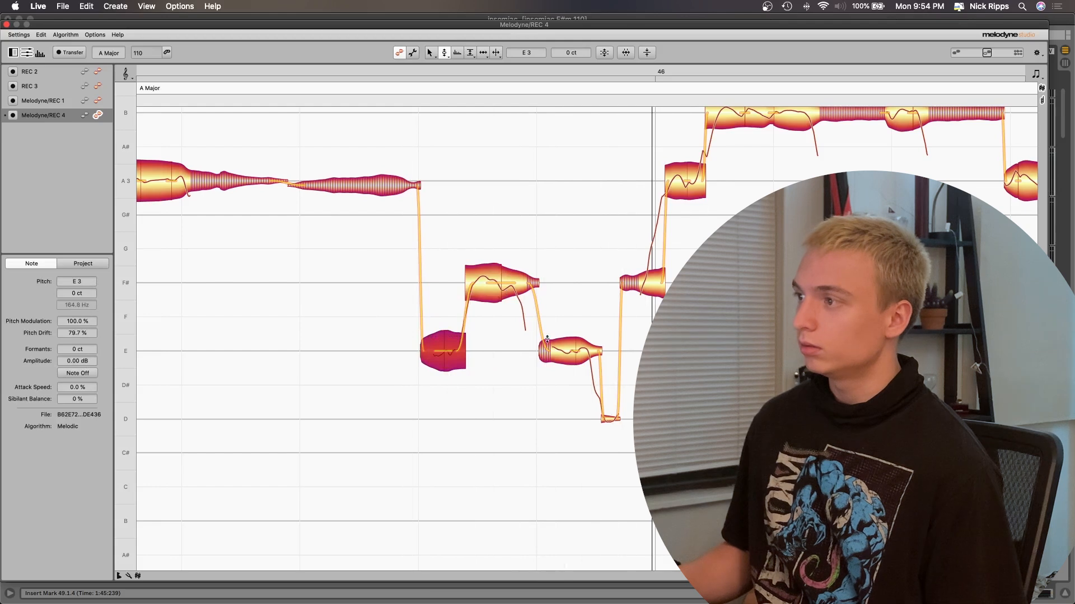
Step: Check the remaining F#3 segments near the end of bar 45 and replay the phrase
{"action": "right_click", "coordinate": [498, 286]}
{"action": "left_click", "coordinate": [501, 285]}
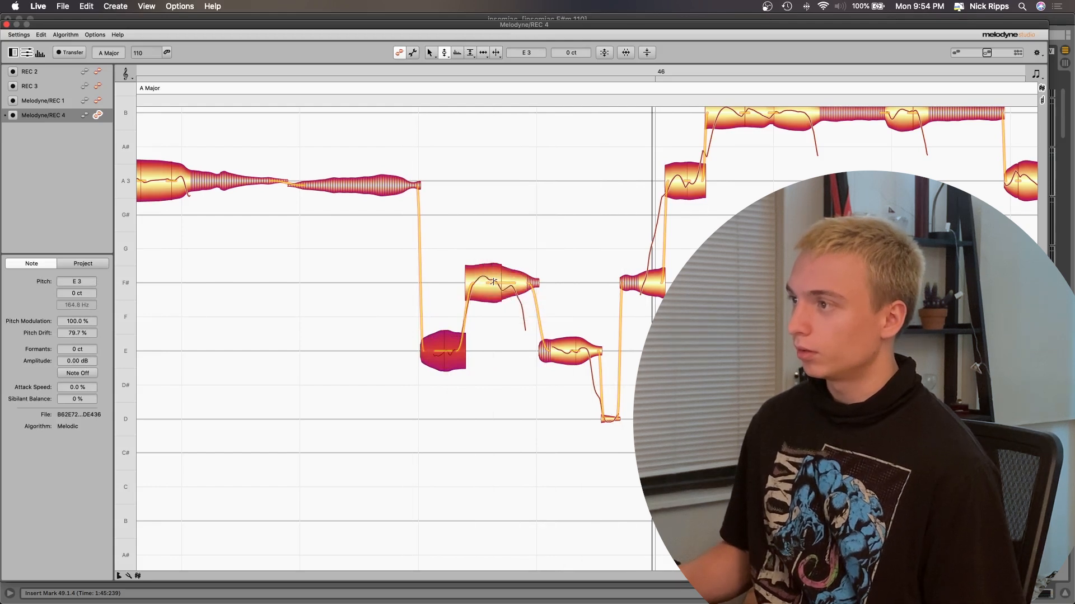
{"action": "left_click", "coordinate": [493, 282]}
{"action": "left_click", "coordinate": [348, 312]}
{"action": "key", "text": "space"}
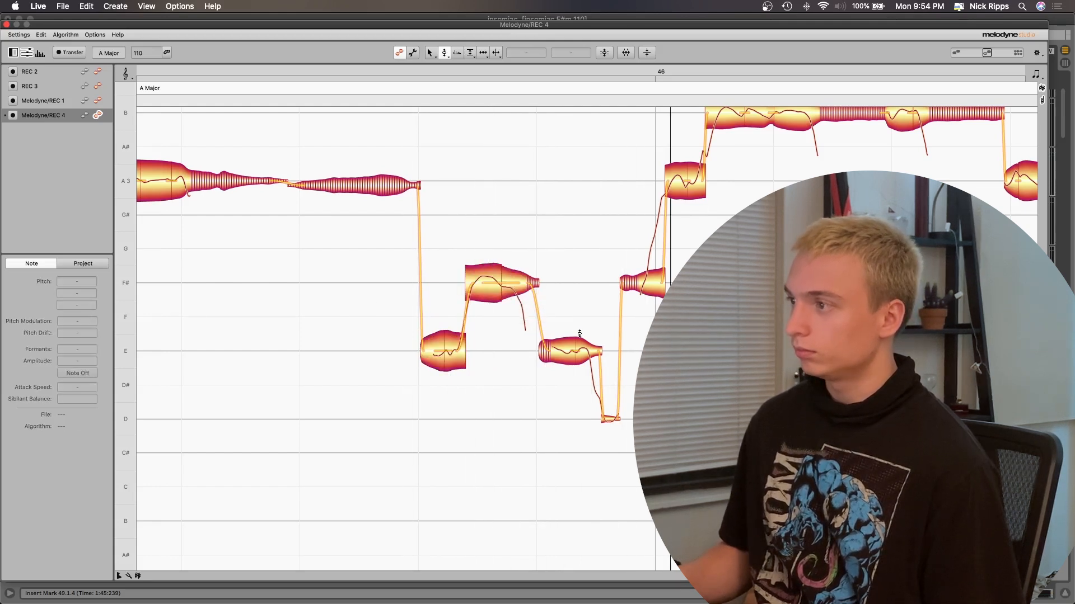
Step: Raise the short D3 segment before bar 46 to E3 and replay the phrase
{"action": "left_click", "coordinate": [568, 351]}
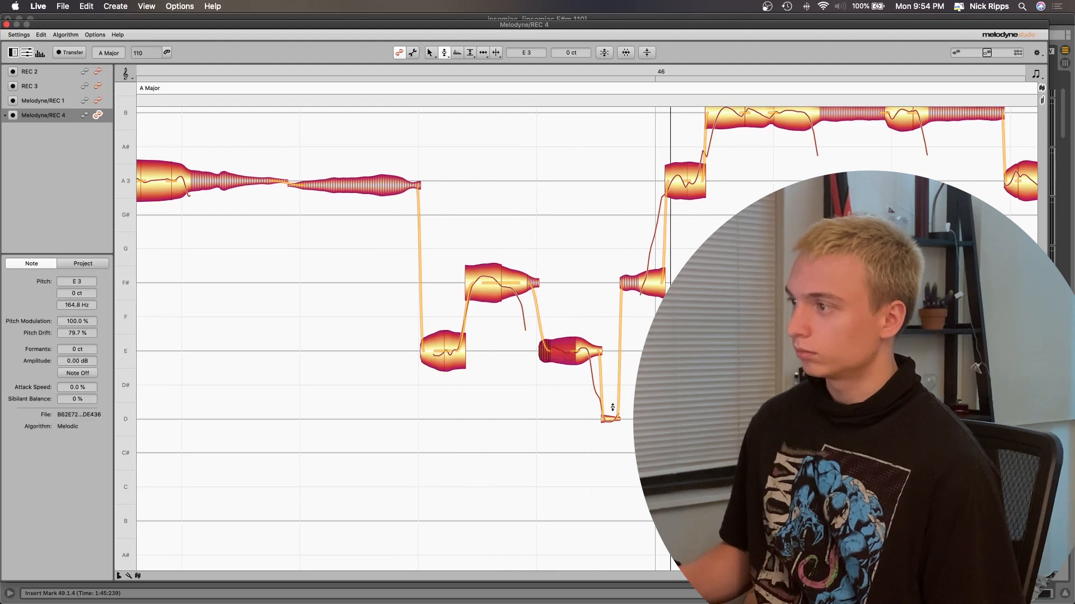
{"action": "left_click_drag", "start_coordinate": [609, 413], "coordinate": [606, 359]}
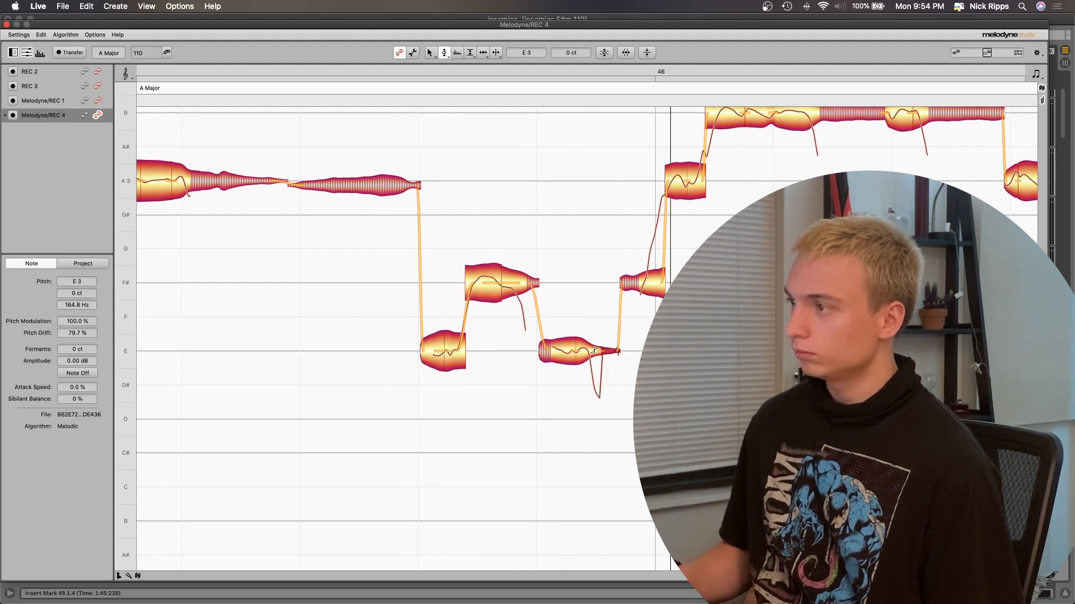
{"action": "left_click", "coordinate": [565, 349]}
{"action": "left_click_drag", "start_coordinate": [566, 308], "coordinate": [479, 372]}
{"action": "key", "text": "space"}
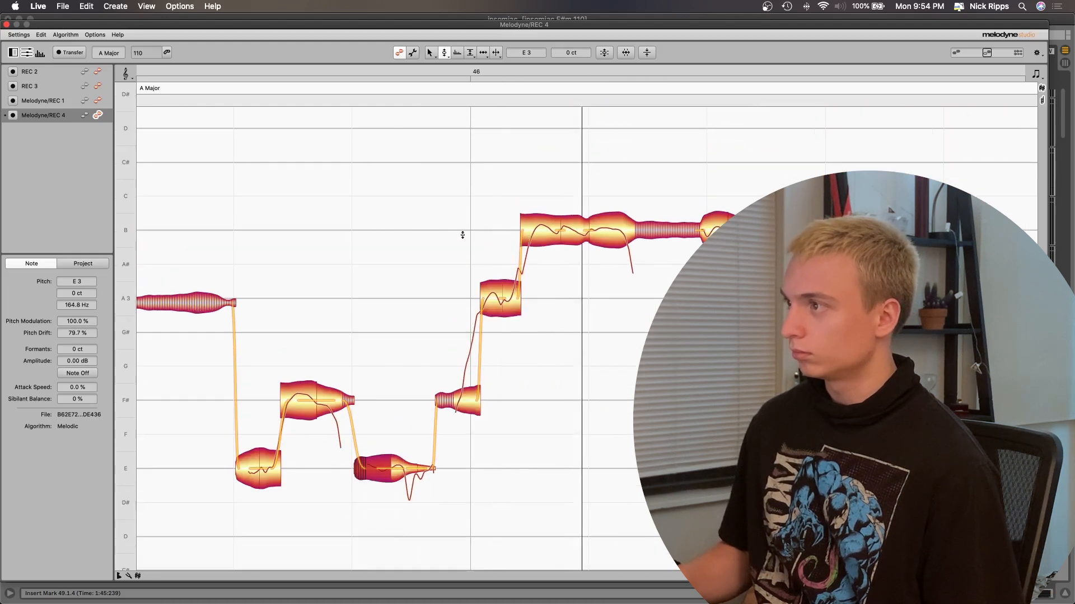
Step: Check the B3 notes and the following A3 segments after the start of bar 46 by selecting them
{"action": "left_click_drag", "start_coordinate": [461, 200], "coordinate": [556, 229]}
{"action": "double_click", "coordinate": [428, 233]}
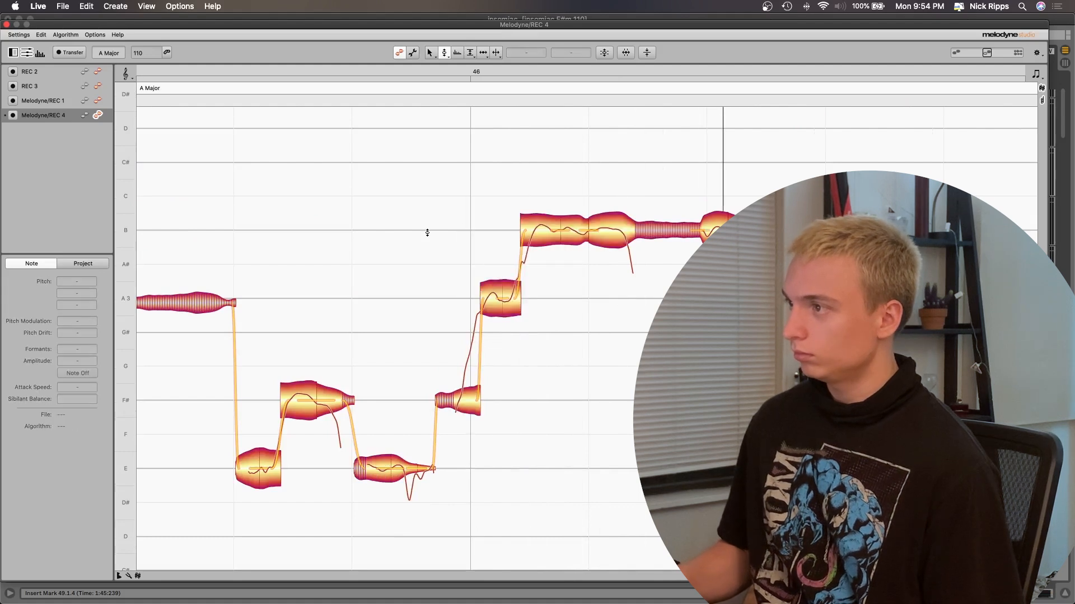
{"action": "left_click", "coordinate": [739, 230]}
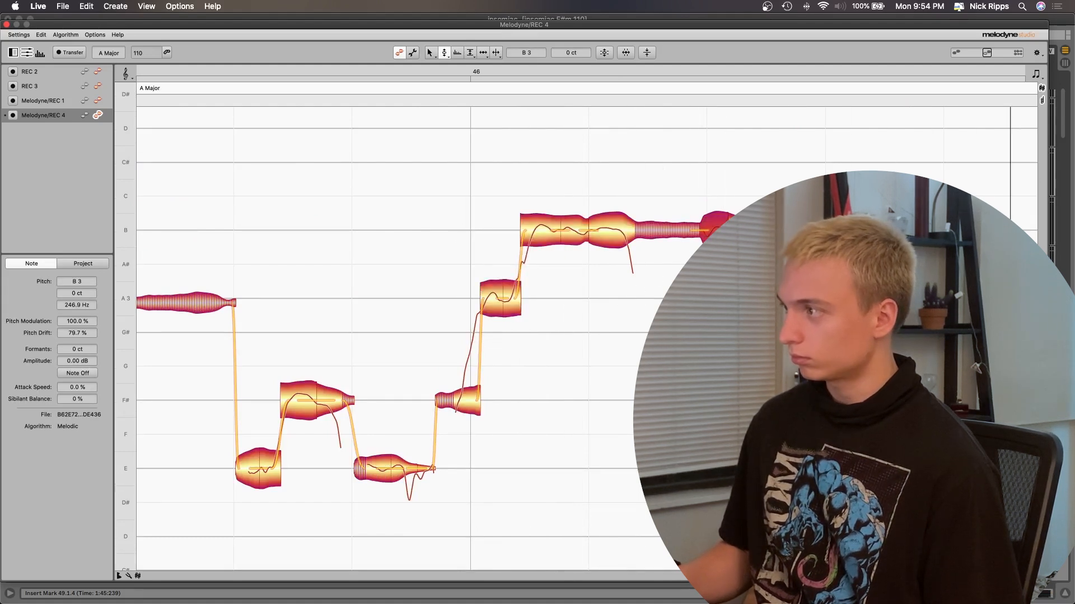
{"action": "left_click", "coordinate": [784, 299]}
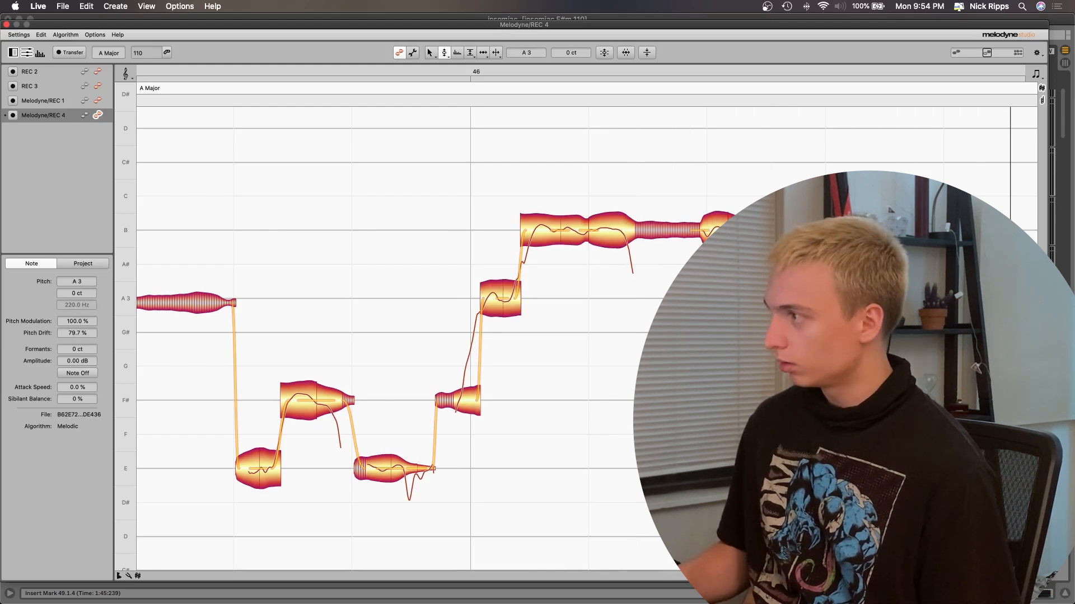
{"action": "left_click", "coordinate": [784, 347]}
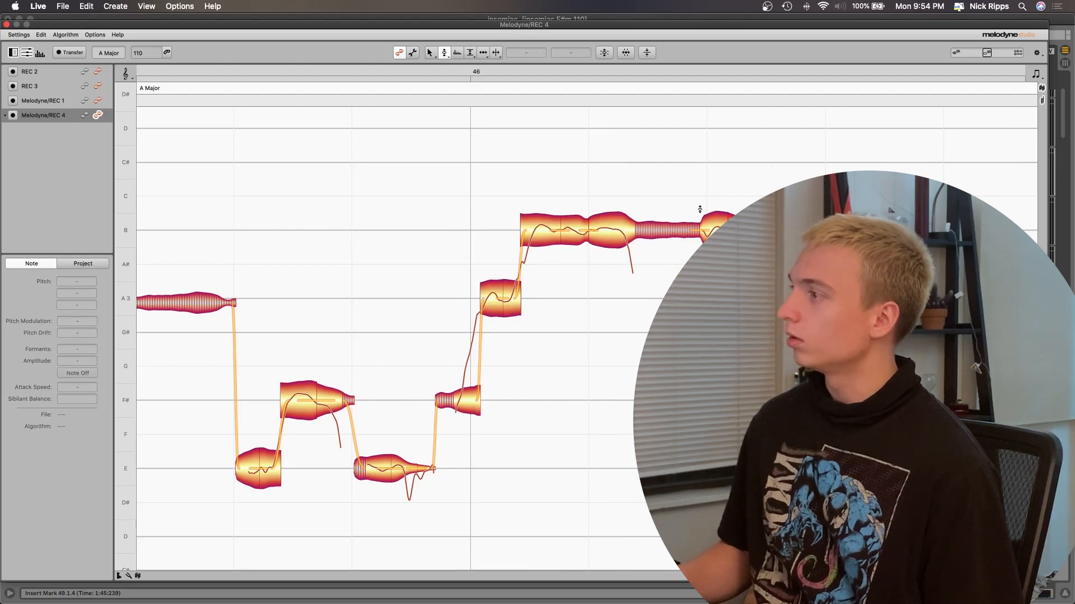
{"action": "left_click", "coordinate": [784, 298]}
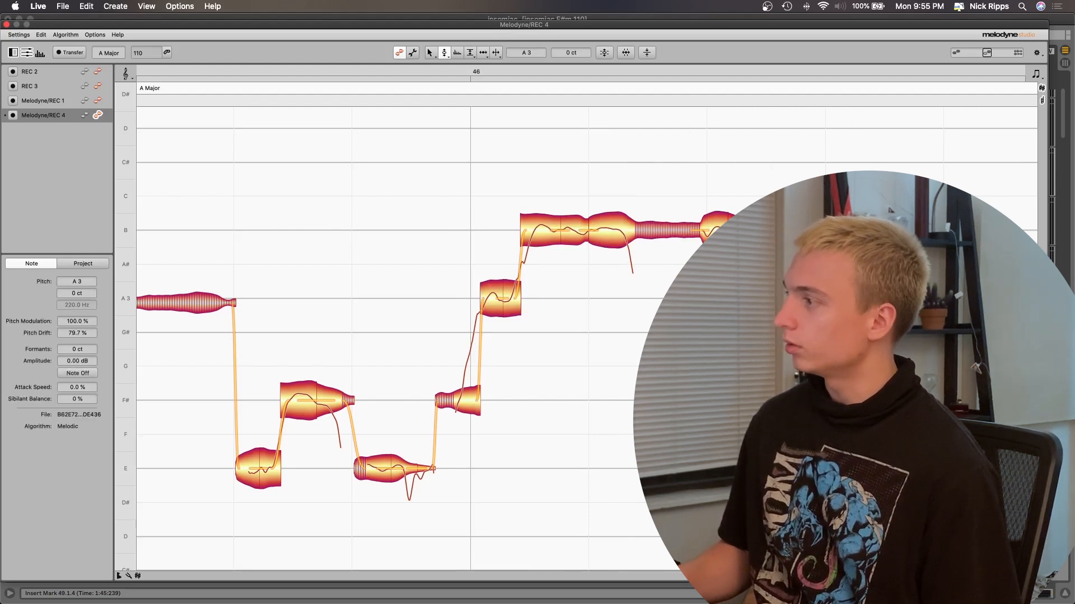
Step: Replay the vocal line from just before bar 45 through bar 46
{"action": "scroll", "coordinate": [779, 180], "scroll_direction": "down", "scroll_amount": 5}
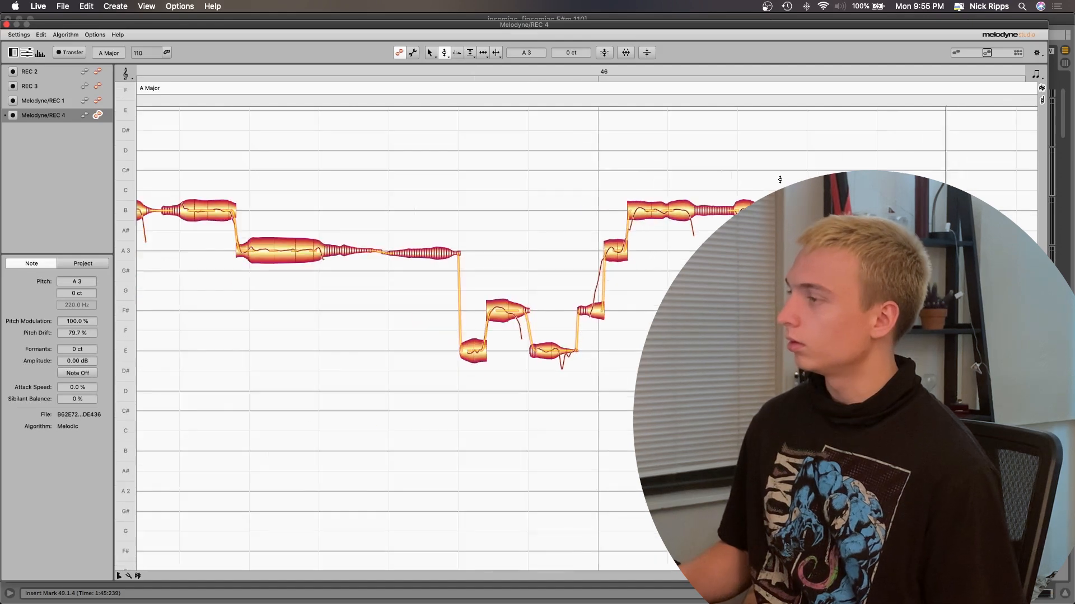
{"action": "key", "text": "space"}
{"action": "scroll", "coordinate": [492, 139], "scroll_direction": "left", "scroll_amount": 5}
{"action": "scroll", "coordinate": [492, 140], "scroll_direction": "down", "scroll_amount": 4}
{"action": "left_click", "coordinate": [354, 193]}
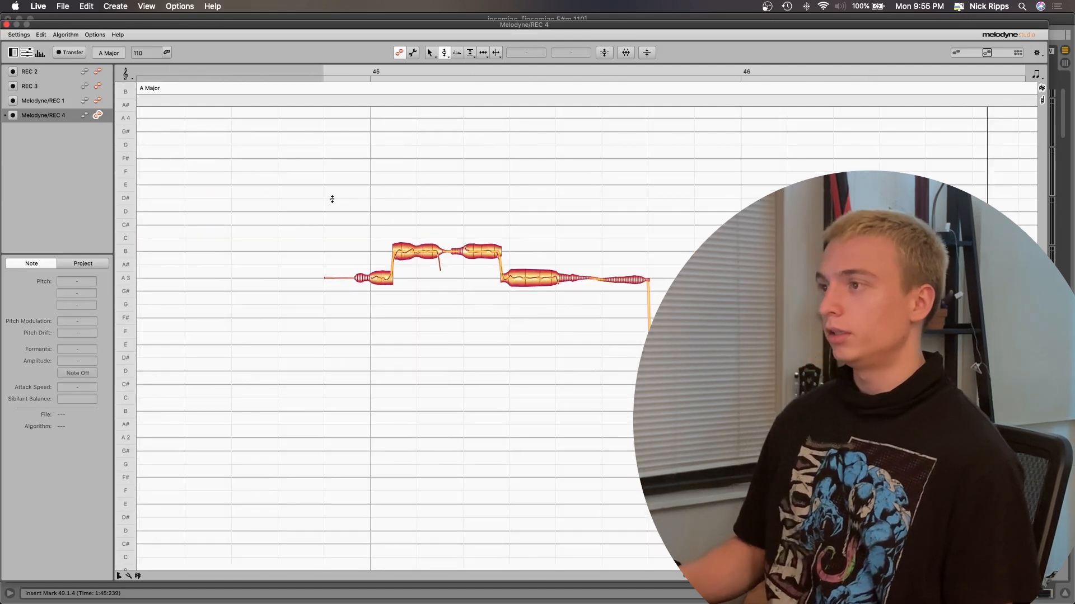
{"action": "key", "text": "space"}
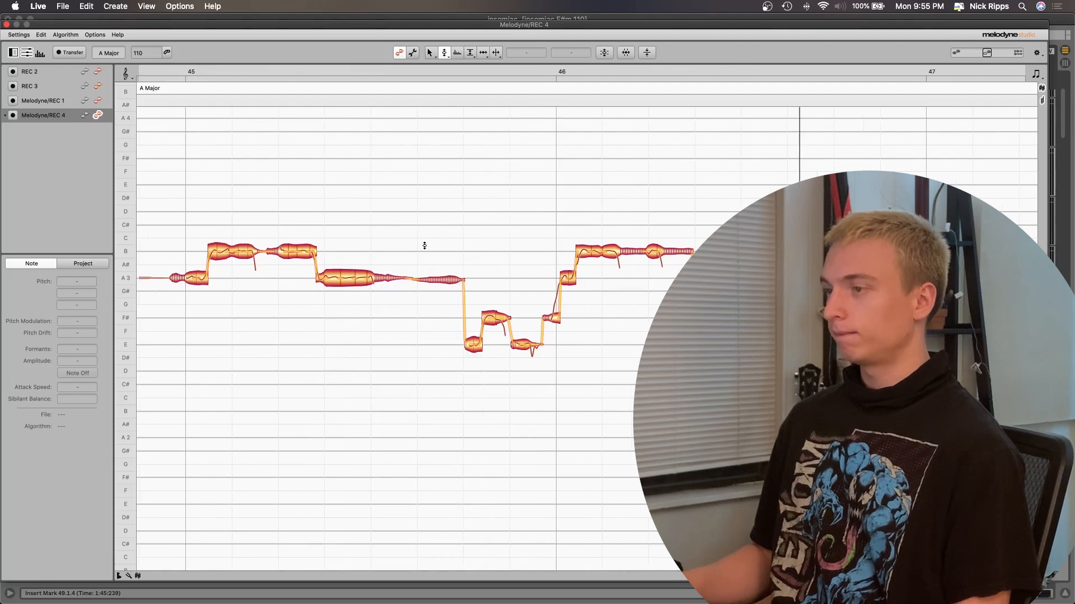
Step: Try restoring the original pitch of the first E3 and F#3 segments before bar 46, replay them, and undo the restoration
{"action": "scroll", "coordinate": [492, 322], "scroll_direction": "up", "scroll_amount": 4}
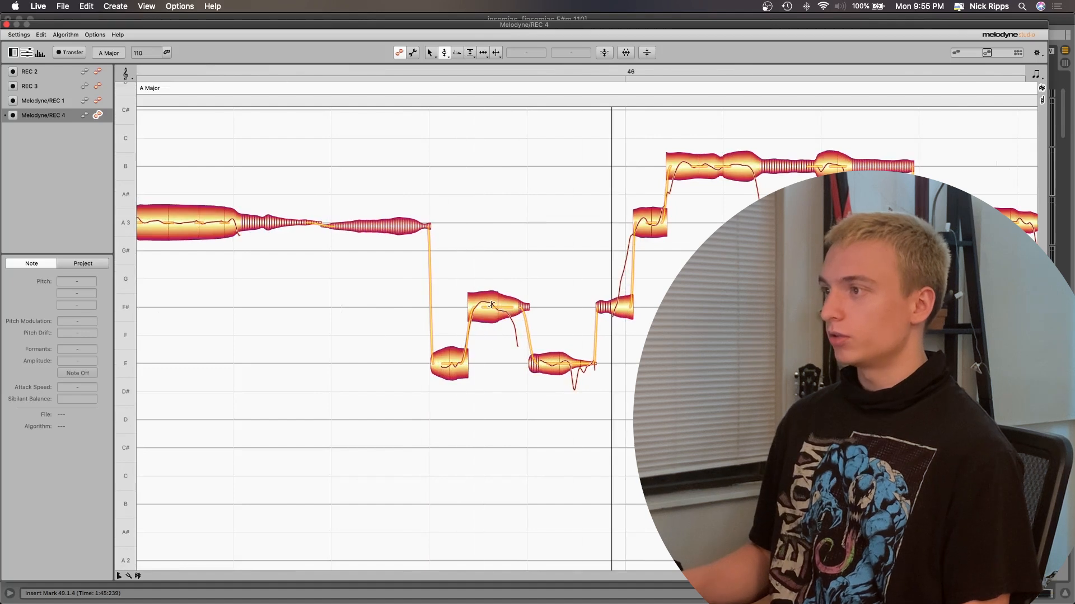
{"action": "left_click", "coordinate": [495, 305]}
{"action": "left_click_drag", "start_coordinate": [422, 267], "coordinate": [506, 408]}
{"action": "right_click", "coordinate": [462, 367]}
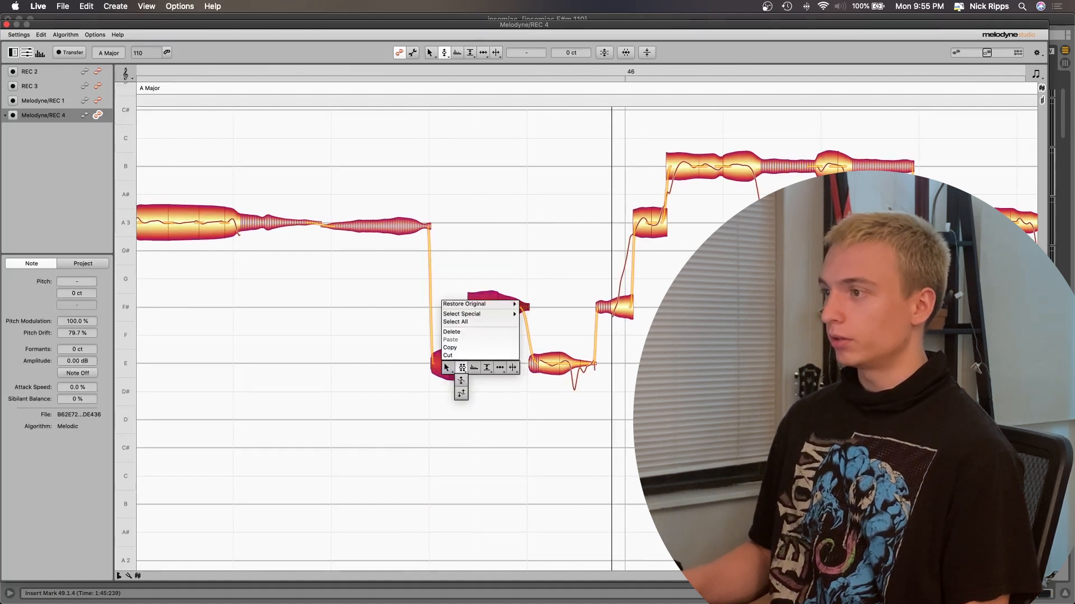
{"action": "mouse_move", "coordinate": [484, 305]}
{"action": "left_click", "coordinate": [530, 305]}
{"action": "key", "text": "space"}
{"action": "key", "text": "space"}
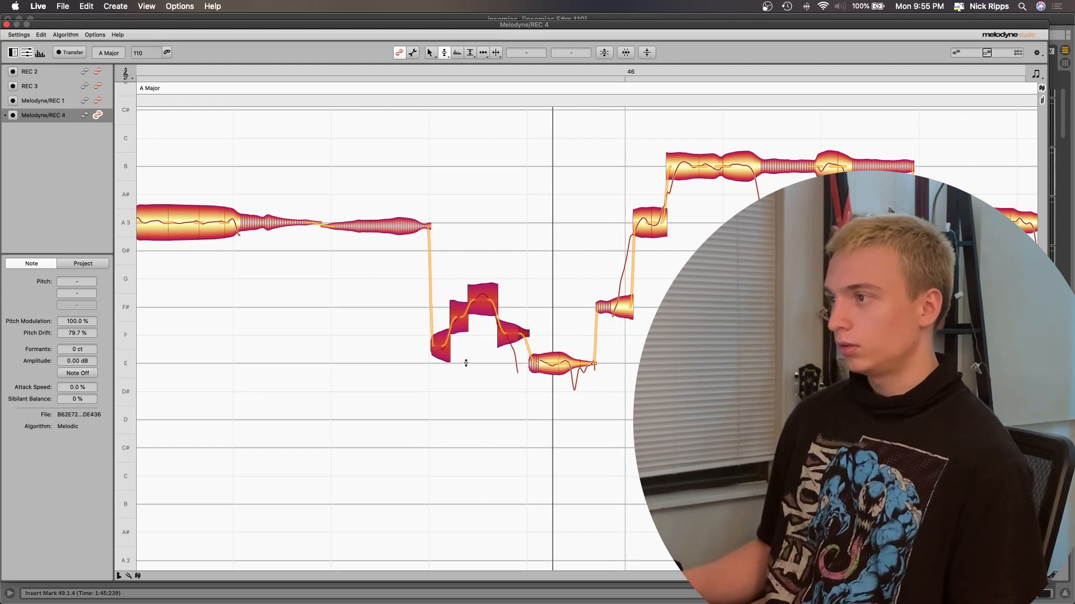
{"action": "key", "text": "super+z"}
Step: Replay the corrected E3 and F#3 segments before bar 46 and check the second E3 segment
{"action": "left_click", "coordinate": [405, 359]}
{"action": "key", "text": "space"}
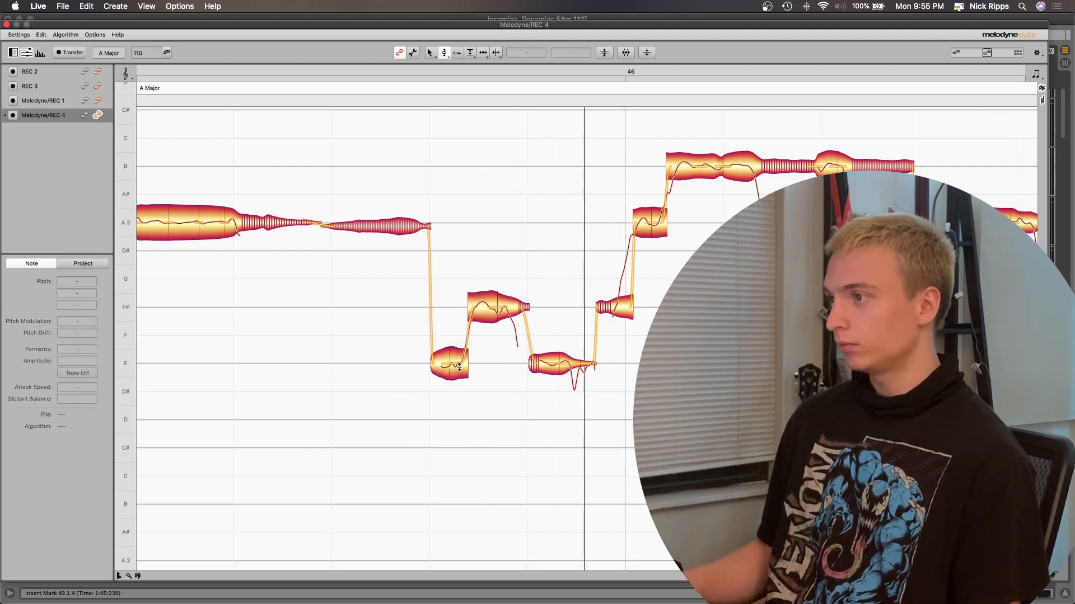
{"action": "left_click_drag", "start_coordinate": [464, 356], "coordinate": [480, 381]}
{"action": "left_click", "coordinate": [350, 343]}
{"action": "key", "text": "space"}
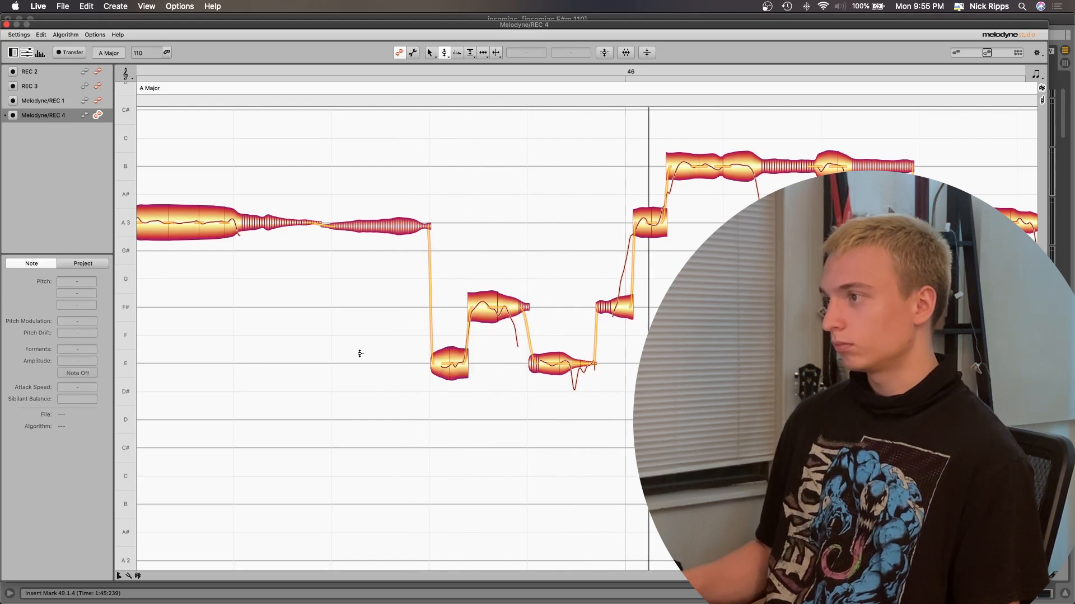
Step: Try raising the second E3 segment near the end of bar 45 to F#3 and replay the phrase
{"action": "scroll", "coordinate": [528, 350], "scroll_direction": "down", "scroll_amount": 3}
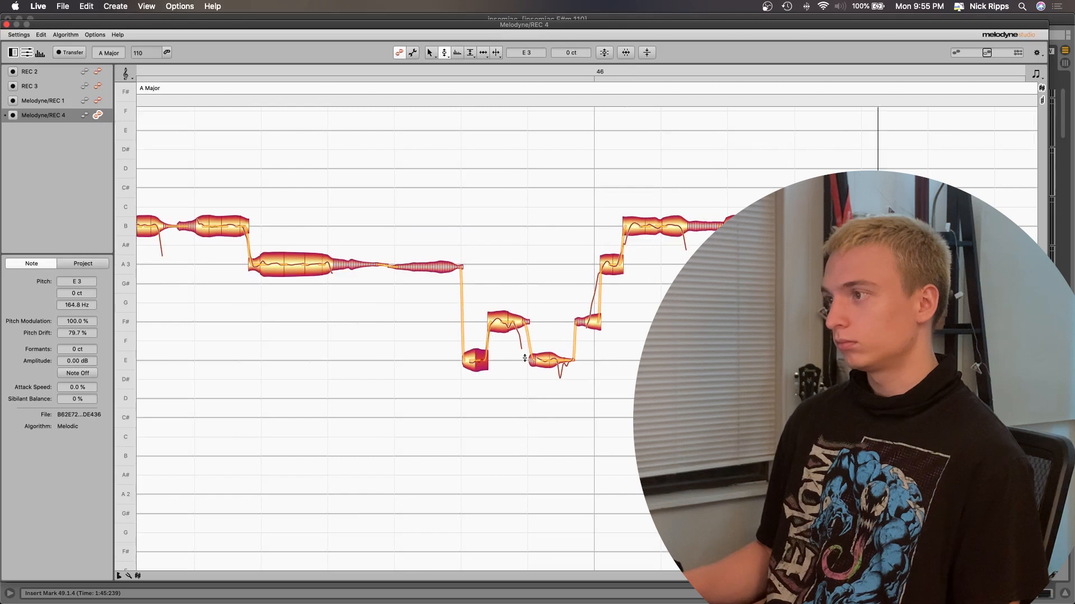
{"action": "left_click_drag", "start_coordinate": [481, 365], "coordinate": [481, 326]}
{"action": "key", "text": "space"}
{"action": "left_click", "coordinate": [419, 365]}
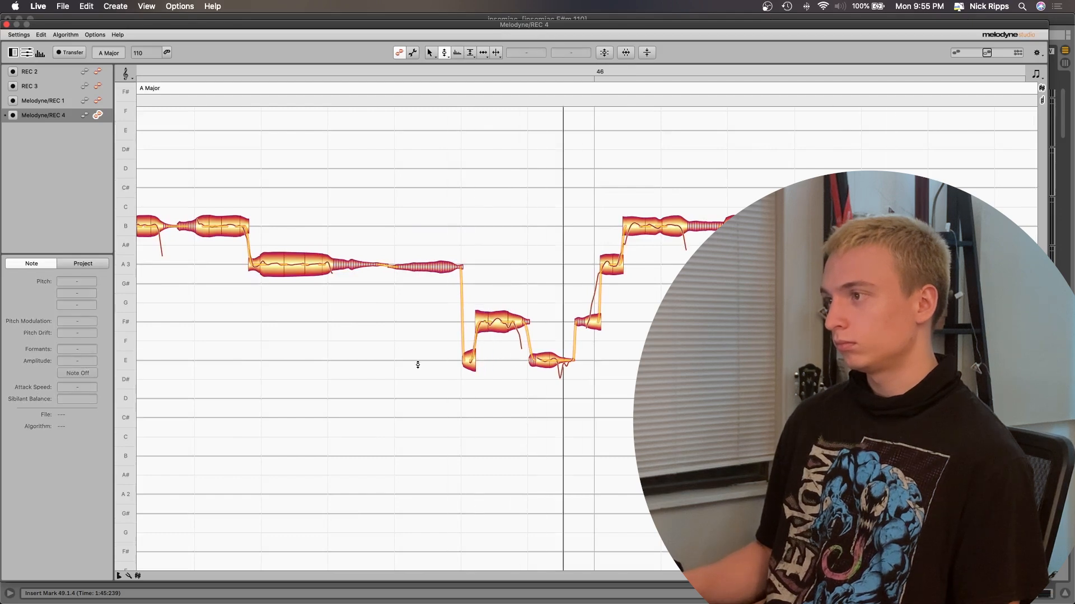
{"action": "key", "text": "space"}
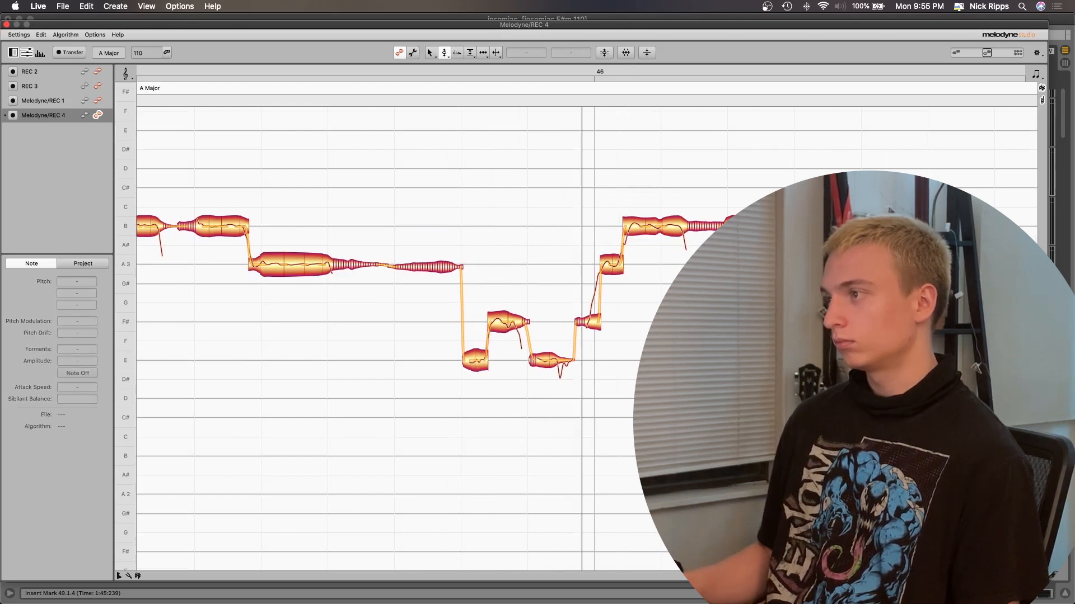
Step: Play on toward bar 47 and lower the opening F#3 segment before that bar to E3
{"action": "key", "text": "space"}
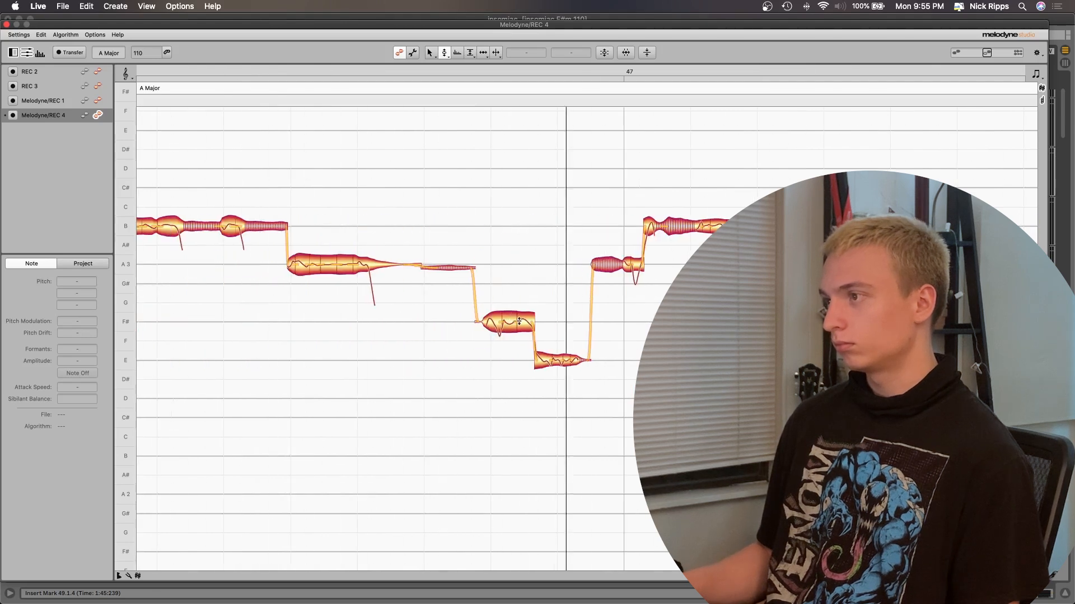
{"action": "left_click", "coordinate": [521, 311]}
{"action": "key", "text": "space"}
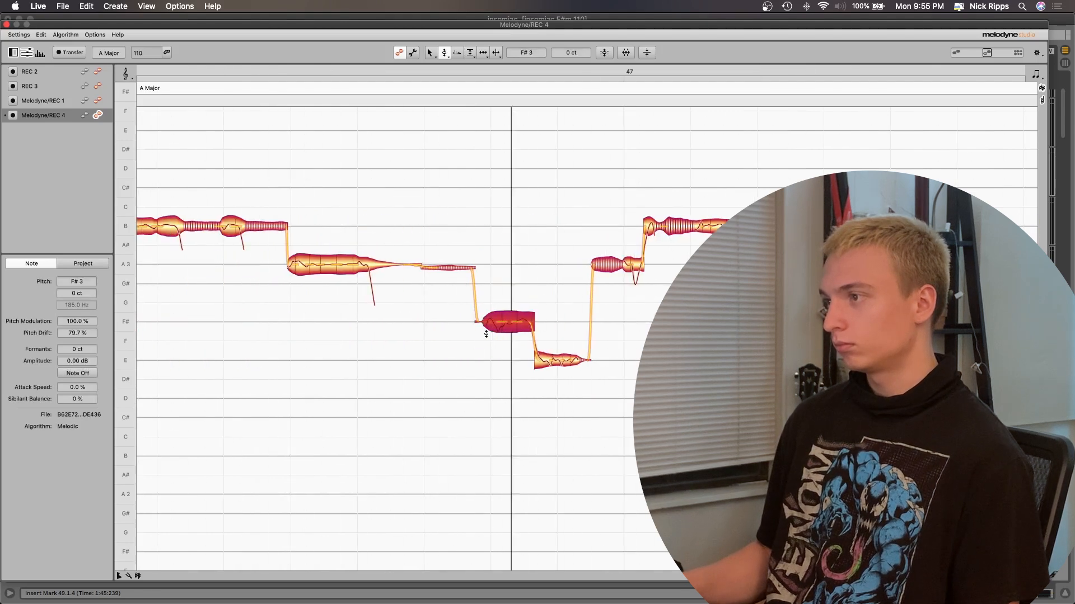
{"action": "key", "text": "space"}
{"action": "left_click", "coordinate": [496, 340]}
{"action": "left_click_drag", "start_coordinate": [493, 324], "coordinate": [491, 364]}
{"action": "left_click", "coordinate": [423, 373]}
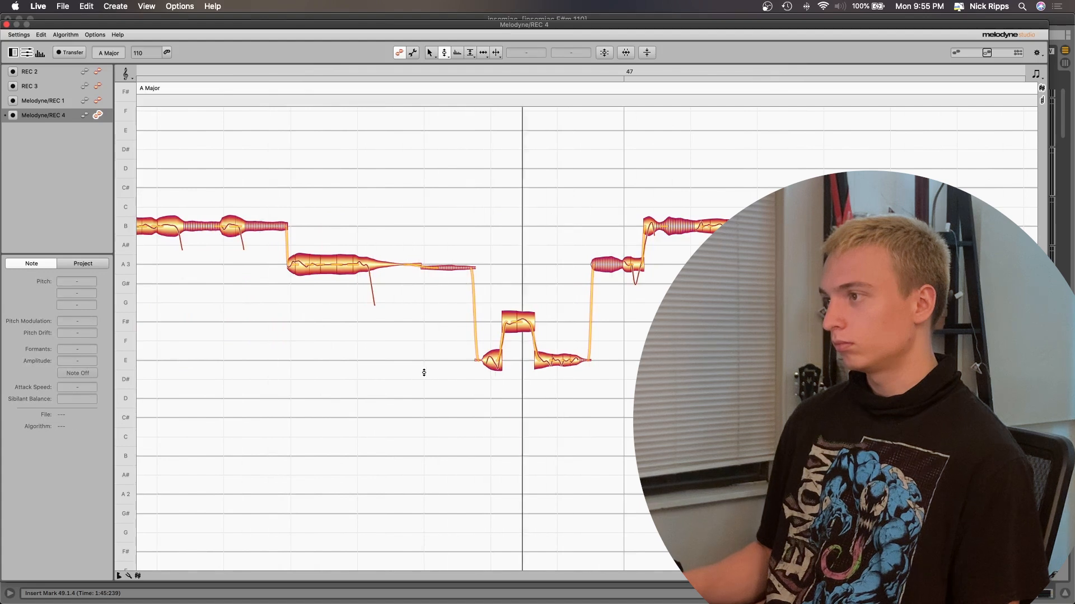
Step: Raise the first E3 segment after the F#3 notes before bar 47 to F#3 and replay the phrase
{"action": "scroll", "coordinate": [526, 373], "scroll_direction": "up", "scroll_amount": 2}
{"action": "left_click", "coordinate": [548, 345]}
{"action": "left_click_drag", "start_coordinate": [548, 345], "coordinate": [548, 306]}
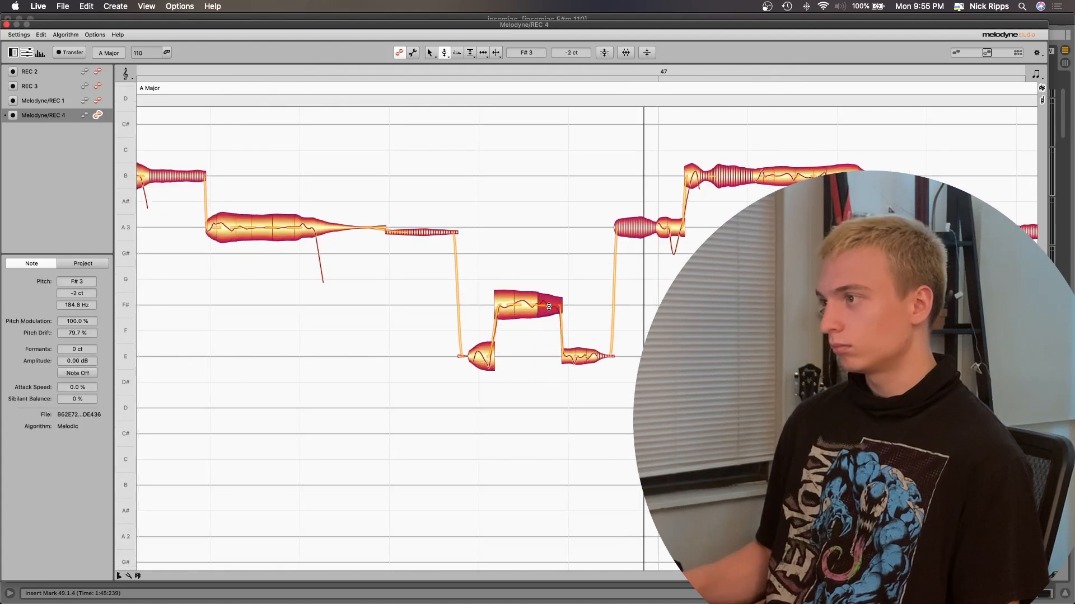
{"action": "key", "text": "space"}
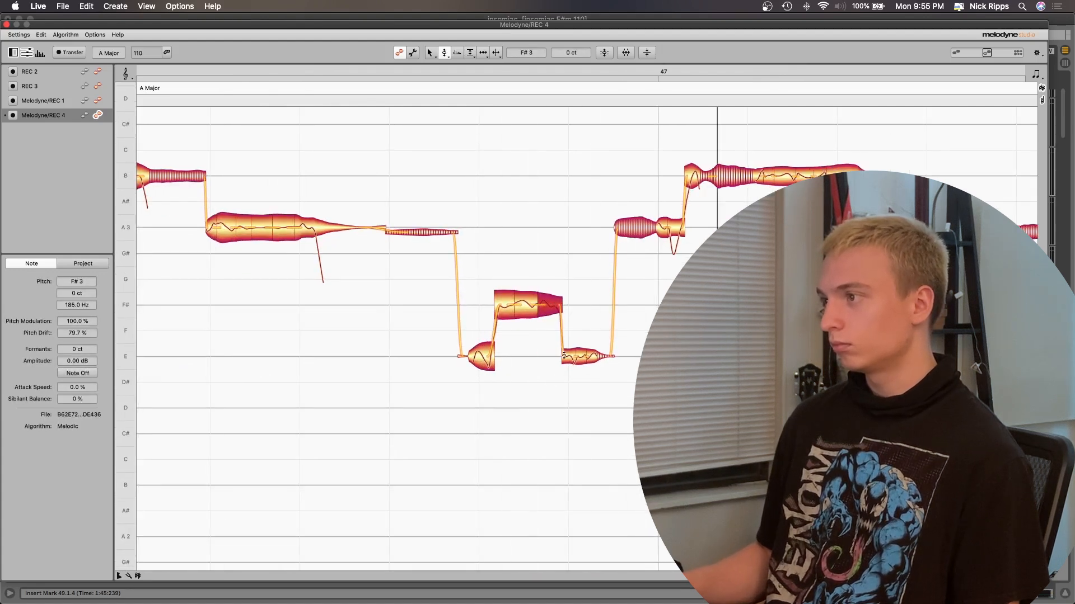
Step: Try restoring the original pitch of the E3 and F#3 segments before bar 47, and replay the line from bar 45
{"action": "left_click_drag", "start_coordinate": [558, 336], "coordinate": [429, 422]}
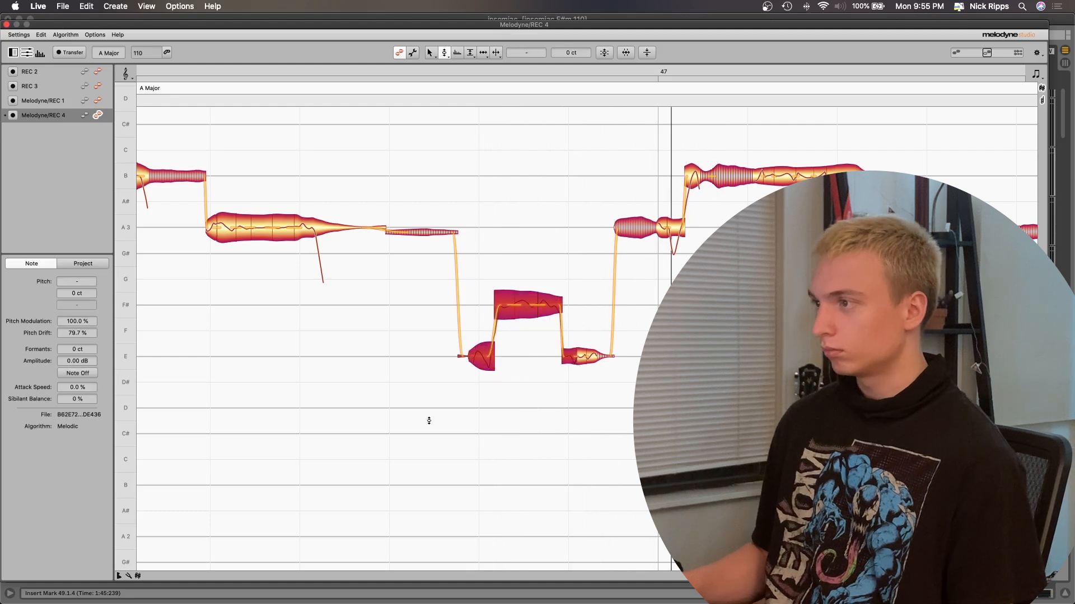
{"action": "right_click", "coordinate": [481, 351]}
{"action": "mouse_move", "coordinate": [504, 288]}
{"action": "left_click", "coordinate": [559, 290]}
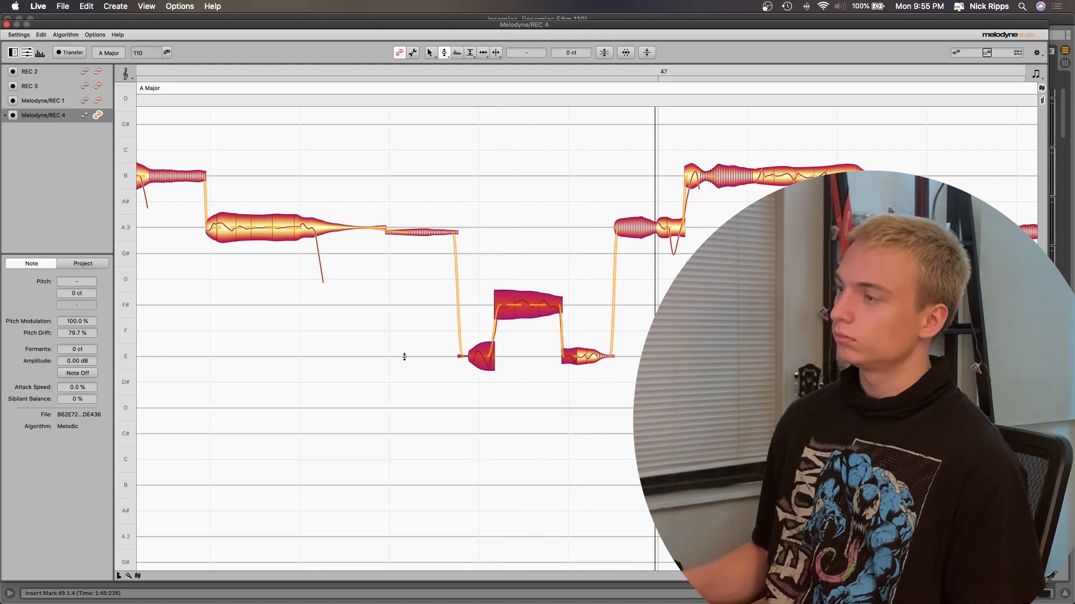
{"action": "scroll", "coordinate": [402, 355], "scroll_direction": "down", "scroll_amount": 4}
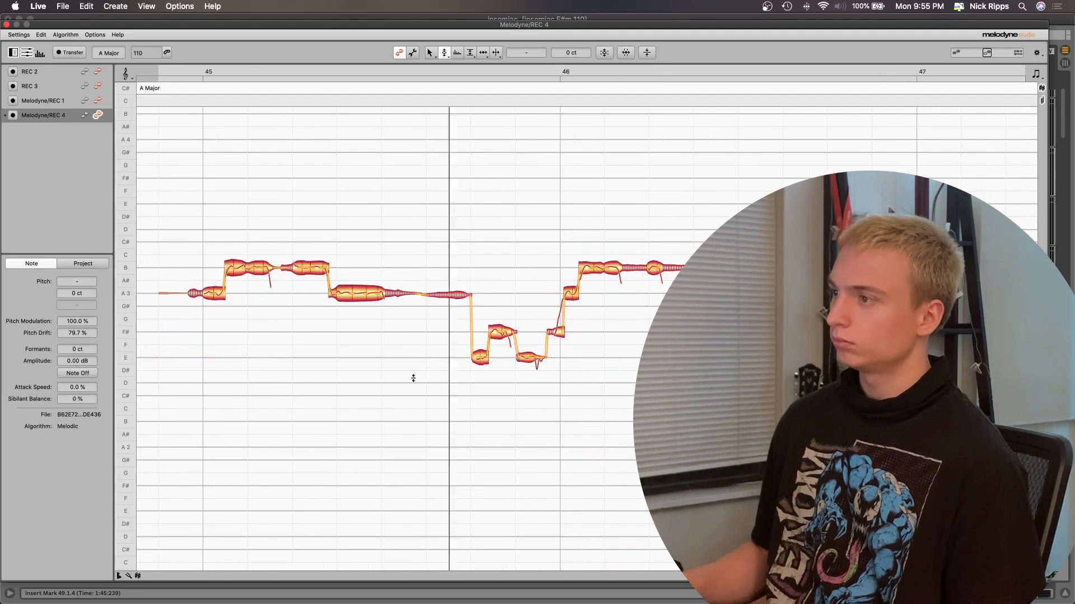
{"action": "scroll", "coordinate": [671, 417], "scroll_direction": "right", "scroll_amount": 5}
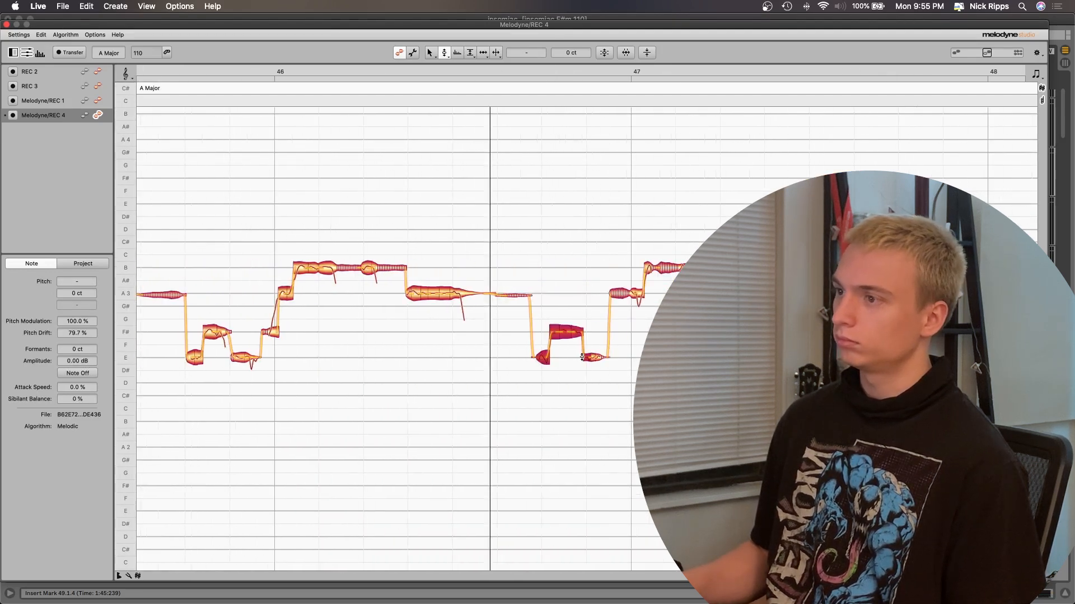
Step: Shift the E3 and F#3 segments before bar 47 slightly later in time
{"action": "scroll", "coordinate": [589, 348], "scroll_direction": "up", "scroll_amount": 2}
{"action": "scroll", "coordinate": [482, 341], "scroll_direction": "up", "scroll_amount": 3}
{"action": "right_click", "coordinate": [483, 341]}
{"action": "left_click", "coordinate": [522, 342]}
{"action": "left_click", "coordinate": [532, 287]}
{"action": "left_click_drag", "start_coordinate": [559, 316], "coordinate": [574, 316]}
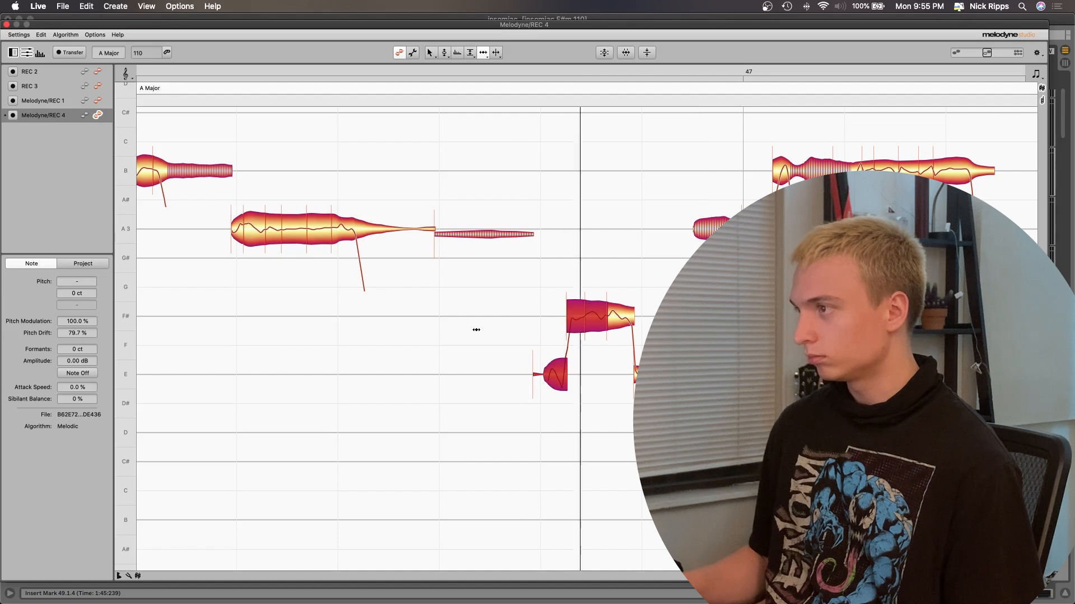
{"action": "left_click", "coordinate": [615, 382]}
{"action": "right_click", "coordinate": [572, 369]}
{"action": "left_click", "coordinate": [535, 364]}
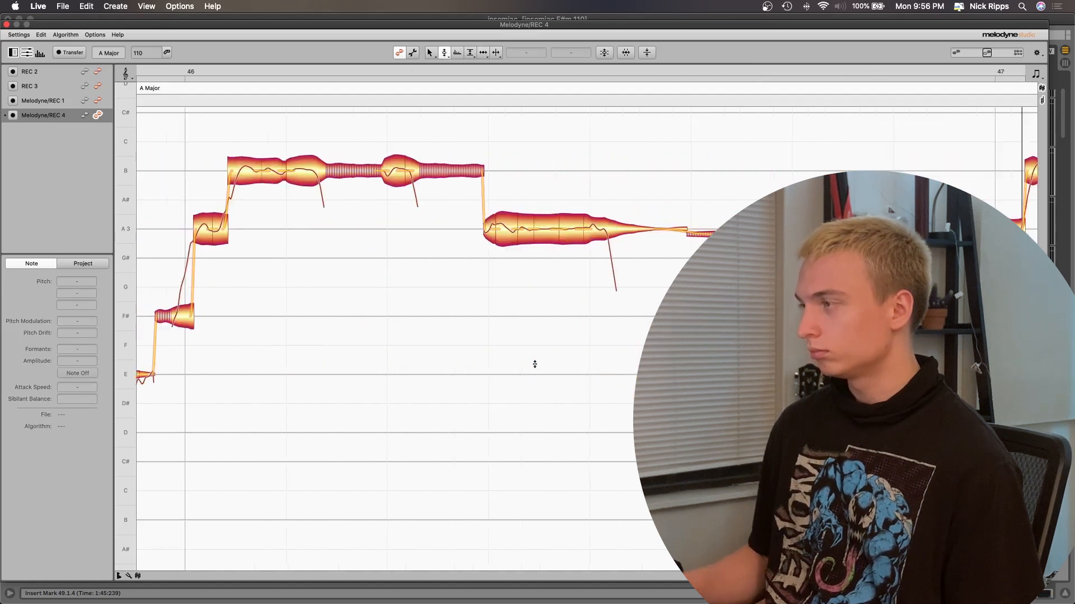
Step: Restore the original pitch of the F#3 segments before bar 47 and retune them to F#3
{"action": "left_click", "coordinate": [580, 312]}
{"action": "right_click", "coordinate": [579, 311]}
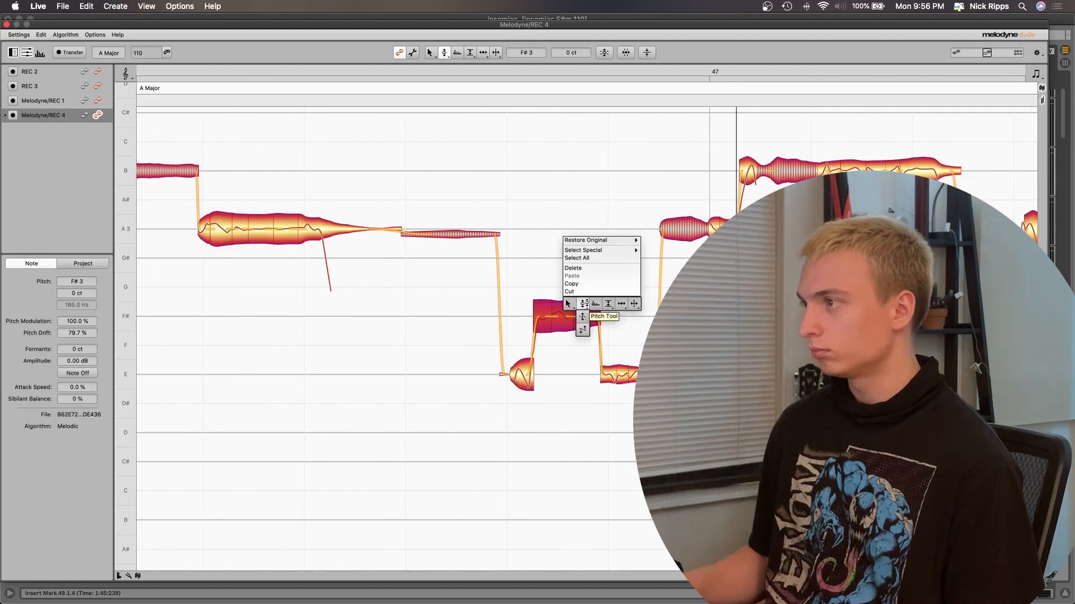
{"action": "left_click", "coordinate": [666, 249]}
{"action": "left_click", "coordinate": [602, 304]}
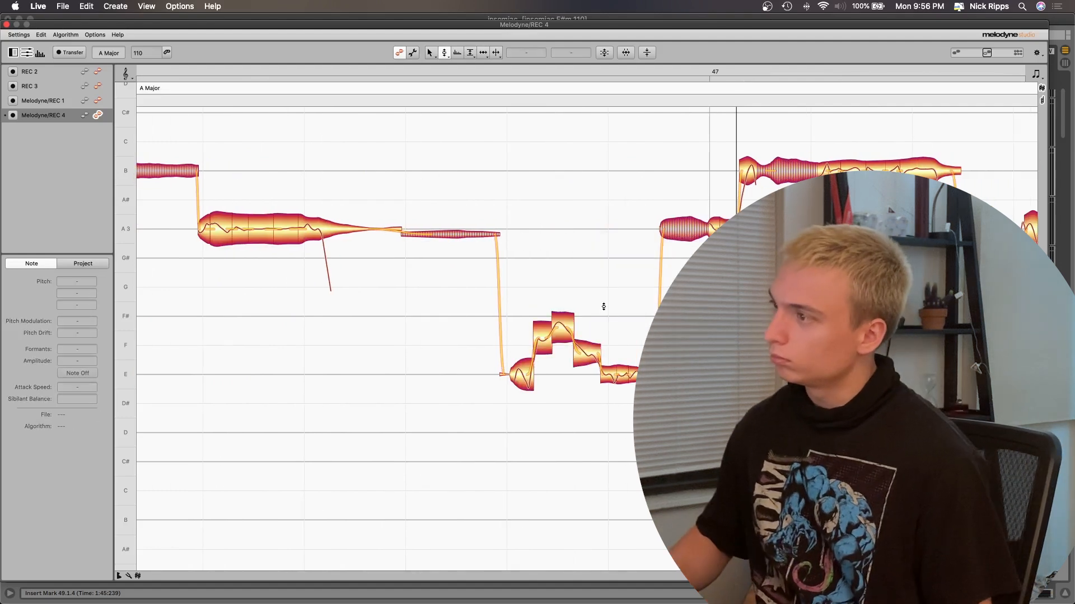
{"action": "left_click_drag", "start_coordinate": [587, 354], "coordinate": [587, 374]}
{"action": "left_click_drag", "start_coordinate": [543, 337], "coordinate": [562, 317]}
{"action": "scroll", "coordinate": [554, 338], "scroll_direction": "up", "scroll_amount": 2}
{"action": "left_click_drag", "start_coordinate": [595, 391], "coordinate": [590, 305]}
{"action": "left_click", "coordinate": [594, 453]}
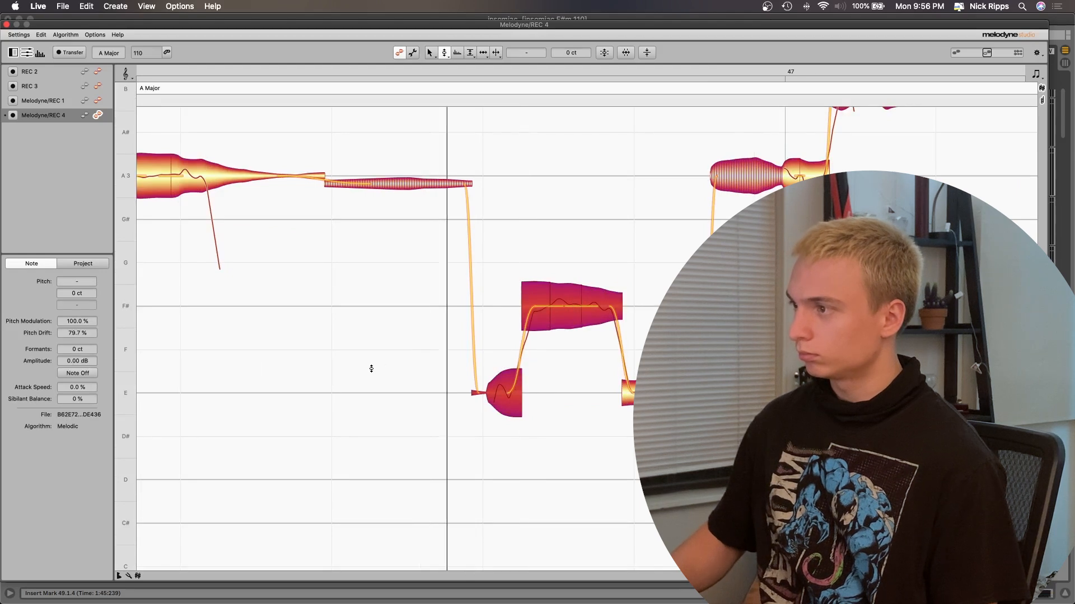
Step: Lower the first F#3 segment before bar 47 to E3 and replay the phrase
{"action": "left_click", "coordinate": [602, 370]}
{"action": "left_click_drag", "start_coordinate": [546, 324], "coordinate": [546, 392]}
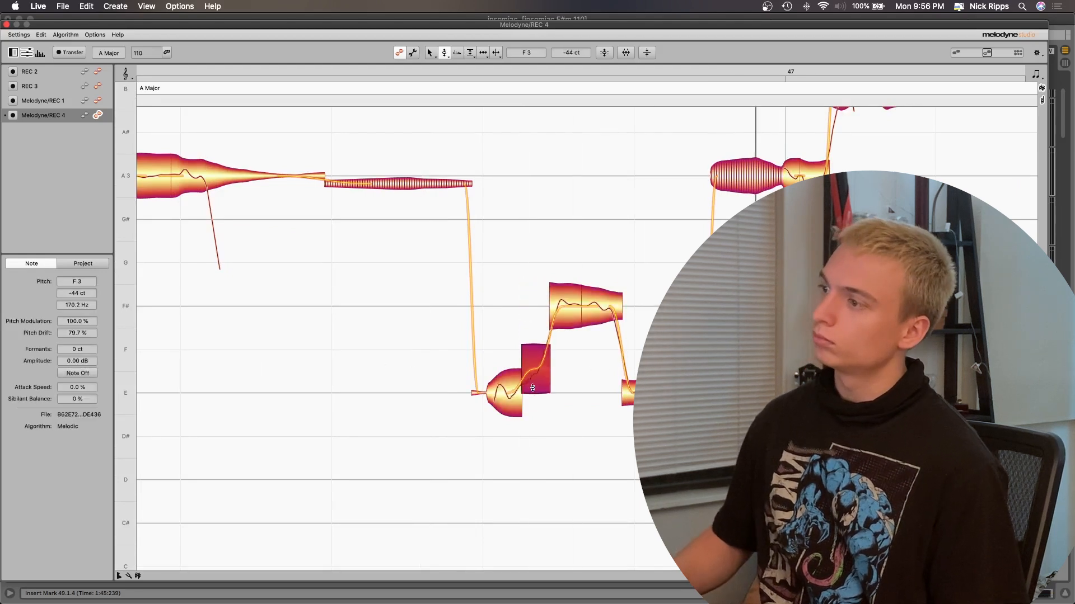
{"action": "left_click", "coordinate": [423, 354]}
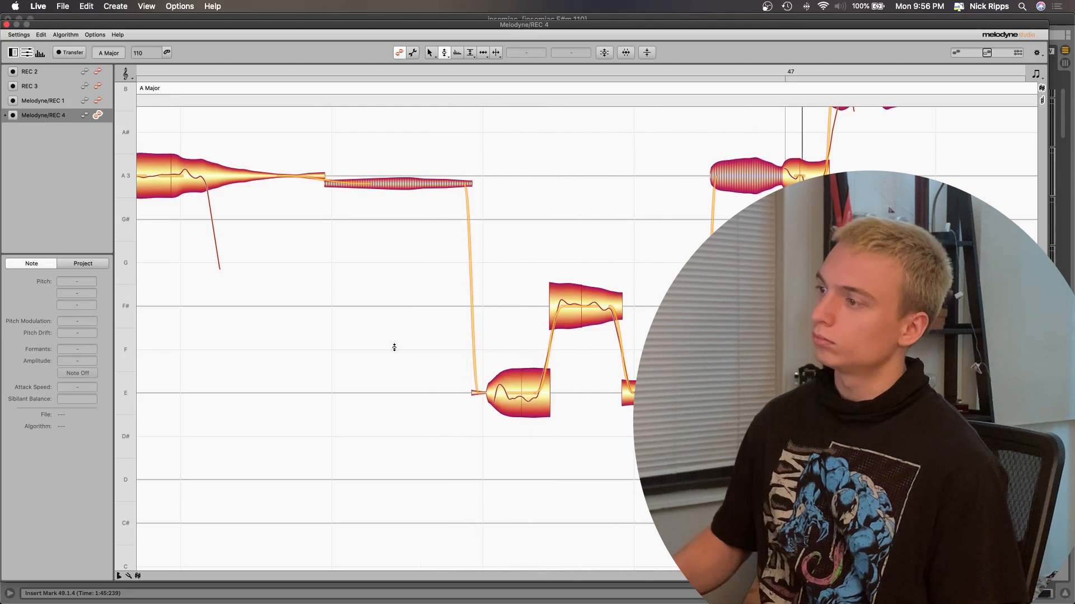
{"action": "left_click", "coordinate": [518, 392]}
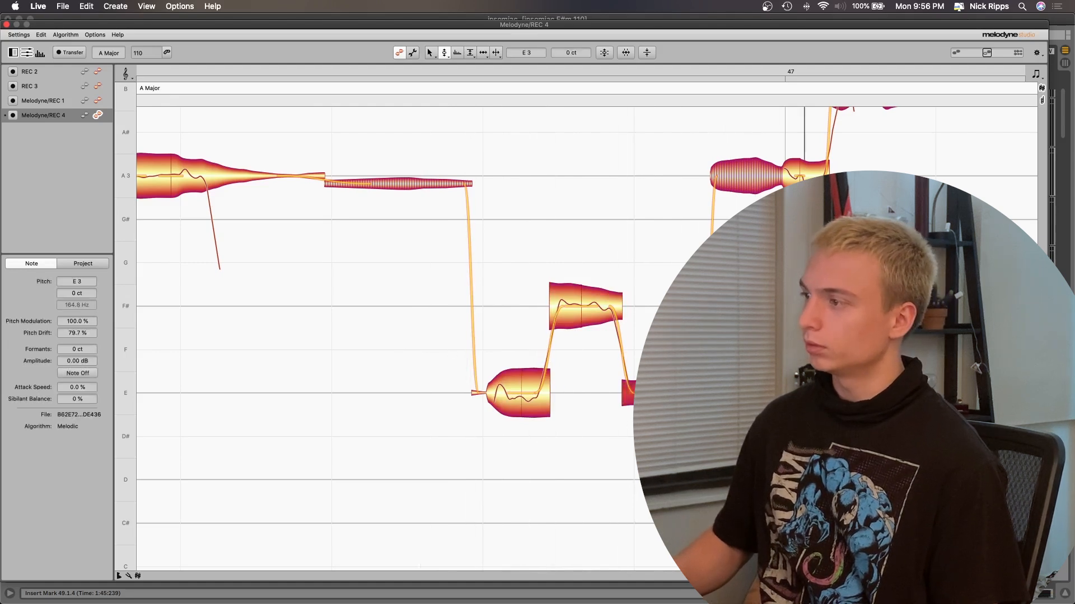
{"action": "key", "text": "space"}
{"action": "scroll", "coordinate": [629, 349], "scroll_direction": "down", "scroll_amount": 3}
{"action": "scroll", "coordinate": [629, 349], "scroll_direction": "up", "scroll_amount": 4}
{"action": "scroll", "coordinate": [628, 348], "scroll_direction": "down", "scroll_amount": 8}
{"action": "key", "text": "space"}
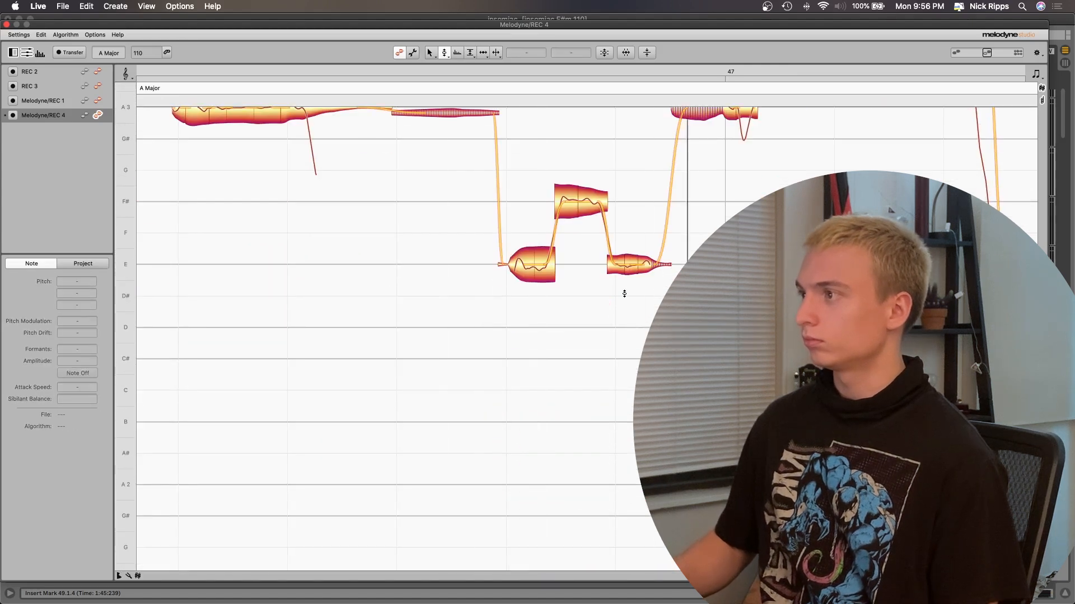
Step: Raise the amplitude of the last E3 note before bar 47 to +2.88 dB
{"action": "scroll", "coordinate": [623, 290], "scroll_direction": "up", "scroll_amount": 1}
{"action": "right_click", "coordinate": [606, 253]}
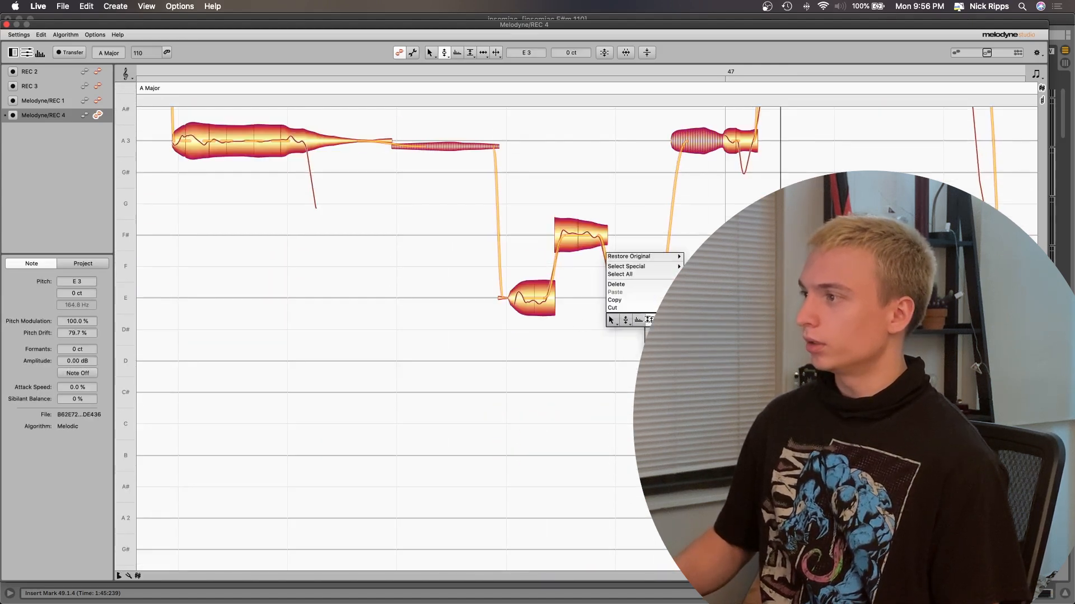
{"action": "left_click", "coordinate": [651, 320]}
{"action": "left_click_drag", "start_coordinate": [638, 295], "coordinate": [637, 288]}
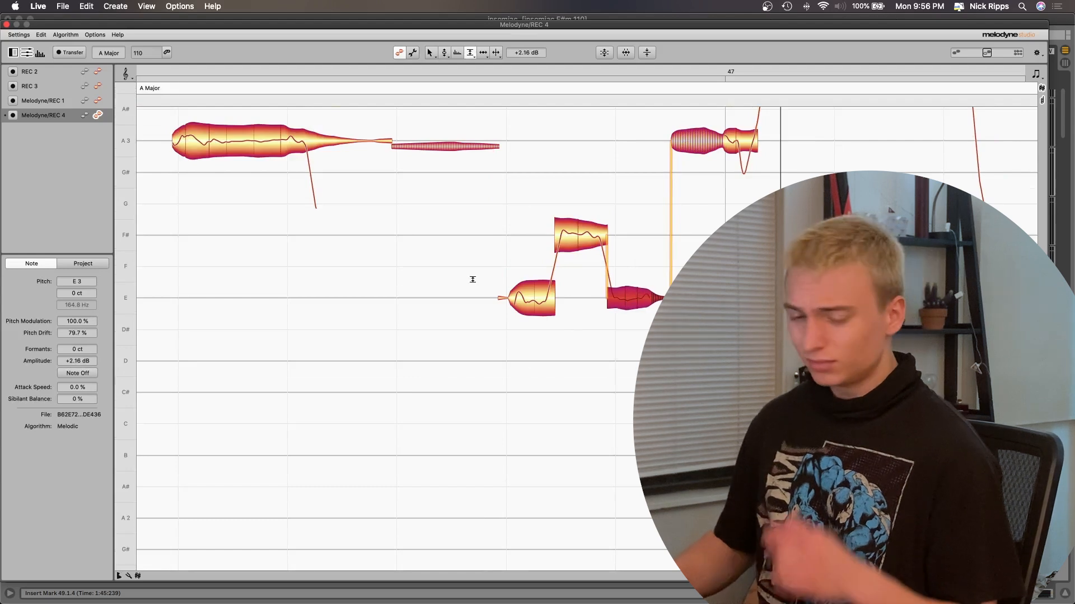
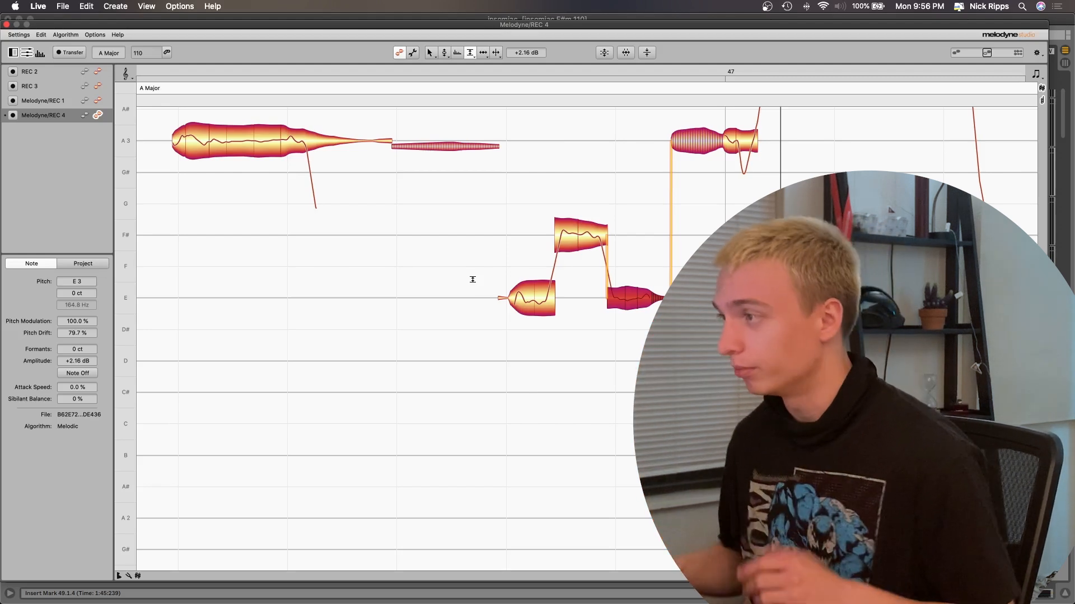
{"action": "mouse_move", "coordinate": [628, 298]}
{"action": "left_mouse_down"}
{"action": "mouse_move", "coordinate": [628, 308]}
{"action": "mouse_move", "coordinate": [628, 296]}
{"action": "left_mouse_up"}
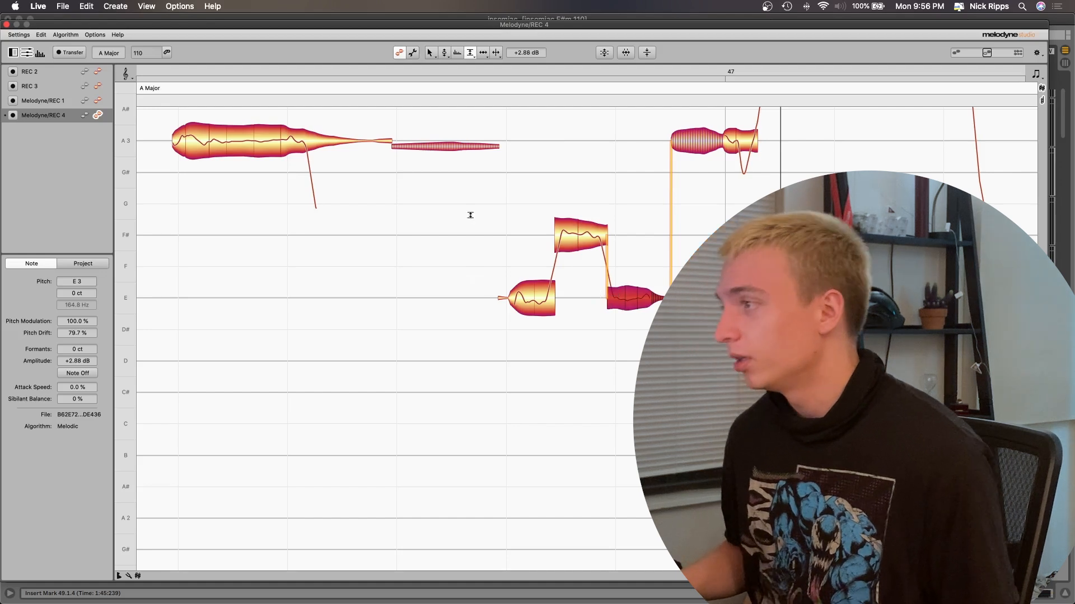
Step: Split the long A3 note in bar 46 where its tail begins and tune the new segment to A3 at 0 ct
{"action": "right_click", "coordinate": [332, 123]}
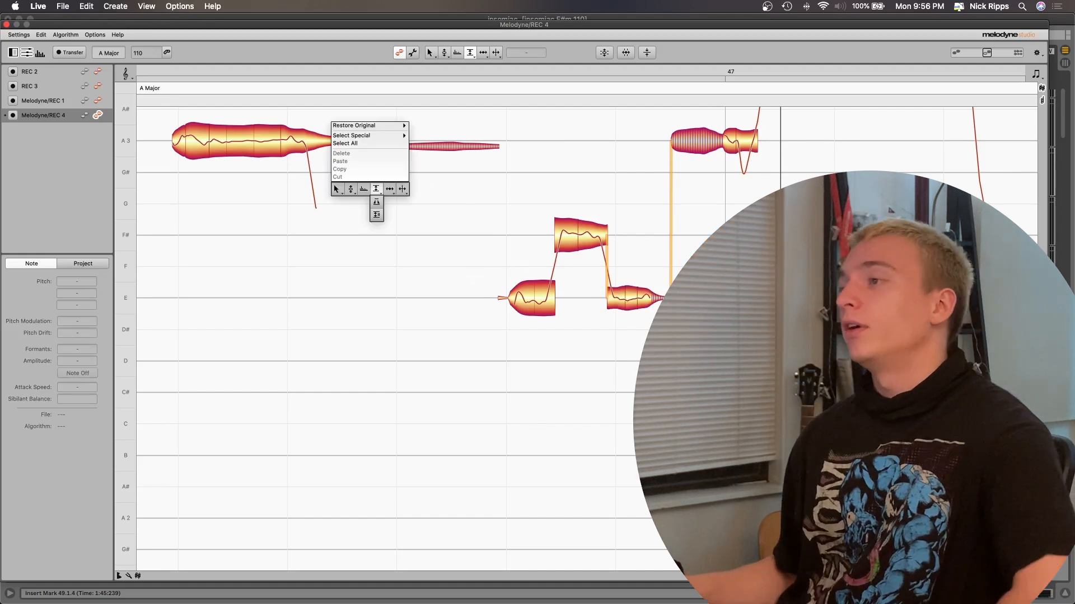
{"action": "left_click", "coordinate": [402, 189]}
{"action": "left_click", "coordinate": [303, 148]}
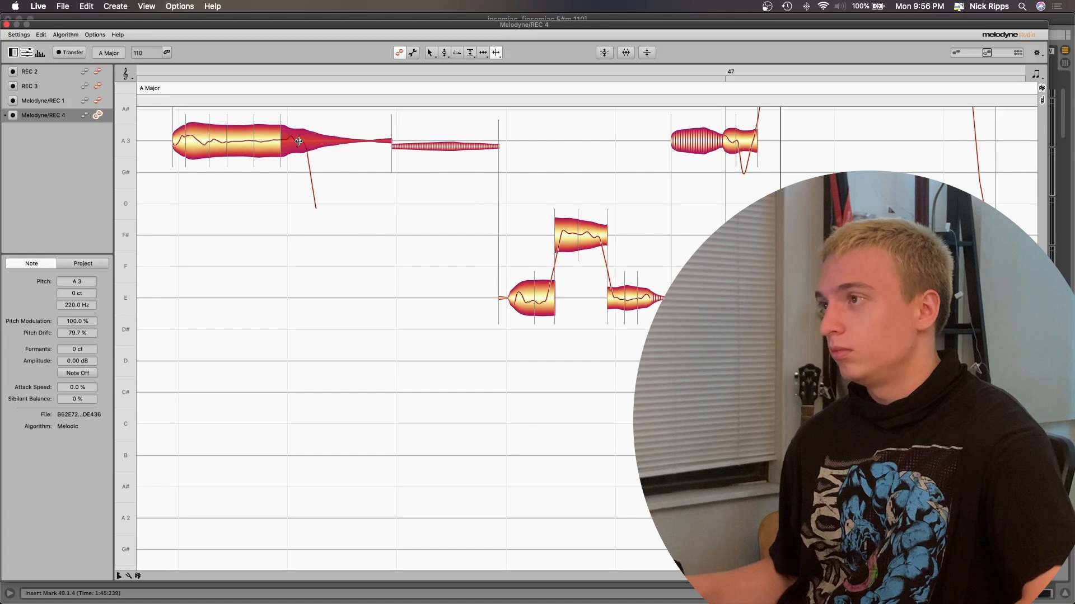
{"action": "right_click", "coordinate": [302, 147]}
{"action": "left_click", "coordinate": [271, 144]}
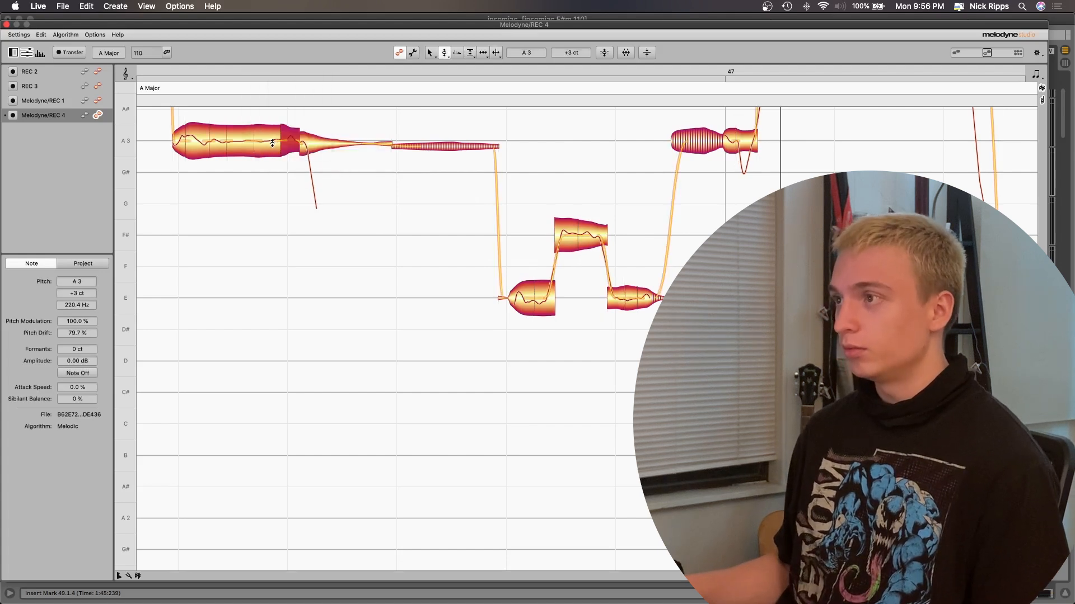
{"action": "double_click", "coordinate": [287, 137]}
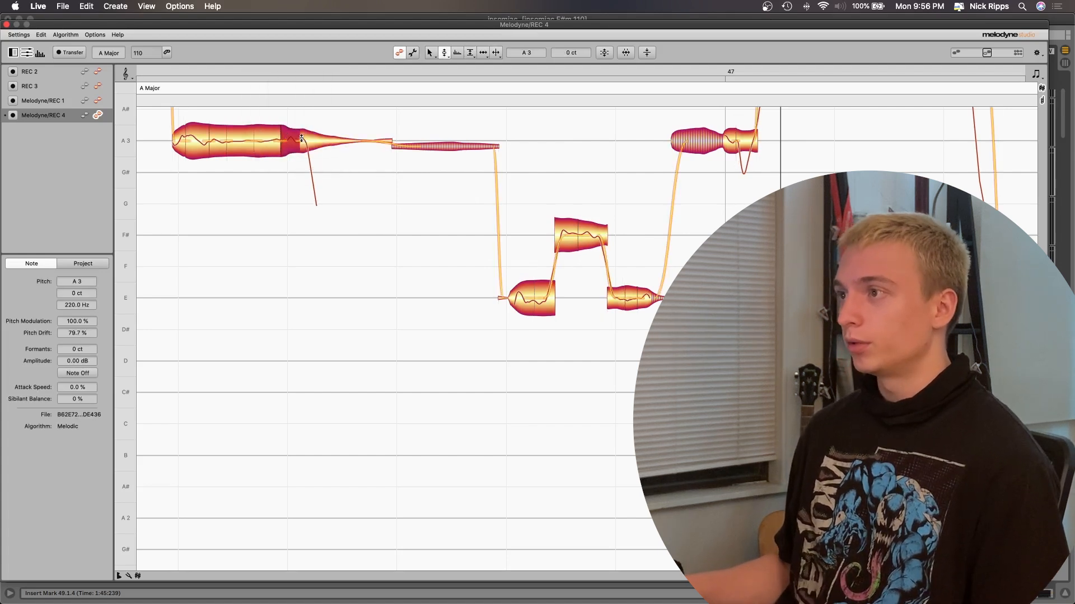
{"action": "left_click_drag", "start_coordinate": [302, 140], "coordinate": [296, 141]}
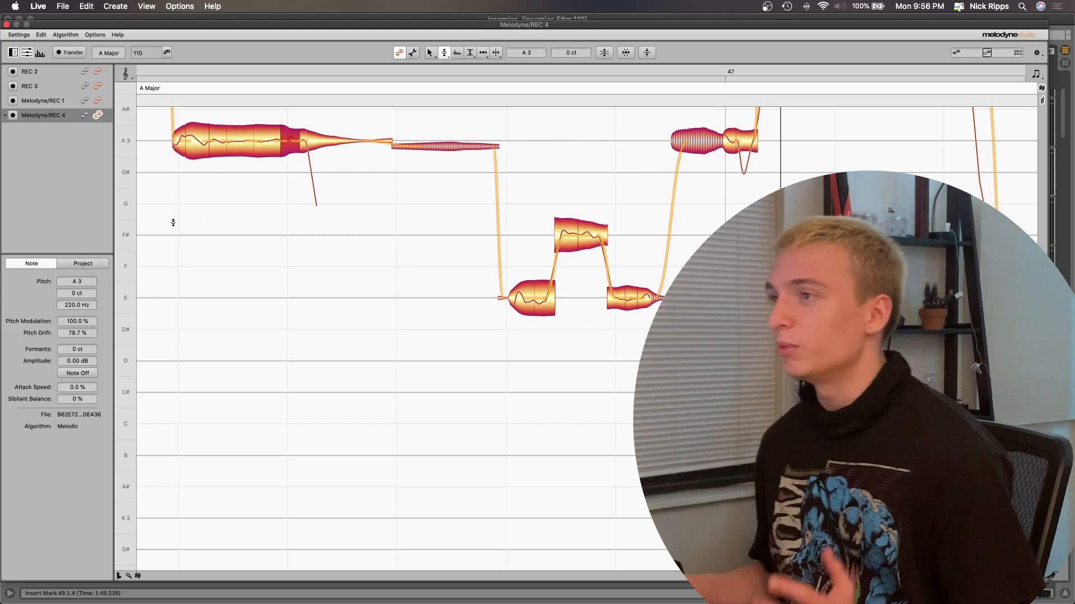
Step: Check the long A3 note in bar 46 and replay the phrase leading into bar 47
{"action": "scroll", "coordinate": [331, 160], "scroll_direction": "left", "scroll_amount": 5}
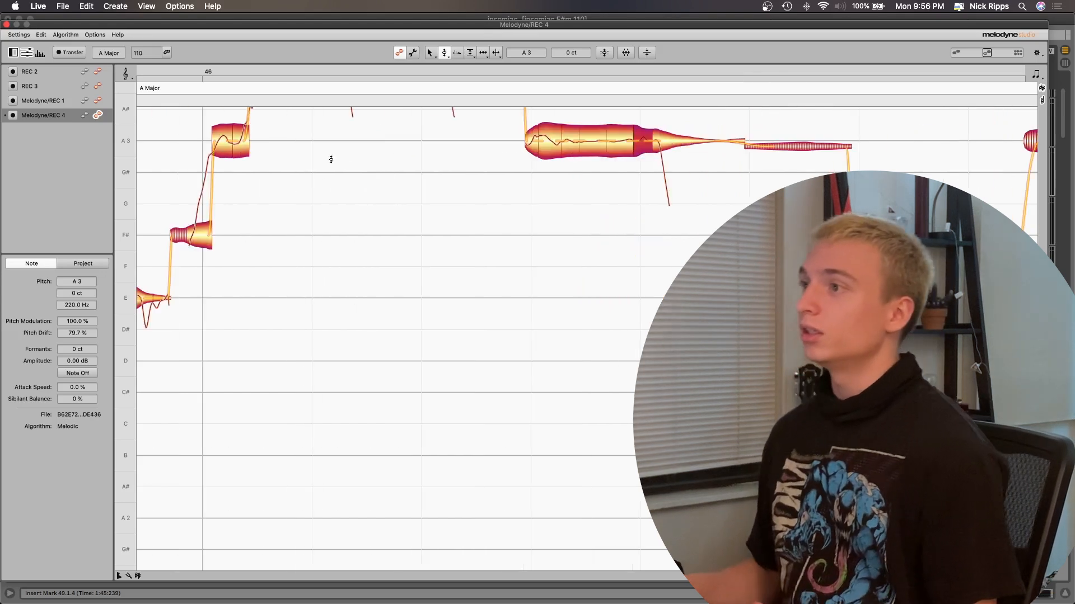
{"action": "left_click", "coordinate": [557, 139]}
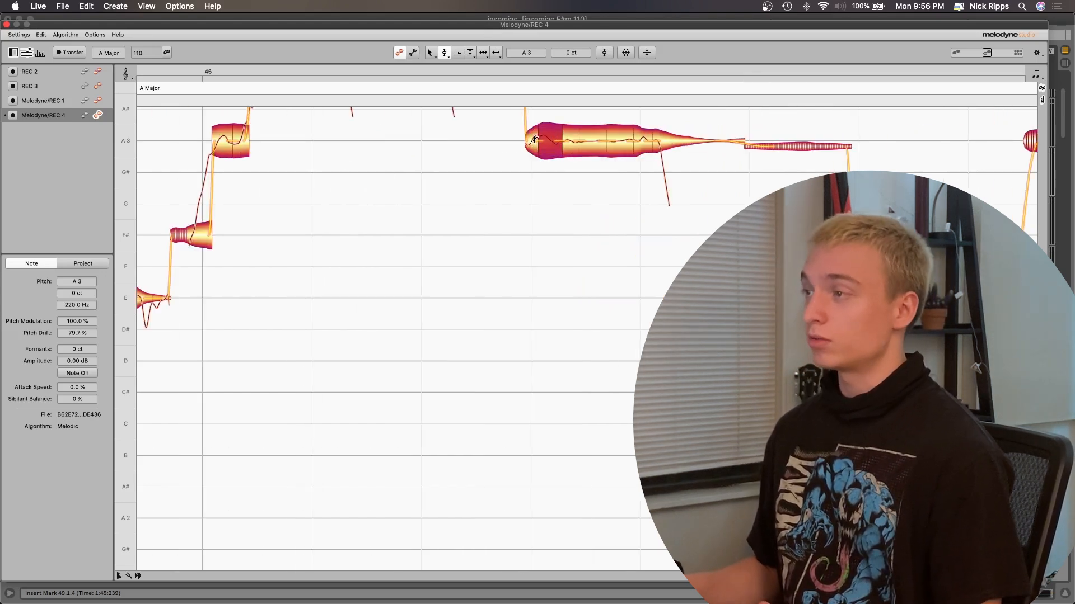
{"action": "left_click", "coordinate": [532, 119]}
{"action": "left_click", "coordinate": [528, 229]}
{"action": "scroll", "coordinate": [529, 230], "scroll_direction": "up", "scroll_amount": 3}
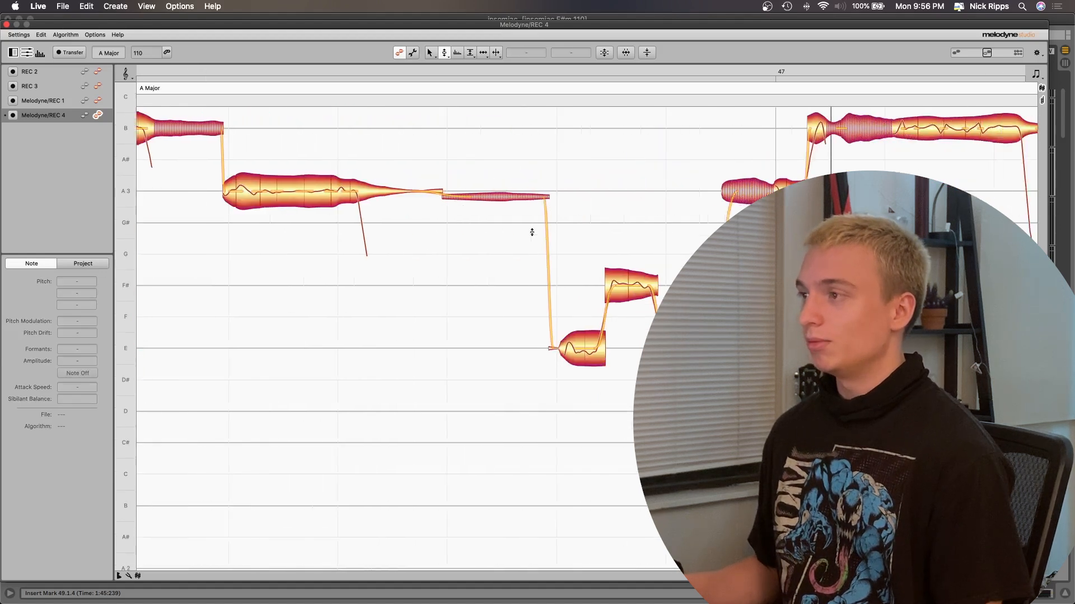
{"action": "scroll", "coordinate": [490, 237], "scroll_direction": "right", "scroll_amount": 6}
{"action": "double_click", "coordinate": [241, 246]}
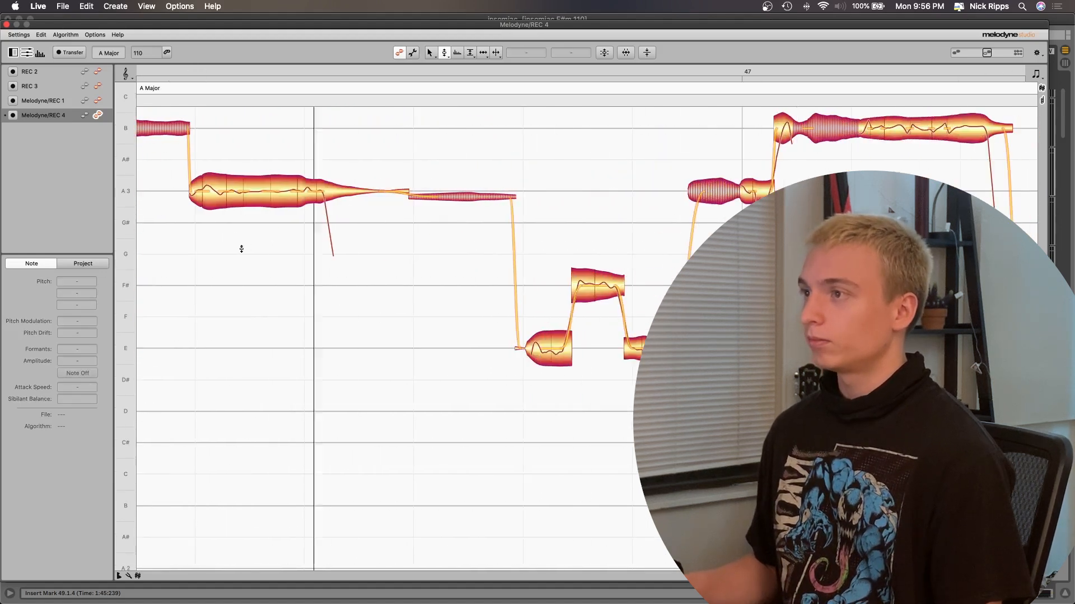
{"action": "double_click", "coordinate": [185, 248]}
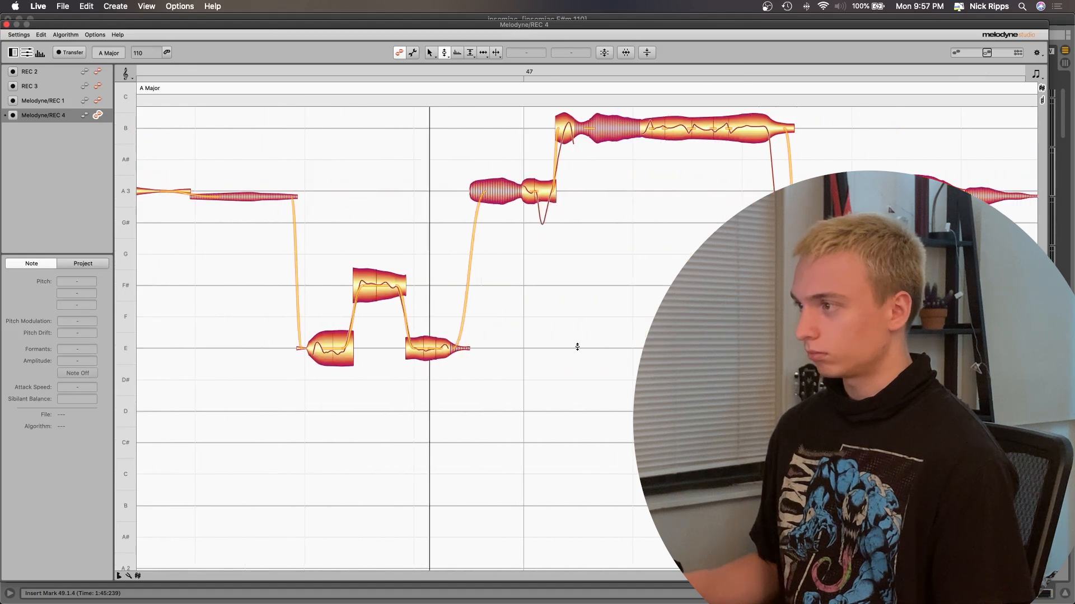
{"action": "double_click", "coordinate": [295, 326]}
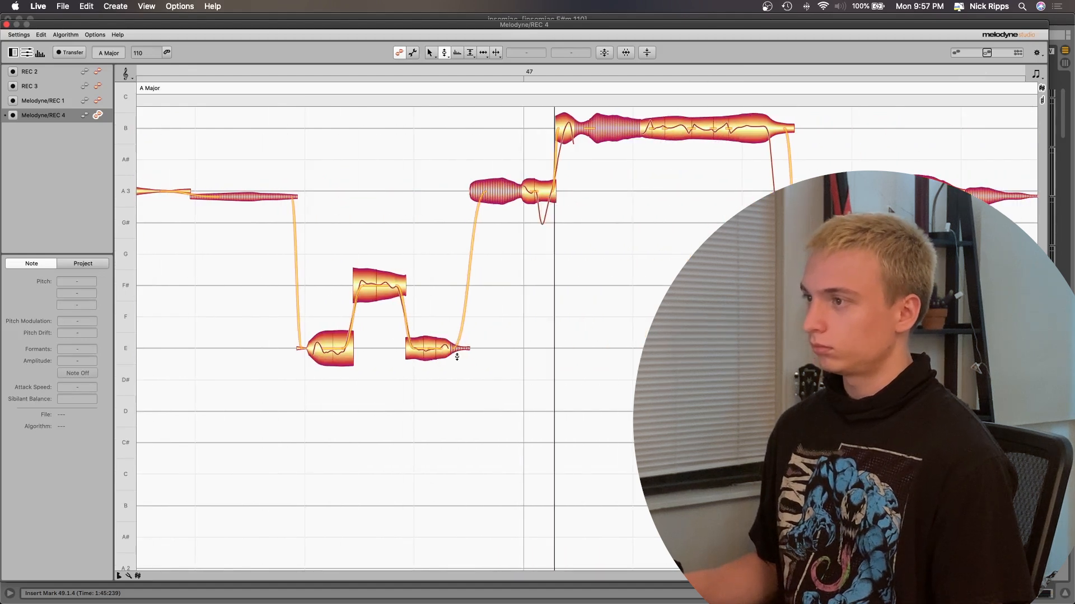
{"action": "double_click", "coordinate": [273, 341]}
Step: Select the E3 and F#3 segments before bar 47 and listen to the phrase again
{"action": "left_click", "coordinate": [391, 345]}
{"action": "left_click_drag", "start_coordinate": [395, 323], "coordinate": [485, 341]}
{"action": "left_click_drag", "start_coordinate": [480, 395], "coordinate": [310, 254]}
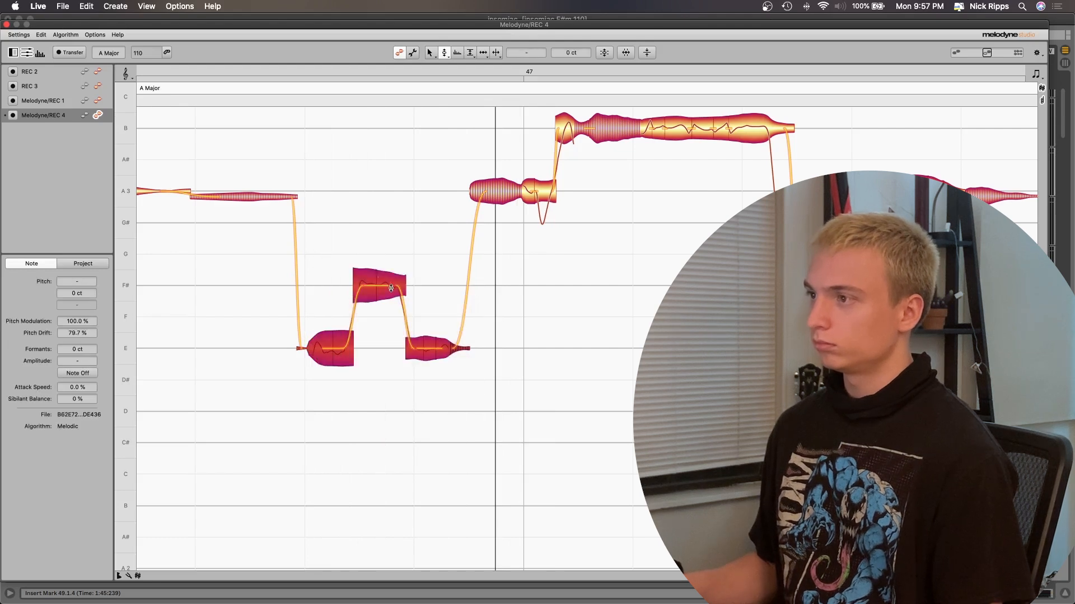
{"action": "double_click", "coordinate": [247, 317]}
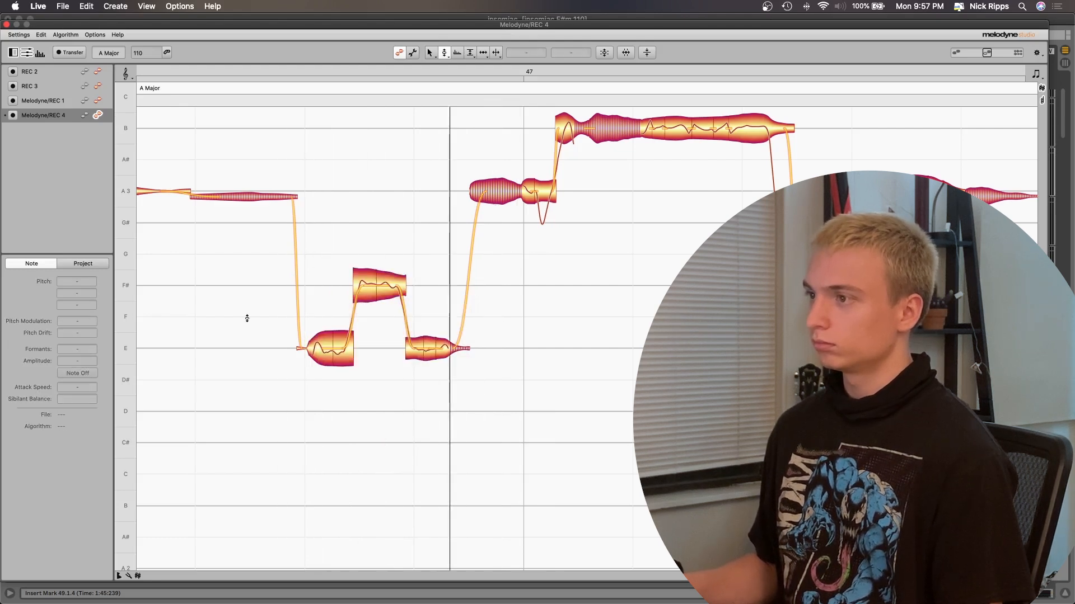
{"action": "scroll", "coordinate": [247, 317], "scroll_direction": "down", "scroll_amount": 4}
{"action": "key", "text": "space"}
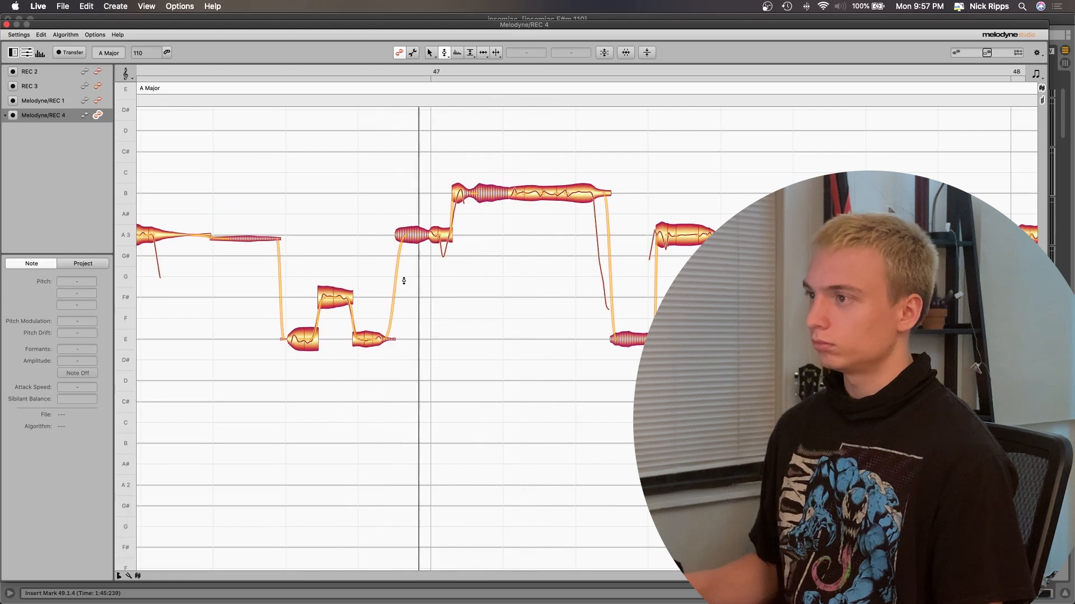
Step: Raise the first segment of the last E3 note before bar 47 to F#3
{"action": "scroll", "coordinate": [401, 280], "scroll_direction": "up", "scroll_amount": 4}
{"action": "left_click", "coordinate": [333, 305]}
{"action": "left_click", "coordinate": [260, 259]}
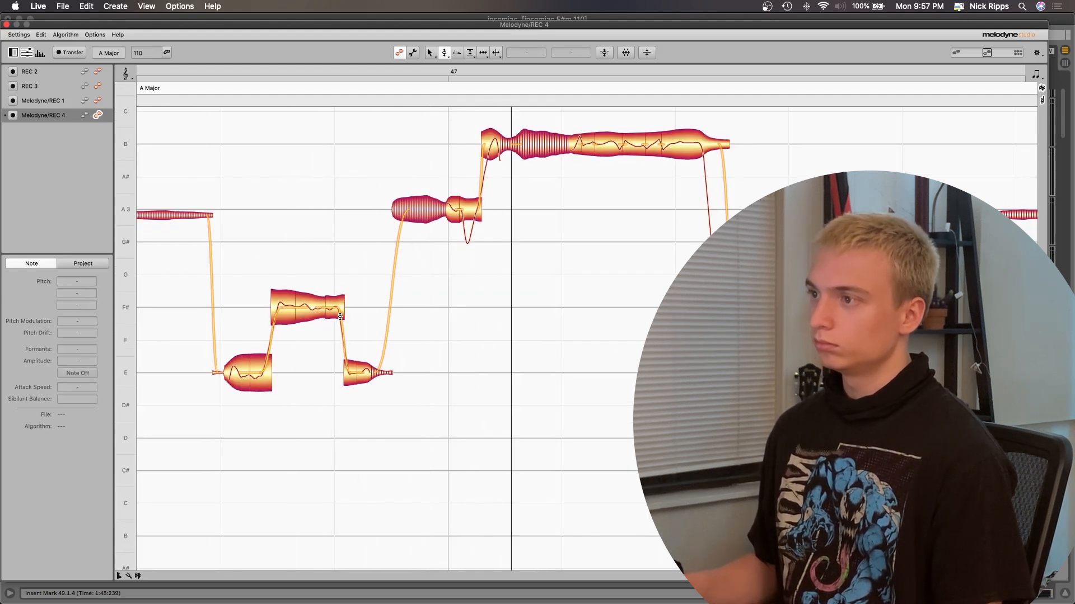
{"action": "mouse_move", "coordinate": [319, 307]}
{"action": "left_mouse_down"}
{"action": "mouse_move", "coordinate": [319, 264]}
{"action": "mouse_move", "coordinate": [319, 308]}
{"action": "left_mouse_up"}
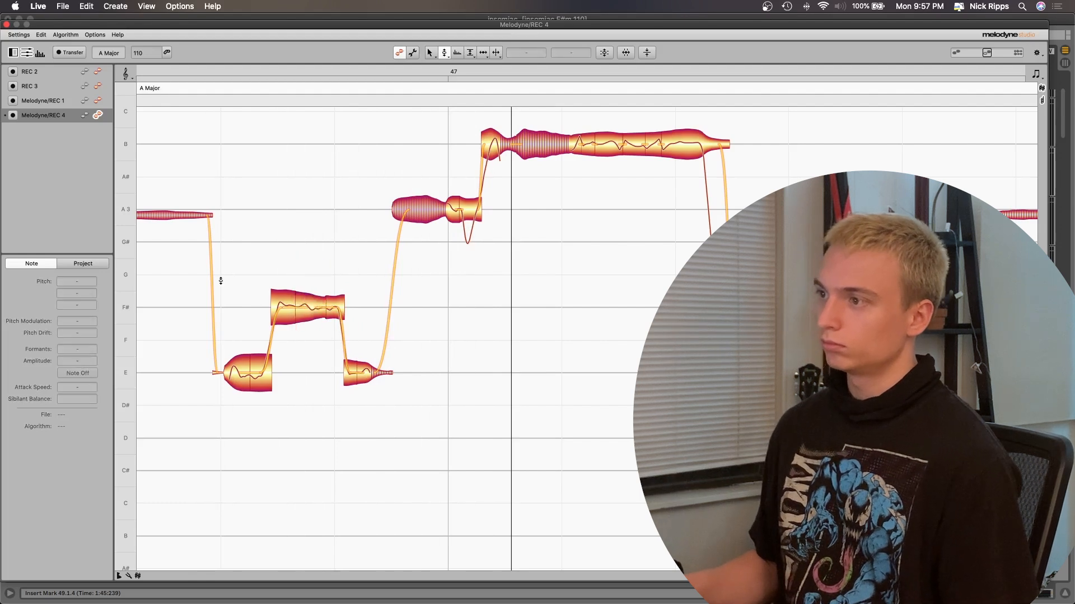
Step: Move the boundary between the last F#3 segment and the E3 note before bar 47 slightly earlier and replay it
{"action": "right_click", "coordinate": [355, 281]}
{"action": "left_click", "coordinate": [415, 364]}
{"action": "left_click_drag", "start_coordinate": [402, 406], "coordinate": [320, 302]}
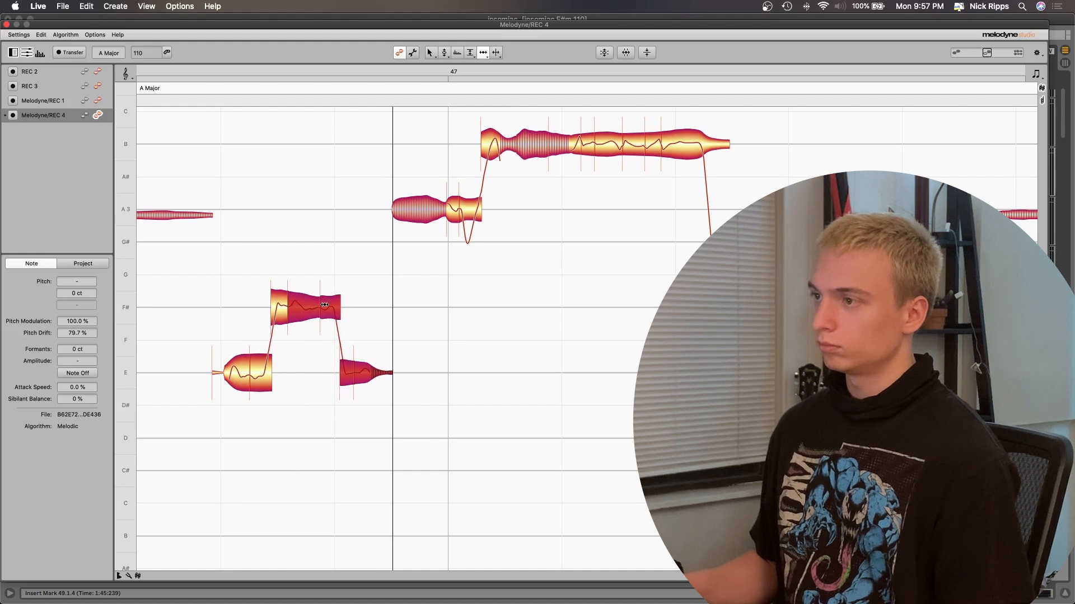
{"action": "left_click", "coordinate": [419, 276]}
{"action": "left_click", "coordinate": [343, 376]}
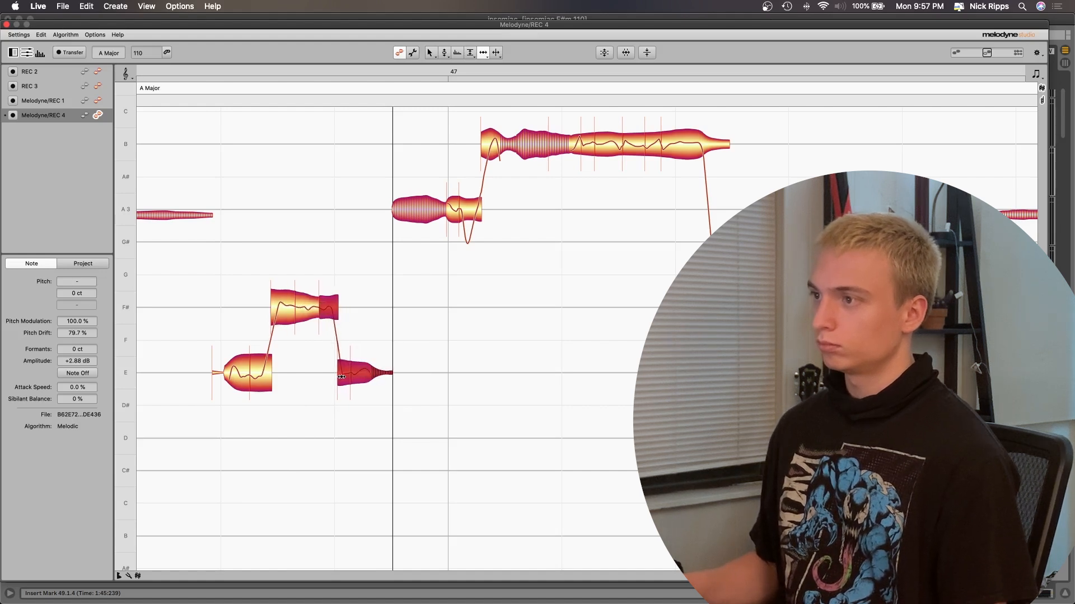
{"action": "left_click", "coordinate": [180, 299]}
{"action": "key", "text": "space"}
{"action": "key", "text": "space"}
Step: Adjust the pitch transitions of the A3 segments leading into the B3 note at bar 47 and replay the phrase
{"action": "right_click", "coordinate": [178, 298]}
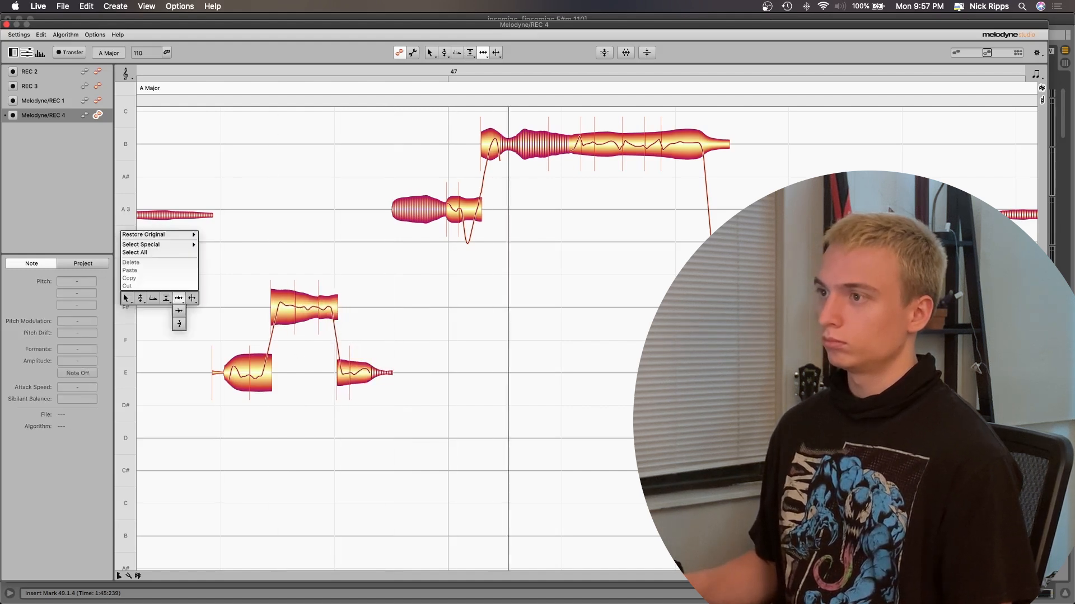
{"action": "left_click", "coordinate": [140, 311]}
{"action": "key", "text": "space"}
{"action": "key", "text": "space"}
{"action": "left_click_drag", "start_coordinate": [458, 210], "coordinate": [454, 160]}
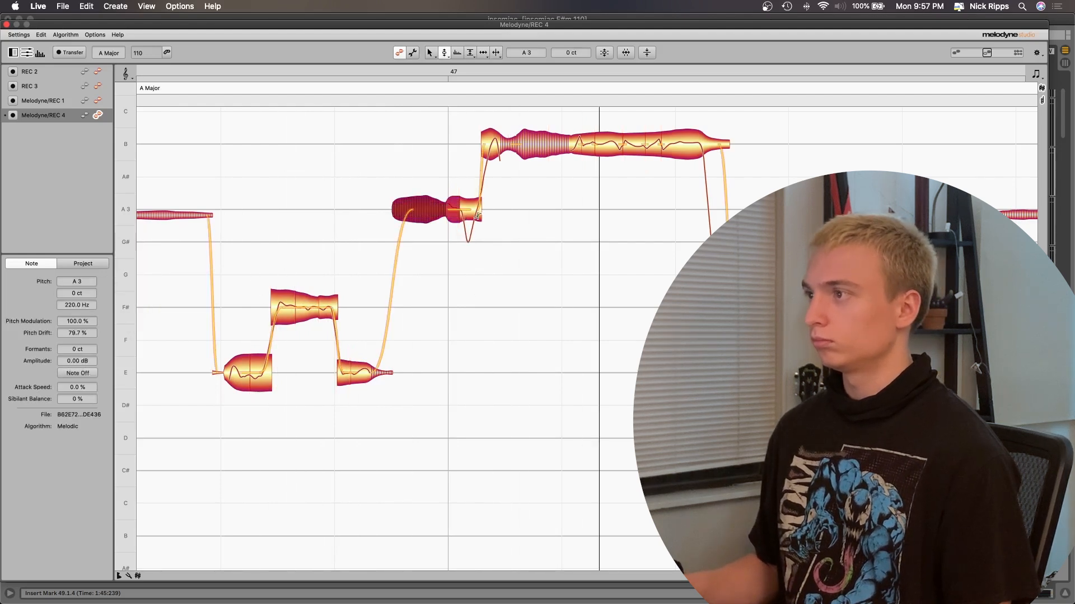
{"action": "left_click_drag", "start_coordinate": [477, 210], "coordinate": [468, 187]}
{"action": "left_click", "coordinate": [405, 161]}
{"action": "key", "text": "space"}
{"action": "key", "text": "space"}
Step: Adjust the pitch transition inside the long B3 note after bar 47 and replay the line
{"action": "left_click", "coordinate": [602, 157]}
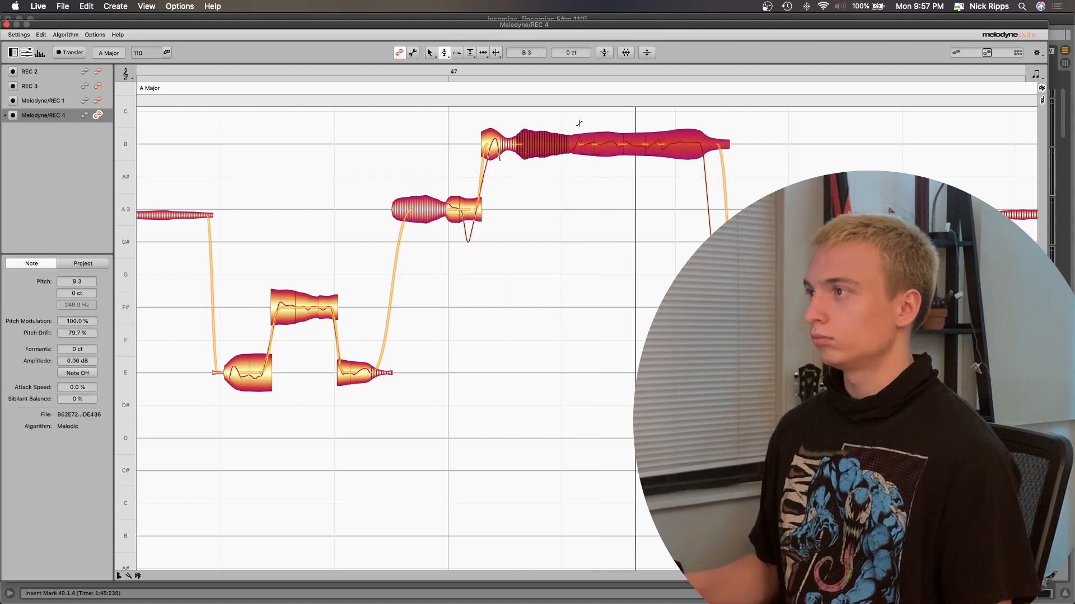
{"action": "left_click_drag", "start_coordinate": [579, 139], "coordinate": [579, 119]}
{"action": "left_click", "coordinate": [367, 168]}
{"action": "key", "text": "space"}
{"action": "scroll", "coordinate": [611, 158], "scroll_direction": "down", "scroll_amount": 5}
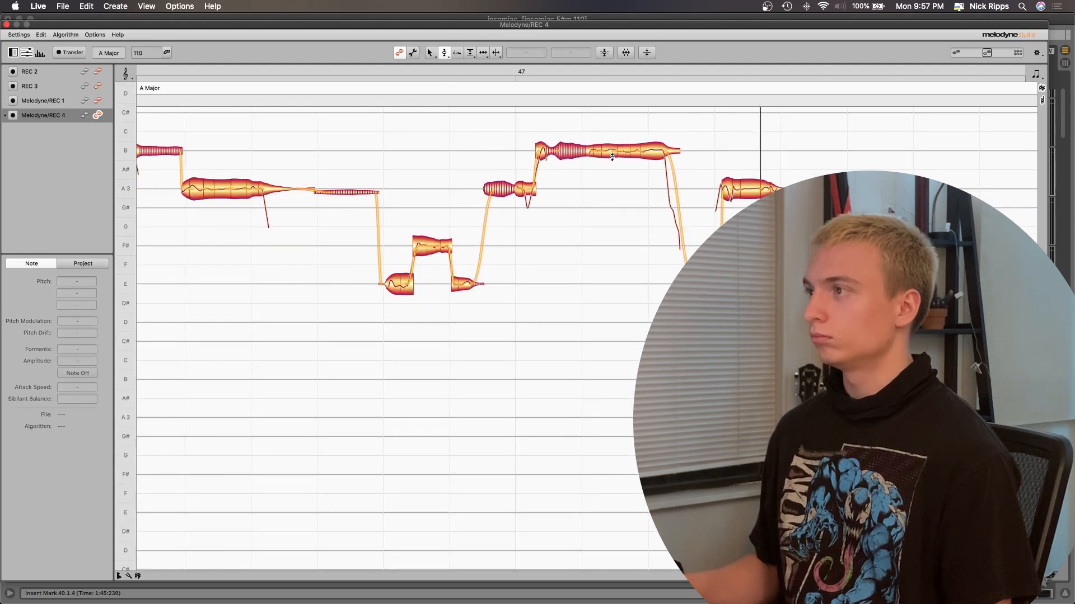
Step: Split off the falling tail of the long B3 note after bar 47 as a separate segment
{"action": "left_click", "coordinate": [439, 152]}
{"action": "scroll", "coordinate": [788, 221], "scroll_direction": "up", "scroll_amount": 3}
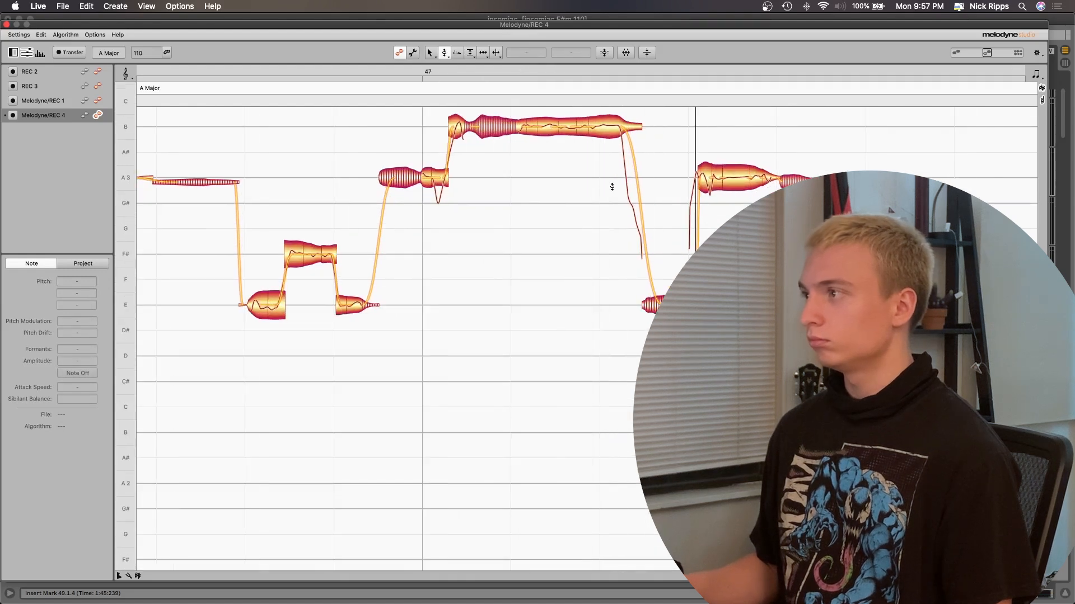
{"action": "scroll", "coordinate": [612, 186], "scroll_direction": "up", "scroll_amount": 4}
{"action": "left_click_drag", "start_coordinate": [760, 149], "coordinate": [647, 191]}
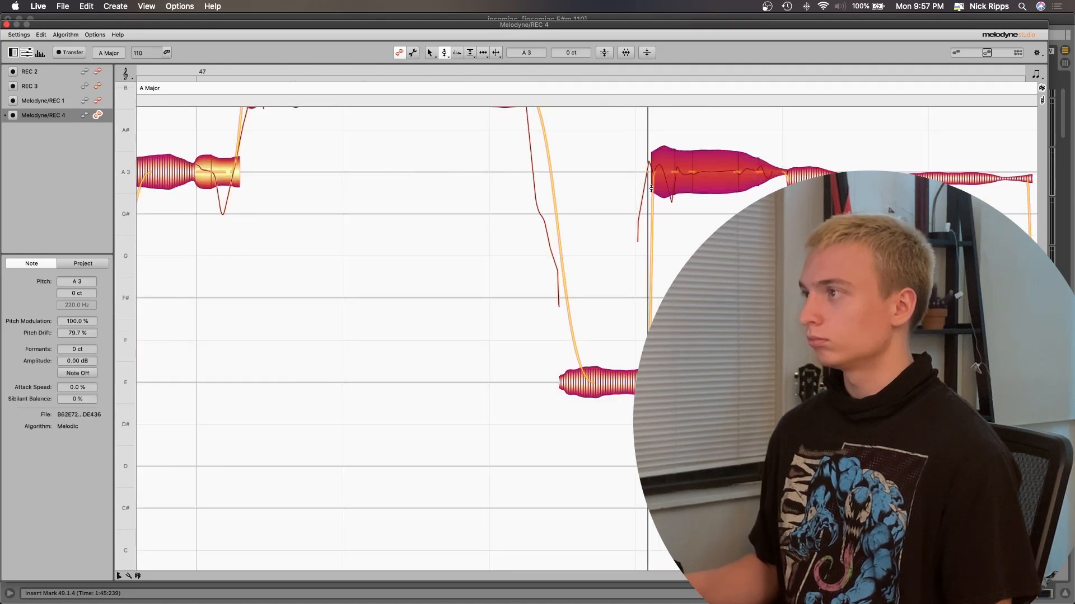
{"action": "left_click", "coordinate": [670, 132]}
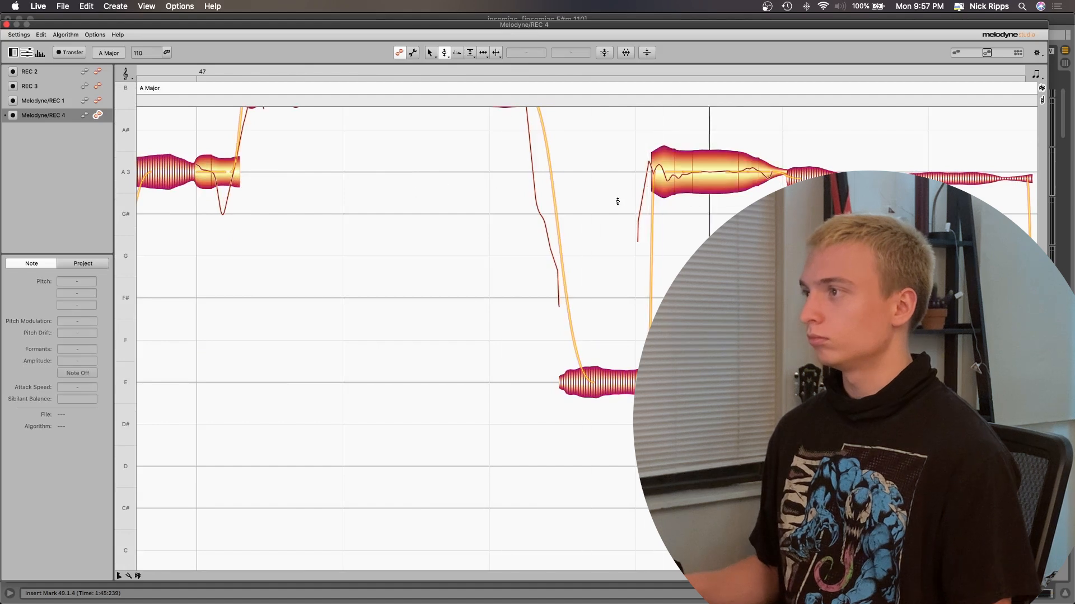
{"action": "right_click", "coordinate": [667, 203]}
{"action": "left_click", "coordinate": [666, 202]}
{"action": "scroll", "coordinate": [577, 213], "scroll_direction": "up", "scroll_amount": 3}
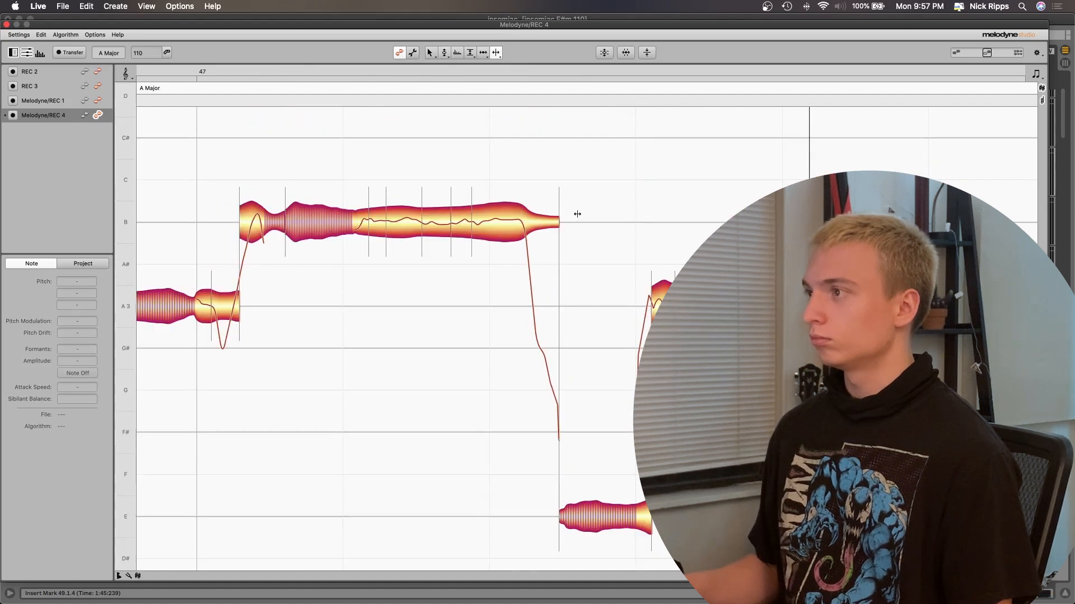
{"action": "left_click", "coordinate": [534, 221]}
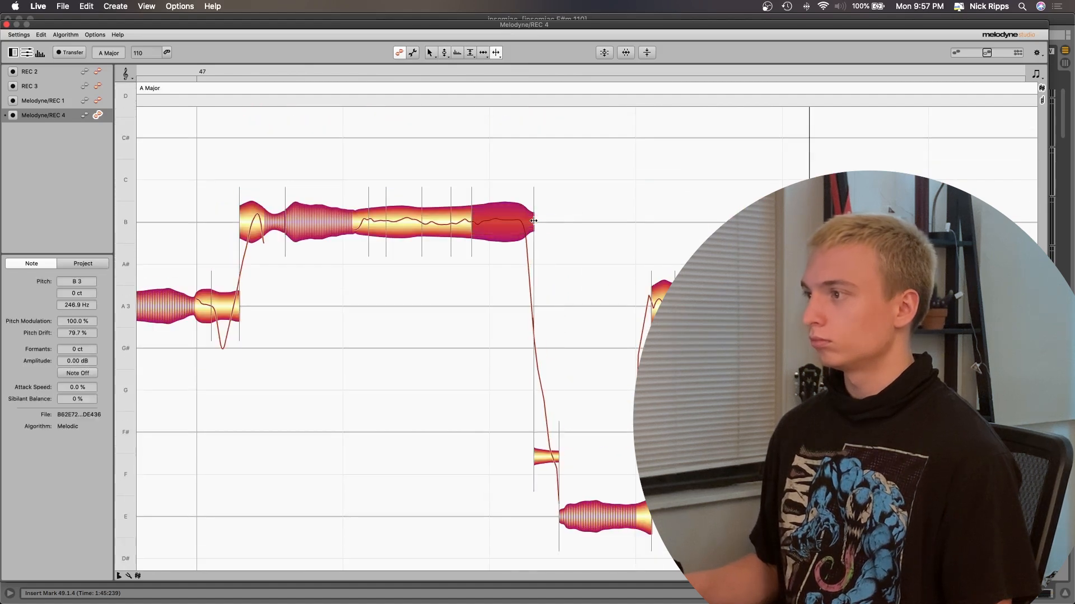
Step: Raise the split-off tail of the B3 note after bar 47 to F#3 and replay the line
{"action": "right_click", "coordinate": [540, 456]}
{"action": "left_click", "coordinate": [492, 456]}
{"action": "left_click_drag", "start_coordinate": [547, 456], "coordinate": [549, 444]}
{"action": "double_click", "coordinate": [548, 443]}
{"action": "left_click", "coordinate": [442, 448]}
{"action": "key", "text": "space"}
{"action": "scroll", "coordinate": [612, 421], "scroll_direction": "right", "scroll_amount": 5}
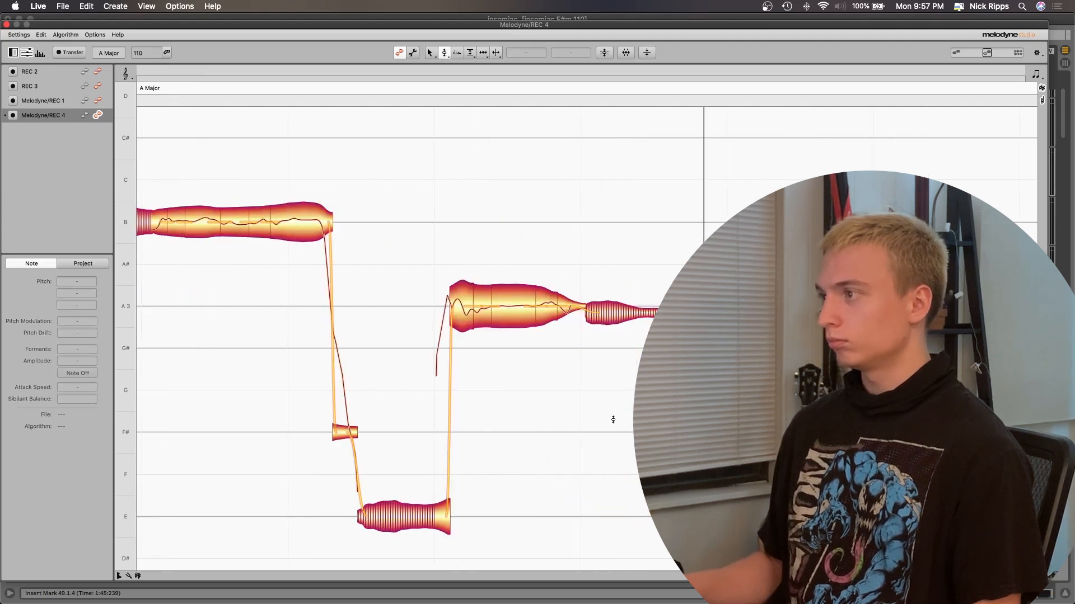
Step: Split the end off the E3 note that leads up into the A3 note after bar 47
{"action": "right_click", "coordinate": [442, 354]}
{"action": "left_click", "coordinate": [498, 340]}
{"action": "double_click", "coordinate": [431, 518]}
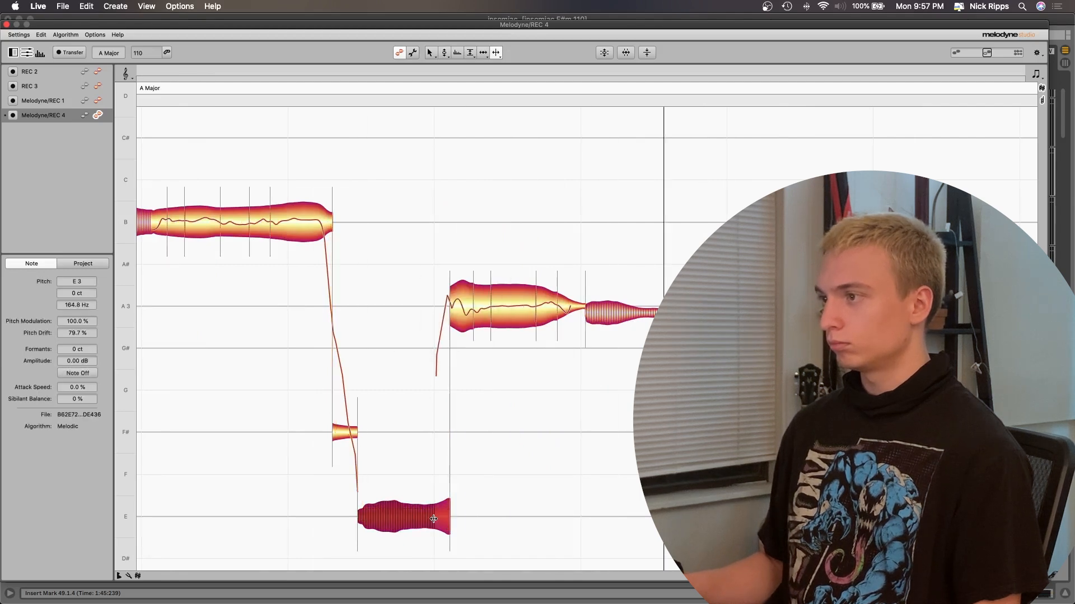
{"action": "right_click", "coordinate": [433, 520]}
{"action": "left_click", "coordinate": [382, 519]}
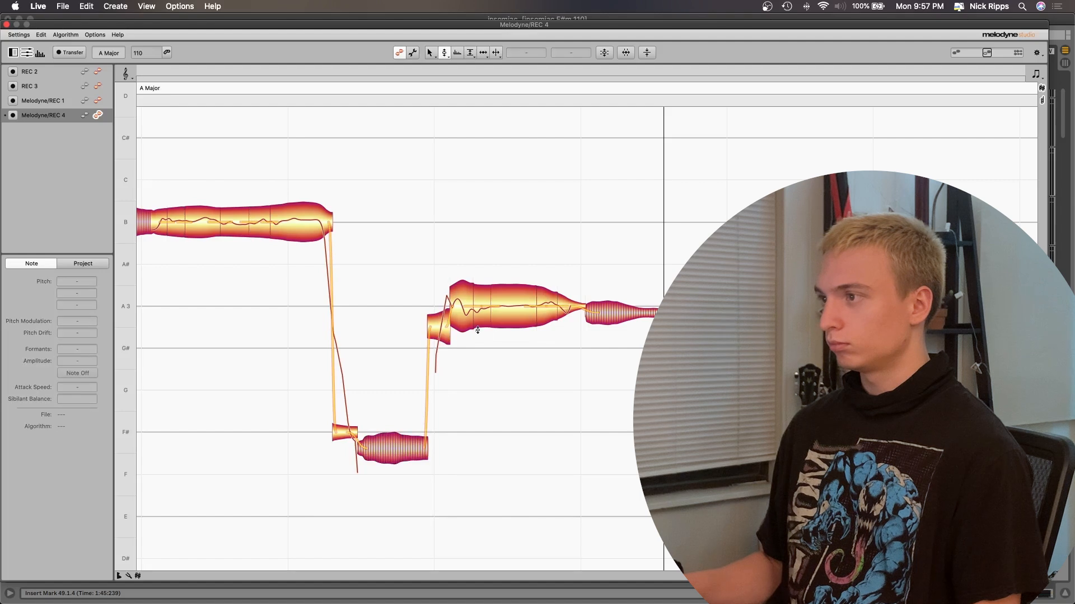
Step: Set the short split-off segment leading into the A3 note after bar 47 to G#3 and replay the phrase
{"action": "double_click", "coordinate": [431, 308]}
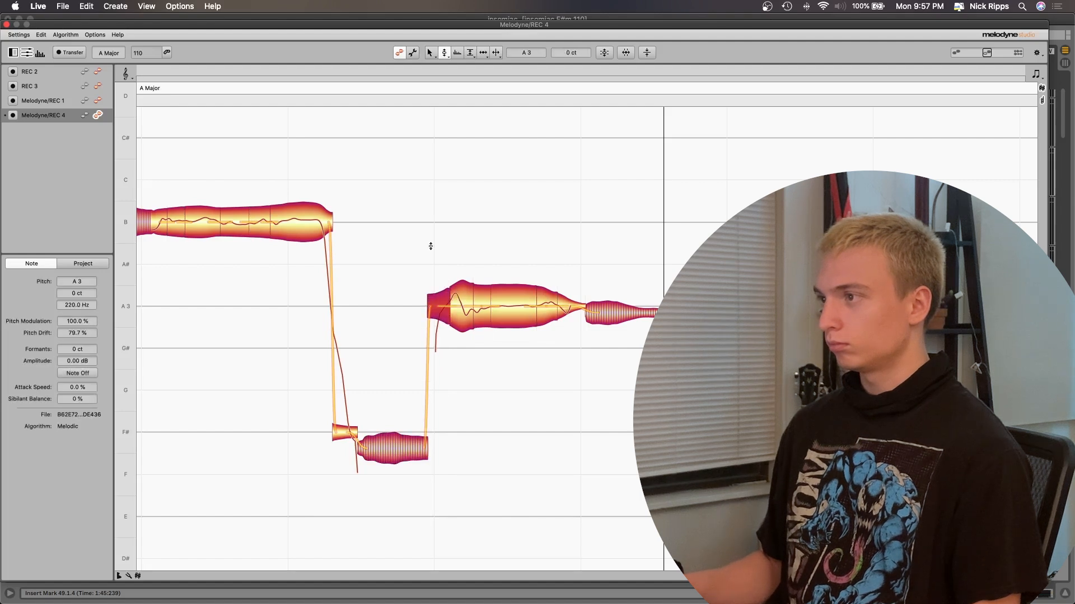
{"action": "key", "text": "Down"}
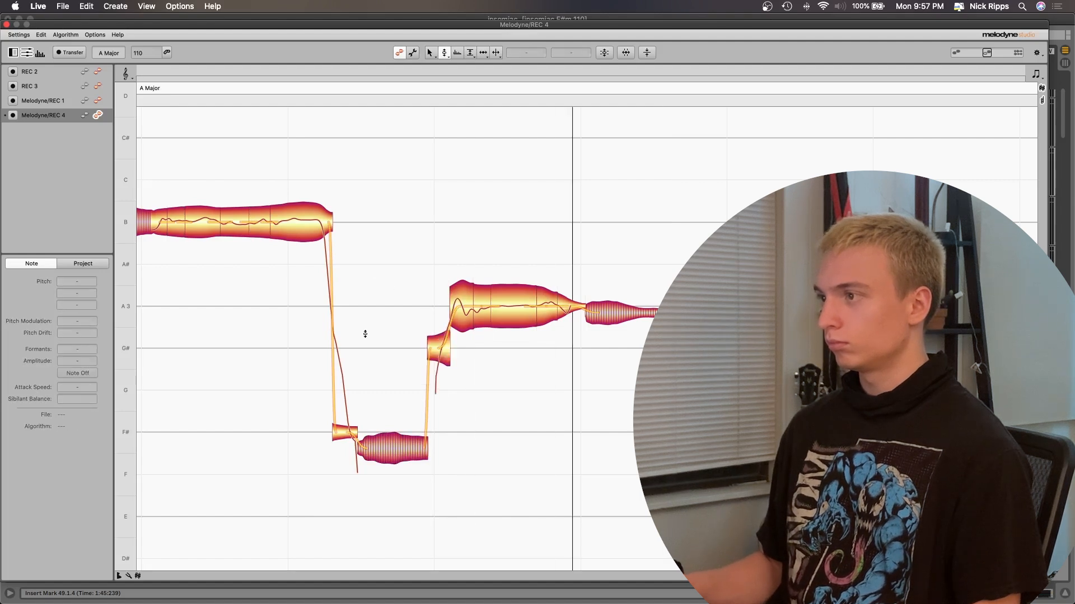
{"action": "scroll", "coordinate": [489, 352], "scroll_direction": "right", "scroll_amount": 5}
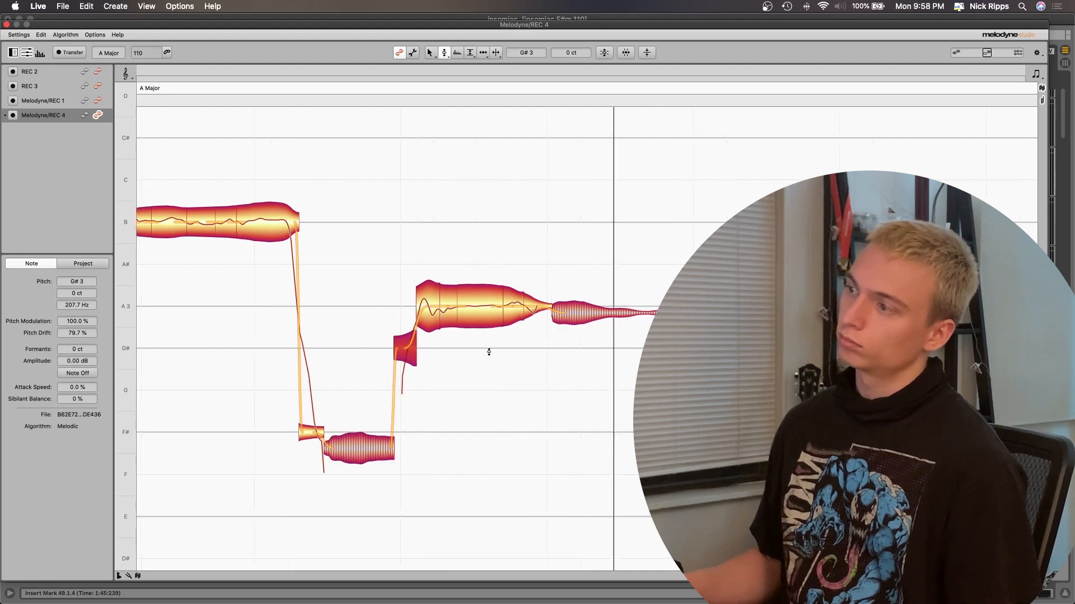
{"action": "scroll", "coordinate": [386, 362], "scroll_direction": "left", "scroll_amount": 5}
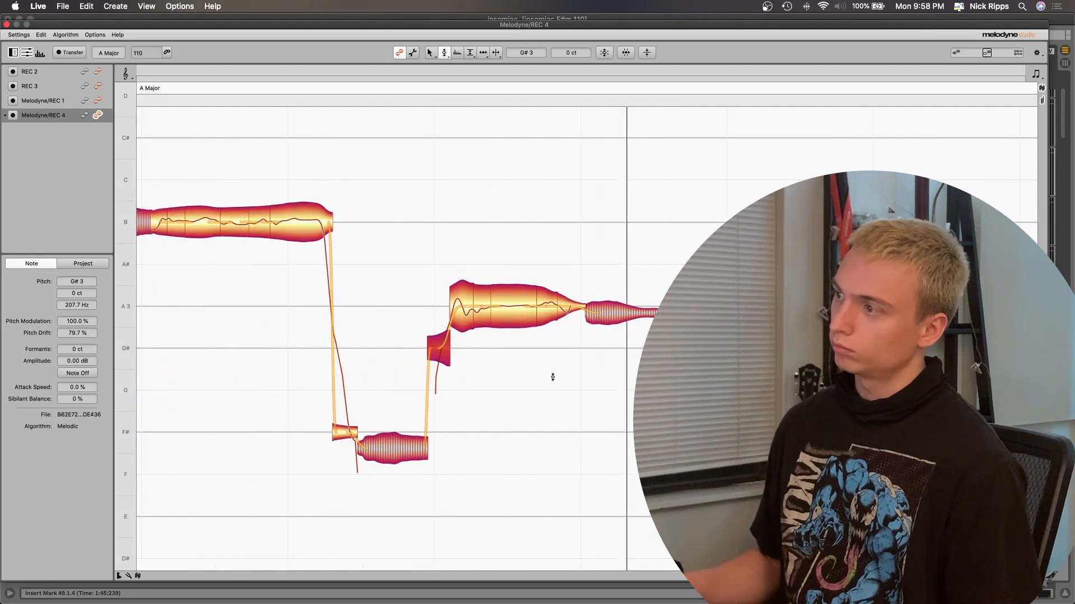
{"action": "left_click", "coordinate": [405, 445]}
{"action": "left_click", "coordinate": [374, 389]}
{"action": "key", "text": "space"}
{"action": "scroll", "coordinate": [522, 389], "scroll_direction": "right", "scroll_amount": 10}
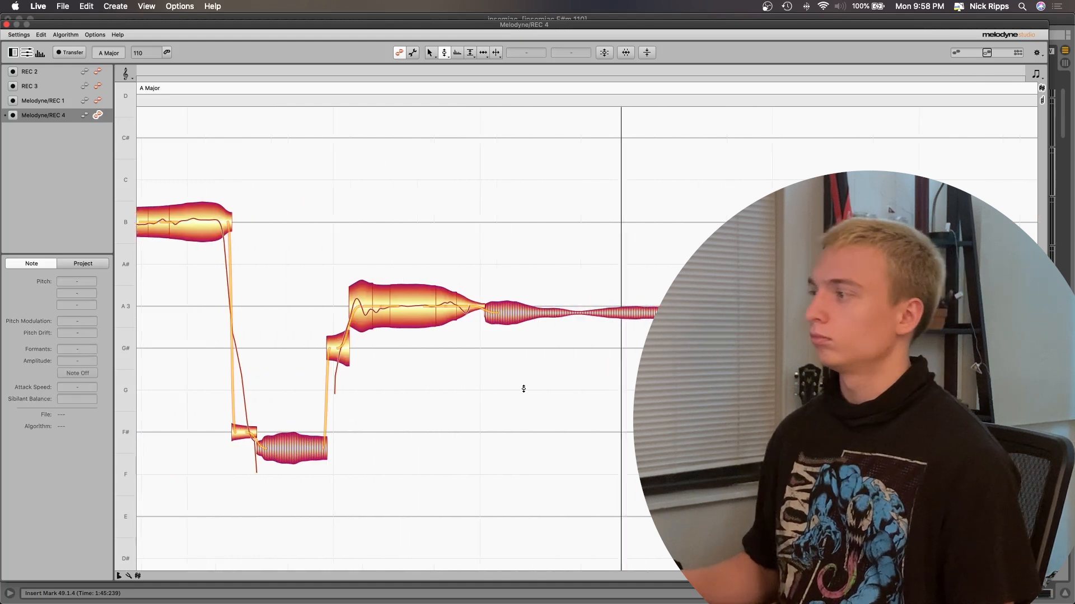
Step: Try to split off the start of the E3 note before bar 48 and raise it to F#3
{"action": "scroll", "coordinate": [523, 389], "scroll_direction": "down", "scroll_amount": 3}
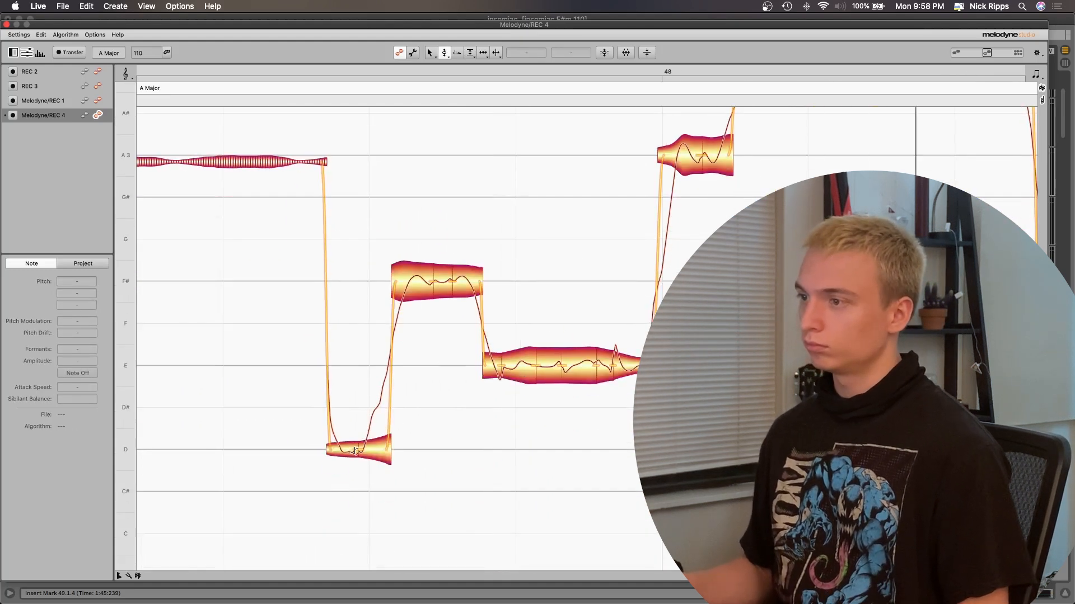
{"action": "left_click", "coordinate": [448, 277]}
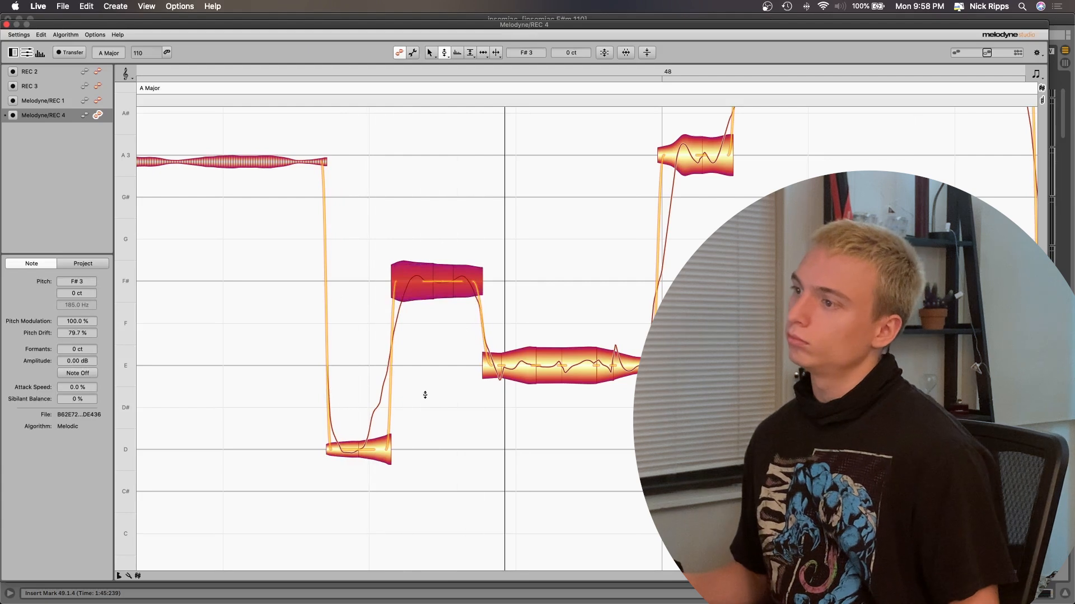
{"action": "left_click", "coordinate": [498, 367]}
{"action": "left_click", "coordinate": [465, 371]}
{"action": "left_click_drag", "start_coordinate": [490, 361], "coordinate": [491, 298]}
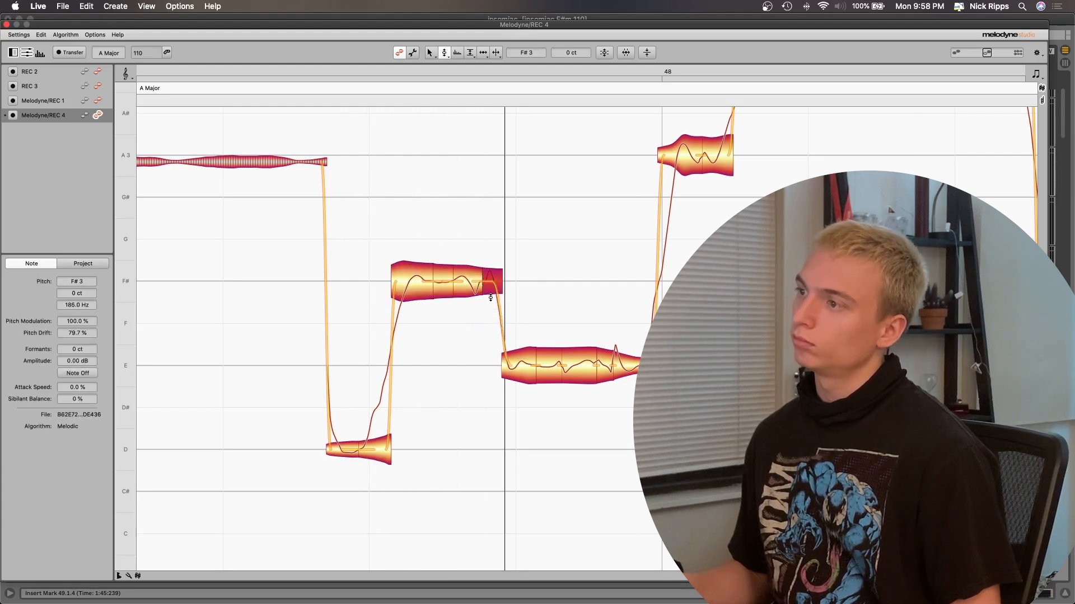
{"action": "key", "text": "super+z"}
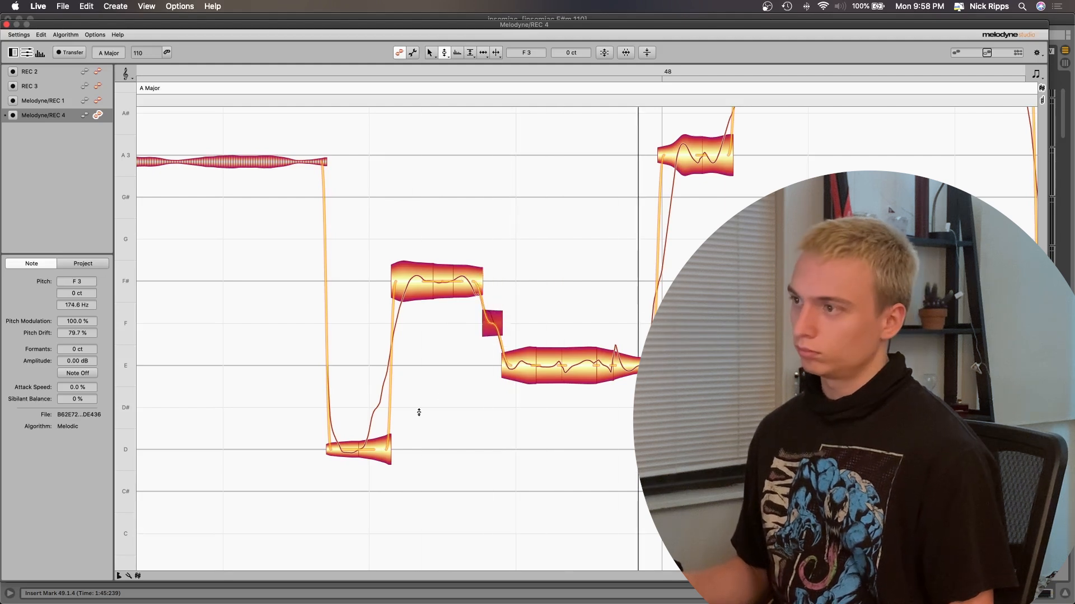
{"action": "key", "text": "super+z"}
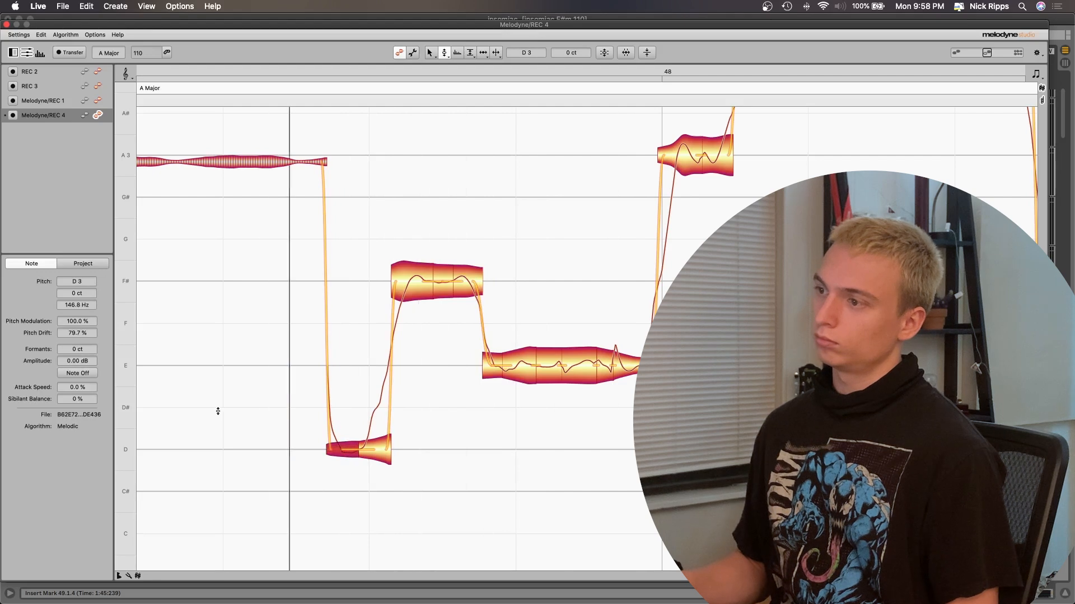
Step: Replay the phrase from the A3 note through the D3, F#3 and E3 notes into bar 48
{"action": "left_click_drag", "start_coordinate": [333, 453], "coordinate": [240, 380]}
{"action": "left_click", "coordinate": [240, 381]}
{"action": "key", "text": "super+z"}
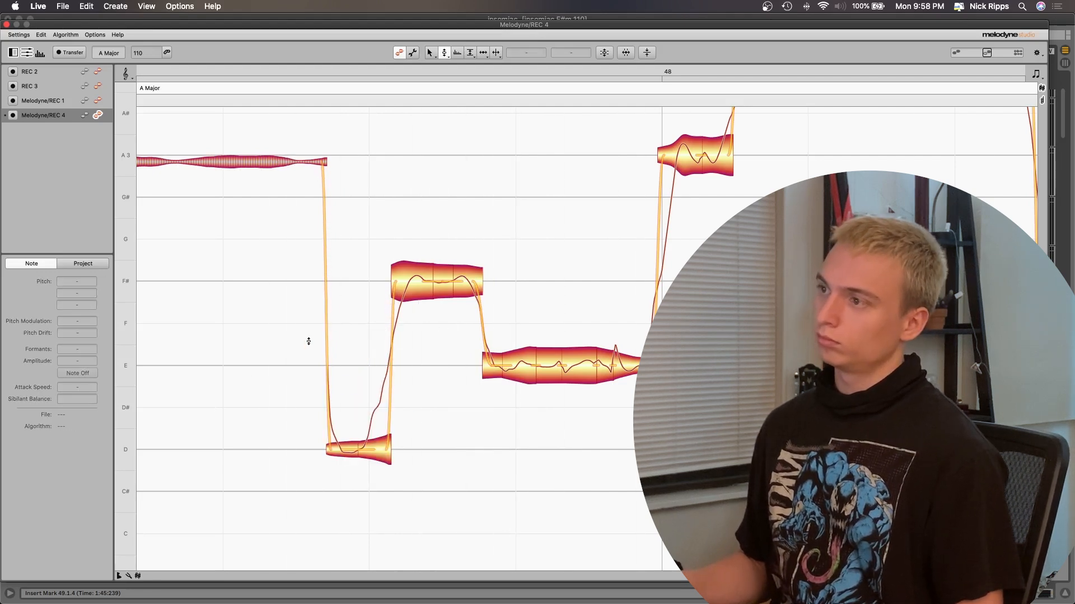
{"action": "key", "text": "space"}
{"action": "scroll", "coordinate": [301, 306], "scroll_direction": "down", "scroll_amount": 3}
{"action": "scroll", "coordinate": [244, 346], "scroll_direction": "left", "scroll_amount": 3}
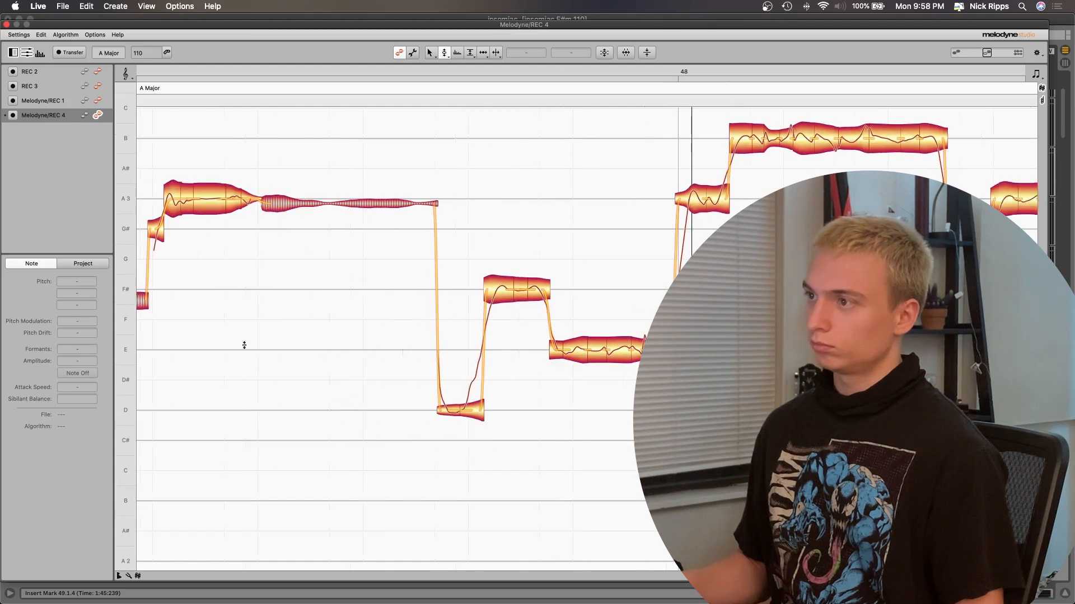
{"action": "scroll", "coordinate": [244, 345], "scroll_direction": "left", "scroll_amount": 2}
{"action": "key", "text": "space"}
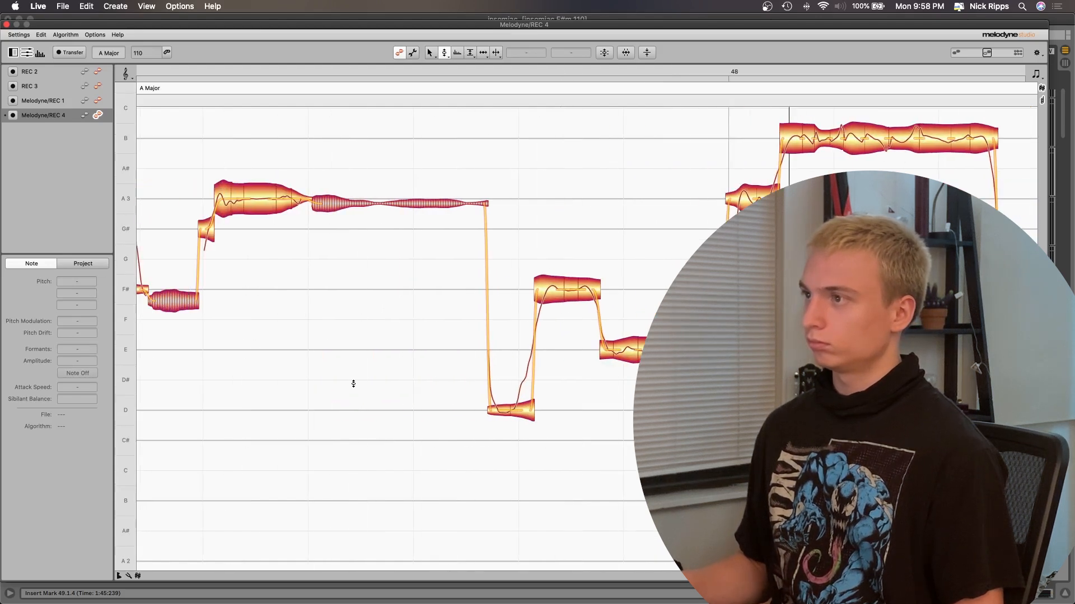
Step: Try a different time grid value and restore the eighth-note grid
{"action": "left_click", "coordinate": [1036, 74]}
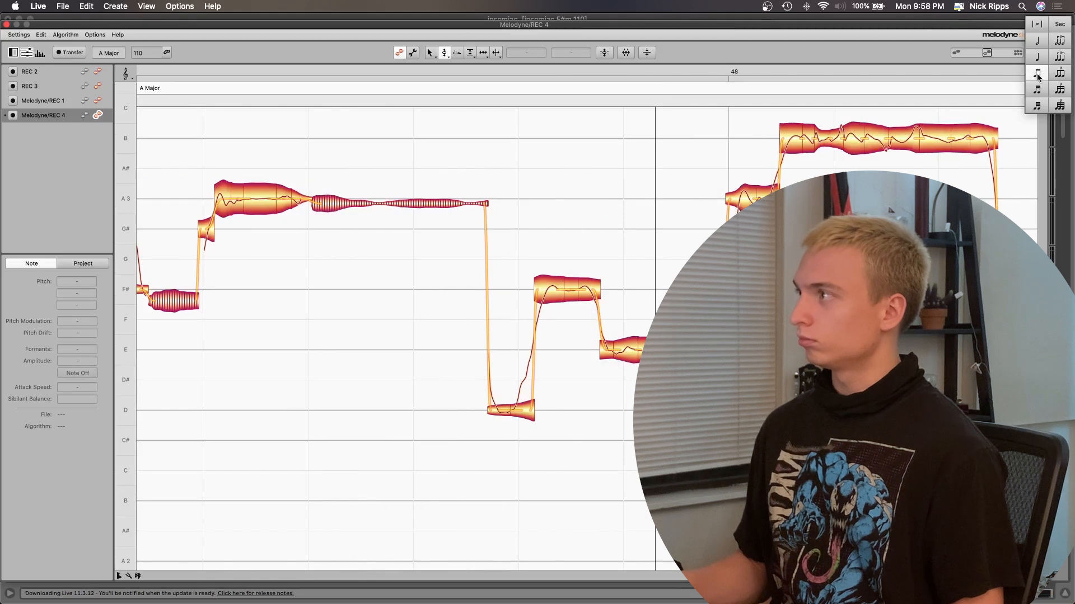
{"action": "left_click", "coordinate": [1038, 85]}
{"action": "right_click", "coordinate": [564, 370]}
{"action": "left_click", "coordinate": [587, 385]}
{"action": "left_click_drag", "start_coordinate": [528, 347], "coordinate": [598, 457]}
{"action": "left_click", "coordinate": [1036, 76]}
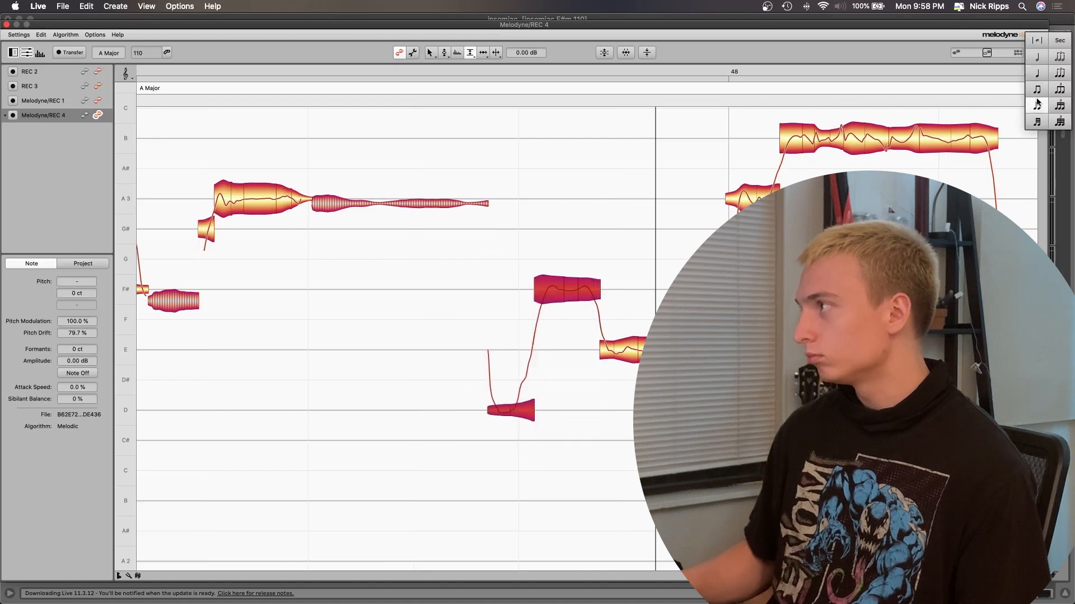
{"action": "left_click", "coordinate": [1036, 96]}
Step: Shift the D3, F#3 and E3 notes before bar 48 together slightly later and replay them
{"action": "left_click_drag", "start_coordinate": [516, 260], "coordinate": [616, 449]}
{"action": "left_click_drag", "start_coordinate": [432, 257], "coordinate": [631, 401]}
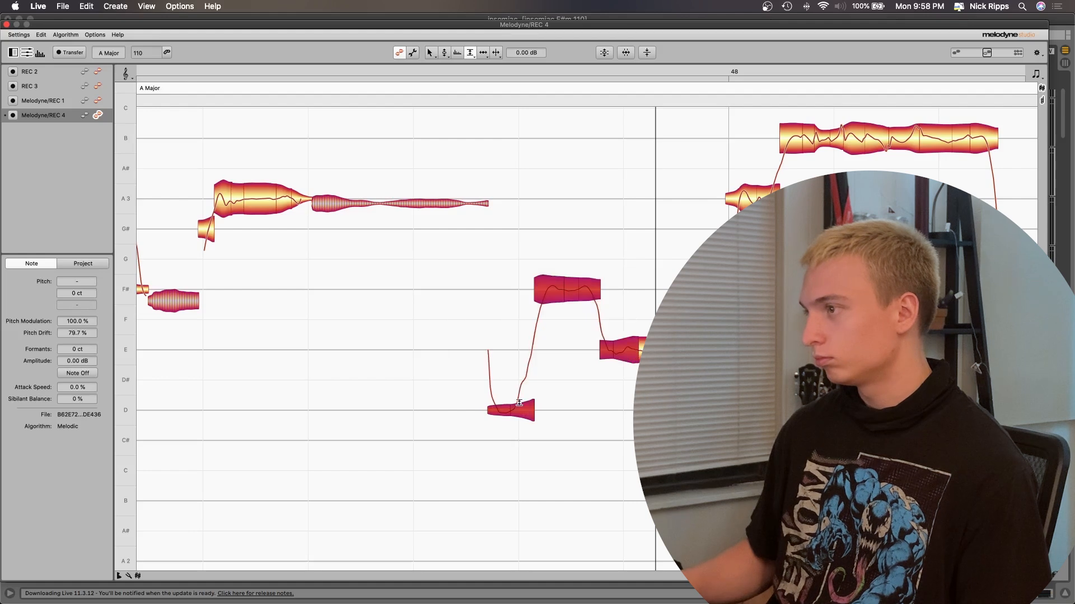
{"action": "right_click", "coordinate": [488, 410]}
{"action": "left_click", "coordinate": [502, 412]}
{"action": "left_click_drag", "start_coordinate": [488, 414], "coordinate": [506, 414]}
{"action": "left_click", "coordinate": [446, 412]}
{"action": "left_click", "coordinate": [447, 412]}
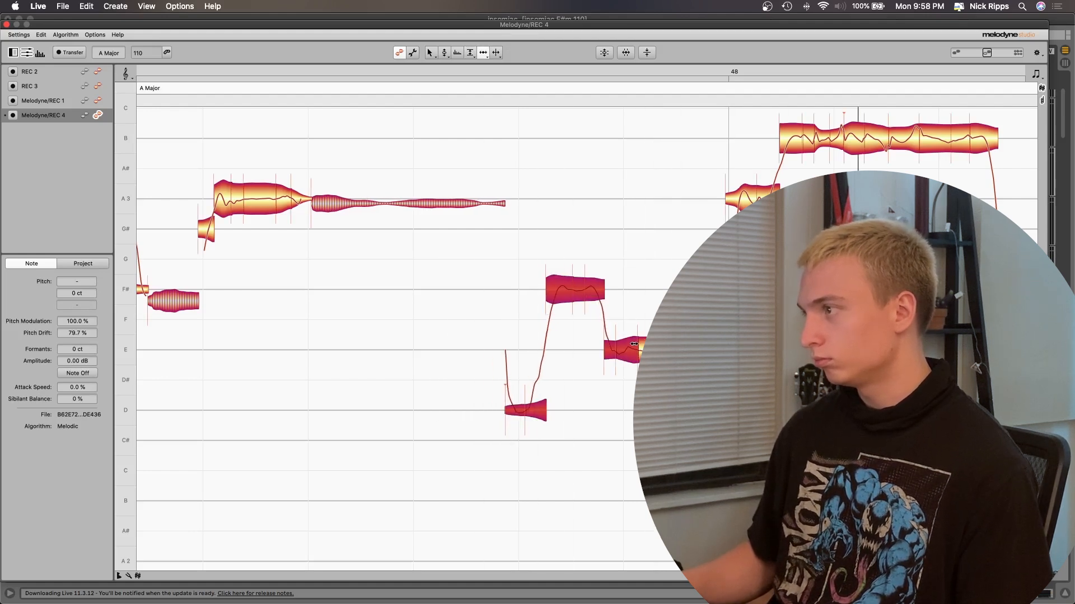
Step: Try shifting the D3, F#3 and E3 notes before bar 48 still later as a group
{"action": "left_click_drag", "start_coordinate": [606, 359], "coordinate": [616, 359]}
{"action": "double_click", "coordinate": [445, 349]}
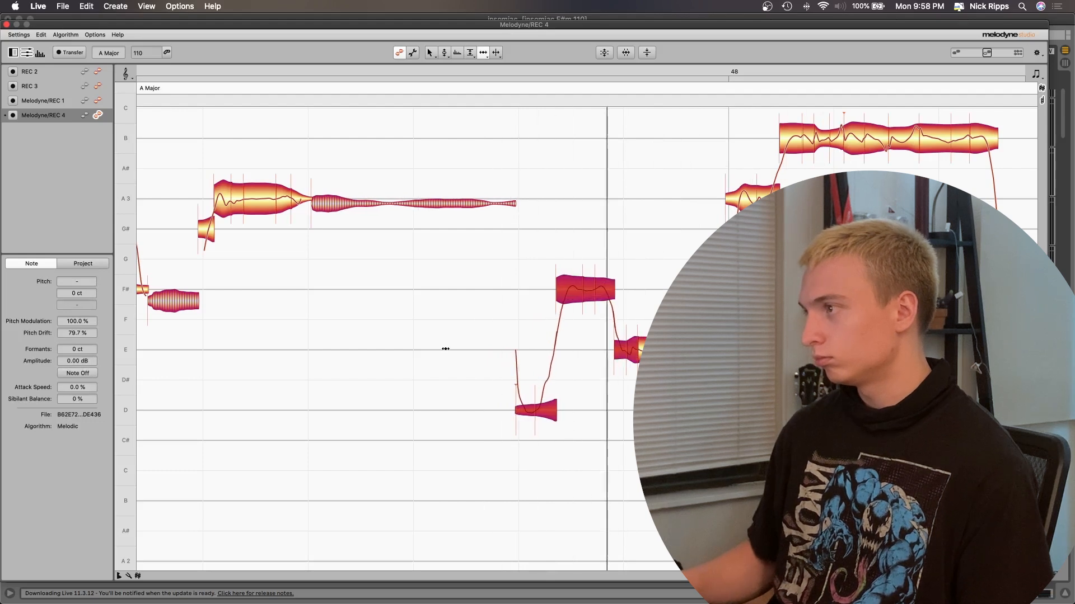
{"action": "left_click_drag", "start_coordinate": [659, 361], "coordinate": [520, 296]}
{"action": "double_click", "coordinate": [470, 256]}
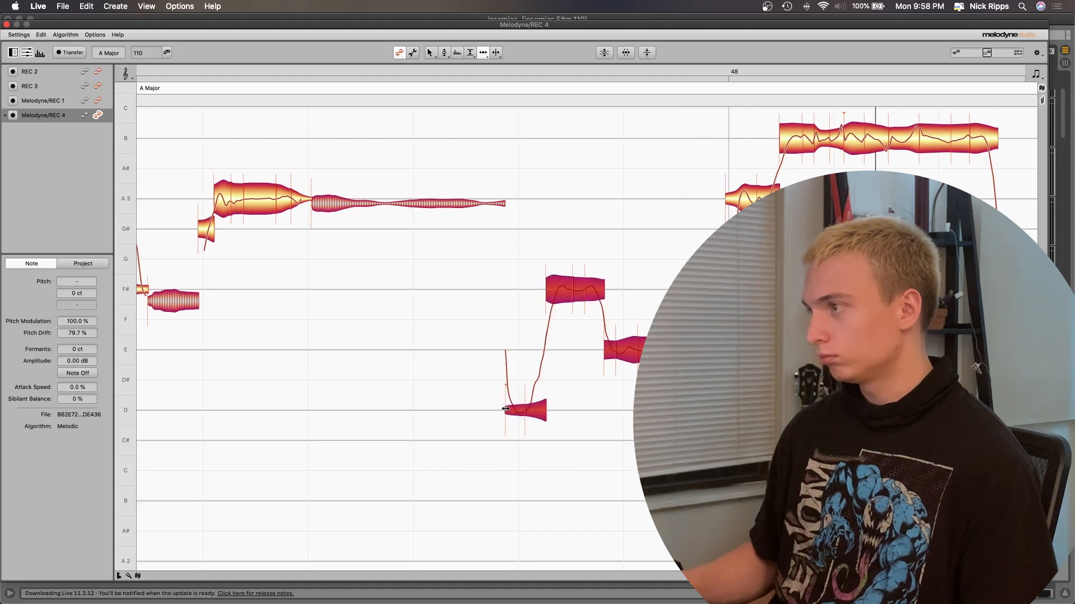
{"action": "left_click_drag", "start_coordinate": [506, 409], "coordinate": [535, 408]}
{"action": "double_click", "coordinate": [361, 367]}
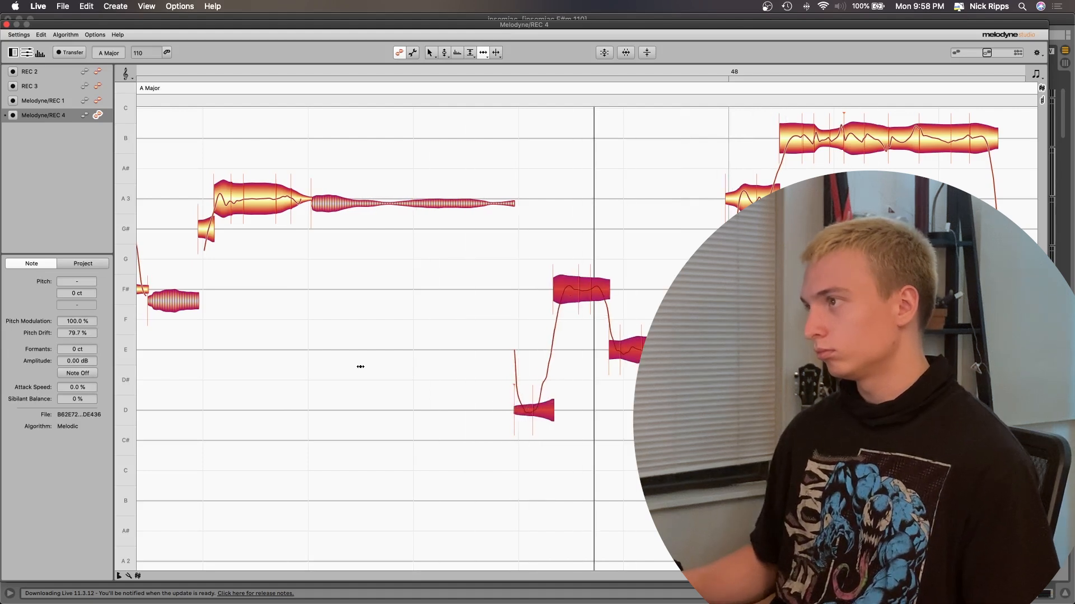
{"action": "double_click", "coordinate": [234, 361]}
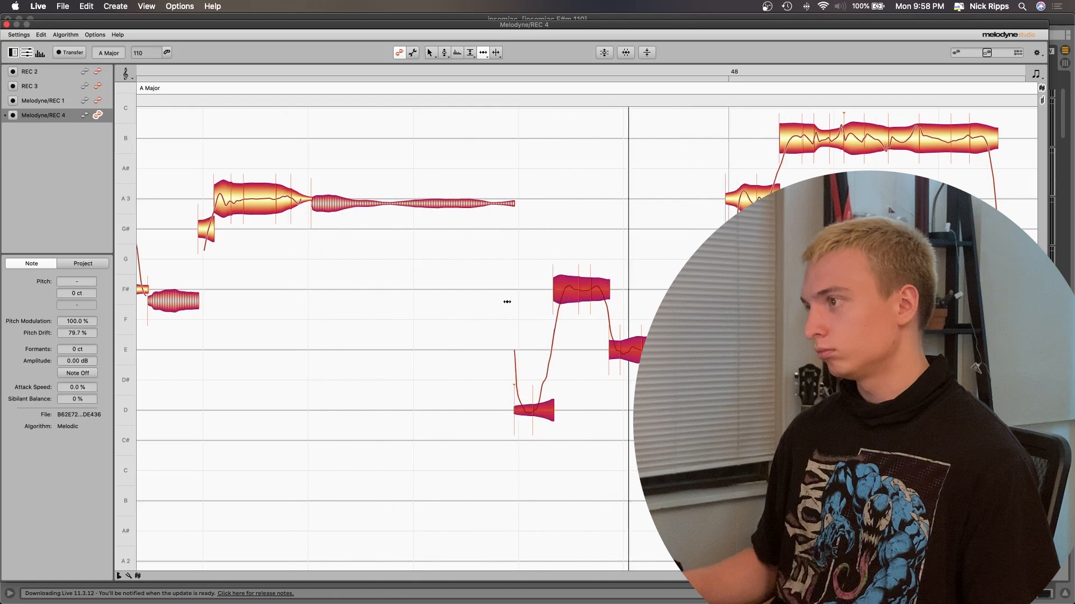
{"action": "key", "text": "super+z"}
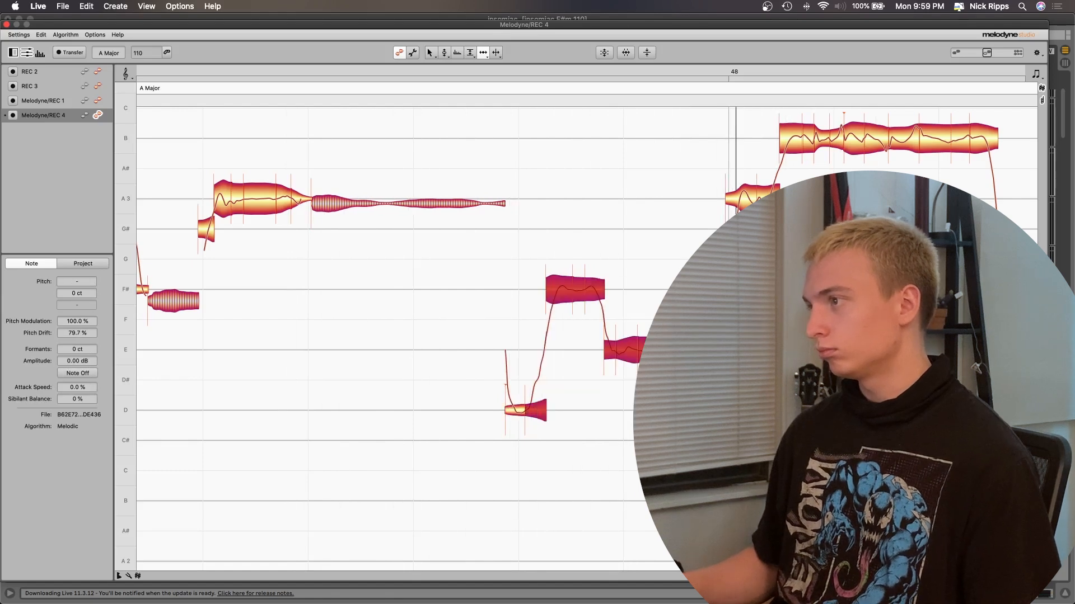
Step: Move the starts of the F#3 and D3 notes before bar 48 slightly later and replay the line
{"action": "left_click_drag", "start_coordinate": [547, 273], "coordinate": [562, 286]}
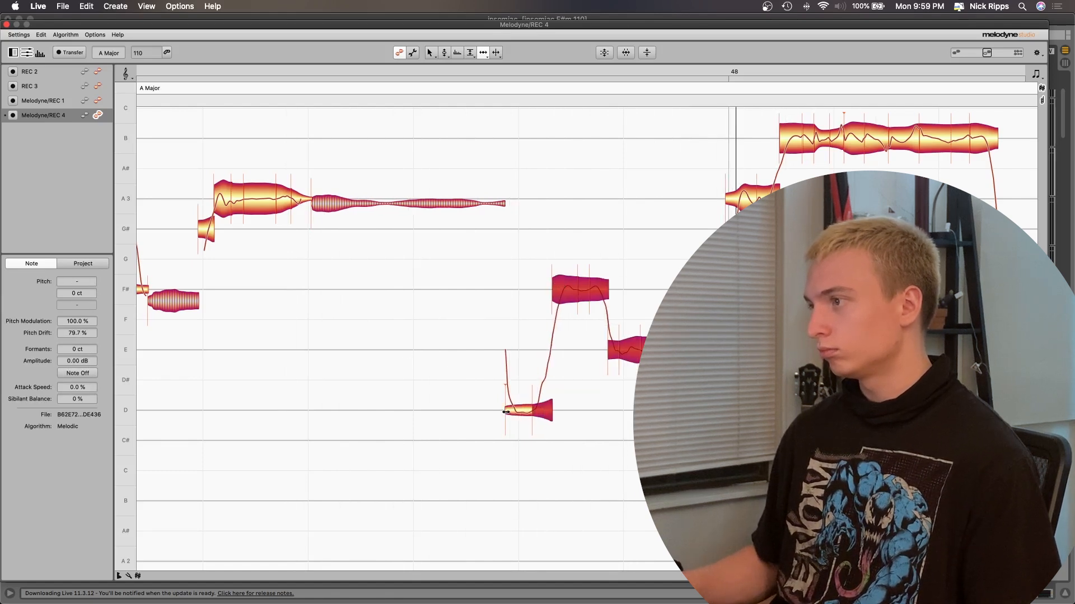
{"action": "left_click_drag", "start_coordinate": [506, 412], "coordinate": [513, 413]}
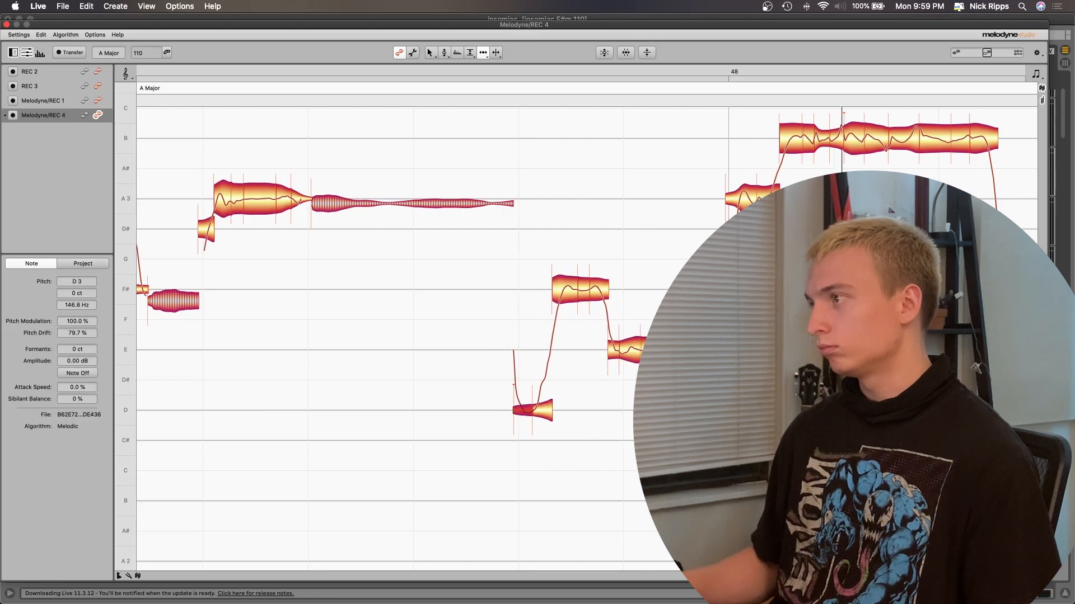
{"action": "left_click", "coordinate": [430, 357]}
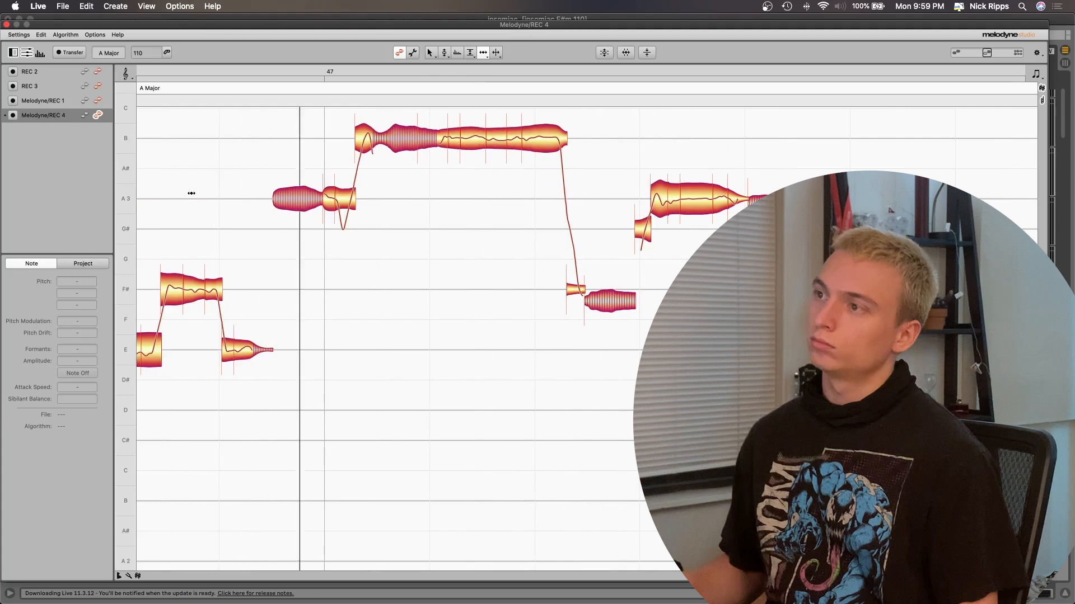
Step: Try making the pitch transition from the E3 note into the A3 note before bar 47 abrupt
{"action": "right_click", "coordinate": [292, 194]}
{"action": "left_click", "coordinate": [302, 194]}
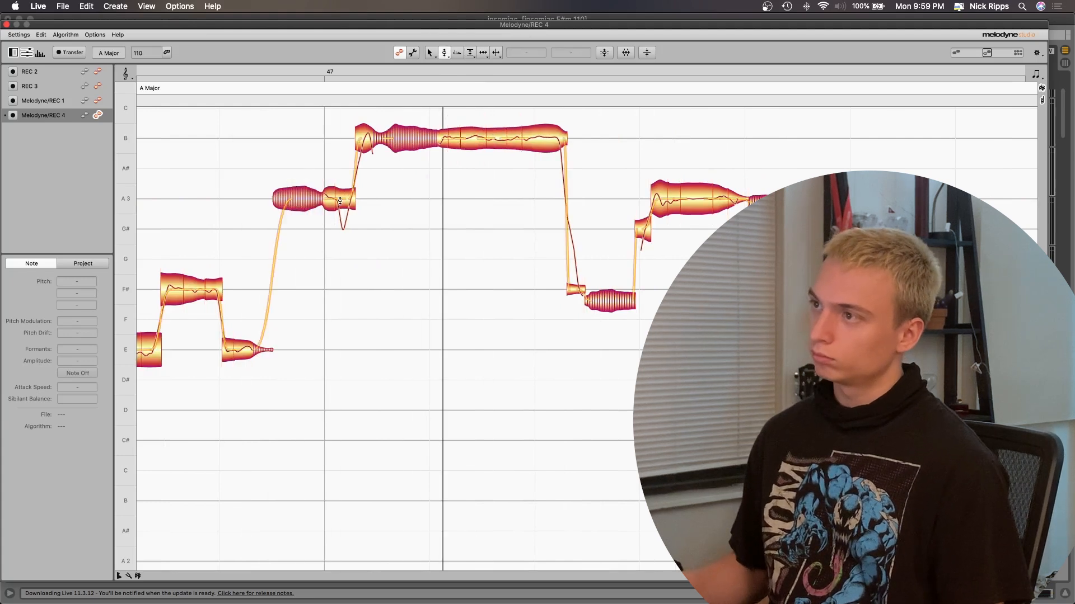
{"action": "left_click", "coordinate": [329, 198]}
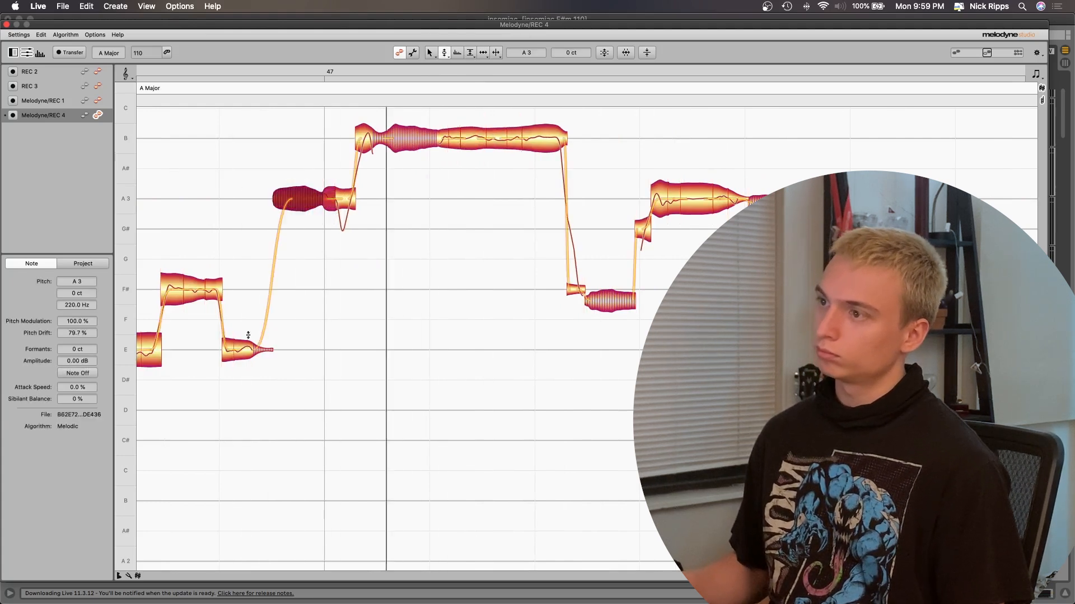
{"action": "mouse_move", "coordinate": [257, 348]}
{"action": "left_mouse_down"}
{"action": "mouse_move", "coordinate": [277, 368]}
{"action": "mouse_move", "coordinate": [264, 350]}
{"action": "left_mouse_up"}
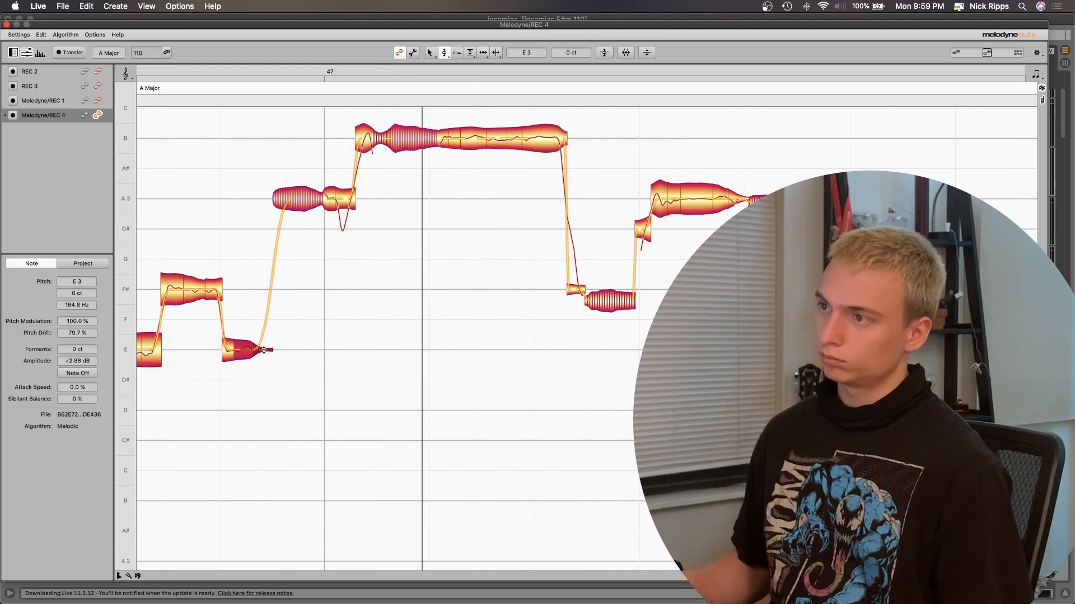
{"action": "left_click", "coordinate": [266, 373]}
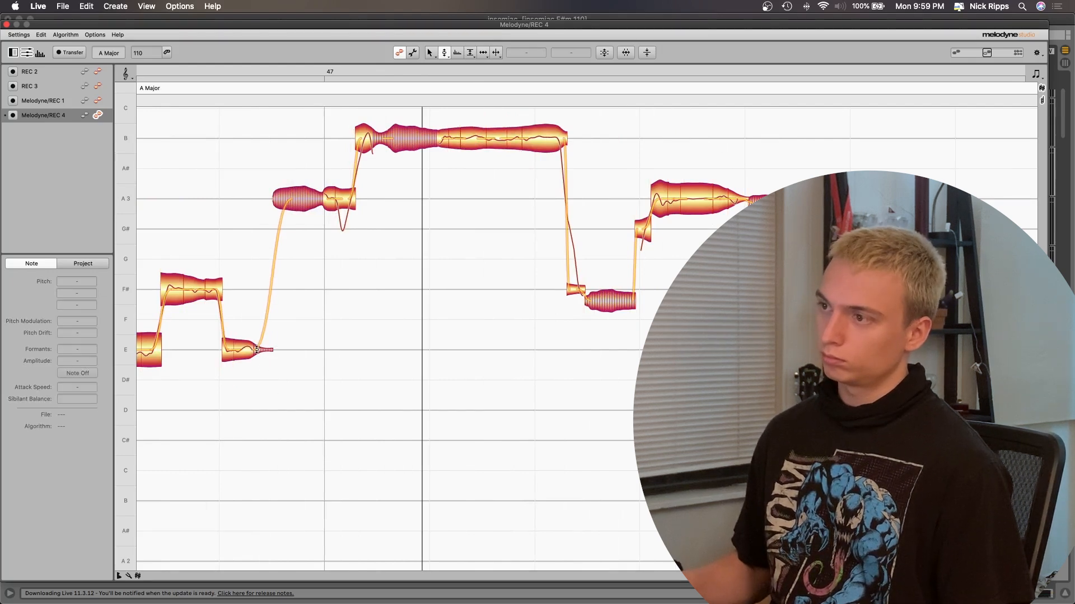
{"action": "left_click", "coordinate": [287, 200]}
{"action": "scroll", "coordinate": [287, 201], "scroll_direction": "up", "scroll_amount": 3}
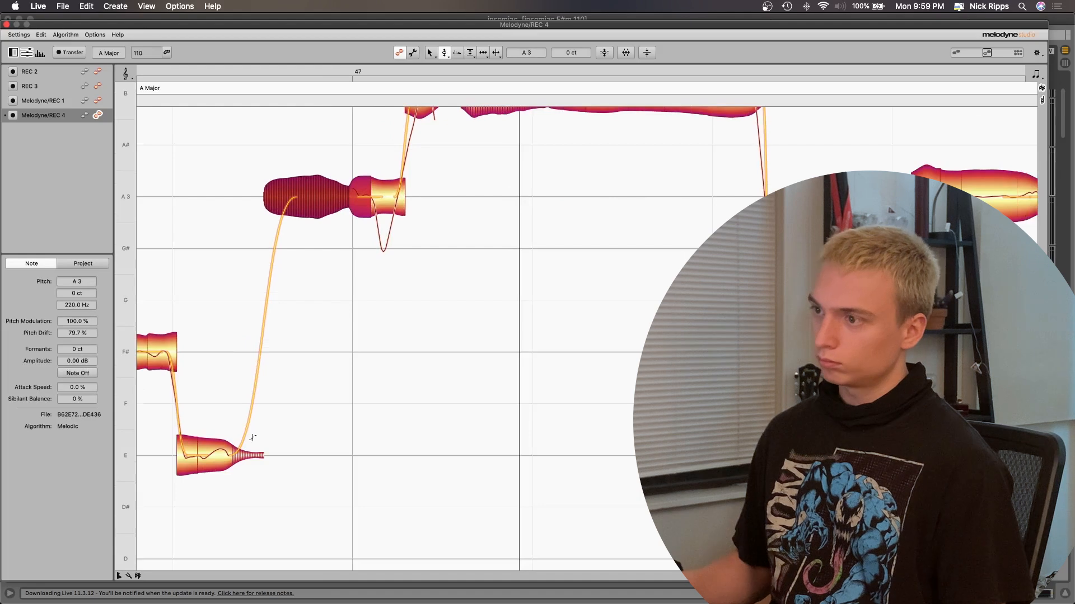
{"action": "left_click", "coordinate": [243, 458]}
{"action": "left_click_drag", "start_coordinate": [251, 450], "coordinate": [223, 401]}
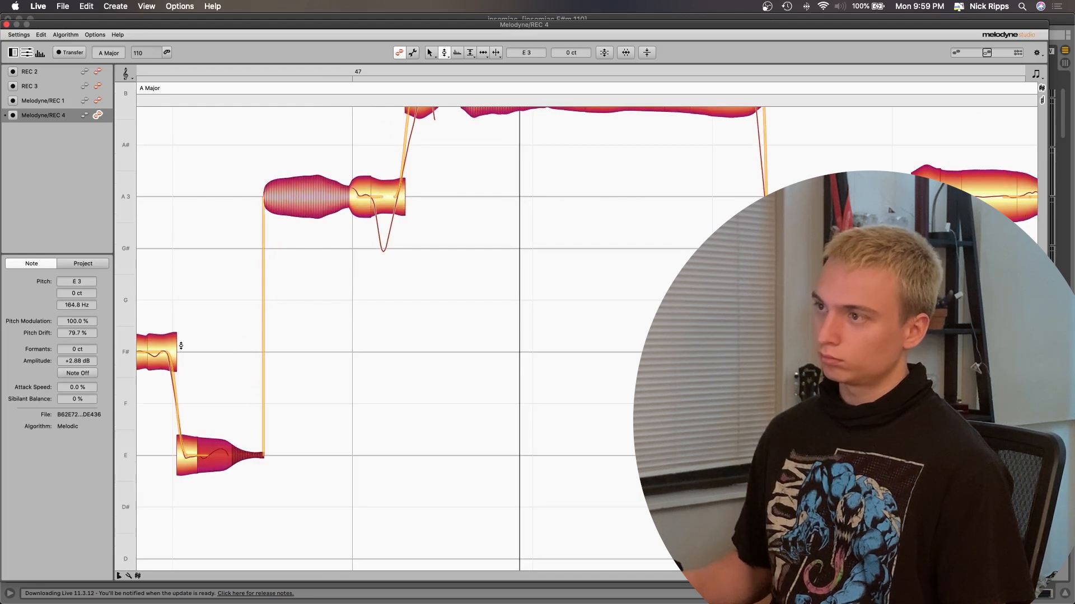
Step: Reduce the pitch modulation of the A3 note's last segment just after bar 47 to 4%
{"action": "scroll", "coordinate": [285, 329], "scroll_direction": "down", "scroll_amount": 3}
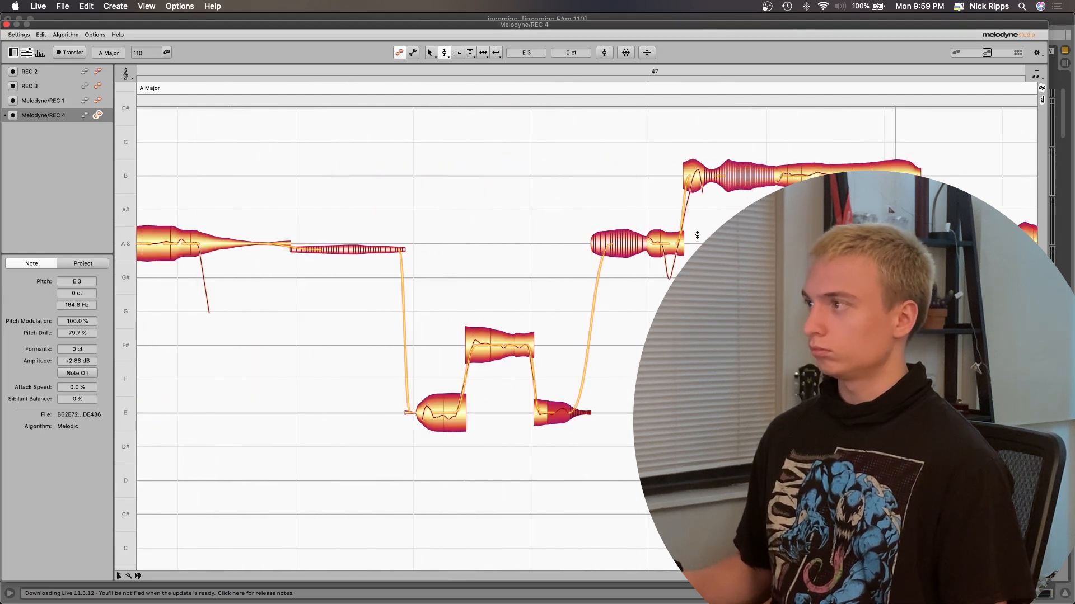
{"action": "right_click", "coordinate": [663, 244]}
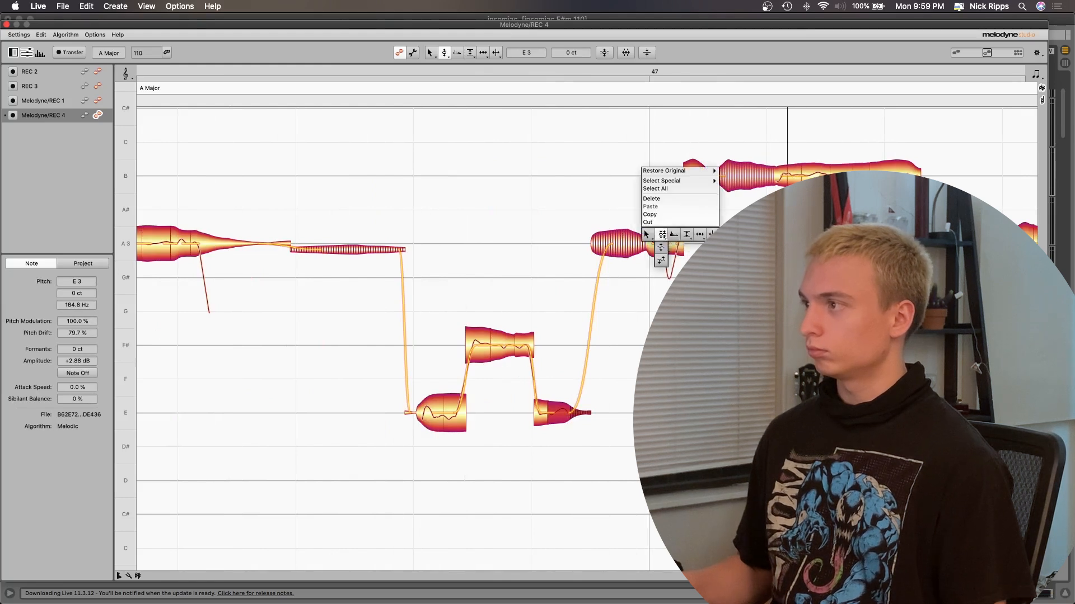
{"action": "left_click", "coordinate": [663, 240]}
{"action": "right_click", "coordinate": [663, 244]}
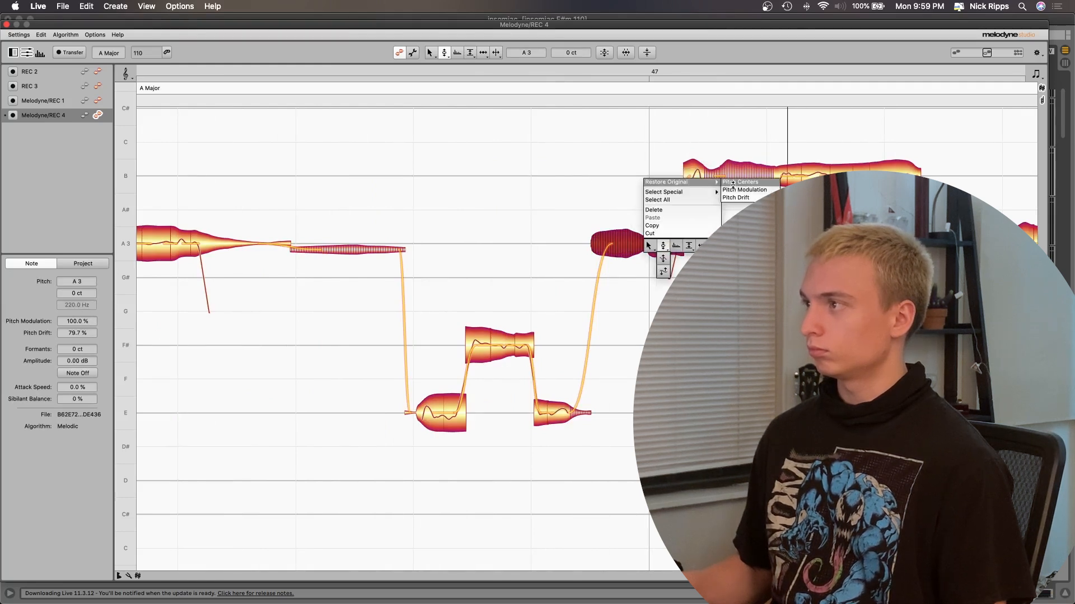
{"action": "left_click", "coordinate": [725, 192]}
{"action": "key", "text": "Up"}
{"action": "key", "text": "Down"}
{"action": "left_click", "coordinate": [672, 244]}
{"action": "right_click", "coordinate": [655, 199]}
{"action": "key", "text": "Escape"}
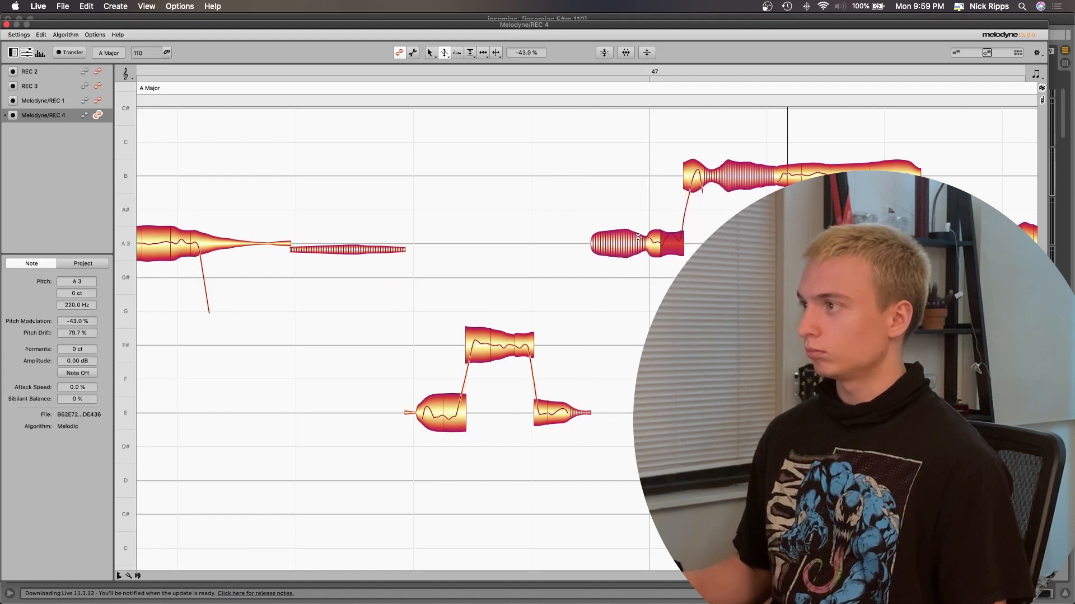
{"action": "left_click", "coordinate": [508, 204]}
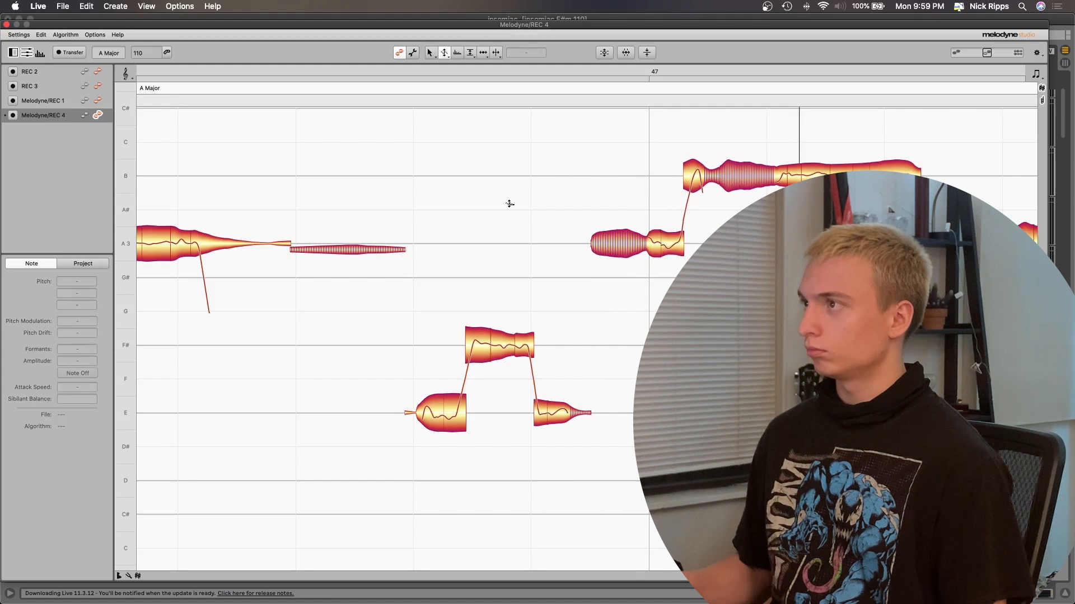
Step: Try raising the A3 note's last segment just after bar 47 to B3
{"action": "right_click", "coordinate": [673, 264]}
{"action": "left_click", "coordinate": [673, 253]}
{"action": "left_click", "coordinate": [656, 242]}
{"action": "left_click_drag", "start_coordinate": [679, 246], "coordinate": [674, 210]}
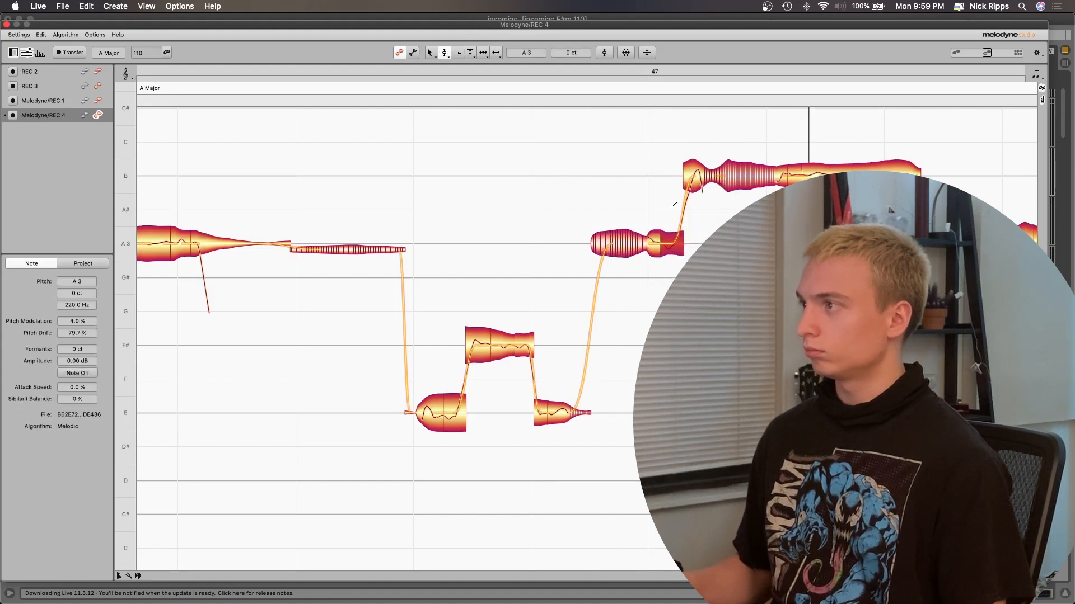
{"action": "key", "text": "Up"}
{"action": "key", "text": "Up"}
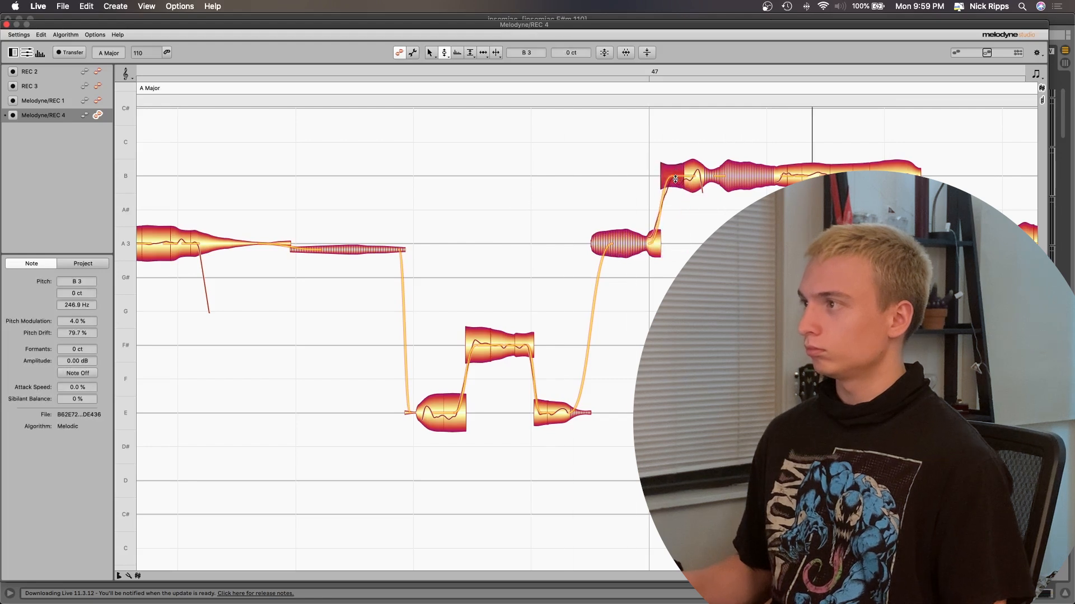
{"action": "left_click", "coordinate": [507, 189]}
{"action": "key", "text": "super+z"}
{"action": "key", "text": "super+z"}
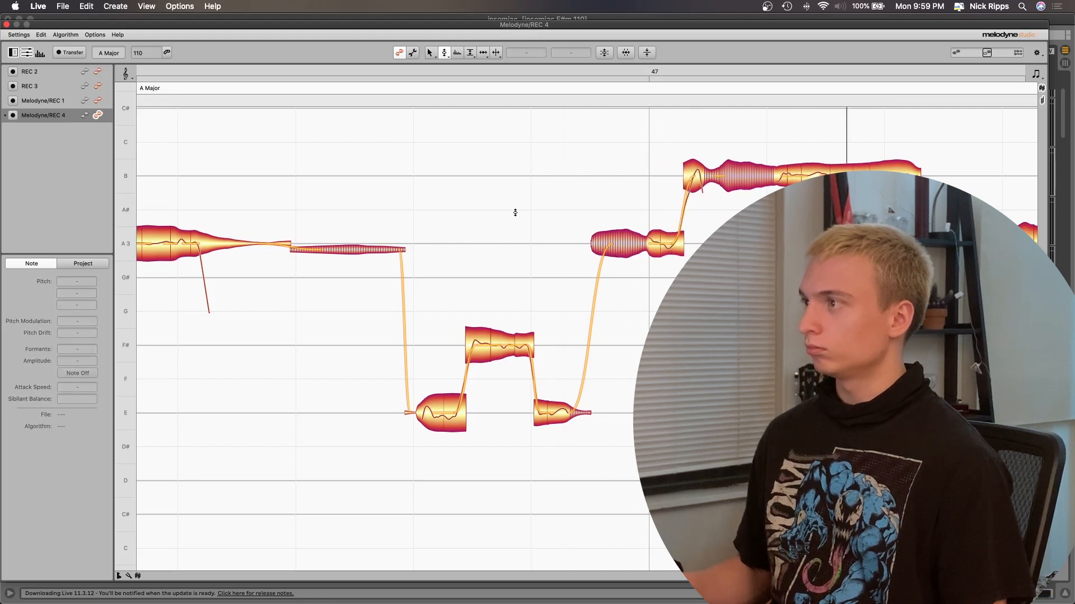
Step: Try retiming the A3 segments and the first B3 segments around bar 47 as a group
{"action": "scroll", "coordinate": [513, 212], "scroll_direction": "right", "scroll_amount": 6}
{"action": "right_click", "coordinate": [514, 212]}
{"action": "left_click", "coordinate": [547, 211]}
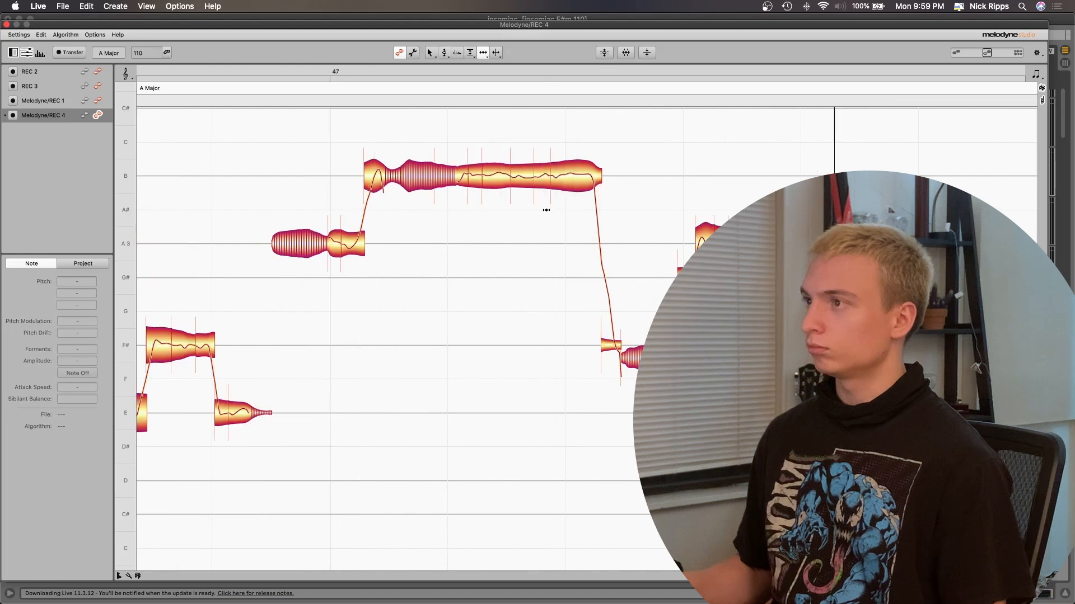
{"action": "left_click_drag", "start_coordinate": [324, 181], "coordinate": [503, 310]}
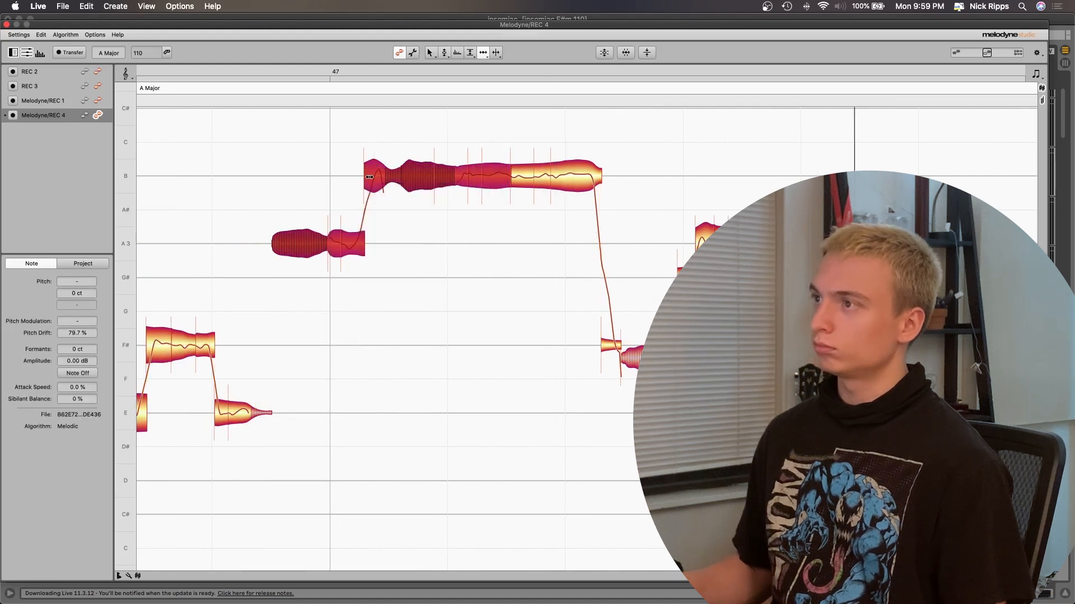
{"action": "scroll", "coordinate": [233, 184], "scroll_direction": "left", "scroll_amount": 6}
{"action": "key", "text": "space"}
{"action": "key", "text": "super+z"}
Step: Try moving the boundary between the F#3 and E3 notes before bar 47 slightly later and replay them
{"action": "left_click_drag", "start_coordinate": [545, 331], "coordinate": [626, 220]}
{"action": "left_click_drag", "start_coordinate": [621, 299], "coordinate": [444, 461]}
{"action": "right_click", "coordinate": [525, 241]}
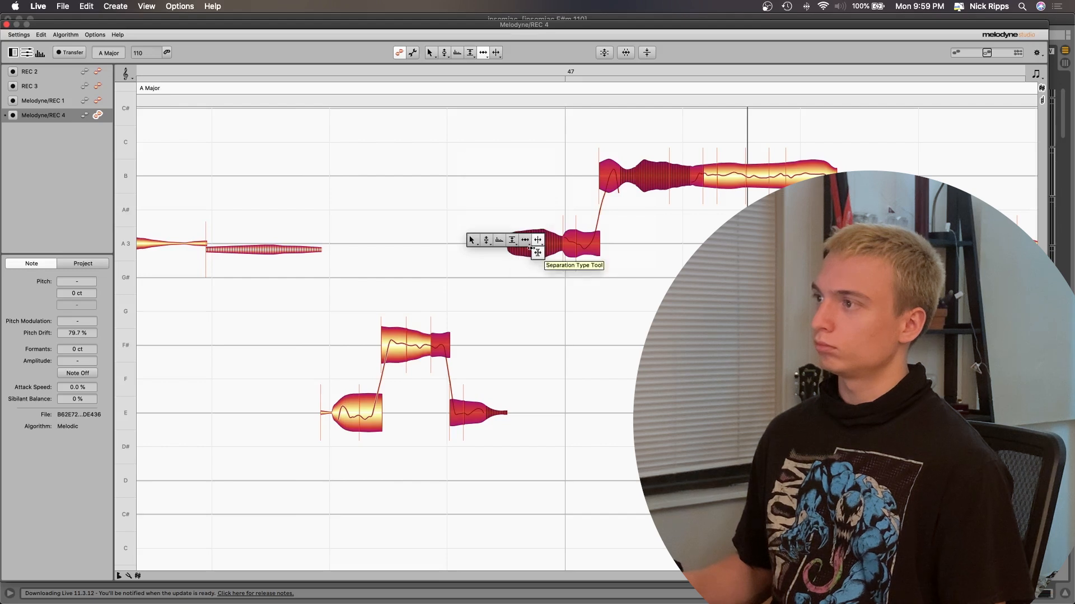
{"action": "mouse_move", "coordinate": [503, 187]}
{"action": "left_click", "coordinate": [564, 177]}
{"action": "left_click", "coordinate": [414, 191]}
{"action": "key", "text": "super+z"}
{"action": "key", "text": "space"}
Step: Try moving the change from A3 to B3 just after bar 47 slightly later and replay it
{"action": "left_click", "coordinate": [639, 281]}
{"action": "left_click_drag", "start_coordinate": [577, 245], "coordinate": [585, 246]}
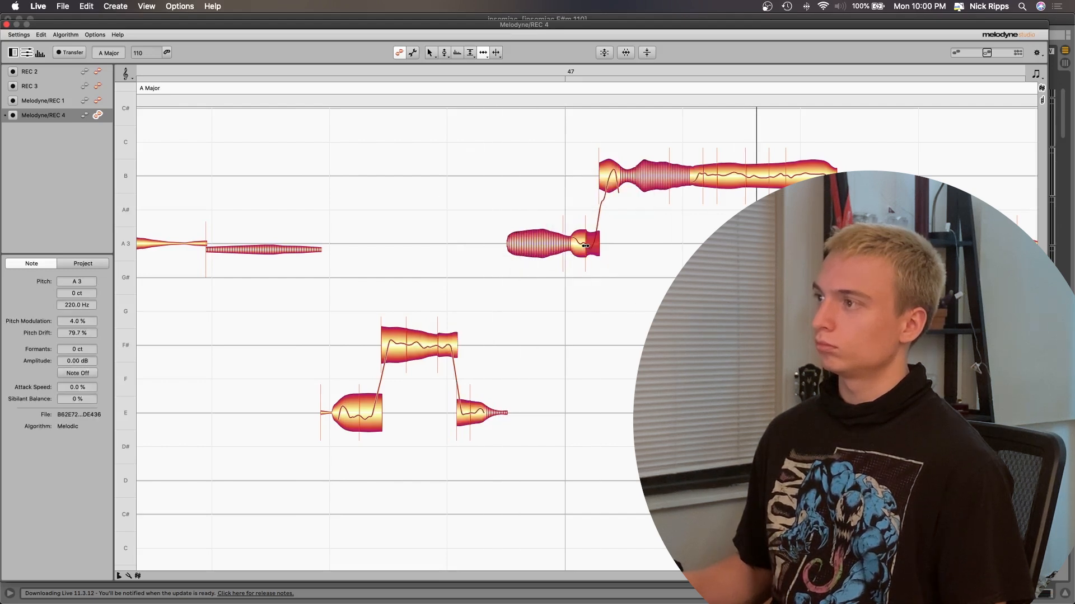
{"action": "left_click", "coordinate": [396, 119]}
{"action": "key", "text": "space"}
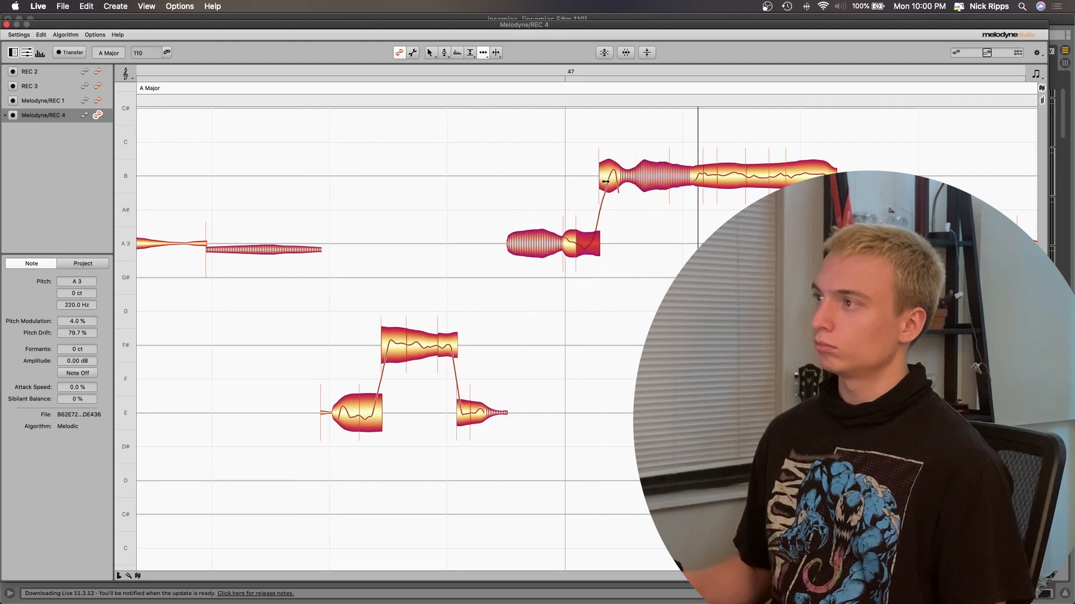
{"action": "left_click_drag", "start_coordinate": [606, 182], "coordinate": [617, 177]}
{"action": "left_click", "coordinate": [582, 244]}
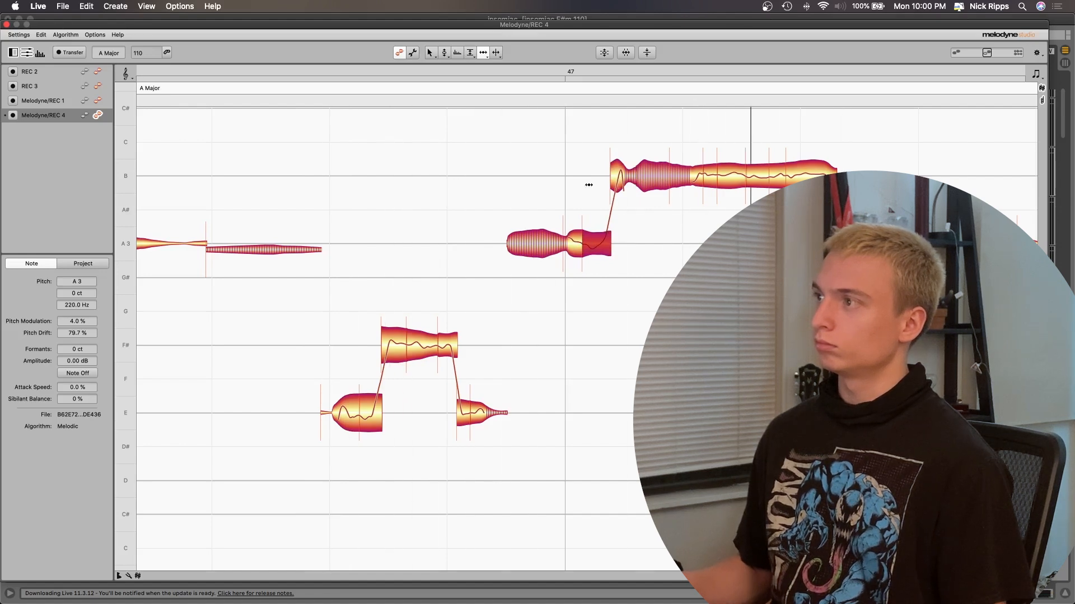
{"action": "left_click_drag", "start_coordinate": [668, 178], "coordinate": [676, 177]}
{"action": "left_click", "coordinate": [517, 162]}
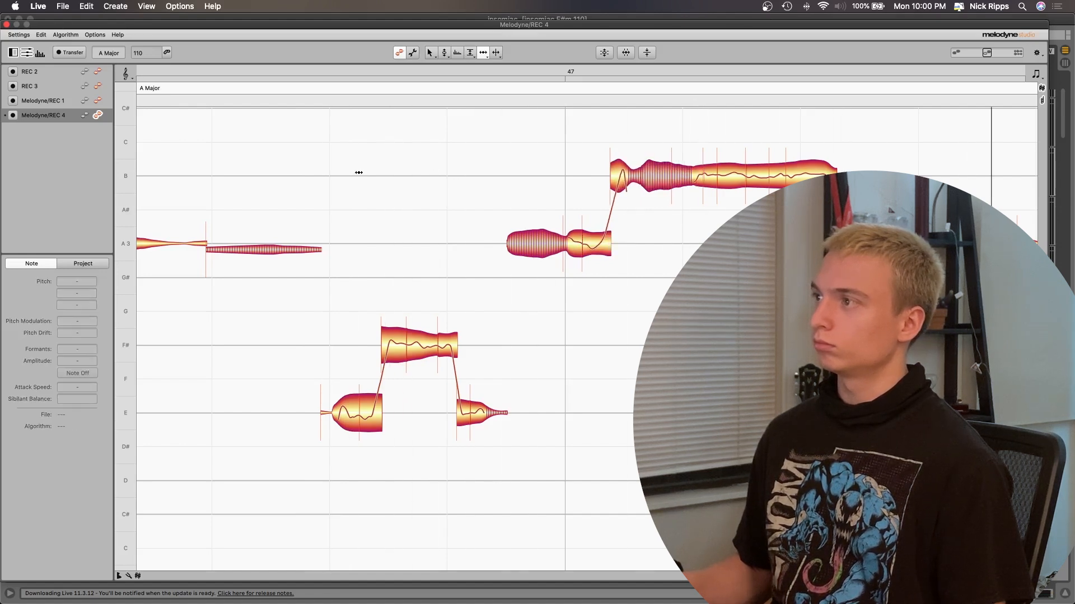
Step: Undo the recent timing changes to the notes around bar 47 and replay the line
{"action": "key", "text": "super+z"}
{"action": "key", "text": "super+z"}
{"action": "key", "text": "super+z"}
{"action": "key", "text": "super+z"}
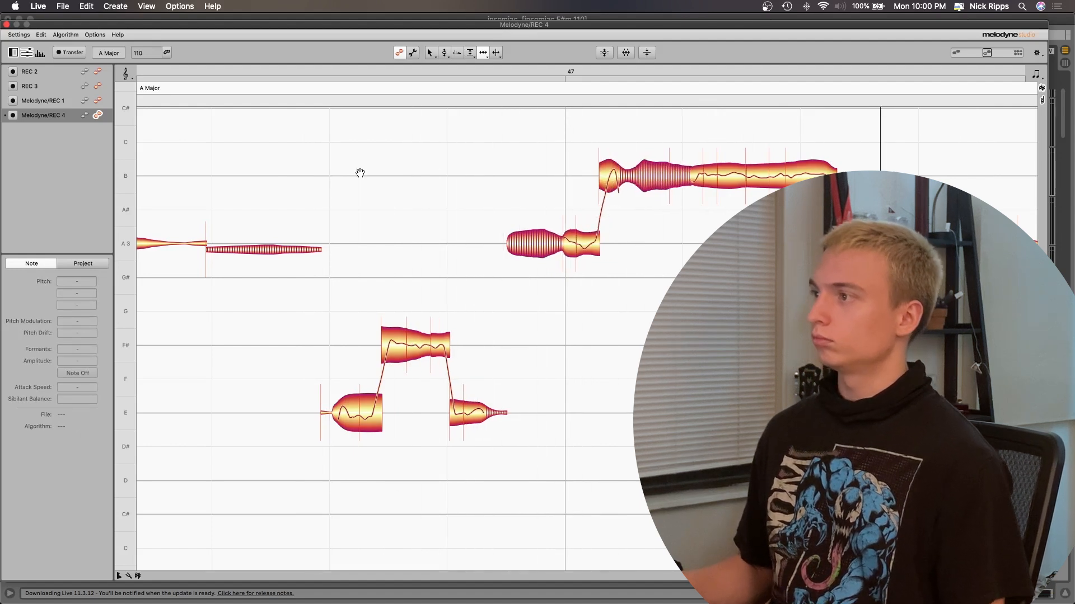
{"action": "key", "text": "space"}
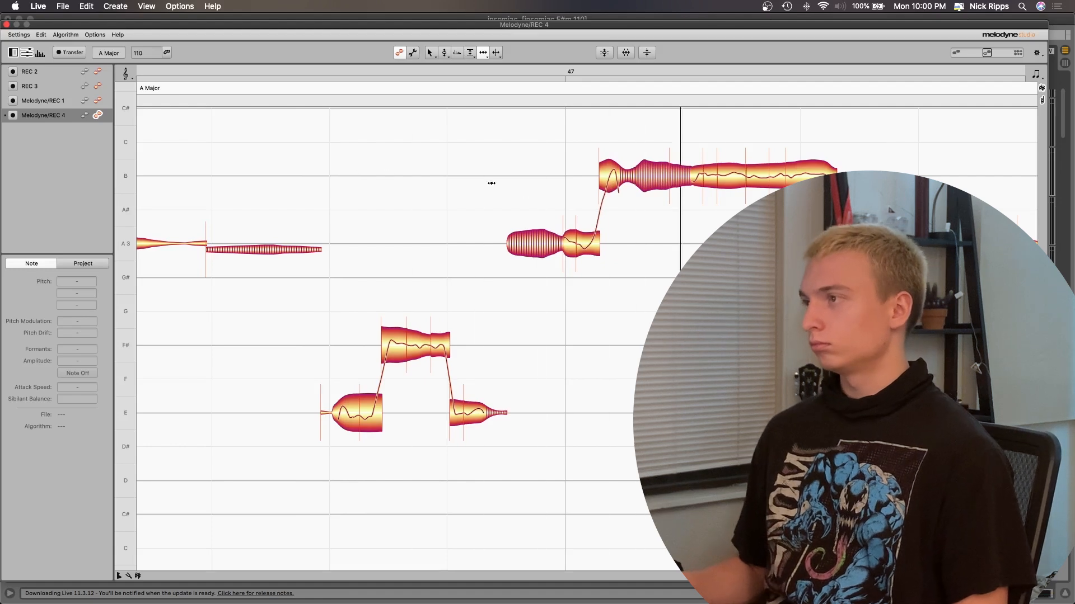
Step: Try retiming the F#3, E3 and A3 notes around bar 47 together as one selection
{"action": "left_click", "coordinate": [518, 245]}
{"action": "right_click", "coordinate": [518, 244]}
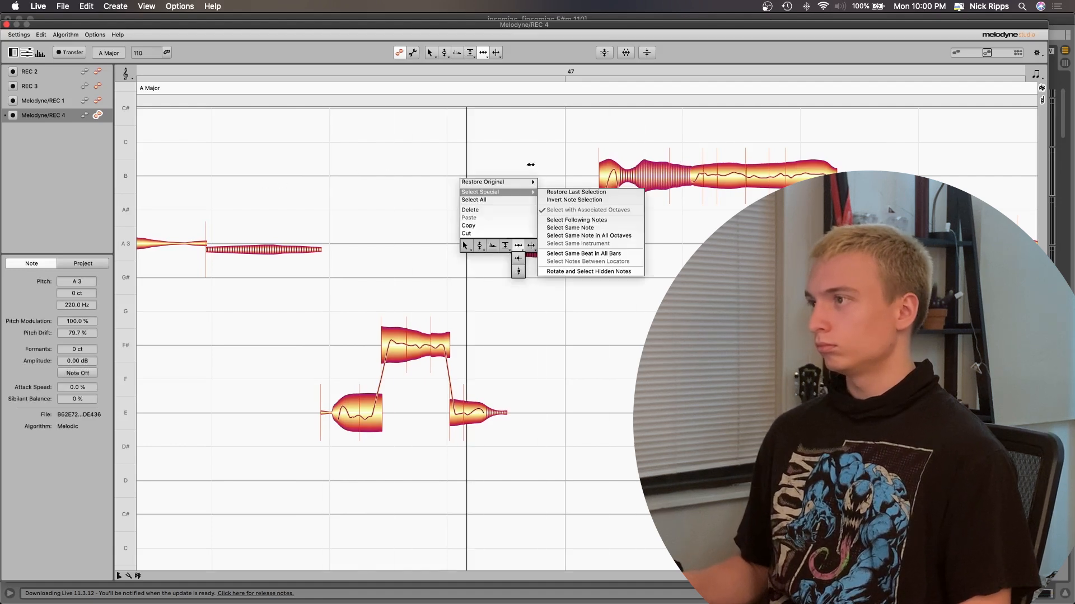
{"action": "left_click", "coordinate": [546, 180]}
{"action": "left_click_drag", "start_coordinate": [387, 208], "coordinate": [655, 456]}
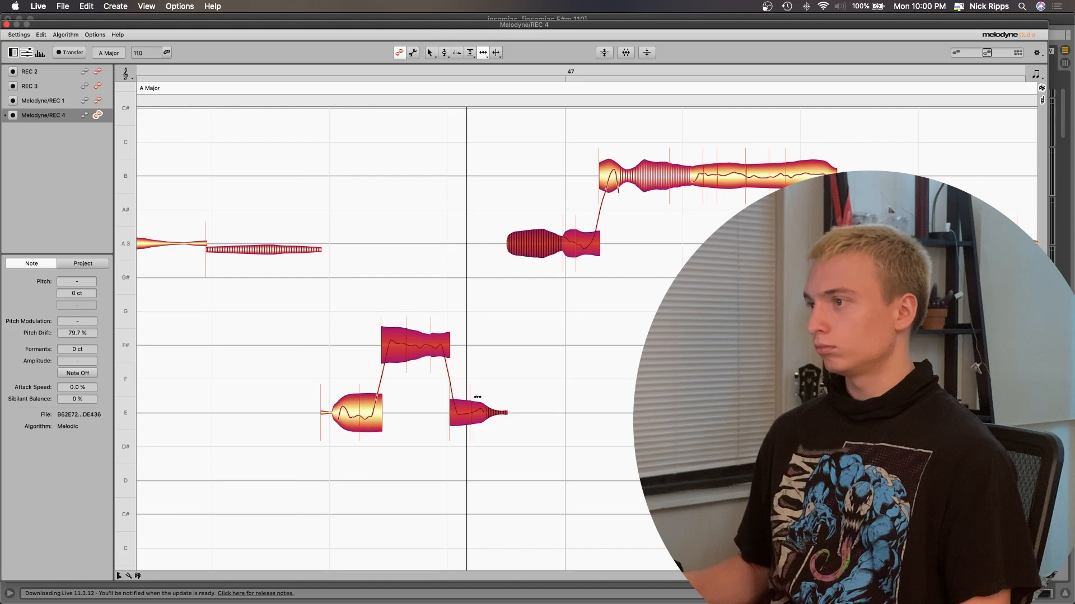
{"action": "right_click", "coordinate": [459, 407]}
{"action": "left_click", "coordinate": [488, 343]}
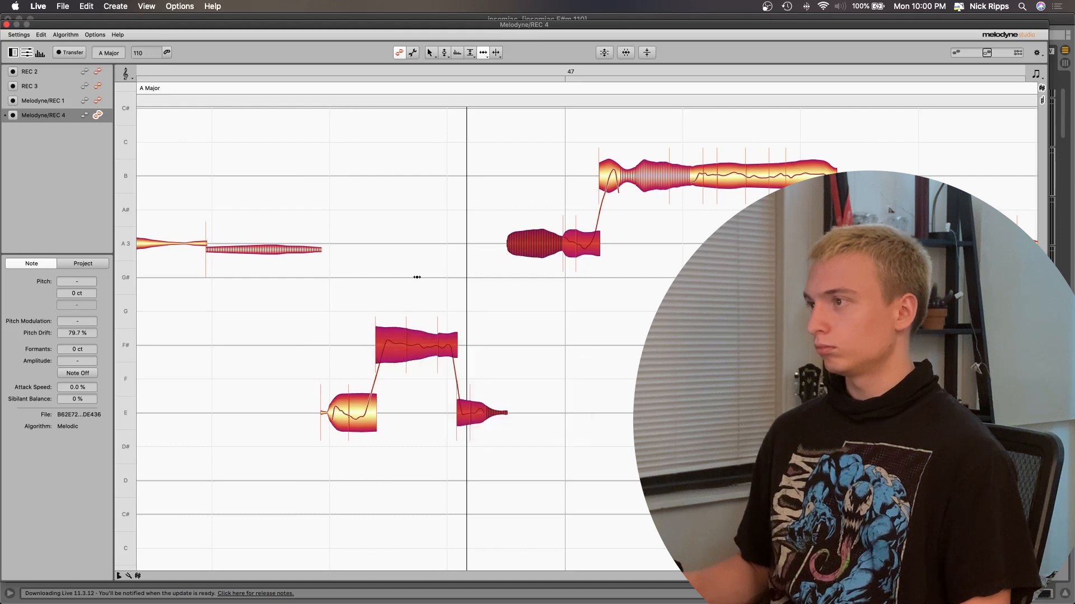
{"action": "key", "text": "super+z"}
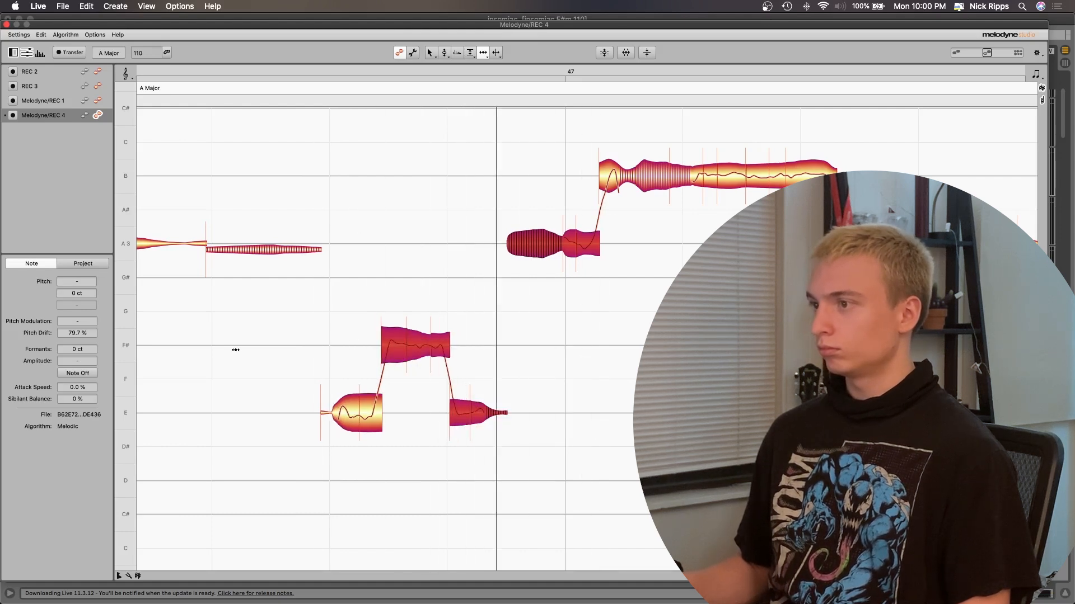
Step: Play back the vocal line from bar 47 into bar 48 to check its timing and melody
{"action": "key", "text": "space"}
{"action": "key", "text": "space"}
{"action": "scroll", "coordinate": [593, 397], "scroll_direction": "right", "scroll_amount": 15}
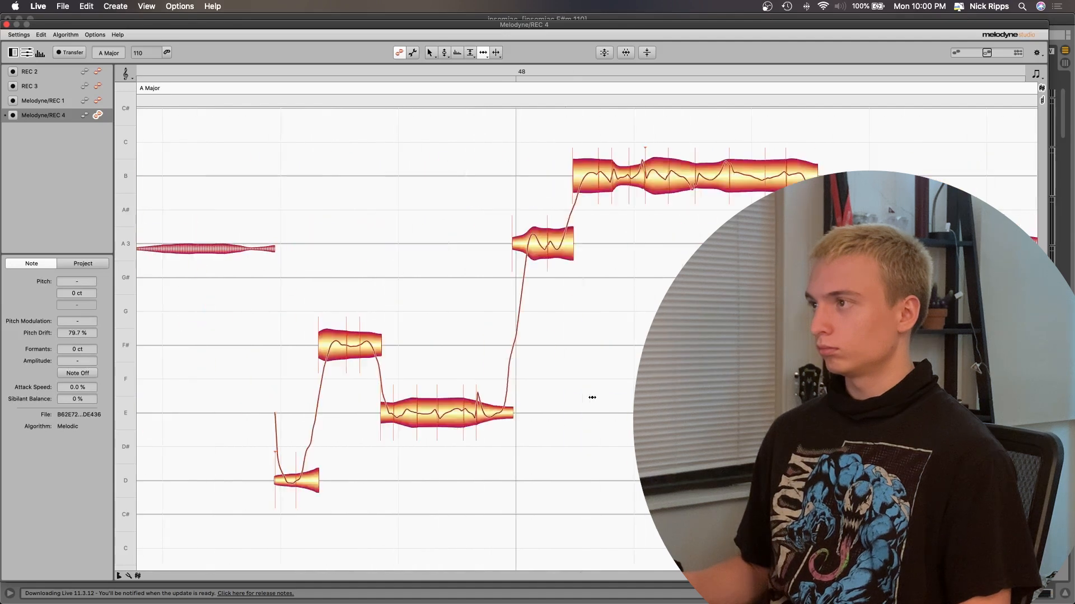
{"action": "key", "text": "space"}
{"action": "scroll", "coordinate": [593, 398], "scroll_direction": "left", "scroll_amount": 6}
{"action": "scroll", "coordinate": [592, 398], "scroll_direction": "left", "scroll_amount": 1}
{"action": "key", "text": "space"}
{"action": "scroll", "coordinate": [389, 354], "scroll_direction": "down", "scroll_amount": 2}
{"action": "scroll", "coordinate": [388, 354], "scroll_direction": "down", "scroll_amount": 1}
{"action": "scroll", "coordinate": [279, 301], "scroll_direction": "left", "scroll_amount": 7}
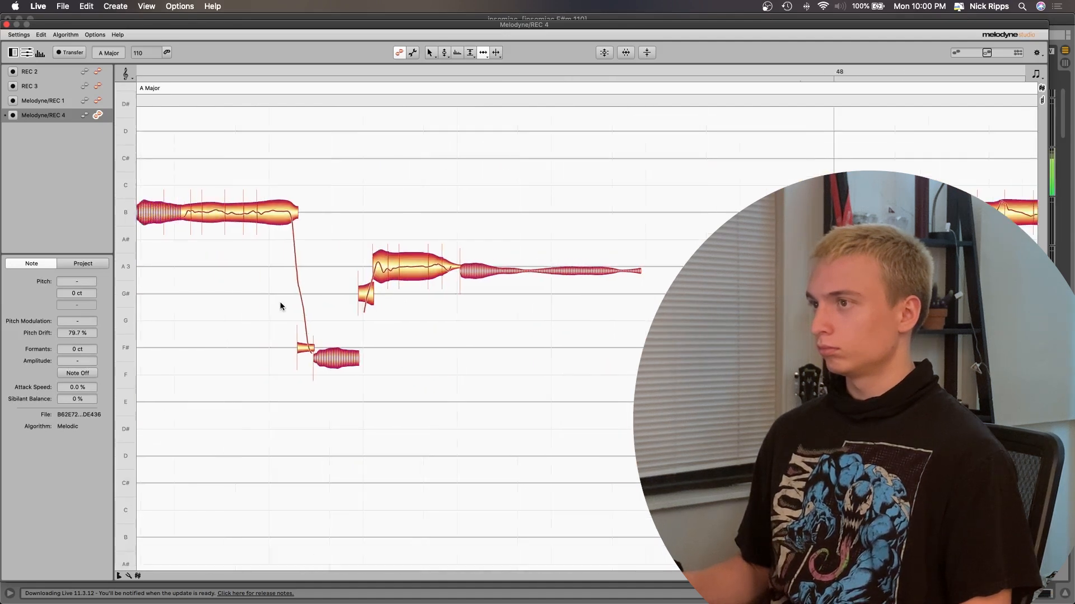
{"action": "scroll", "coordinate": [502, 279], "scroll_direction": "down", "scroll_amount": 2}
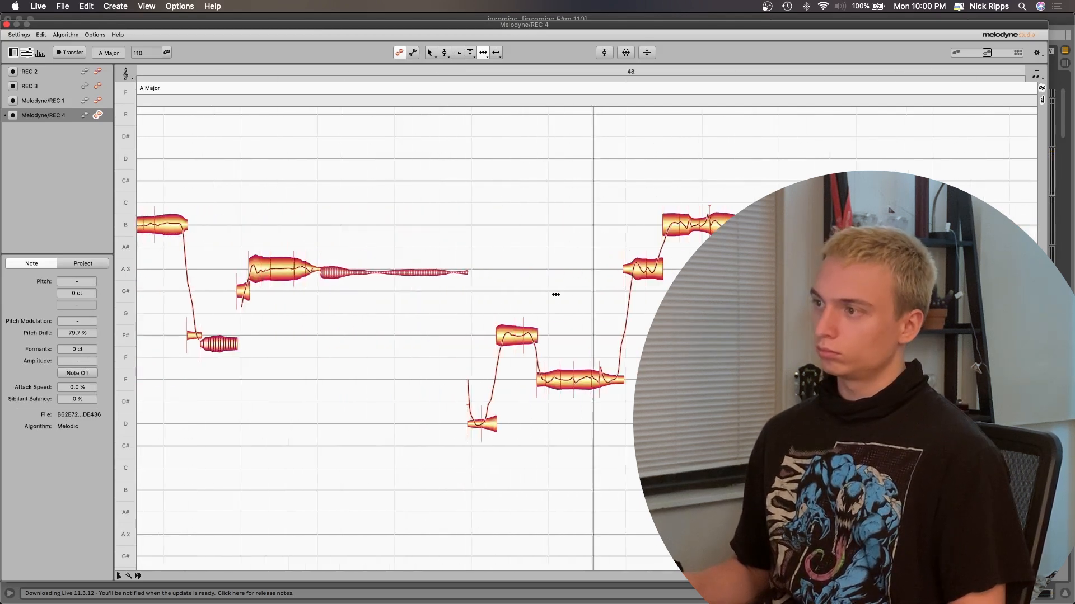
Step: Smooth the pitch transitions within the E3 note before bar 48 and into the following A3 note, and replay them
{"action": "scroll", "coordinate": [514, 299], "scroll_direction": "up", "scroll_amount": 2}
{"action": "right_click", "coordinate": [517, 295]}
{"action": "left_click", "coordinate": [517, 307]}
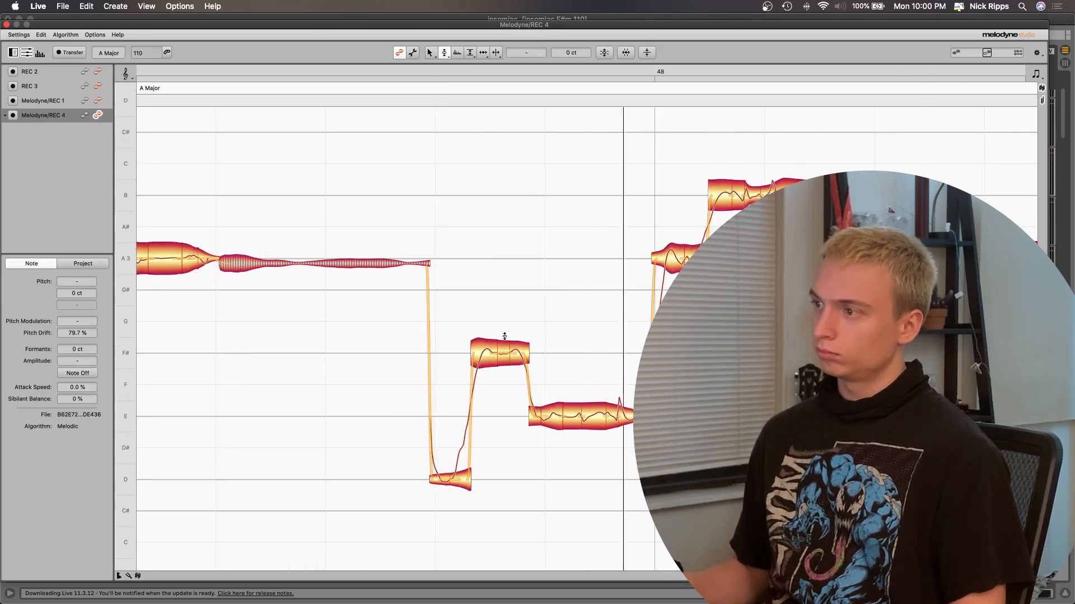
{"action": "left_click", "coordinate": [576, 408]}
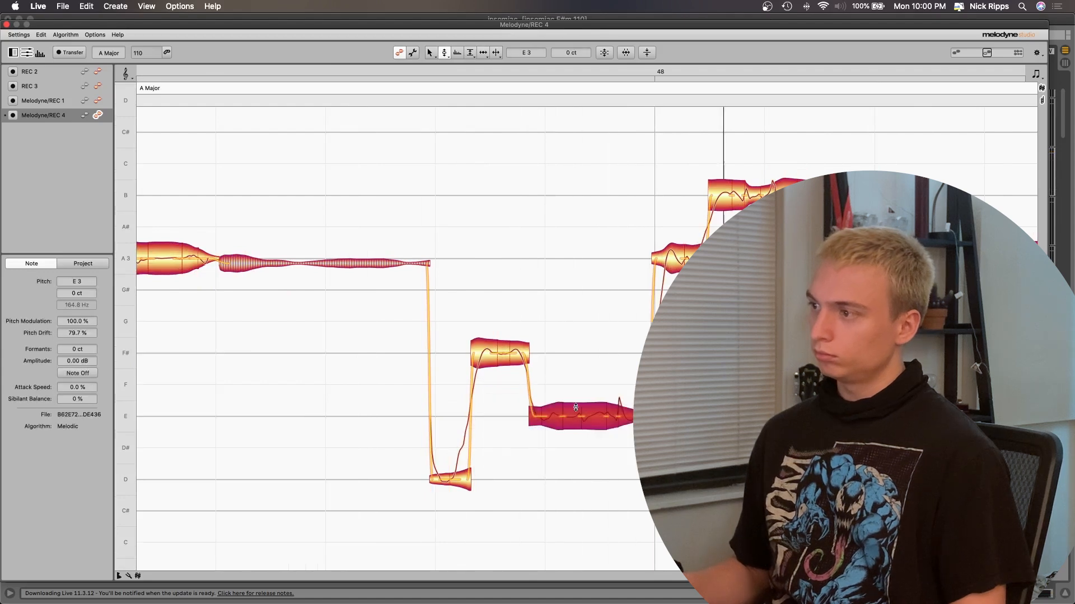
{"action": "left_click", "coordinate": [355, 432]}
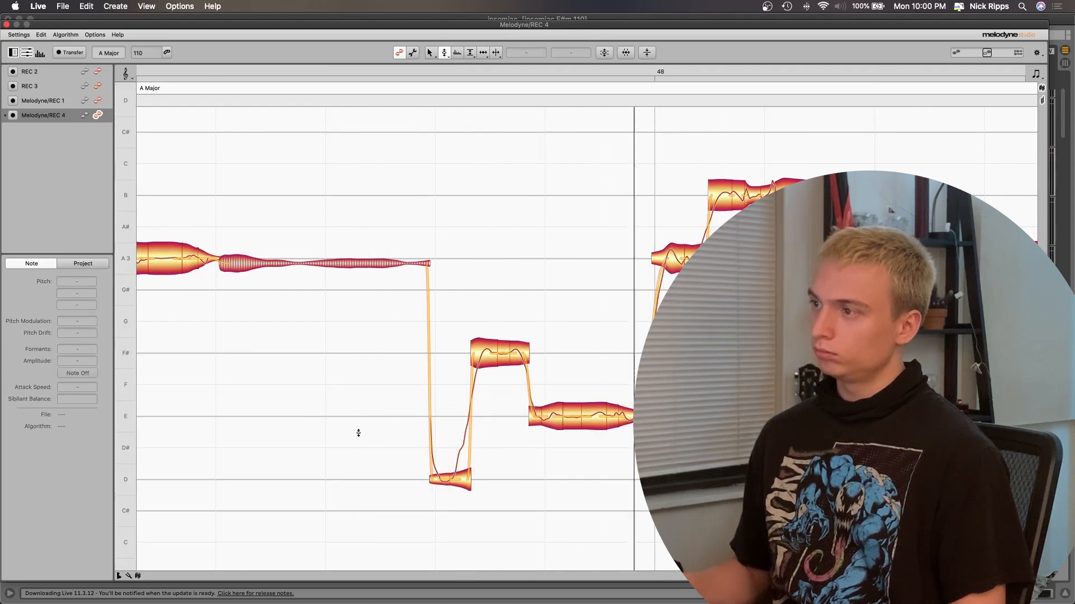
{"action": "key", "text": "space"}
{"action": "scroll", "coordinate": [571, 446], "scroll_direction": "right", "scroll_amount": 5}
{"action": "key", "text": "space"}
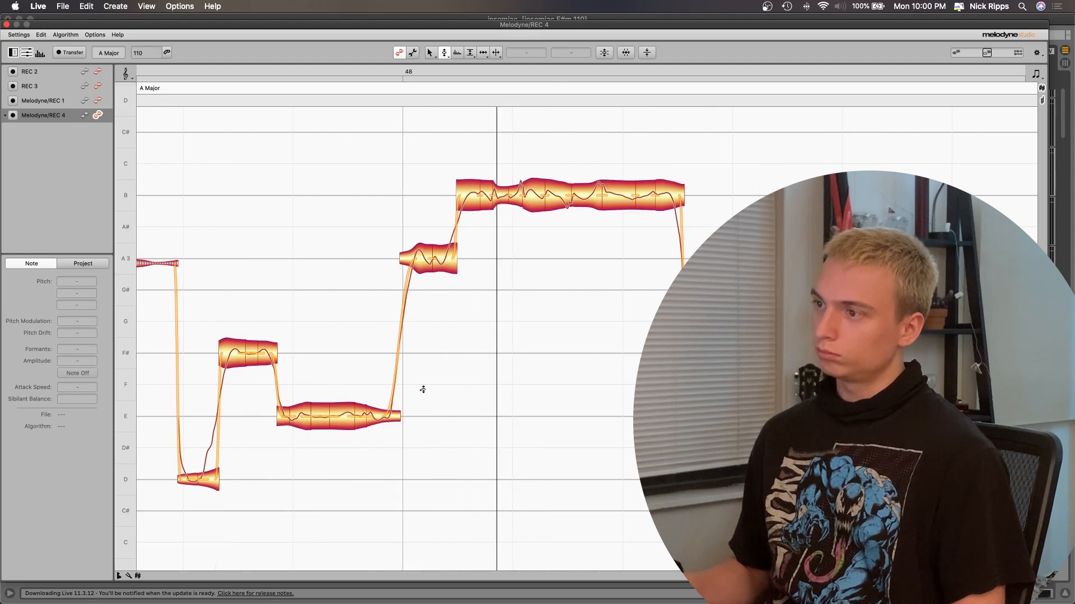
Step: Restore the original pitch centers of all segments of the E3 note before bar 48
{"action": "left_click", "coordinate": [358, 417]}
{"action": "right_click", "coordinate": [285, 452]}
{"action": "mouse_move", "coordinate": [313, 389]}
{"action": "left_click", "coordinate": [356, 389]}
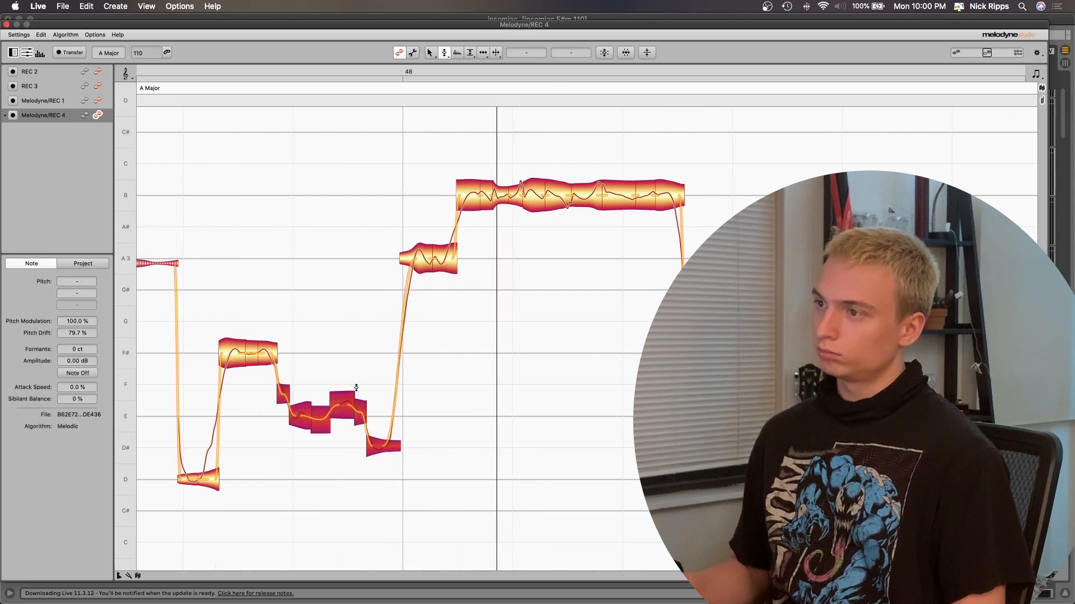
Step: Undo the pitch center restore and move the last segment of the E3 note before bar 48 to D3 at 0 cents
{"action": "left_click", "coordinate": [426, 422]}
{"action": "key", "text": "super+z"}
{"action": "left_click", "coordinate": [389, 411]}
{"action": "left_click_drag", "start_coordinate": [378, 427], "coordinate": [377, 485]}
{"action": "left_click", "coordinate": [257, 475]}
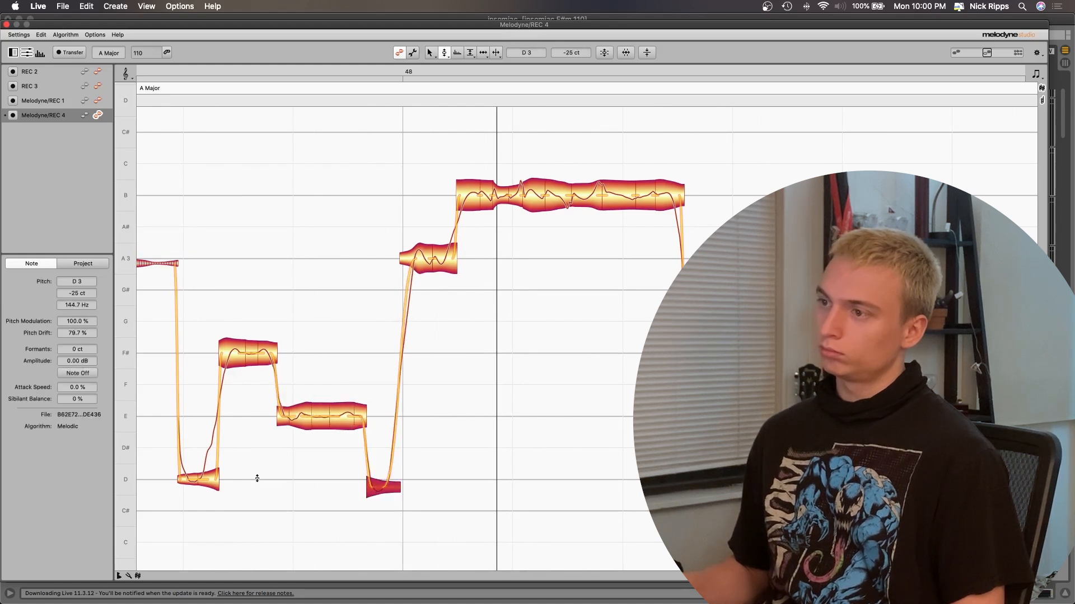
{"action": "left_click", "coordinate": [380, 482]}
{"action": "double_click", "coordinate": [381, 482]}
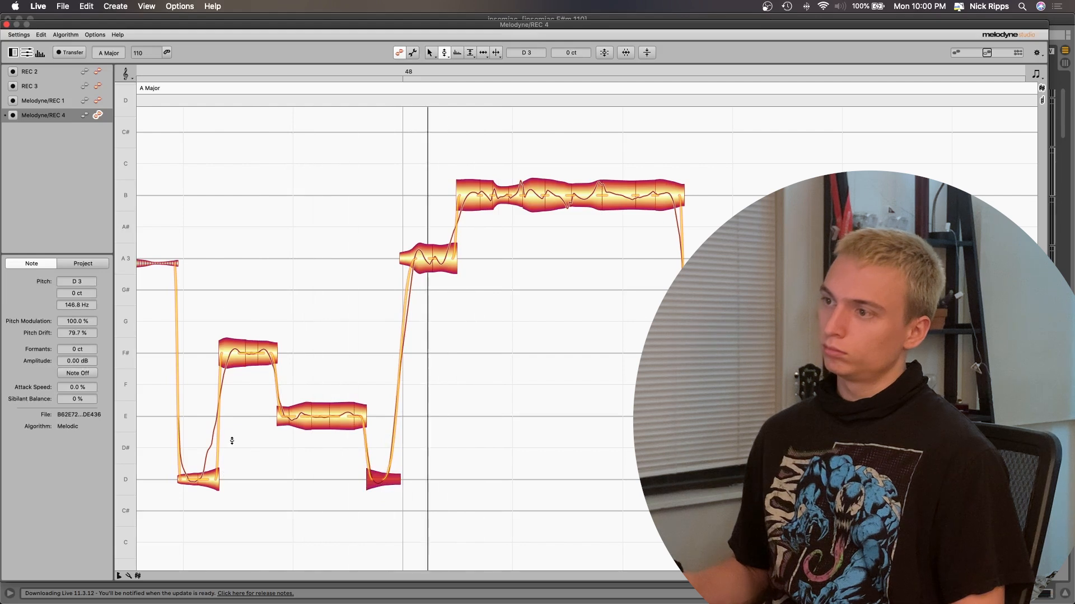
Step: Snap all segments of the A3 and B3 notes after bar 48 to their pitch centers and replay them
{"action": "left_click", "coordinate": [413, 166]}
{"action": "left_click", "coordinate": [421, 254]}
{"action": "left_click_drag", "start_coordinate": [420, 154], "coordinate": [667, 257]}
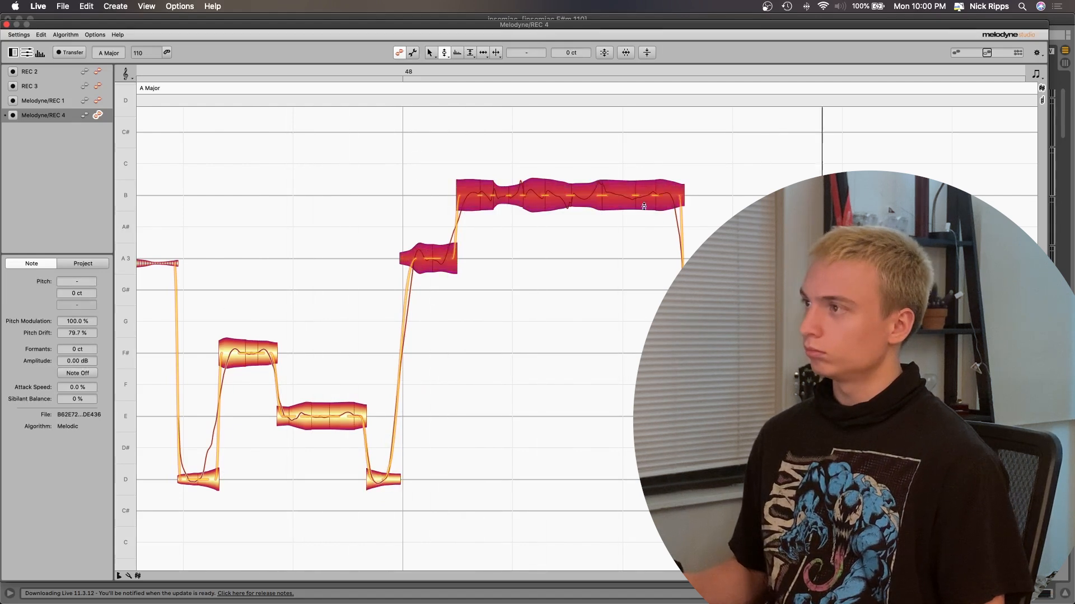
{"action": "double_click", "coordinate": [630, 195]}
{"action": "key", "text": "space"}
{"action": "key", "text": "space"}
{"action": "key", "text": "space"}
{"action": "left_click", "coordinate": [321, 204]}
{"action": "left_click", "coordinate": [448, 258]}
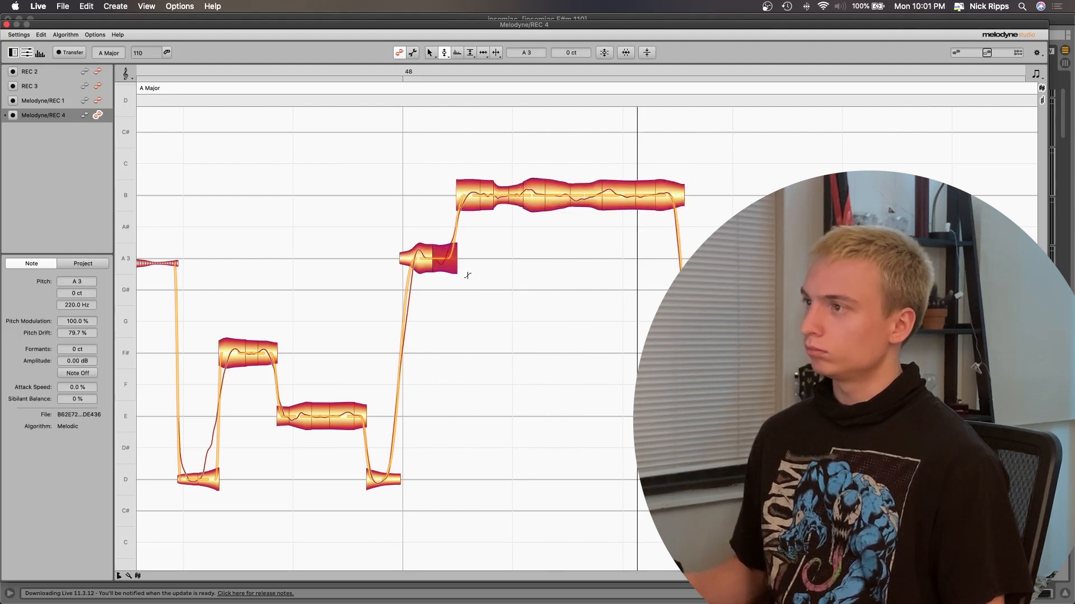
Step: Try moving the sustained A3 note in bar 48 down to G#3, and undo the move
{"action": "key", "text": "space"}
{"action": "scroll", "coordinate": [506, 278], "scroll_direction": "right", "scroll_amount": 6}
{"action": "key", "text": "space"}
{"action": "left_click_drag", "start_coordinate": [516, 223], "coordinate": [613, 246]}
{"action": "double_click", "coordinate": [355, 286]}
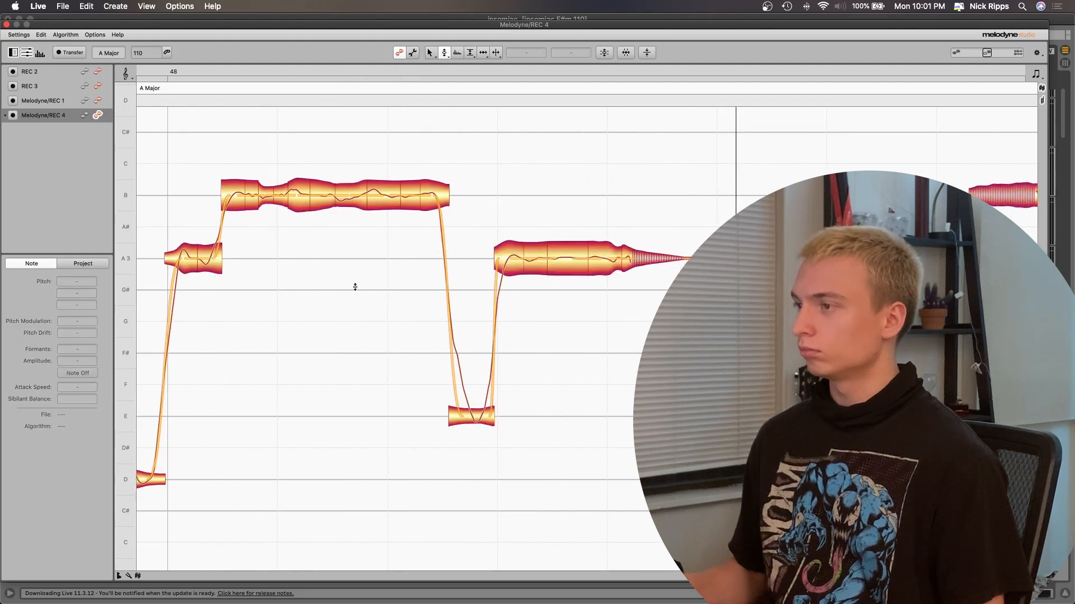
{"action": "left_click_drag", "start_coordinate": [508, 267], "coordinate": [508, 297]}
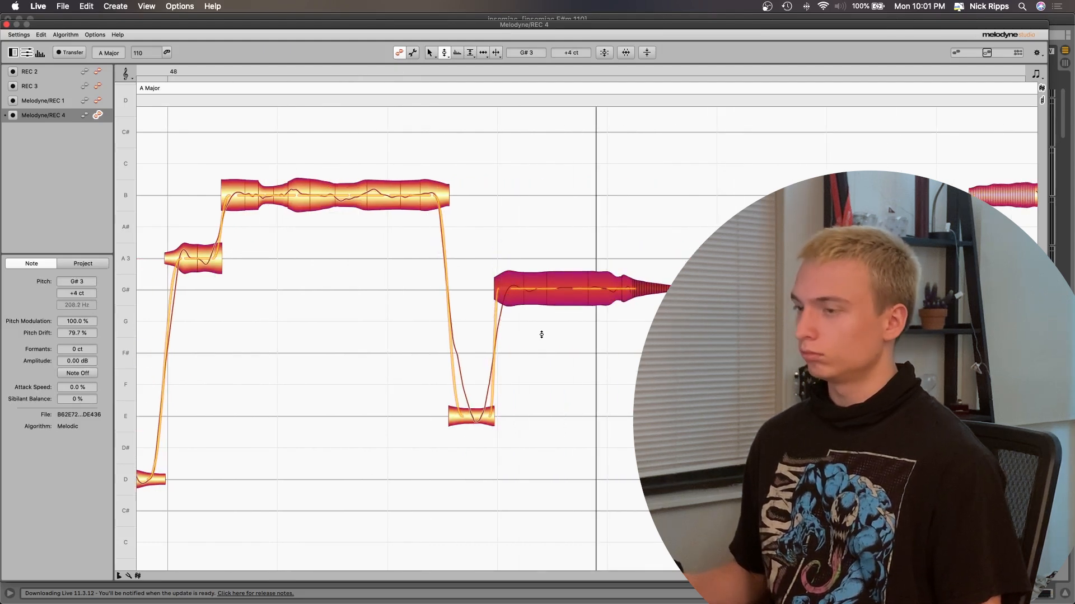
{"action": "key", "text": "super+z"}
{"action": "left_click", "coordinate": [528, 307]}
{"action": "mouse_move", "coordinate": [508, 257]}
{"action": "left_mouse_down"}
{"action": "mouse_move", "coordinate": [508, 287]}
{"action": "mouse_move", "coordinate": [507, 253]}
{"action": "left_mouse_up"}
Step: Raise the short G#3 segment leading into the A3 note in bar 47 to A3
{"action": "double_click", "coordinate": [404, 273]}
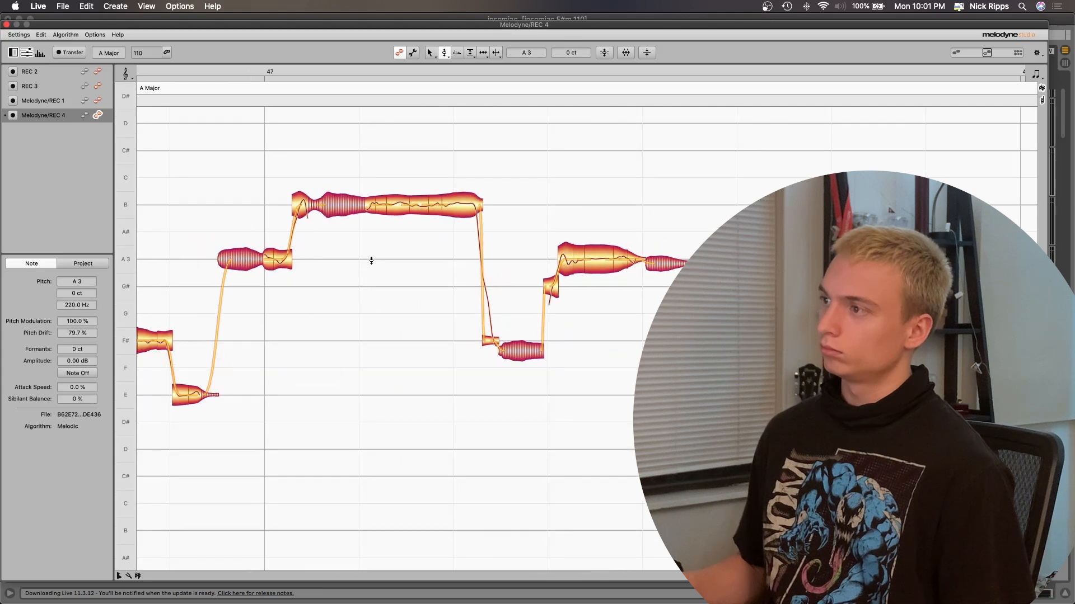
{"action": "left_click_drag", "start_coordinate": [550, 287], "coordinate": [551, 260]}
{"action": "left_click", "coordinate": [384, 307]}
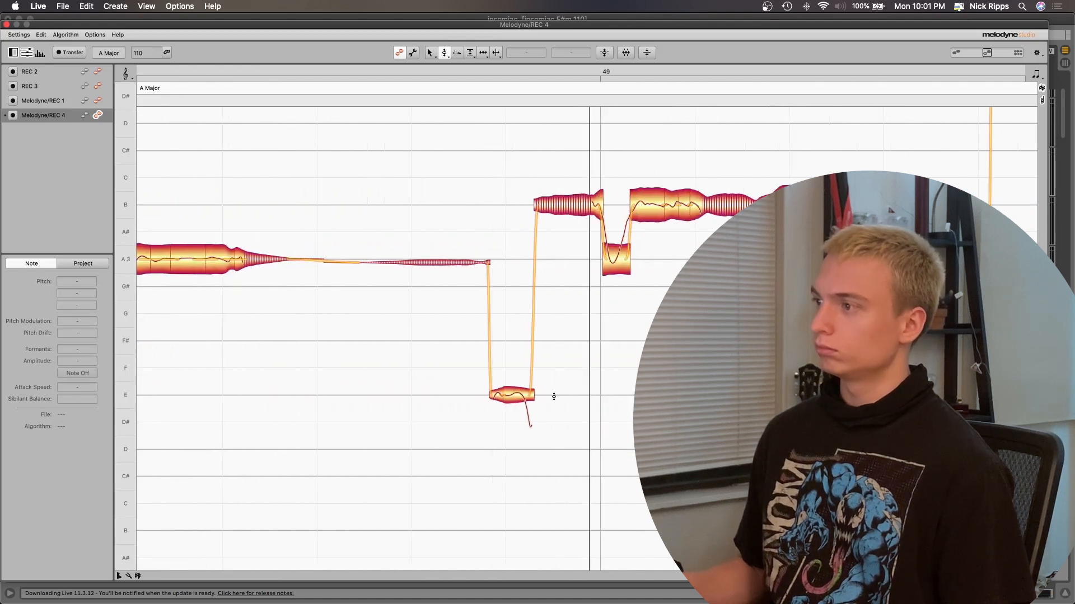
Step: Raise the level of the whole E3 note before bar 49 by 3.36 dB
{"action": "left_click_drag", "start_coordinate": [499, 396], "coordinate": [483, 388]}
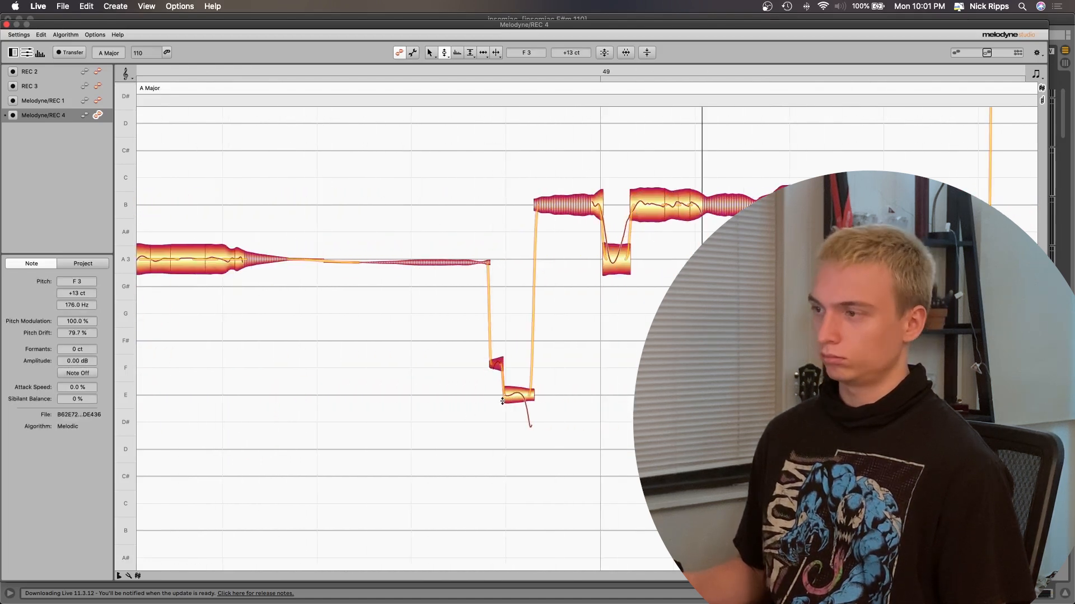
{"action": "right_click", "coordinate": [566, 425]}
{"action": "left_click", "coordinate": [590, 424]}
{"action": "left_click", "coordinate": [504, 406]}
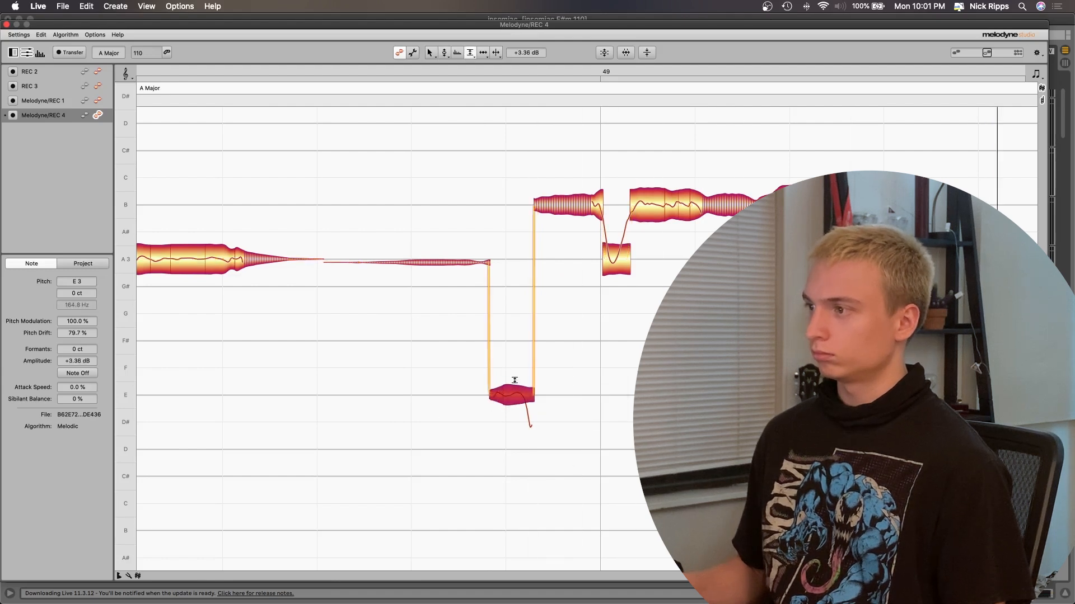
{"action": "right_click", "coordinate": [560, 274]}
{"action": "left_click", "coordinate": [582, 342]}
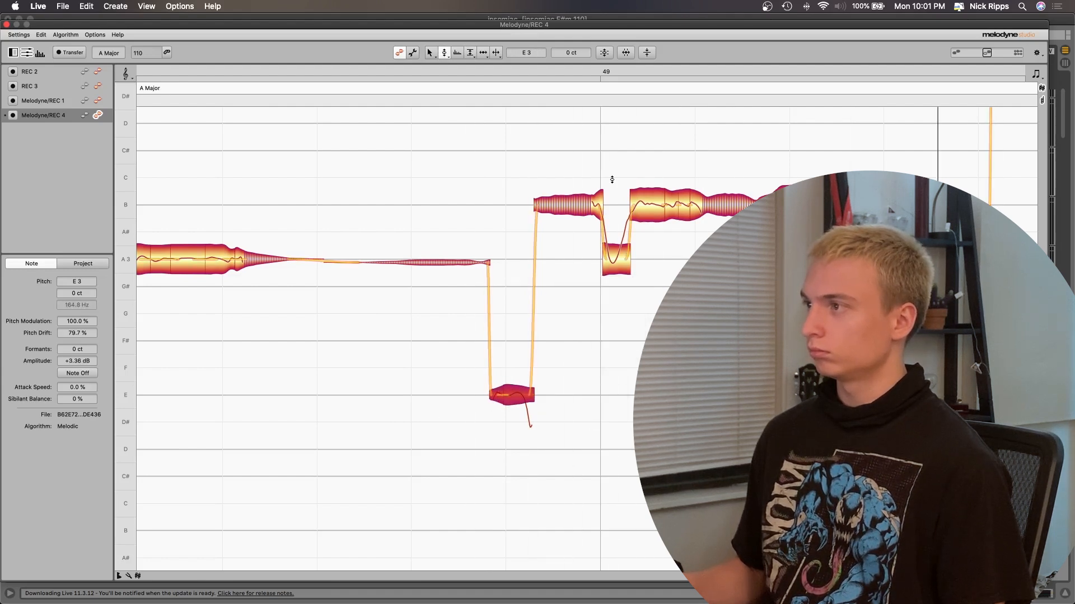
Step: Move the B3 note leading into bar 49 down to A3 and audition its connection to the following A3 segment
{"action": "left_click", "coordinate": [573, 196]}
{"action": "left_click_drag", "start_coordinate": [574, 196], "coordinate": [574, 251]}
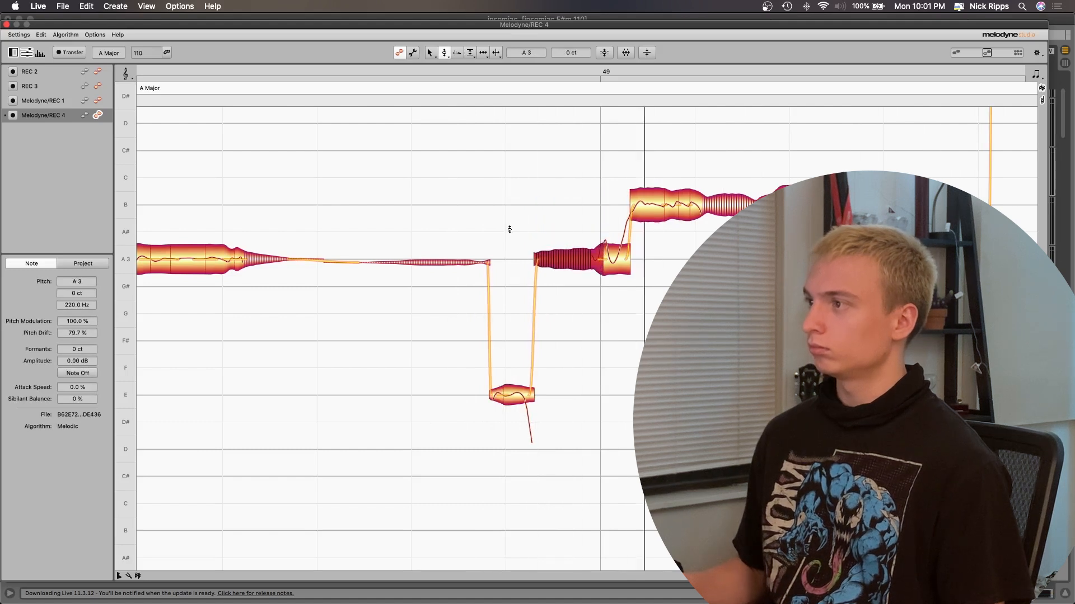
{"action": "left_click", "coordinate": [604, 259]}
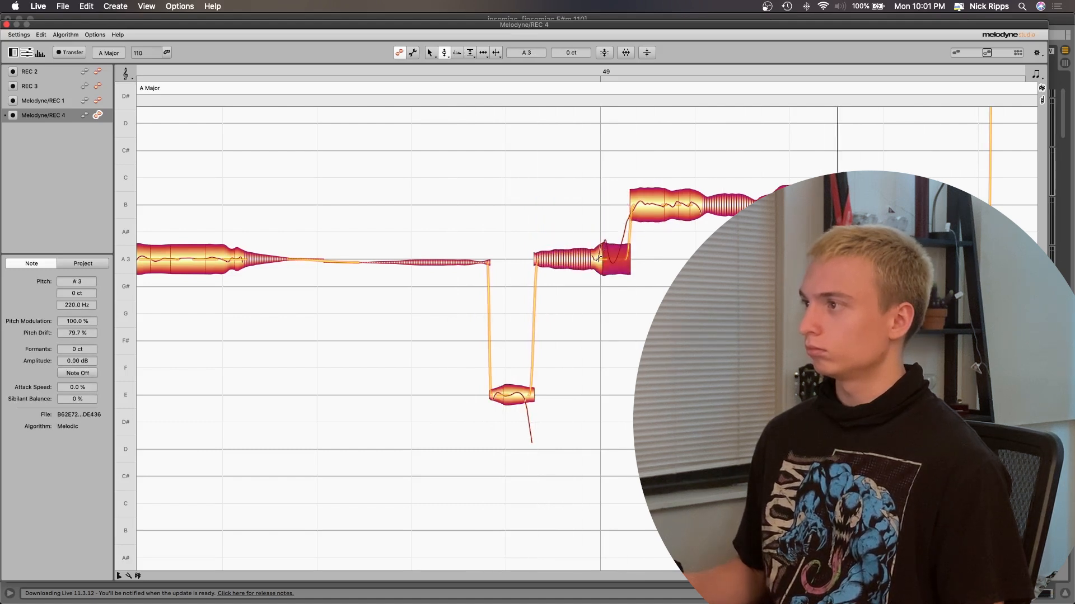
{"action": "left_click", "coordinate": [597, 258]}
Step: Select the segments of the long B3 note in bar 49 and listen to their pitch
{"action": "left_click_drag", "start_coordinate": [674, 149], "coordinate": [621, 210]}
{"action": "left_click_drag", "start_coordinate": [699, 169], "coordinate": [655, 203]}
{"action": "left_click", "coordinate": [571, 177]}
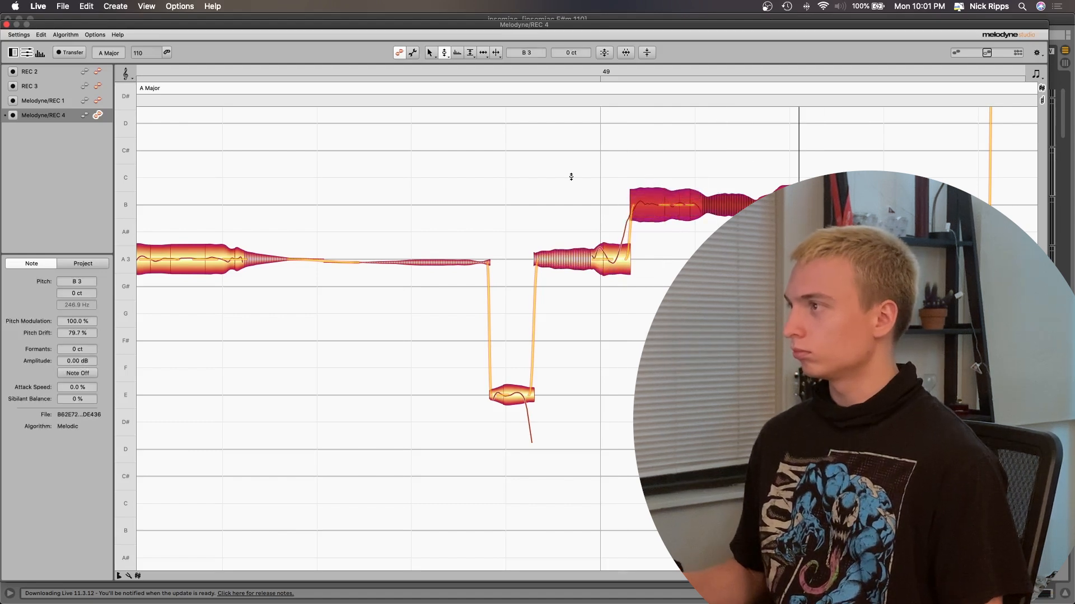
{"action": "scroll", "coordinate": [676, 216], "scroll_direction": "right", "scroll_amount": 5}
{"action": "left_click", "coordinate": [590, 220]}
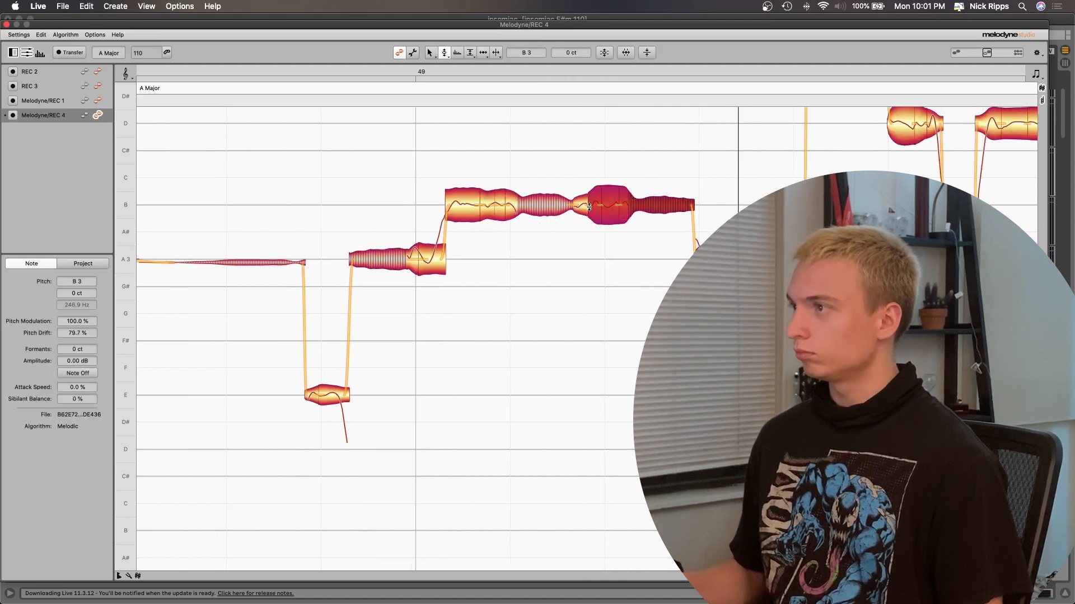
{"action": "left_click", "coordinate": [501, 180]}
{"action": "left_click", "coordinate": [607, 205]}
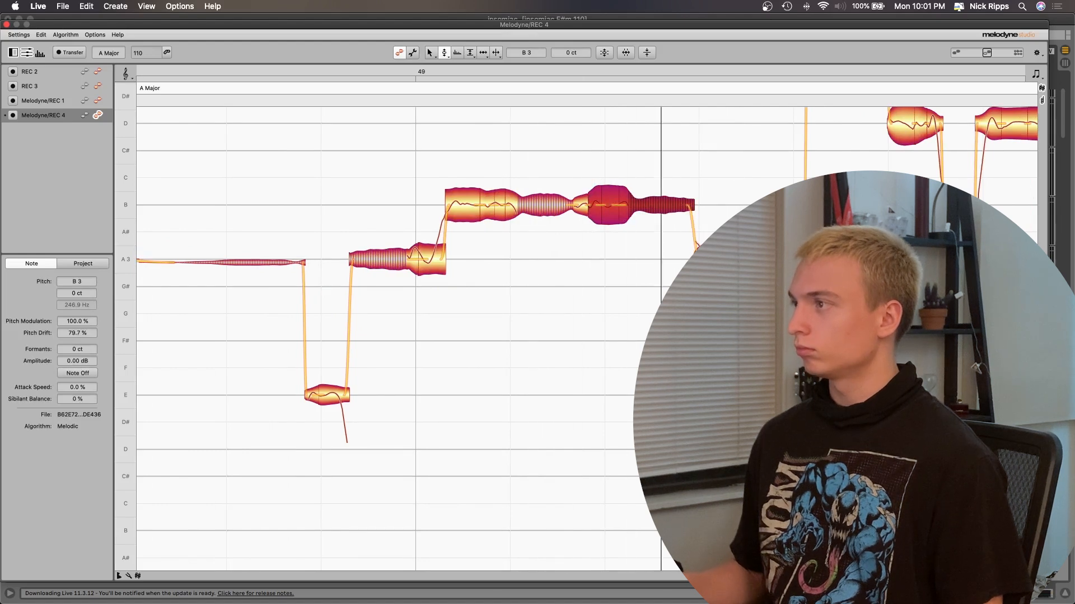
{"action": "key", "text": "space"}
Step: Set the pitch modulation of the first segment of the A3 note in bar 49 to 34%, adjust its second segment, and replay them
{"action": "left_click", "coordinate": [733, 259]}
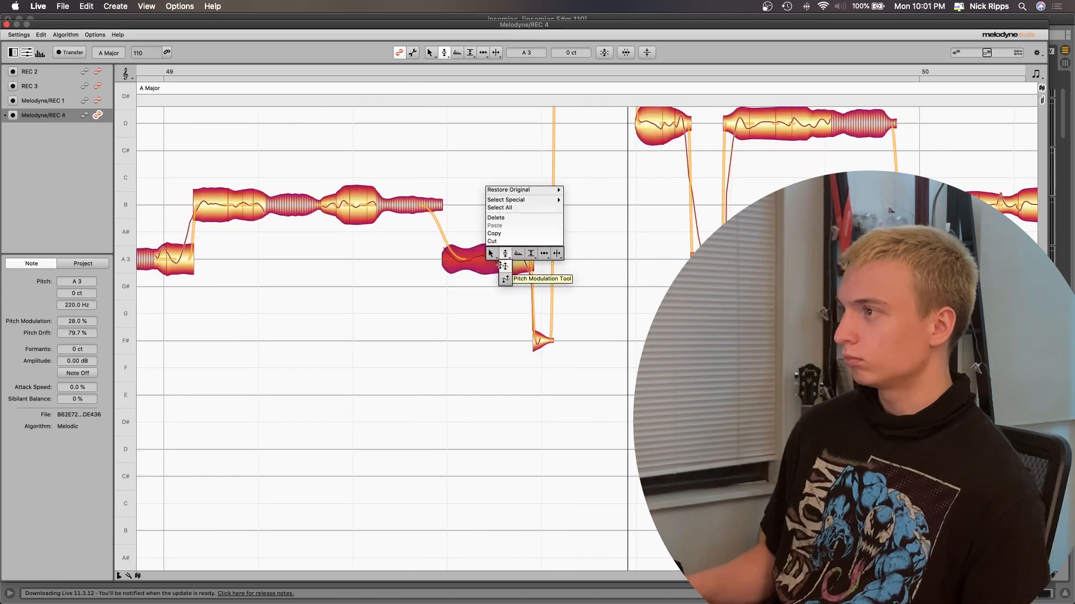
{"action": "left_click", "coordinate": [505, 276]}
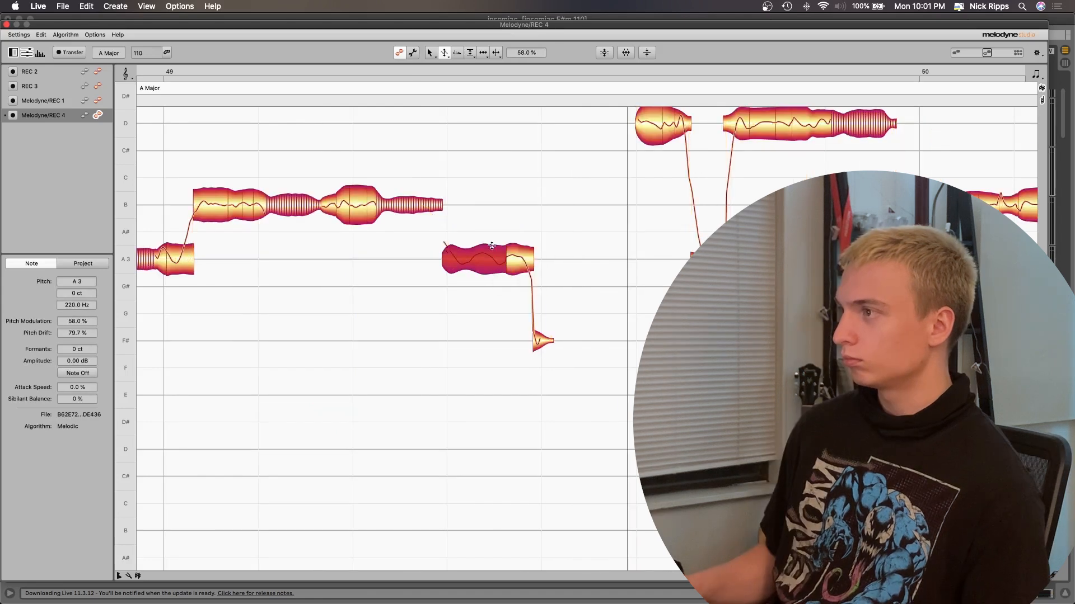
{"action": "left_click_drag", "start_coordinate": [492, 246], "coordinate": [492, 265]}
{"action": "left_click_drag", "start_coordinate": [516, 247], "coordinate": [516, 256]}
{"action": "key", "text": "space"}
{"action": "key", "text": "space"}
{"action": "left_click", "coordinate": [483, 268]}
{"action": "key", "text": "space"}
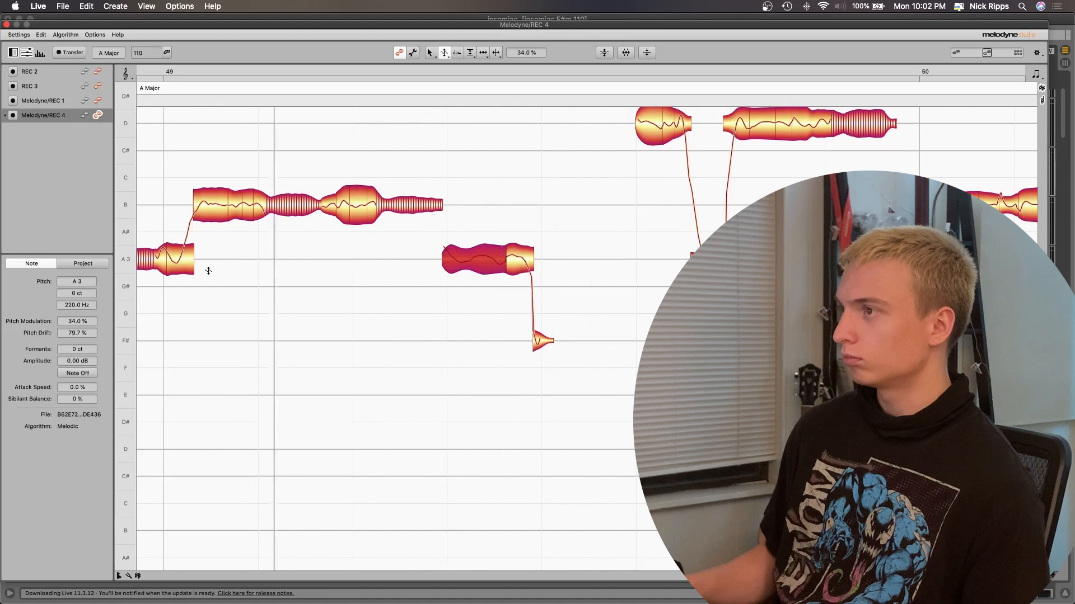
{"action": "key", "text": "space"}
{"action": "right_click", "coordinate": [467, 344]}
{"action": "left_click", "coordinate": [468, 335]}
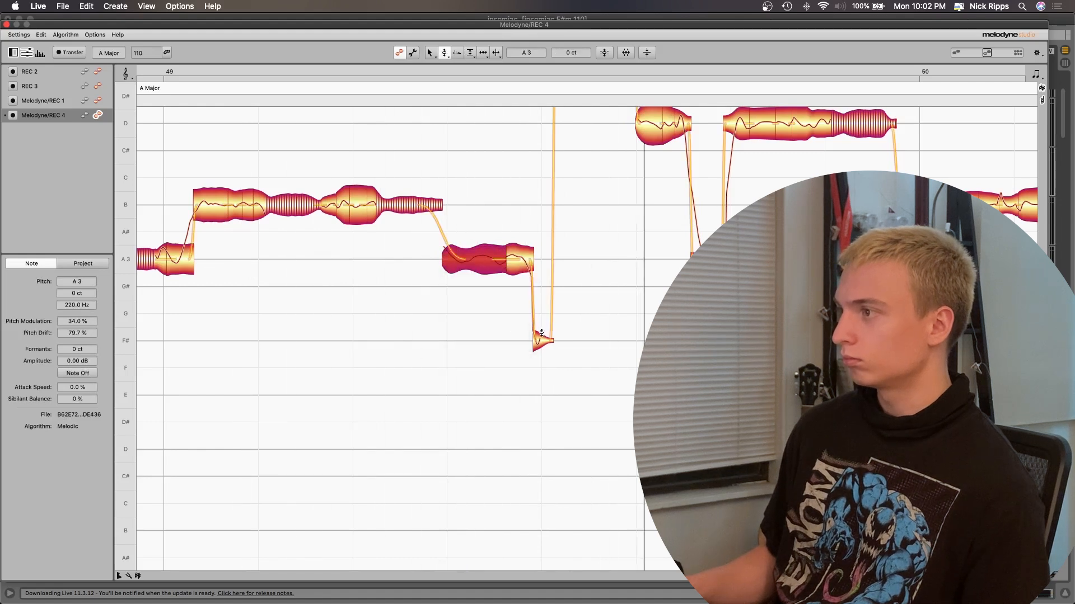
Step: Try raising the short F#3 note after the A3 note in bar 49, undo the move, and replay the phrase
{"action": "left_click", "coordinate": [541, 339]}
{"action": "key", "text": "space"}
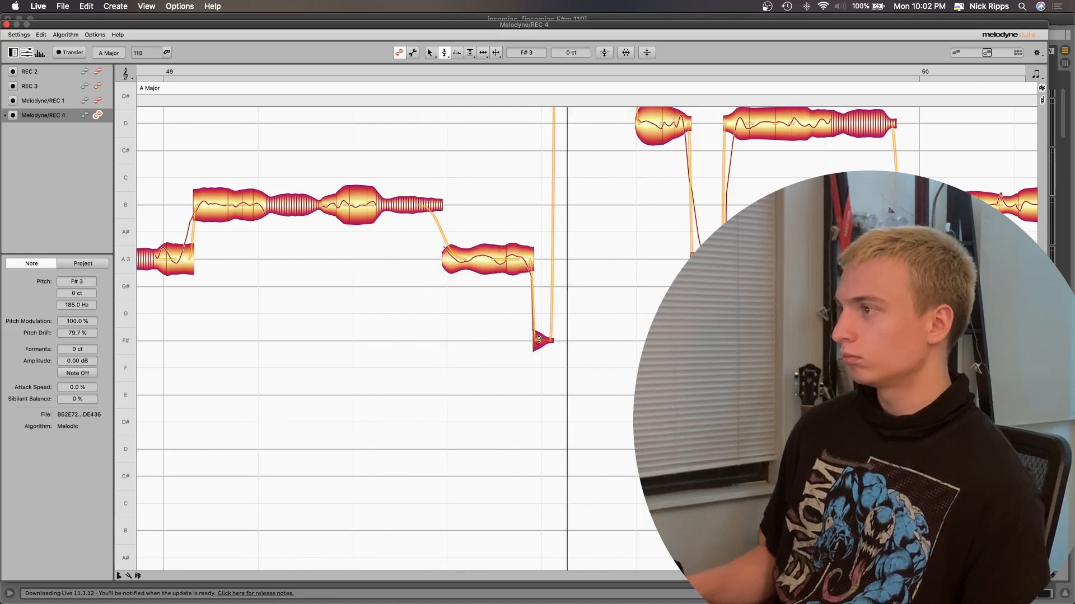
{"action": "left_click_drag", "start_coordinate": [539, 339], "coordinate": [538, 267]}
{"action": "key", "text": "super+z"}
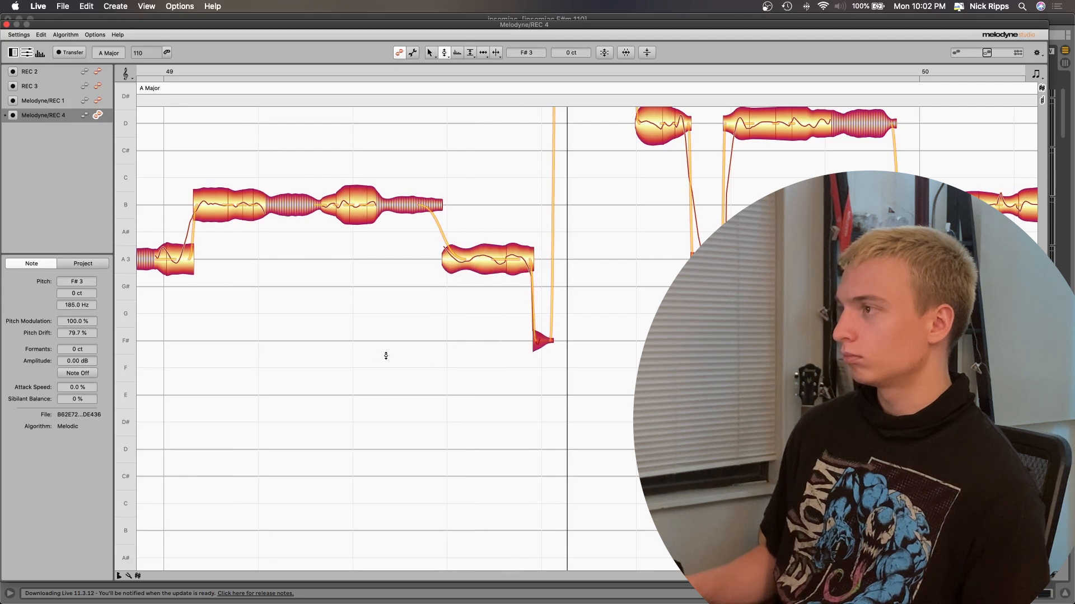
{"action": "left_click", "coordinate": [334, 345]}
{"action": "key", "text": "space"}
Step: Align the middle segment of the A3 note in bar 50 to A3 at 0 cents and play it back
{"action": "scroll", "coordinate": [412, 316], "scroll_direction": "right", "scroll_amount": 5}
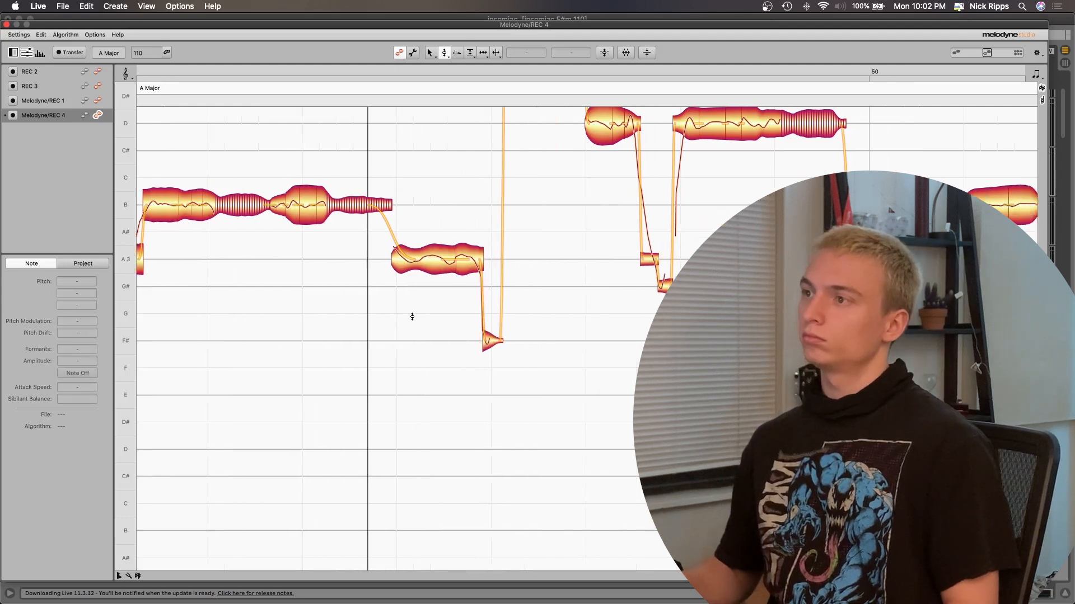
{"action": "scroll", "coordinate": [497, 274], "scroll_direction": "up", "scroll_amount": 4}
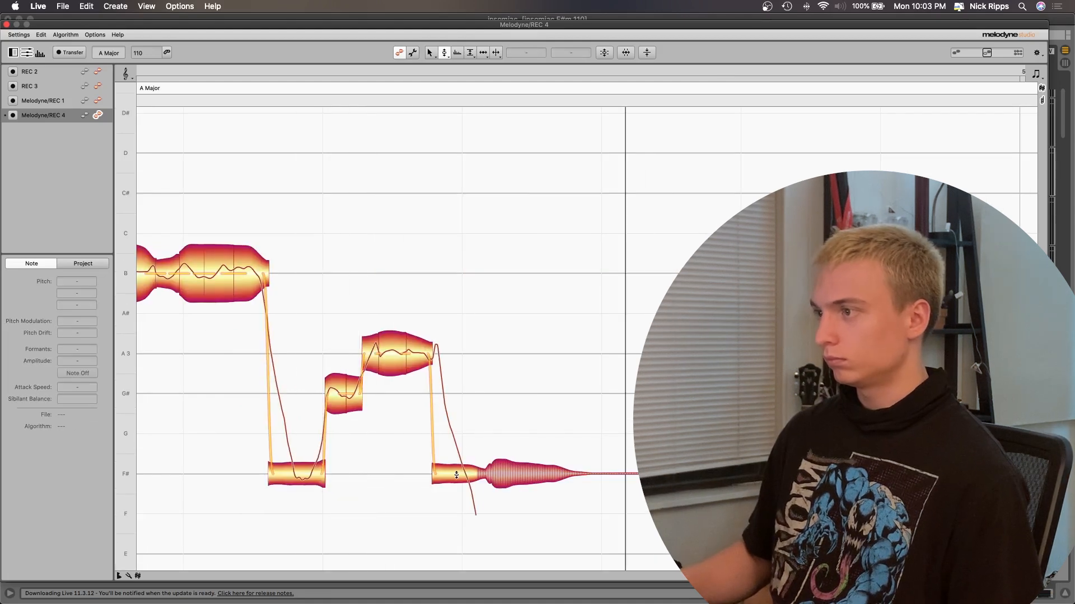
{"action": "left_click_drag", "start_coordinate": [402, 361], "coordinate": [402, 330]}
{"action": "left_click", "coordinate": [283, 319]}
{"action": "left_click", "coordinate": [390, 341]}
{"action": "key", "text": "space"}
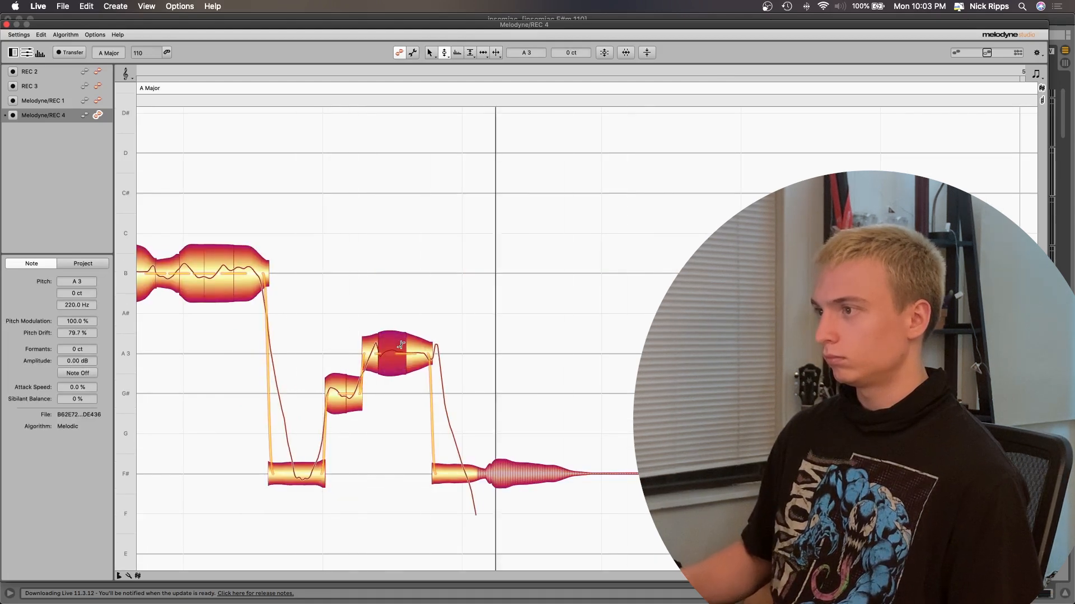
Step: Center the A3 and B3 segments around bar 51 on pitch and move the following A#3 note down to G#3 at 0 cents
{"action": "scroll", "coordinate": [571, 348], "scroll_direction": "right", "scroll_amount": 14}
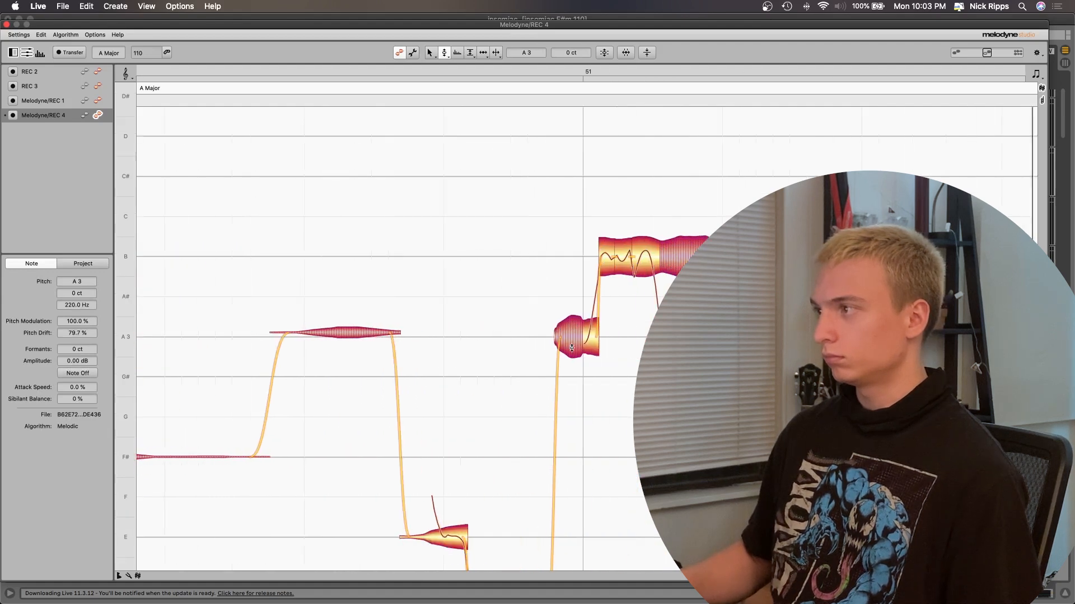
{"action": "left_click_drag", "start_coordinate": [363, 224], "coordinate": [727, 339]}
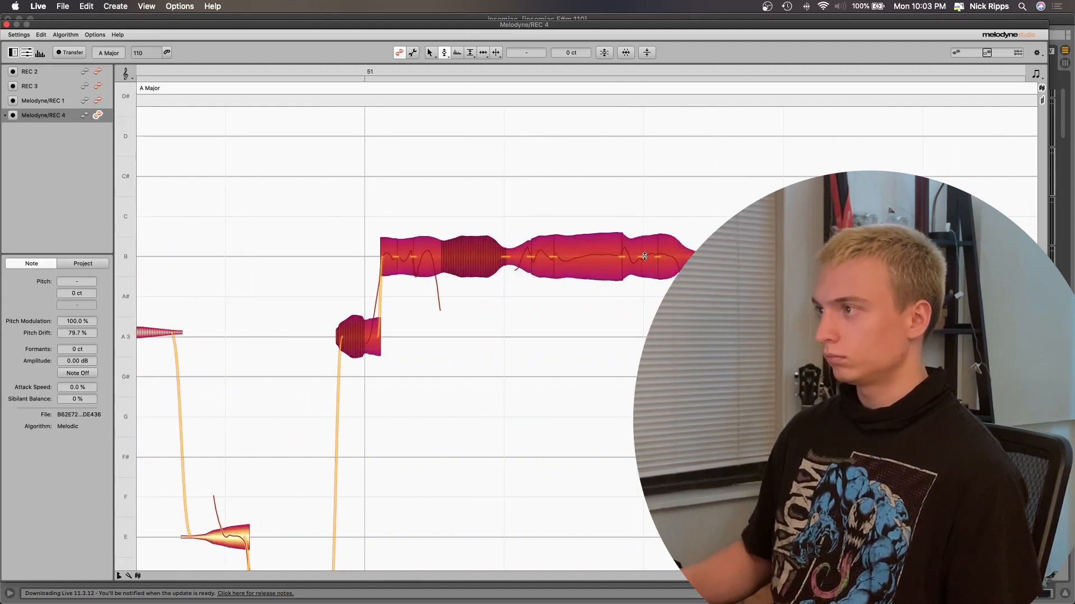
{"action": "scroll", "coordinate": [473, 343], "scroll_direction": "right", "scroll_amount": 3}
{"action": "left_click", "coordinate": [639, 328]}
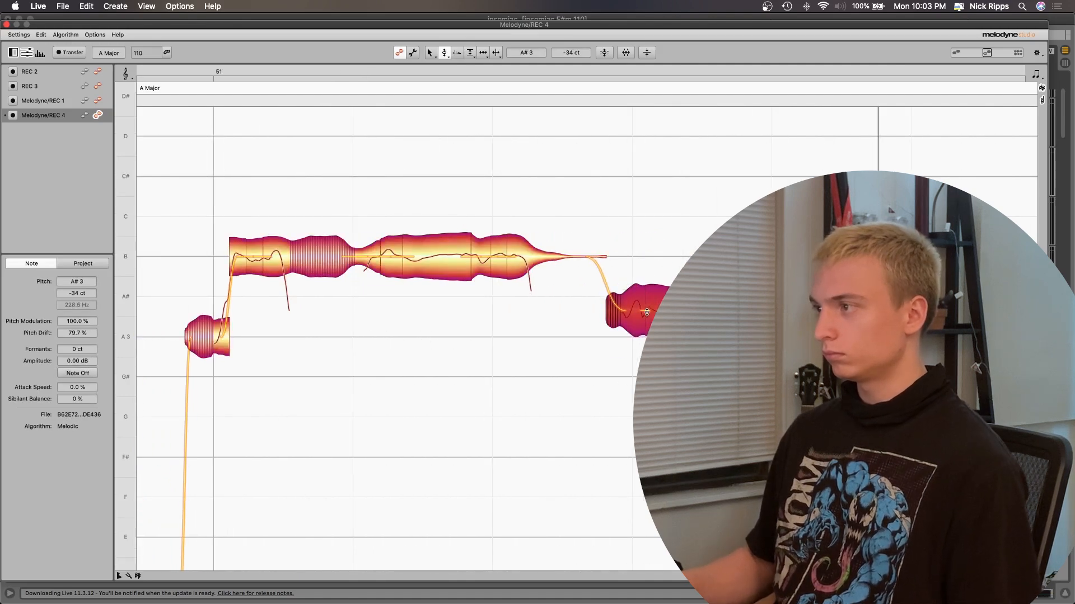
{"action": "key", "text": "Down"}
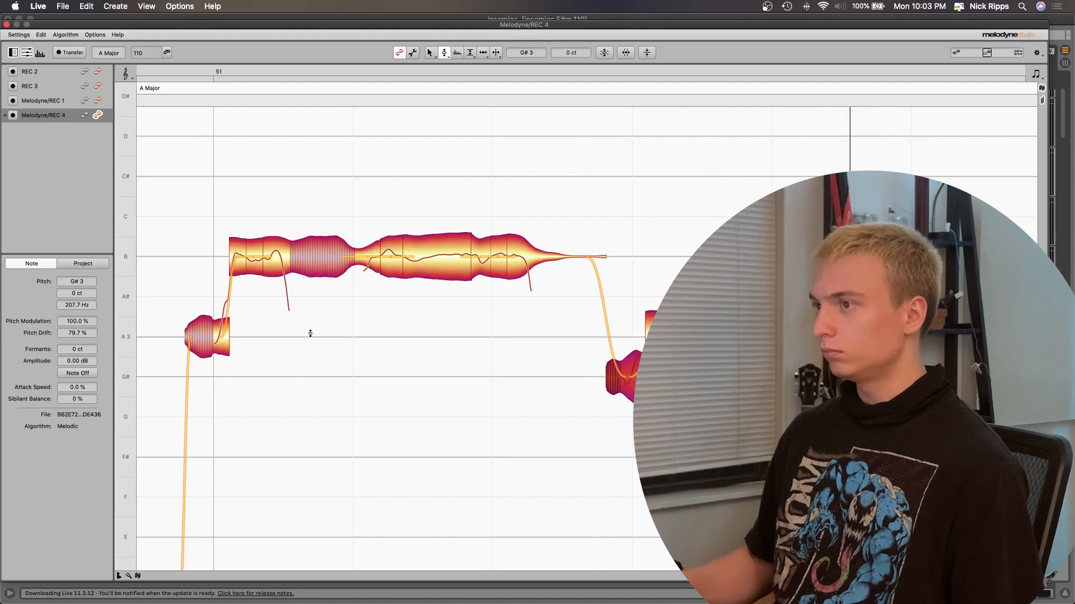
Step: Move the two D3 segments before bar 51 up to E3 and center the whole note at 0 cents
{"action": "scroll", "coordinate": [310, 334], "scroll_direction": "left", "scroll_amount": 6}
{"action": "left_click", "coordinate": [300, 325]}
{"action": "left_click_drag", "start_coordinate": [324, 317], "coordinate": [327, 317]}
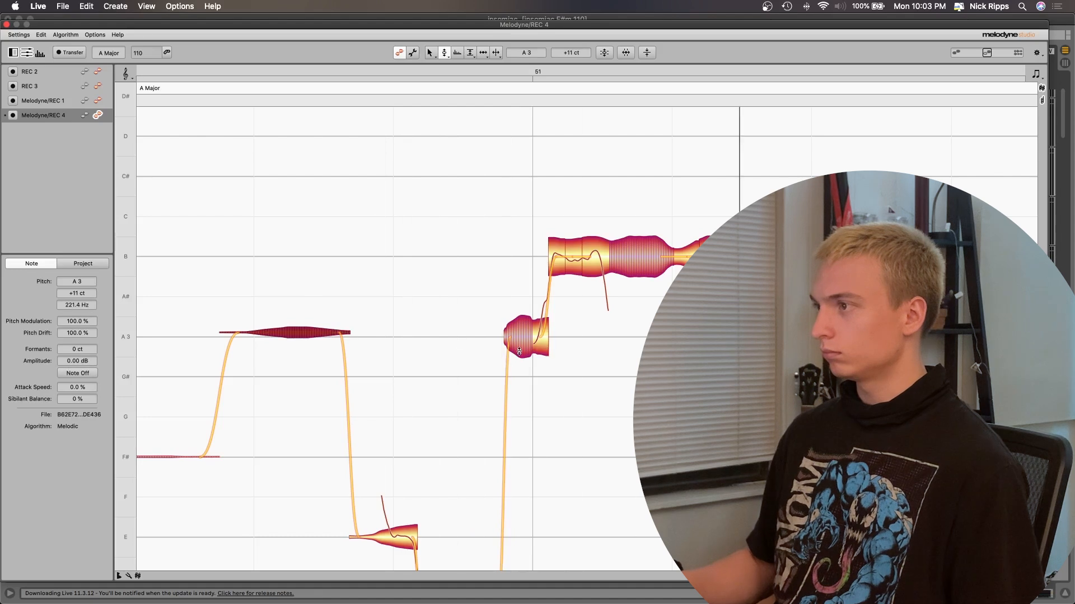
{"action": "scroll", "coordinate": [504, 361], "scroll_direction": "down", "scroll_amount": 5}
{"action": "left_click_drag", "start_coordinate": [438, 327], "coordinate": [444, 250]}
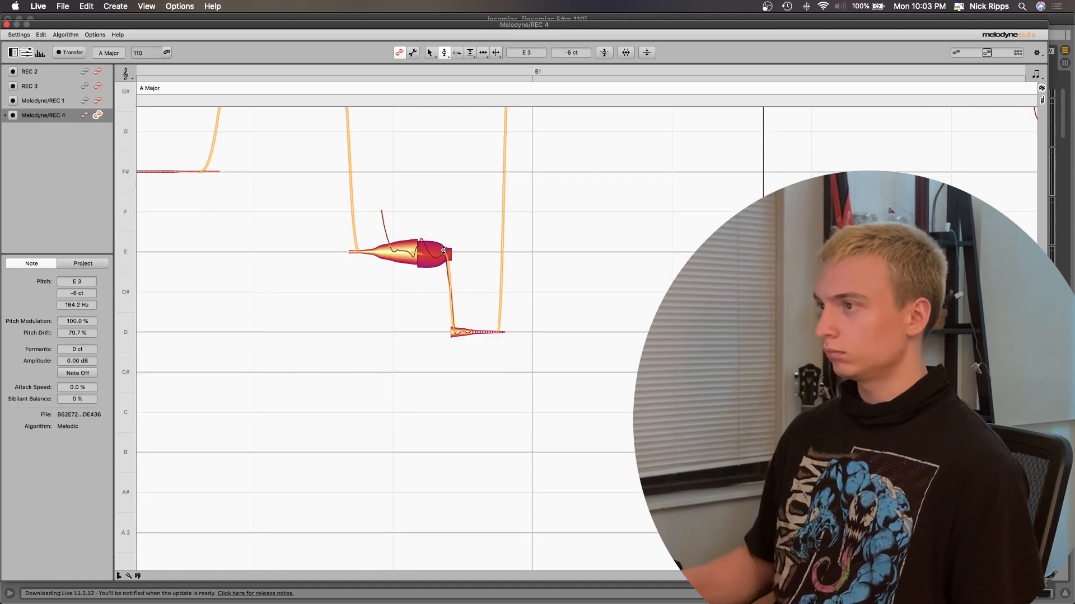
{"action": "left_click_drag", "start_coordinate": [466, 343], "coordinate": [459, 246]}
{"action": "left_click", "coordinate": [410, 250]}
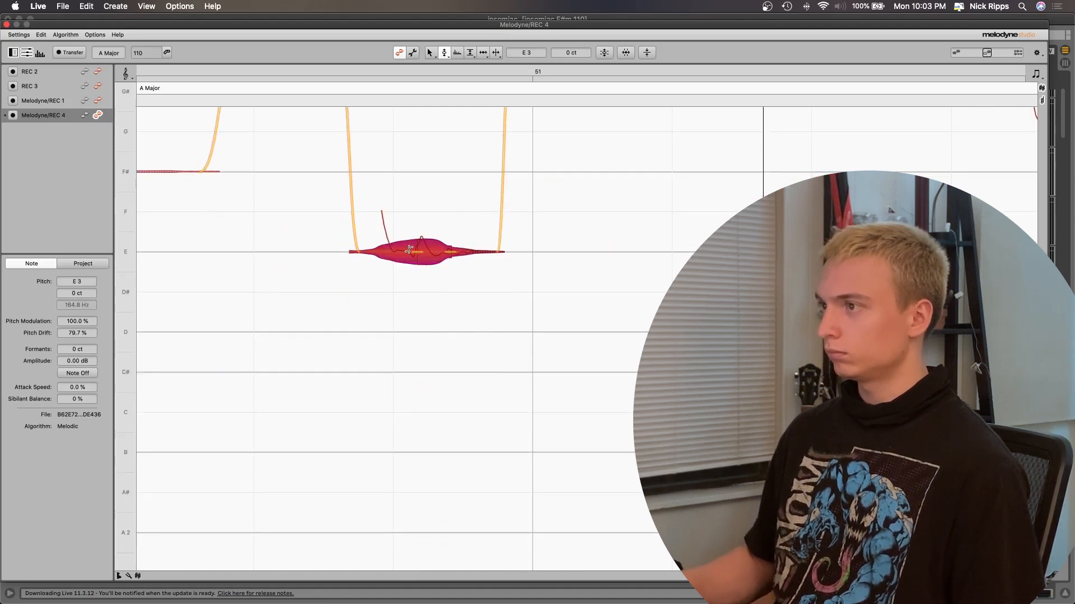
{"action": "scroll", "coordinate": [504, 276], "scroll_direction": "up", "scroll_amount": 8}
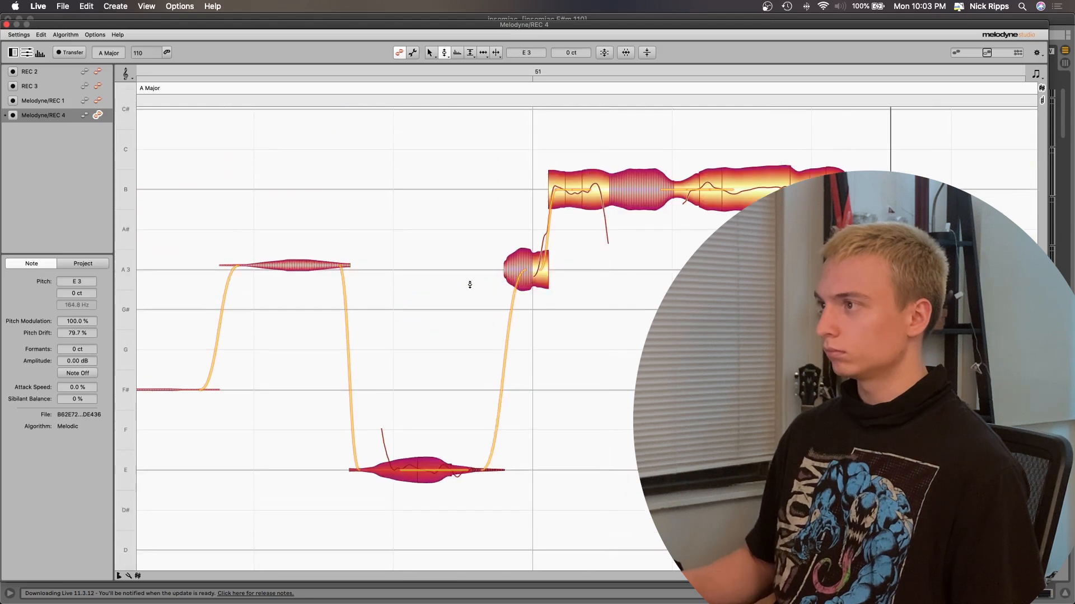
Step: Raise the level of the E3 note before bar 51 by 3.96 dB and audition its second segment
{"action": "right_click", "coordinate": [472, 434]}
{"action": "left_click", "coordinate": [485, 436]}
{"action": "left_click_drag", "start_coordinate": [436, 466], "coordinate": [436, 448]}
{"action": "right_click", "coordinate": [435, 448]}
{"action": "left_click", "coordinate": [417, 448]}
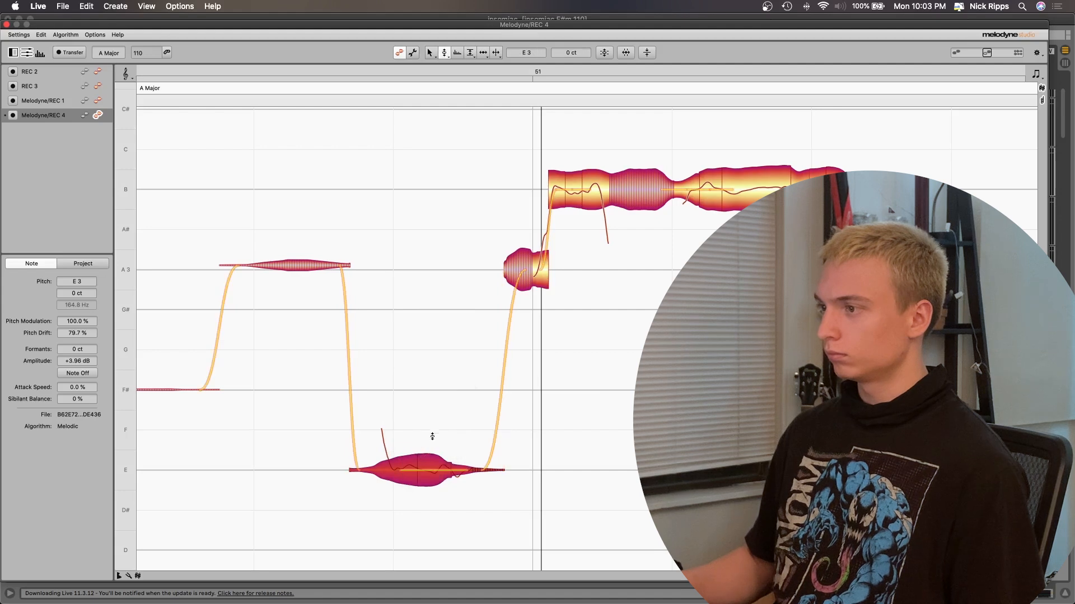
{"action": "left_click", "coordinate": [336, 476]}
{"action": "left_click", "coordinate": [421, 452]}
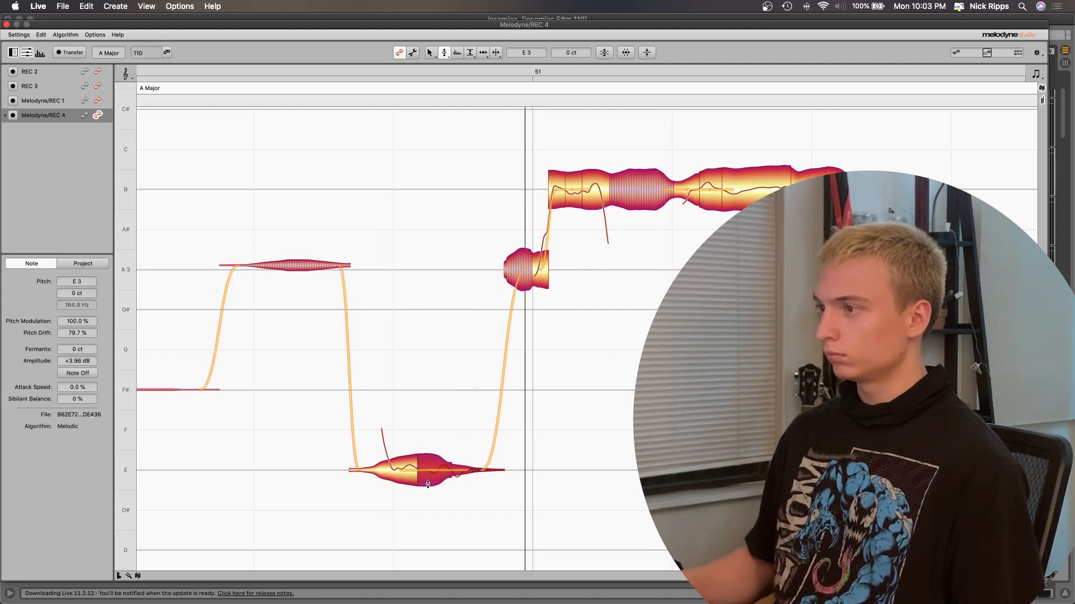
Step: Try moving the A3 note at bar 51 up to B3, and undo the move
{"action": "left_click", "coordinate": [408, 457], "text": "shift"}
{"action": "left_click", "coordinate": [313, 488]}
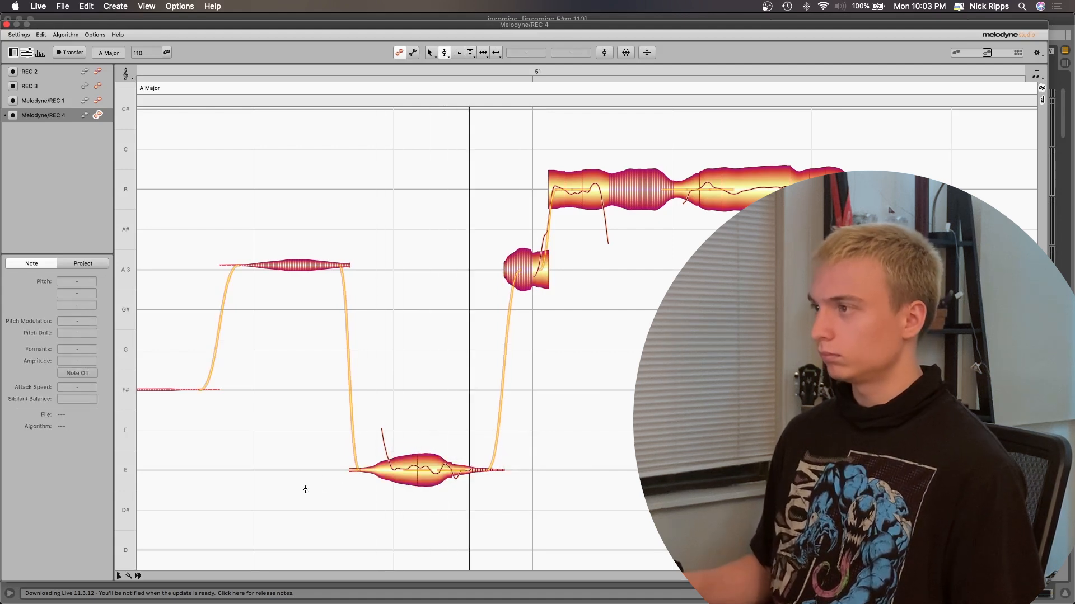
{"action": "left_click_drag", "start_coordinate": [538, 277], "coordinate": [534, 197]}
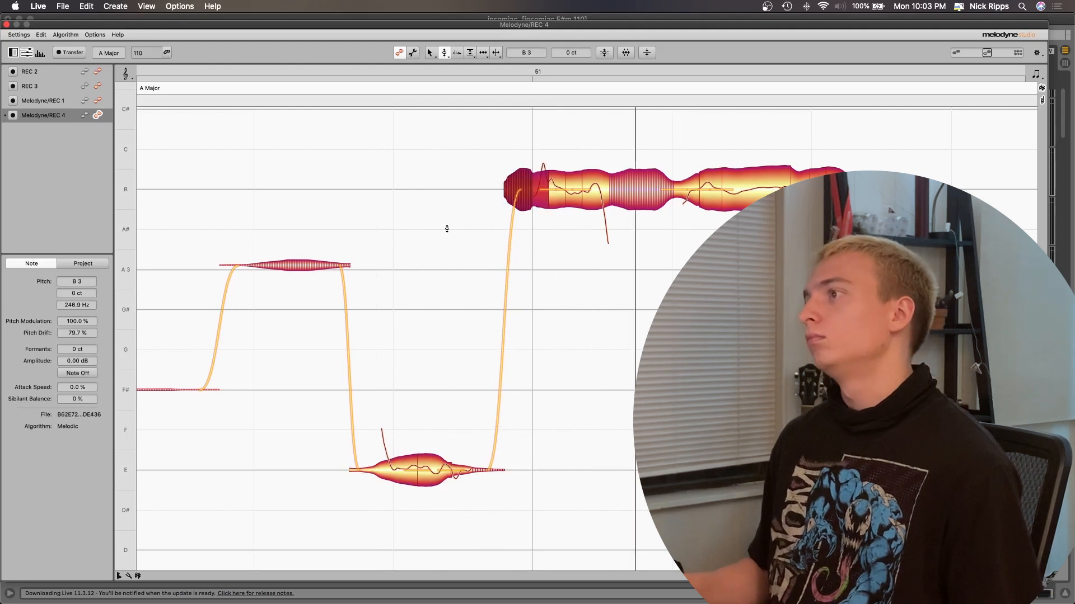
{"action": "key", "text": "super+z"}
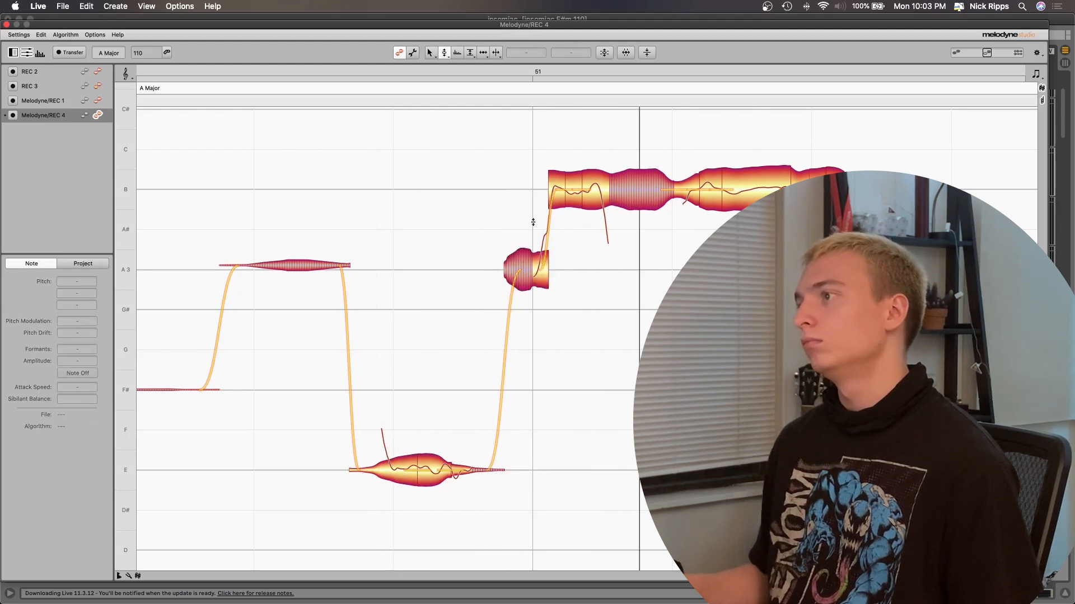
{"action": "left_click_drag", "start_coordinate": [558, 301], "coordinate": [456, 223]}
{"action": "left_click_drag", "start_coordinate": [530, 259], "coordinate": [530, 179]}
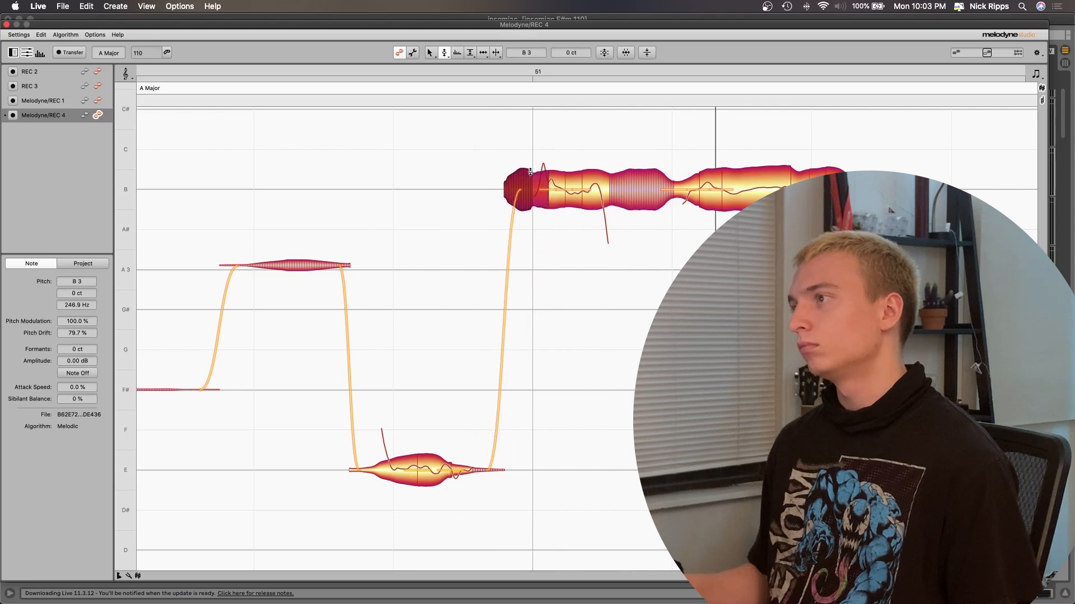
{"action": "key", "text": "super+z"}
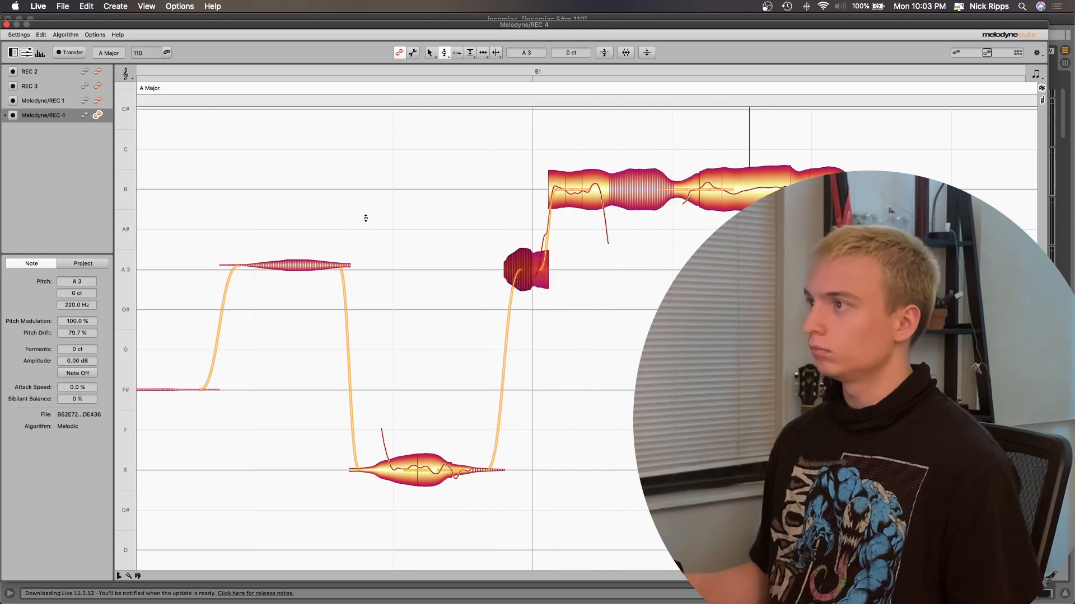
Step: Compare the note at bar 51 at B3 and A3 by repeatedly redoing and undoing the move
{"action": "key", "text": "super+shift+z"}
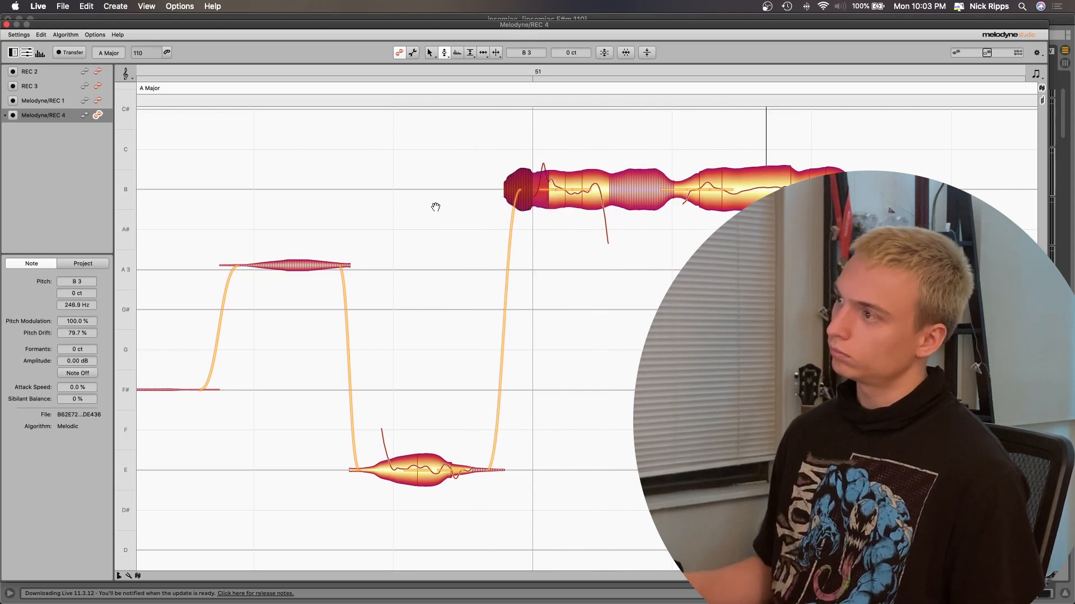
{"action": "key", "text": "super+z"}
{"action": "key", "text": "super+shift+z"}
{"action": "key", "text": "super+z"}
{"action": "key", "text": "super+shift+z"}
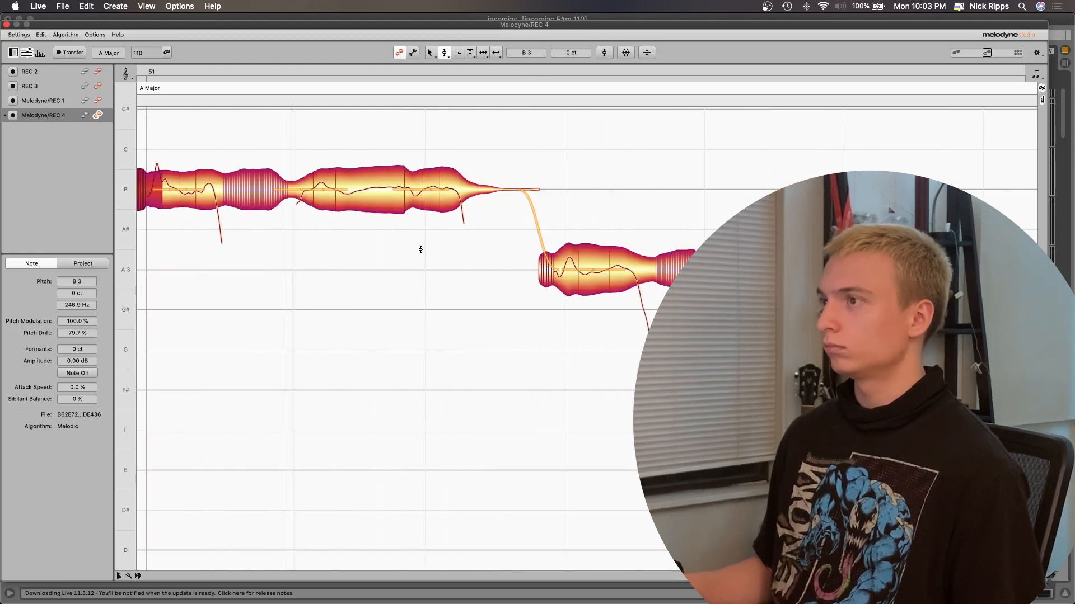
{"action": "key", "text": "super+z"}
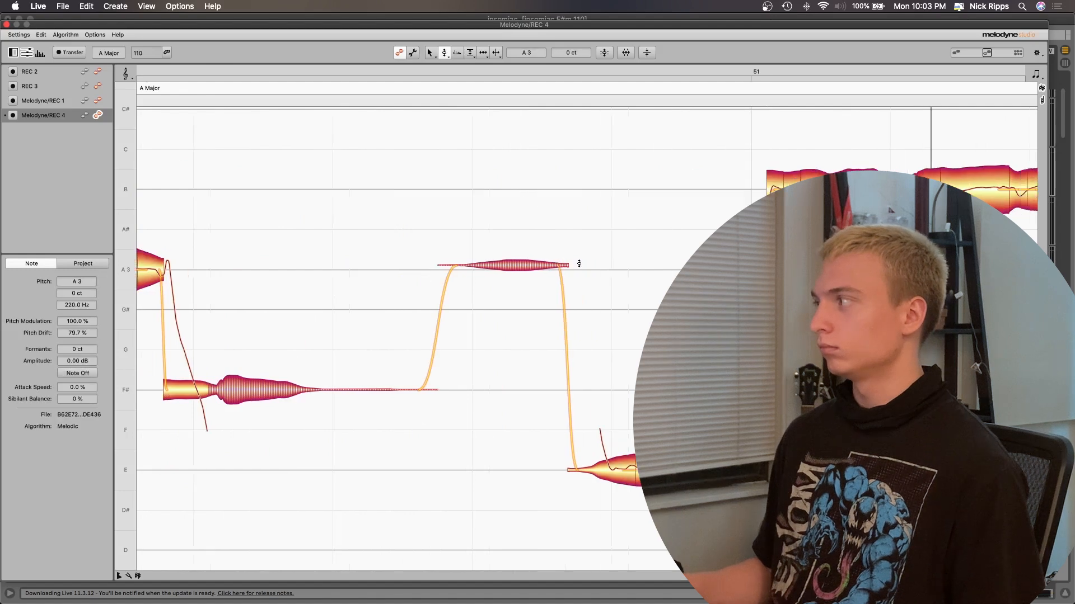
{"action": "key", "text": "super+z"}
{"action": "key", "text": "super+shift+z"}
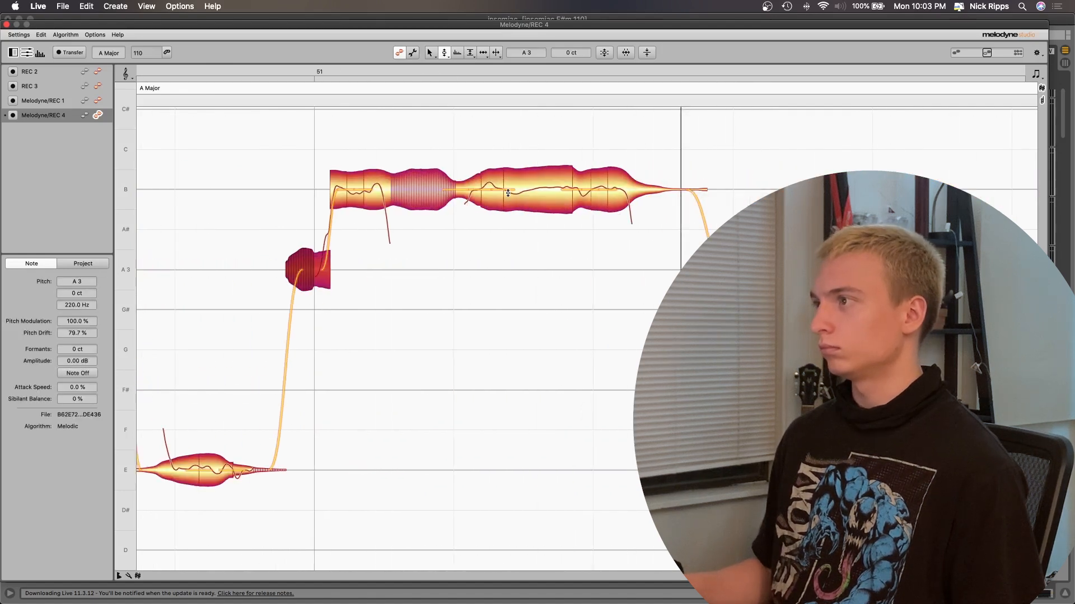
{"action": "key", "text": "super+z"}
{"action": "key", "text": "super+shift+z"}
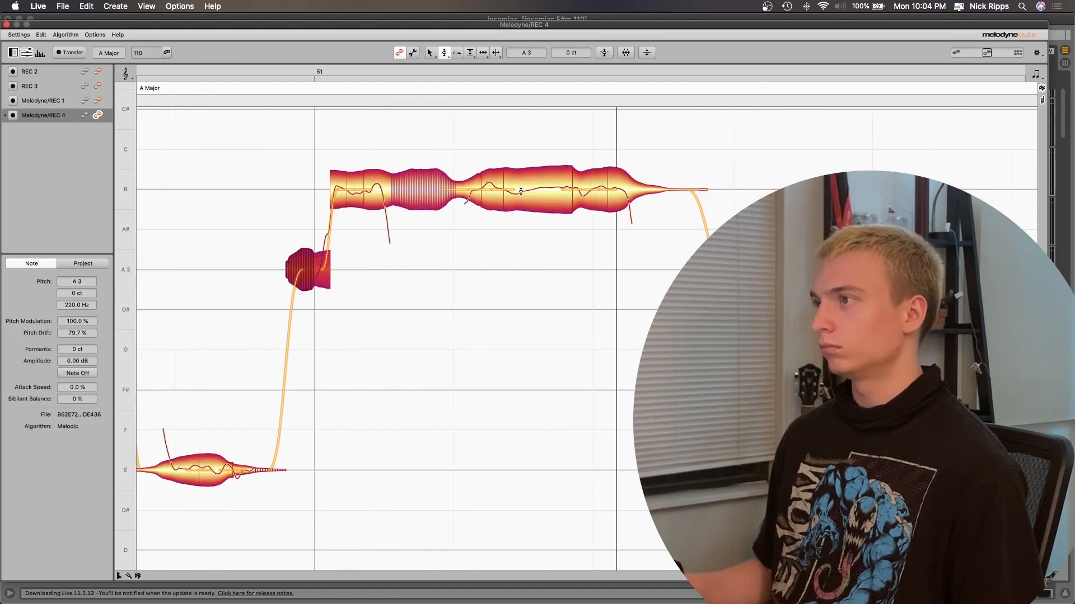
Step: Try restoring the original pitch centers of the B3 segments after bar 51, and undo the change
{"action": "right_click", "coordinate": [324, 186]}
{"action": "key", "text": "super+z"}
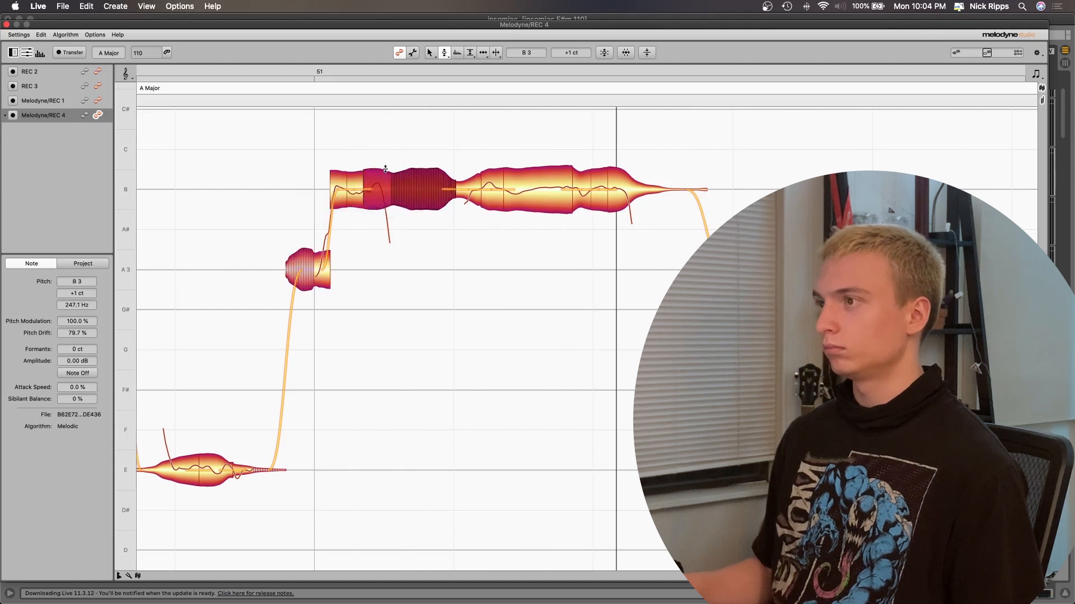
{"action": "key", "text": "super+z"}
{"action": "right_click", "coordinate": [395, 216]}
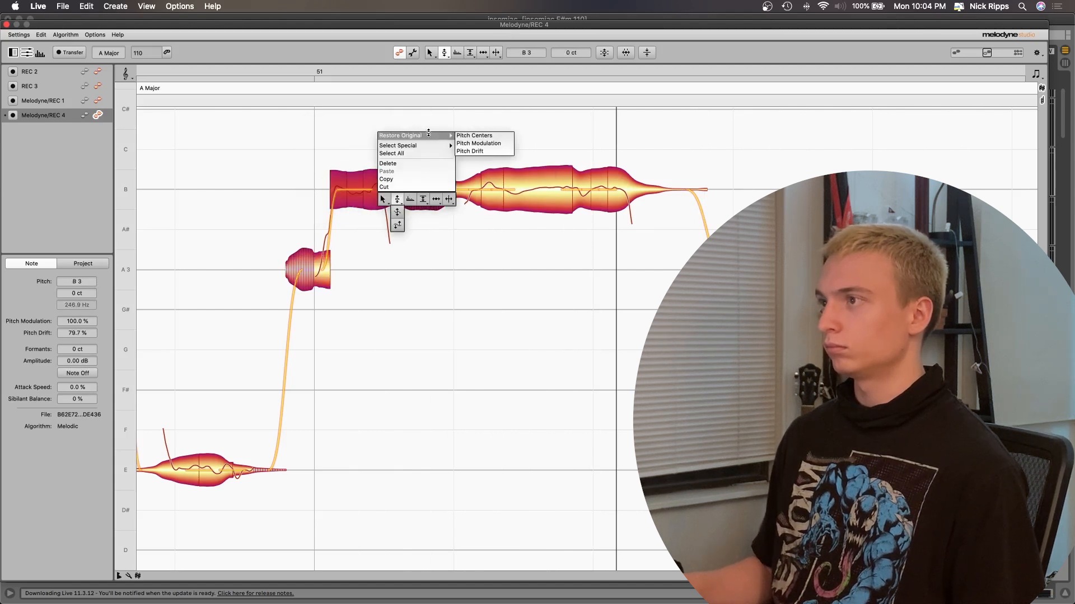
{"action": "left_click", "coordinate": [473, 134]}
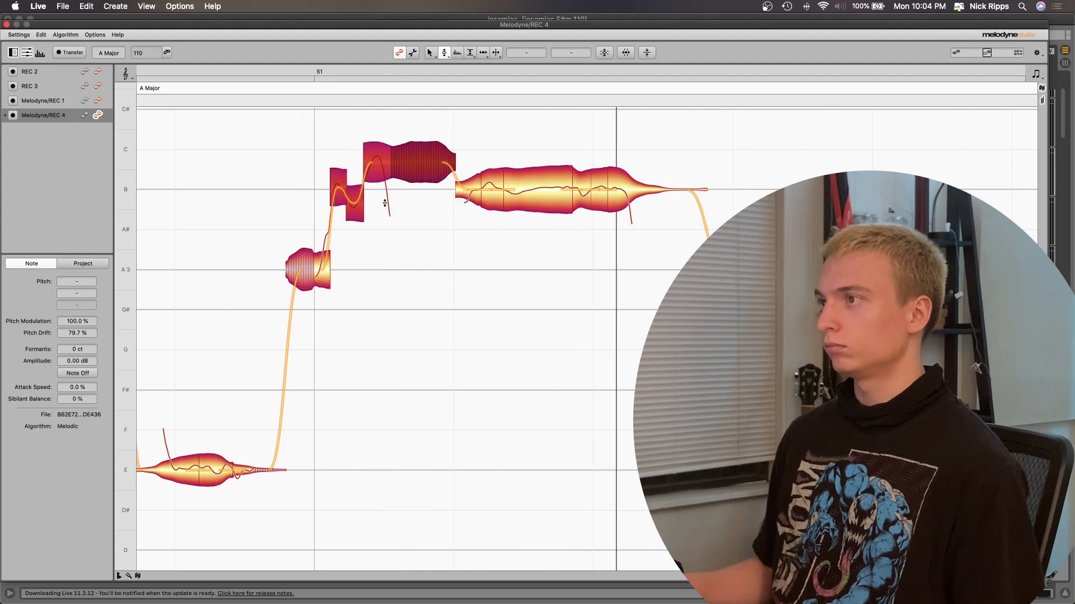
{"action": "key", "text": "super+z"}
Step: Remove the separation between the first two segments of the B3 note after bar 51
{"action": "right_click", "coordinate": [418, 198]}
{"action": "left_click", "coordinate": [430, 205]}
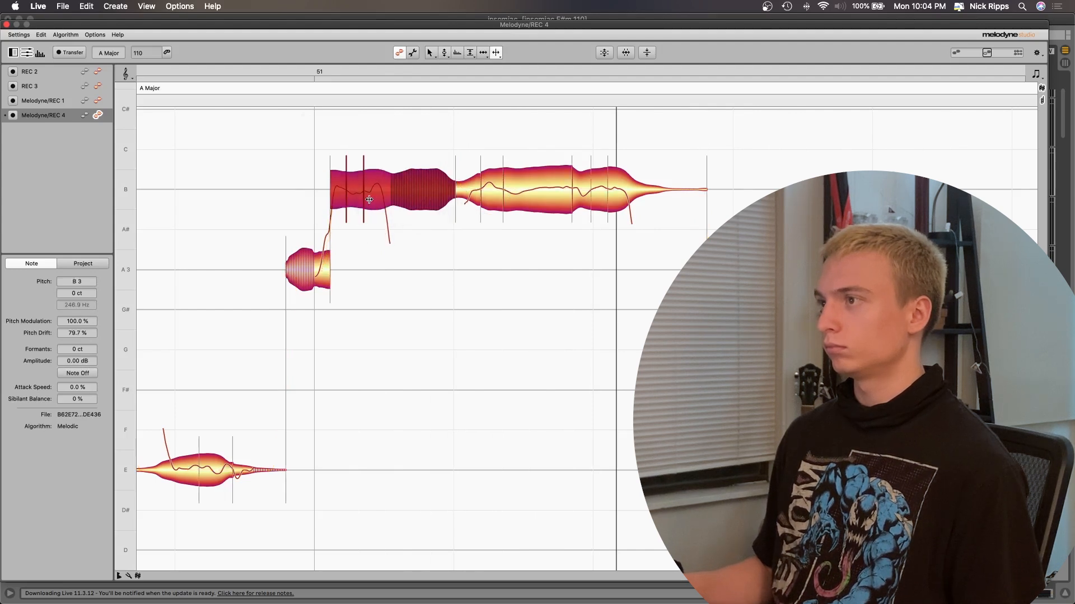
{"action": "double_click", "coordinate": [347, 197]}
{"action": "double_click", "coordinate": [363, 191]}
Step: Set the pitch modulation of the first B3 segment after bar 51 to 23% and play it back
{"action": "right_click", "coordinate": [361, 194]}
{"action": "left_click", "coordinate": [311, 195]}
{"action": "double_click", "coordinate": [400, 157]}
{"action": "left_click_drag", "start_coordinate": [387, 167], "coordinate": [341, 193]}
{"action": "left_click", "coordinate": [269, 203]}
{"action": "key", "text": "super+z"}
{"action": "key", "text": "space"}
{"action": "key", "text": "space"}
{"action": "right_click", "coordinate": [269, 204]}
{"action": "left_click", "coordinate": [269, 220]}
{"action": "key", "text": "space"}
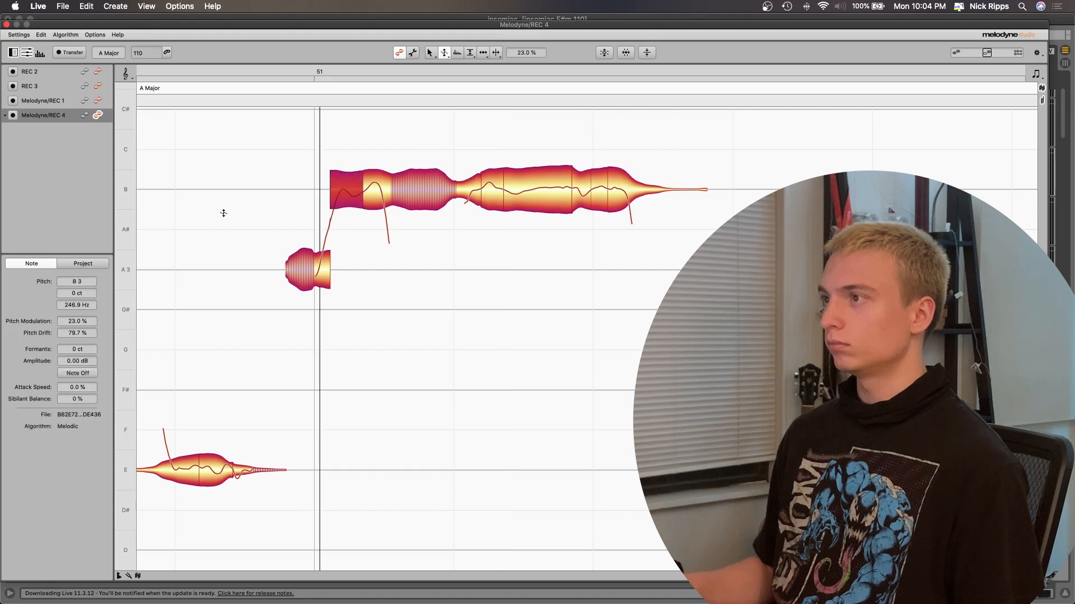
Step: Set the pitch modulation of the second B3 segment after bar 51 to 82% and return to the Pitch tool
{"action": "left_click_drag", "start_coordinate": [382, 191], "coordinate": [380, 199]}
{"action": "double_click", "coordinate": [265, 200]}
{"action": "double_click", "coordinate": [182, 204]}
{"action": "right_click", "coordinate": [182, 204]}
{"action": "left_click", "coordinate": [183, 206]}
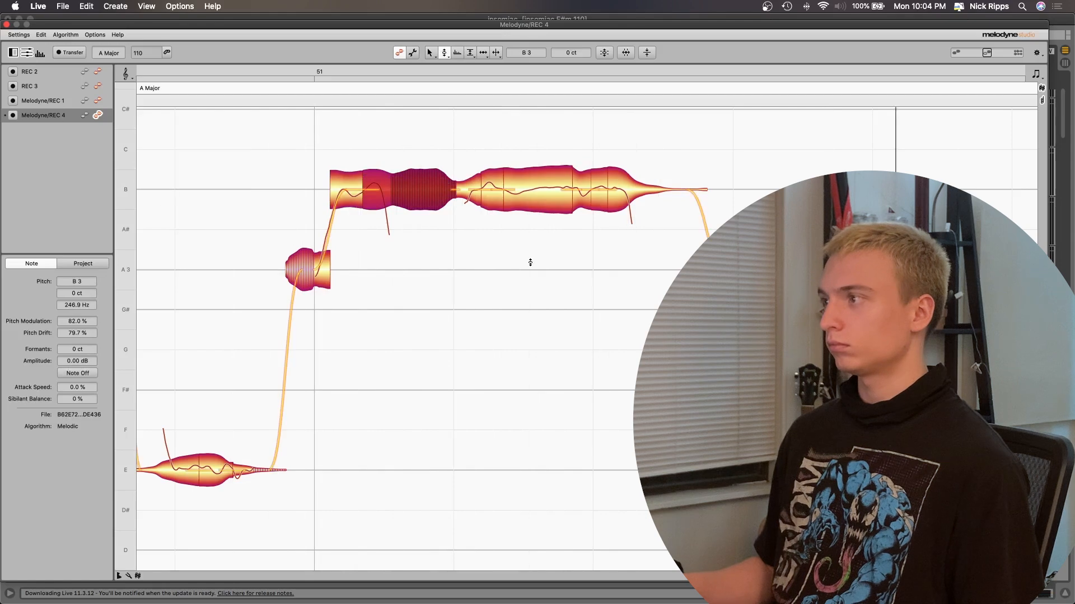
Step: Check the pitch centers of the F#3 and E3 notes between bars 51 and 52 during playback
{"action": "scroll", "coordinate": [493, 254], "scroll_direction": "right", "scroll_amount": 15}
{"action": "key", "text": "space"}
{"action": "scroll", "coordinate": [466, 315], "scroll_direction": "down", "scroll_amount": 4}
{"action": "left_click_drag", "start_coordinate": [205, 401], "coordinate": [420, 269]}
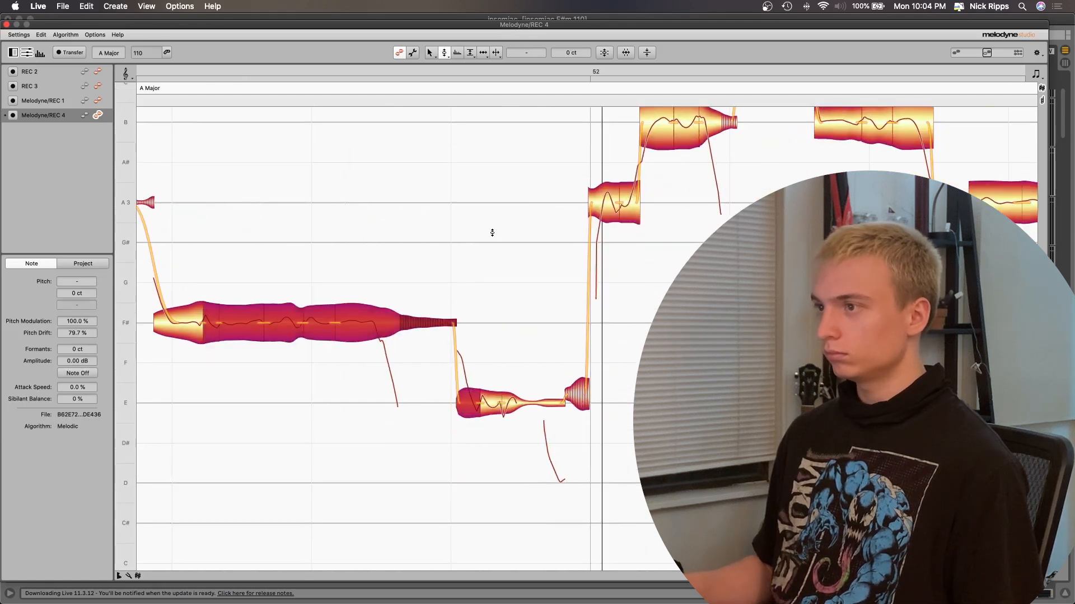
{"action": "scroll", "coordinate": [492, 233], "scroll_direction": "left", "scroll_amount": 12}
{"action": "left_click_drag", "start_coordinate": [382, 400], "coordinate": [644, 299]}
{"action": "double_click", "coordinate": [412, 357]}
{"action": "scroll", "coordinate": [583, 362], "scroll_direction": "right", "scroll_amount": 5}
{"action": "left_click", "coordinate": [527, 419]}
{"action": "scroll", "coordinate": [448, 392], "scroll_direction": "left", "scroll_amount": 6}
{"action": "left_click", "coordinate": [510, 330]}
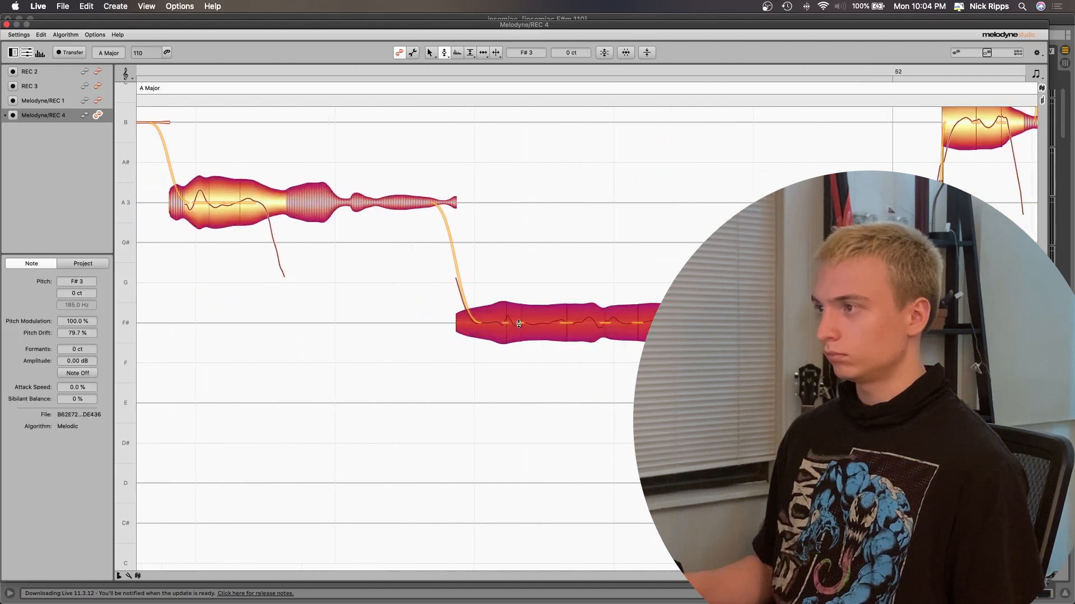
{"action": "scroll", "coordinate": [377, 408], "scroll_direction": "right", "scroll_amount": 7}
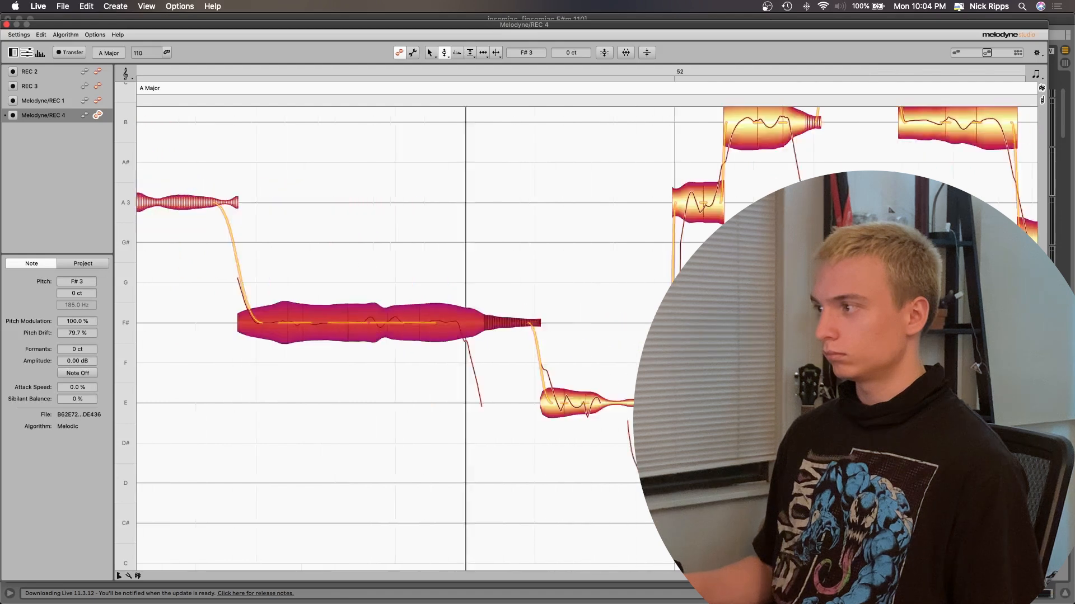
{"action": "left_click", "coordinate": [408, 416]}
{"action": "left_click_drag", "start_coordinate": [408, 403], "coordinate": [408, 413]}
{"action": "double_click", "coordinate": [328, 427]}
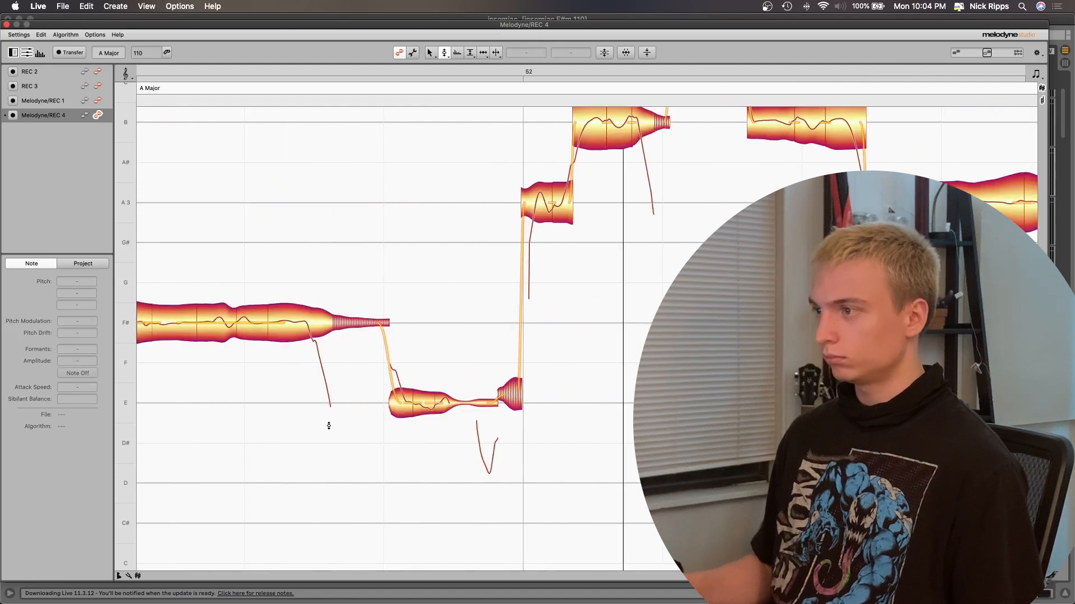
Step: Raise the level of the E3 note before bar 52, trying 2.88 dB and easing it back slightly
{"action": "right_click", "coordinate": [469, 407]}
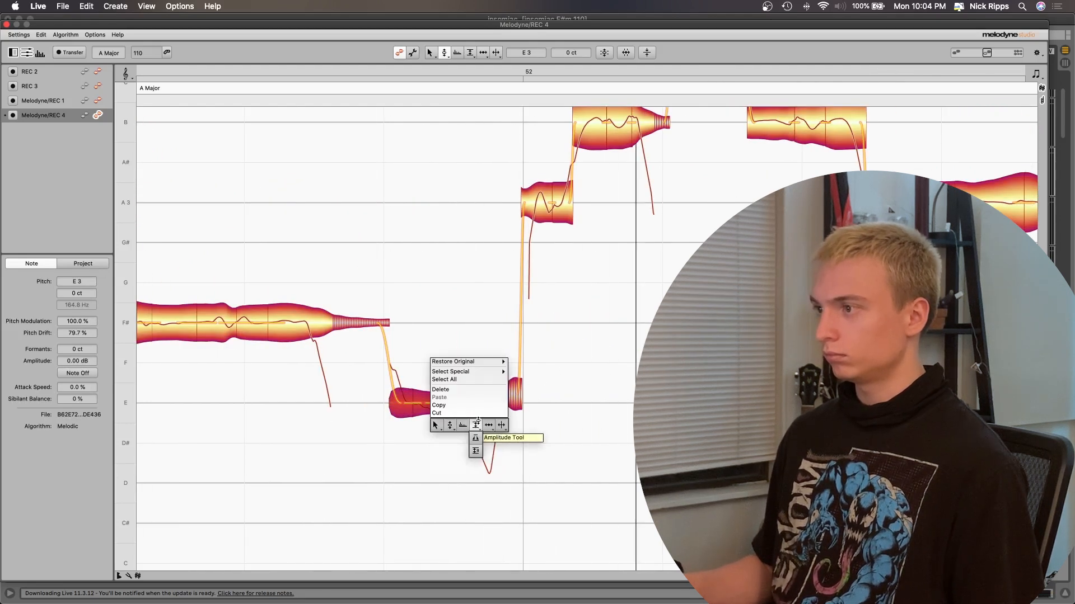
{"action": "left_click", "coordinate": [472, 428]}
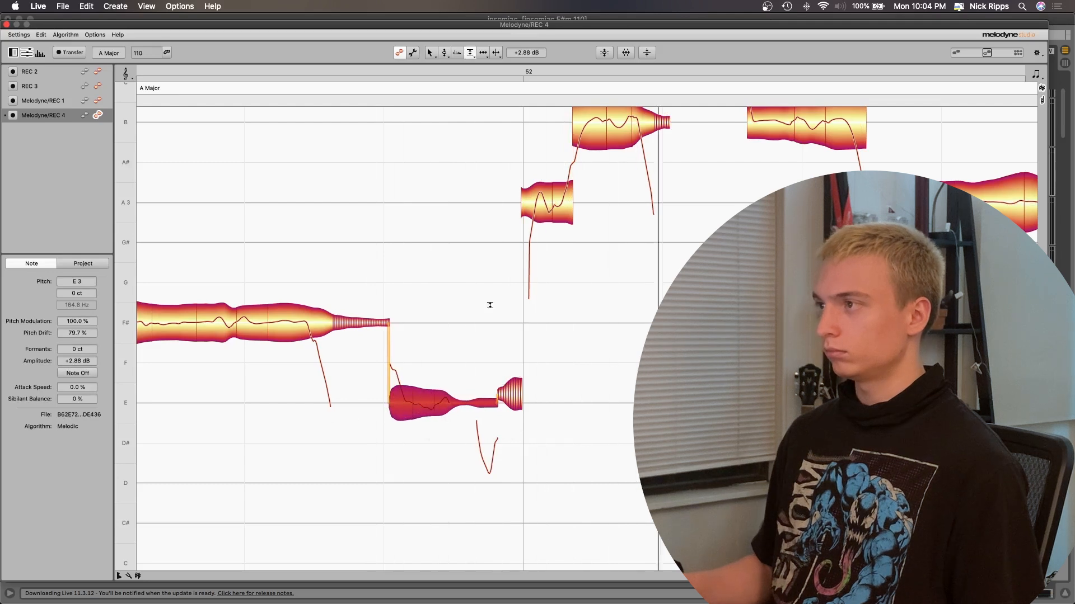
{"action": "scroll", "coordinate": [489, 305], "scroll_direction": "up", "scroll_amount": 2}
{"action": "left_click_drag", "start_coordinate": [417, 479], "coordinate": [417, 474]}
{"action": "double_click", "coordinate": [240, 427]}
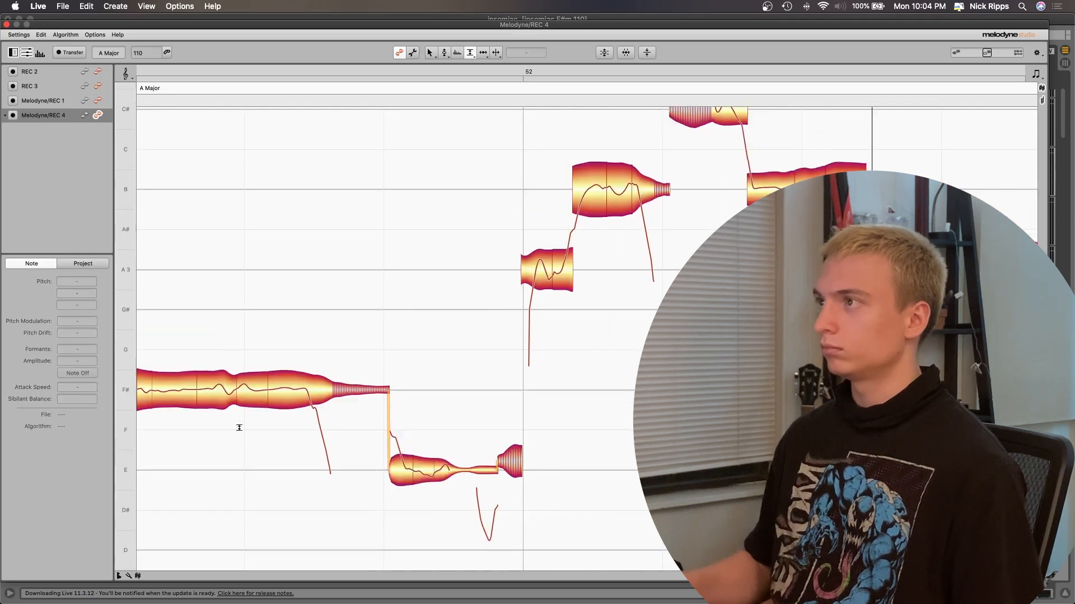
Step: Check the A3 and B3 notes after bar 52, and move the following C#4 note down to B3
{"action": "scroll", "coordinate": [615, 333], "scroll_direction": "up", "scroll_amount": 4}
{"action": "scroll", "coordinate": [615, 333], "scroll_direction": "right", "scroll_amount": 4}
{"action": "scroll", "coordinate": [615, 333], "scroll_direction": "down", "scroll_amount": 2}
{"action": "right_click", "coordinate": [430, 283]}
{"action": "left_click", "coordinate": [404, 284]}
{"action": "left_click_drag", "start_coordinate": [398, 290], "coordinate": [604, 361]}
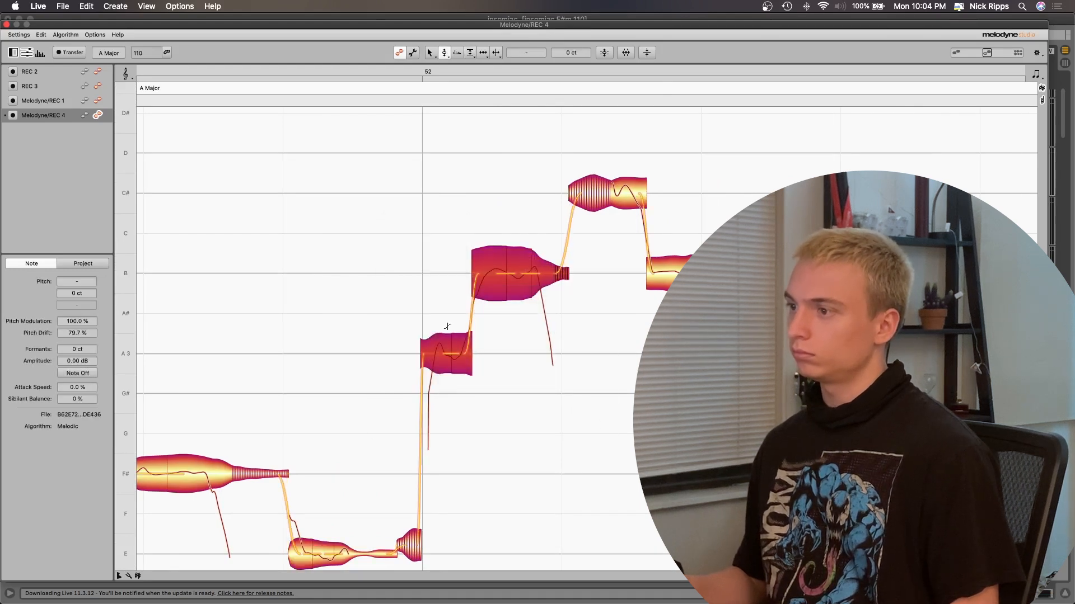
{"action": "left_click", "coordinate": [623, 196]}
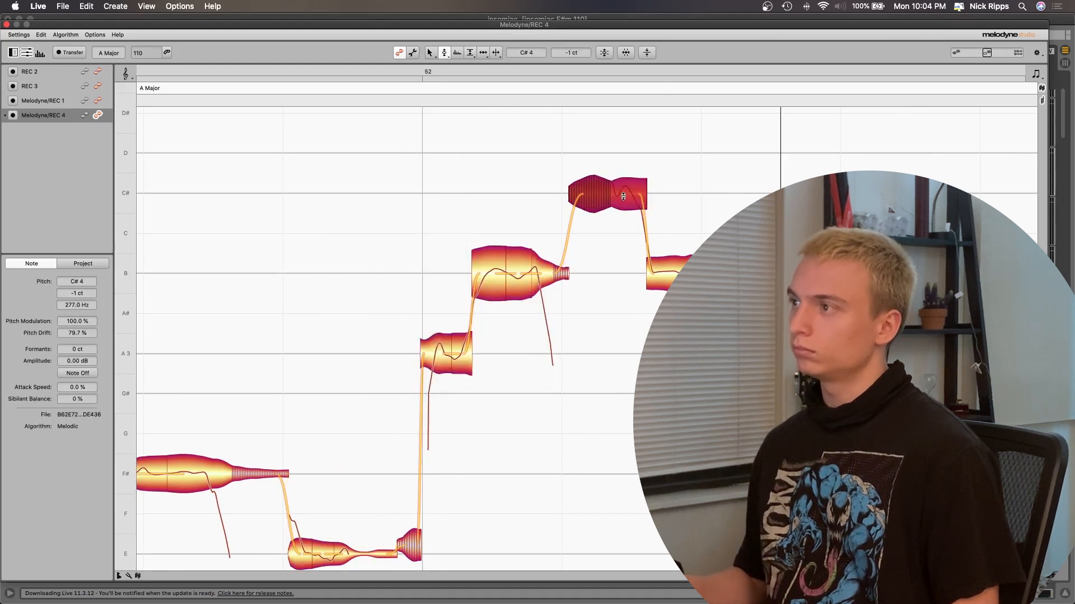
{"action": "left_click_drag", "start_coordinate": [623, 198], "coordinate": [623, 278]}
{"action": "left_click", "coordinate": [410, 248]}
{"action": "key", "text": "space"}
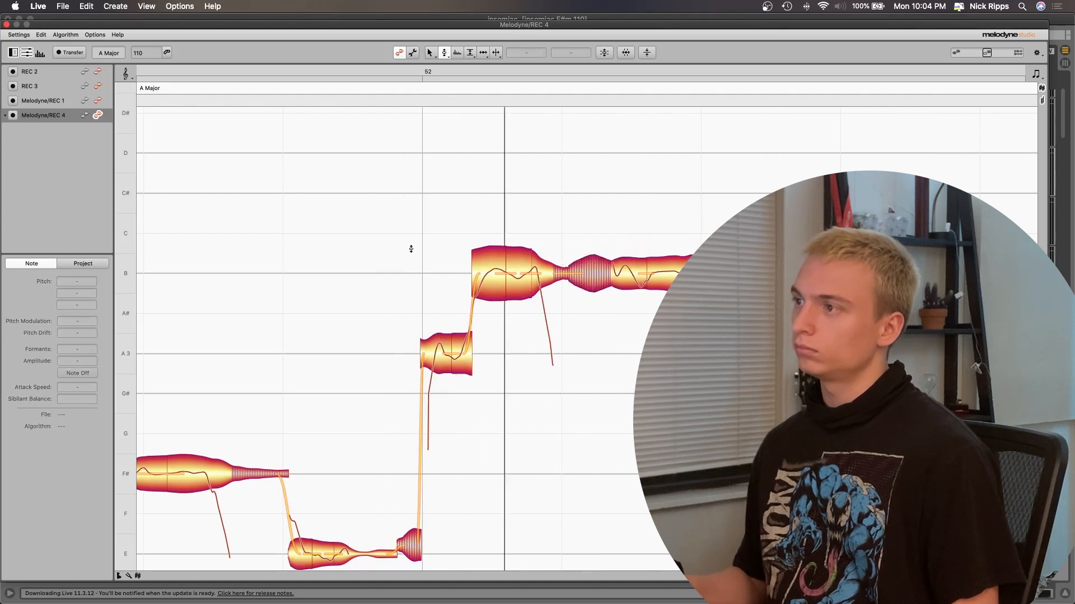
Step: Try moving the short G#3 segment in bar 52 up to A3
{"action": "scroll", "coordinate": [613, 289], "scroll_direction": "right", "scroll_amount": 1}
{"action": "left_click", "coordinate": [389, 285]}
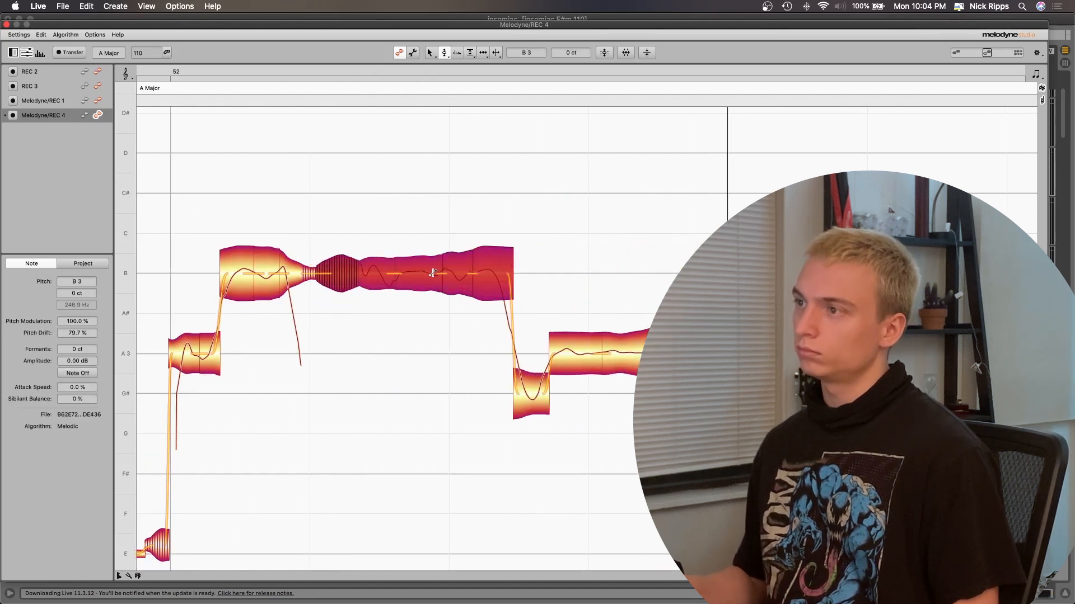
{"action": "key", "text": "space"}
{"action": "key", "text": "space"}
{"action": "left_click_drag", "start_coordinate": [533, 404], "coordinate": [528, 365]}
{"action": "left_click", "coordinate": [498, 366]}
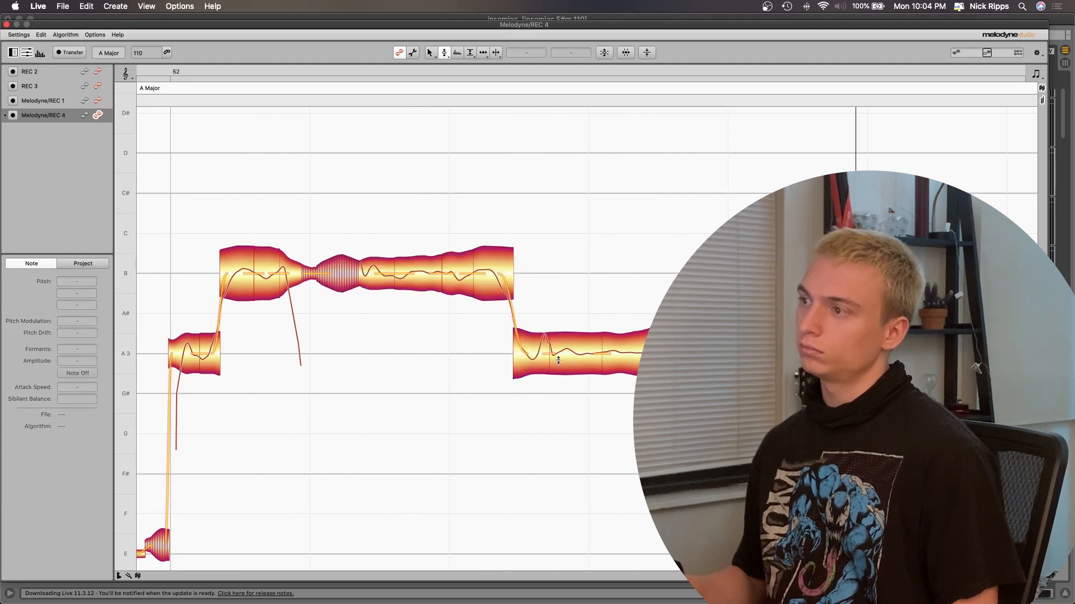
{"action": "left_click_drag", "start_coordinate": [544, 350], "coordinate": [520, 355]}
Step: Play back the phrase around bar 52 to judge the note moves
{"action": "left_click", "coordinate": [278, 385]}
{"action": "key", "text": "space"}
{"action": "left_click", "coordinate": [396, 439]}
{"action": "key", "text": "space"}
{"action": "key", "text": "space"}
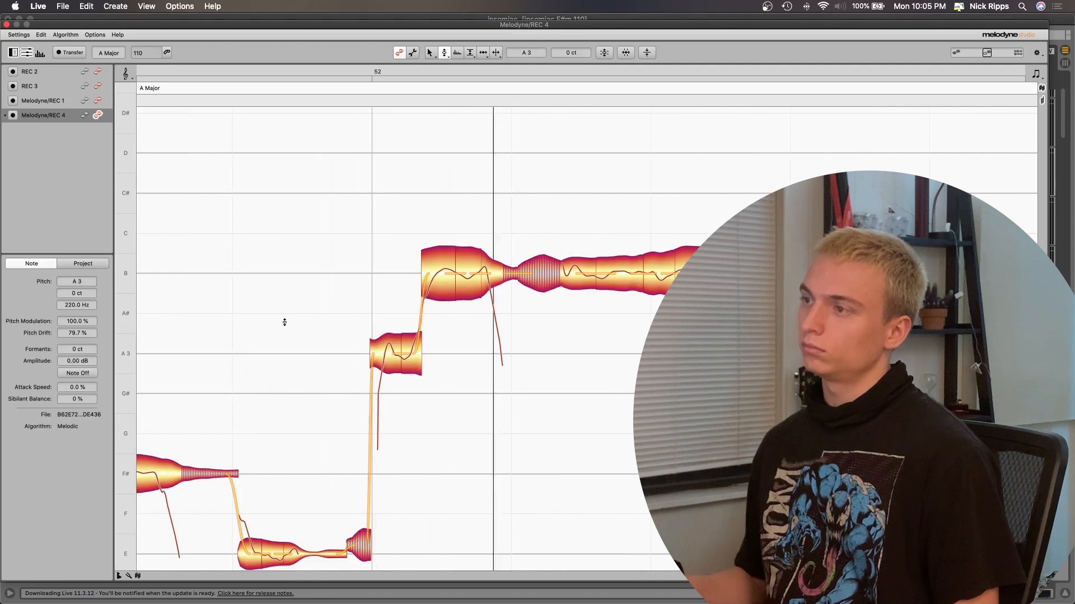
{"action": "key", "text": "space"}
{"action": "scroll", "coordinate": [460, 332], "scroll_direction": "down", "scroll_amount": 3}
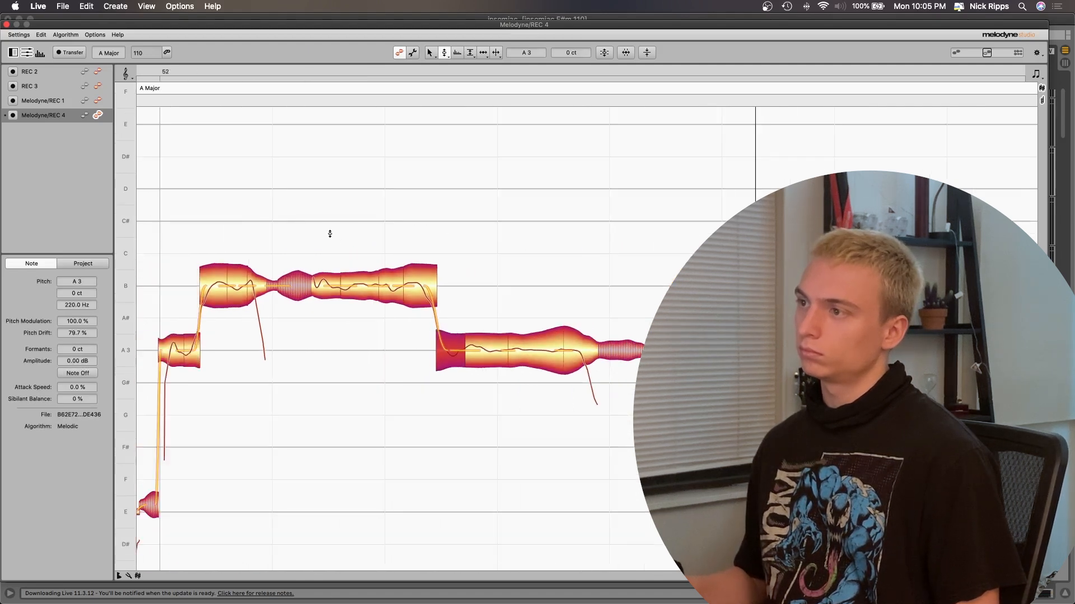
Step: Set the pitch modulation of the last B3 segment in bar 52 to 33% and return to the Pitch tool
{"action": "right_click", "coordinate": [432, 291]}
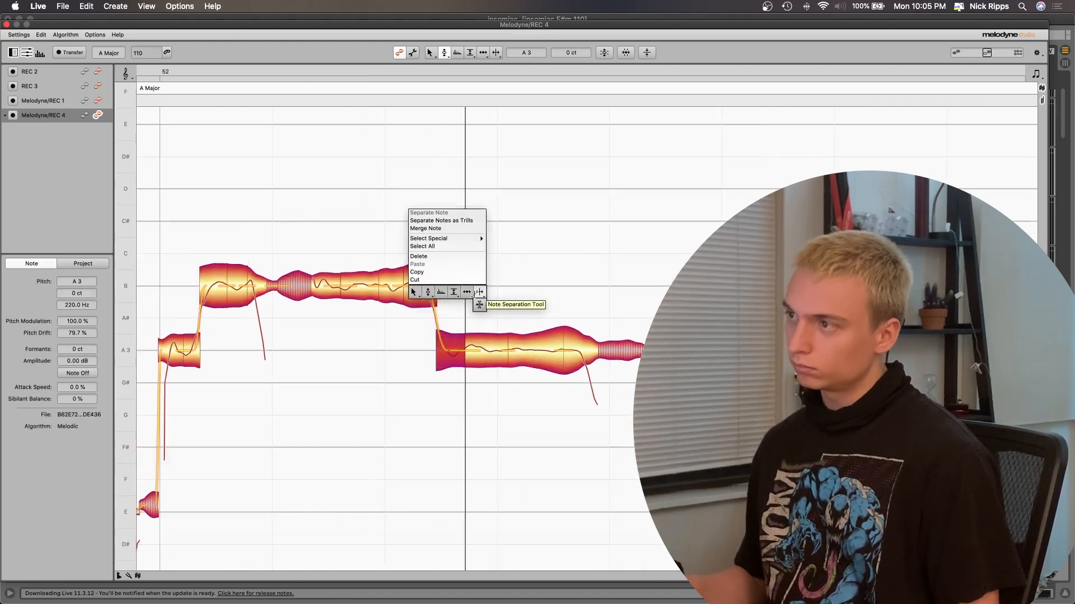
{"action": "left_click", "coordinate": [428, 317]}
{"action": "left_click", "coordinate": [423, 289]}
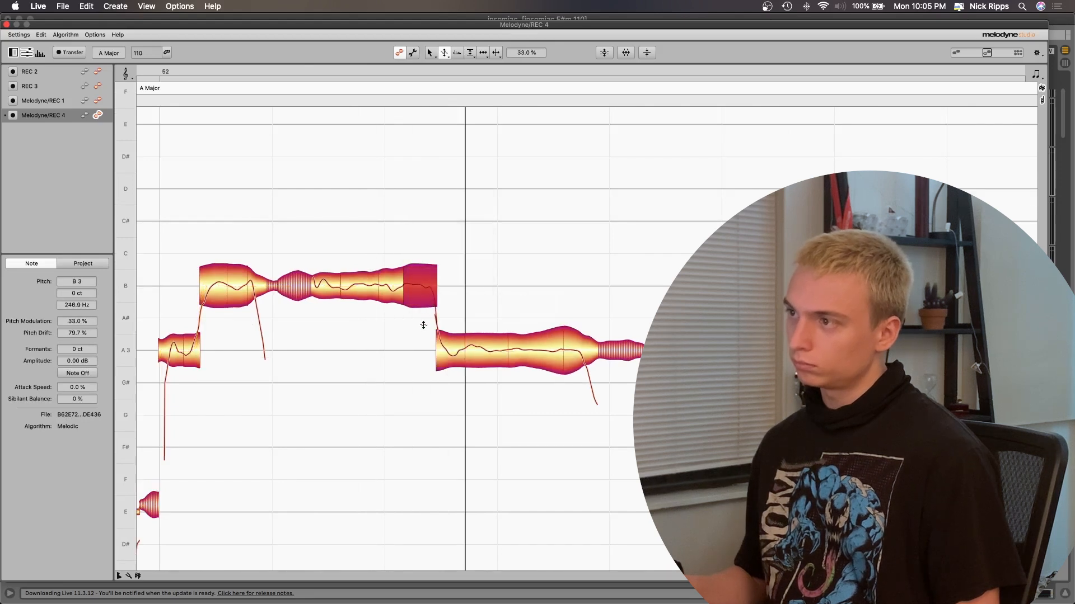
{"action": "right_click", "coordinate": [403, 192]}
{"action": "left_click", "coordinate": [422, 255]}
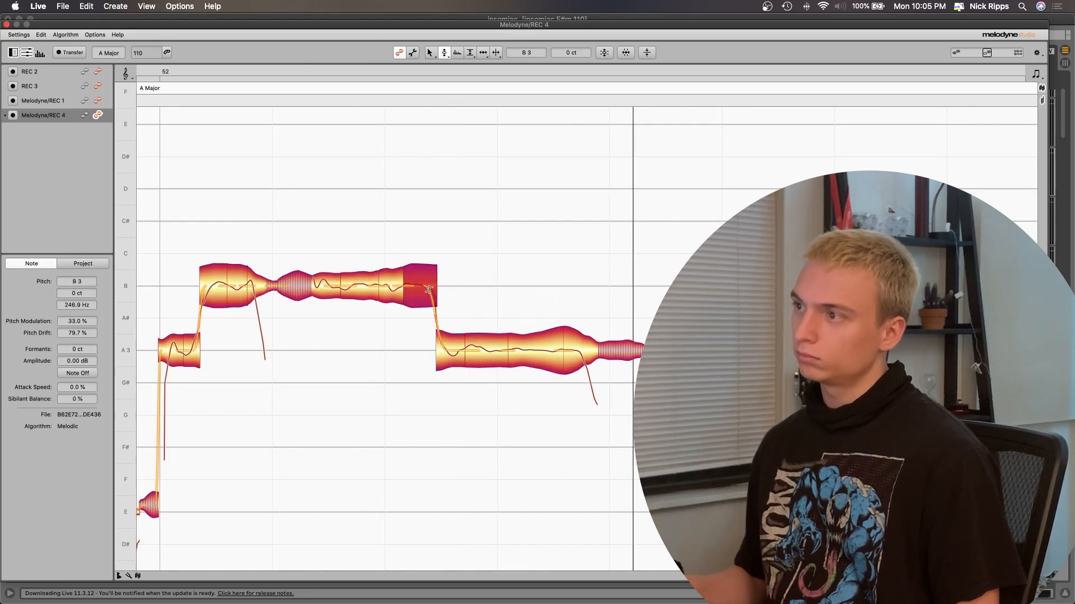
Step: Move the first A3 segment after the B3 note in bar 52 down to G#3 at 0 cents
{"action": "left_click_drag", "start_coordinate": [447, 342], "coordinate": [447, 375]}
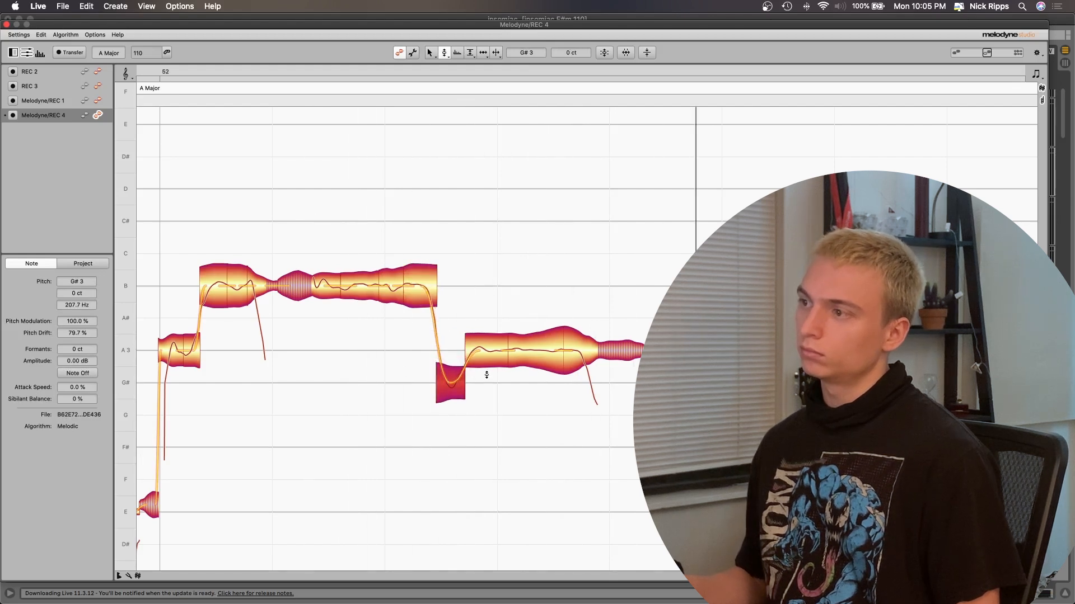
{"action": "scroll", "coordinate": [196, 214], "scroll_direction": "left", "scroll_amount": 5}
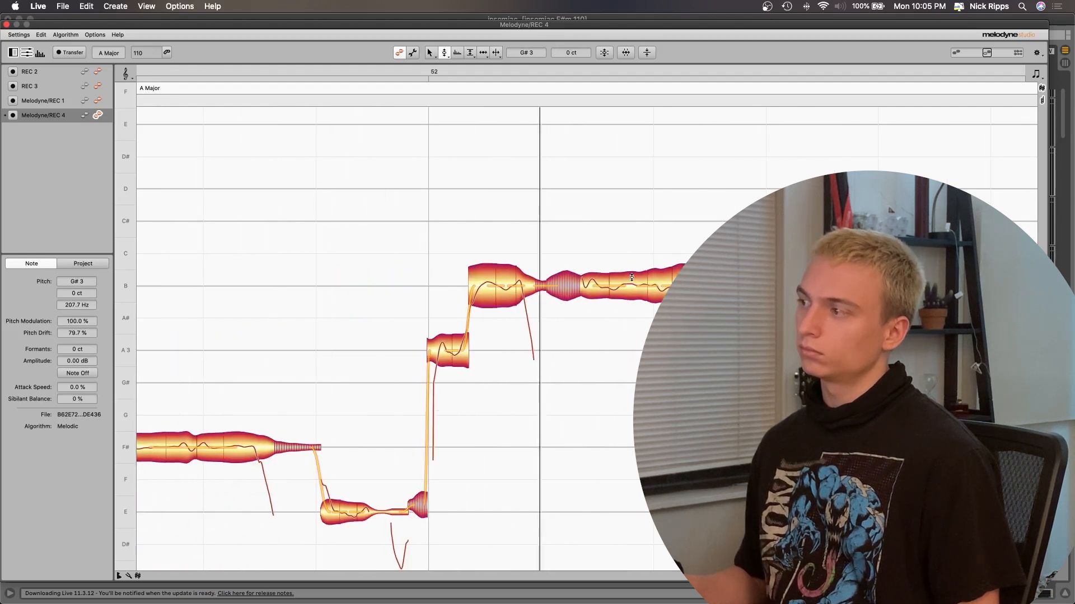
Step: Close the Melodyne editor and play back the REC 4 vocal from bar 49 in the arrangement
{"action": "scroll", "coordinate": [756, 339], "scroll_direction": "down", "scroll_amount": 10}
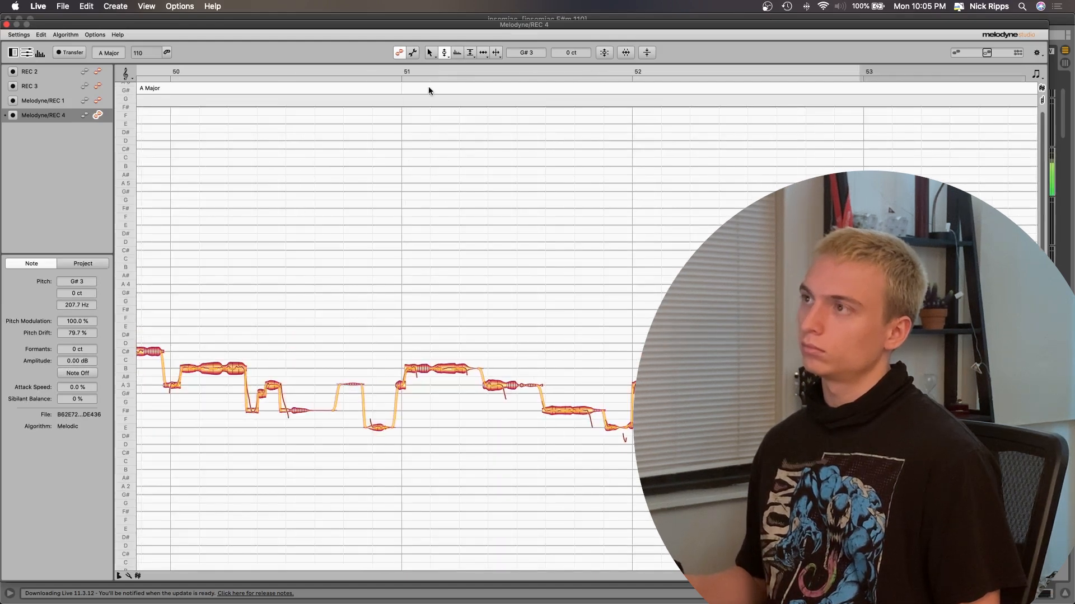
{"action": "double_click", "coordinate": [444, 26]}
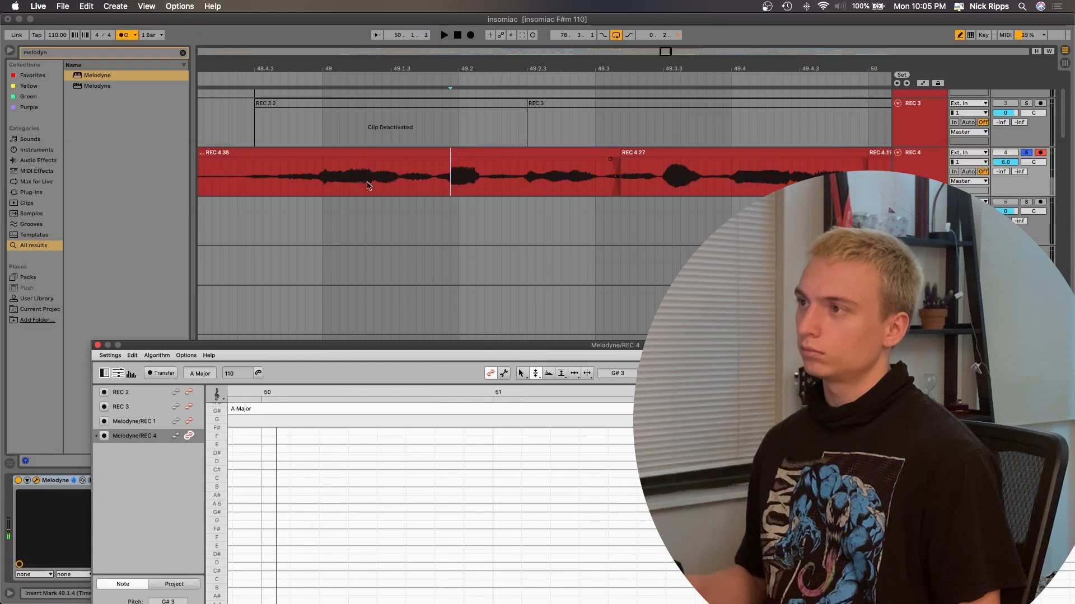
{"action": "left_click", "coordinate": [331, 219]}
{"action": "left_click", "coordinate": [919, 181]}
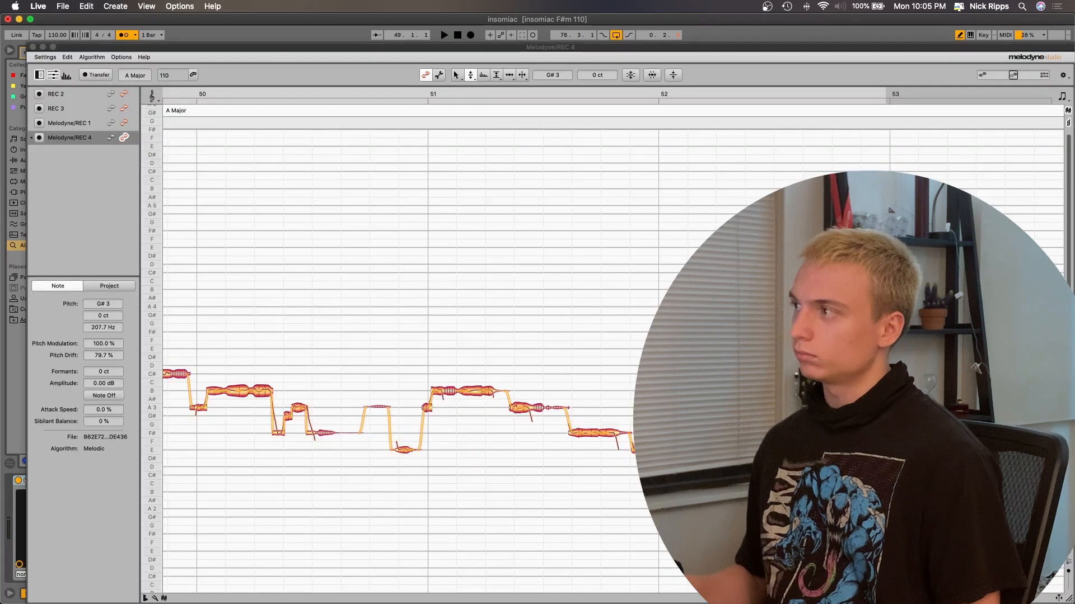
{"action": "left_click", "coordinate": [32, 47]}
{"action": "left_click", "coordinate": [199, 481]}
{"action": "key", "text": "space"}
{"action": "scroll", "coordinate": [389, 217], "scroll_direction": "down", "scroll_amount": 8}
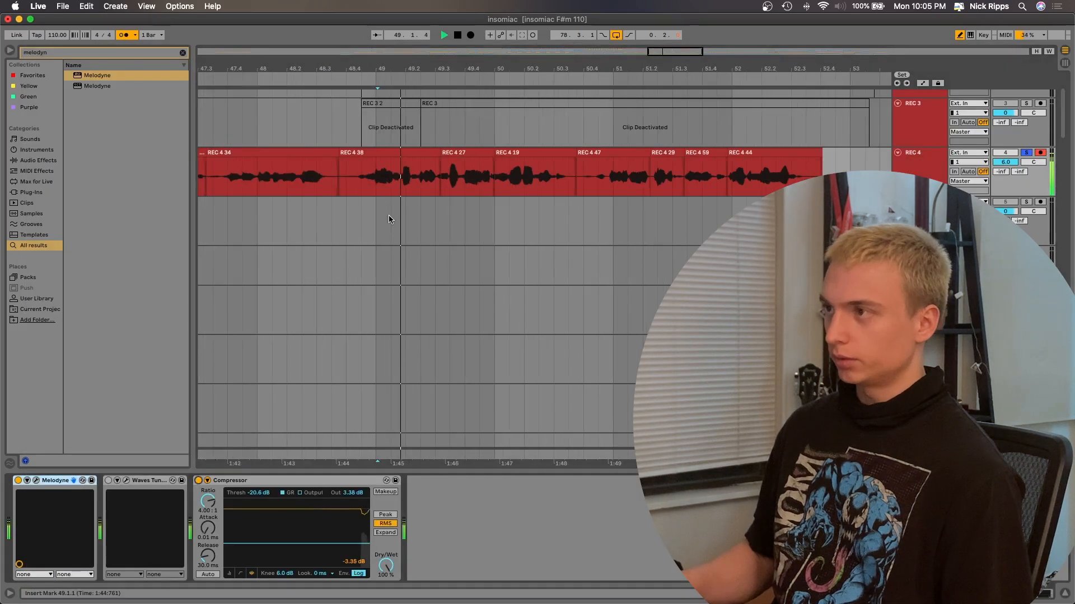
Step: Play back the full mix from the start of the REC 4 clips at the end of bar 44
{"action": "scroll", "coordinate": [389, 217], "scroll_direction": "left", "scroll_amount": 8}
{"action": "scroll", "coordinate": [388, 218], "scroll_direction": "left", "scroll_amount": 3}
{"action": "left_click", "coordinate": [451, 192]}
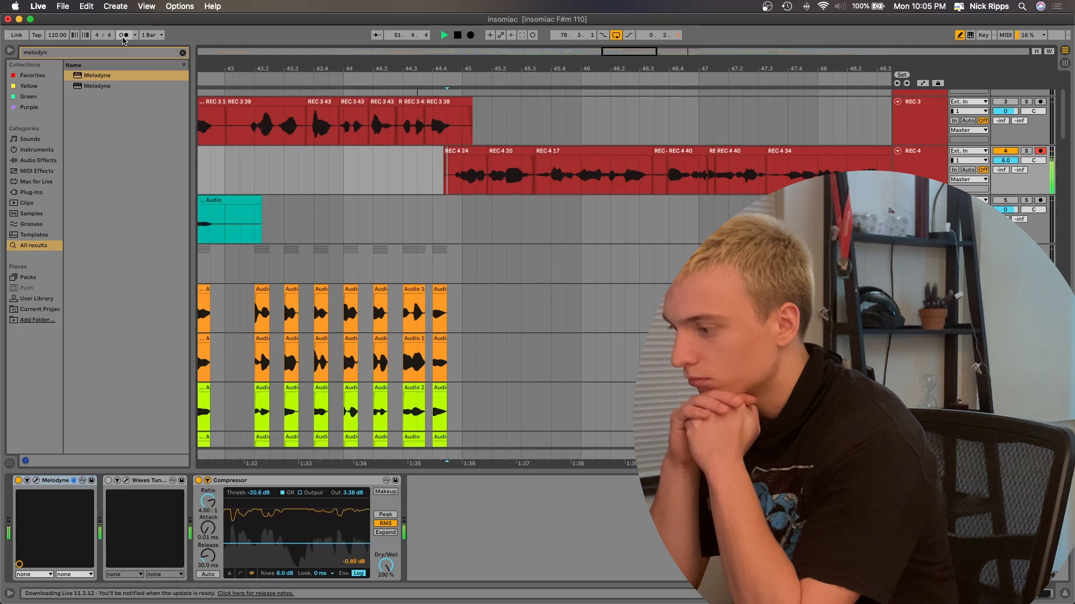
{"action": "key", "text": "space"}
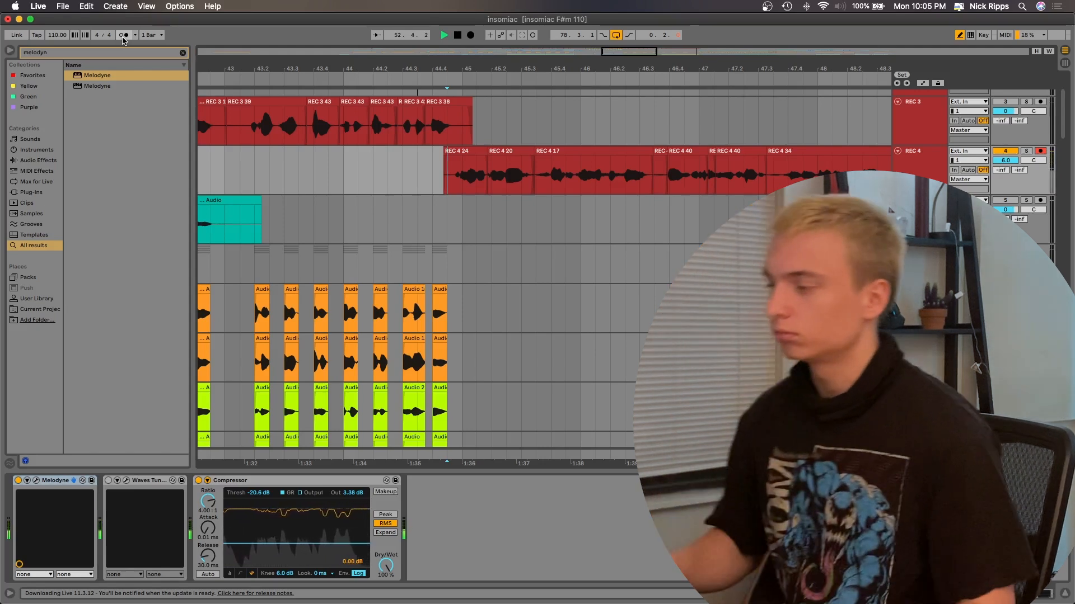
Step: Reopen REC 4's Melodyne editor and move the short G#3 segment after the B3 note in bar 52 to A3 at 0 cents
{"action": "scroll", "coordinate": [823, 154], "scroll_direction": "right", "scroll_amount": 3}
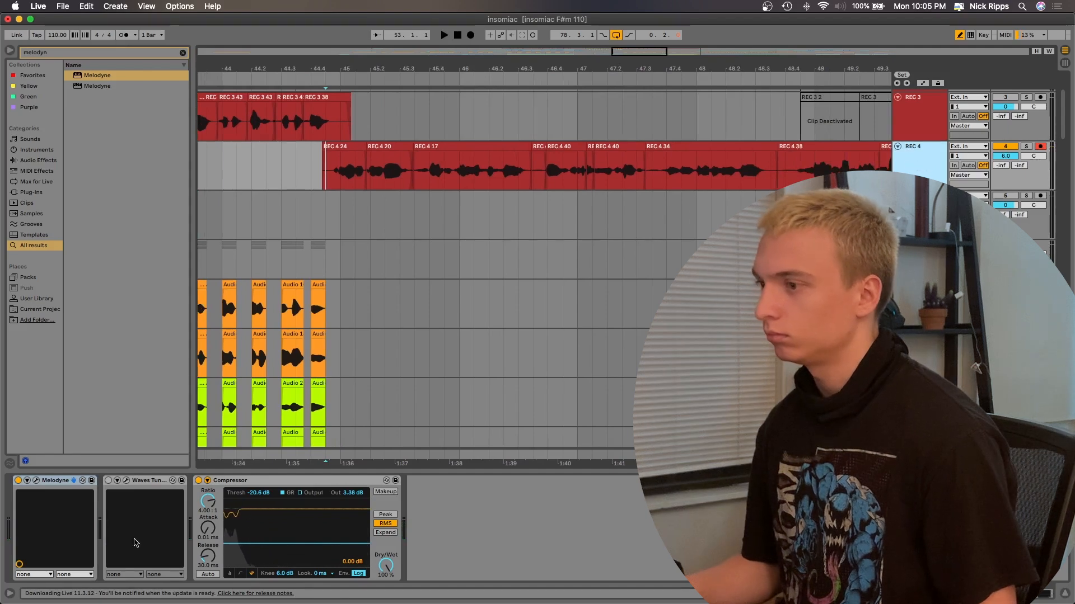
{"action": "left_click", "coordinate": [37, 481]}
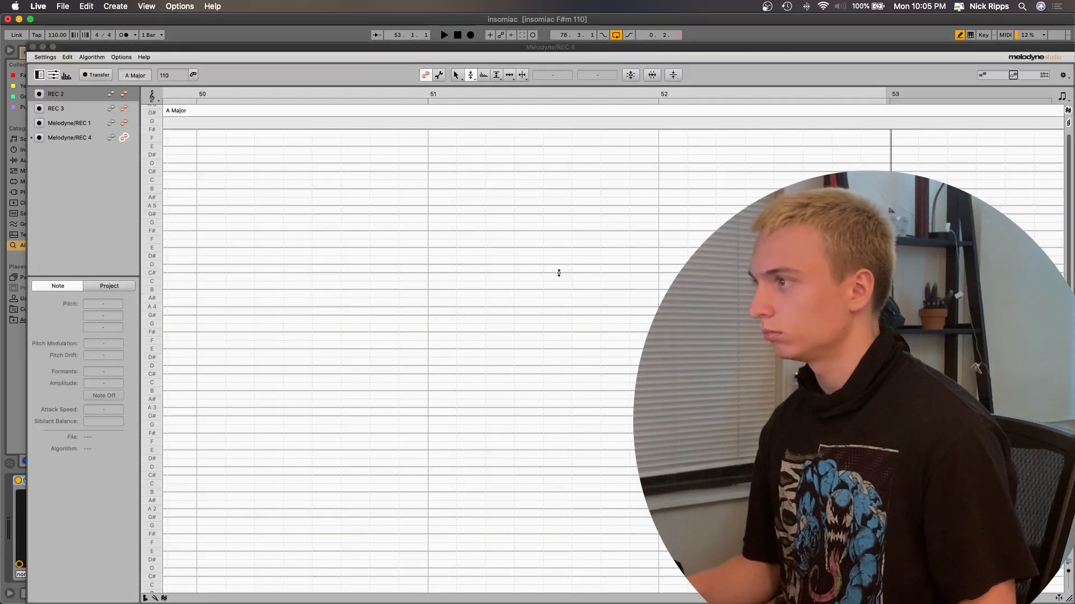
{"action": "key", "text": "space"}
{"action": "scroll", "coordinate": [559, 273], "scroll_direction": "down", "scroll_amount": 5}
{"action": "scroll", "coordinate": [597, 280], "scroll_direction": "up", "scroll_amount": 5}
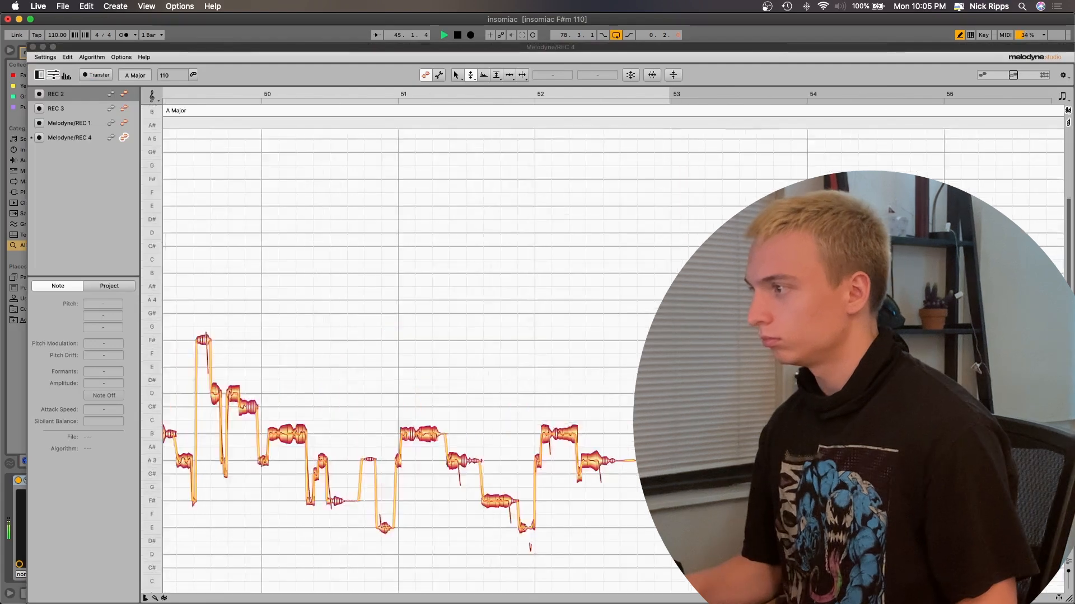
{"action": "key", "text": "space"}
{"action": "left_click", "coordinate": [547, 501]}
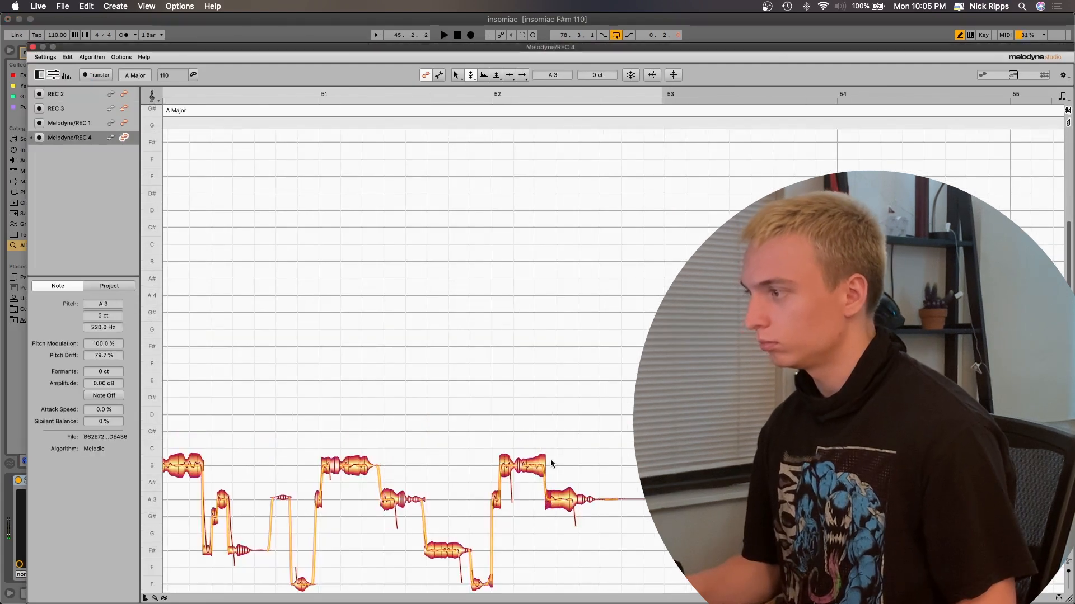
Step: Play back REC 4 from the third beat of bar 50 to judge the A3 segment in bar 52
{"action": "left_click_drag", "start_coordinate": [599, 47], "coordinate": [645, 244]}
{"action": "scroll", "coordinate": [803, 134], "scroll_direction": "right", "scroll_amount": 10}
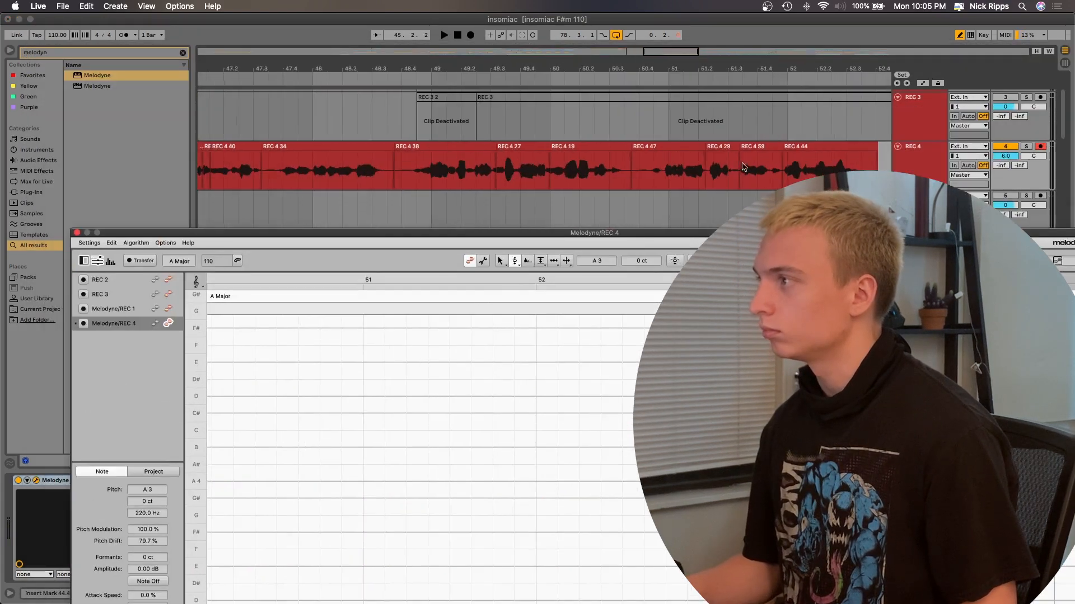
{"action": "left_click", "coordinate": [423, 221]}
{"action": "key", "text": "space"}
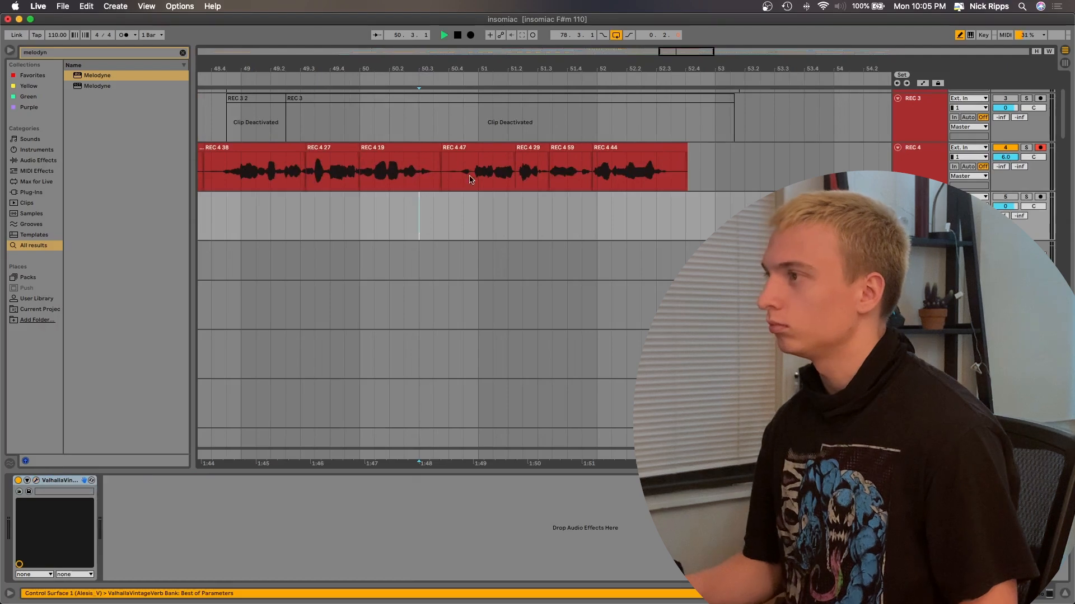
{"action": "left_click", "coordinate": [925, 160]}
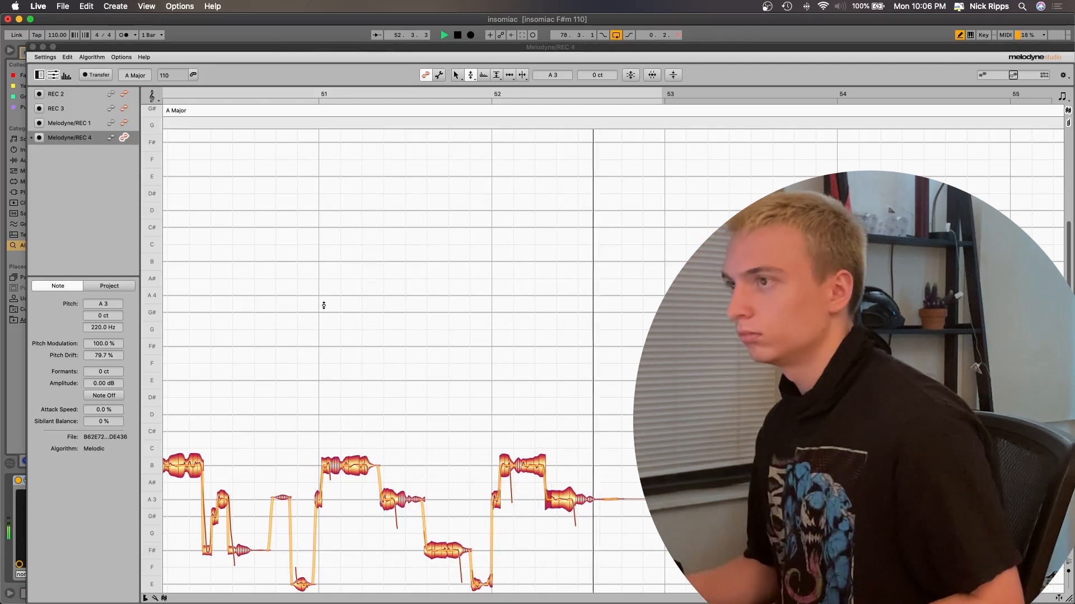
{"action": "left_click", "coordinate": [441, 294]}
{"action": "key", "text": "space"}
Step: Replay the phrase through bar 52 and close the Melodyne editor
{"action": "scroll", "coordinate": [596, 385], "scroll_direction": "up", "scroll_amount": 4}
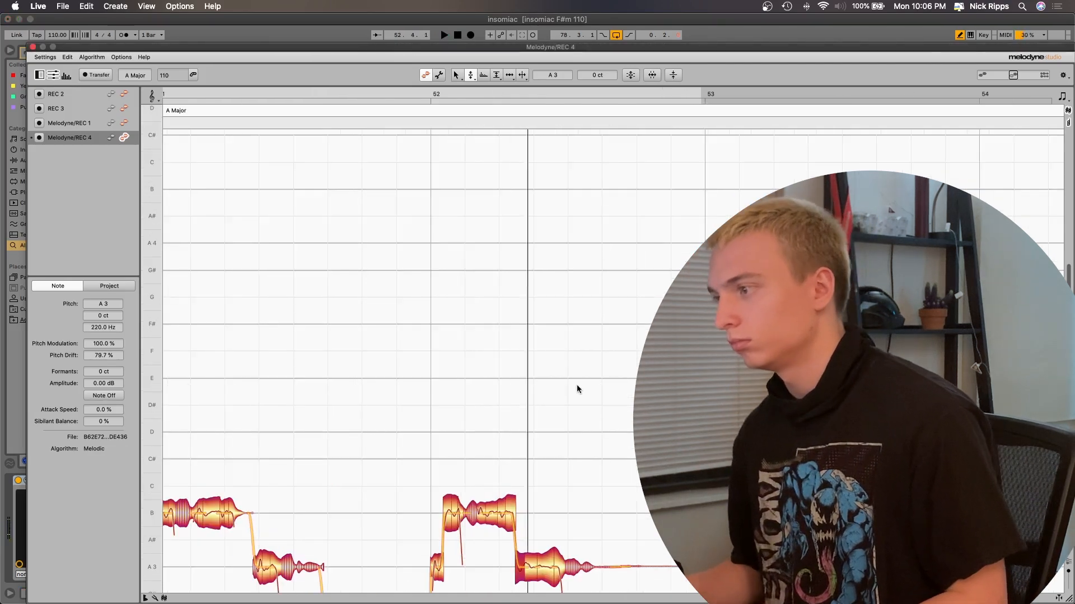
{"action": "key", "text": "space"}
{"action": "double_click", "coordinate": [542, 47]}
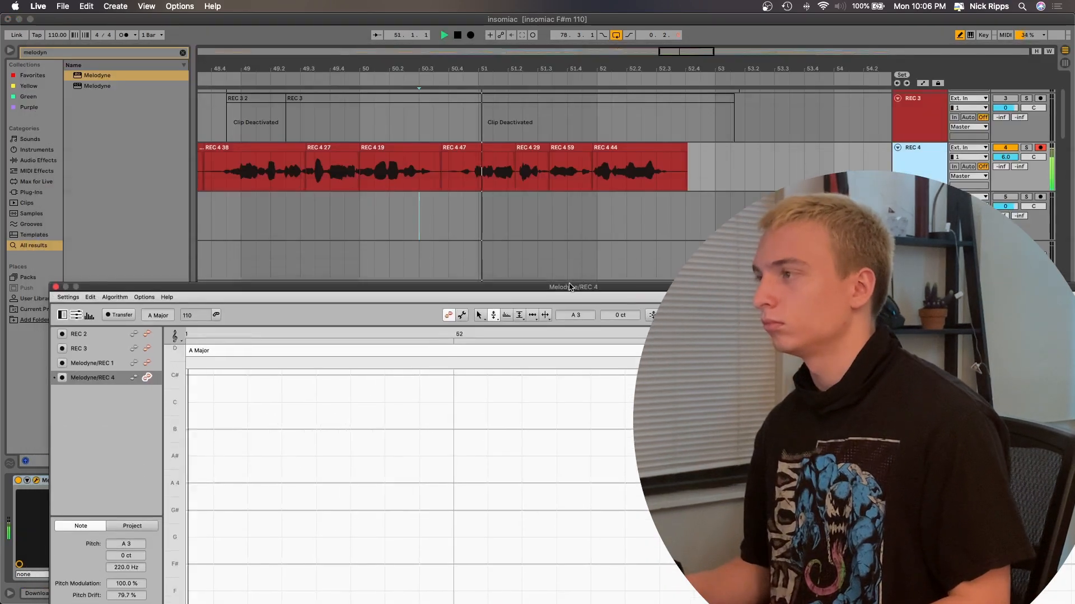
{"action": "left_click", "coordinate": [55, 293]}
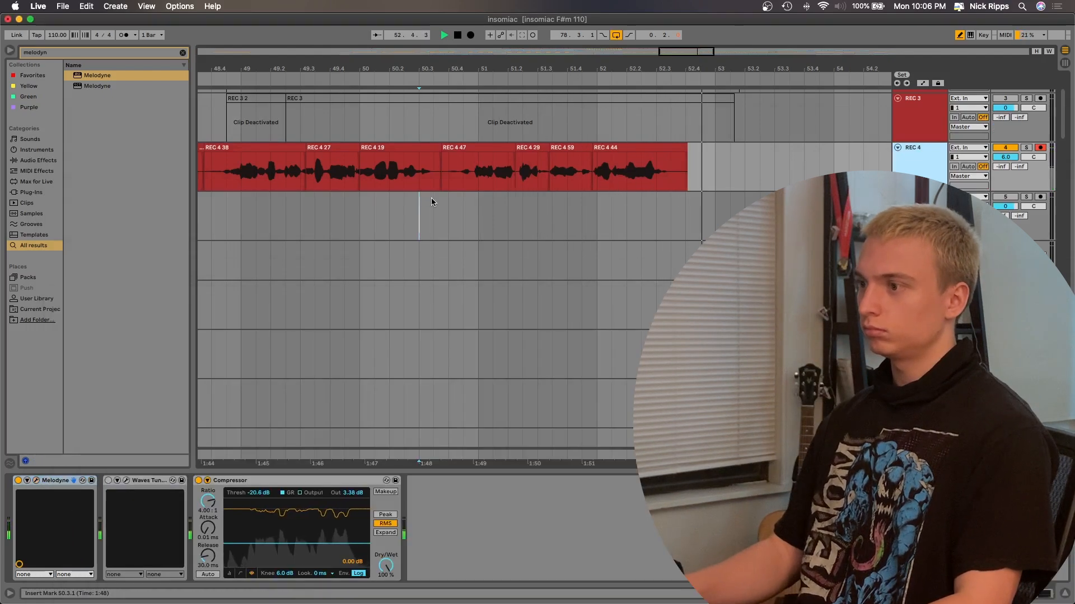
{"action": "key", "text": "space"}
Step: Examine the clips on the other vocal tracks, from the section around bar 45 back to bars 16 to 26 on track 22
{"action": "scroll", "coordinate": [430, 198], "scroll_direction": "down", "scroll_amount": 5}
{"action": "scroll", "coordinate": [263, 316], "scroll_direction": "left", "scroll_amount": 6}
{"action": "scroll", "coordinate": [460, 198], "scroll_direction": "down", "scroll_amount": 15}
{"action": "scroll", "coordinate": [460, 199], "scroll_direction": "right", "scroll_amount": 4}
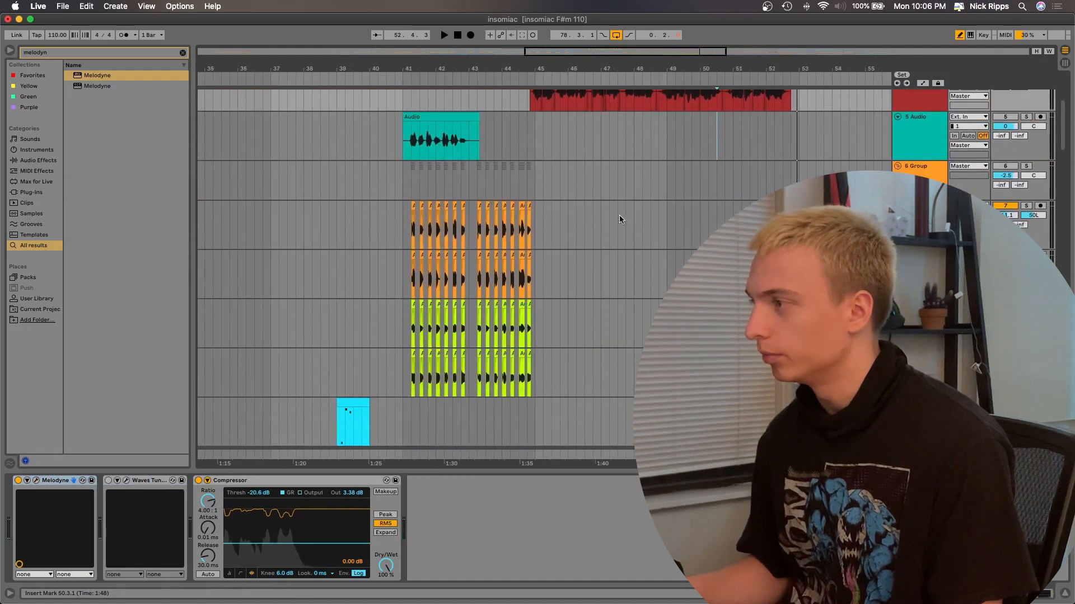
{"action": "scroll", "coordinate": [620, 219], "scroll_direction": "down", "scroll_amount": 6}
{"action": "scroll", "coordinate": [620, 219], "scroll_direction": "left", "scroll_amount": 2}
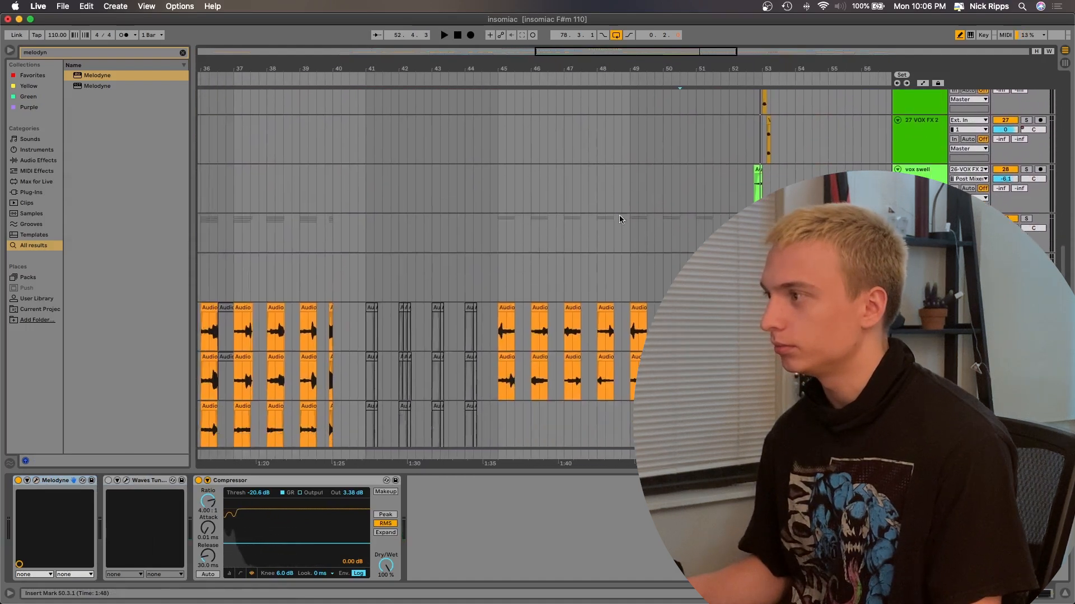
{"action": "scroll", "coordinate": [620, 219], "scroll_direction": "up", "scroll_amount": 10}
{"action": "left_click", "coordinate": [533, 281]}
{"action": "left_click", "coordinate": [499, 261]}
{"action": "left_click", "coordinate": [499, 261]}
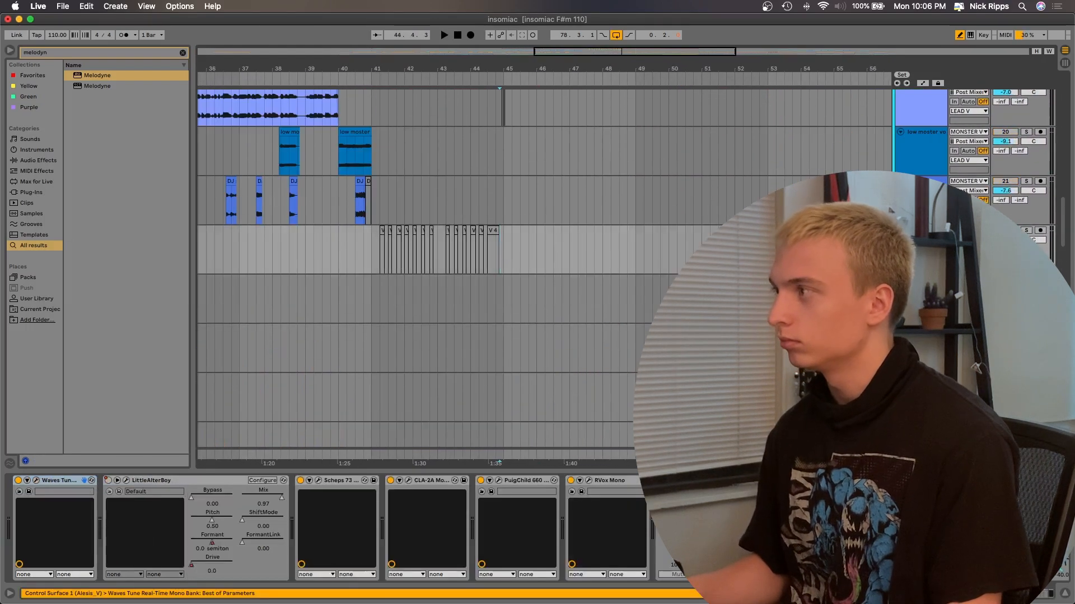
{"action": "scroll", "coordinate": [636, 302], "scroll_direction": "left", "scroll_amount": 8}
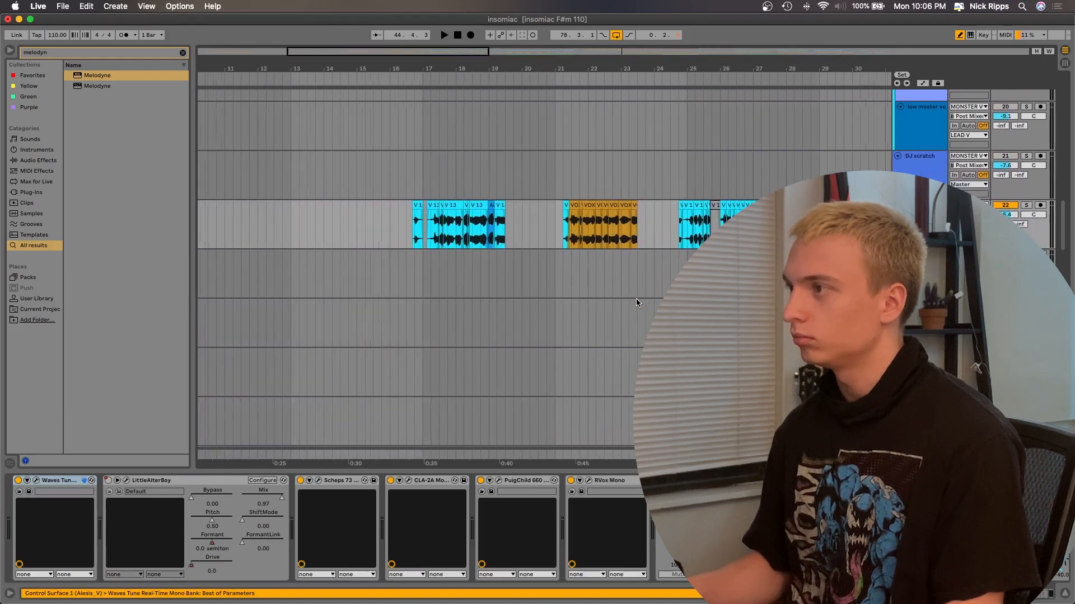
Step: Arm the V track and record a take starting at the end of its last deactivated V 4 clip
{"action": "scroll", "coordinate": [636, 302], "scroll_direction": "right", "scroll_amount": 8}
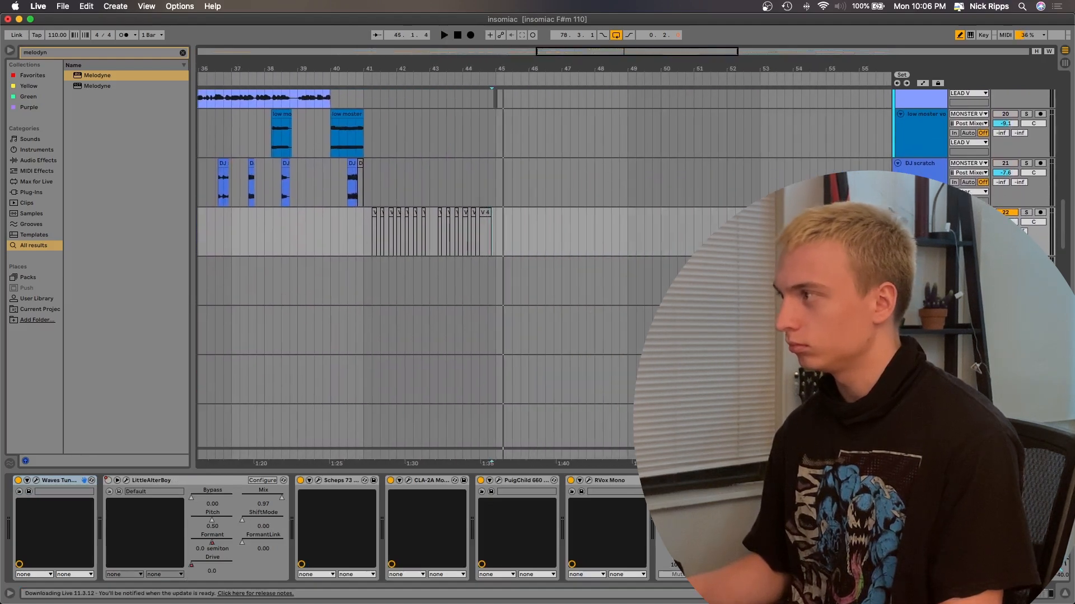
{"action": "left_click", "coordinate": [1039, 214]}
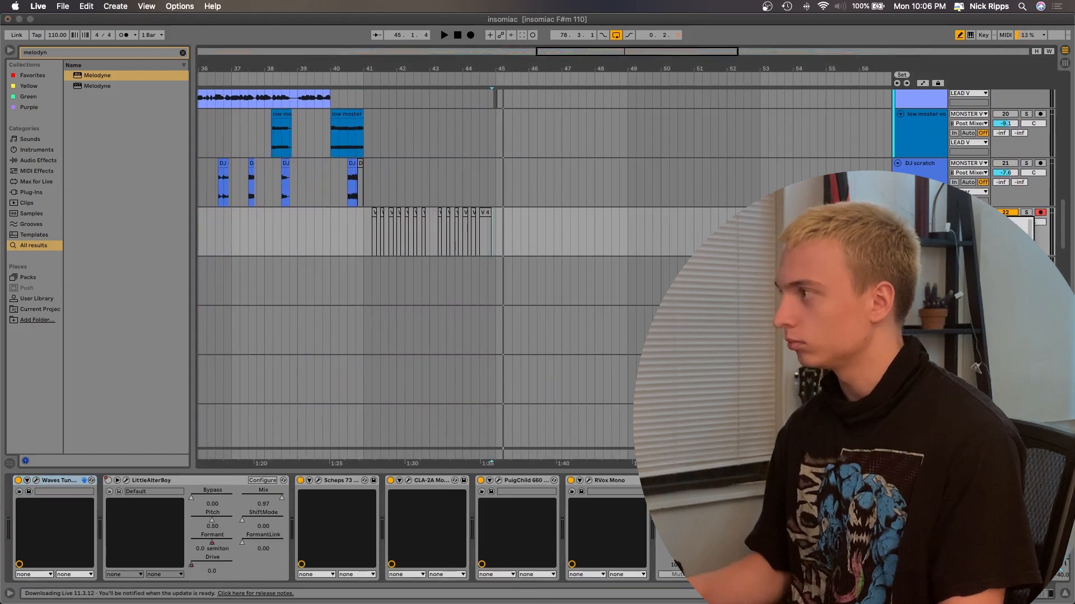
{"action": "scroll", "coordinate": [505, 229], "scroll_direction": "up", "scroll_amount": 5}
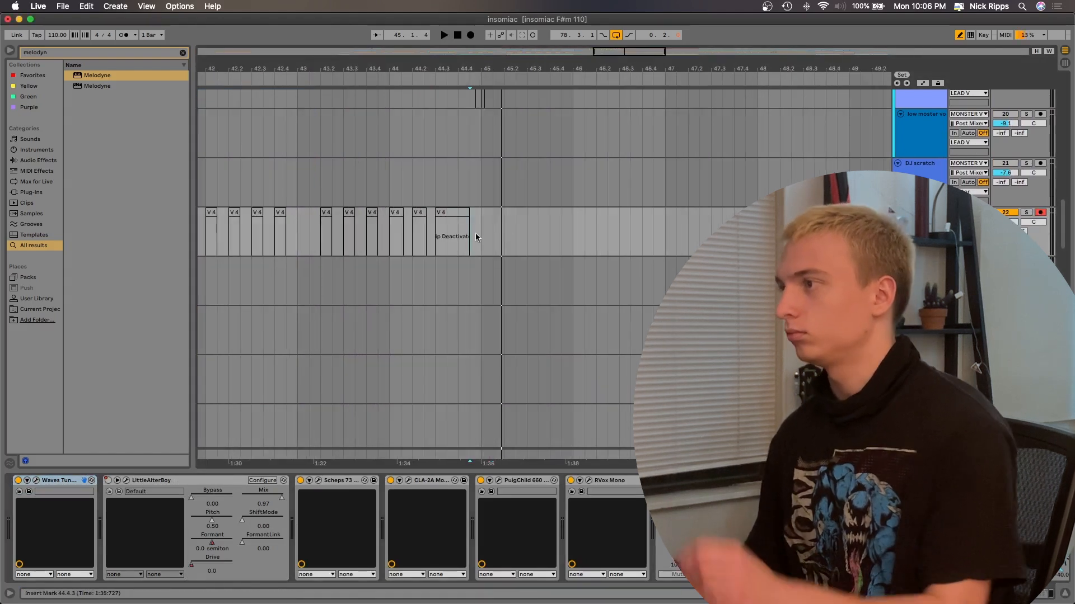
{"action": "left_click", "coordinate": [469, 34]}
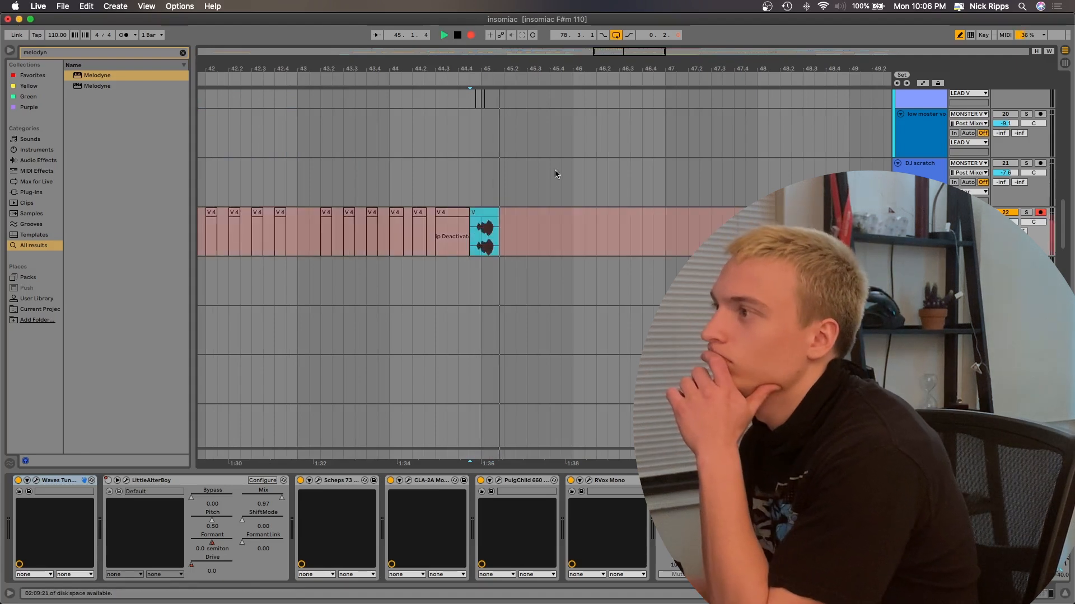
Step: Try to re-record the vocal onto the V track, starting from 44.4.1
{"action": "scroll", "coordinate": [426, 218], "scroll_direction": "up", "scroll_amount": 3}
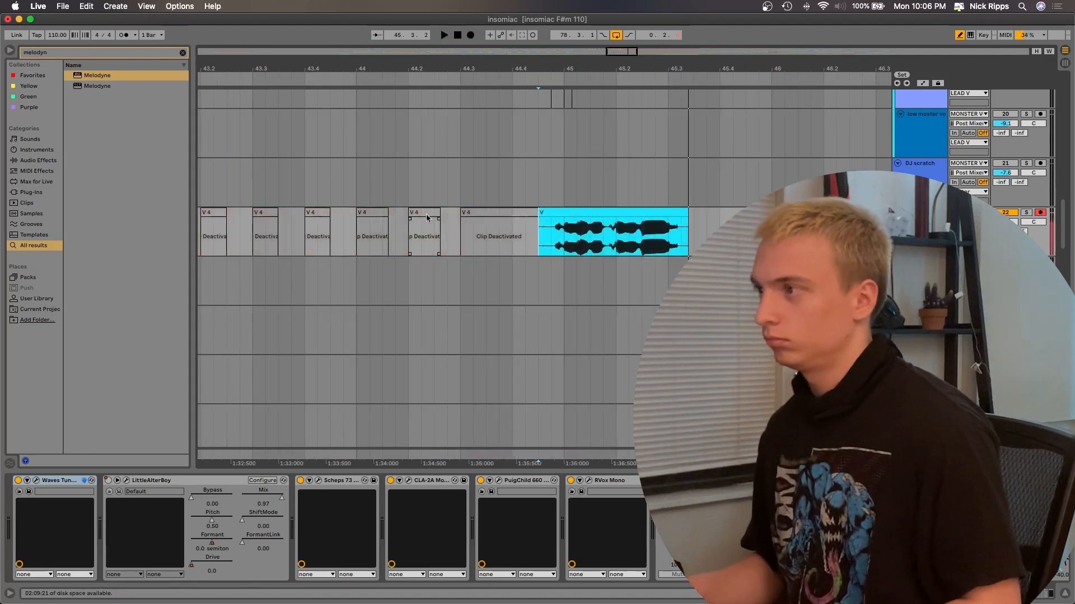
{"action": "left_click", "coordinate": [469, 37]}
{"action": "key", "text": "space"}
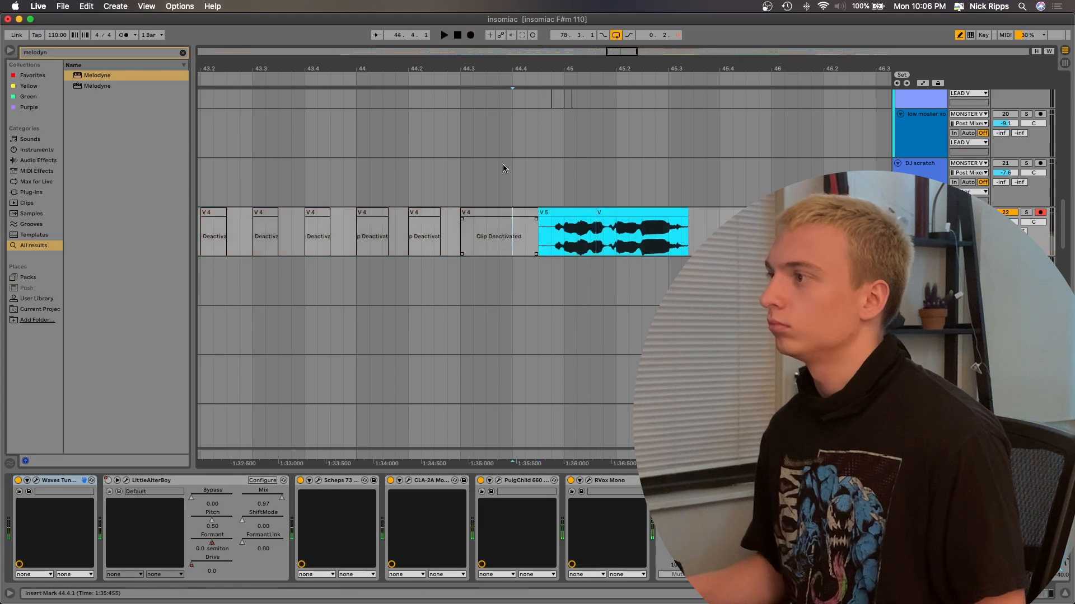
{"action": "left_click", "coordinate": [470, 35]}
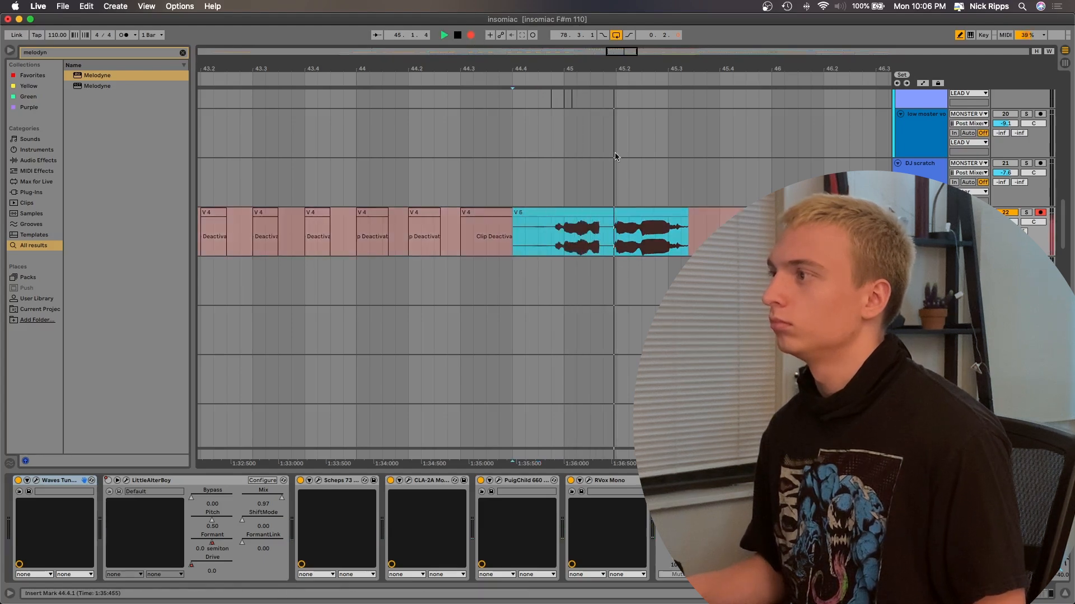
{"action": "scroll", "coordinate": [654, 204], "scroll_direction": "up", "scroll_amount": 3}
{"action": "key", "text": "space"}
Step: Turn off the Compressor in the REC 4 track's device chain
{"action": "scroll", "coordinate": [633, 320], "scroll_direction": "up", "scroll_amount": 15}
{"action": "key", "text": "space"}
{"action": "key", "text": "space"}
{"action": "double_click", "coordinate": [471, 263]}
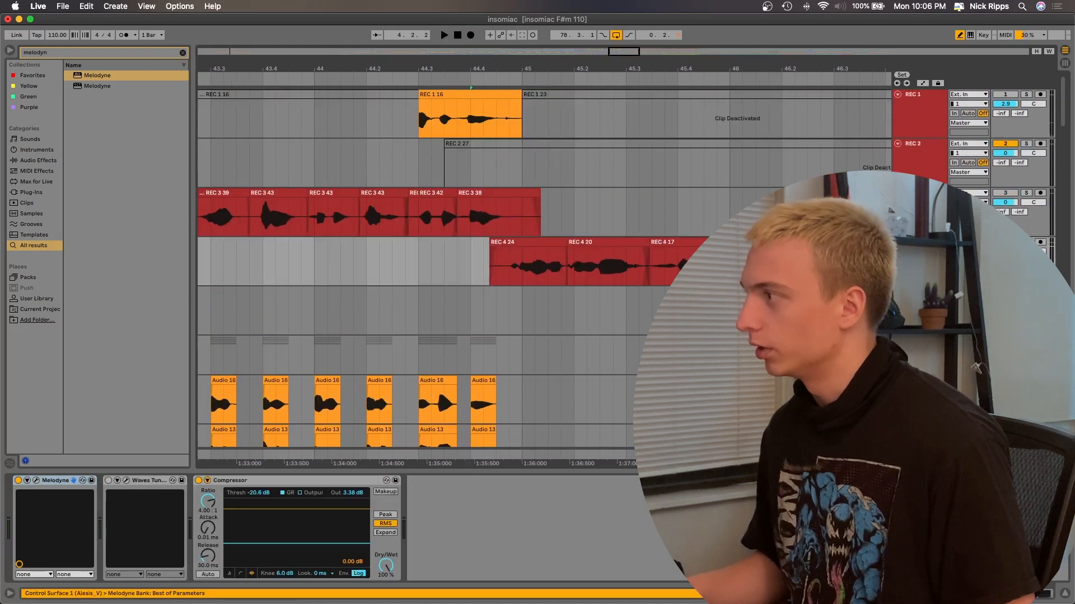
{"action": "left_click", "coordinate": [198, 481]}
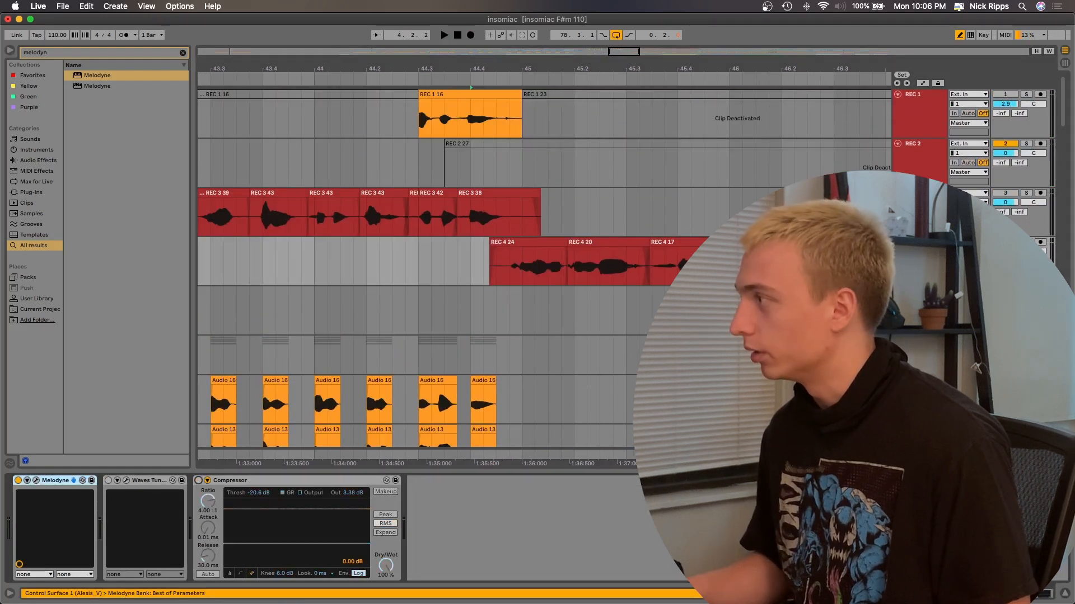
Step: Record the REC 4 vocal onto the armed V track from 44.4.1 to about bar 52
{"action": "scroll", "coordinate": [590, 324], "scroll_direction": "down", "scroll_amount": 10}
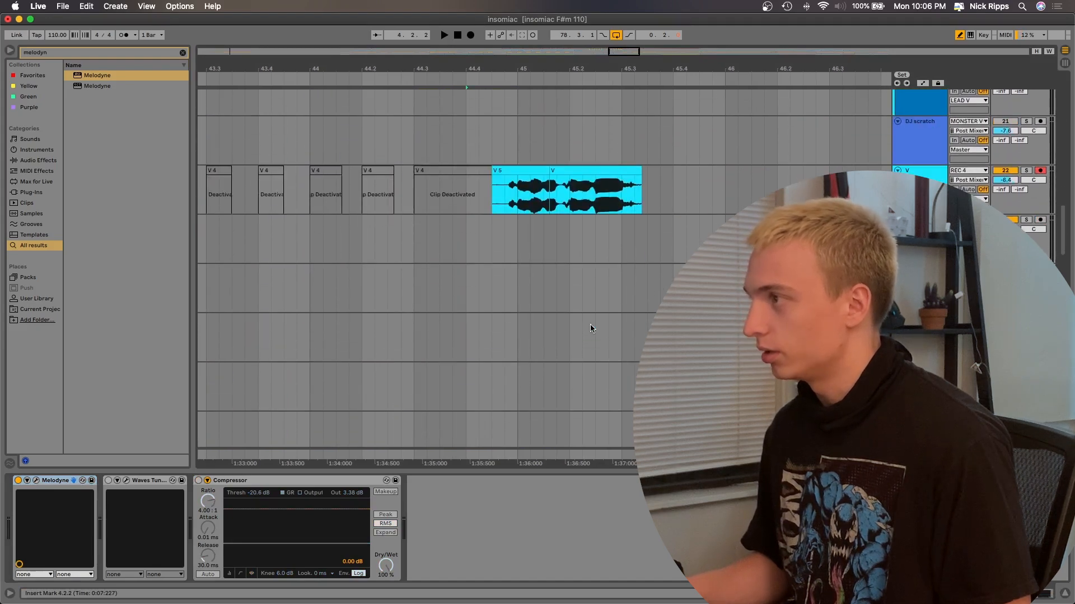
{"action": "left_click", "coordinate": [470, 35]}
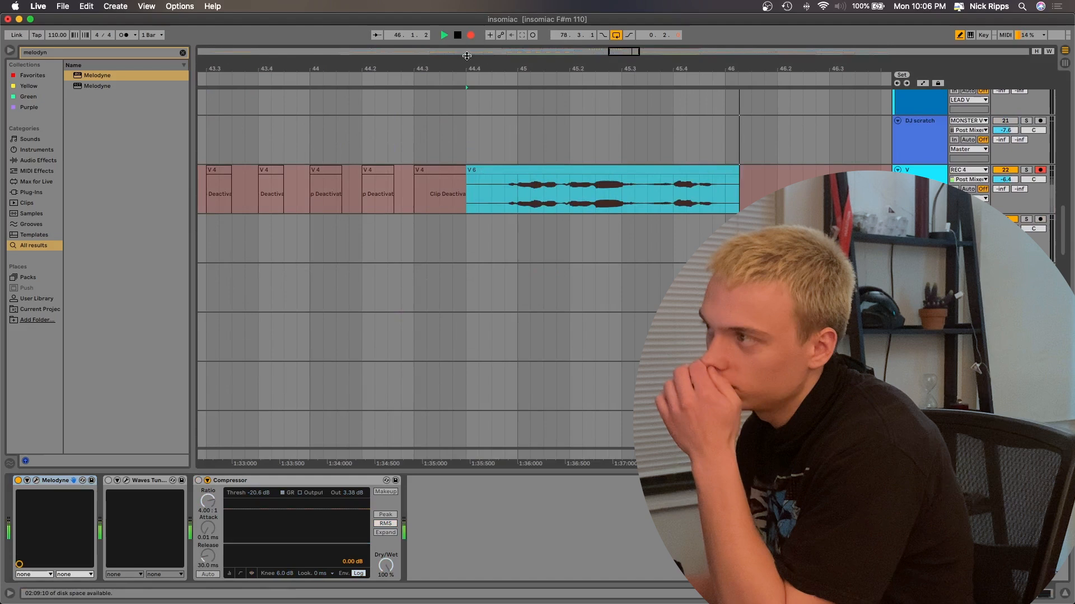
{"action": "left_click", "coordinate": [471, 34]}
{"action": "left_click", "coordinate": [471, 35]}
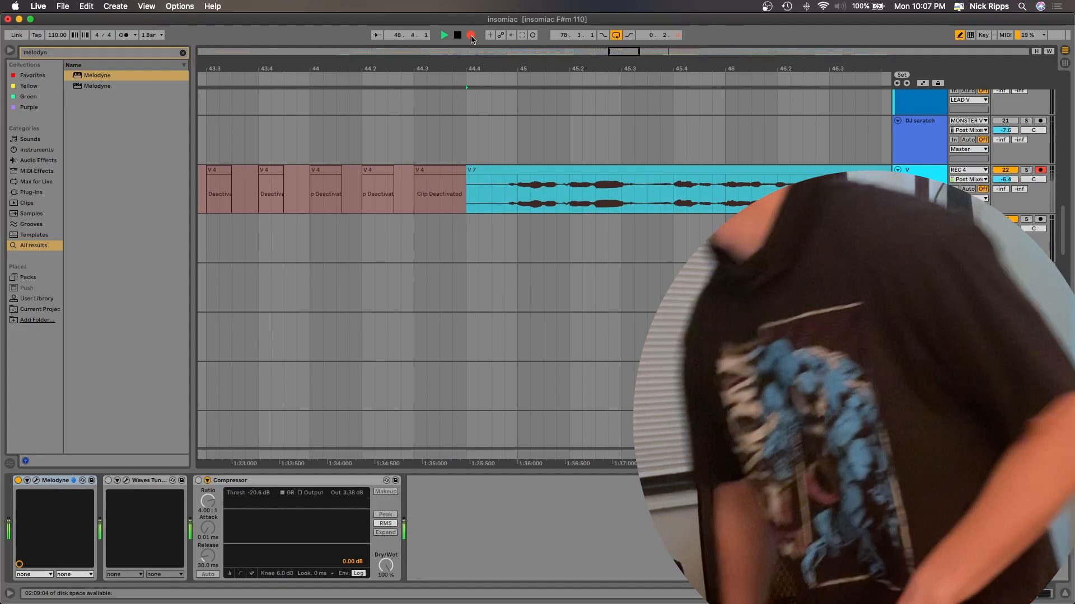
{"action": "scroll", "coordinate": [599, 184], "scroll_direction": "down", "scroll_amount": 5}
{"action": "scroll", "coordinate": [605, 184], "scroll_direction": "up", "scroll_amount": 1}
{"action": "scroll", "coordinate": [606, 183], "scroll_direction": "right", "scroll_amount": 5}
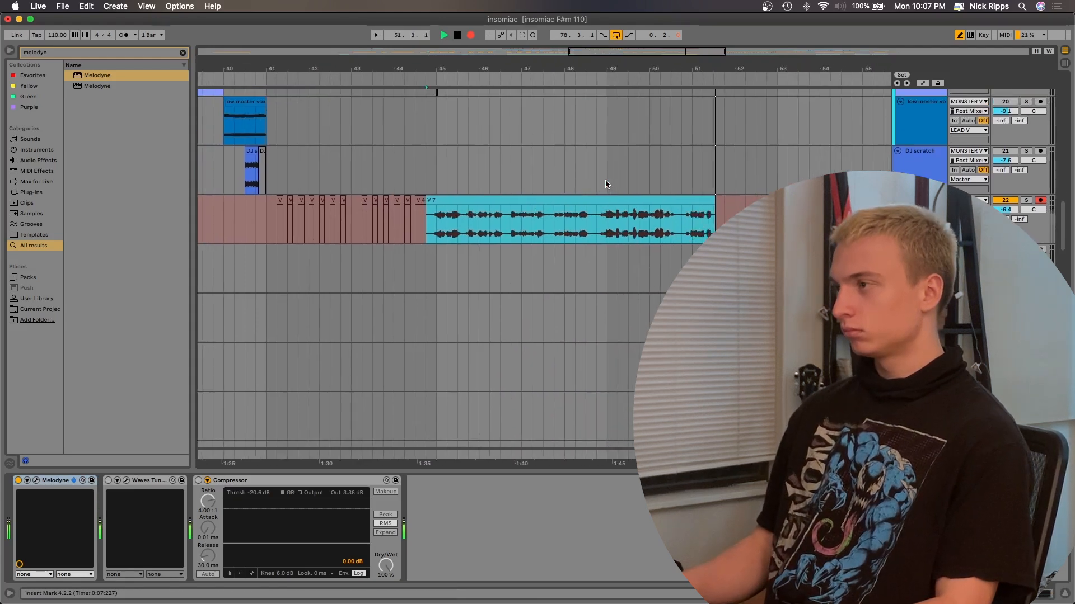
{"action": "scroll", "coordinate": [606, 180], "scroll_direction": "right", "scroll_amount": 2}
{"action": "scroll", "coordinate": [642, 173], "scroll_direction": "up", "scroll_amount": 2}
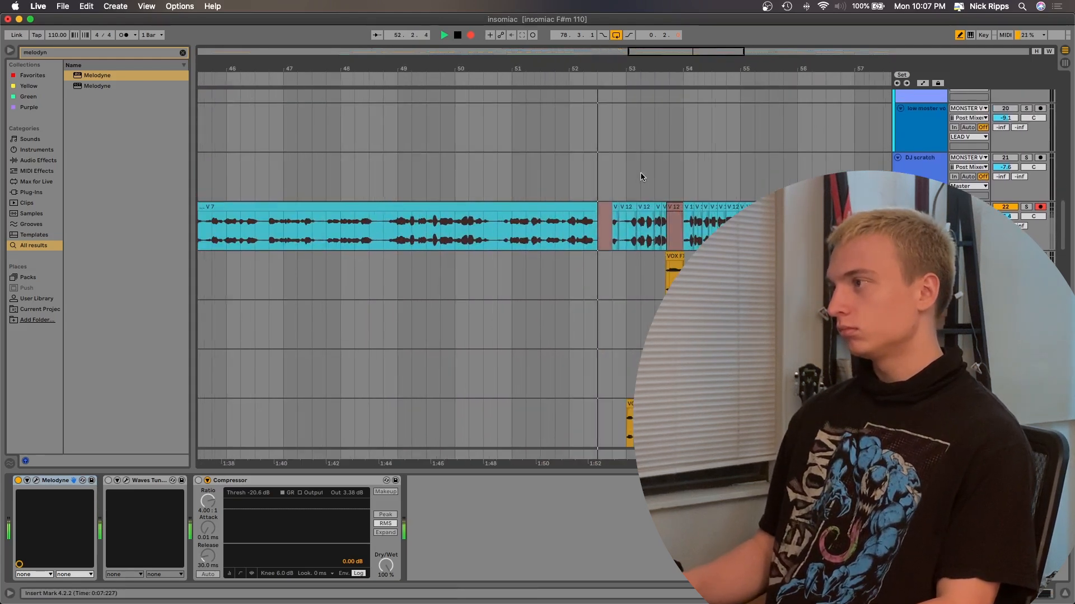
{"action": "key", "text": "space"}
Step: Raise the clip gain of the recorded V 7 clip slightly and close its clip view
{"action": "scroll", "coordinate": [460, 277], "scroll_direction": "left", "scroll_amount": 5}
{"action": "left_click", "coordinate": [437, 201]}
{"action": "double_click", "coordinate": [437, 201]}
{"action": "scroll", "coordinate": [437, 204], "scroll_direction": "left", "scroll_amount": 12}
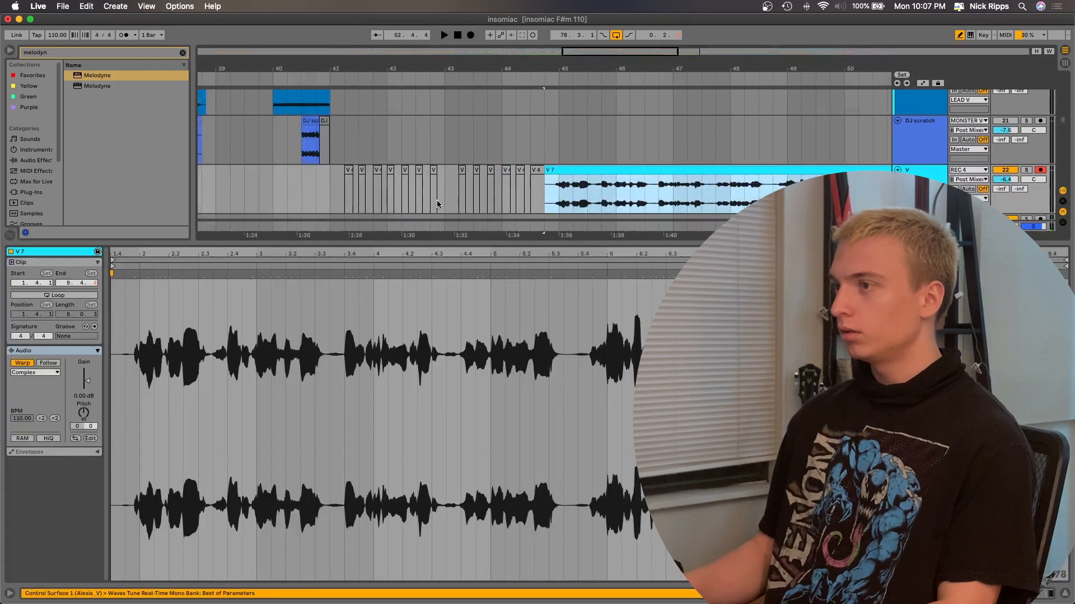
{"action": "scroll", "coordinate": [437, 205], "scroll_direction": "down", "scroll_amount": 3}
{"action": "scroll", "coordinate": [438, 203], "scroll_direction": "right", "scroll_amount": 2}
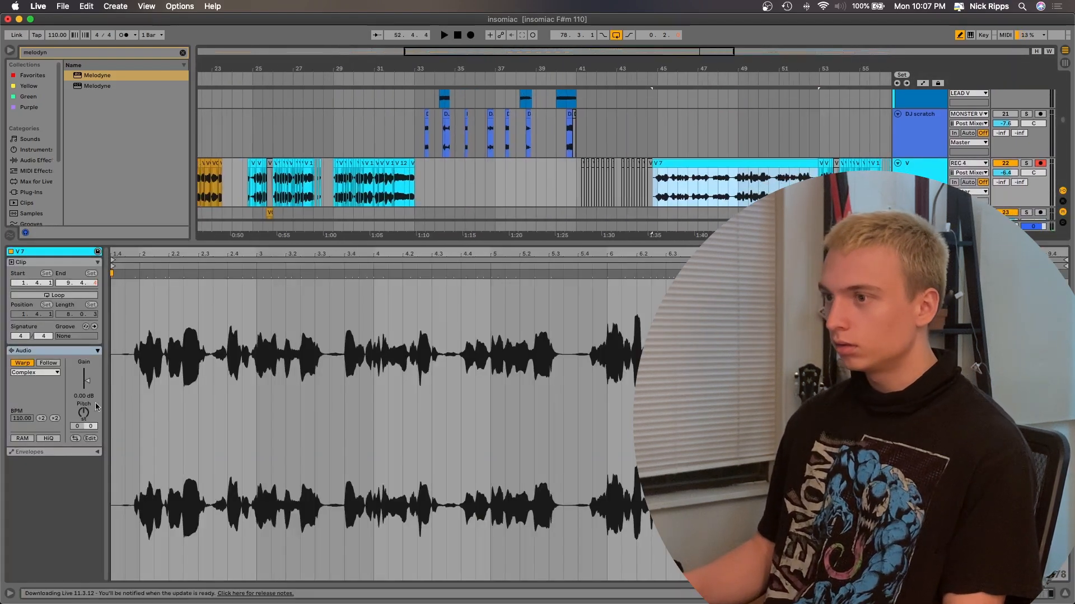
{"action": "left_click_drag", "start_coordinate": [86, 383], "coordinate": [87, 378]}
{"action": "key", "text": "super+alt+l"}
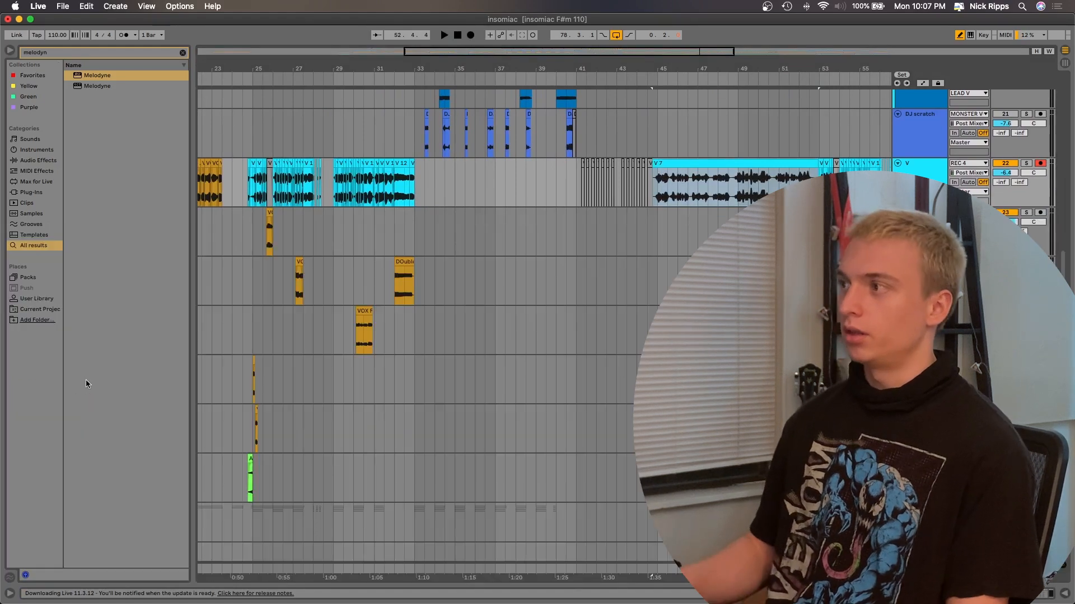
Step: Examine the source REC vocal tracks and the earlier chopped clips on the V track alongside the V 7 clip
{"action": "scroll", "coordinate": [543, 325], "scroll_direction": "up", "scroll_amount": 15}
{"action": "scroll", "coordinate": [543, 324], "scroll_direction": "right", "scroll_amount": 5}
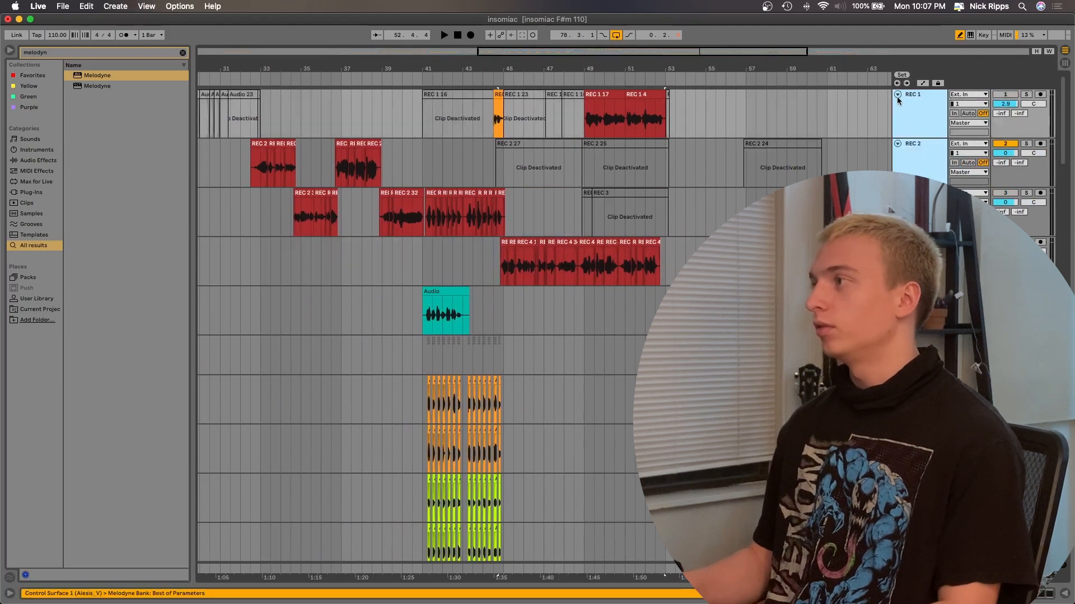
{"action": "scroll", "coordinate": [723, 139], "scroll_direction": "down", "scroll_amount": 10}
{"action": "scroll", "coordinate": [643, 178], "scroll_direction": "down", "scroll_amount": 8}
{"action": "left_click", "coordinate": [515, 259]}
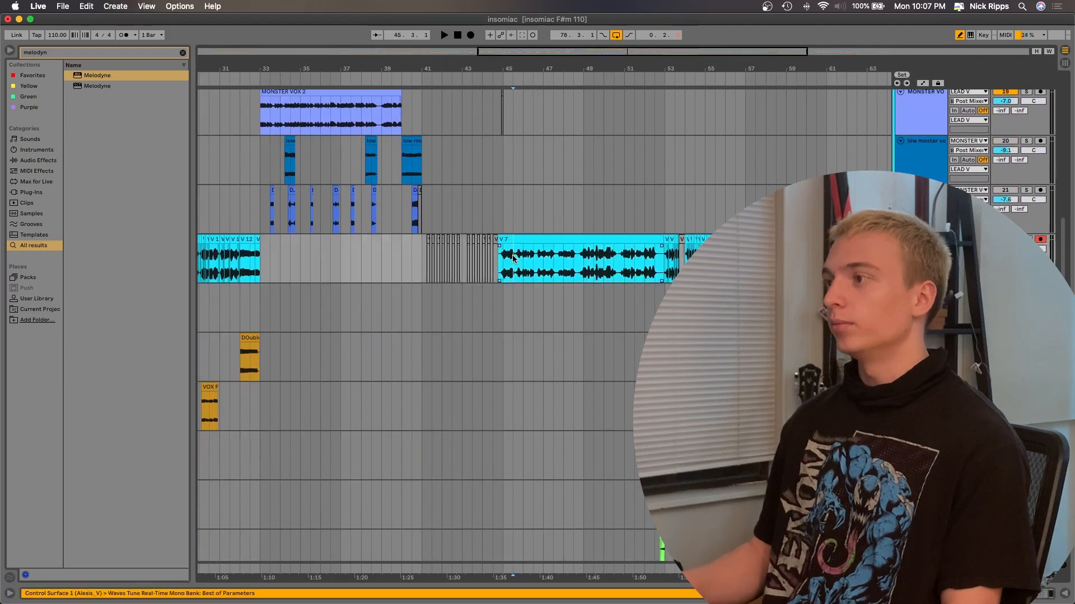
{"action": "key", "text": "plus"}
{"action": "scroll", "coordinate": [626, 258], "scroll_direction": "left", "scroll_amount": 10}
{"action": "key", "text": "minus"}
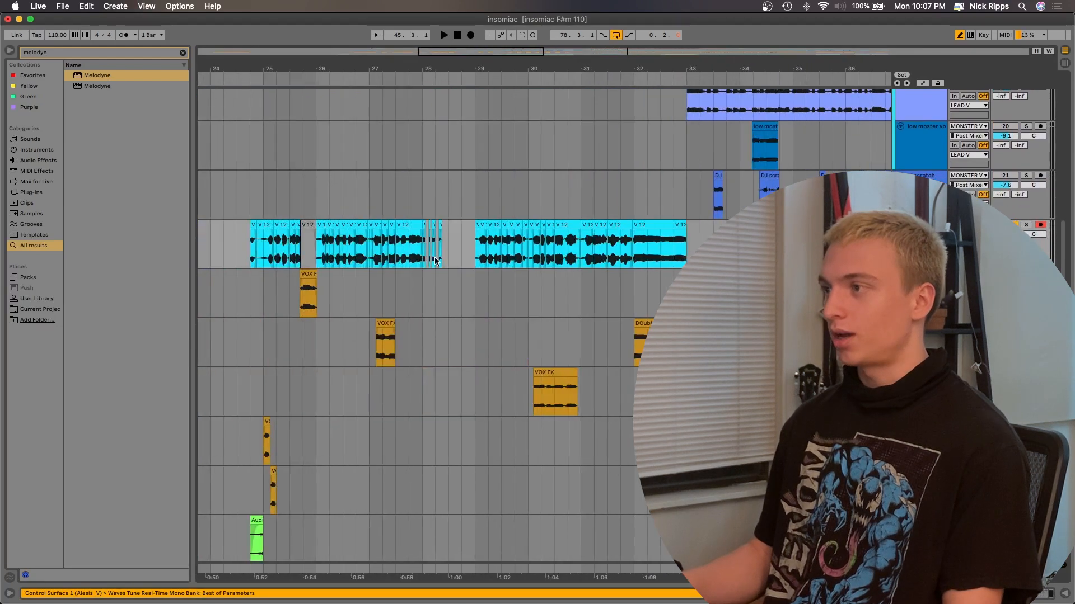
{"action": "scroll", "coordinate": [533, 239], "scroll_direction": "right", "scroll_amount": 5}
{"action": "scroll", "coordinate": [533, 239], "scroll_direction": "left", "scroll_amount": 8}
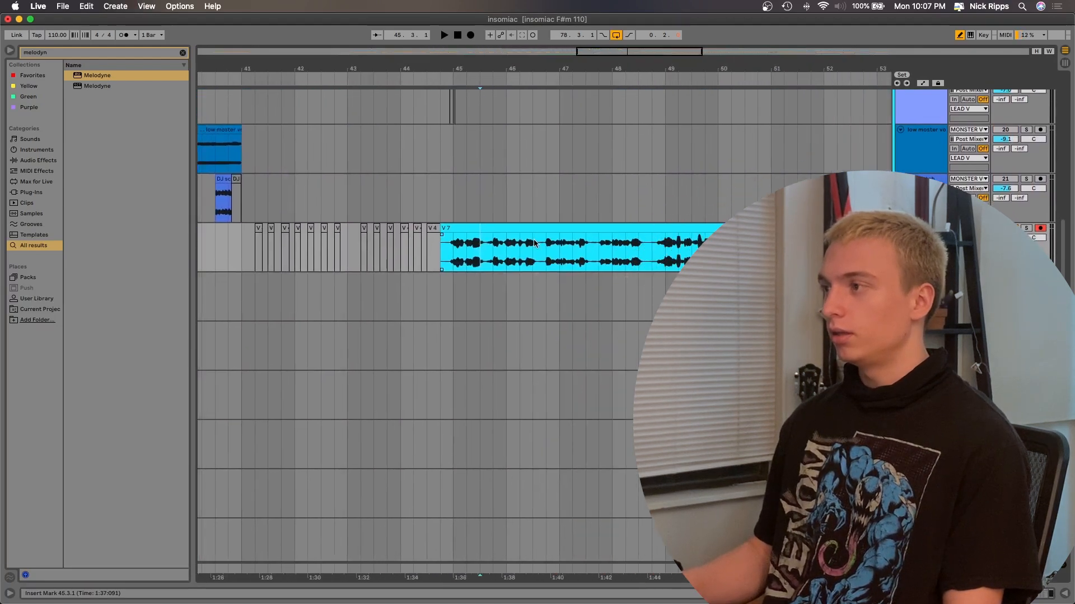
{"action": "scroll", "coordinate": [325, 282], "scroll_direction": "right", "scroll_amount": 10}
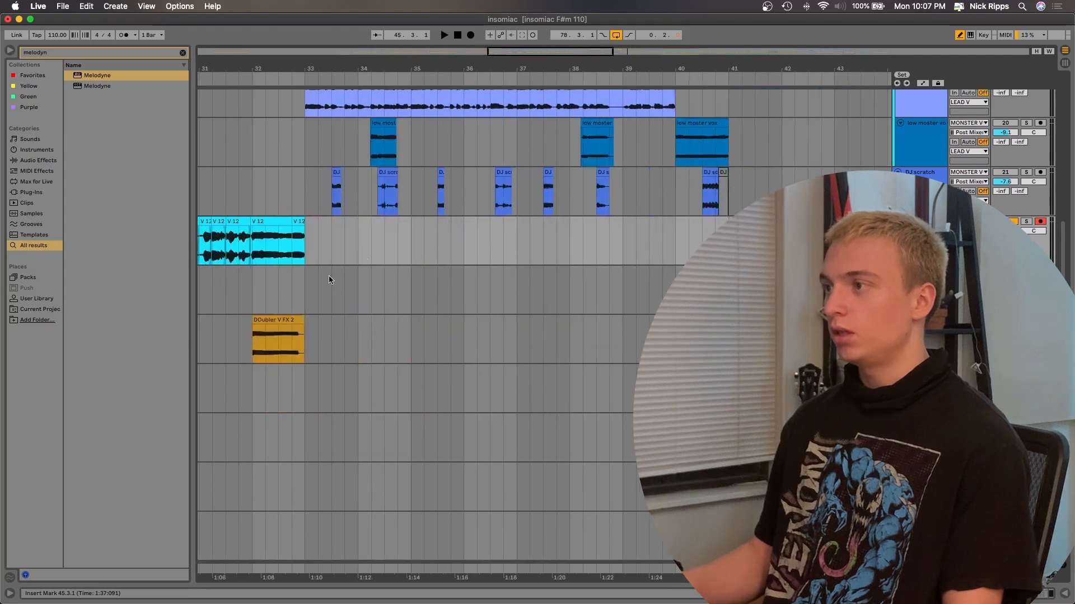
{"action": "scroll", "coordinate": [604, 213], "scroll_direction": "right", "scroll_amount": 10}
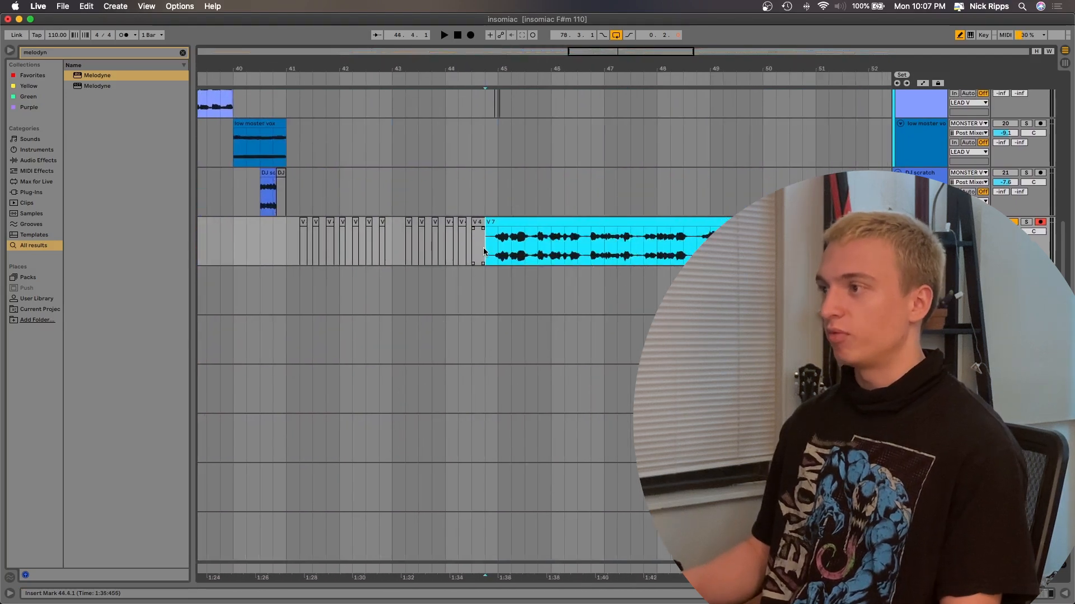
Step: Delete the silent start of the V 7 clip between 44.4.1 and 44.4.2
{"action": "scroll", "coordinate": [487, 250], "scroll_direction": "up", "scroll_amount": 5}
{"action": "left_click_drag", "start_coordinate": [510, 244], "coordinate": [483, 244]}
{"action": "key", "text": "Delete"}
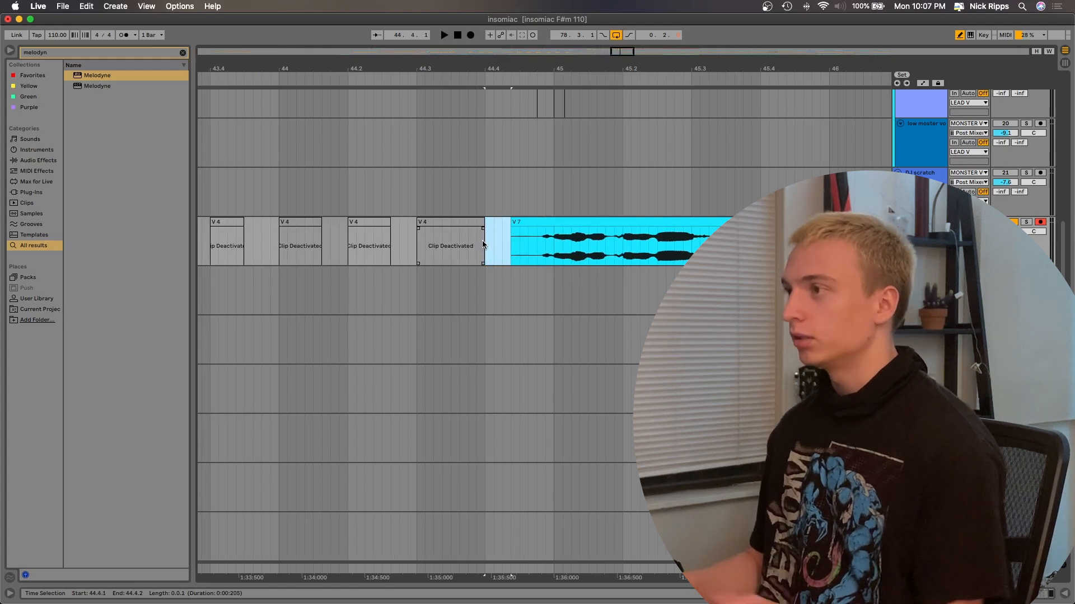
Step: Examine how the earlier V 12 and VOX FX vocal clips are chopped and compare them with the uncut V 7 clip
{"action": "scroll", "coordinate": [427, 242], "scroll_direction": "down", "scroll_amount": 5}
{"action": "scroll", "coordinate": [427, 242], "scroll_direction": "left", "scroll_amount": 15}
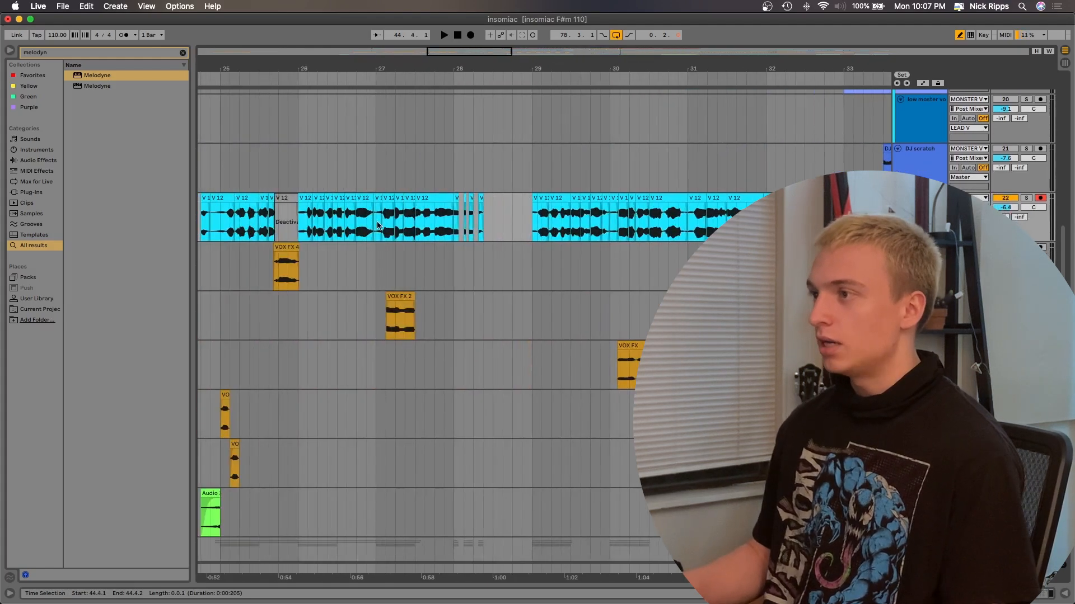
{"action": "scroll", "coordinate": [353, 233], "scroll_direction": "up", "scroll_amount": 6}
{"action": "scroll", "coordinate": [413, 209], "scroll_direction": "down", "scroll_amount": 5}
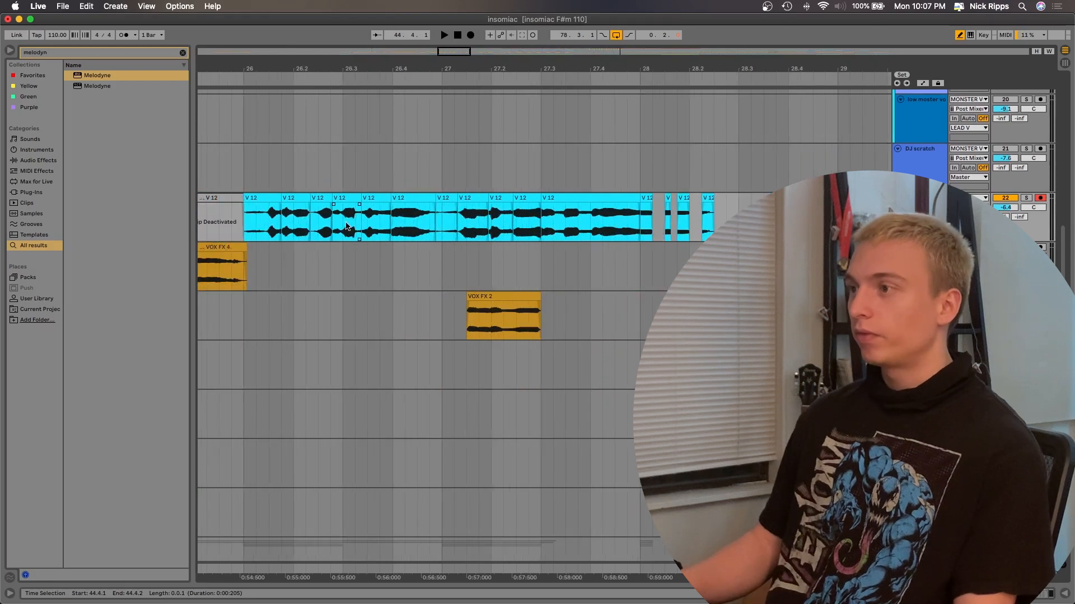
{"action": "scroll", "coordinate": [413, 208], "scroll_direction": "left", "scroll_amount": 4}
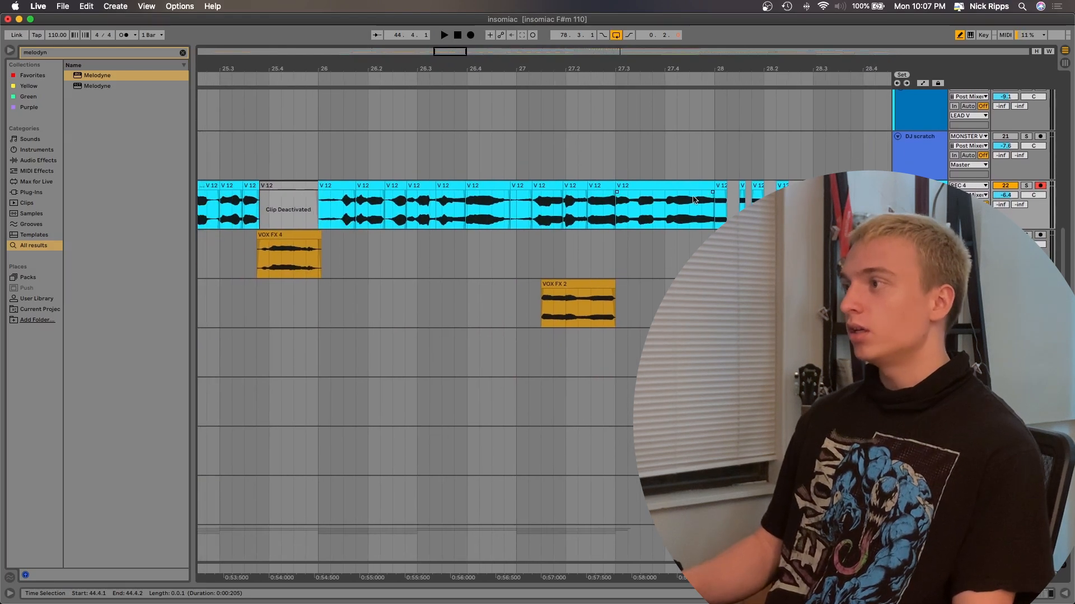
{"action": "scroll", "coordinate": [430, 239], "scroll_direction": "left", "scroll_amount": 10}
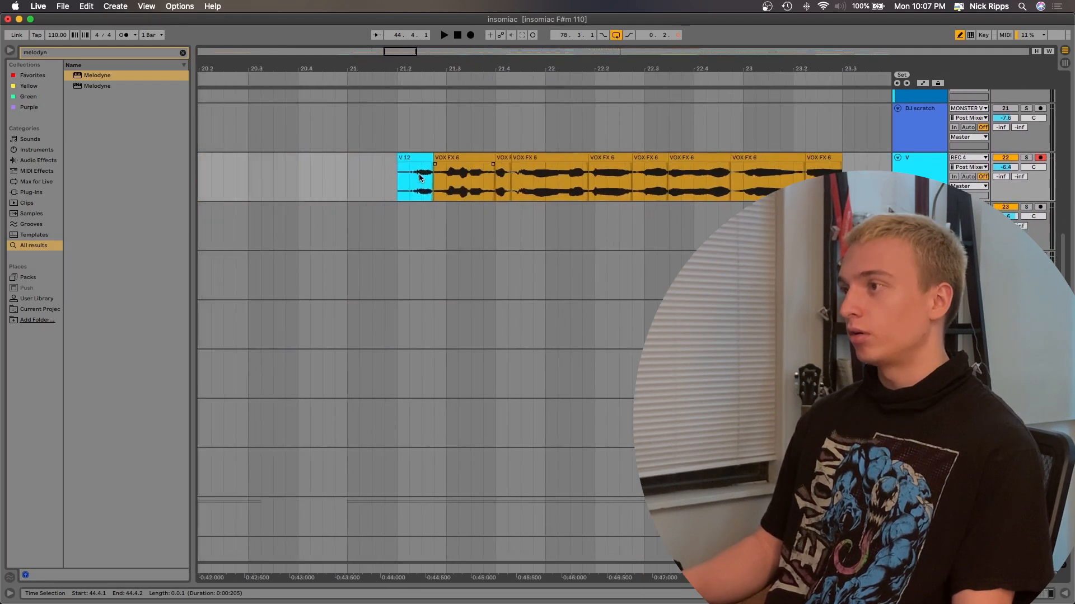
{"action": "scroll", "coordinate": [420, 177], "scroll_direction": "left", "scroll_amount": 4}
{"action": "scroll", "coordinate": [420, 177], "scroll_direction": "right", "scroll_amount": 20}
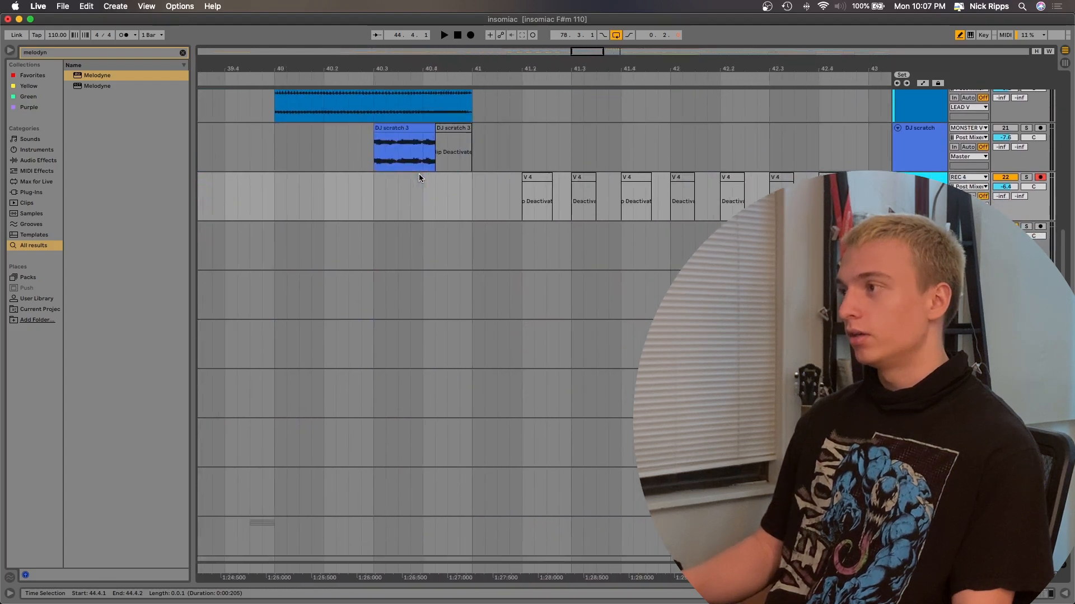
{"action": "scroll", "coordinate": [420, 175], "scroll_direction": "down", "scroll_amount": 5}
{"action": "scroll", "coordinate": [419, 173], "scroll_direction": "left", "scroll_amount": 3}
{"action": "scroll", "coordinate": [486, 167], "scroll_direction": "up", "scroll_amount": 8}
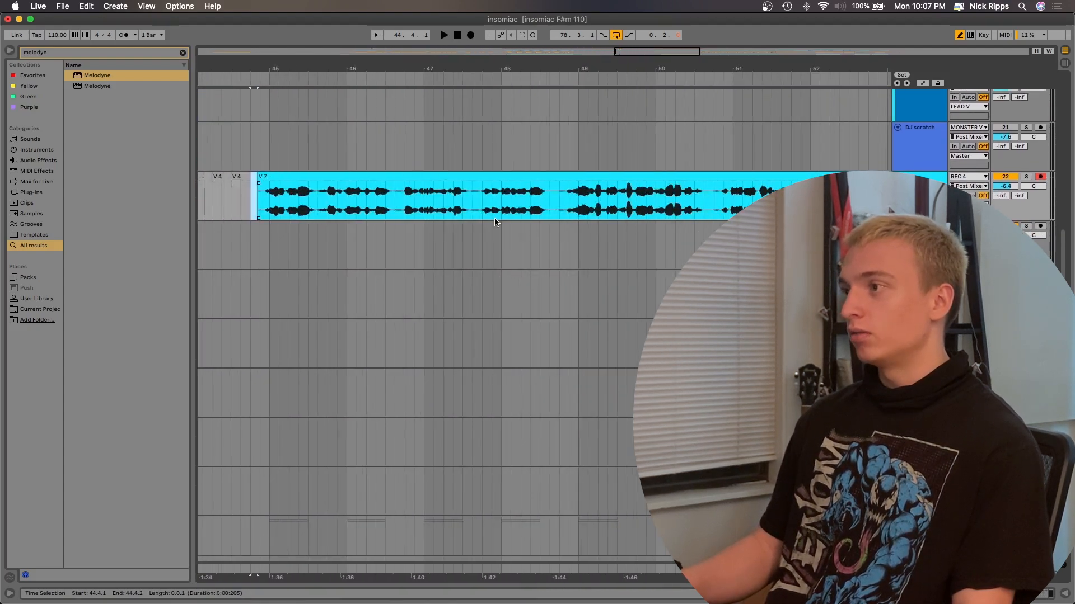
{"action": "scroll", "coordinate": [260, 269], "scroll_direction": "left", "scroll_amount": 10}
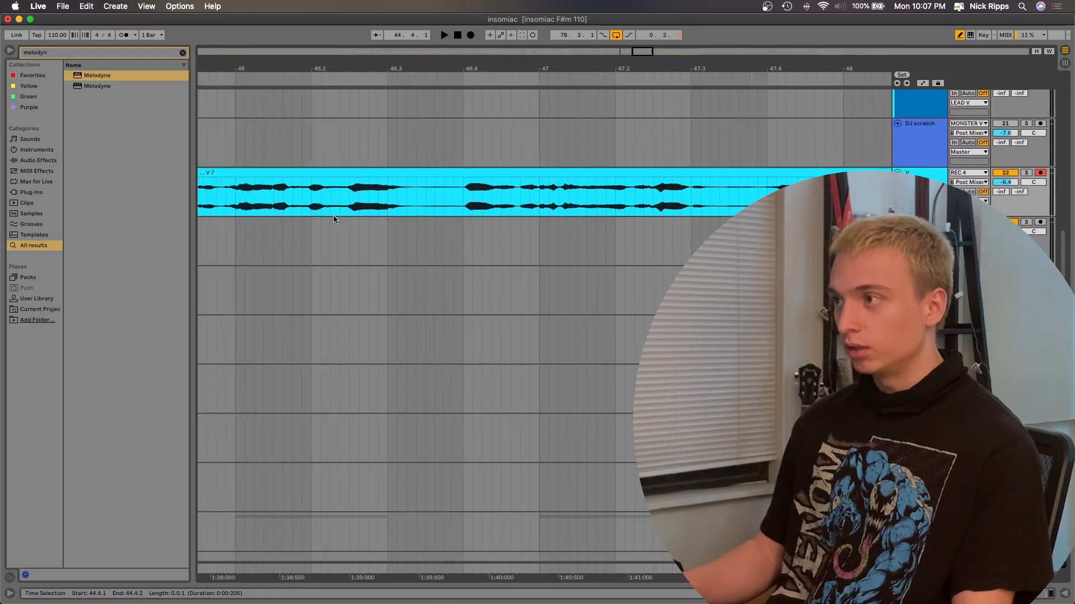
Step: Play the V 7 clip around 45.3 to 45.4 and examine its waveform for quiet passages
{"action": "left_click", "coordinate": [379, 183]}
{"action": "scroll", "coordinate": [381, 185], "scroll_direction": "up", "scroll_amount": 6}
{"action": "scroll", "coordinate": [411, 169], "scroll_direction": "left", "scroll_amount": 6}
{"action": "scroll", "coordinate": [412, 168], "scroll_direction": "down", "scroll_amount": 3}
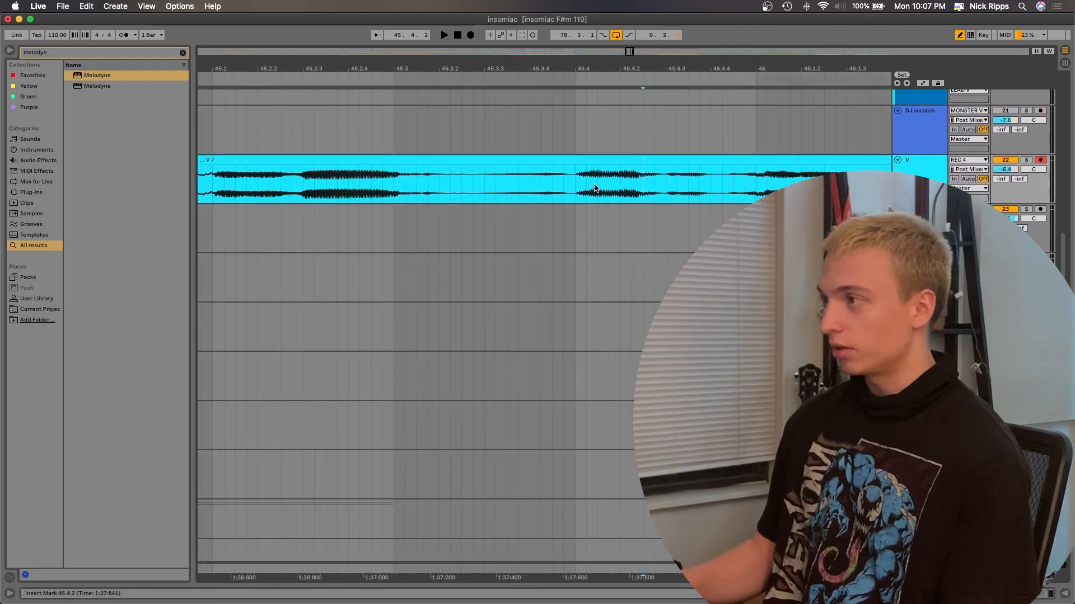
{"action": "scroll", "coordinate": [595, 188], "scroll_direction": "down", "scroll_amount": 4}
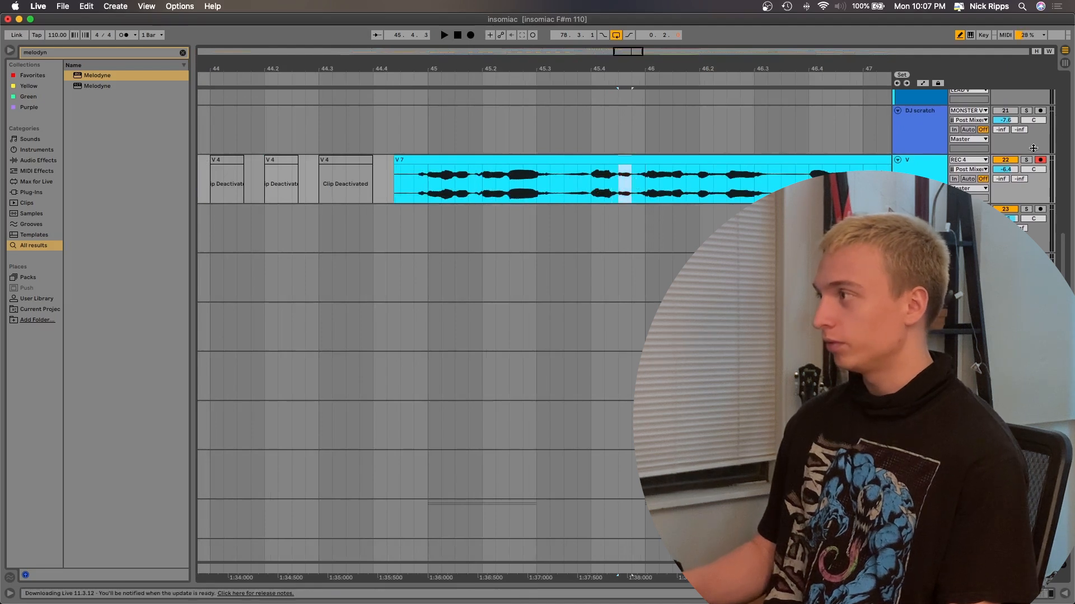
{"action": "left_click", "coordinate": [533, 194]}
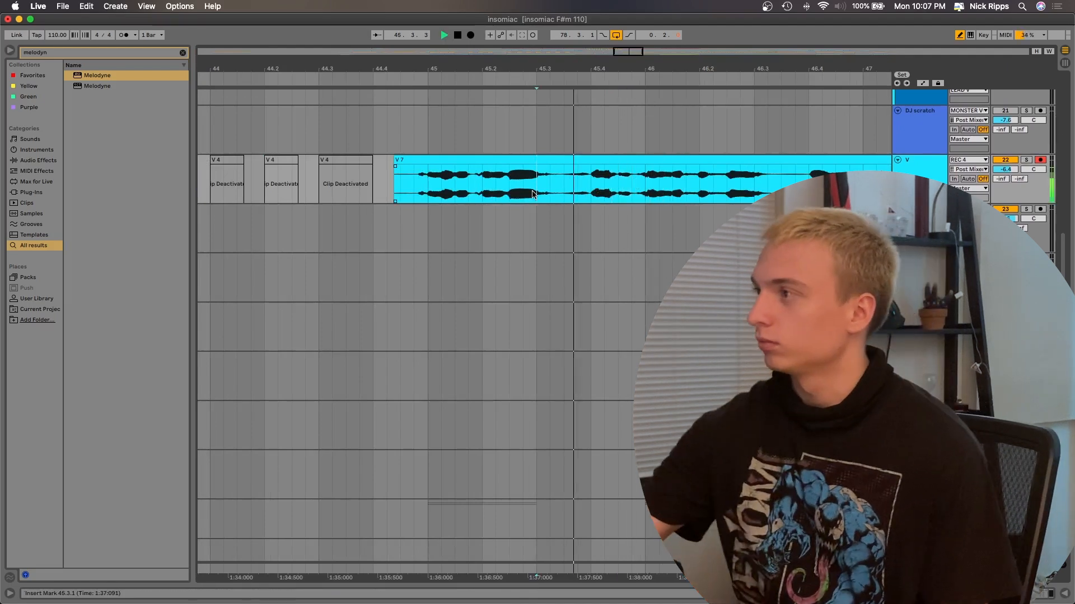
{"action": "key", "text": "space"}
{"action": "left_click", "coordinate": [560, 196]}
{"action": "key", "text": "space"}
{"action": "scroll", "coordinate": [560, 196], "scroll_direction": "up", "scroll_amount": 5}
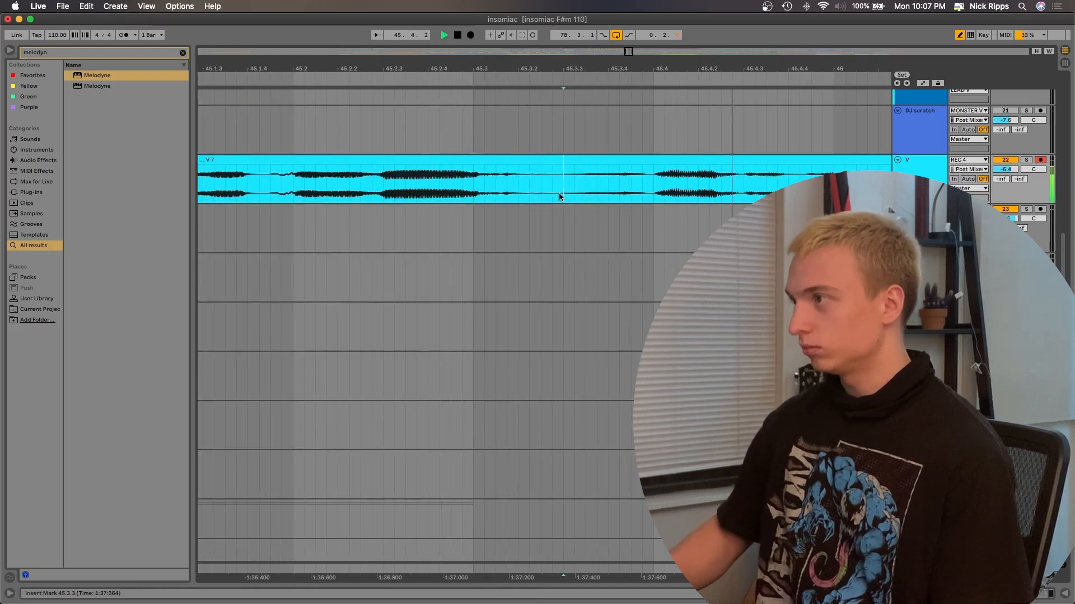
{"action": "scroll", "coordinate": [561, 195], "scroll_direction": "right", "scroll_amount": 3}
{"action": "key", "text": "space"}
Step: Split the quiet V 7 passage from 45.4.3 to 45.4.4 into its own clip and raise its gain, closing the clip view
{"action": "left_click", "coordinate": [633, 191], "text": "shift"}
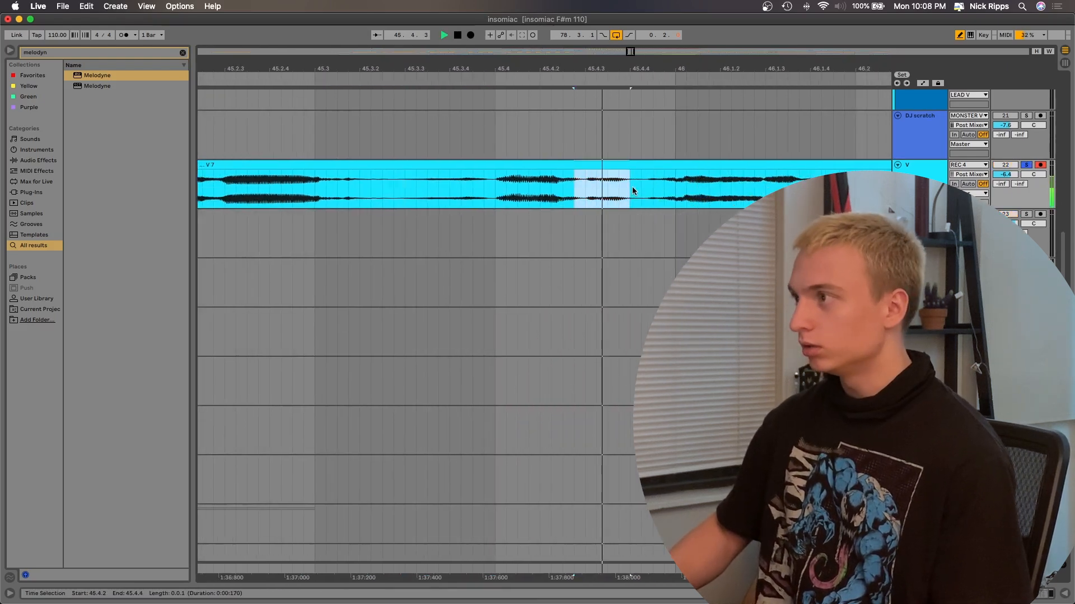
{"action": "left_click", "coordinate": [593, 200]}
{"action": "left_click", "coordinate": [636, 190], "text": "shift"}
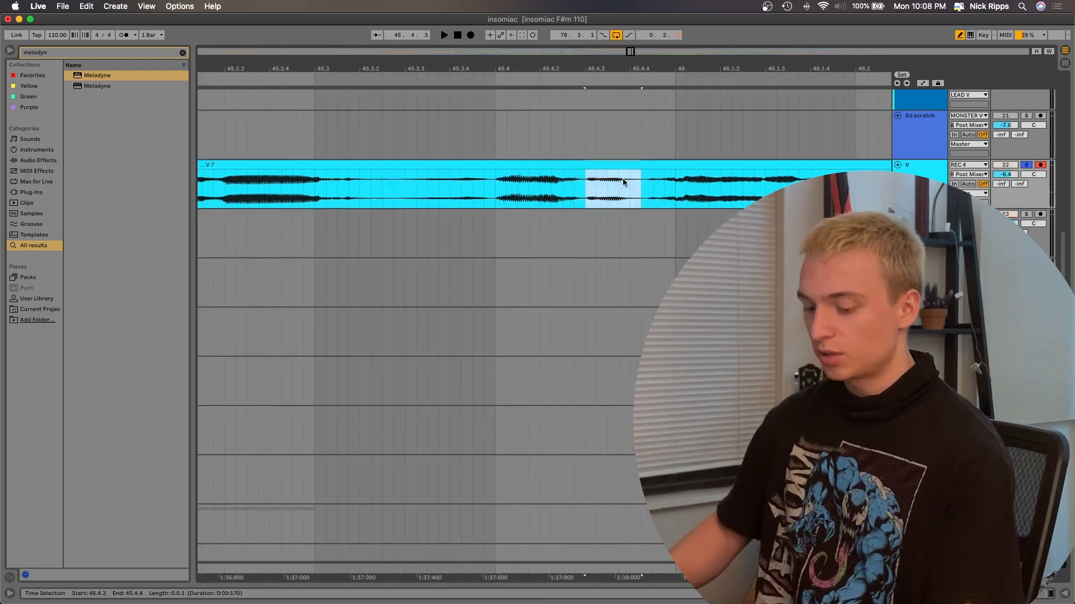
{"action": "double_click", "coordinate": [615, 176]}
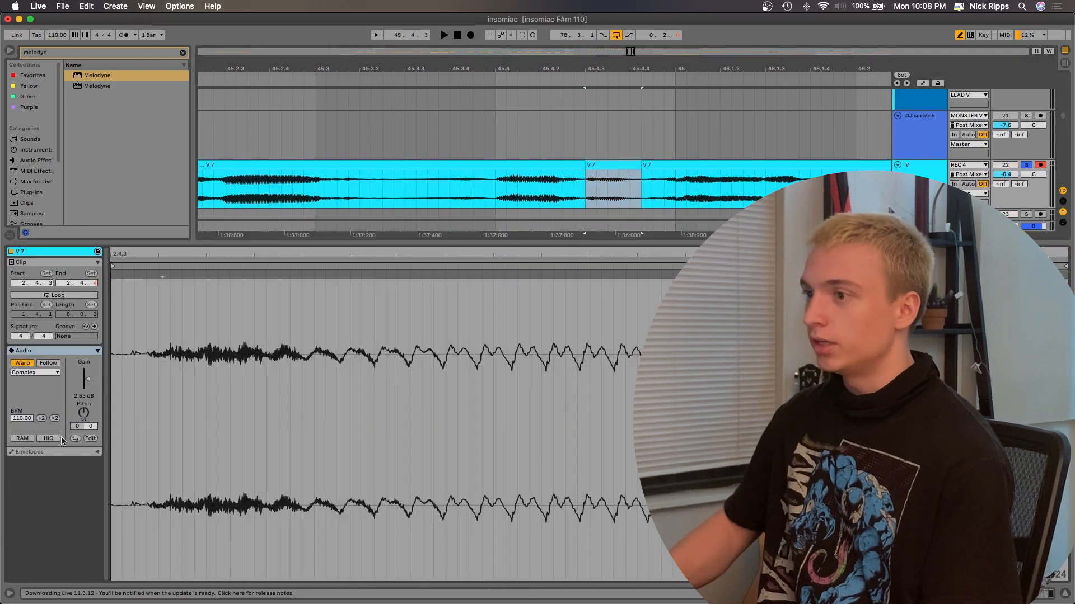
{"action": "left_click_drag", "start_coordinate": [88, 384], "coordinate": [88, 381]}
{"action": "key", "text": "super+alt+l"}
Step: Play the V 7 vocal from its start at 44.4.2 and check the levels of its opening phrases
{"action": "left_click_drag", "start_coordinate": [713, 135], "coordinate": [549, 199]}
{"action": "scroll", "coordinate": [548, 200], "scroll_direction": "left", "scroll_amount": 5}
{"action": "left_click", "coordinate": [548, 200]}
{"action": "scroll", "coordinate": [450, 227], "scroll_direction": "left", "scroll_amount": 5}
{"action": "left_click", "coordinate": [455, 186]}
{"action": "scroll", "coordinate": [455, 186], "scroll_direction": "left", "scroll_amount": 4}
{"action": "scroll", "coordinate": [455, 186], "scroll_direction": "down", "scroll_amount": 5}
{"action": "scroll", "coordinate": [455, 186], "scroll_direction": "right", "scroll_amount": 1}
{"action": "left_click", "coordinate": [403, 186]}
{"action": "key", "text": "space"}
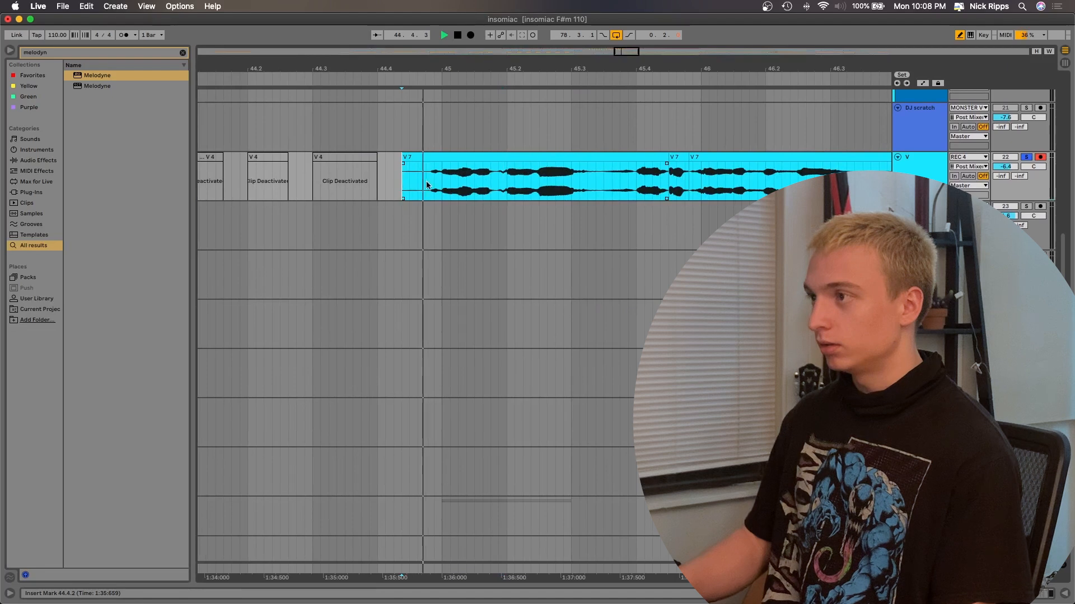
{"action": "key", "text": "space"}
{"action": "scroll", "coordinate": [436, 184], "scroll_direction": "up", "scroll_amount": 4}
{"action": "key", "text": "space"}
{"action": "scroll", "coordinate": [465, 178], "scroll_direction": "down", "scroll_amount": 3}
{"action": "key", "text": "space"}
{"action": "key", "text": "space"}
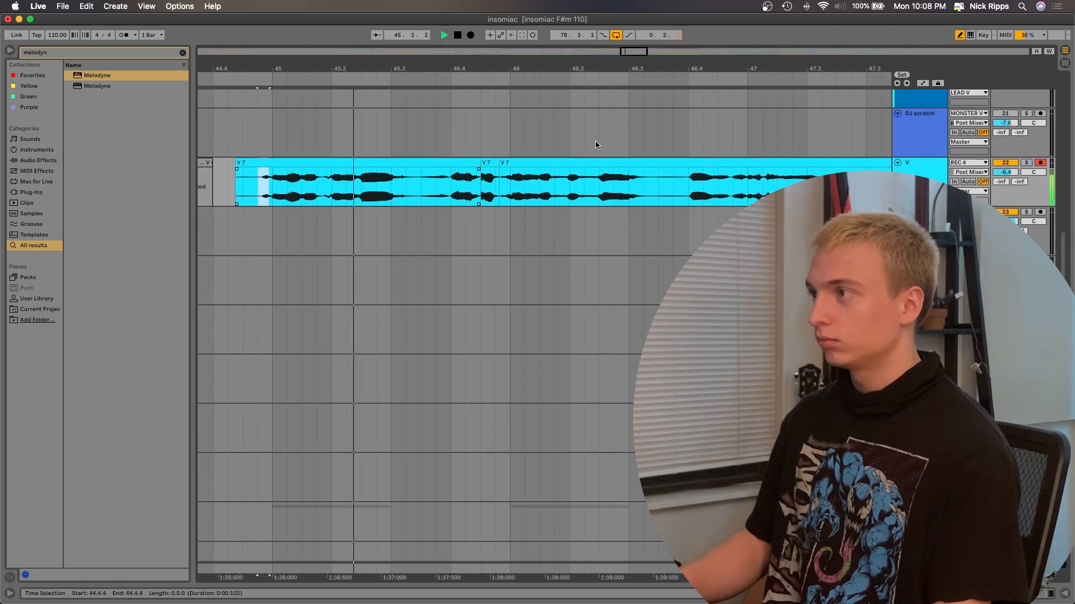
{"action": "key", "text": "space"}
{"action": "scroll", "coordinate": [297, 219], "scroll_direction": "up", "scroll_amount": 4}
{"action": "scroll", "coordinate": [298, 218], "scroll_direction": "left", "scroll_amount": 5}
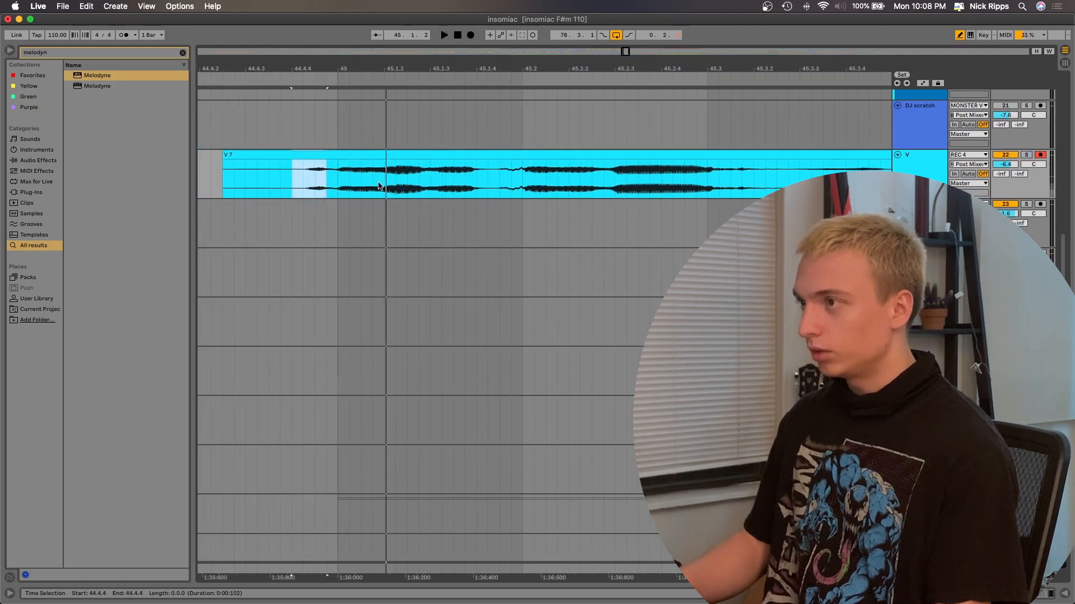
Step: Split off the V 7 opening from 44.4.2 to 45.1.1, raise its clip gain to 7.69 dB and play it back
{"action": "left_click_drag", "start_coordinate": [393, 171], "coordinate": [288, 174]}
{"action": "key", "text": "alt+super+f"}
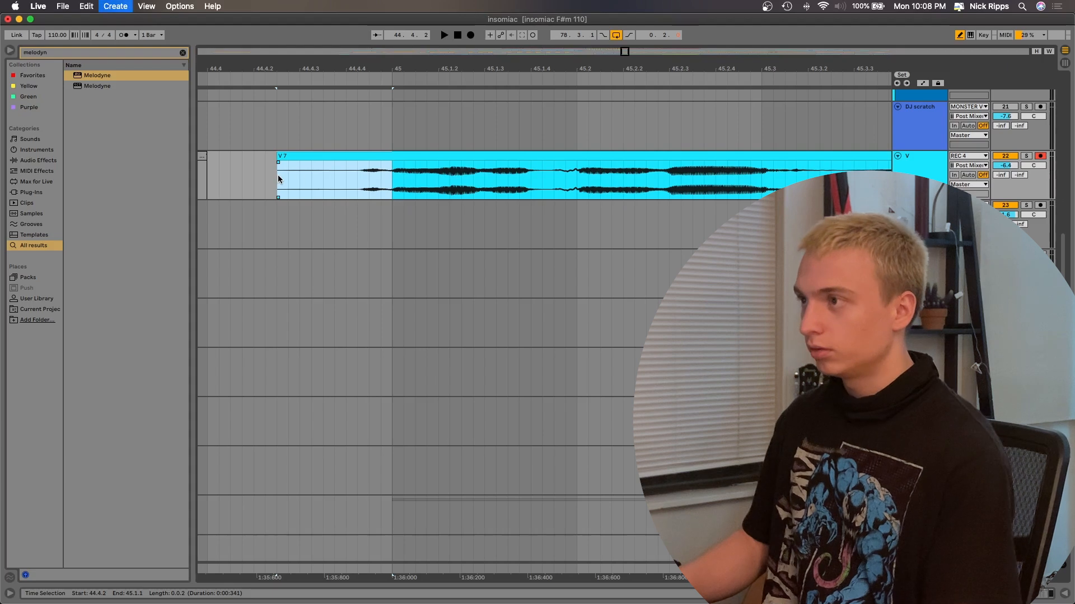
{"action": "double_click", "coordinate": [327, 158]}
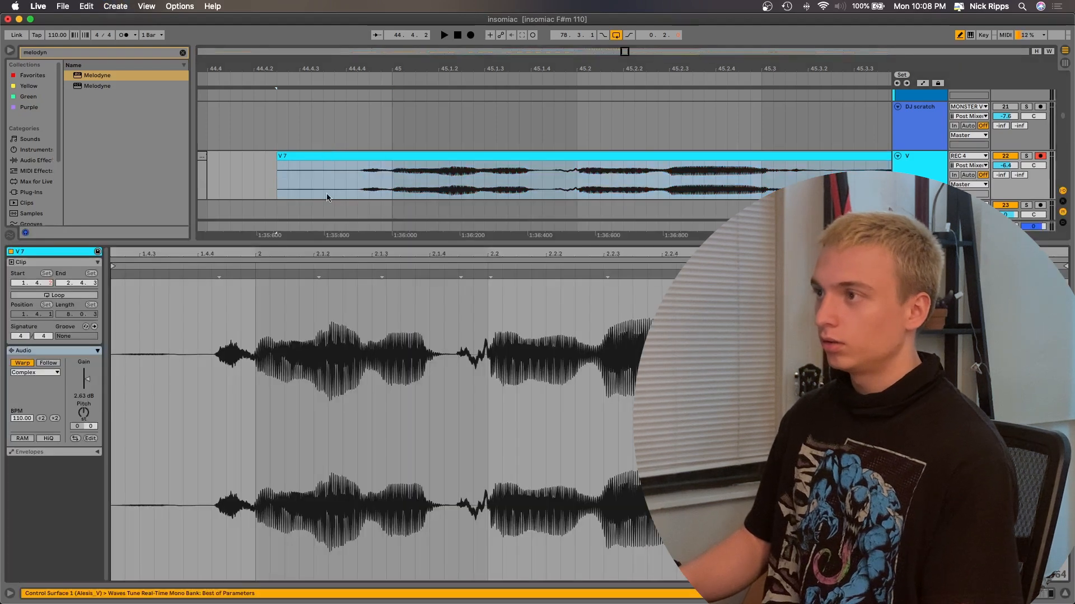
{"action": "left_click_drag", "start_coordinate": [386, 171], "coordinate": [273, 177]}
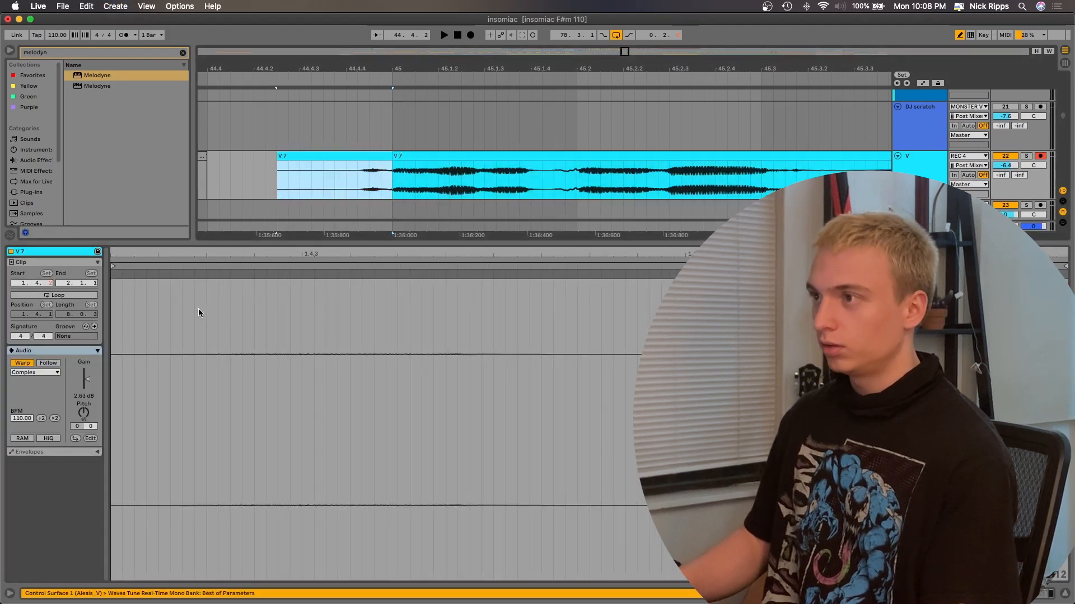
{"action": "left_click_drag", "start_coordinate": [87, 379], "coordinate": [87, 392]}
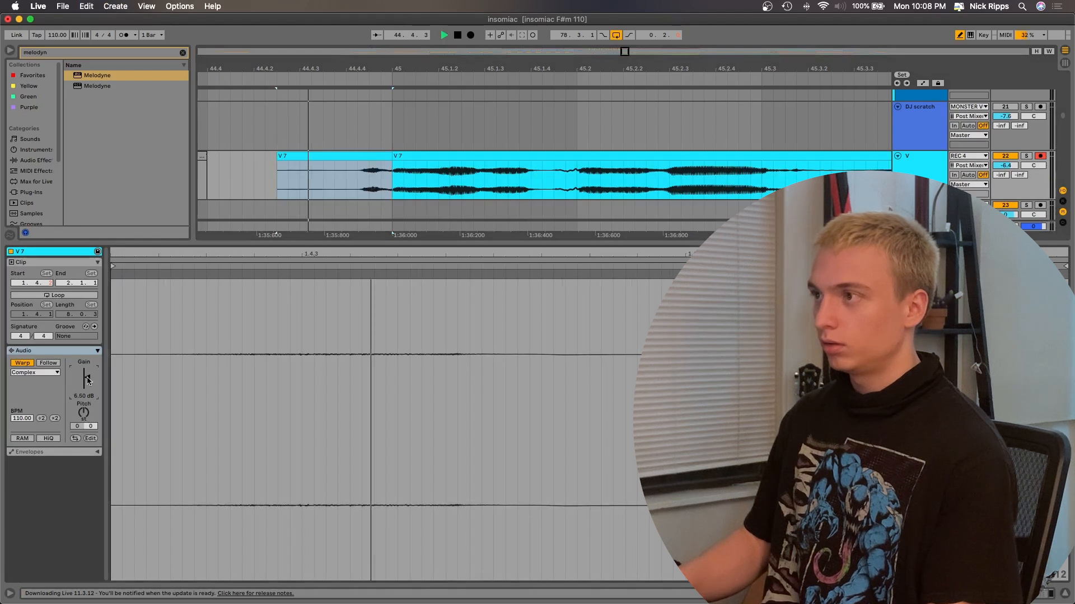
{"action": "key", "text": "space"}
{"action": "key", "text": "space"}
{"action": "key", "text": "space"}
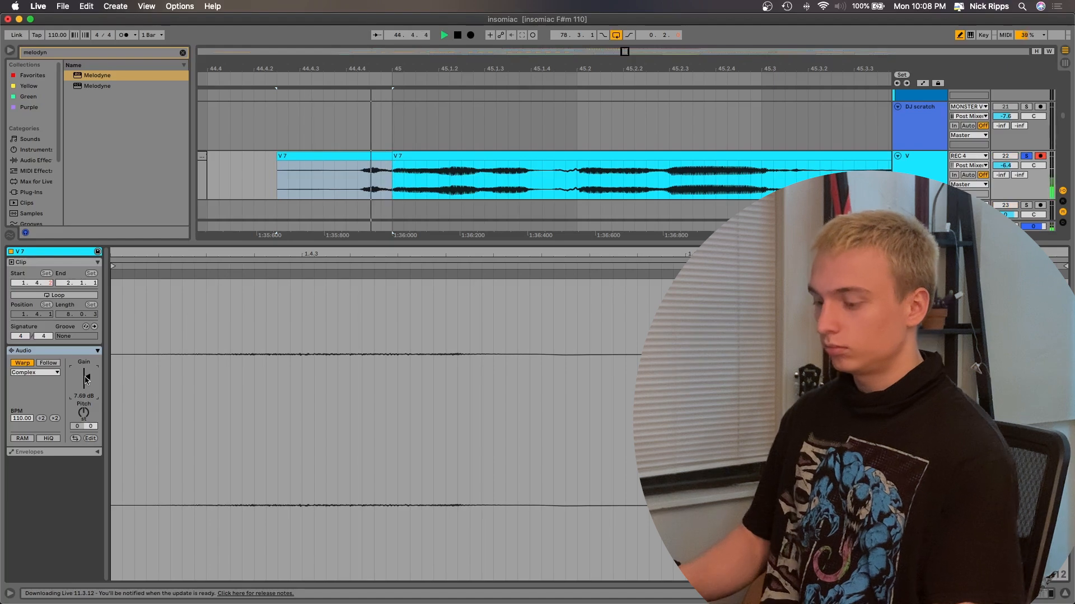
{"action": "key", "text": "super+alt+l"}
{"action": "key", "text": "space"}
Step: Examine the earlier part of the arrangement around bars 33 to 40 against the V 7 clips
{"action": "scroll", "coordinate": [425, 200], "scroll_direction": "down", "scroll_amount": 10}
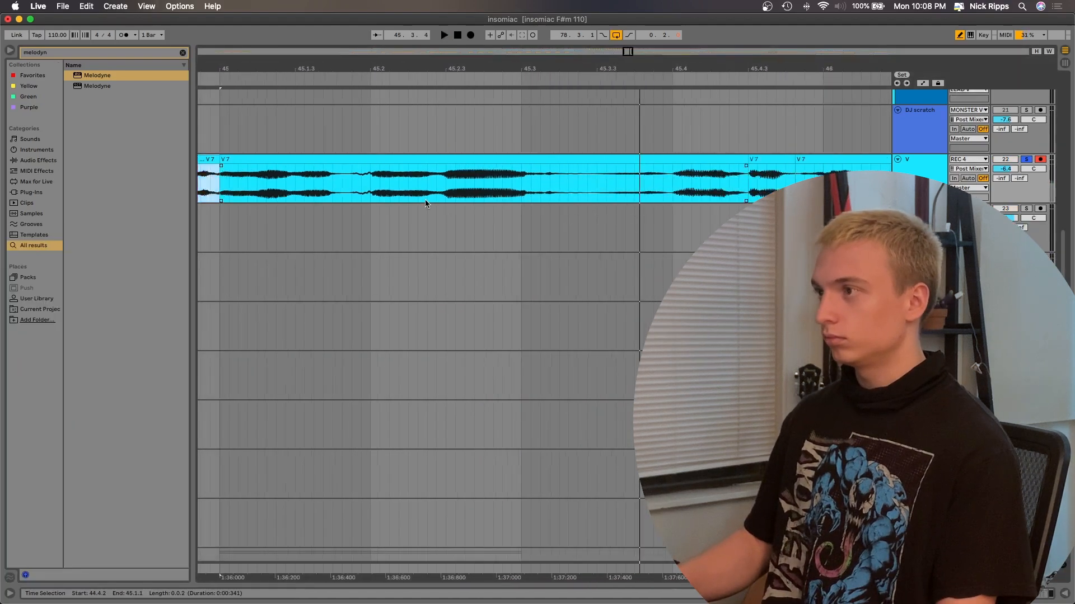
{"action": "scroll", "coordinate": [425, 199], "scroll_direction": "left", "scroll_amount": 12}
{"action": "scroll", "coordinate": [424, 199], "scroll_direction": "left", "scroll_amount": 15}
{"action": "scroll", "coordinate": [424, 199], "scroll_direction": "down", "scroll_amount": 1}
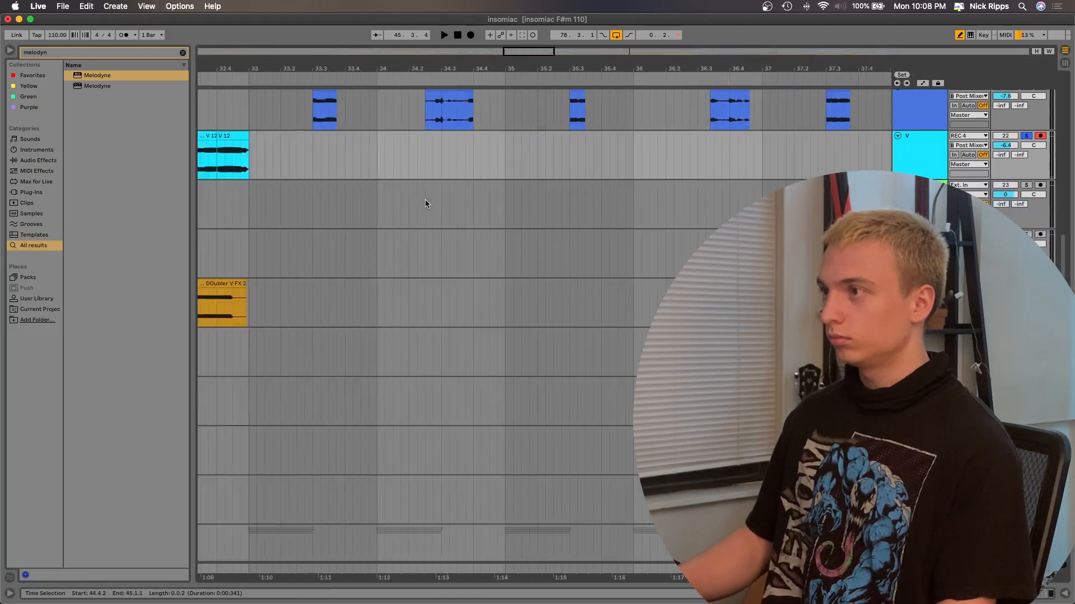
{"action": "scroll", "coordinate": [425, 199], "scroll_direction": "right", "scroll_amount": 20}
{"action": "scroll", "coordinate": [425, 199], "scroll_direction": "up", "scroll_amount": 1}
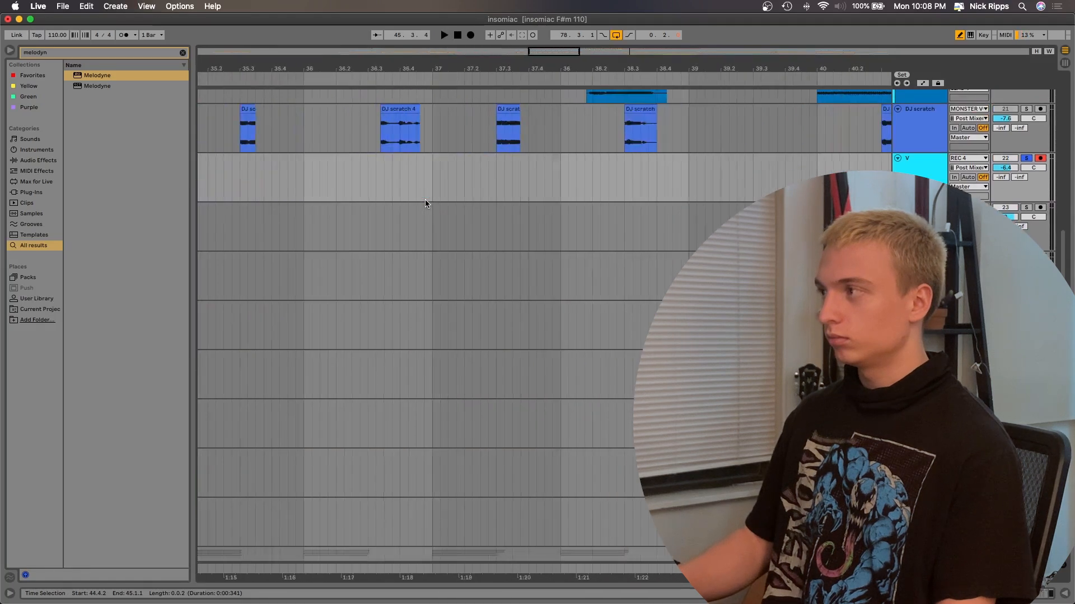
{"action": "scroll", "coordinate": [520, 170], "scroll_direction": "up", "scroll_amount": 5}
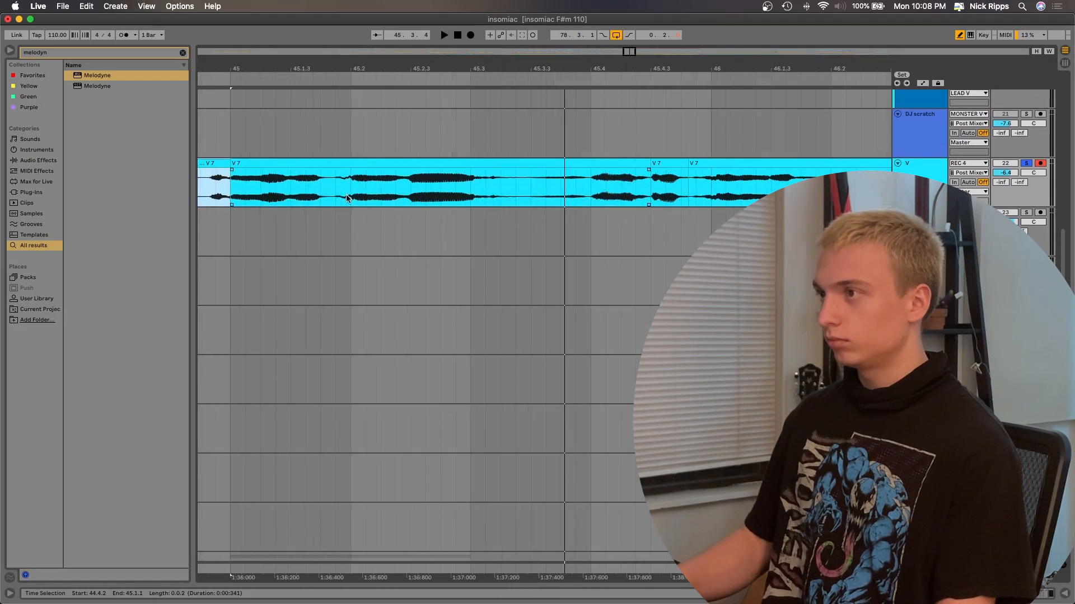
Step: Split the V 7 phrase from 45.1.4 to 45.2.3 into a separate clip
{"action": "left_click", "coordinate": [400, 185]}
{"action": "scroll", "coordinate": [406, 179], "scroll_direction": "up", "scroll_amount": 3}
{"action": "left_click_drag", "start_coordinate": [405, 179], "coordinate": [250, 190]}
{"action": "key", "text": "super+e"}
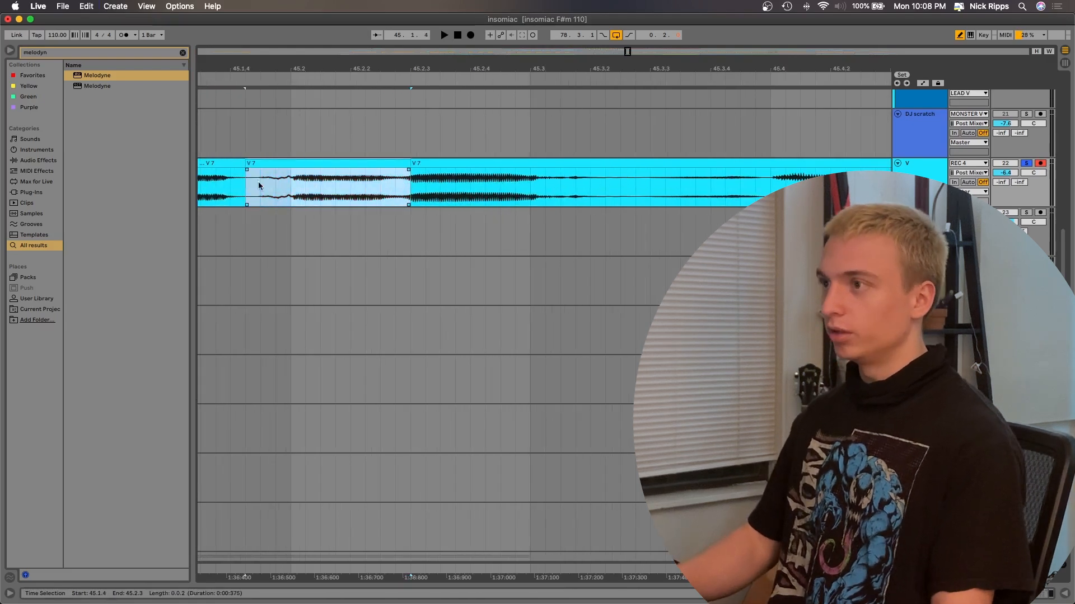
Step: Show the separated clip's settings, reduce the clip view's height and hide the browser
{"action": "key", "text": "shift+Tab"}
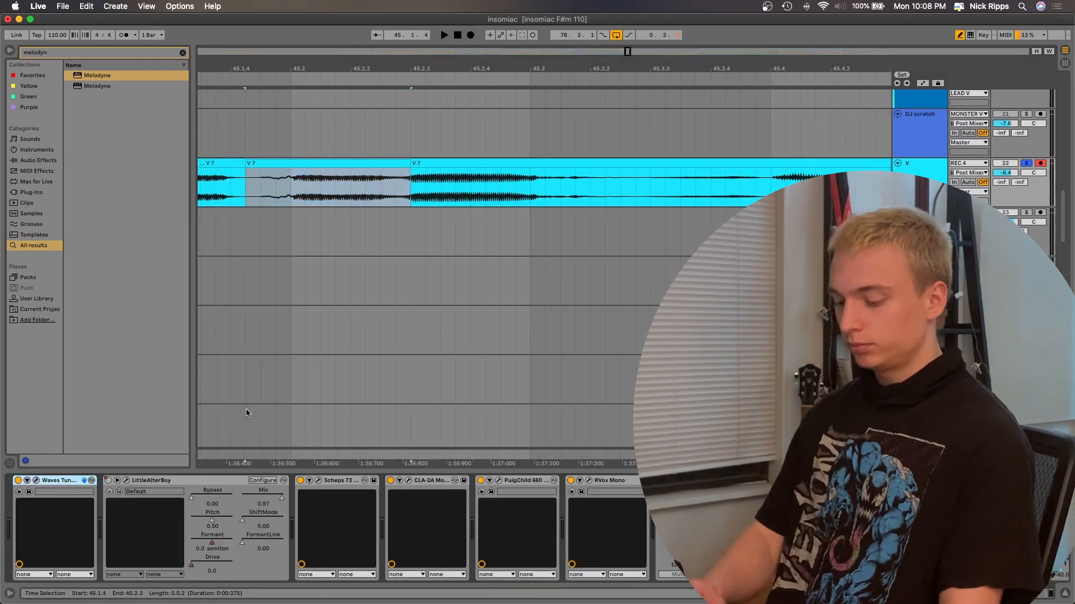
{"action": "key", "text": "shift+Tab"}
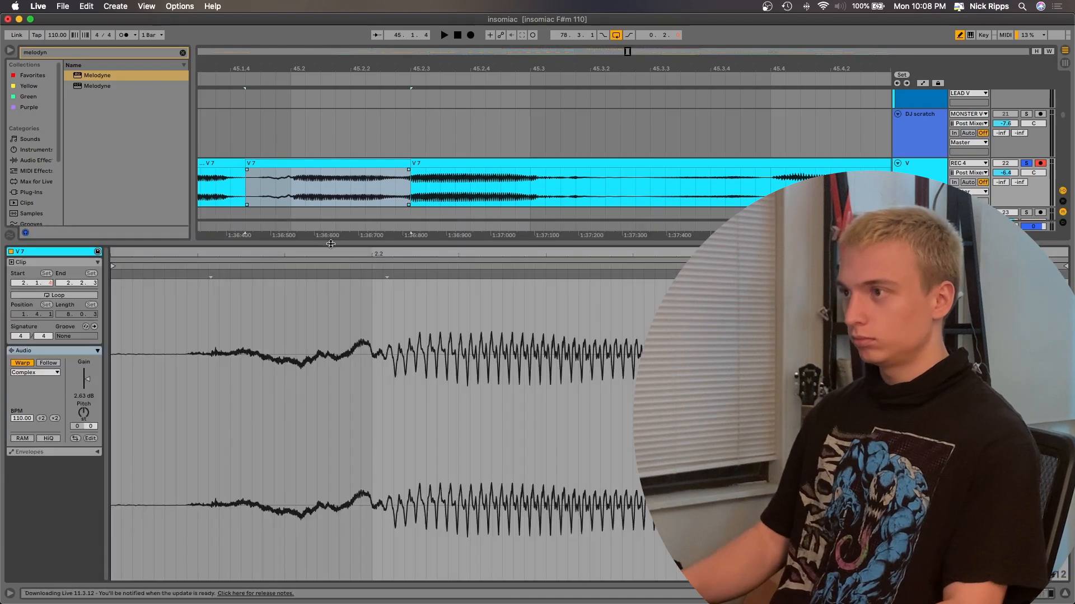
{"action": "left_click_drag", "start_coordinate": [332, 242], "coordinate": [331, 330]}
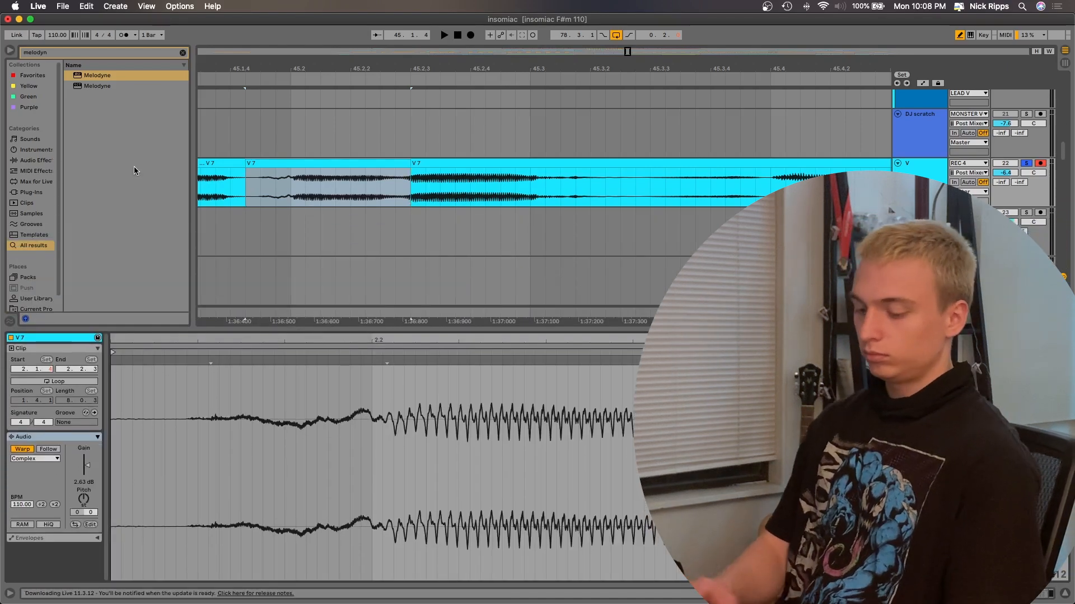
{"action": "key", "text": "super+alt+b"}
{"action": "scroll", "coordinate": [179, 217], "scroll_direction": "left", "scroll_amount": 3}
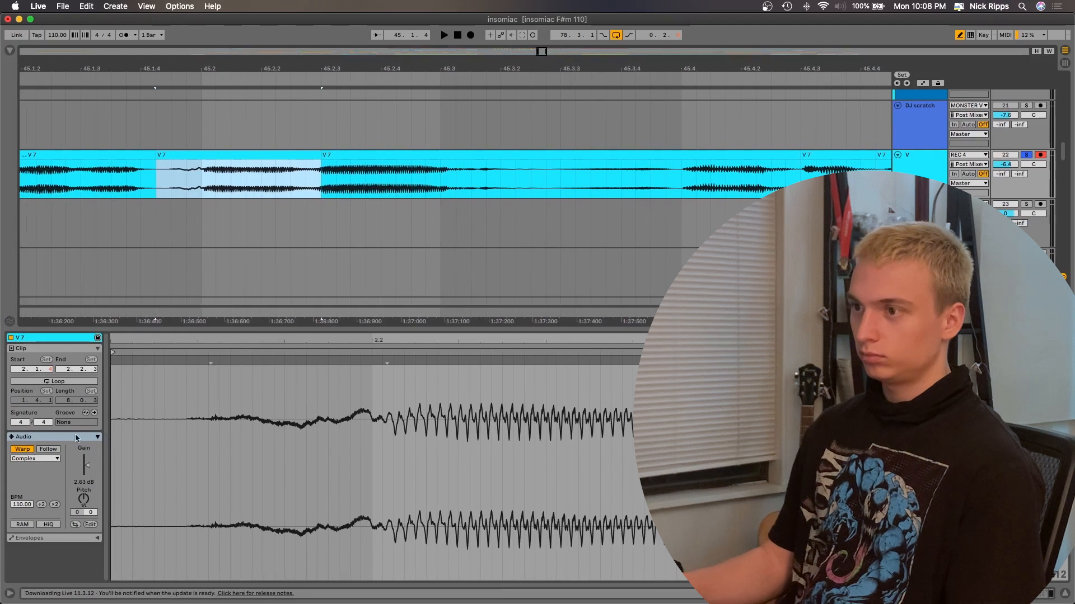
Step: Set the separated phrase's clip gain to 5.56 dB and play it back
{"action": "left_click_drag", "start_coordinate": [91, 472], "coordinate": [91, 456]}
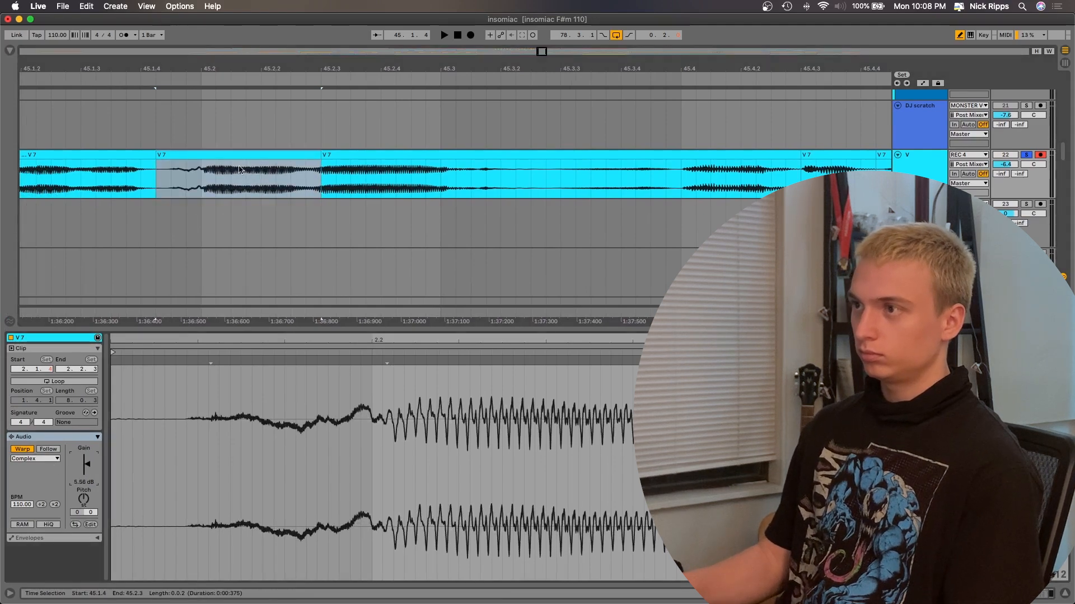
{"action": "key", "text": "minus"}
{"action": "key", "text": "space"}
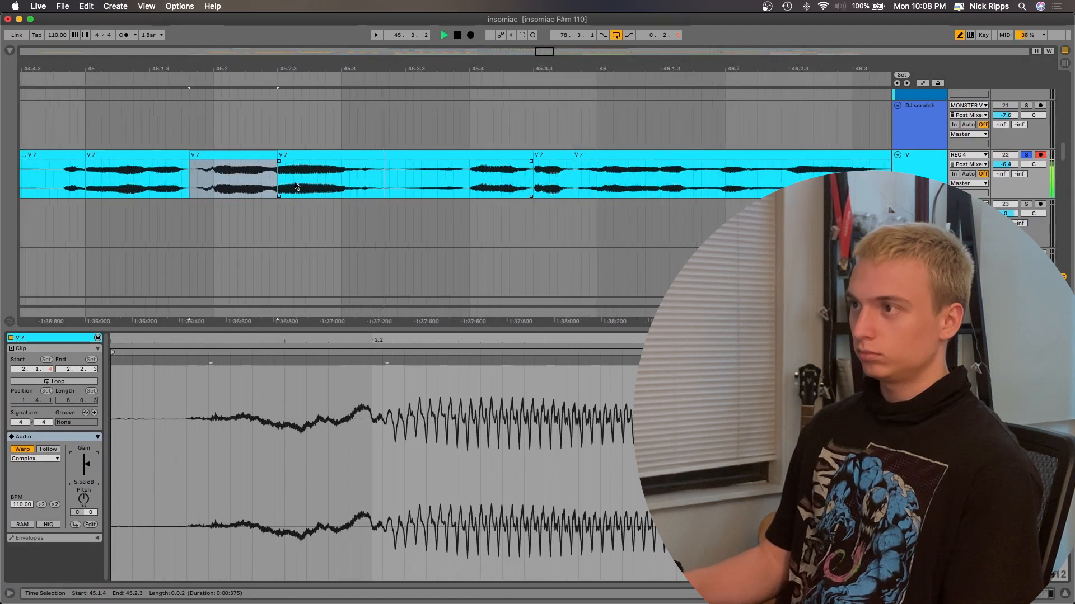
{"action": "key", "text": "plus"}
{"action": "key", "text": "space"}
Step: Extend the following V 7 clip's start back to 45.2.2 and set the gain of the phrase before it to 3.56 dB
{"action": "left_click", "coordinate": [266, 154]}
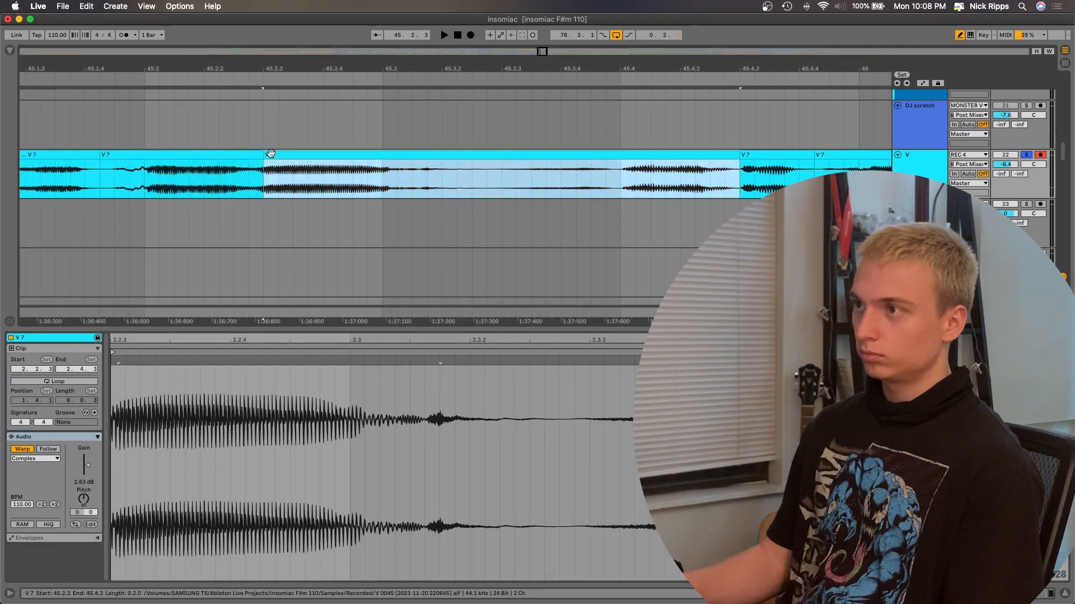
{"action": "left_click_drag", "start_coordinate": [256, 155], "coordinate": [251, 155]}
{"action": "left_click", "coordinate": [226, 168]}
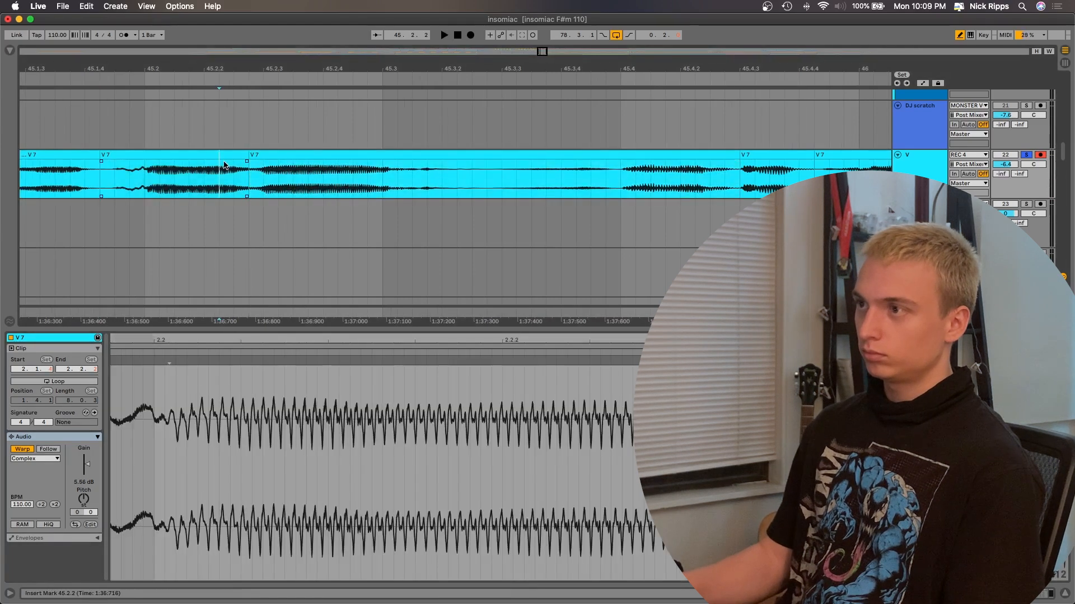
{"action": "left_click", "coordinate": [225, 155]}
{"action": "left_click_drag", "start_coordinate": [89, 469], "coordinate": [90, 487]}
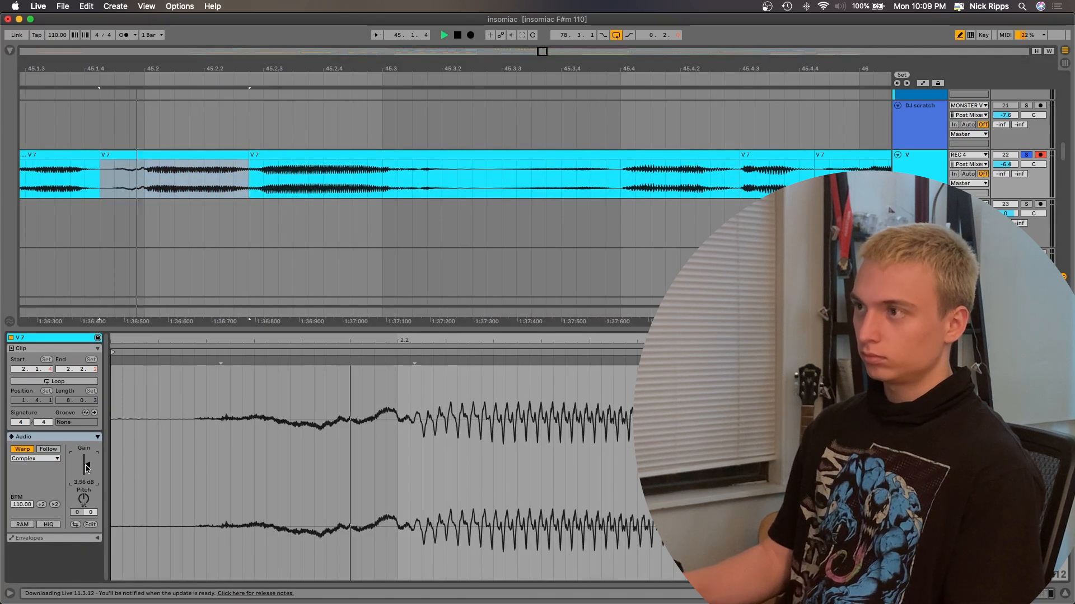
Step: Play on to 46.3, split the V 7 clip at 46.2.2 and raise the gain of the piece before the cut to 4.50 dB
{"action": "scroll", "coordinate": [348, 112], "scroll_direction": "right", "scroll_amount": 3}
{"action": "scroll", "coordinate": [348, 112], "scroll_direction": "down", "scroll_amount": 5}
{"action": "scroll", "coordinate": [347, 112], "scroll_direction": "right", "scroll_amount": 2}
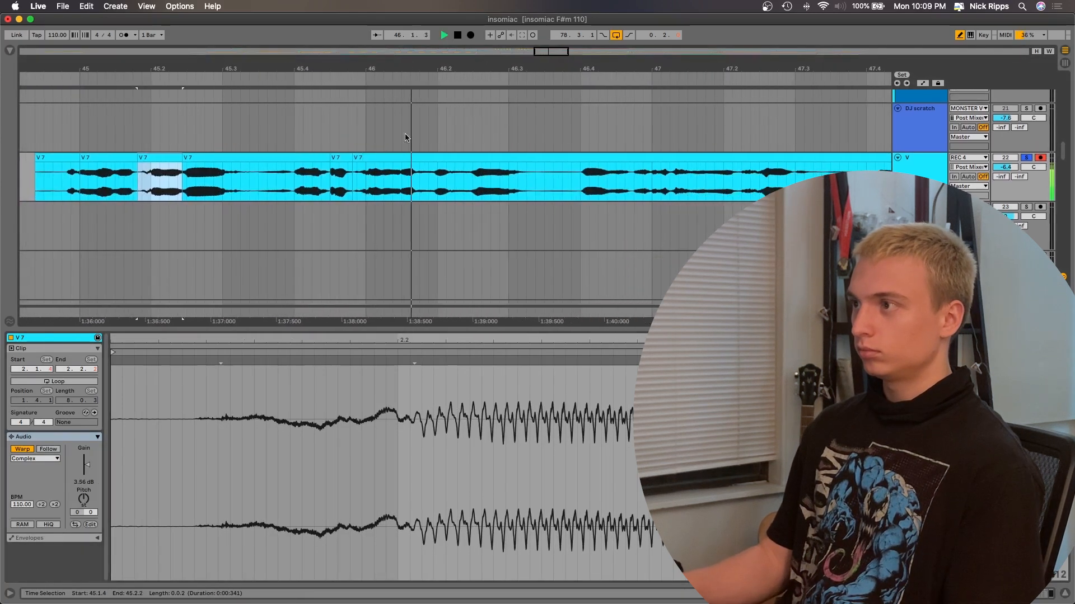
{"action": "scroll", "coordinate": [419, 176], "scroll_direction": "up", "scroll_amount": 2}
{"action": "key", "text": "space"}
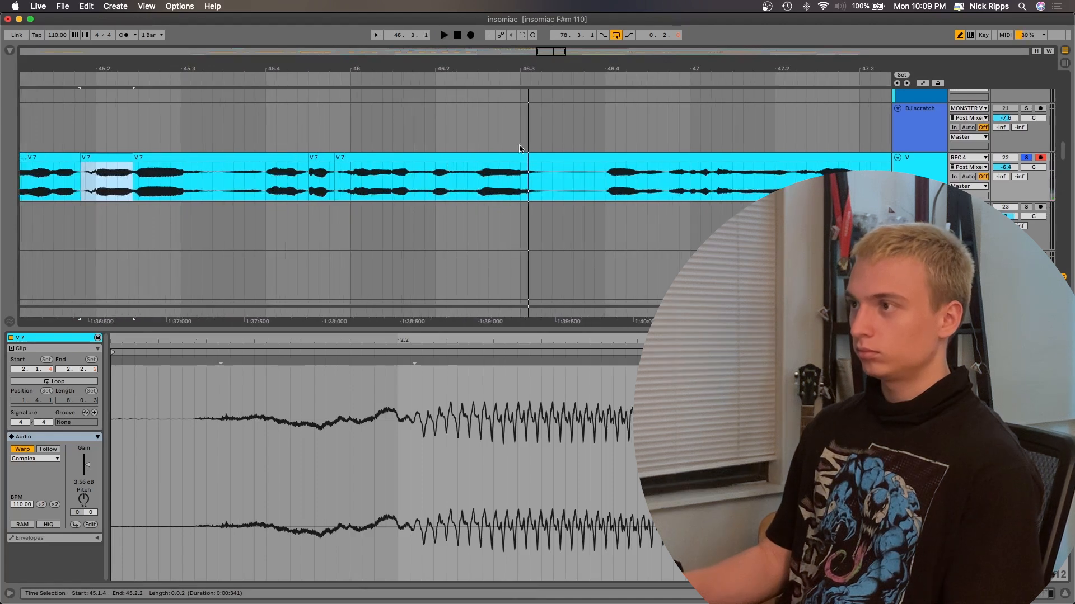
{"action": "left_click", "coordinate": [469, 175]}
{"action": "key", "text": "super+e"}
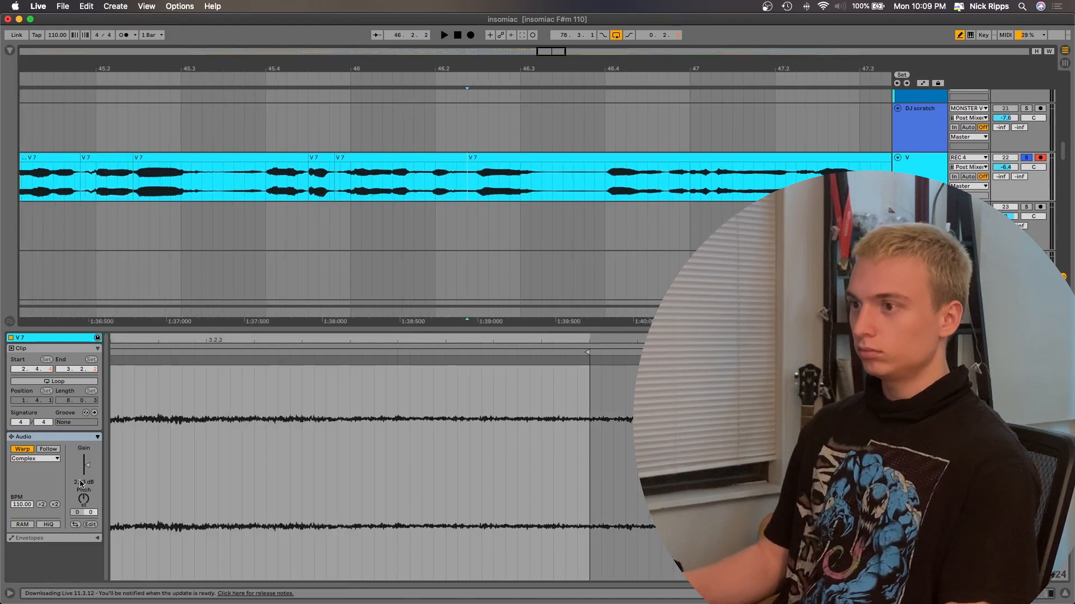
{"action": "left_click_drag", "start_coordinate": [86, 469], "coordinate": [87, 464]}
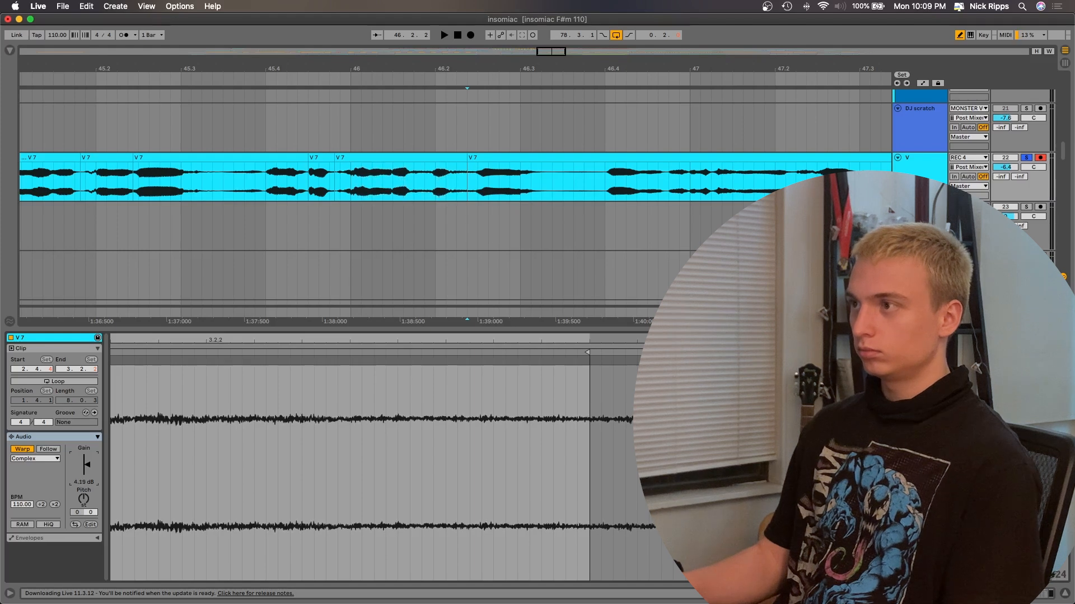
Step: Play the next passage and split the V 7 section from 46.4.2 to 47.2.3 into its own clip
{"action": "scroll", "coordinate": [564, 145], "scroll_direction": "right", "scroll_amount": 4}
{"action": "key", "text": "space"}
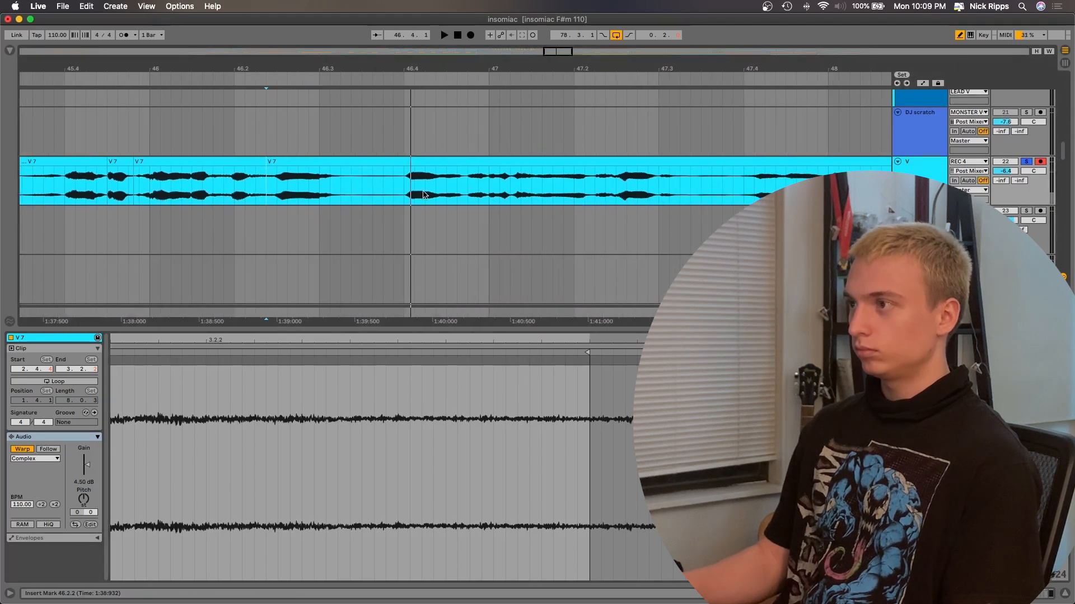
{"action": "scroll", "coordinate": [423, 192], "scroll_direction": "right", "scroll_amount": 3}
{"action": "key", "text": "space"}
{"action": "left_click_drag", "start_coordinate": [374, 190], "coordinate": [548, 187]}
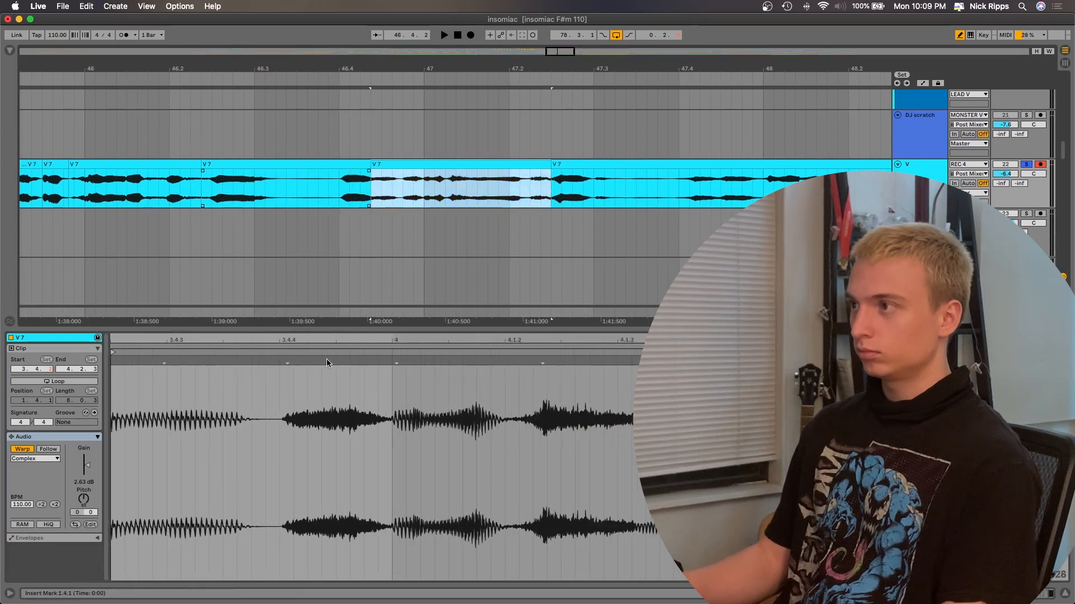
Step: Set the gain of the clip from 46.4.2 to 47.2.3 to 7.94 dB and play the passage back
{"action": "left_click_drag", "start_coordinate": [91, 469], "coordinate": [90, 457]}
{"action": "key", "text": "space"}
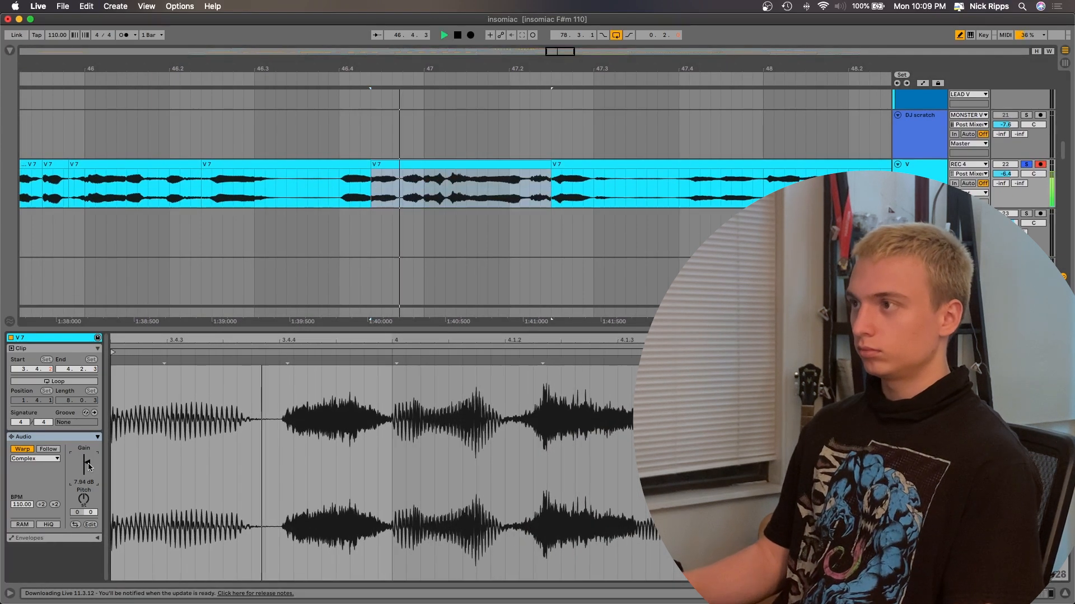
{"action": "left_click", "coordinate": [309, 206]}
{"action": "key", "text": "space"}
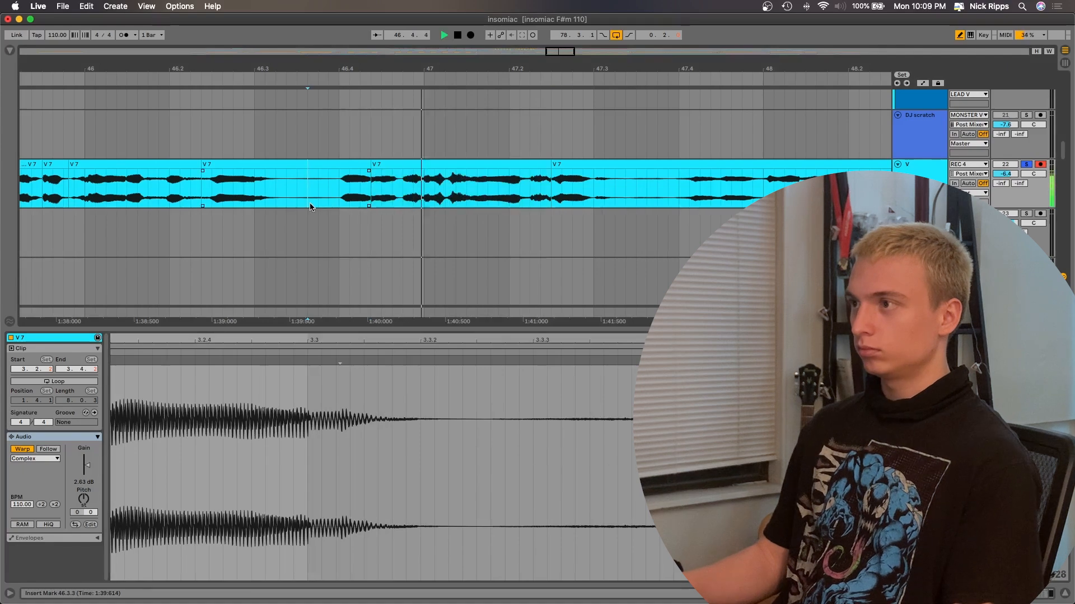
Step: Extend the end of the V 7 clip before it to 46.4.3 and play the transition
{"action": "scroll", "coordinate": [398, 175], "scroll_direction": "up", "scroll_amount": 5}
{"action": "left_click_drag", "start_coordinate": [313, 166], "coordinate": [384, 164]}
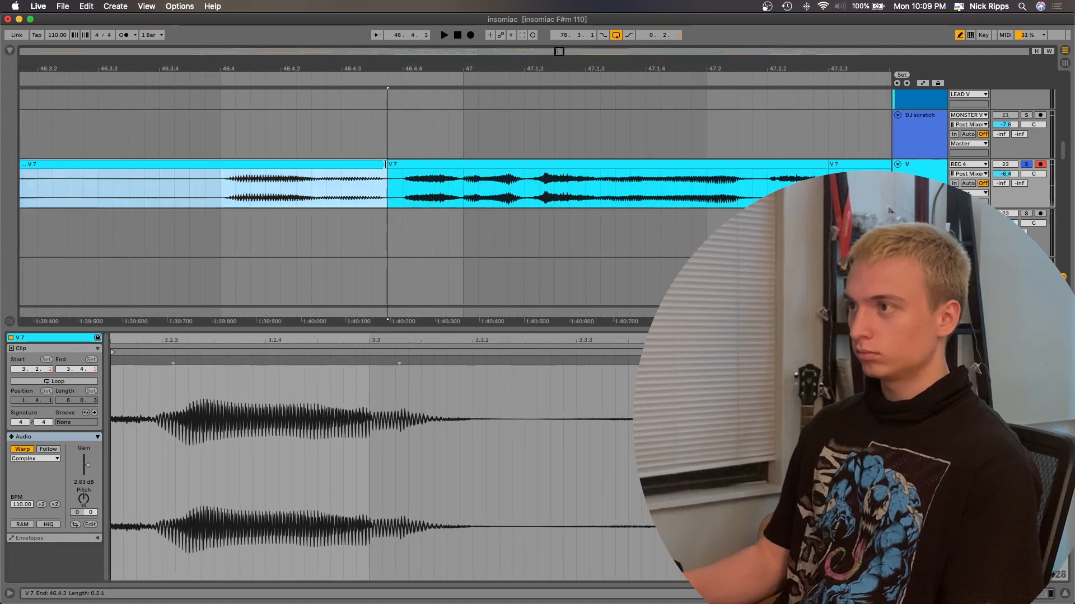
{"action": "left_click", "coordinate": [206, 214]}
{"action": "left_click", "coordinate": [175, 202]}
{"action": "key", "text": "space"}
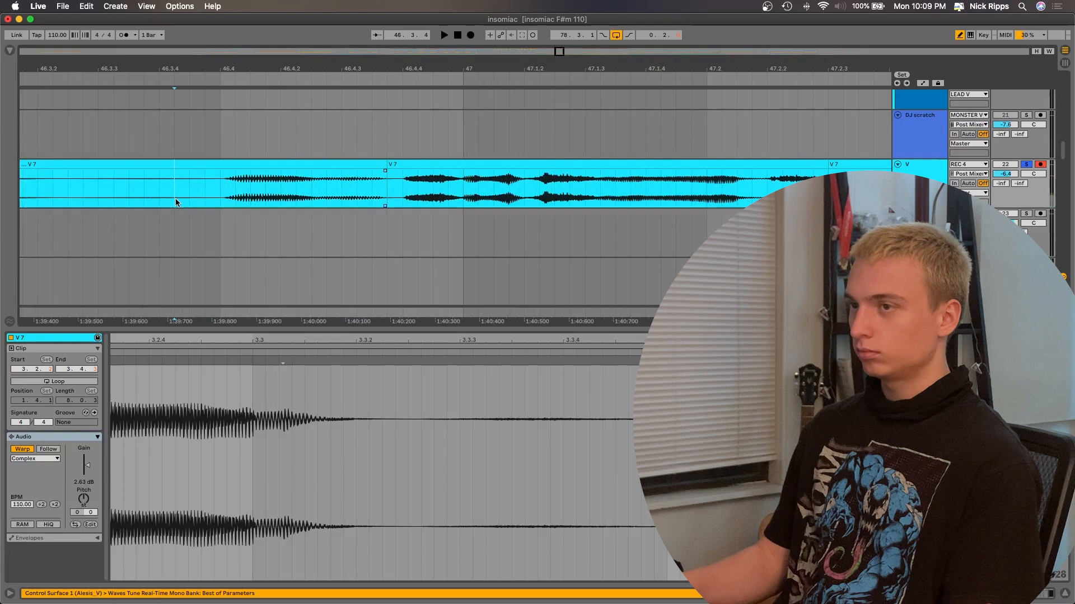
{"action": "scroll", "coordinate": [330, 143], "scroll_direction": "down", "scroll_amount": 5}
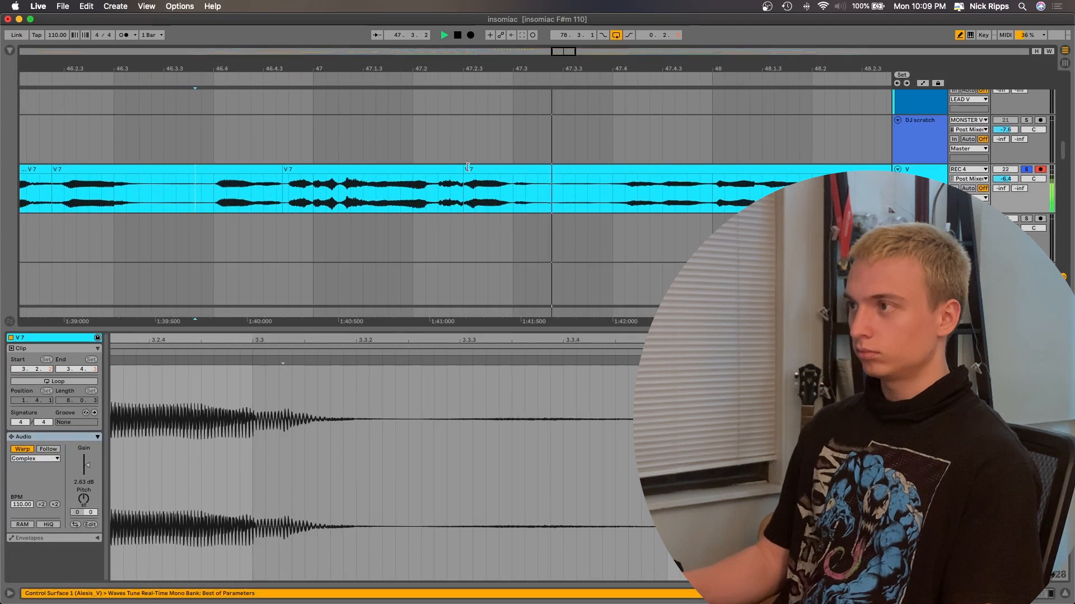
Step: Try an earlier boundary between the V 7 clips at 47.2.3, restore it and play from 47.1.3
{"action": "left_click", "coordinate": [423, 183]}
{"action": "left_click_drag", "start_coordinate": [462, 165], "coordinate": [436, 178]}
{"action": "key", "text": "space"}
{"action": "left_click", "coordinate": [340, 207]}
{"action": "key", "text": "space"}
{"action": "key", "text": "space"}
{"action": "key", "text": "space"}
{"action": "left_click_drag", "start_coordinate": [437, 170], "coordinate": [468, 171]}
{"action": "left_click", "coordinate": [365, 207]}
{"action": "key", "text": "space"}
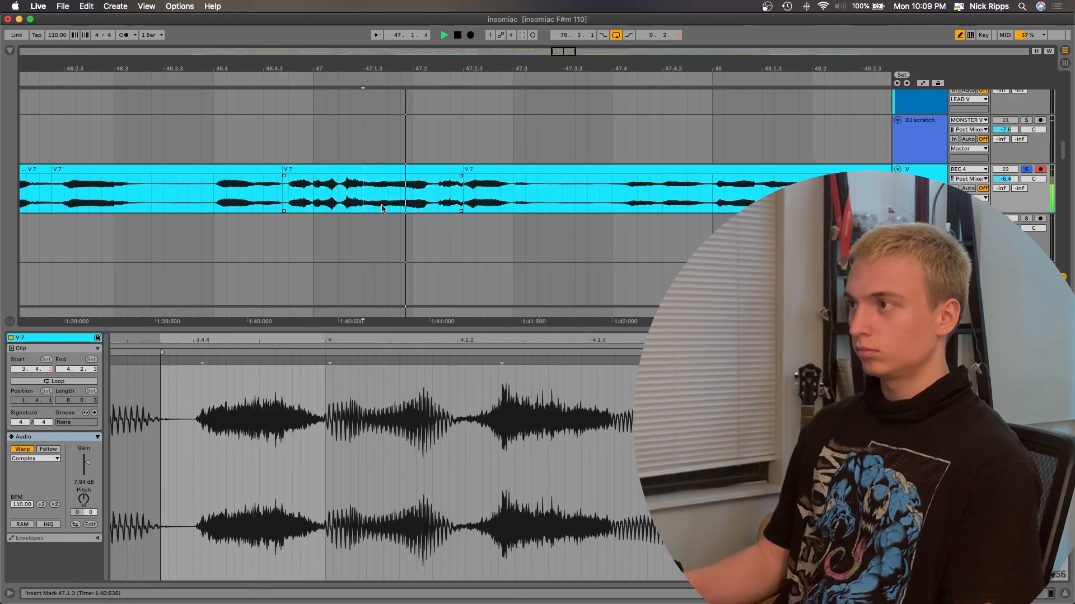
Step: Play the following passage and split the V 7 section from 47.4.1 to 48.2.2 into its own clip
{"action": "scroll", "coordinate": [506, 180], "scroll_direction": "right", "scroll_amount": 3}
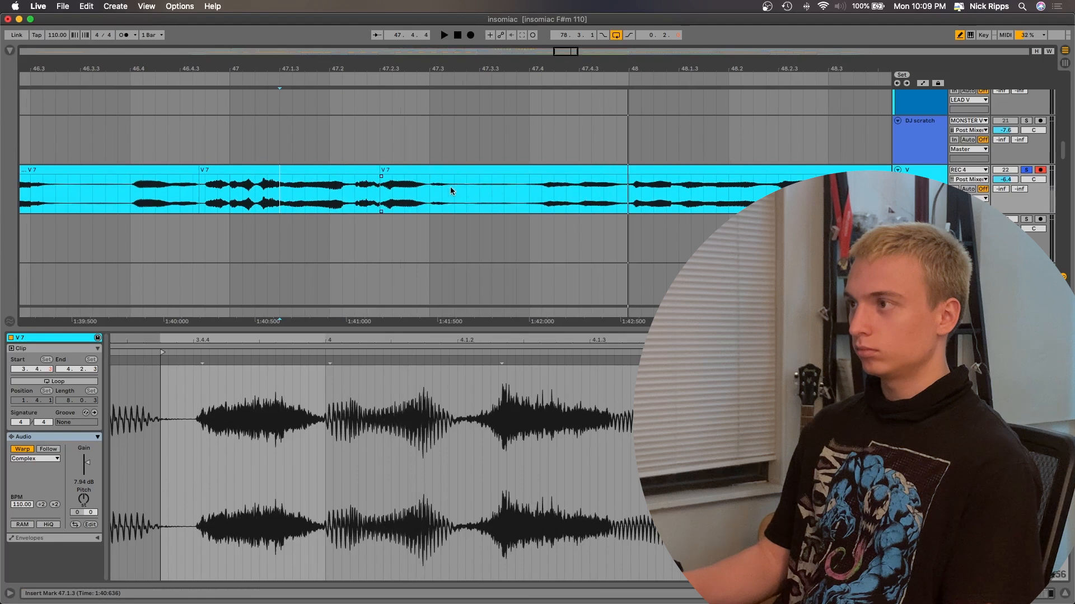
{"action": "left_click", "coordinate": [447, 187]}
{"action": "scroll", "coordinate": [443, 186], "scroll_direction": "right", "scroll_amount": 3}
{"action": "scroll", "coordinate": [442, 187], "scroll_direction": "right", "scroll_amount": 3}
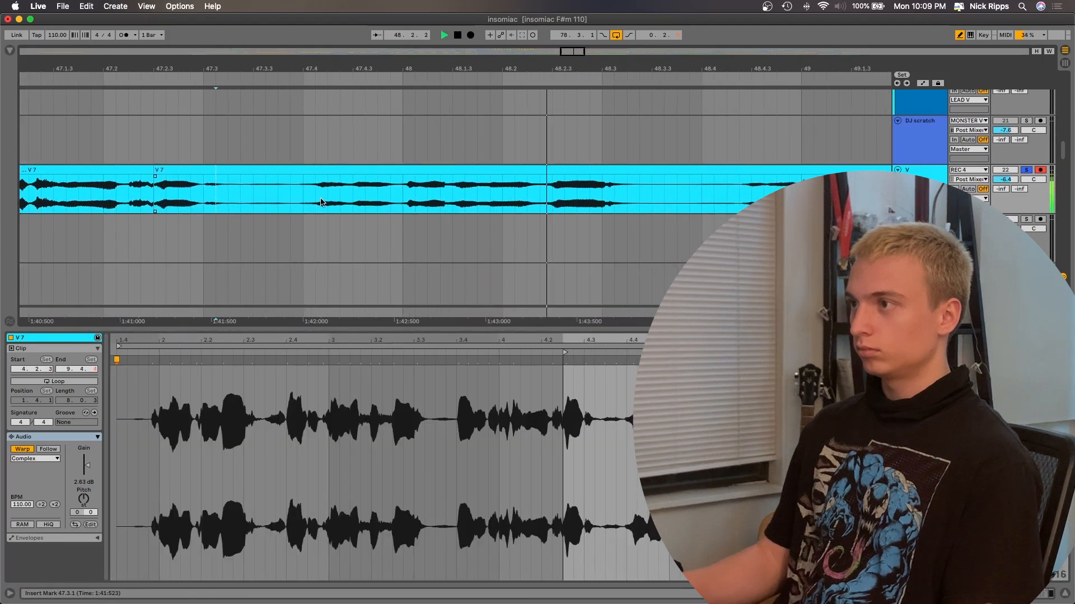
{"action": "left_click_drag", "start_coordinate": [308, 198], "coordinate": [540, 184]}
{"action": "key", "text": "super+e"}
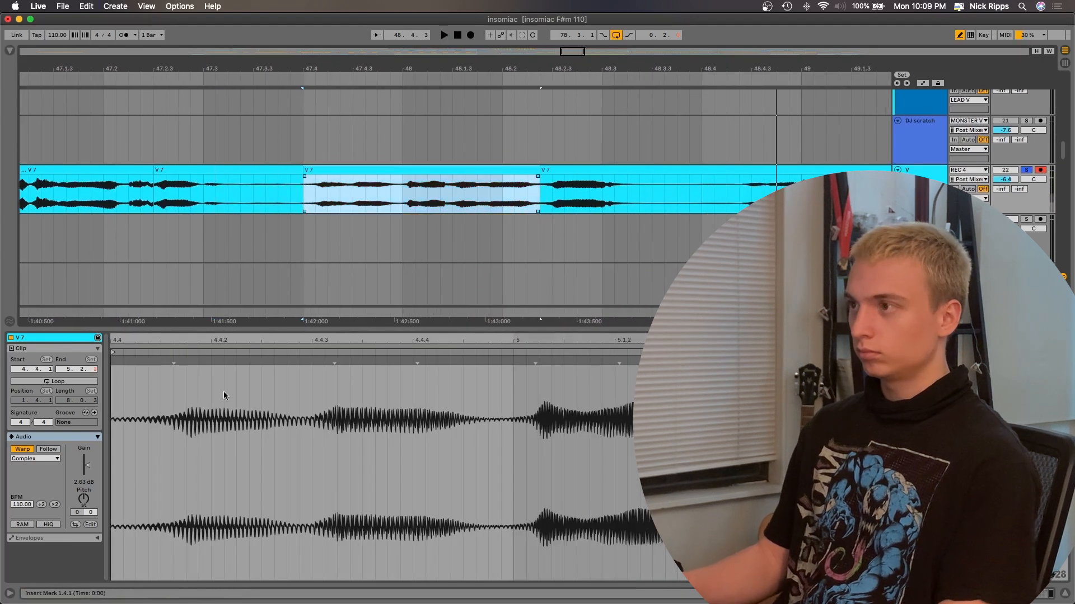
Step: Set the gain of the clip from 47.4.1 to 48.2.2 to 5.25 dB and play it back
{"action": "left_click_drag", "start_coordinate": [84, 466], "coordinate": [84, 450]}
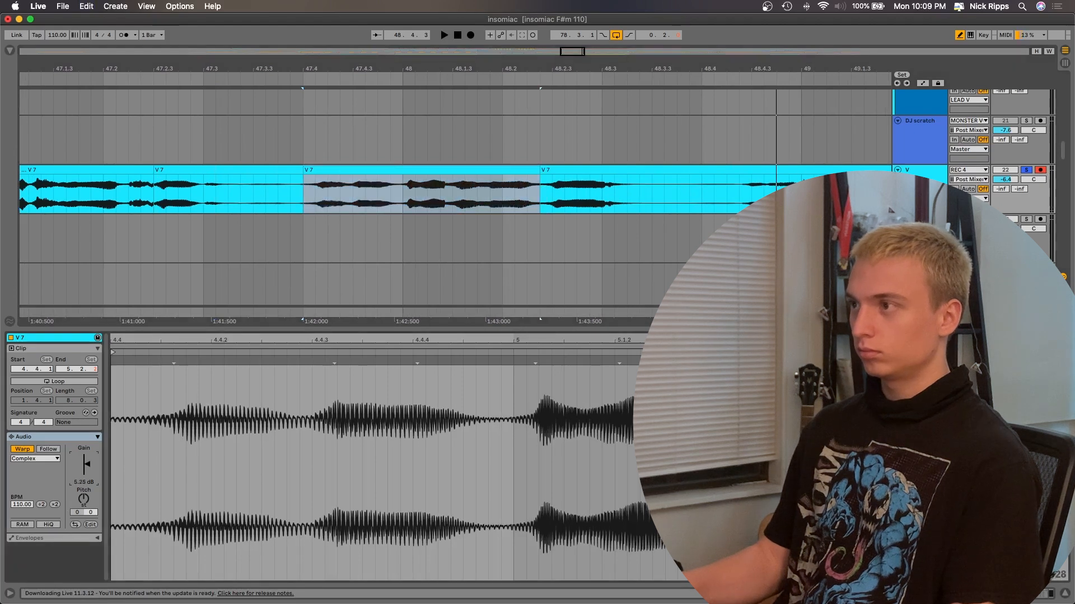
{"action": "key", "text": "space"}
{"action": "scroll", "coordinate": [473, 156], "scroll_direction": "right", "scroll_amount": 10}
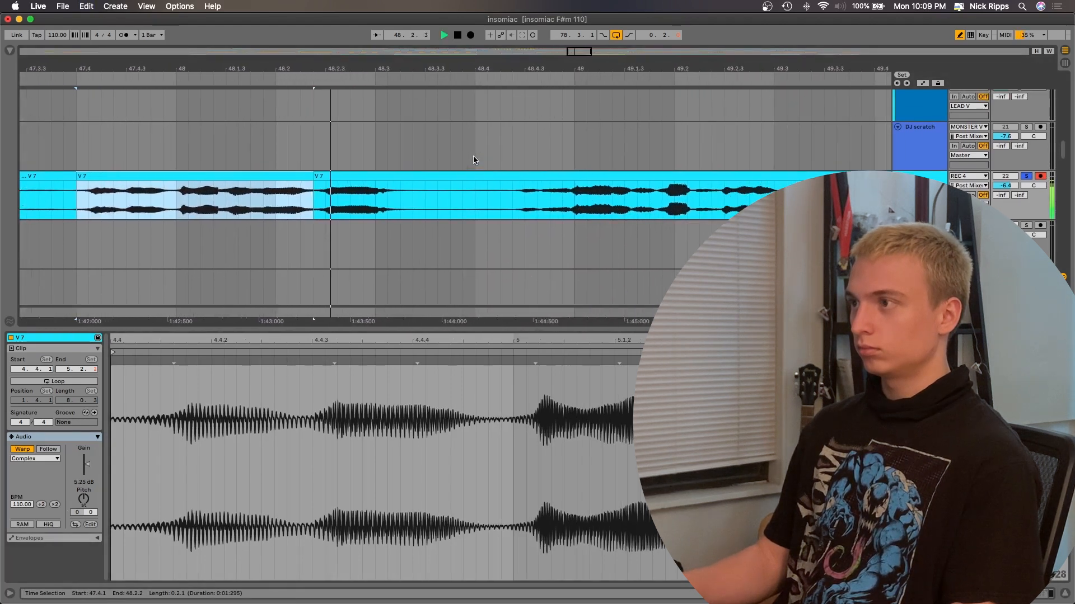
{"action": "key", "text": "space"}
Step: Separate the V 7 section from 48.3.2 to 48.4.3, set its gain to 5.94 dB and play on into bar 49
{"action": "left_click_drag", "start_coordinate": [447, 206], "coordinate": [484, 207]}
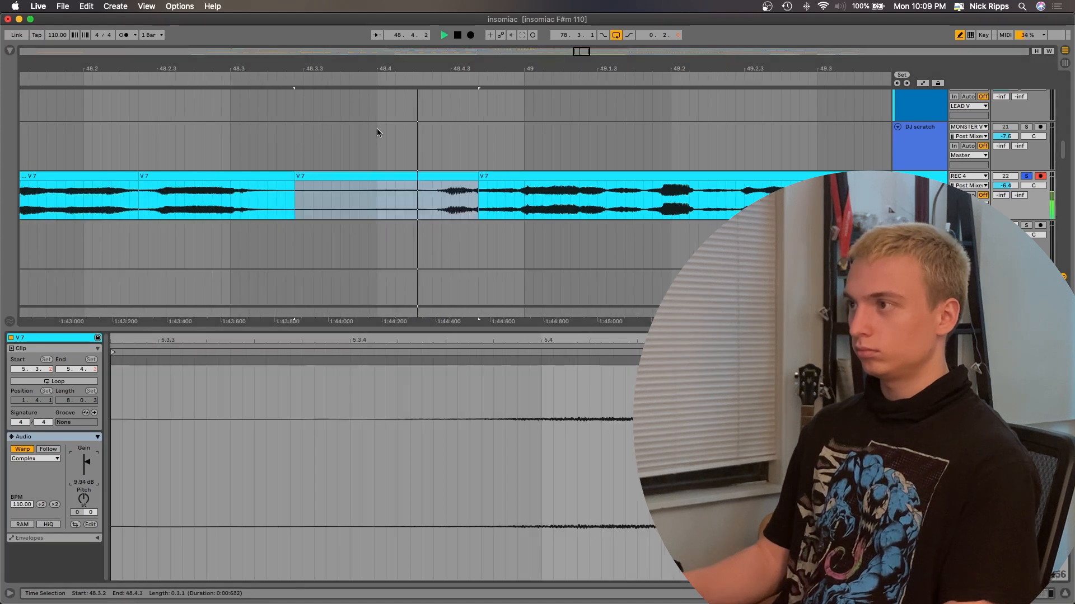
{"action": "left_click", "coordinate": [249, 203]}
{"action": "key", "text": "space"}
{"action": "key", "text": "space"}
{"action": "left_click", "coordinate": [446, 194]}
{"action": "key", "text": "space"}
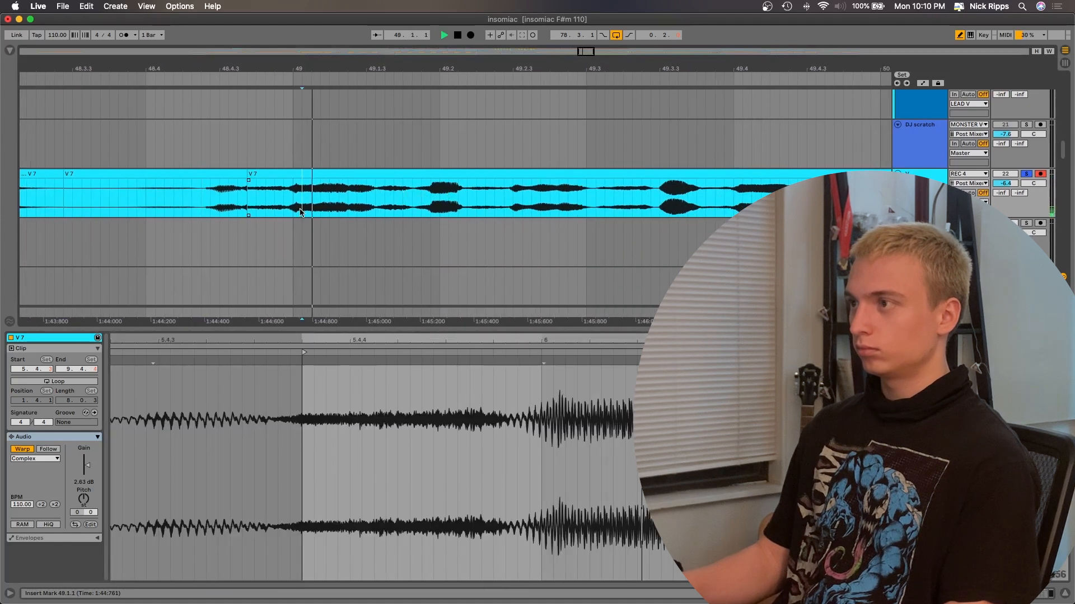
Step: Split the V 7 section from about 49.2.1 to 49.3.1 into its own clip and play across it from 49.1.2
{"action": "left_click", "coordinate": [404, 205]}
{"action": "left_click_drag", "start_coordinate": [484, 200], "coordinate": [354, 197]}
{"action": "key", "text": "super+e"}
{"action": "left_click", "coordinate": [245, 192]}
{"action": "key", "text": "space"}
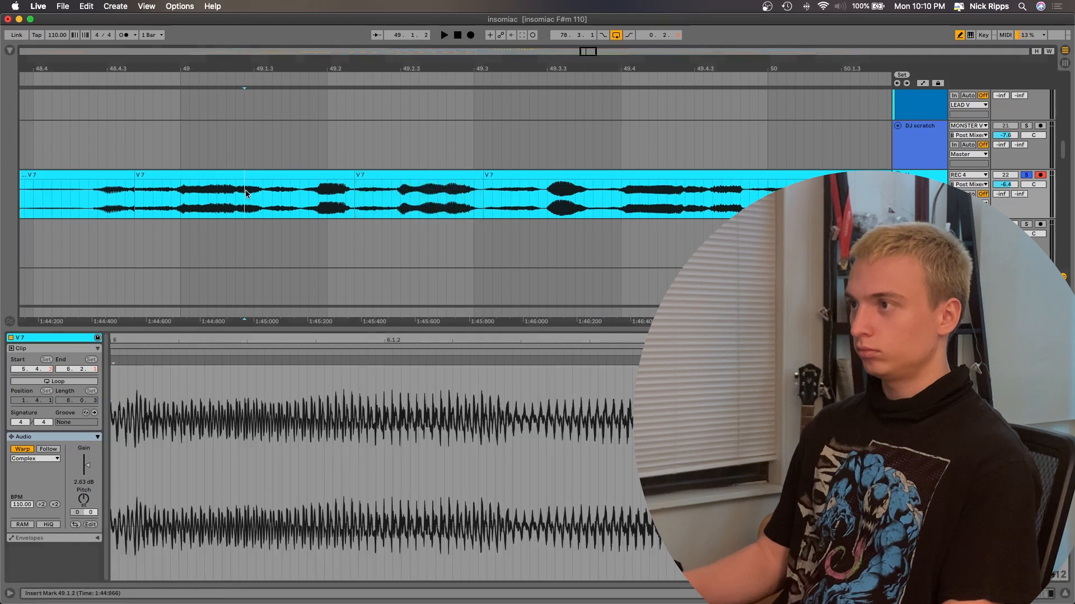
{"action": "scroll", "coordinate": [247, 192], "scroll_direction": "right", "scroll_amount": 4}
{"action": "key", "text": "space"}
Step: Set the gain of the short clip starting at about 49.2.1 to 3.88 dB and play it from 49.1.4
{"action": "left_click", "coordinate": [296, 188]}
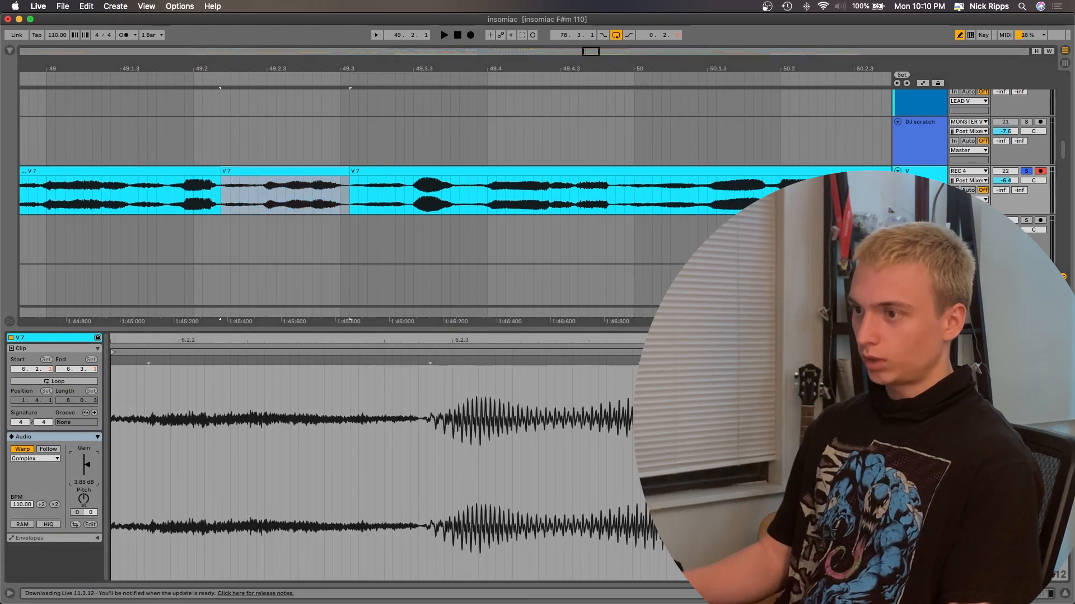
{"action": "left_click", "coordinate": [158, 197]}
{"action": "key", "text": "space"}
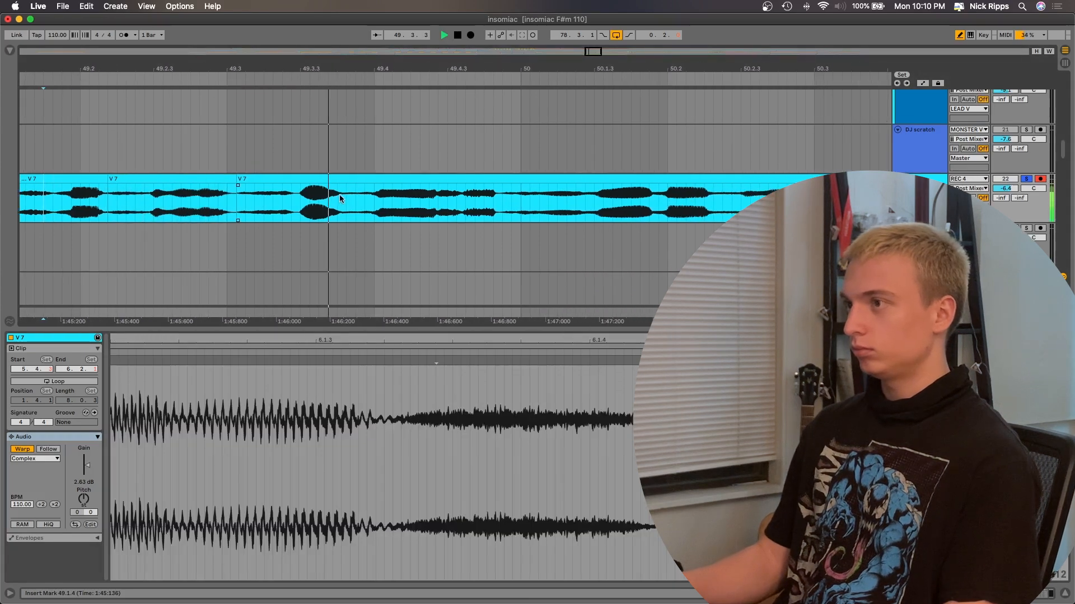
Step: Play on past 49.3.3 and select the next V 7 phrase
{"action": "scroll", "coordinate": [384, 199], "scroll_direction": "right", "scroll_amount": 2}
{"action": "key", "text": "space"}
{"action": "left_click_drag", "start_coordinate": [324, 204], "coordinate": [459, 204]}
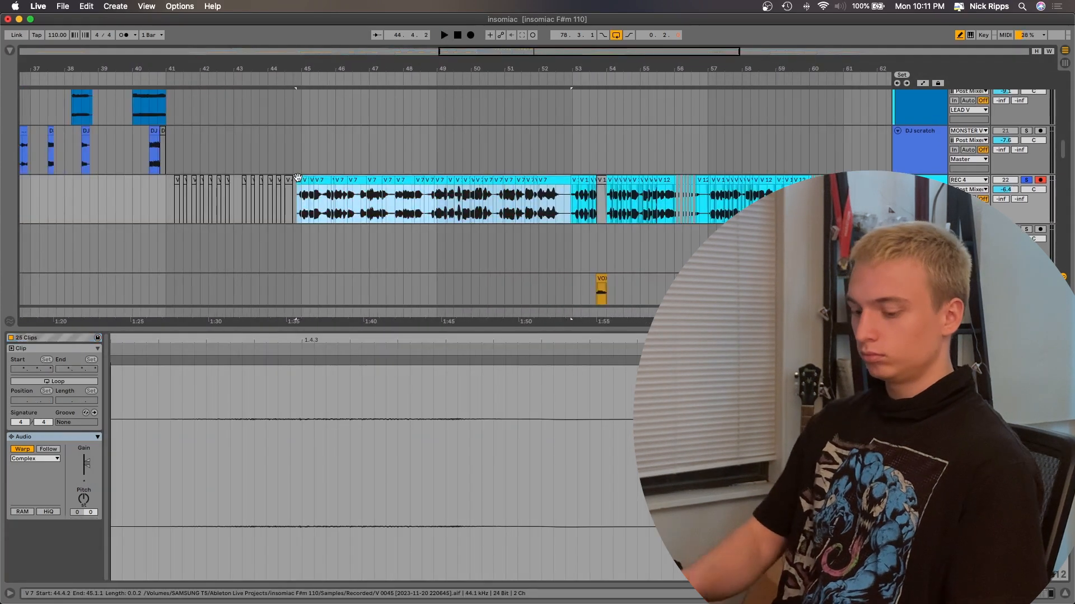
Step: Hide the clip detail view and play the full arrangement from 31.3.1
{"action": "key", "text": "super+alt+l"}
{"action": "left_click", "coordinate": [306, 276]}
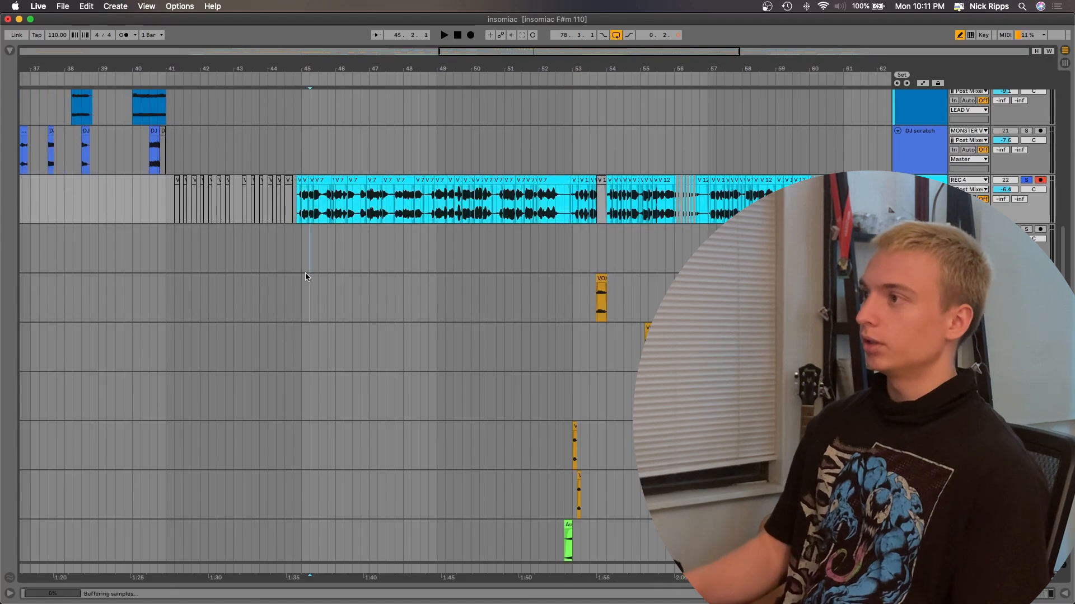
{"action": "scroll", "coordinate": [362, 223], "scroll_direction": "down", "scroll_amount": 3}
{"action": "scroll", "coordinate": [362, 224], "scroll_direction": "up", "scroll_amount": 2}
{"action": "left_click", "coordinate": [352, 217]}
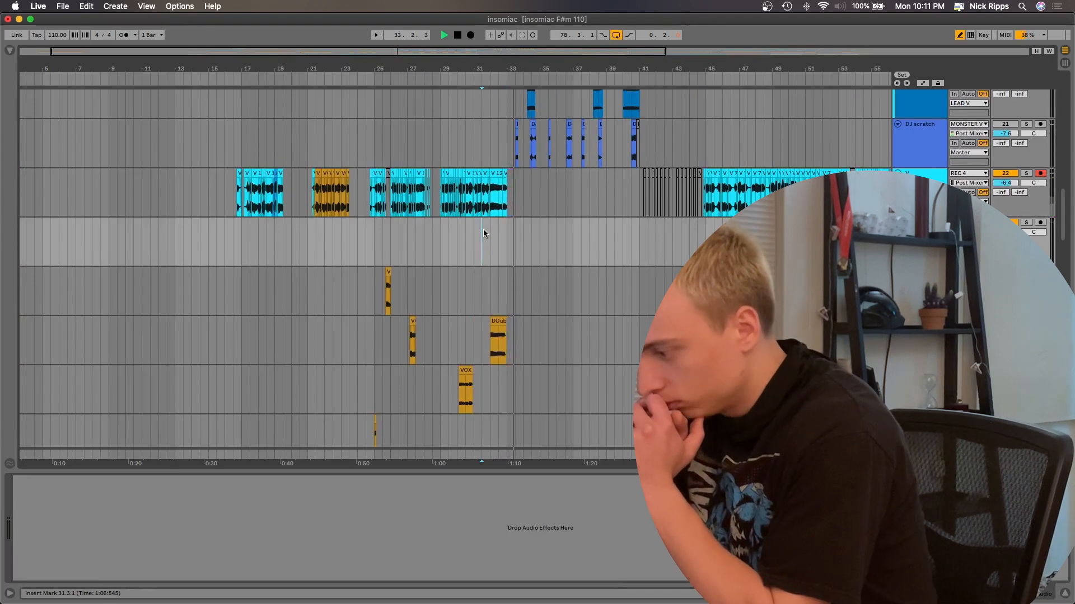
Step: Deactivate the REC 2 track, hide the device view and play the song from 31.3.1 to about bar 53
{"action": "scroll", "coordinate": [483, 229], "scroll_direction": "up", "scroll_amount": 5}
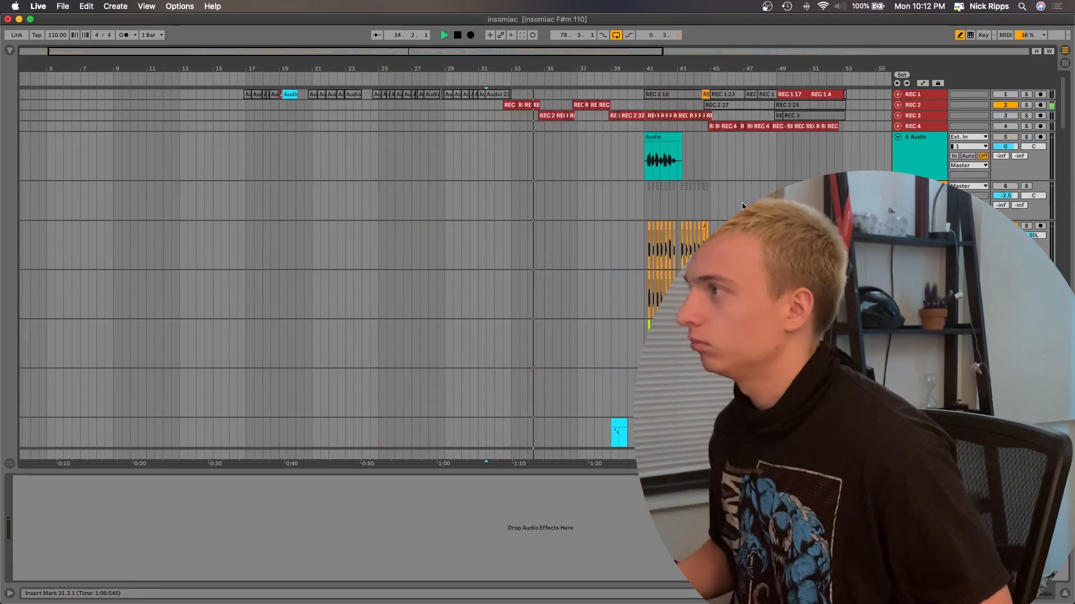
{"action": "scroll", "coordinate": [742, 206], "scroll_direction": "left", "scroll_amount": 1}
{"action": "key", "text": "space"}
{"action": "left_click", "coordinate": [495, 143]}
{"action": "key", "text": "space"}
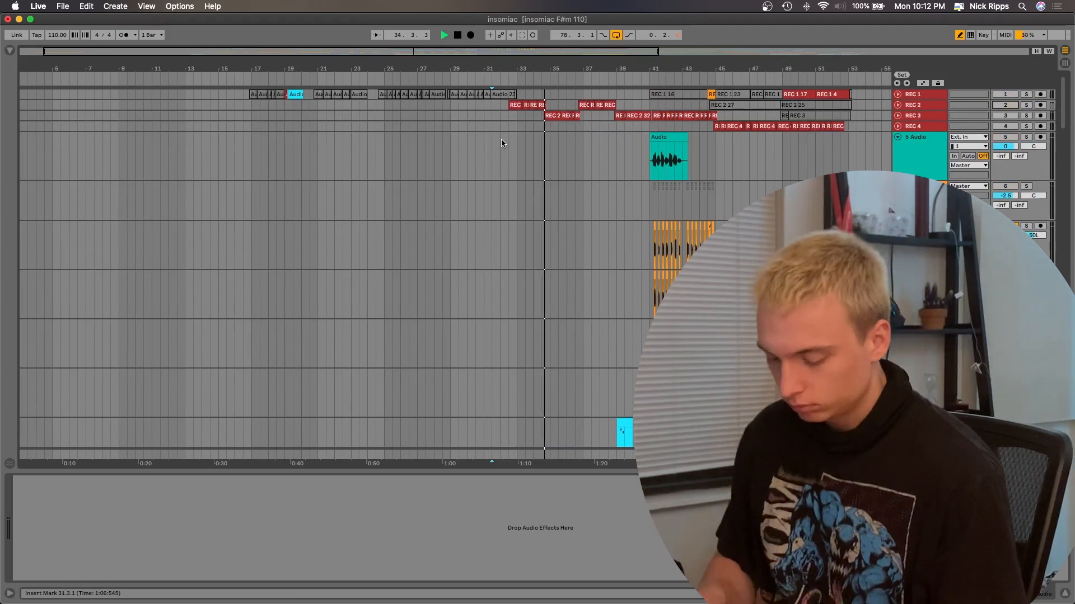
{"action": "key", "text": "super+alt+l"}
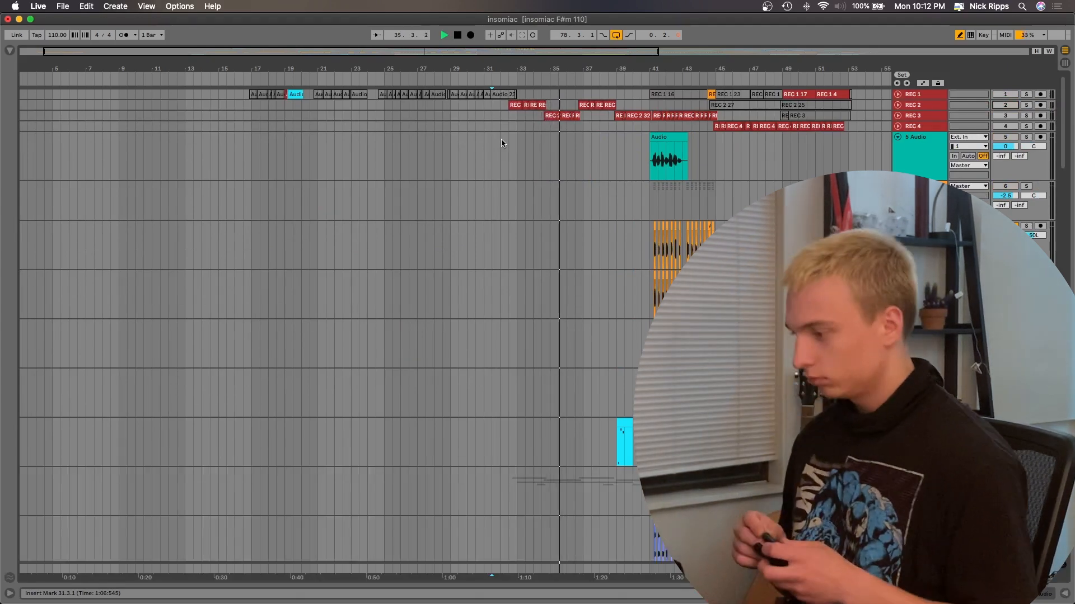
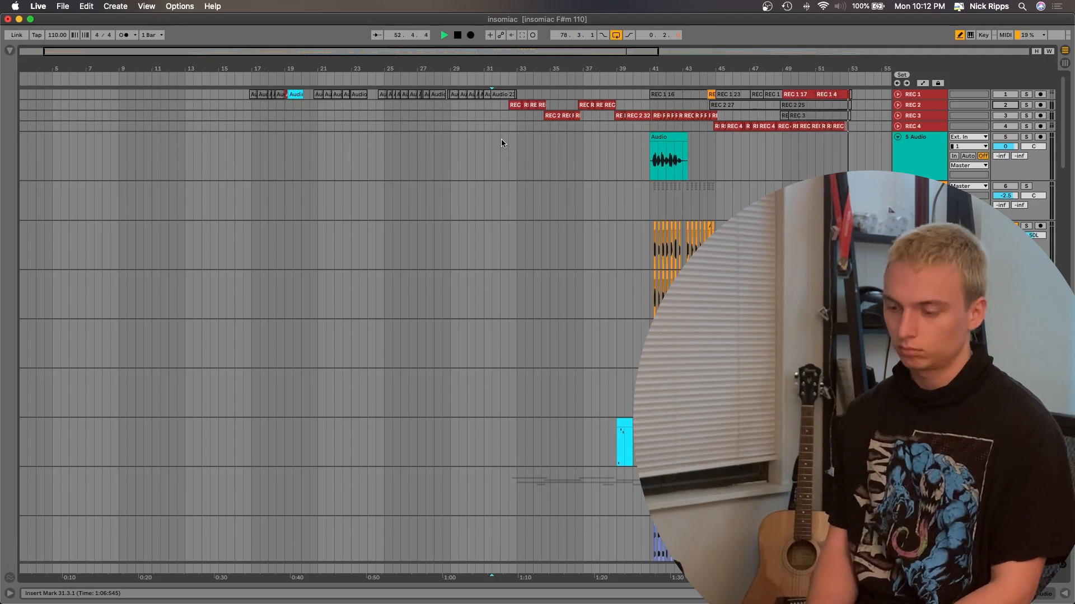
{"action": "key", "text": "space"}
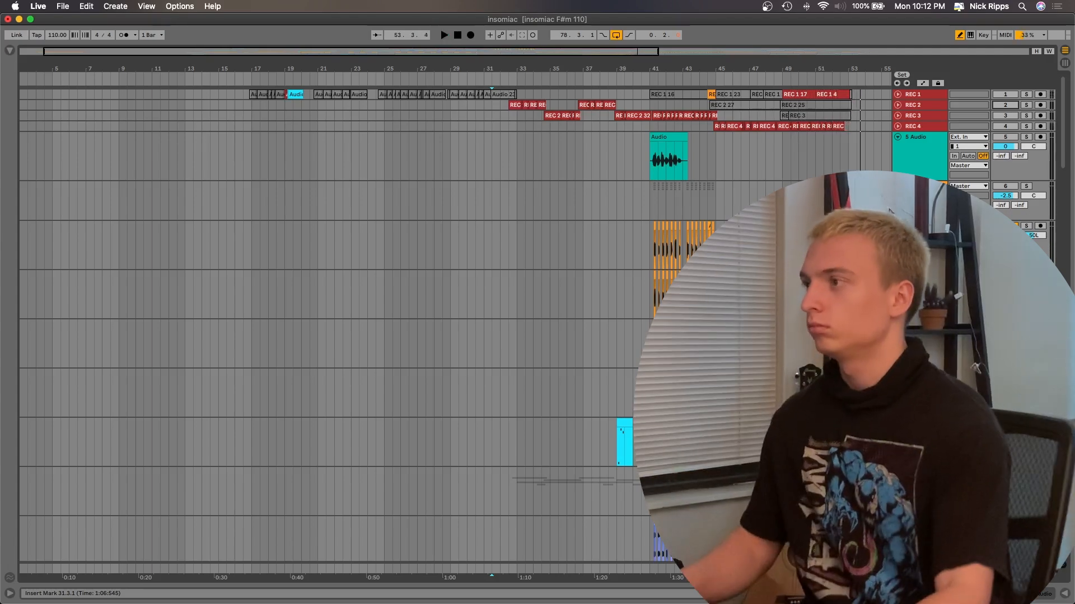
Step: Extend the start of the first V 12 clip on the V track back to about 52.3 and play the transition
{"action": "scroll", "coordinate": [700, 336], "scroll_direction": "down", "scroll_amount": 15}
{"action": "scroll", "coordinate": [700, 336], "scroll_direction": "right", "scroll_amount": 3}
{"action": "scroll", "coordinate": [700, 335], "scroll_direction": "up", "scroll_amount": 5}
{"action": "scroll", "coordinate": [666, 256], "scroll_direction": "up", "scroll_amount": 3}
{"action": "scroll", "coordinate": [666, 257], "scroll_direction": "right", "scroll_amount": 10}
{"action": "scroll", "coordinate": [666, 256], "scroll_direction": "left", "scroll_amount": 4}
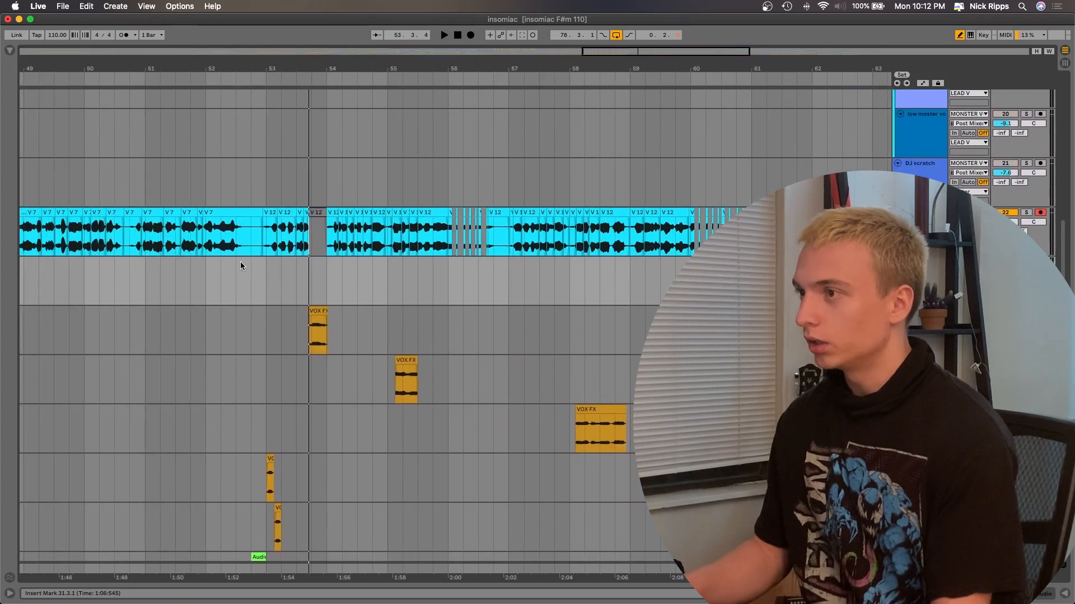
{"action": "scroll", "coordinate": [368, 201], "scroll_direction": "up", "scroll_amount": 5}
{"action": "left_click_drag", "start_coordinate": [342, 212], "coordinate": [257, 212]}
{"action": "left_click", "coordinate": [227, 242]}
{"action": "key", "text": "space"}
{"action": "scroll", "coordinate": [293, 228], "scroll_direction": "down", "scroll_amount": 4}
{"action": "scroll", "coordinate": [293, 229], "scroll_direction": "left", "scroll_amount": 10}
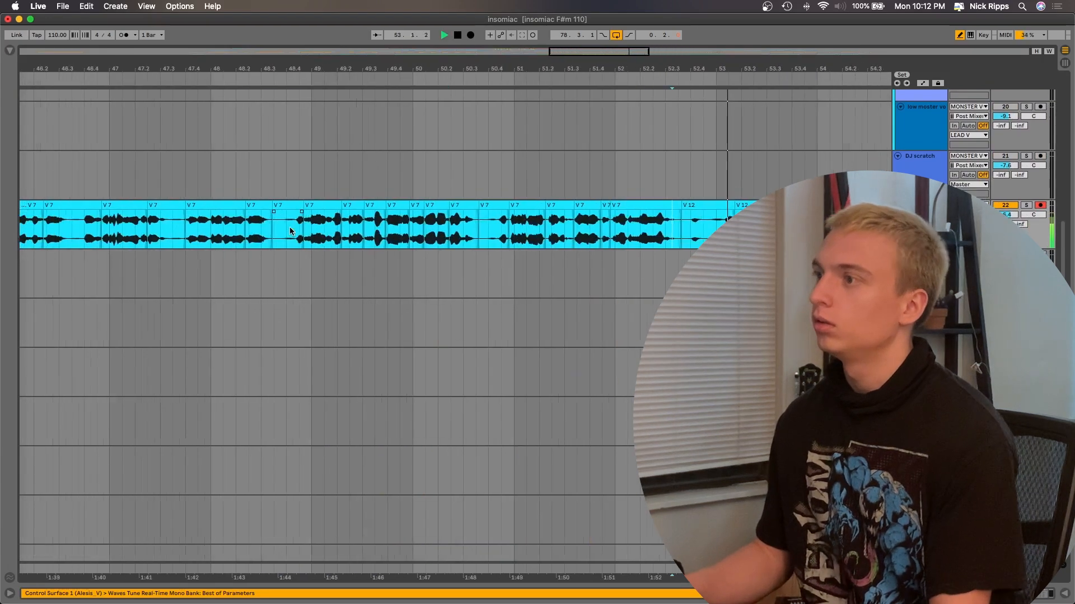
{"action": "key", "text": "space"}
Step: Select the range from 53.1.1 to 61.1.1 on the DJ scratch track above the V 12 clips
{"action": "scroll", "coordinate": [303, 231], "scroll_direction": "up", "scroll_amount": 6}
{"action": "scroll", "coordinate": [304, 231], "scroll_direction": "down", "scroll_amount": 5}
{"action": "scroll", "coordinate": [327, 240], "scroll_direction": "left", "scroll_amount": 2}
{"action": "scroll", "coordinate": [327, 241], "scroll_direction": "up", "scroll_amount": 3}
{"action": "scroll", "coordinate": [538, 355], "scroll_direction": "right", "scroll_amount": 10}
{"action": "scroll", "coordinate": [346, 351], "scroll_direction": "down", "scroll_amount": 5}
{"action": "mouse_move", "coordinate": [304, 346]}
{"action": "left_mouse_down"}
{"action": "mouse_move", "coordinate": [612, 346]}
{"action": "mouse_move", "coordinate": [304, 360]}
{"action": "left_mouse_up"}
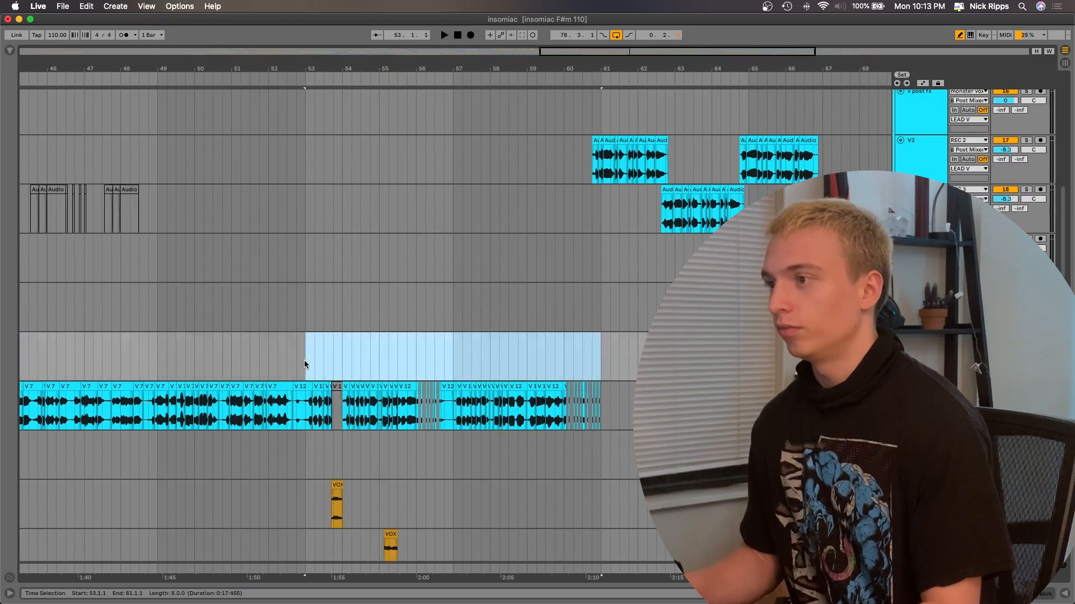
Step: Look through the monster vox, vocal effect and group audio tracks around bars 41 to 45
{"action": "scroll", "coordinate": [304, 361], "scroll_direction": "up", "scroll_amount": 10}
{"action": "scroll", "coordinate": [304, 361], "scroll_direction": "left", "scroll_amount": 8}
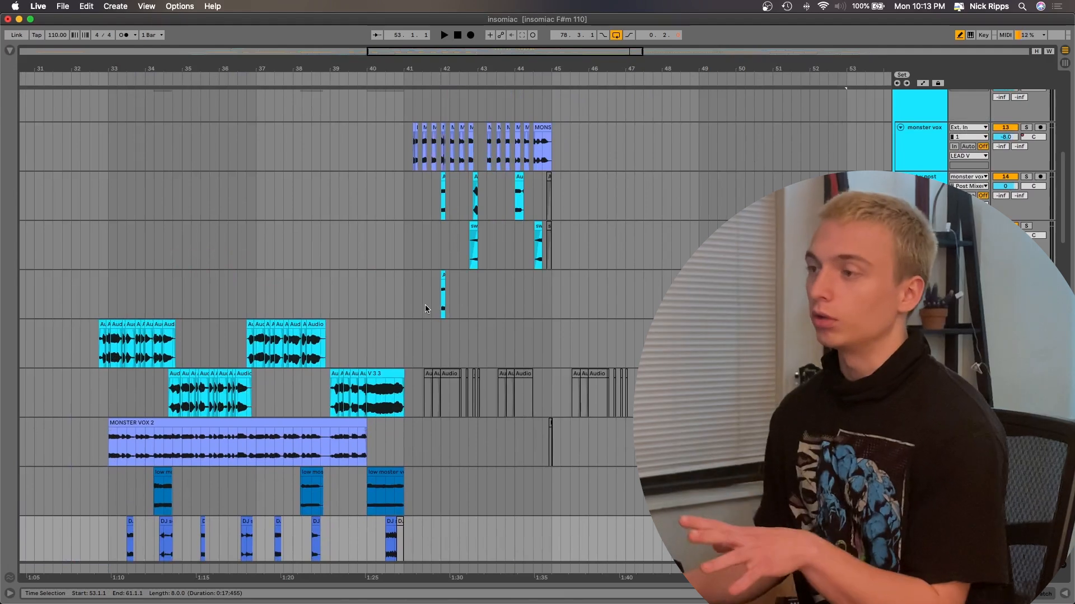
{"action": "left_click", "coordinate": [405, 342]}
{"action": "scroll", "coordinate": [405, 341], "scroll_direction": "up", "scroll_amount": 1}
{"action": "scroll", "coordinate": [404, 342], "scroll_direction": "right", "scroll_amount": 1}
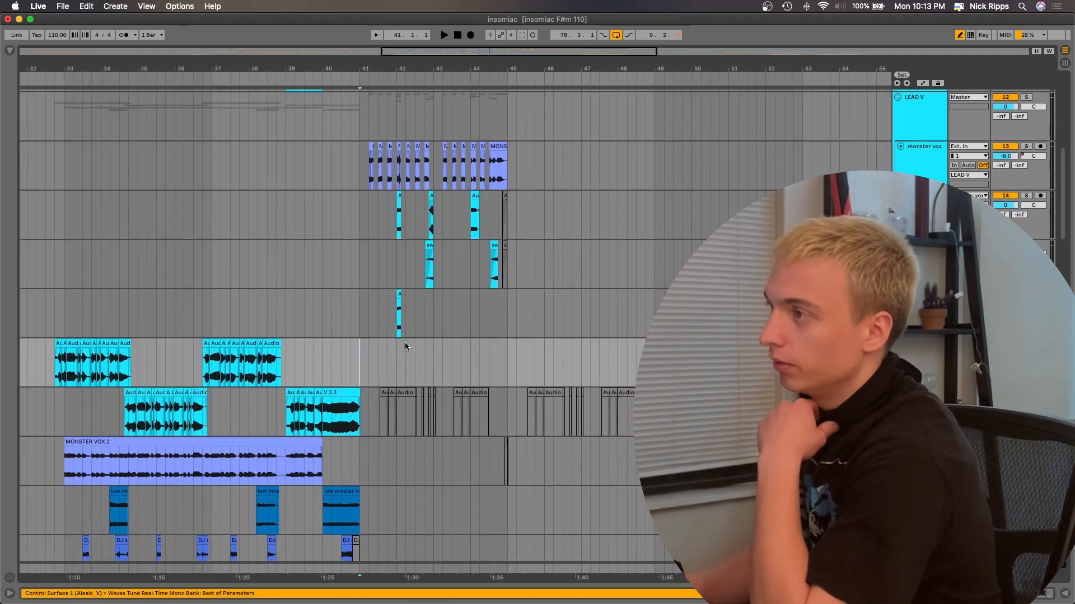
{"action": "scroll", "coordinate": [405, 341], "scroll_direction": "up", "scroll_amount": 5}
{"action": "scroll", "coordinate": [405, 343], "scroll_direction": "up", "scroll_amount": 2}
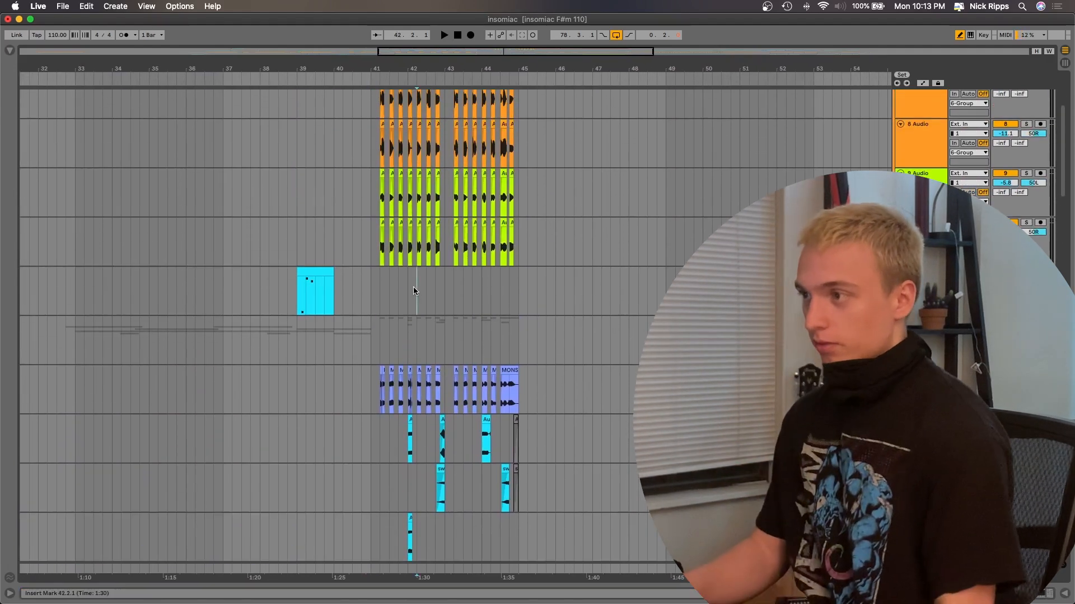
{"action": "left_click", "coordinate": [397, 311]}
{"action": "scroll", "coordinate": [395, 311], "scroll_direction": "down", "scroll_amount": 6}
{"action": "scroll", "coordinate": [396, 311], "scroll_direction": "up", "scroll_amount": 4}
{"action": "left_click", "coordinate": [432, 290]}
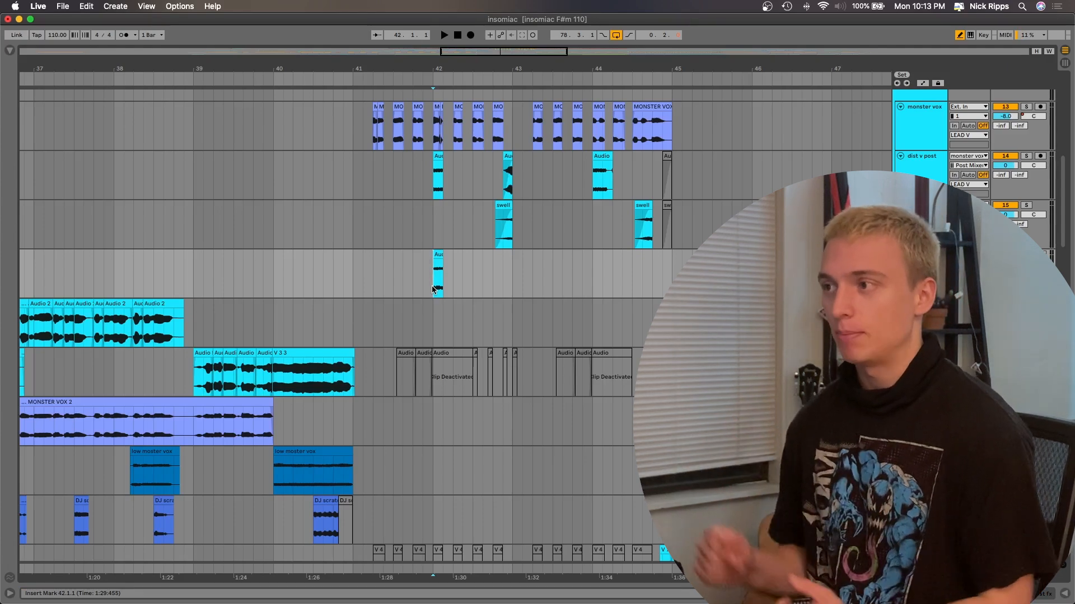
Step: Inspect the guitar, bass and impact tracks around bar 42 and play the hit at 42.1.1
{"action": "scroll", "coordinate": [433, 290], "scroll_direction": "down", "scroll_amount": 20}
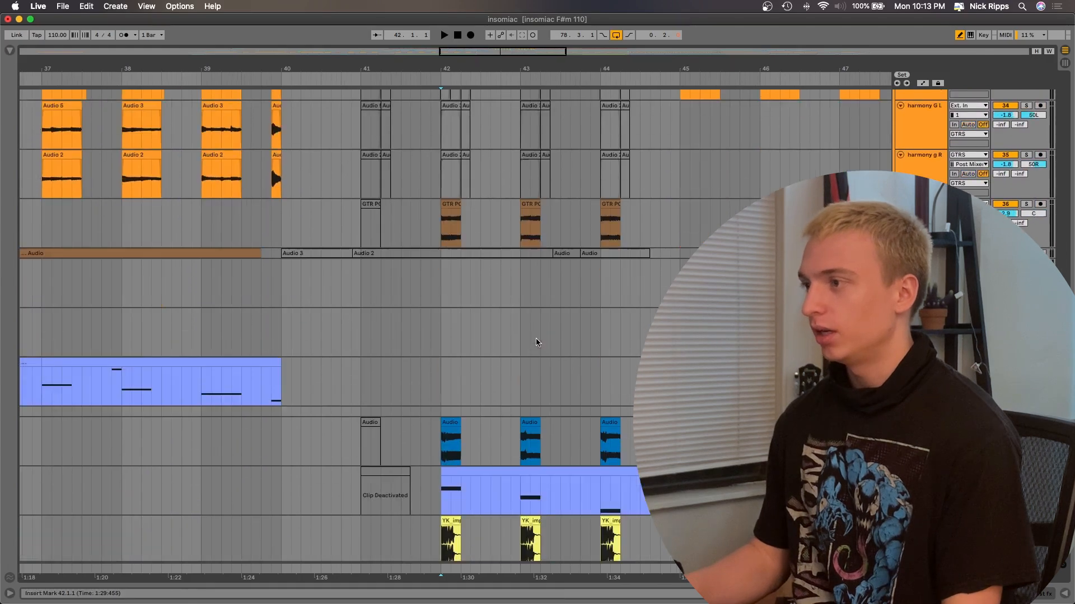
{"action": "scroll", "coordinate": [535, 341], "scroll_direction": "down", "scroll_amount": 8}
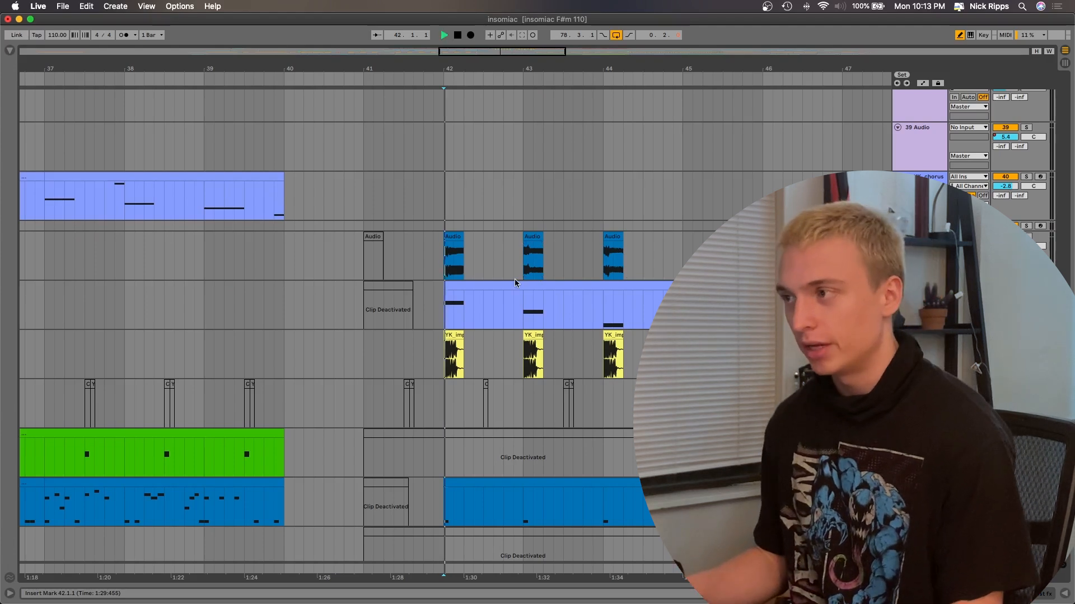
{"action": "key", "text": "space"}
{"action": "left_click", "coordinate": [447, 358]}
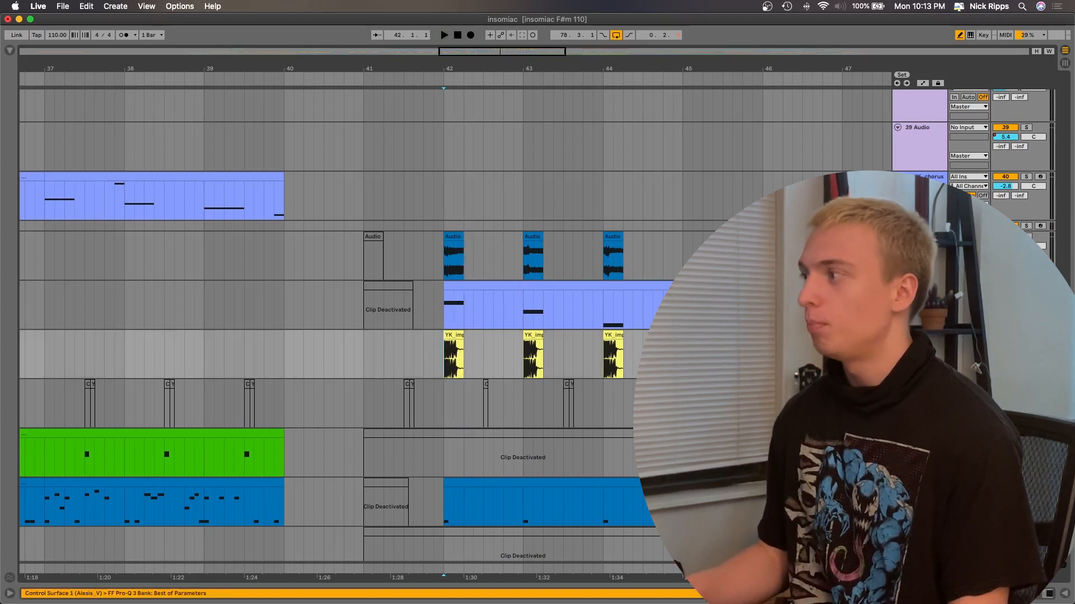
{"action": "key", "text": "space"}
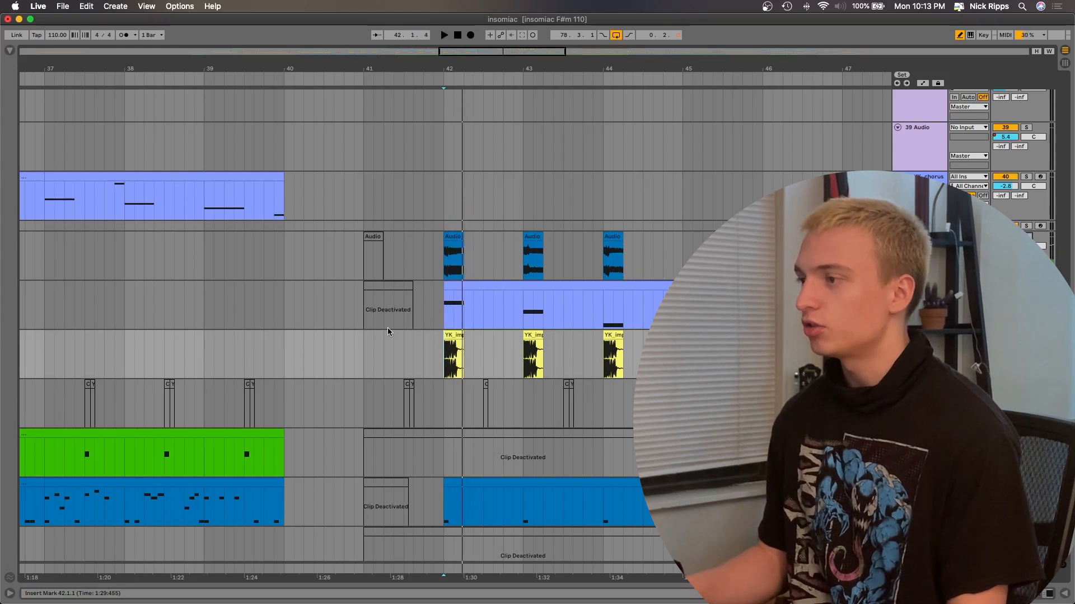
Step: Look over the impact kick, bass post and surrounding tracks around bars 41 to 45 and play the hit from 42.1.1
{"action": "scroll", "coordinate": [388, 332], "scroll_direction": "down", "scroll_amount": 5}
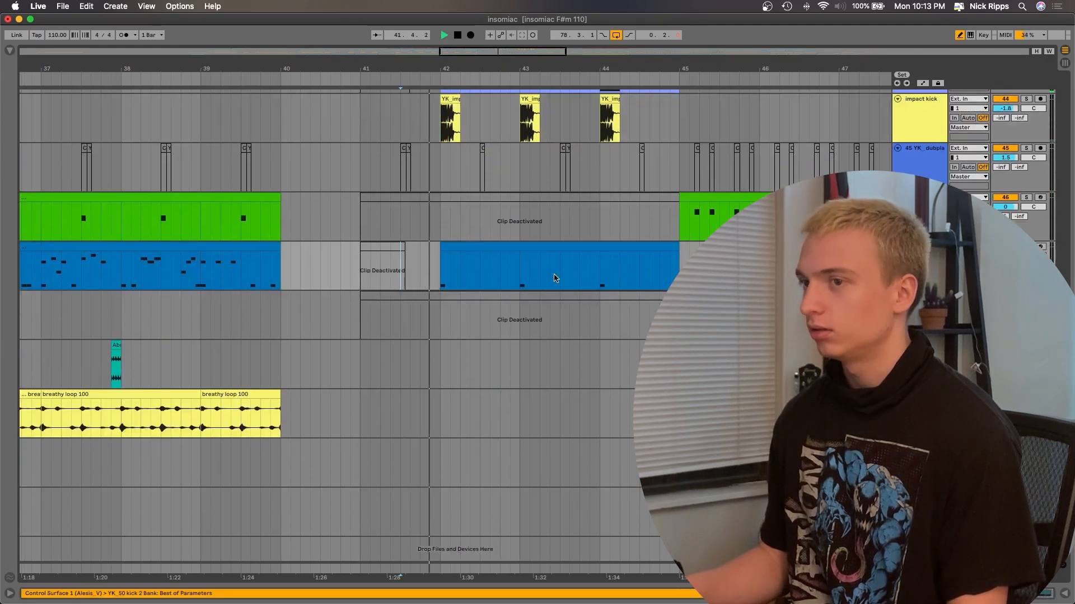
{"action": "scroll", "coordinate": [554, 278], "scroll_direction": "up", "scroll_amount": 5}
{"action": "scroll", "coordinate": [408, 268], "scroll_direction": "up", "scroll_amount": 3}
{"action": "left_click", "coordinate": [272, 224]}
{"action": "key", "text": "space"}
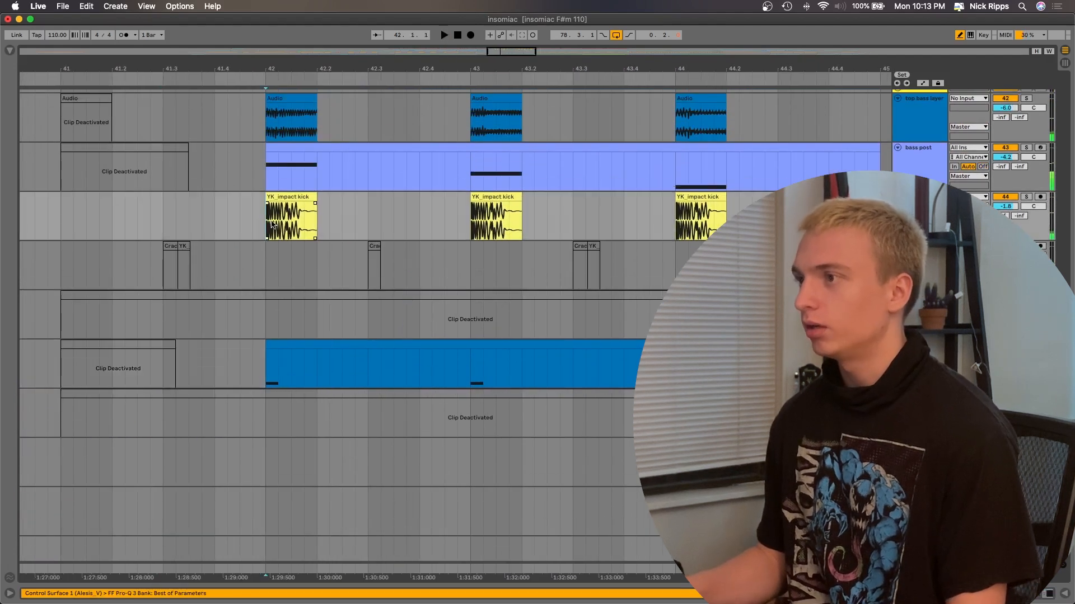
{"action": "key", "text": "space"}
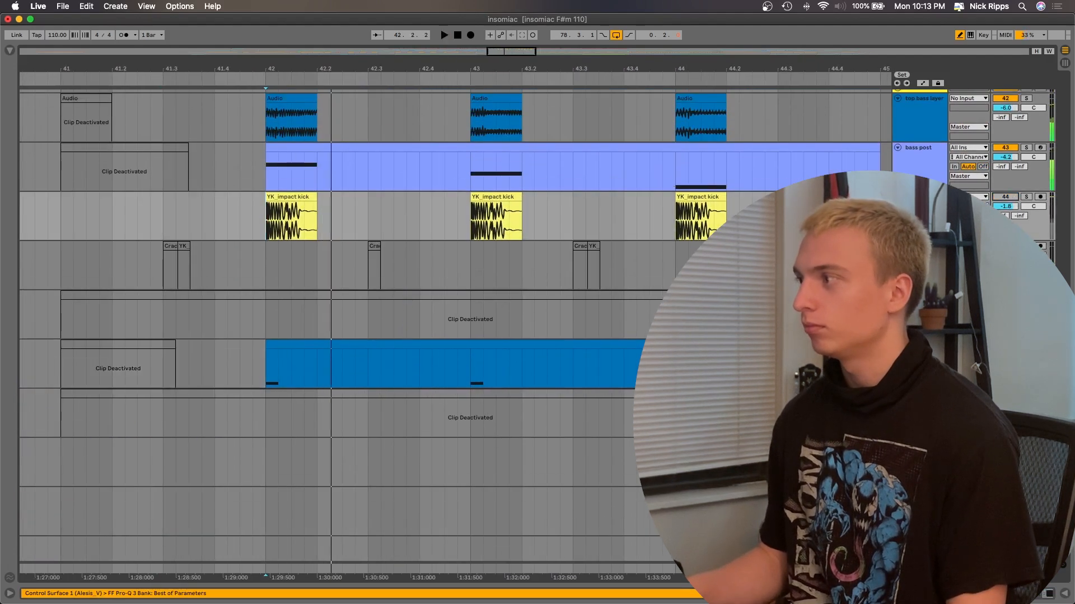
{"action": "scroll", "coordinate": [470, 325], "scroll_direction": "up", "scroll_amount": 3}
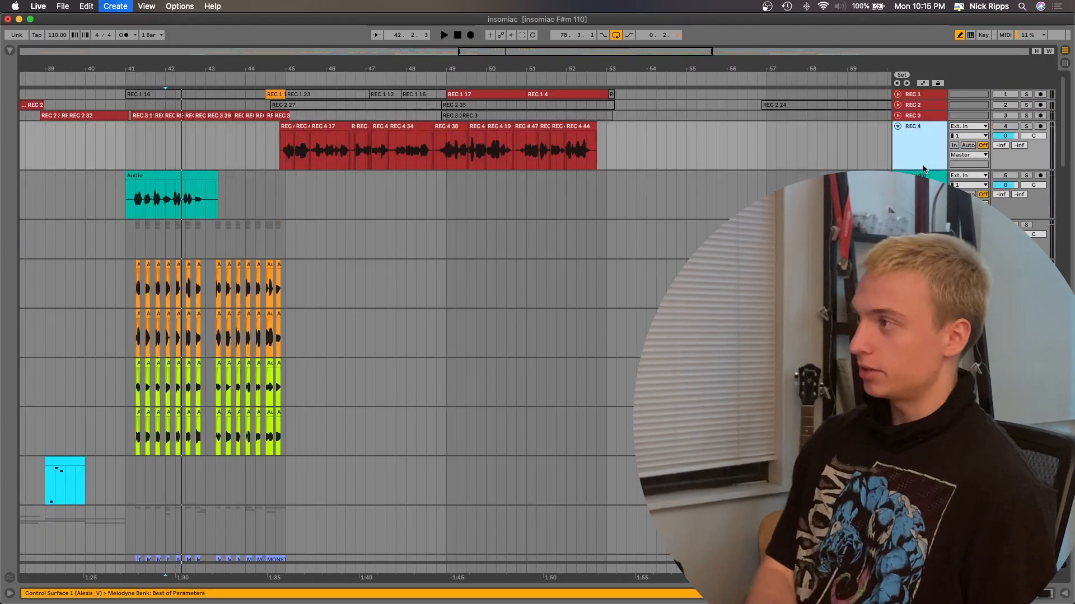
Step: Insert three new audio tracks below the REC 4 track
{"action": "key", "text": "super+t"}
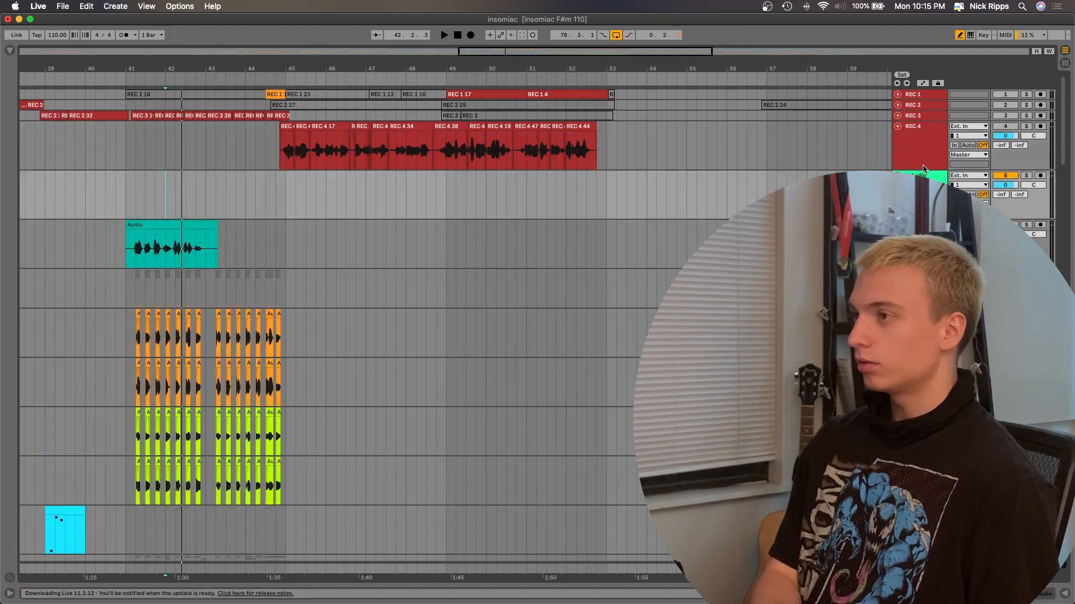
{"action": "key", "text": "super+t"}
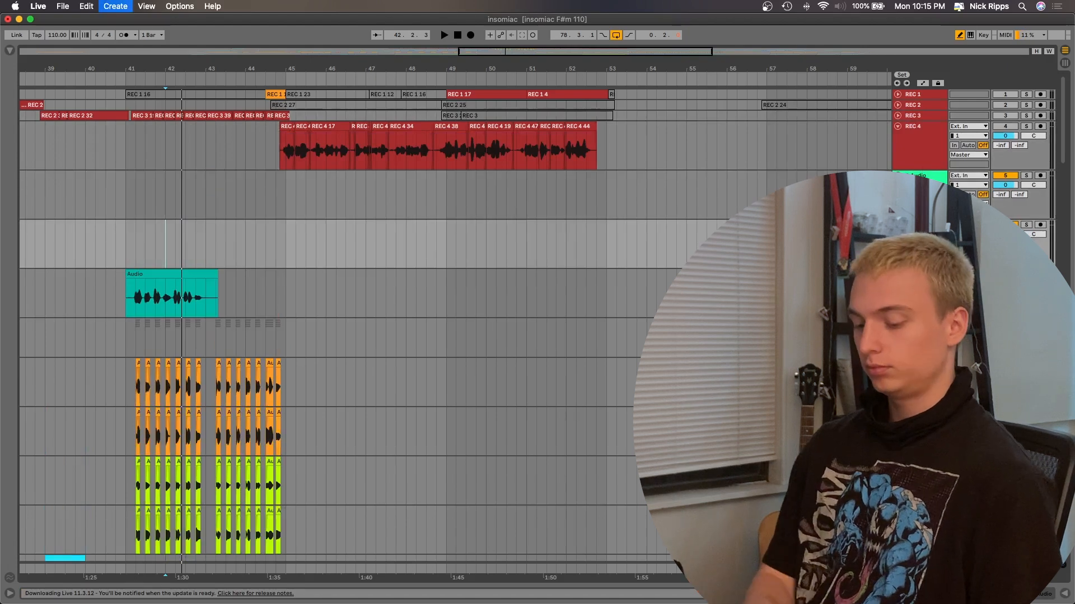
{"action": "key", "text": "super+t"}
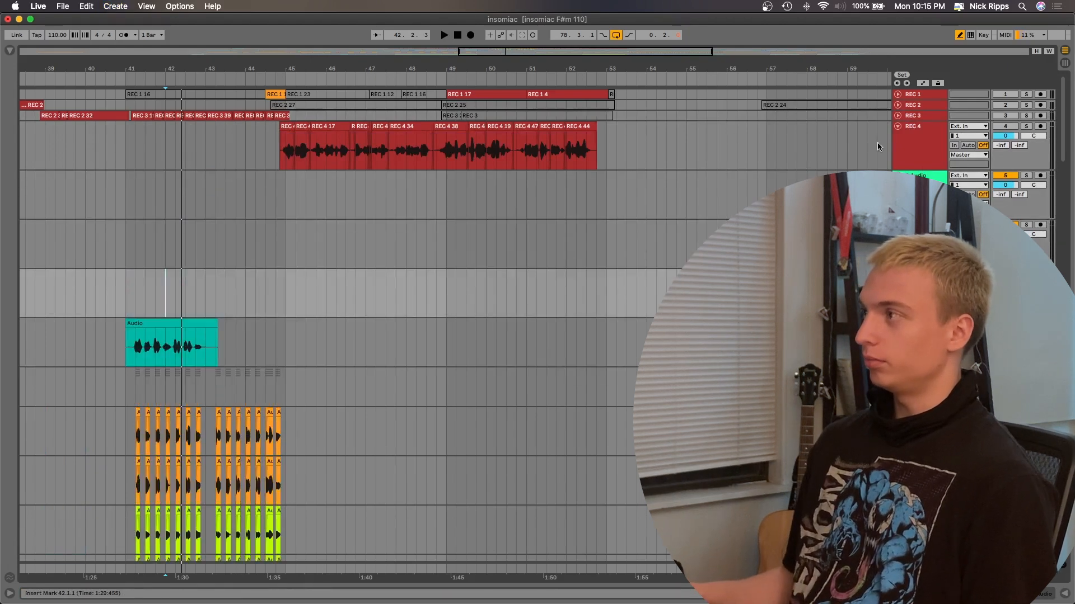
Step: Show the take lanes of the REC 4 track to check its recorded takes, and hide them again
{"action": "left_click", "coordinate": [901, 147]}
{"action": "key", "text": "alt+super+u"}
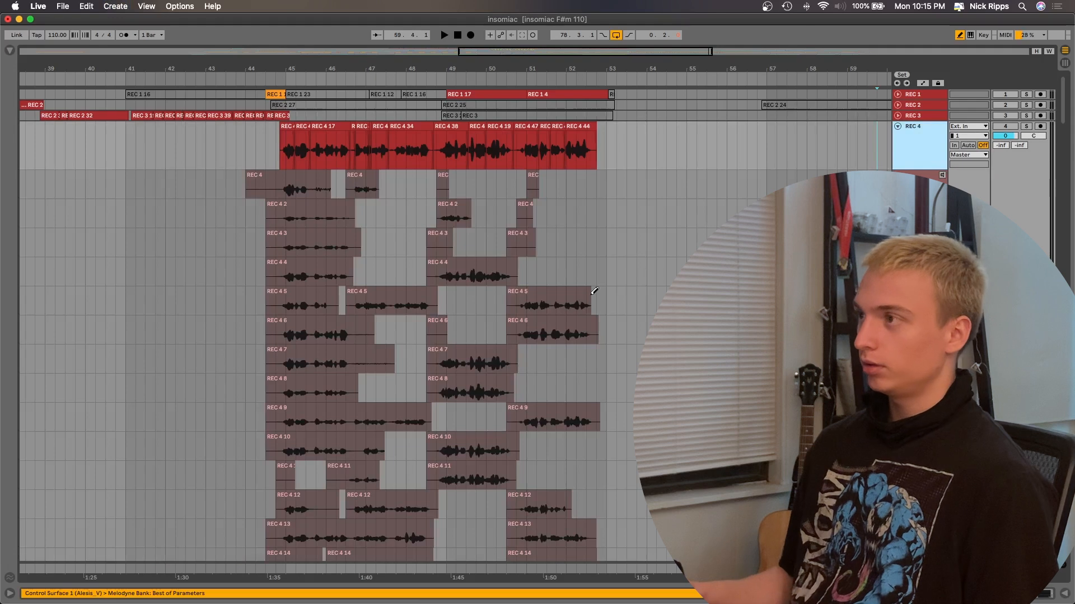
{"action": "key", "text": "alt+super+u"}
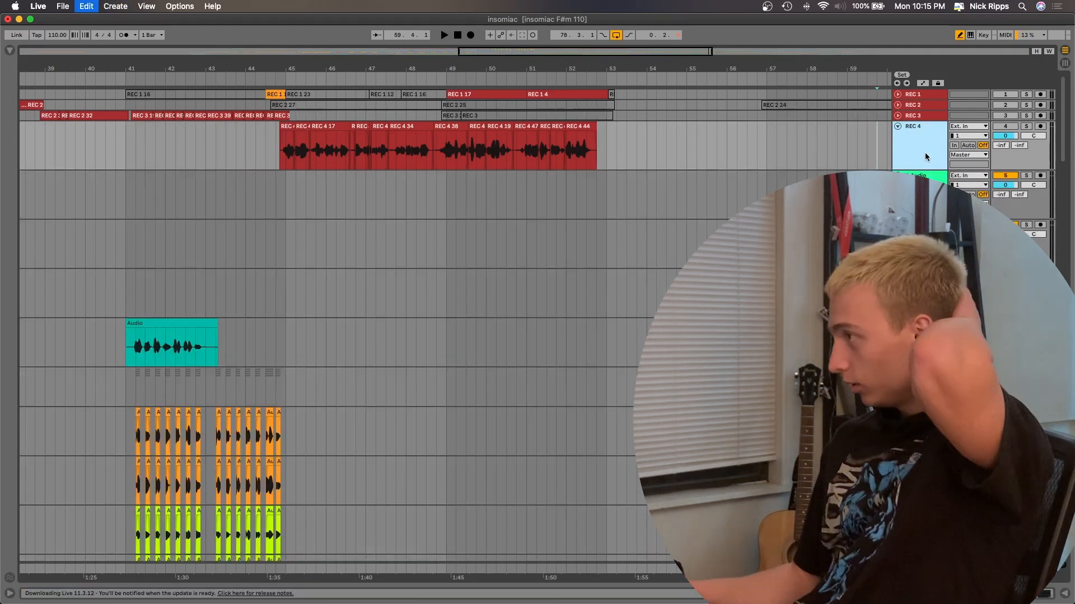
Step: Duplicate the REC 4 track and delete the comped clips between 44.1.1 and 54.3.1 on the copy
{"action": "key", "text": "super+d"}
{"action": "left_click_drag", "start_coordinate": [666, 191], "coordinate": [246, 180]}
{"action": "key", "text": "Delete"}
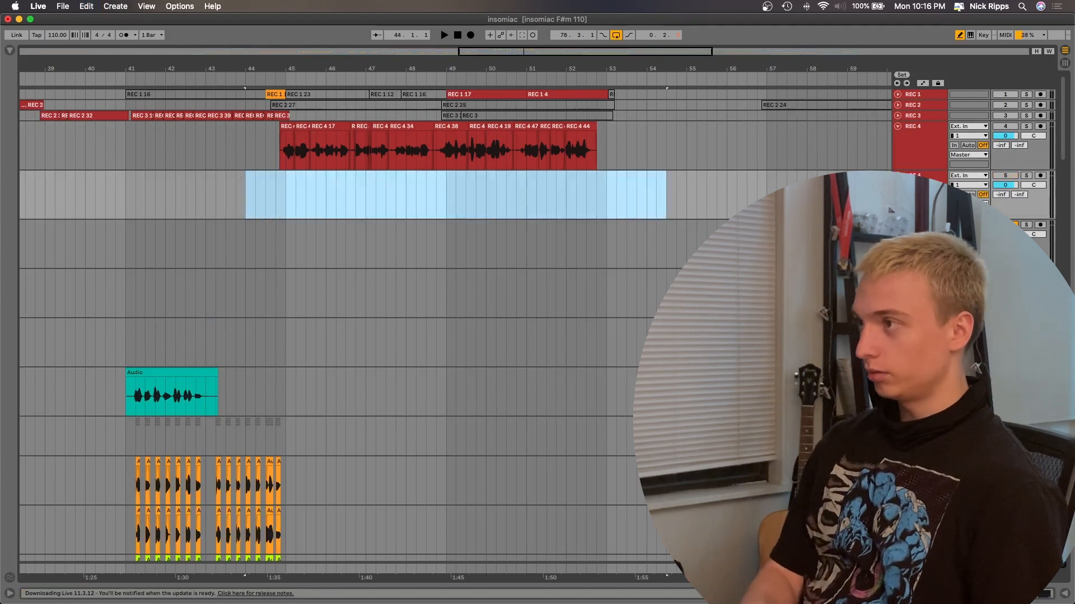
Step: Show the take lanes of the duplicated REC 4 track and locate the last takes, REC 4 62 to REC 4 70
{"action": "key", "text": "alt+super+u"}
{"action": "scroll", "coordinate": [634, 383], "scroll_direction": "down", "scroll_amount": 10}
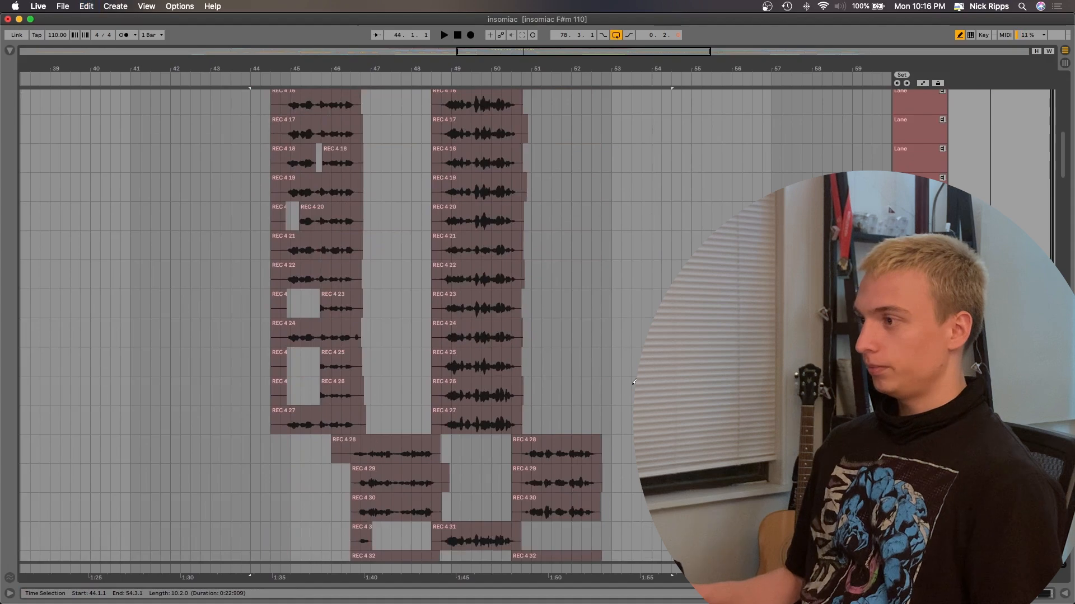
{"action": "scroll", "coordinate": [634, 382], "scroll_direction": "down", "scroll_amount": 15}
{"action": "scroll", "coordinate": [494, 366], "scroll_direction": "left", "scroll_amount": 2}
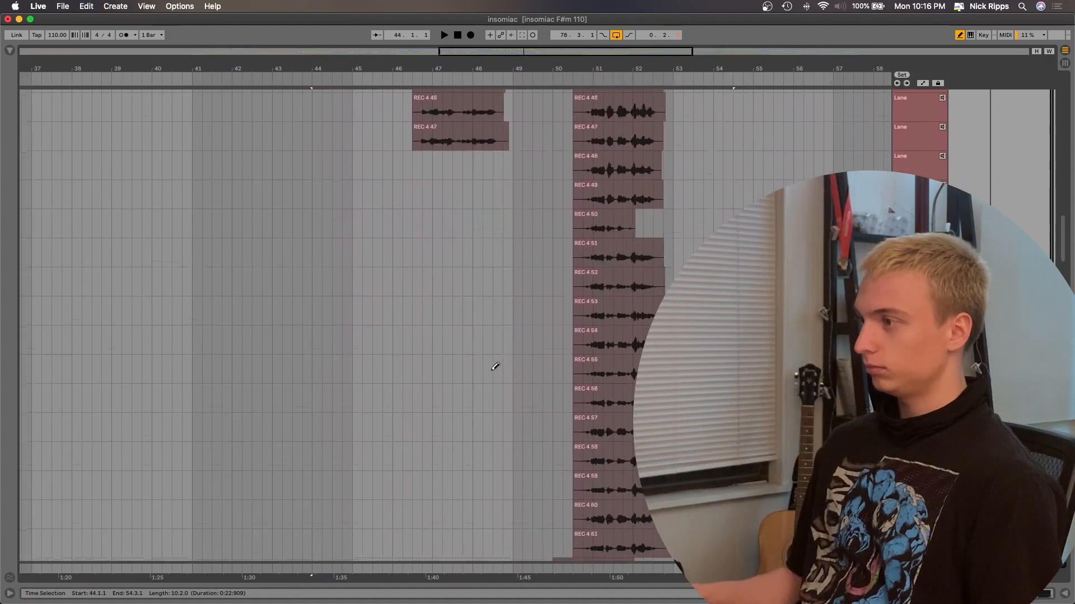
{"action": "scroll", "coordinate": [495, 366], "scroll_direction": "down", "scroll_amount": 6}
{"action": "scroll", "coordinate": [494, 367], "scroll_direction": "left", "scroll_amount": 1}
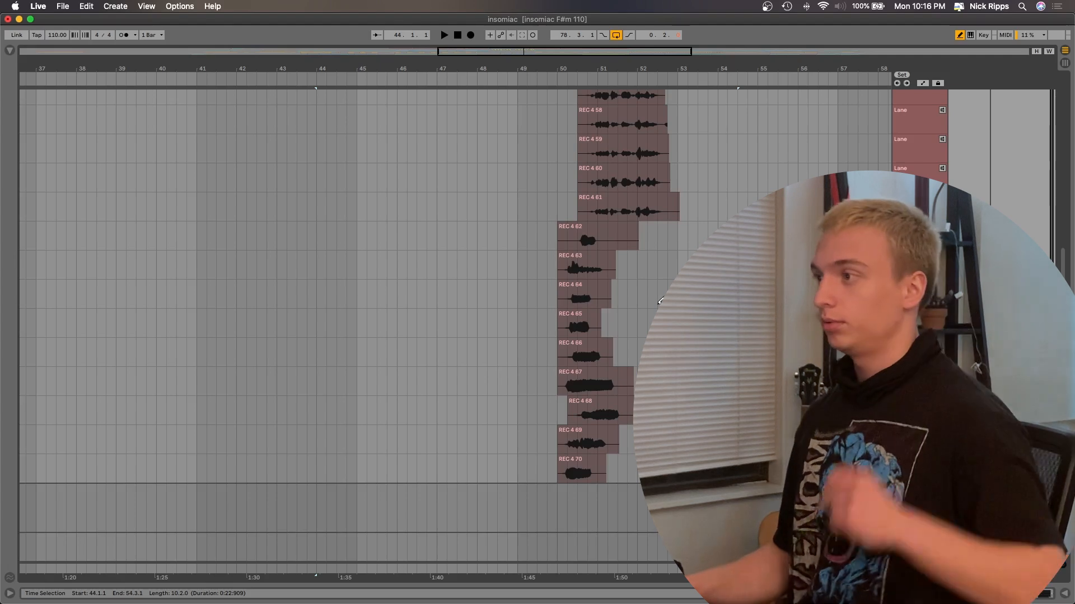
Step: Promote take REC 4 63 from 50.2.1 to 51.3.1 into the duplicated track's comp and play it soloed
{"action": "scroll", "coordinate": [660, 300], "scroll_direction": "up", "scroll_amount": 5}
{"action": "left_click_drag", "start_coordinate": [192, 266], "coordinate": [449, 274]}
{"action": "key", "text": "space"}
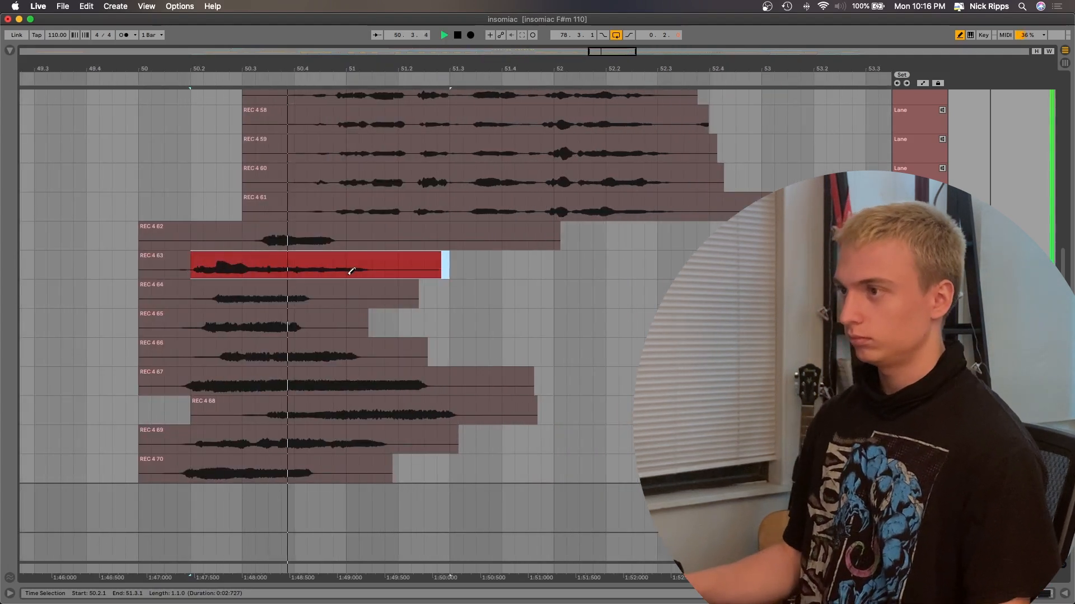
{"action": "scroll", "coordinate": [351, 272], "scroll_direction": "down", "scroll_amount": 1}
{"action": "scroll", "coordinate": [352, 272], "scroll_direction": "up", "scroll_amount": 15}
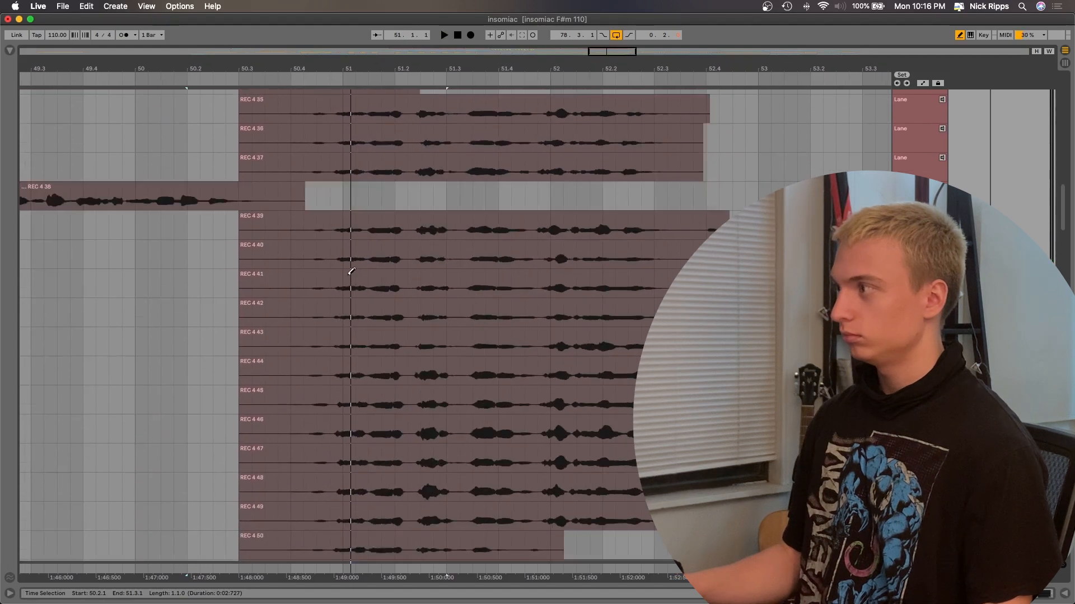
{"action": "key", "text": "space"}
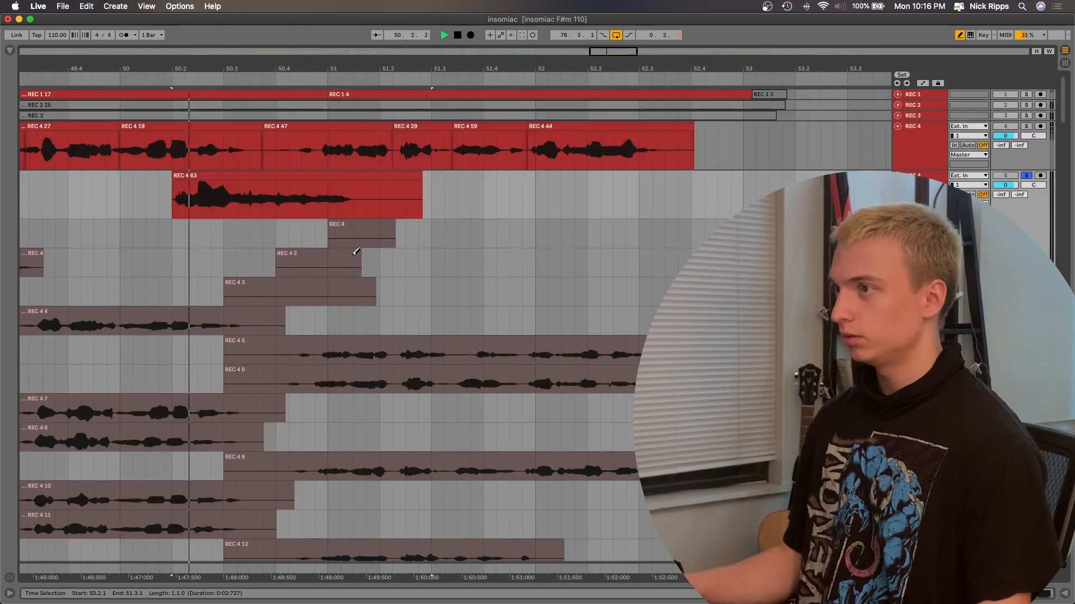
{"action": "key", "text": "space"}
Step: Delete the Melodyne, Waves Tune and Compressor devices from the duplicated REC 4 track and hide its device chain
{"action": "double_click", "coordinate": [918, 187]}
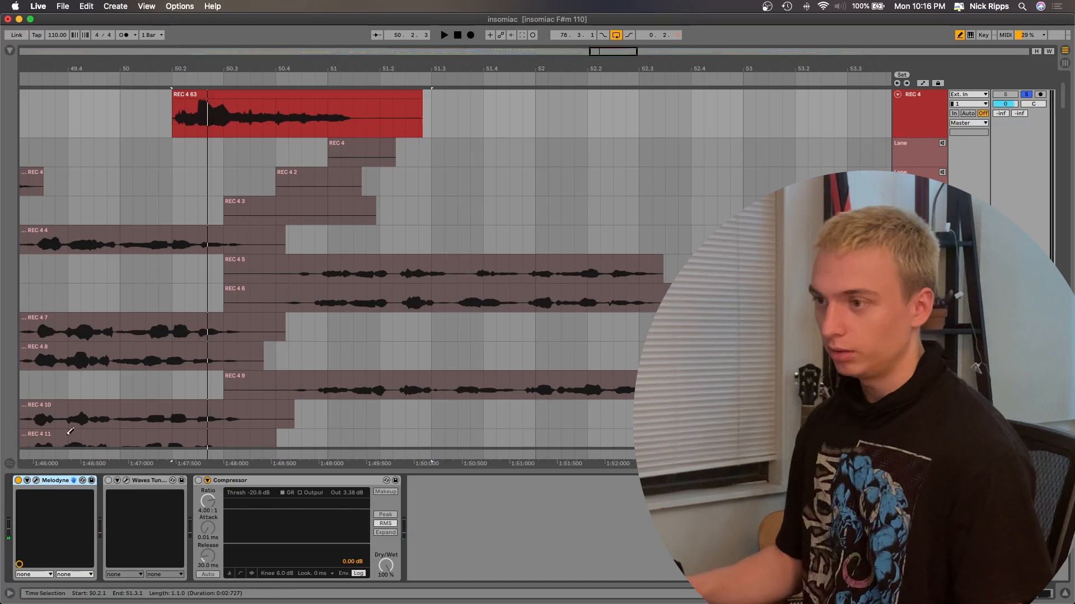
{"action": "left_click", "coordinate": [271, 481], "text": "shift"}
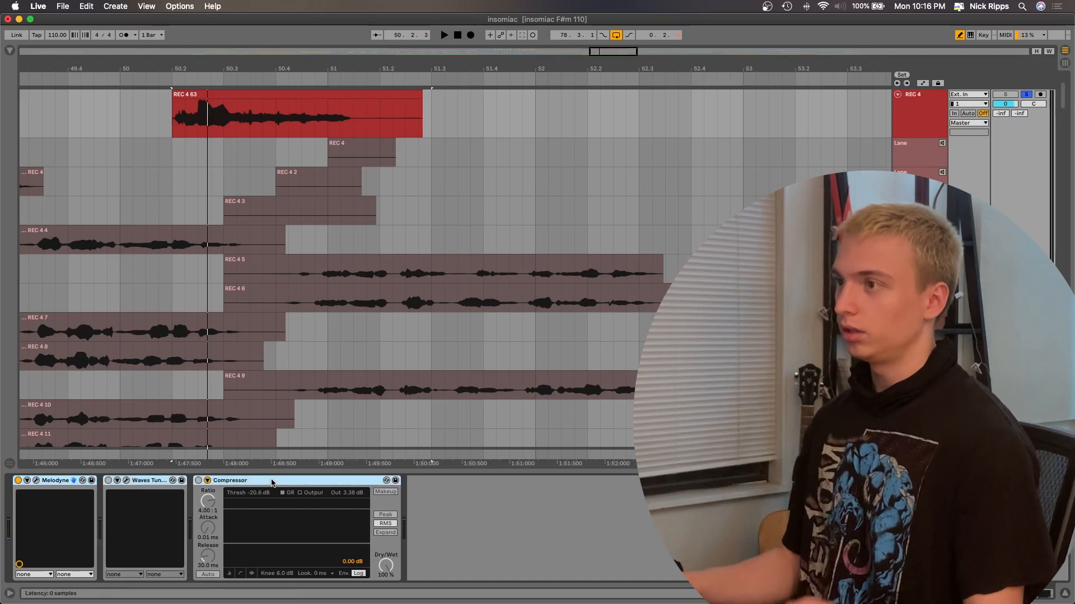
{"action": "key", "text": "Delete"}
{"action": "key", "text": "super+alt+l"}
Step: Promote take REC 4 64 from 50.2.2 to 51.3.1 into the duplicated track's comp and play it
{"action": "scroll", "coordinate": [297, 331], "scroll_direction": "down", "scroll_amount": 15}
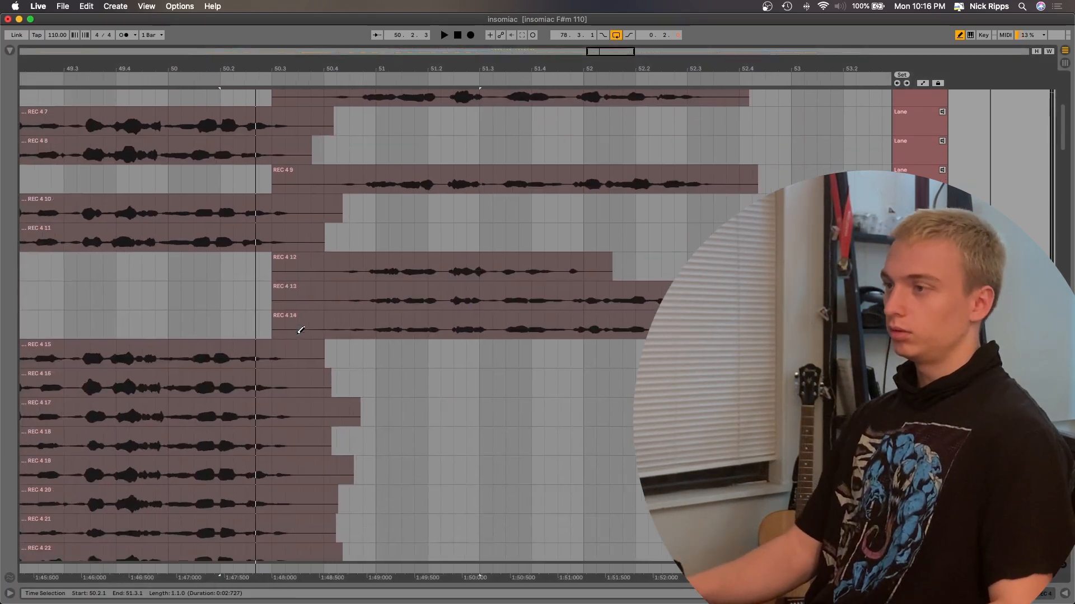
{"action": "scroll", "coordinate": [301, 330], "scroll_direction": "down", "scroll_amount": 20}
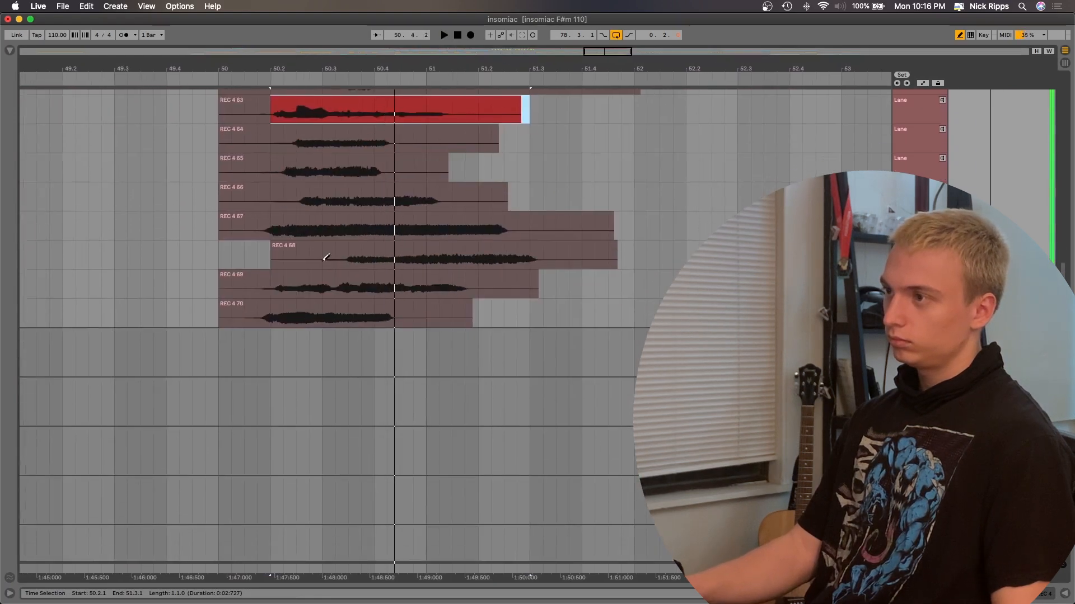
{"action": "left_click_drag", "start_coordinate": [285, 138], "coordinate": [530, 138]}
{"action": "key", "text": "space"}
{"action": "scroll", "coordinate": [544, 137], "scroll_direction": "up", "scroll_amount": 20}
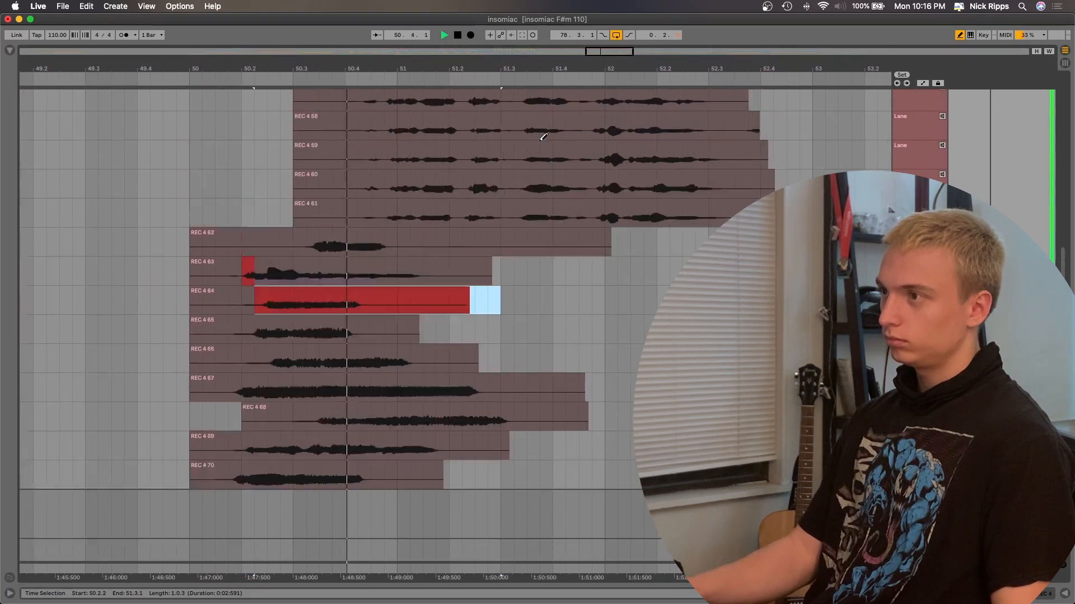
{"action": "scroll", "coordinate": [541, 139], "scroll_direction": "down", "scroll_amount": 4}
{"action": "key", "text": "space"}
Step: Try to paste takes REC 4 63 to REC 4 70 onto the empty audio tracks below, and undo the paste
{"action": "scroll", "coordinate": [504, 134], "scroll_direction": "down", "scroll_amount": 20}
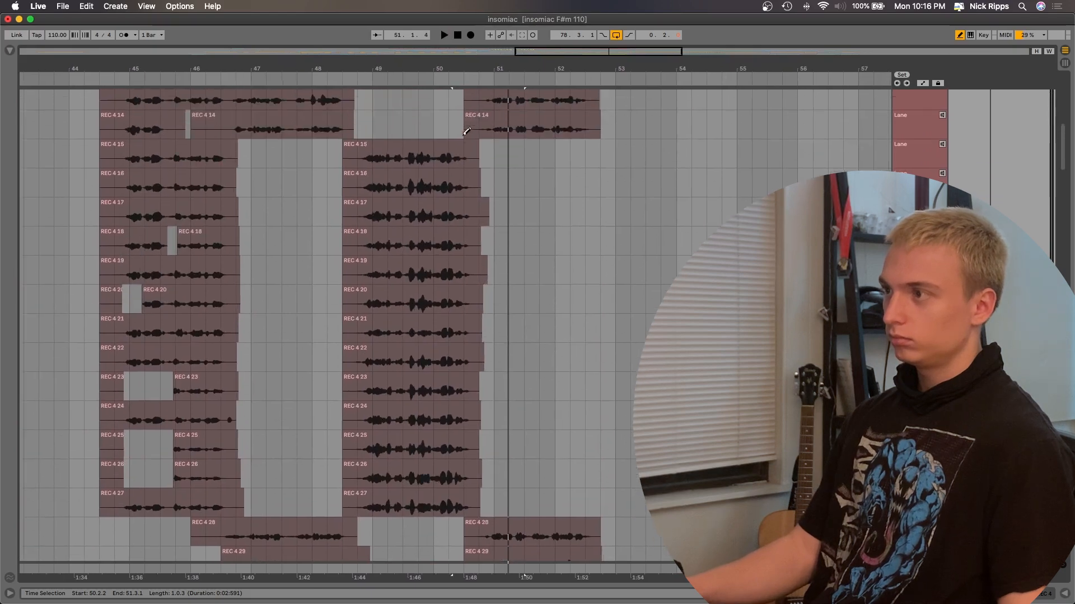
{"action": "scroll", "coordinate": [468, 128], "scroll_direction": "down", "scroll_amount": 10}
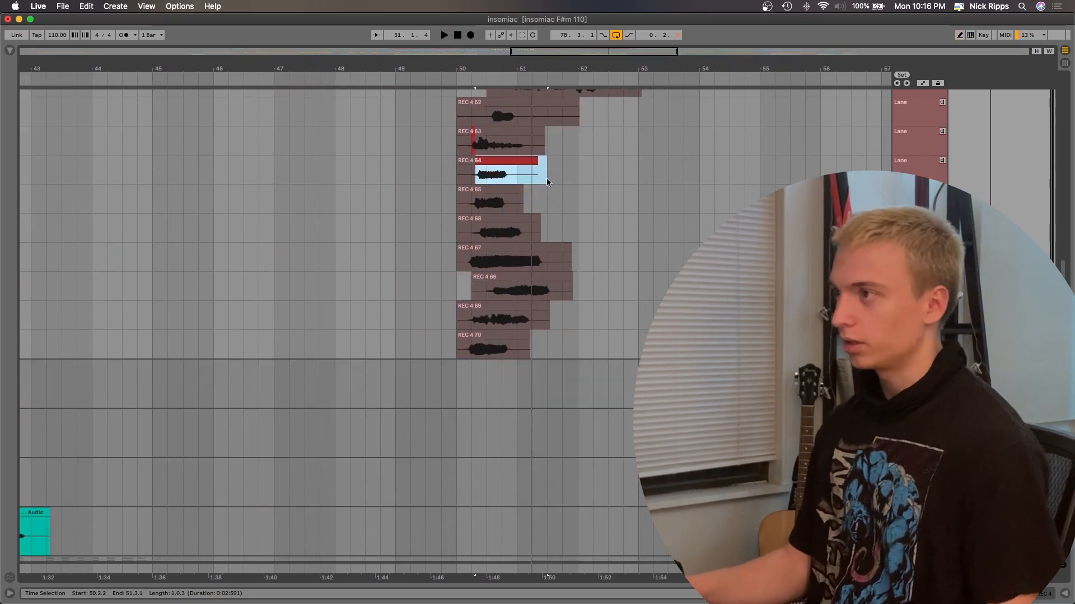
{"action": "left_click_drag", "start_coordinate": [462, 267], "coordinate": [411, 338]}
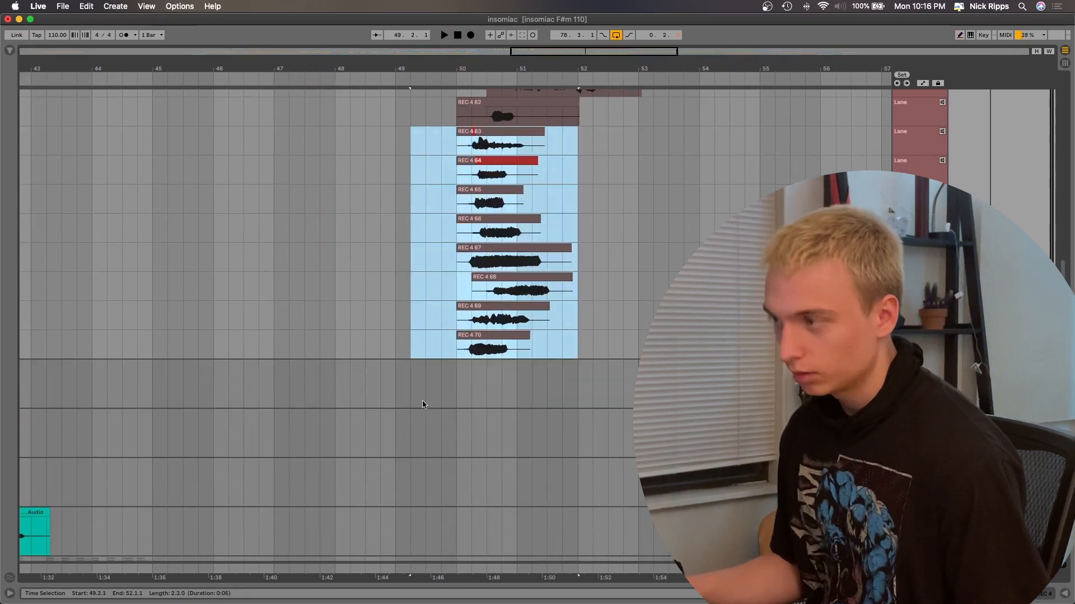
{"action": "left_click", "coordinate": [498, 412]}
{"action": "key", "text": "super+v"}
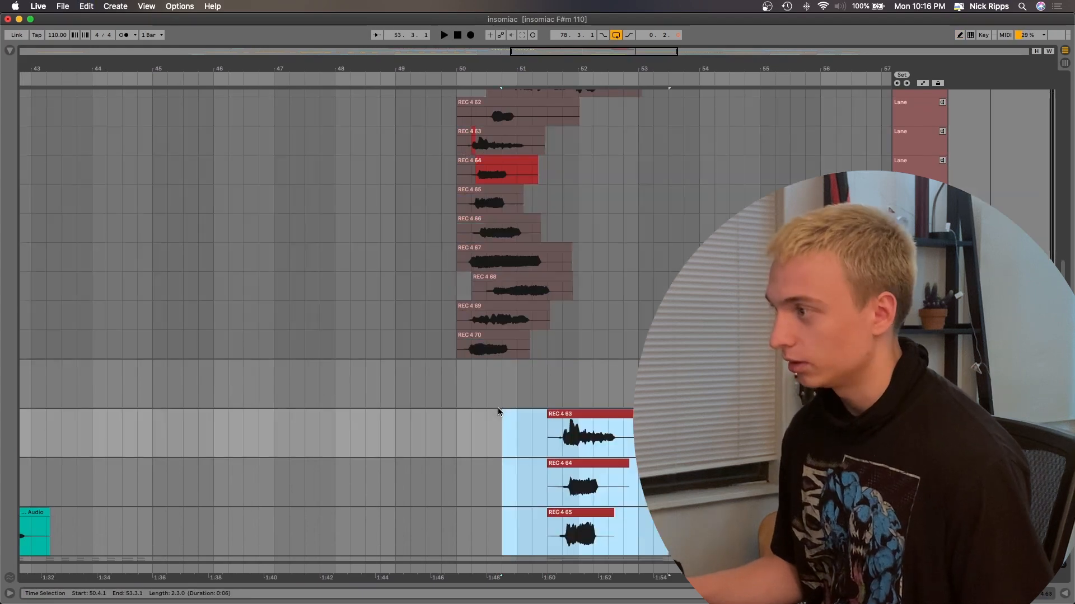
{"action": "scroll", "coordinate": [498, 409], "scroll_direction": "down", "scroll_amount": 5}
{"action": "scroll", "coordinate": [498, 412], "scroll_direction": "down", "scroll_amount": 5}
{"action": "scroll", "coordinate": [498, 412], "scroll_direction": "up", "scroll_amount": 6}
{"action": "scroll", "coordinate": [498, 412], "scroll_direction": "down", "scroll_amount": 3}
{"action": "key", "text": "super+z"}
{"action": "scroll", "coordinate": [498, 412], "scroll_direction": "up", "scroll_amount": 4}
Step: Copy takes REC 4 62 to REC 4 70 from the duplicated track's lanes and hide the take lanes
{"action": "left_click_drag", "start_coordinate": [538, 419], "coordinate": [479, 173]}
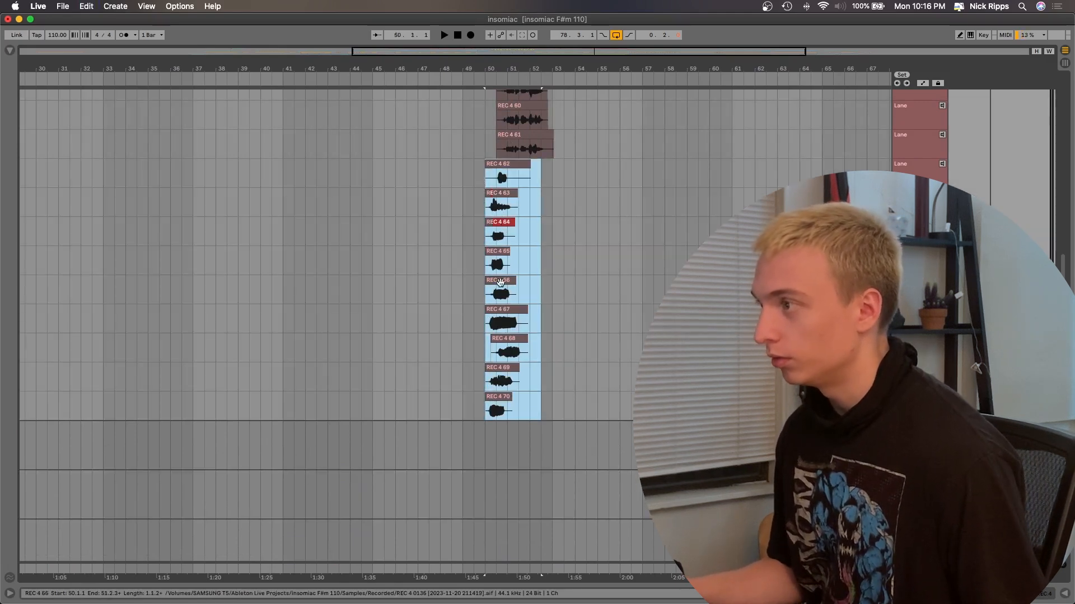
{"action": "left_click", "coordinate": [610, 400]}
{"action": "scroll", "coordinate": [610, 399], "scroll_direction": "up", "scroll_amount": 5}
{"action": "scroll", "coordinate": [610, 400], "scroll_direction": "up", "scroll_amount": 10}
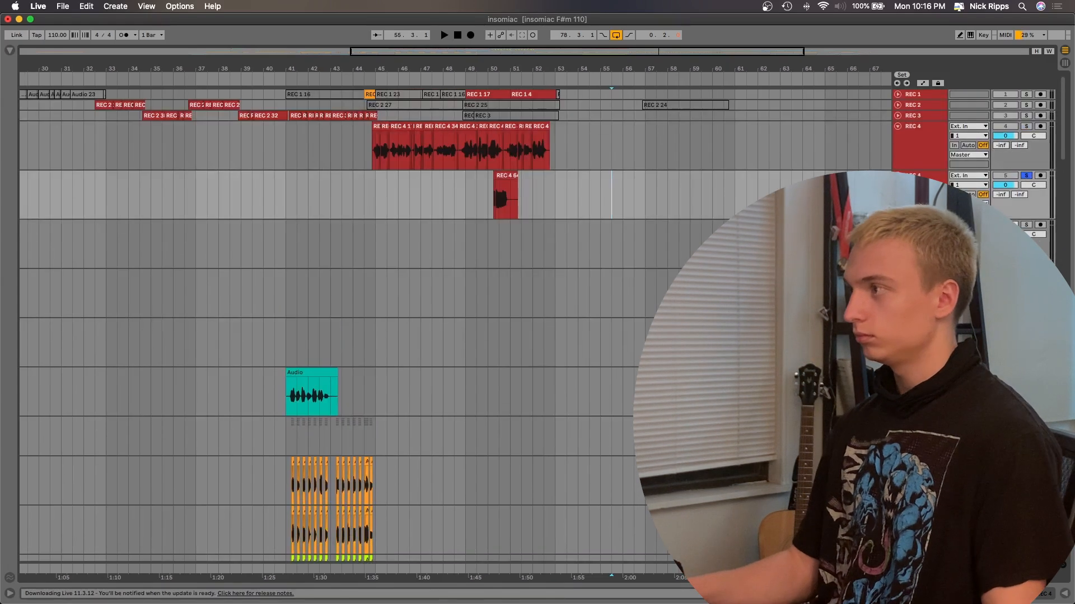
Step: Duplicate the three empty audio tracks twice to get nine empty tracks for the copied takes
{"action": "left_click", "coordinate": [919, 293]}
{"action": "left_click", "coordinate": [919, 244]}
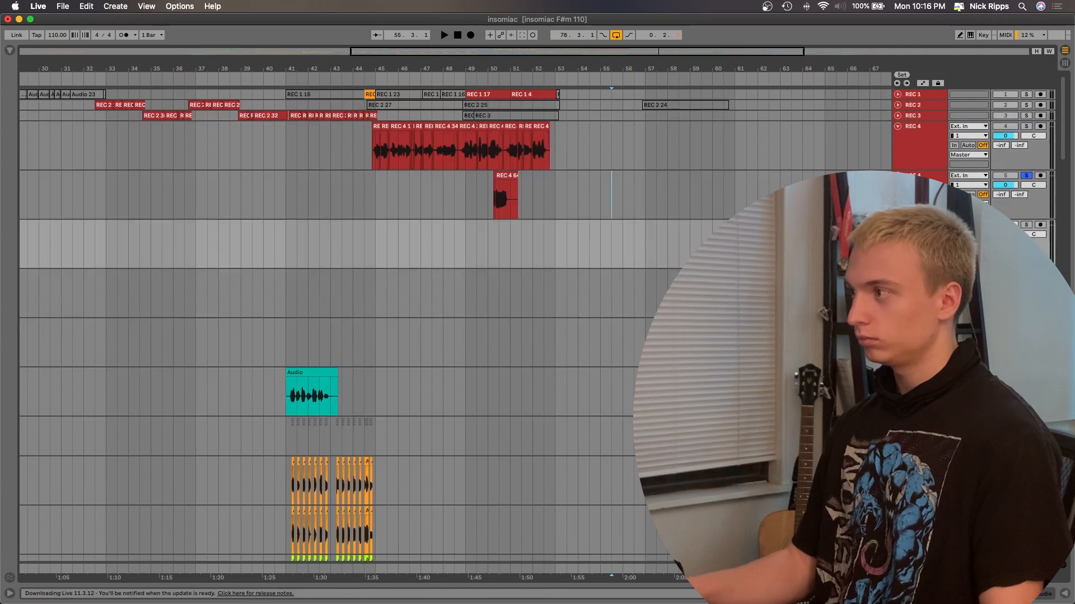
{"action": "left_click", "coordinate": [919, 343]}
{"action": "key", "text": "super+d"}
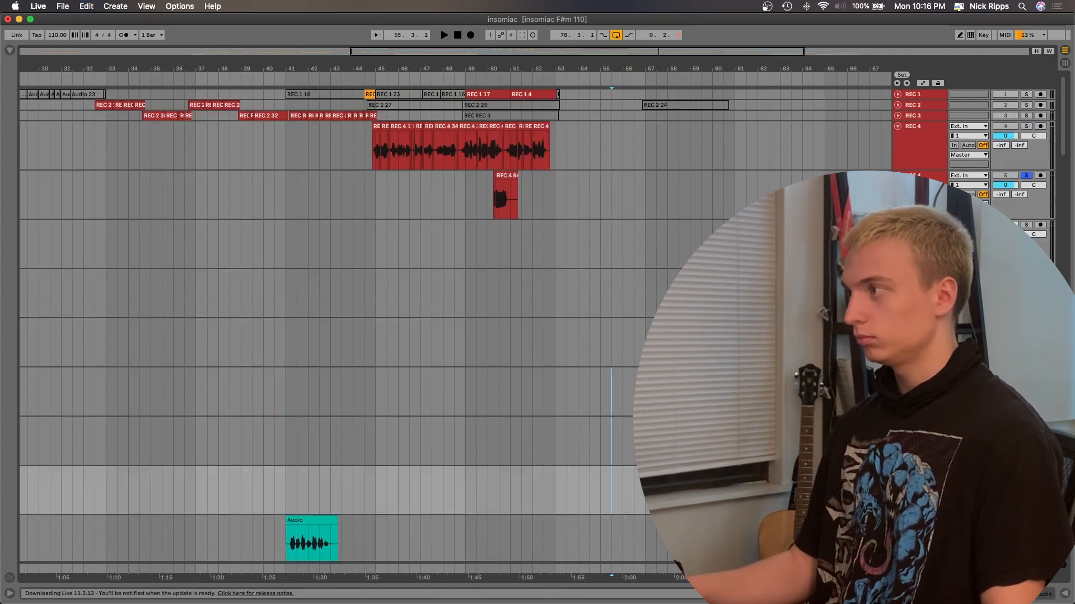
{"action": "scroll", "coordinate": [455, 325], "scroll_direction": "down", "scroll_amount": 1}
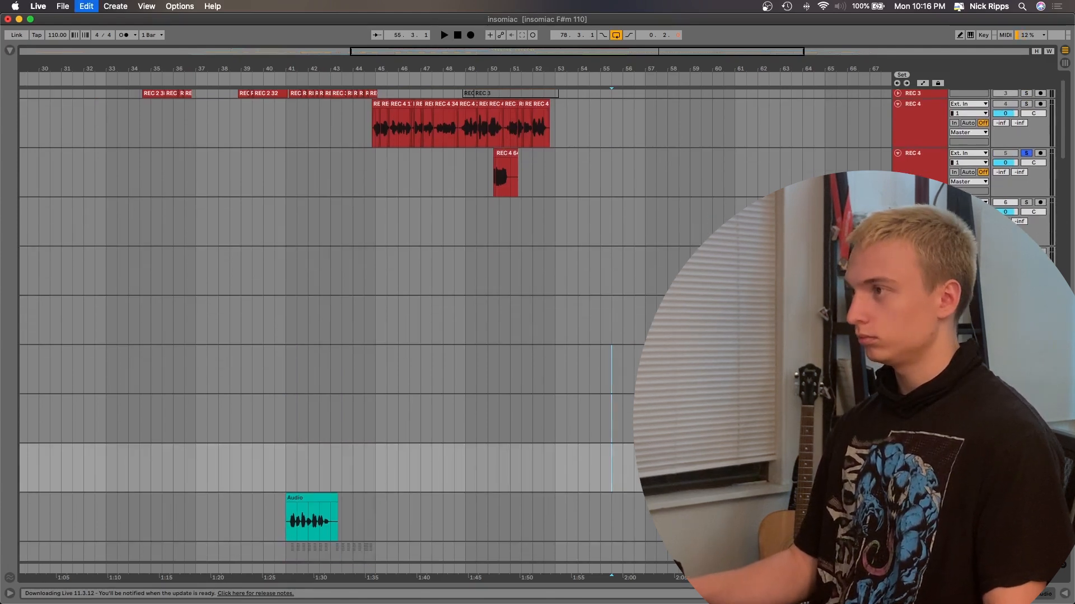
{"action": "key", "text": "super+d"}
Step: Paste the copied takes onto the empty tracks from 50.1.1 and delete the duplicated REC 4 track above them
{"action": "scroll", "coordinate": [479, 187], "scroll_direction": "down", "scroll_amount": 4}
{"action": "scroll", "coordinate": [480, 187], "scroll_direction": "up", "scroll_amount": 6}
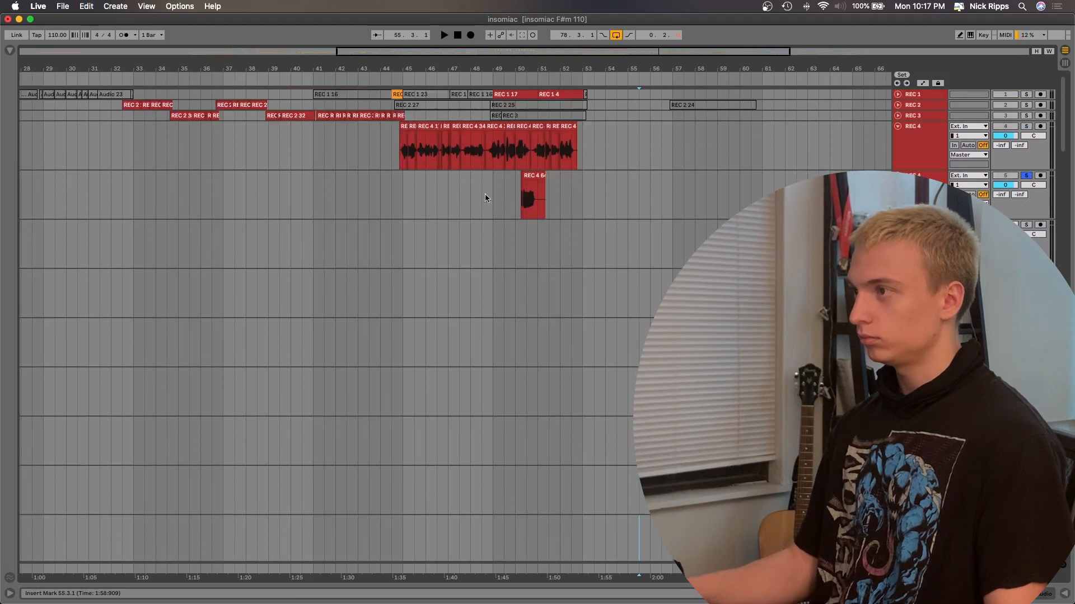
{"action": "left_click", "coordinate": [518, 253]}
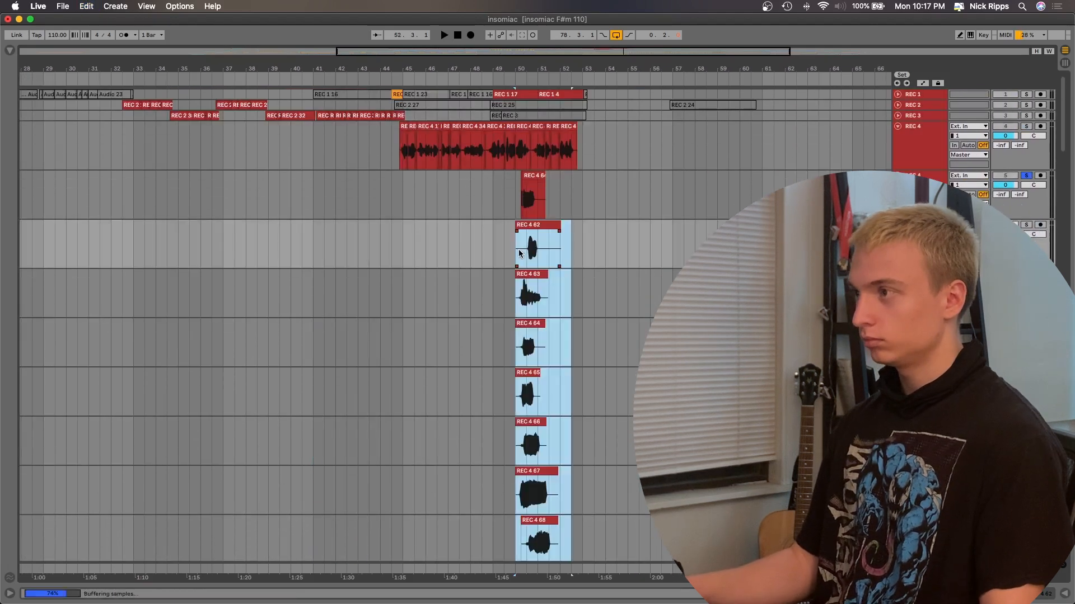
{"action": "key", "text": "cmd+v"}
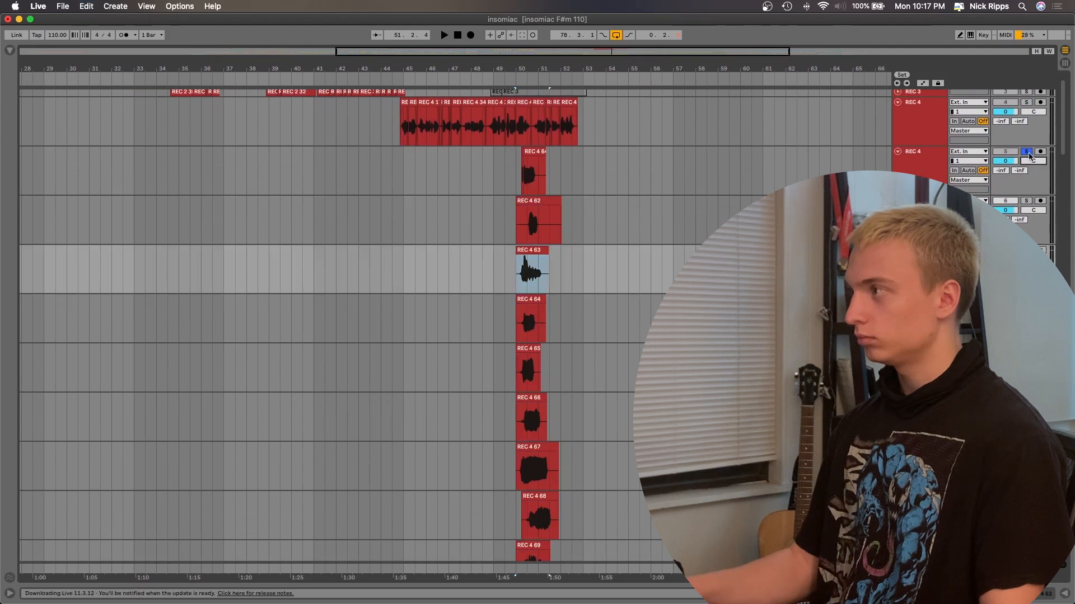
{"action": "left_click", "coordinate": [935, 158]}
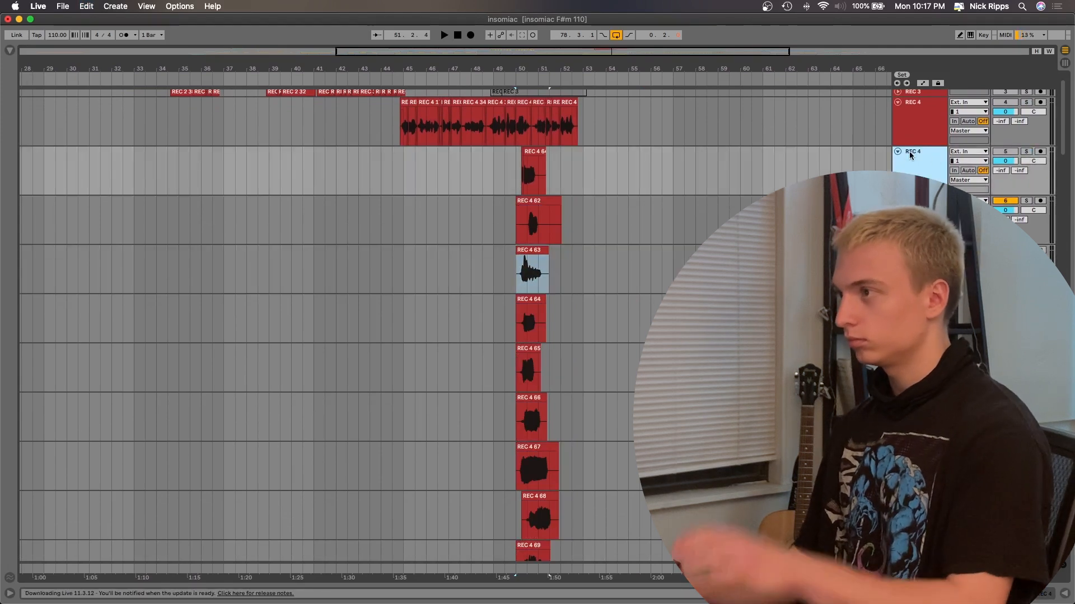
{"action": "key", "text": "Delete"}
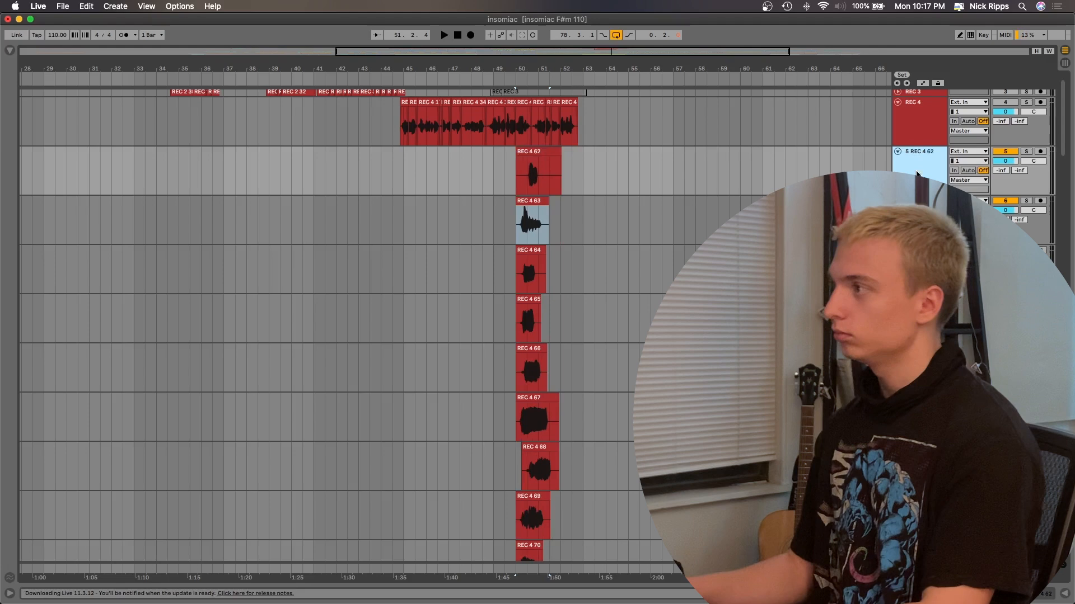
{"action": "left_click", "coordinate": [864, 162]}
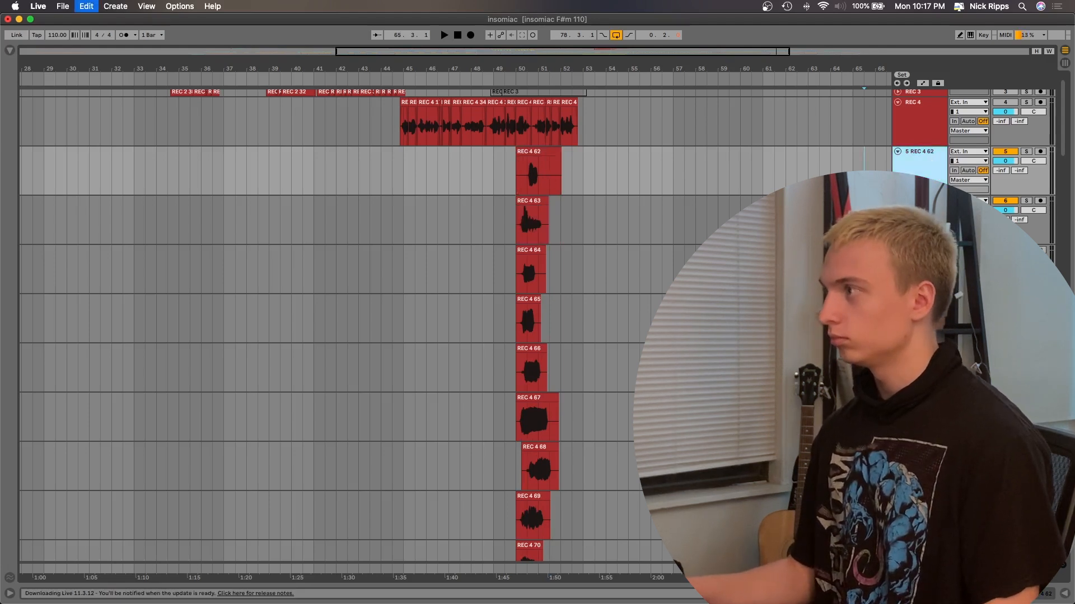
{"action": "key", "text": "super+z"}
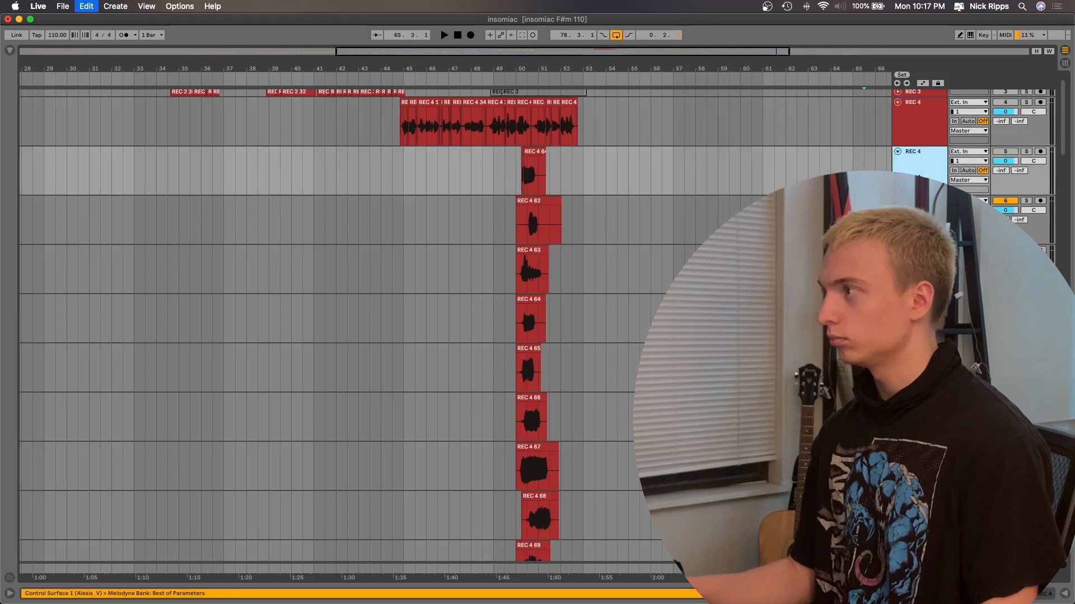
{"action": "key", "text": "super+shift+z"}
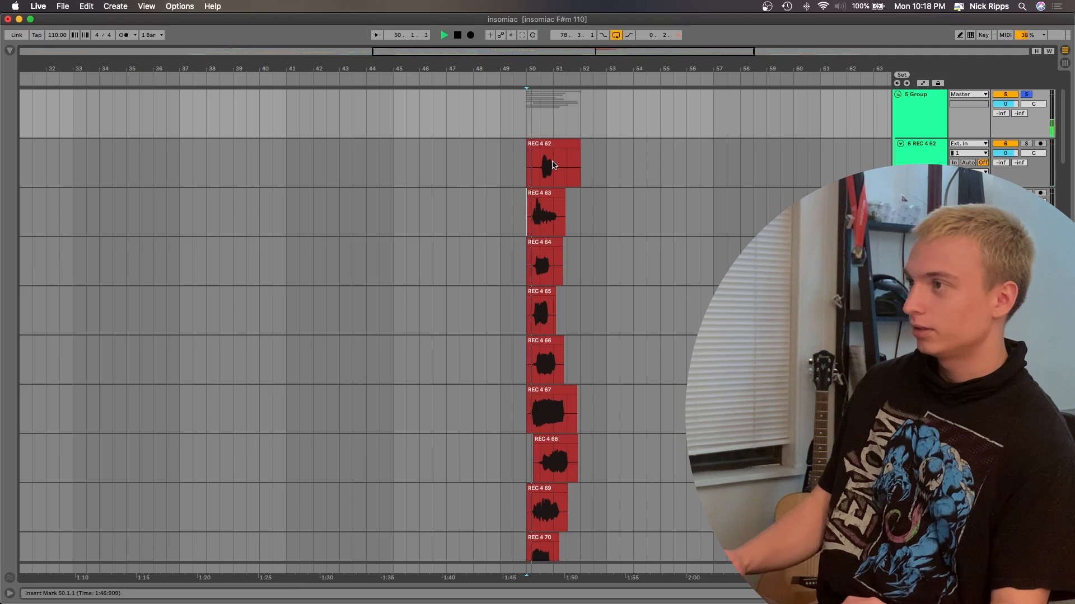
Step: Play back the grouped takes REC 4 62 to REC 4 70 together from 50.1.1
{"action": "key", "text": "plus"}
{"action": "key", "text": "space"}
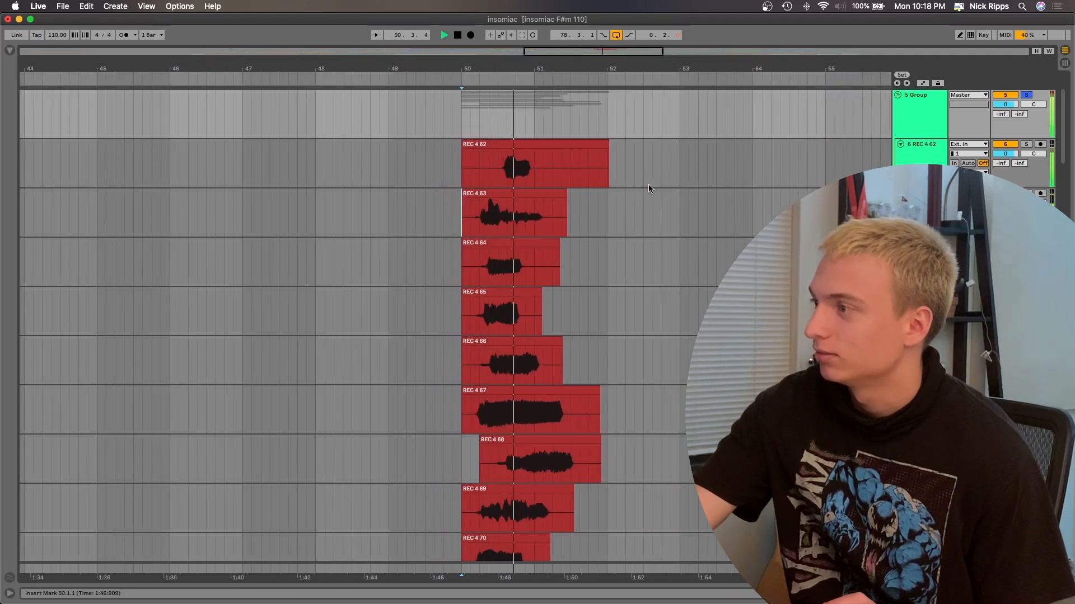
{"action": "key", "text": "space"}
{"action": "key", "text": "space"}
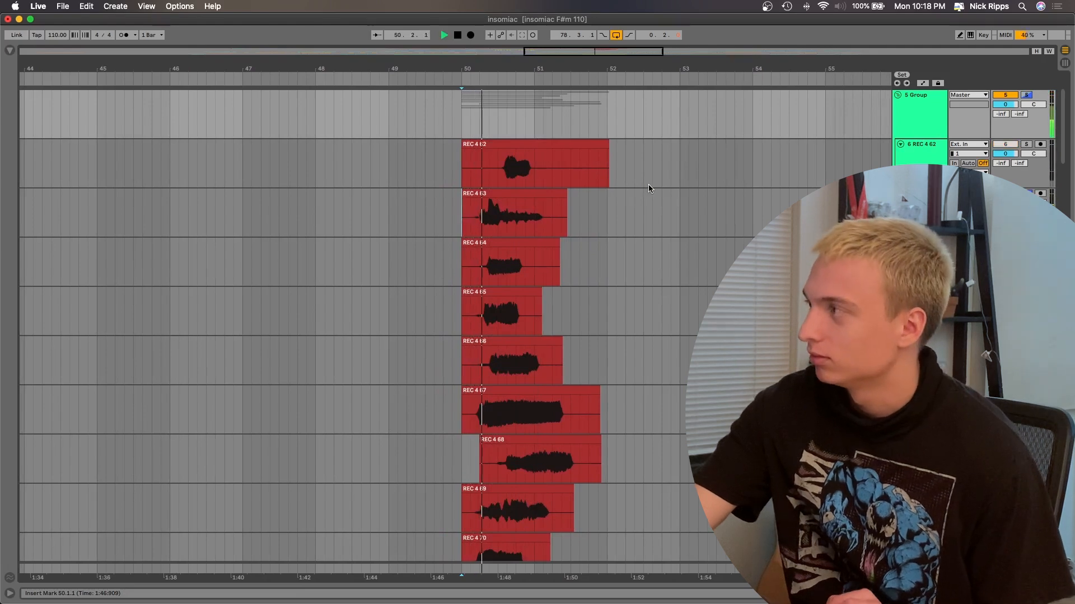
{"action": "key", "text": "space"}
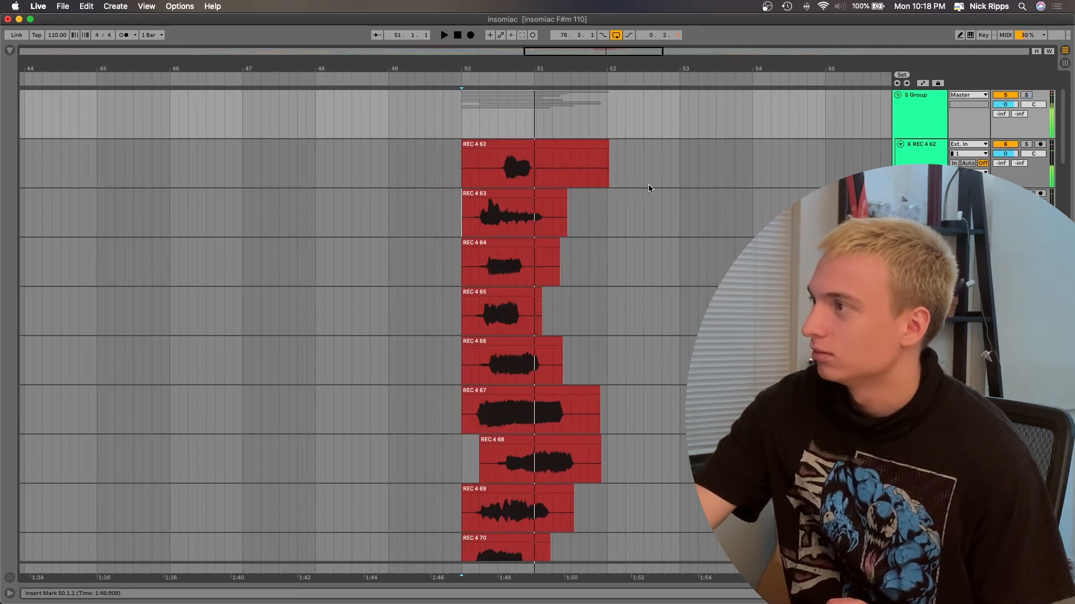
{"action": "key", "text": "space"}
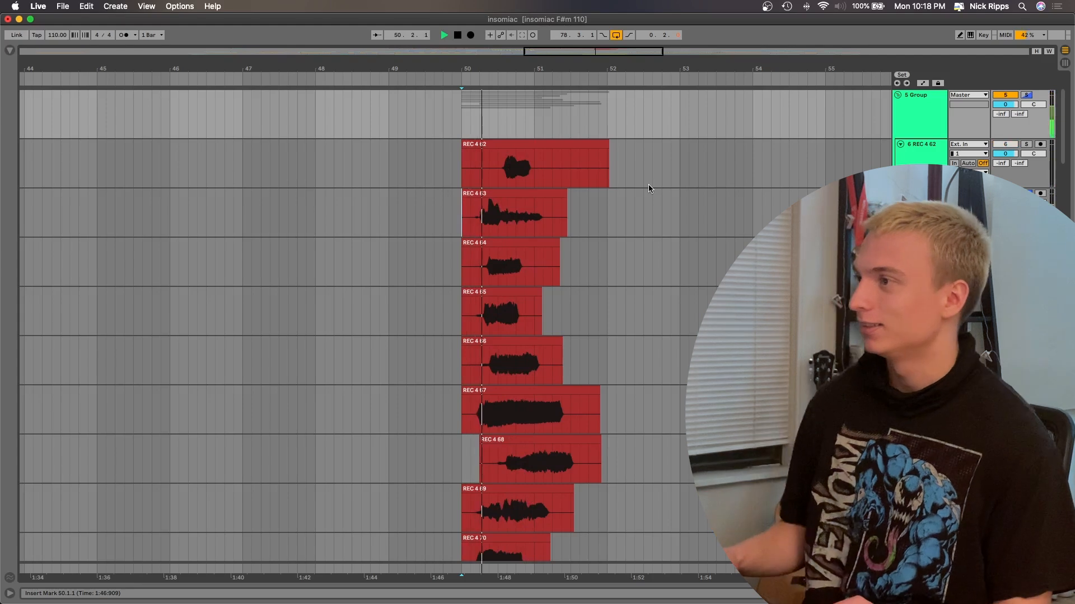
Step: Stop playback and delete the track holding take REC 4 63
{"action": "scroll", "coordinate": [565, 204], "scroll_direction": "up", "scroll_amount": 3}
{"action": "left_click", "coordinate": [530, 194]}
{"action": "key", "text": "space"}
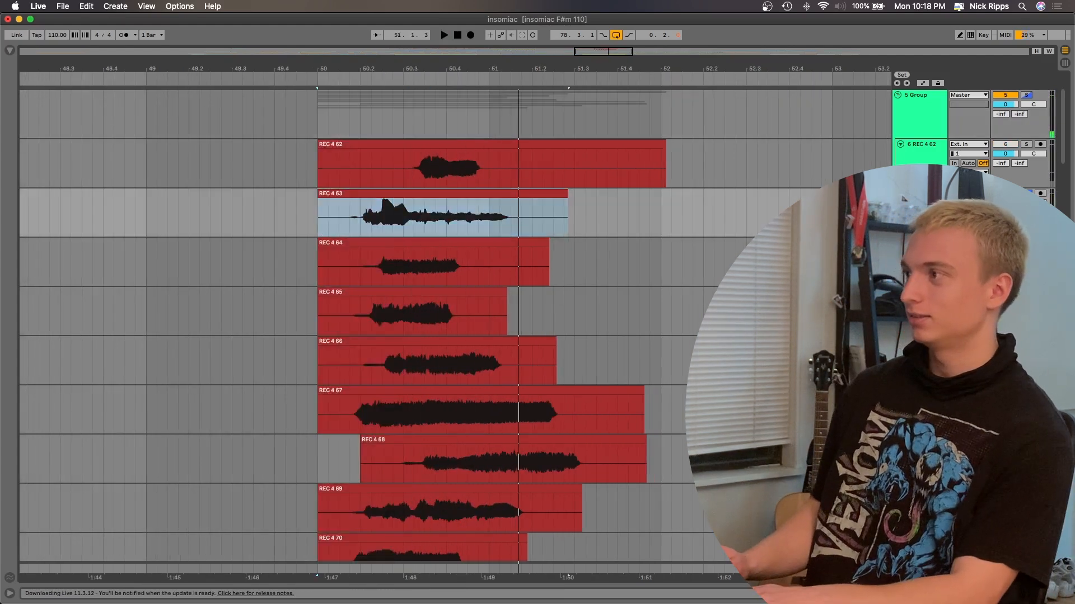
{"action": "key", "text": "Delete"}
Step: Listen to take REC 4 62 soloed, turn its solo off and play take REC 4 64
{"action": "left_click", "coordinate": [403, 162]}
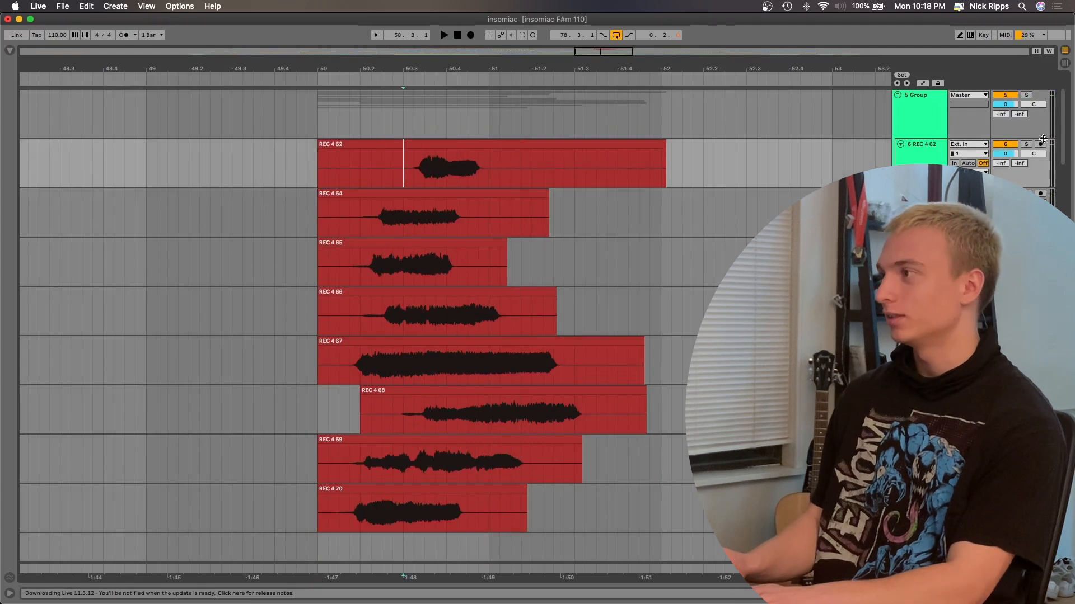
{"action": "left_click", "coordinate": [1025, 144]}
{"action": "key", "text": "space"}
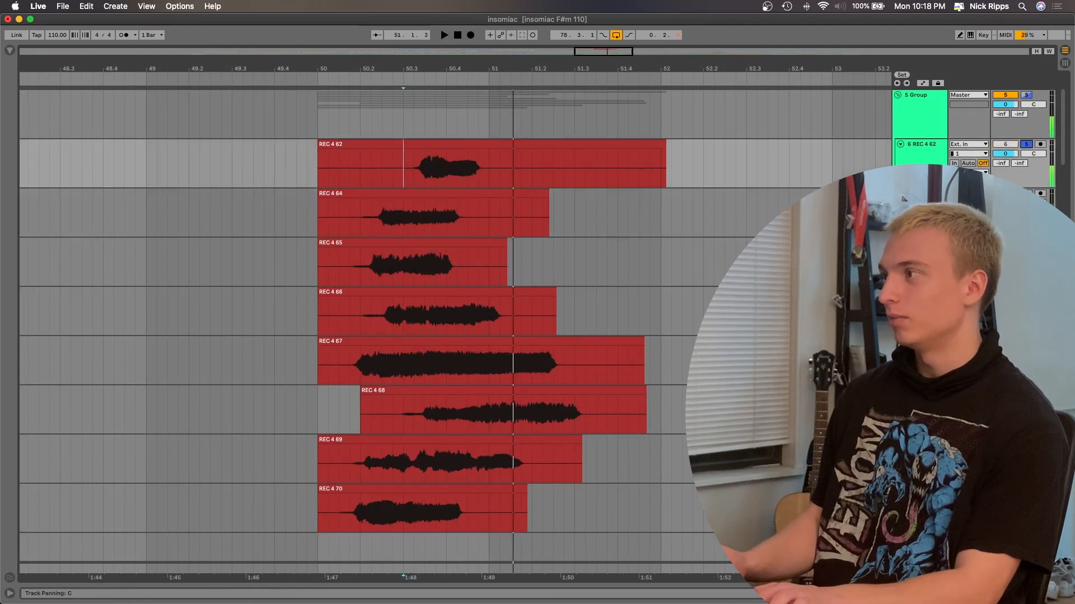
{"action": "left_click", "coordinate": [1026, 144]}
{"action": "key", "text": "space"}
{"action": "key", "text": "space"}
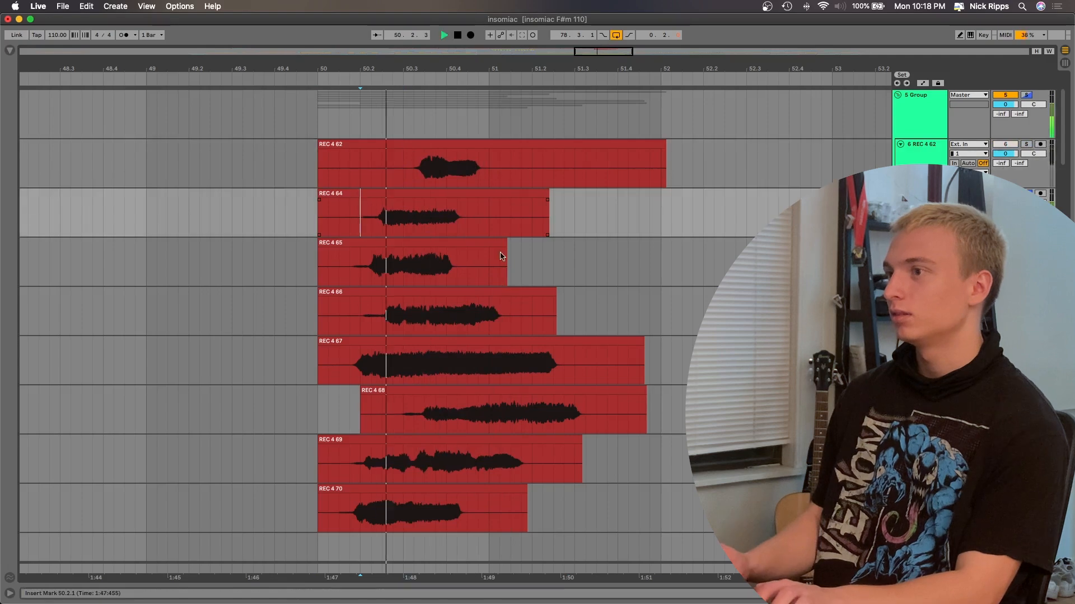
Step: Check take REC 4 65 from 50.2.1 and delete its track
{"action": "left_click", "coordinate": [361, 273]}
{"action": "key", "text": "space"}
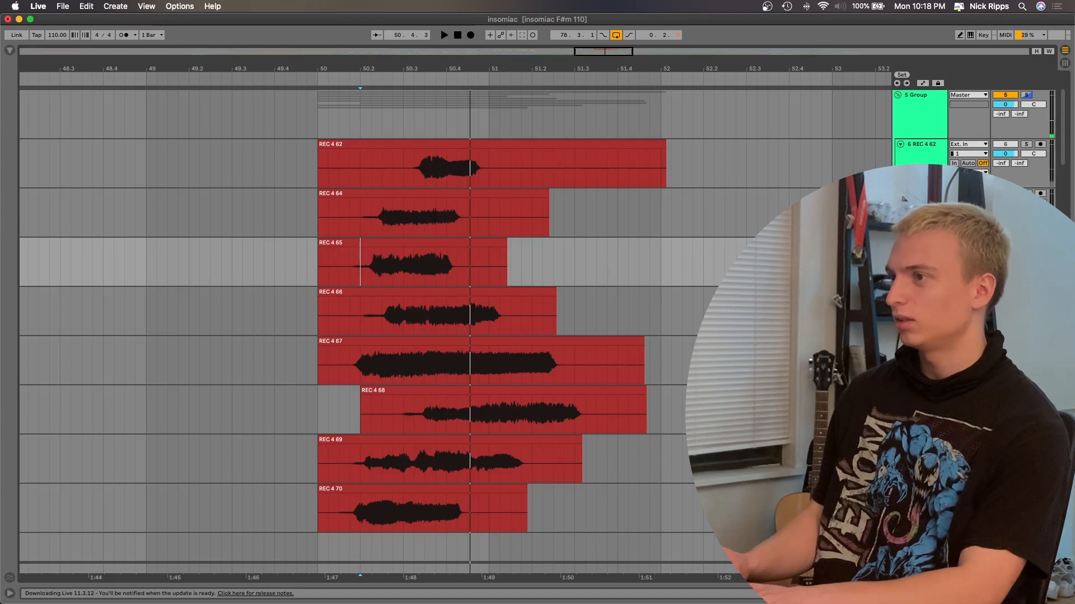
{"action": "key", "text": "BackSpace"}
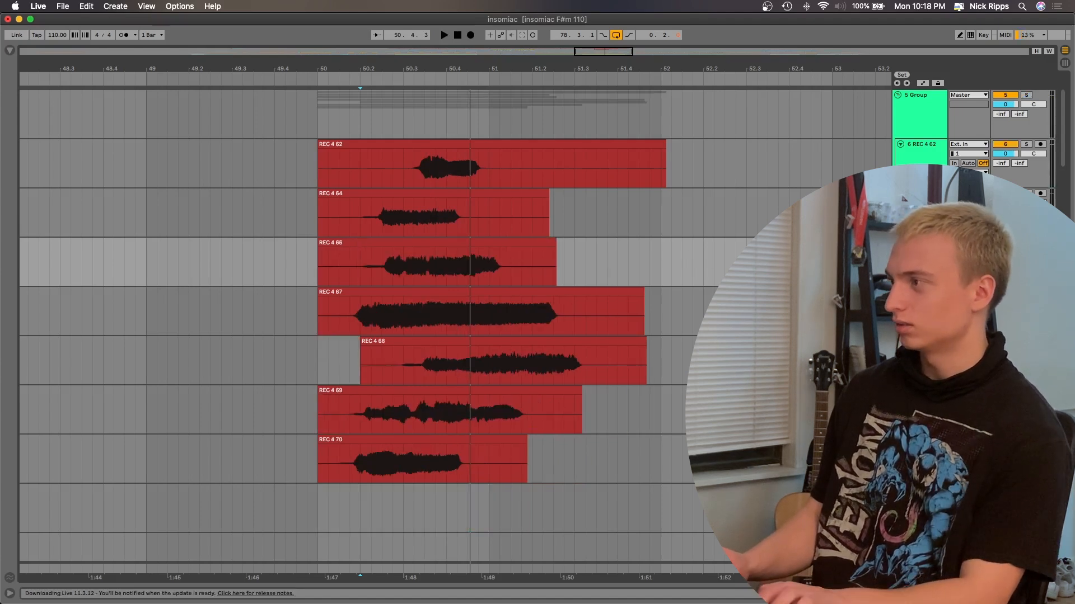
Step: Listen to takes REC 4 66 and REC 4 67, and move clip REC 4 68 earlier to start at 50.1.1
{"action": "key", "text": "space"}
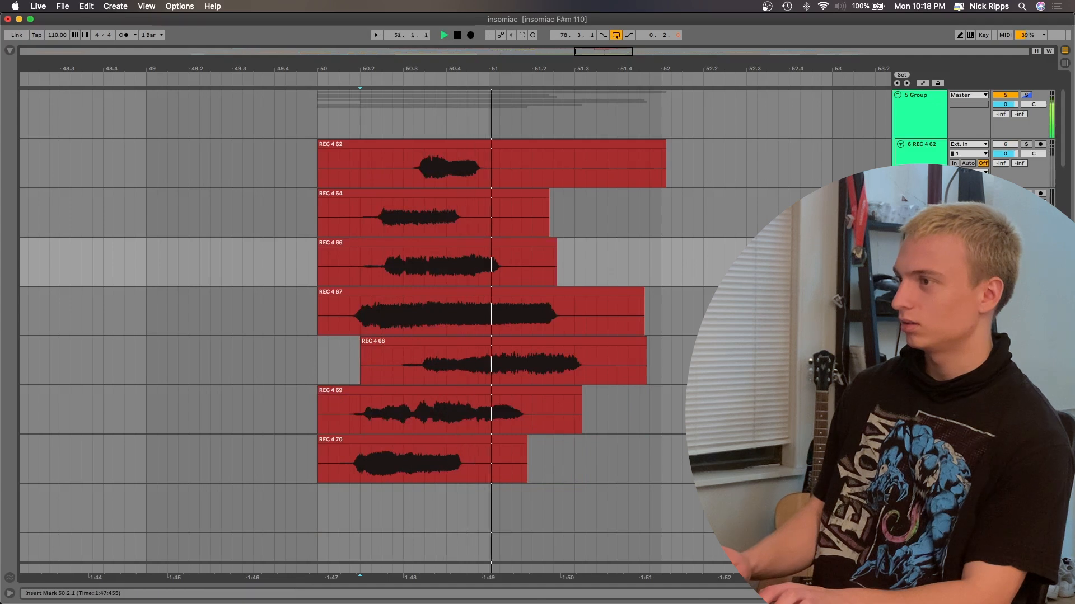
{"action": "key", "text": "space"}
{"action": "left_click", "coordinate": [348, 316]}
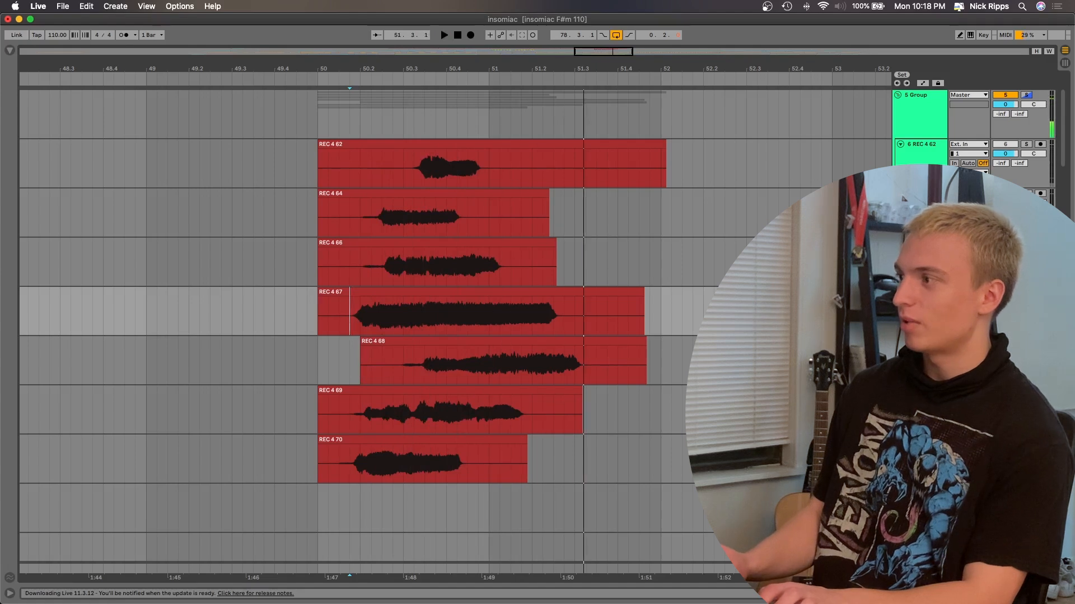
{"action": "key", "text": "space"}
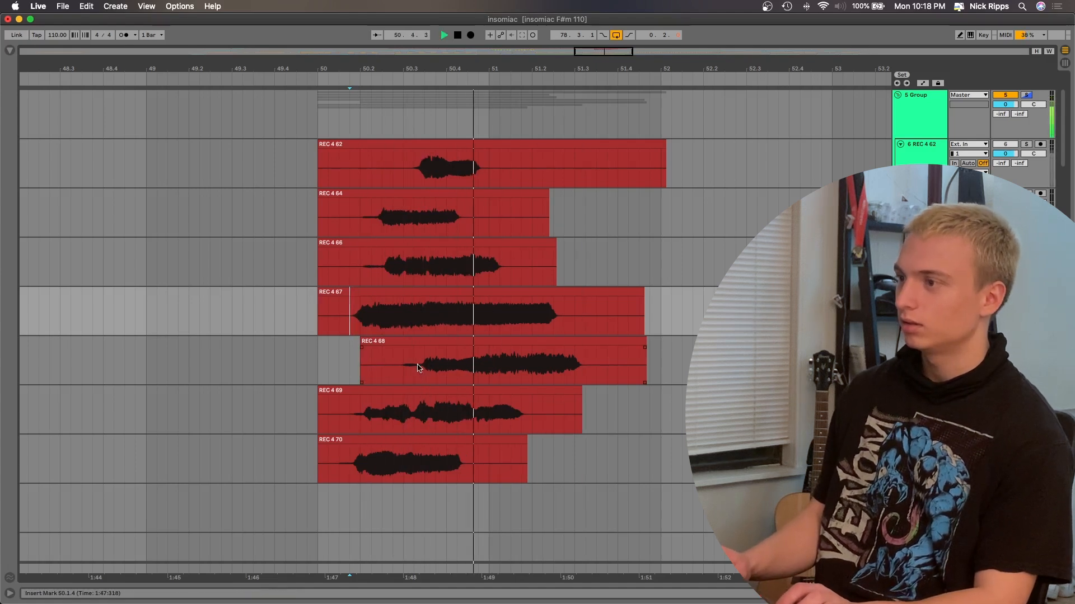
{"action": "key", "text": "space"}
{"action": "mouse_move", "coordinate": [423, 342]}
{"action": "left_mouse_down"}
{"action": "mouse_move", "coordinate": [355, 349]}
{"action": "mouse_move", "coordinate": [381, 349]}
{"action": "left_mouse_up"}
Step: Listen to take REC 4 69 and delete its track
{"action": "left_click", "coordinate": [352, 413]}
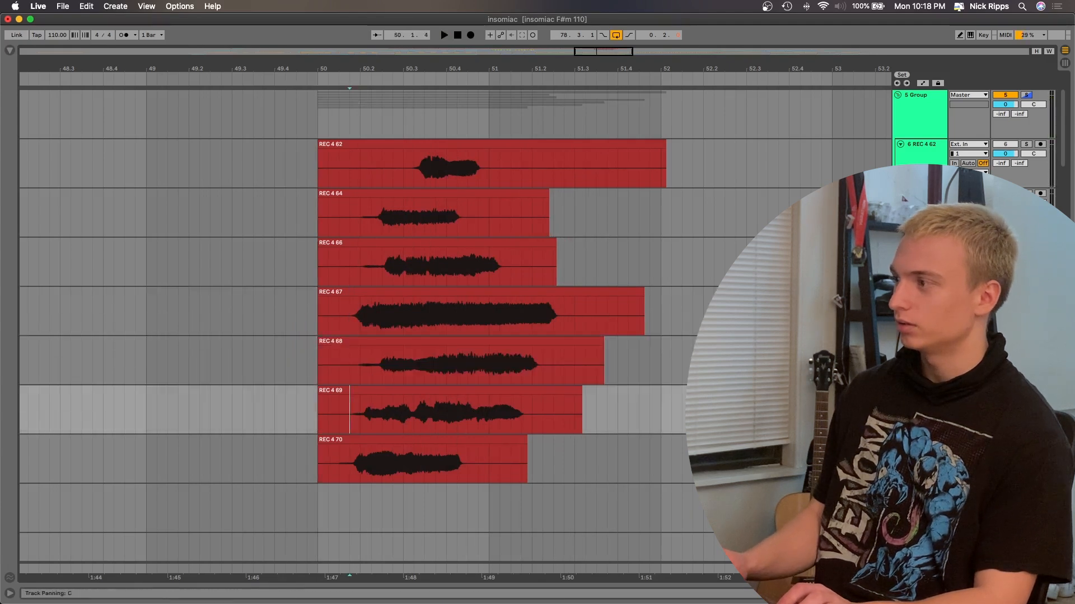
{"action": "key", "text": "space"}
{"action": "left_click", "coordinate": [431, 391]}
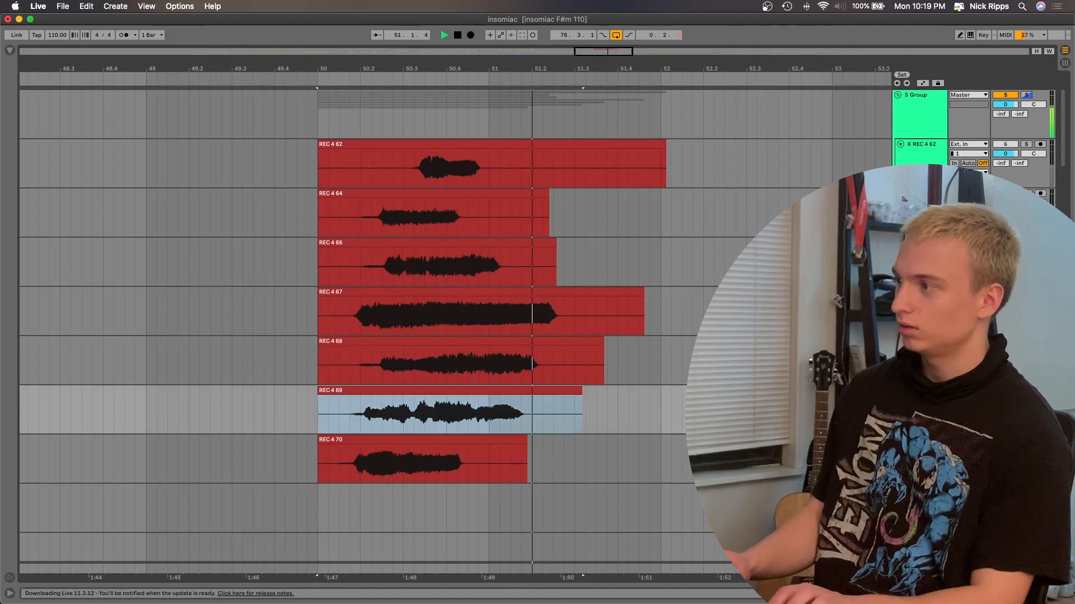
{"action": "key", "text": "Delete"}
Step: Play back the remaining takes from 50.1.1
{"action": "key", "text": "space"}
{"action": "left_click", "coordinate": [598, 372]}
{"action": "key", "text": "space"}
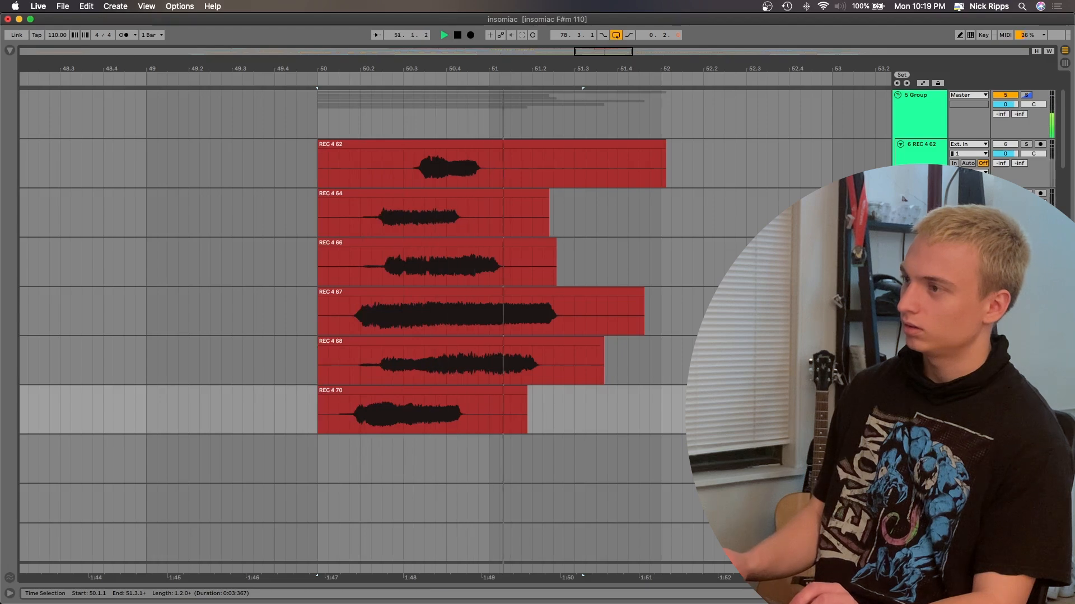
{"action": "key", "text": "space"}
Step: Move clip REC 4 62 slightly earlier and cut away the part before 50.1.1
{"action": "scroll", "coordinate": [531, 331], "scroll_direction": "down", "scroll_amount": 5}
{"action": "scroll", "coordinate": [501, 307], "scroll_direction": "up", "scroll_amount": 2}
{"action": "scroll", "coordinate": [500, 307], "scroll_direction": "right", "scroll_amount": 2}
{"action": "scroll", "coordinate": [500, 308], "scroll_direction": "down", "scroll_amount": 1}
{"action": "scroll", "coordinate": [501, 307], "scroll_direction": "right", "scroll_amount": 1}
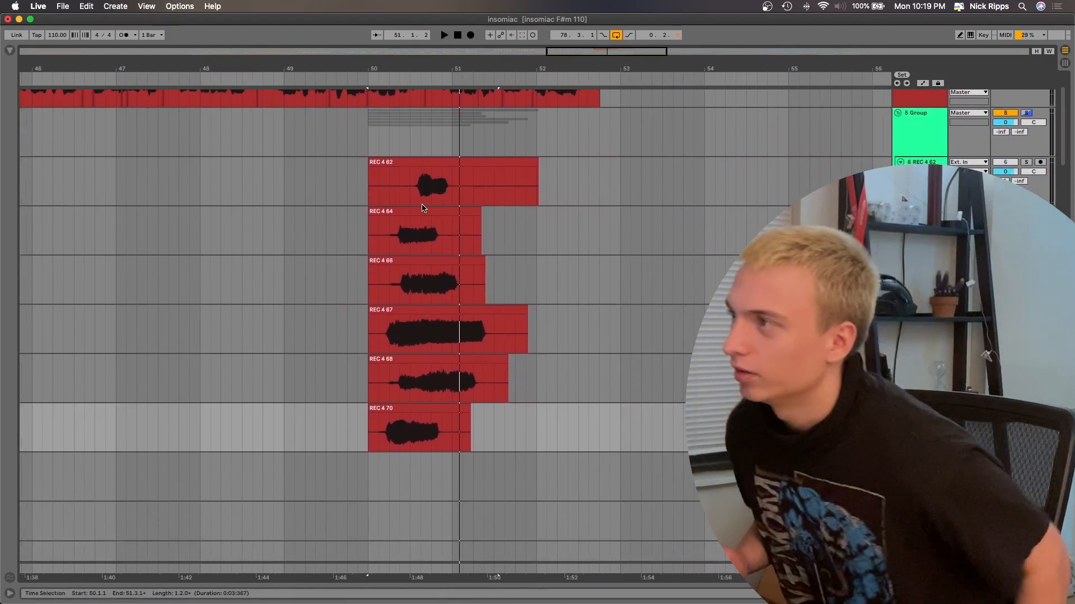
{"action": "left_click", "coordinate": [397, 164]}
{"action": "left_click", "coordinate": [363, 195]}
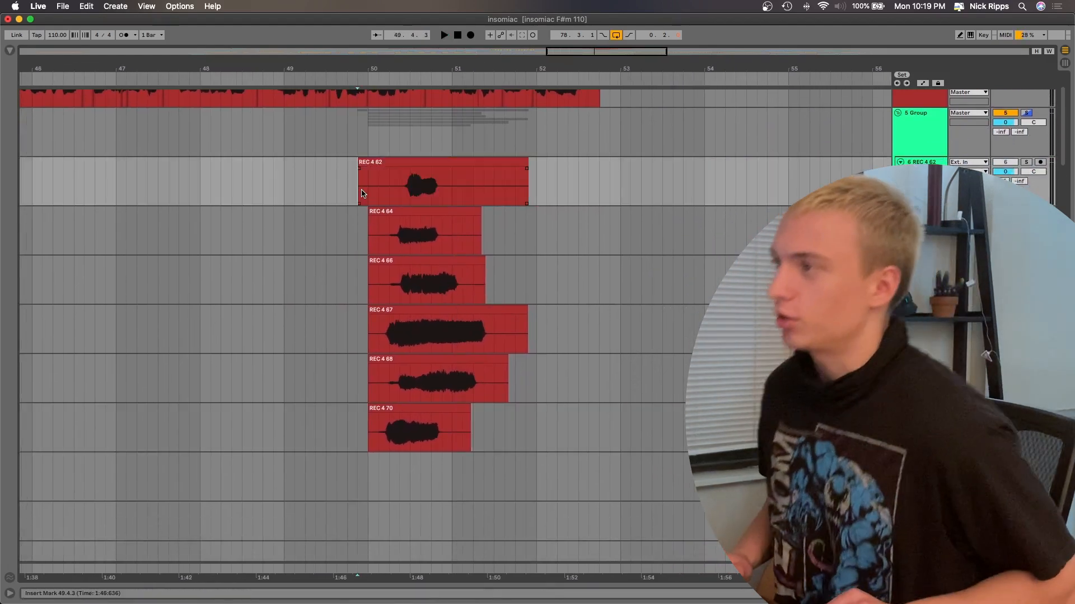
{"action": "left_click_drag", "start_coordinate": [367, 195], "coordinate": [343, 183]}
{"action": "key", "text": "Delete"}
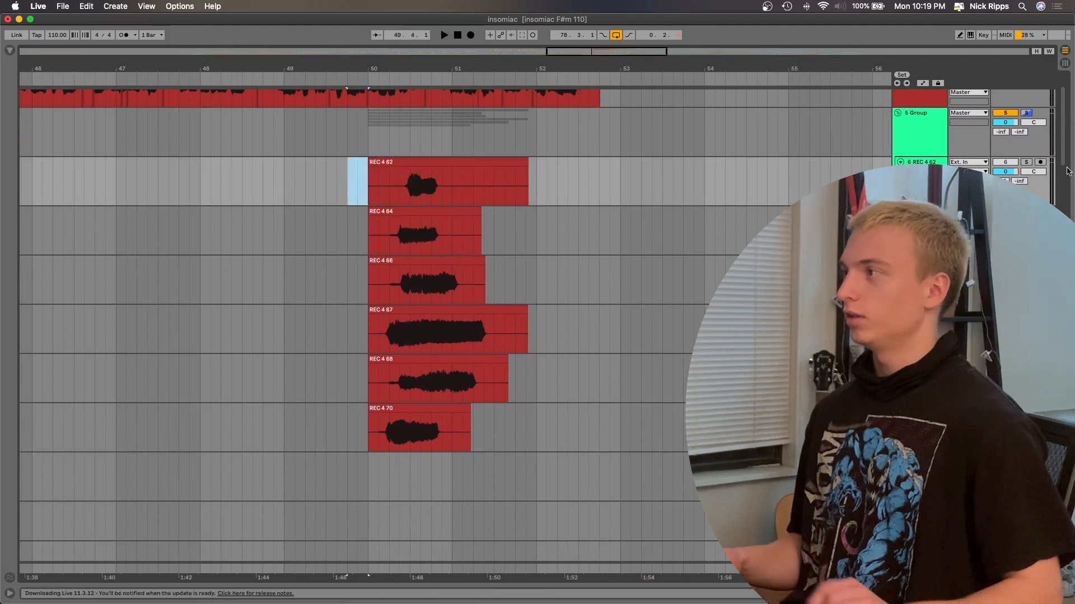
Step: Solo the REC 4 62 track, play back the shifted take and turn its solo off
{"action": "left_click", "coordinate": [1026, 163]}
{"action": "key", "text": "space"}
{"action": "scroll", "coordinate": [685, 230], "scroll_direction": "up", "scroll_amount": 3}
{"action": "scroll", "coordinate": [322, 206], "scroll_direction": "left", "scroll_amount": 3}
{"action": "scroll", "coordinate": [328, 173], "scroll_direction": "up", "scroll_amount": 3}
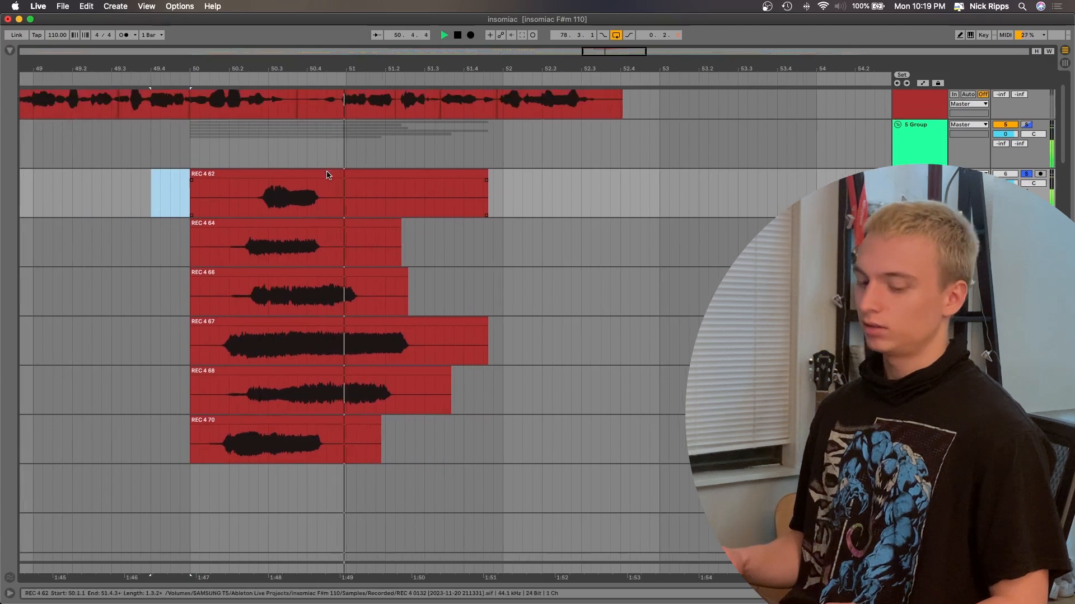
{"action": "key", "text": "space"}
{"action": "key", "text": "s"}
Step: Play back the six layered takes together to check their timing
{"action": "scroll", "coordinate": [353, 213], "scroll_direction": "left", "scroll_amount": 1}
{"action": "key", "text": "space"}
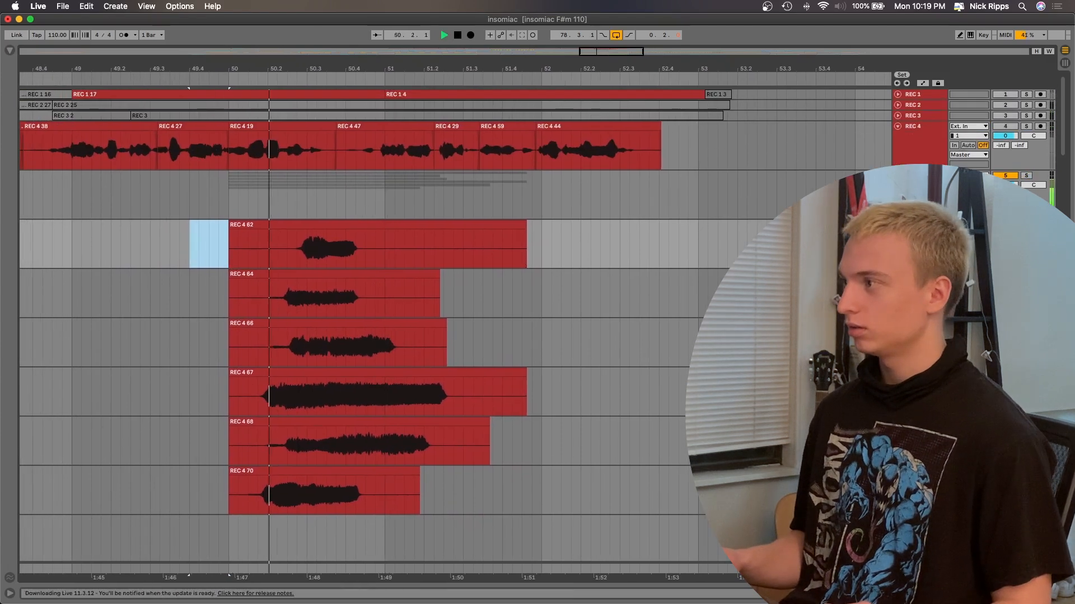
{"action": "left_click", "coordinate": [1005, 274]}
{"action": "left_click", "coordinate": [1005, 471]}
{"action": "key", "text": "space"}
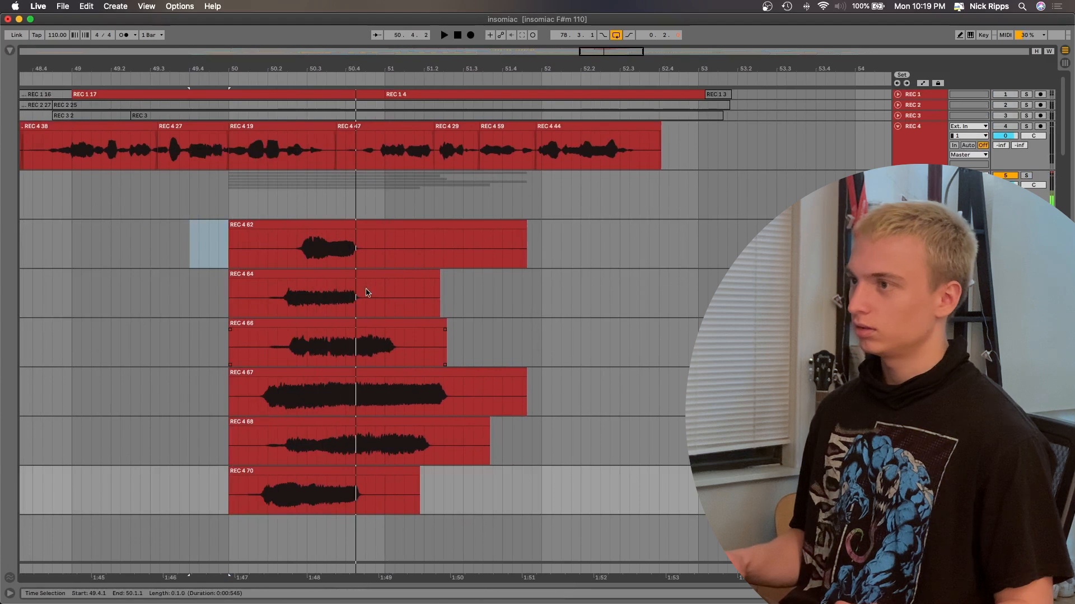
Step: Align the vocal onsets by moving clip REC 4 62 slightly earlier and clips REC 4 67 and REC 4 70 slightly later
{"action": "scroll", "coordinate": [317, 256], "scroll_direction": "up", "scroll_amount": 2}
{"action": "left_click_drag", "start_coordinate": [307, 238], "coordinate": [293, 230]}
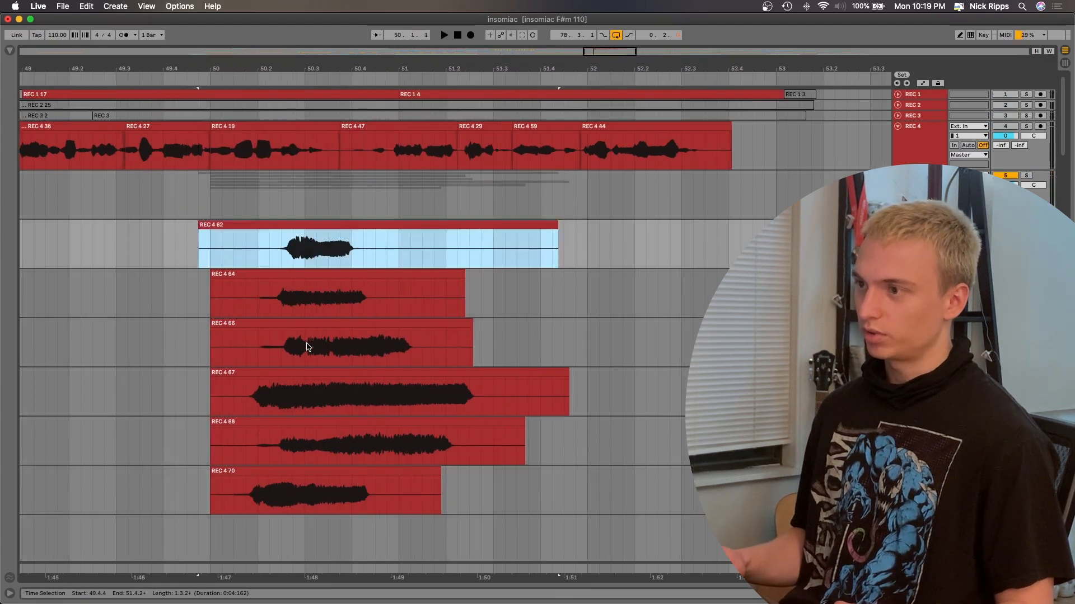
{"action": "left_click_drag", "start_coordinate": [290, 370], "coordinate": [326, 374]}
{"action": "left_click_drag", "start_coordinate": [266, 478], "coordinate": [290, 477]}
Step: Cut the start of all six takes up to 50.2.1 and move the clips together to start at 50.3.3
{"action": "left_click_drag", "start_coordinate": [175, 239], "coordinate": [258, 487]}
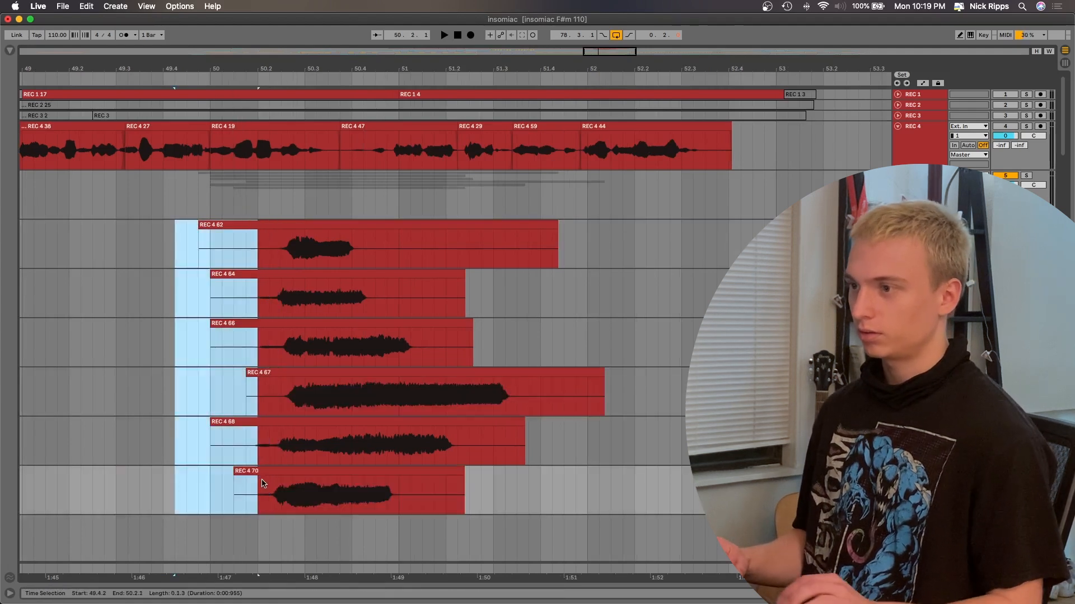
{"action": "key", "text": "Delete"}
{"action": "left_click", "coordinate": [295, 228]}
{"action": "left_click", "coordinate": [301, 479], "text": "shift"}
{"action": "left_click_drag", "start_coordinate": [301, 479], "coordinate": [370, 476]}
Step: Play back the six moved takes from just before their start
{"action": "left_click", "coordinate": [291, 445]}
{"action": "key", "text": "space"}
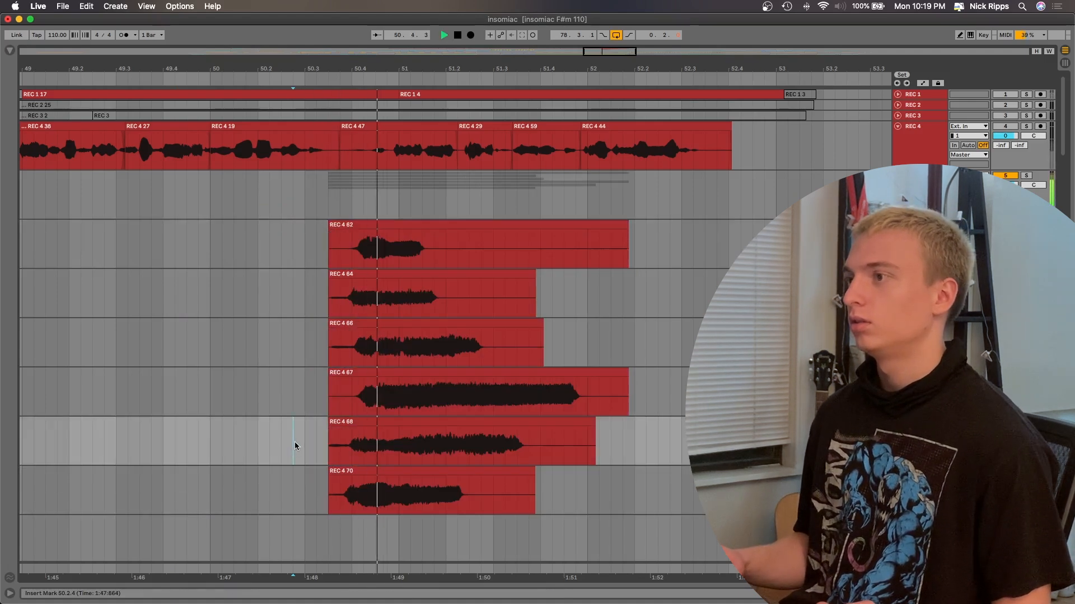
{"action": "scroll", "coordinate": [398, 213], "scroll_direction": "down", "scroll_amount": 10}
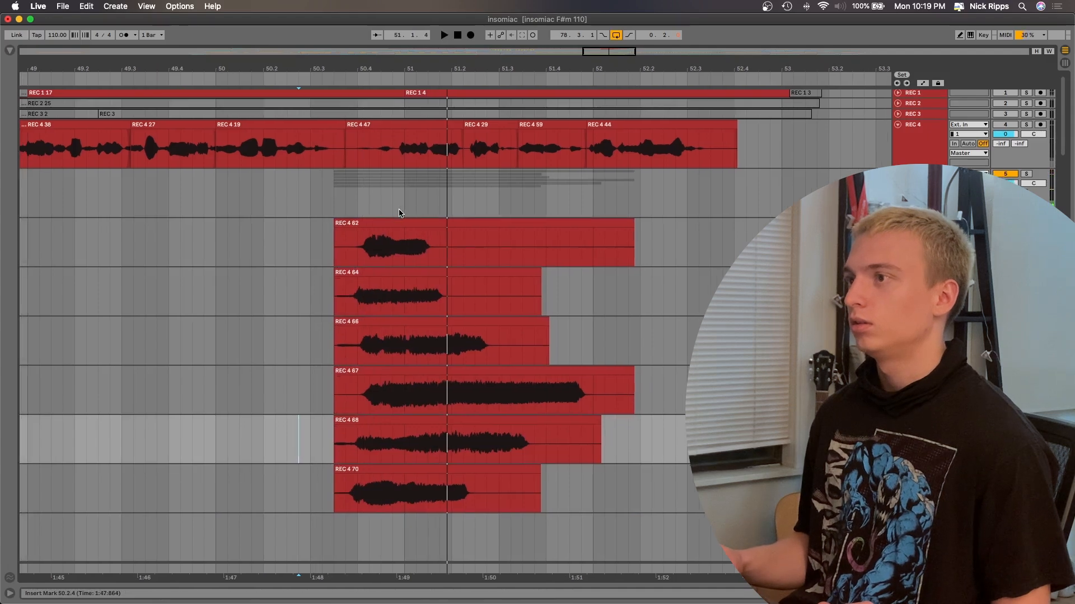
{"action": "scroll", "coordinate": [364, 190], "scroll_direction": "up", "scroll_amount": 10}
{"action": "left_click", "coordinate": [286, 211]}
{"action": "key", "text": "space"}
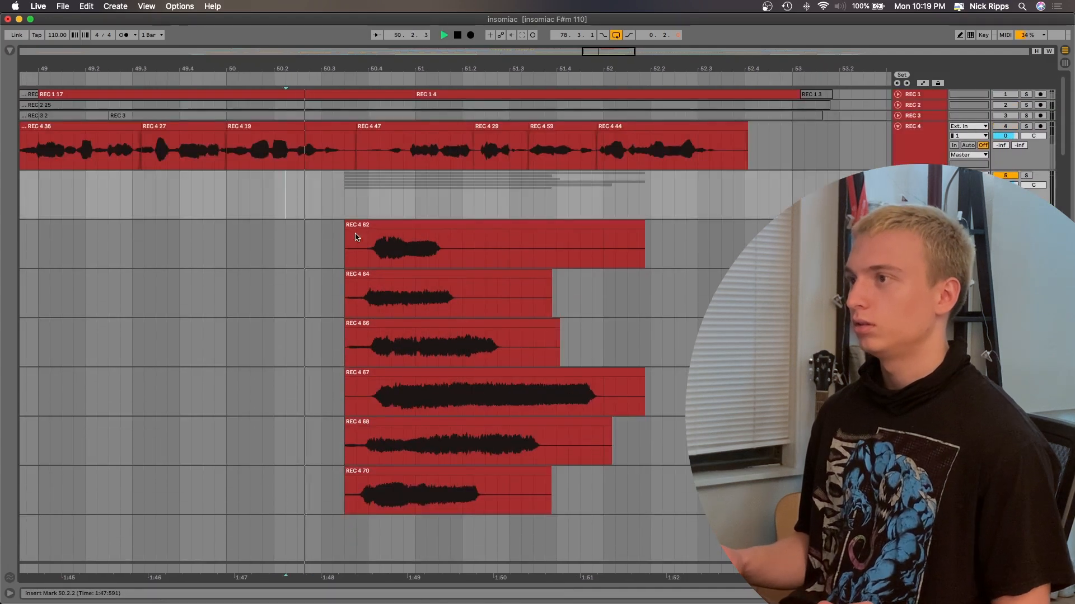
{"action": "key", "text": "space"}
Step: Select all six take clips and move them earlier together to start at 50.2.3
{"action": "left_click_drag", "start_coordinate": [439, 216], "coordinate": [378, 483]}
{"action": "left_click", "coordinate": [376, 471]}
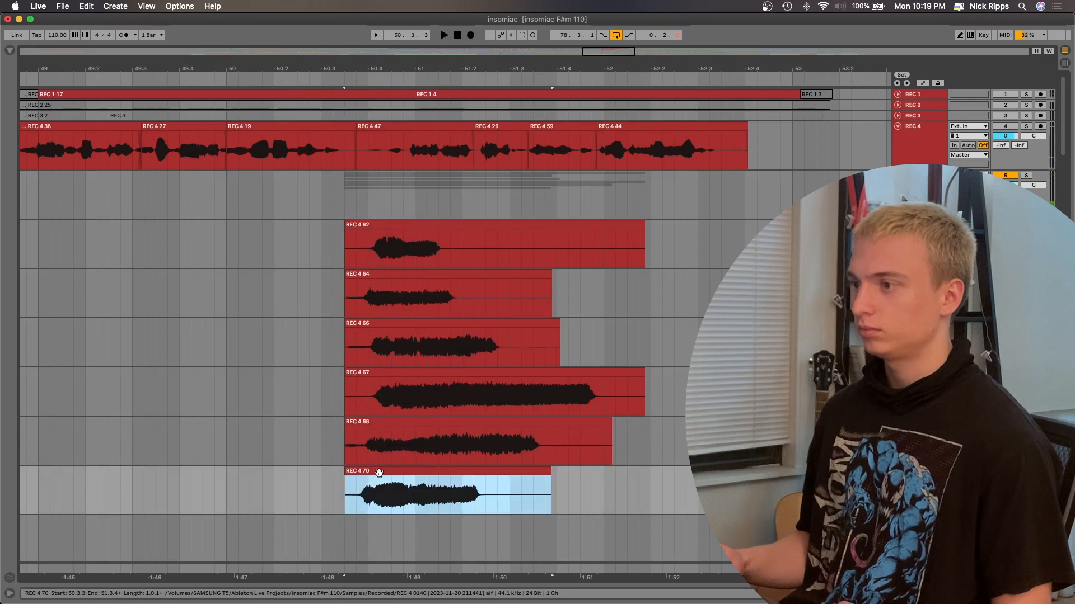
{"action": "left_click", "coordinate": [377, 224], "text": "shift"}
{"action": "left_click_drag", "start_coordinate": [377, 224], "coordinate": [304, 240]}
Step: Play back the repositioned takes and set the insert mark at 50.2.3 across their tracks
{"action": "key", "text": "space"}
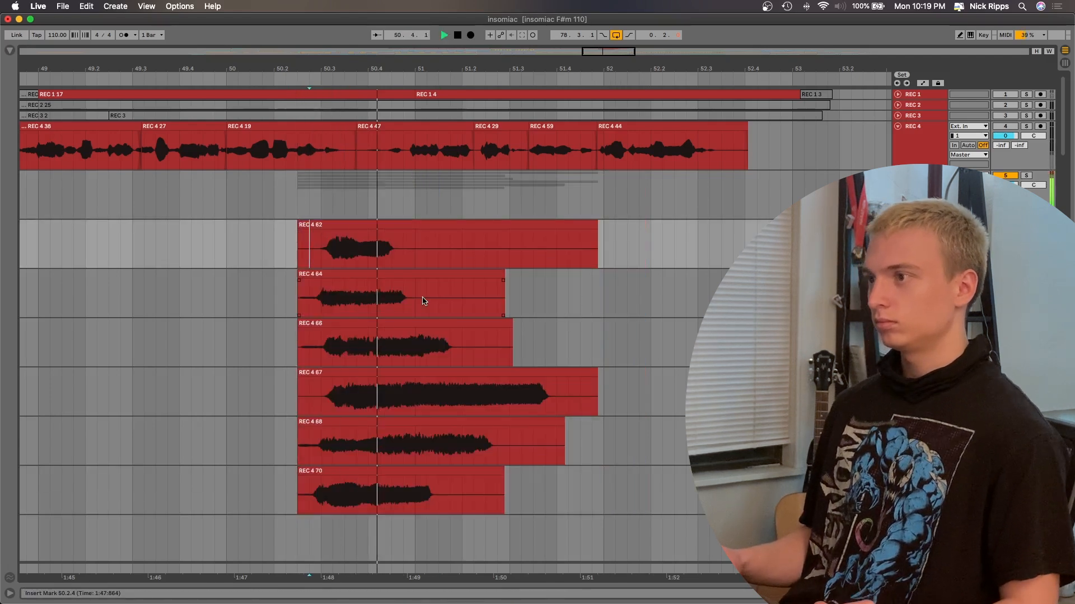
{"action": "key", "text": "space"}
{"action": "left_click", "coordinate": [296, 257]}
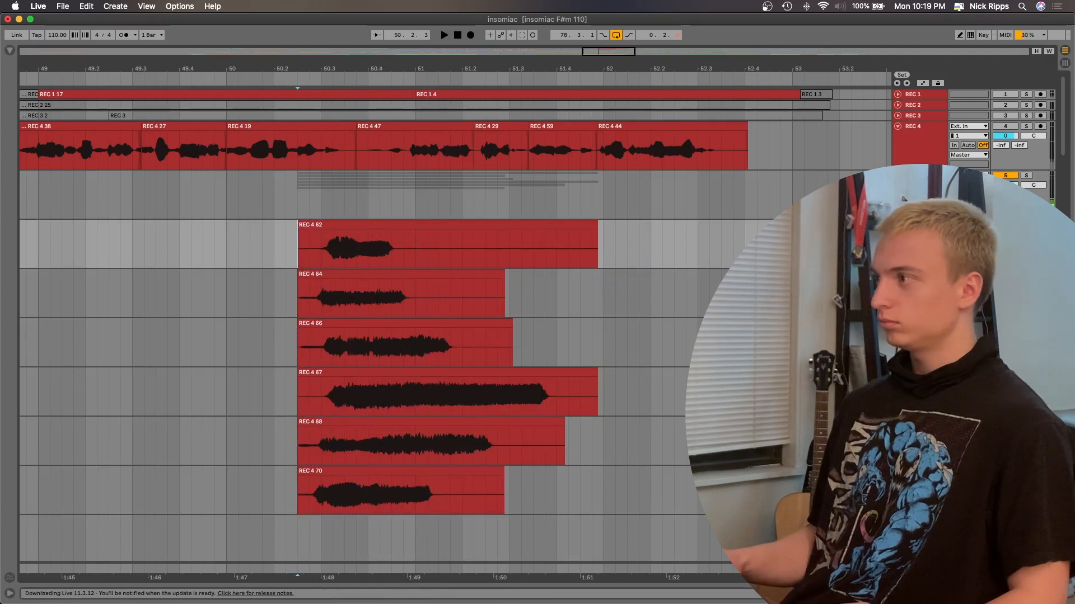
{"action": "left_click_drag", "start_coordinate": [297, 258], "coordinate": [297, 490]}
{"action": "key", "text": "space"}
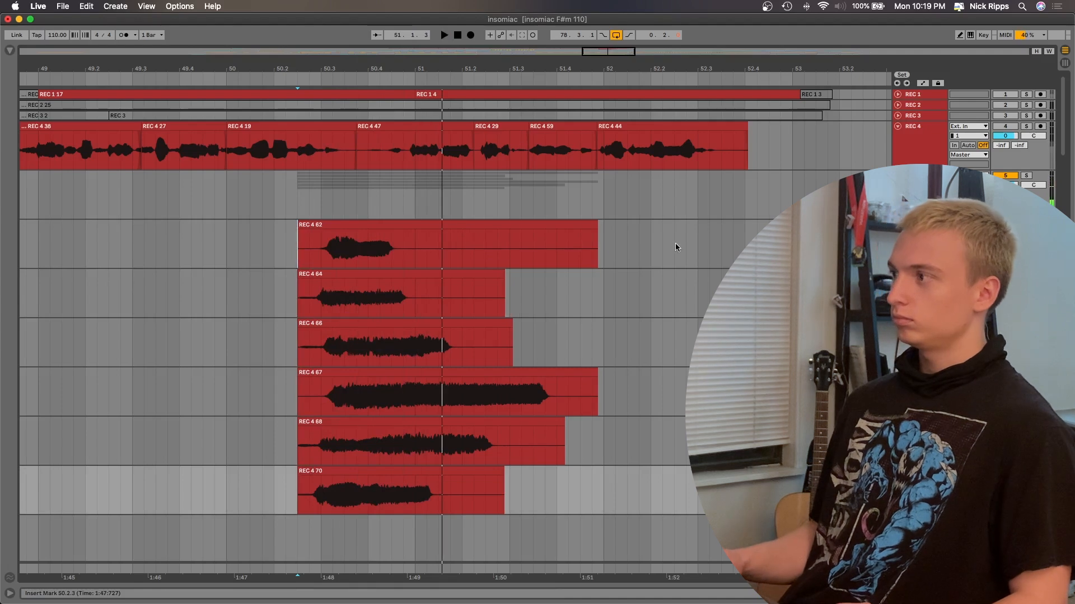
Step: Fold the REC 4 62, REC 4 64 and REC 4 66 tracks one by one while auditioning the takes
{"action": "left_click", "coordinate": [923, 244]}
{"action": "left_click", "coordinate": [900, 224]}
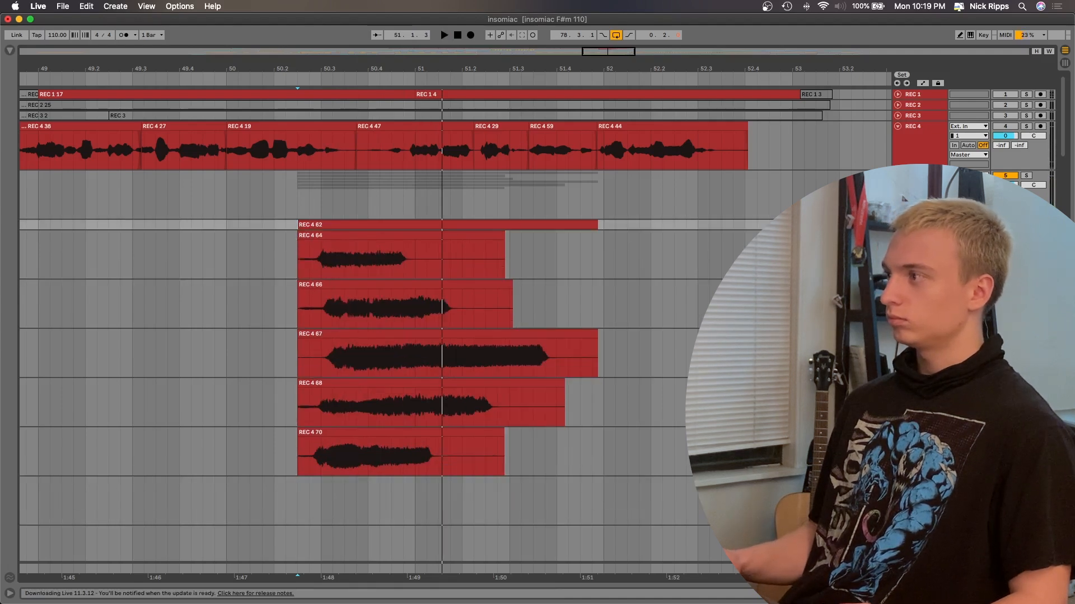
{"action": "left_click", "coordinate": [899, 236]}
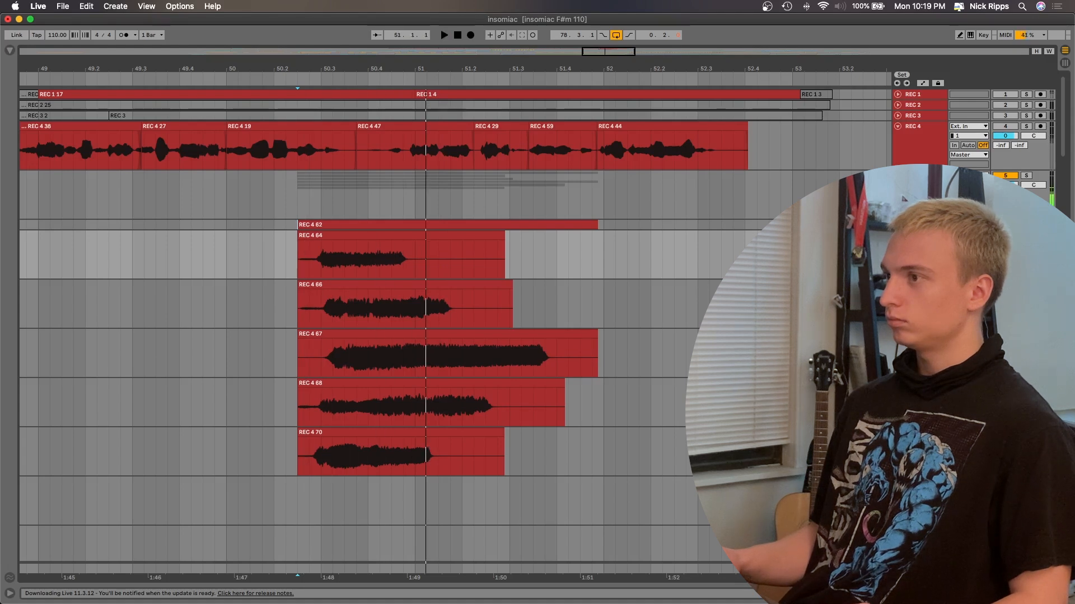
{"action": "left_click", "coordinate": [897, 235]}
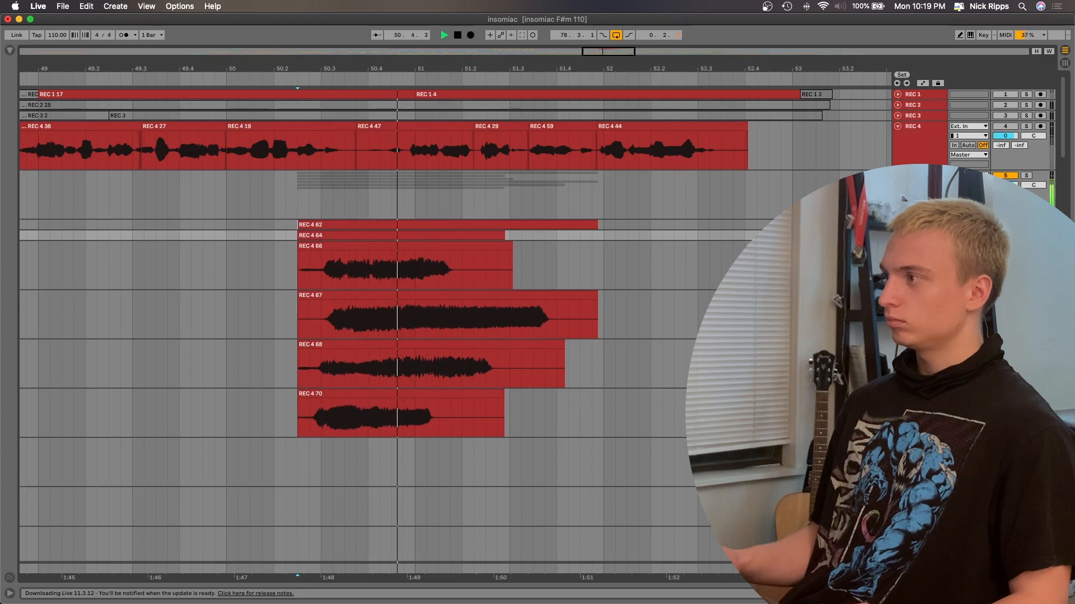
{"action": "left_click", "coordinate": [899, 247]}
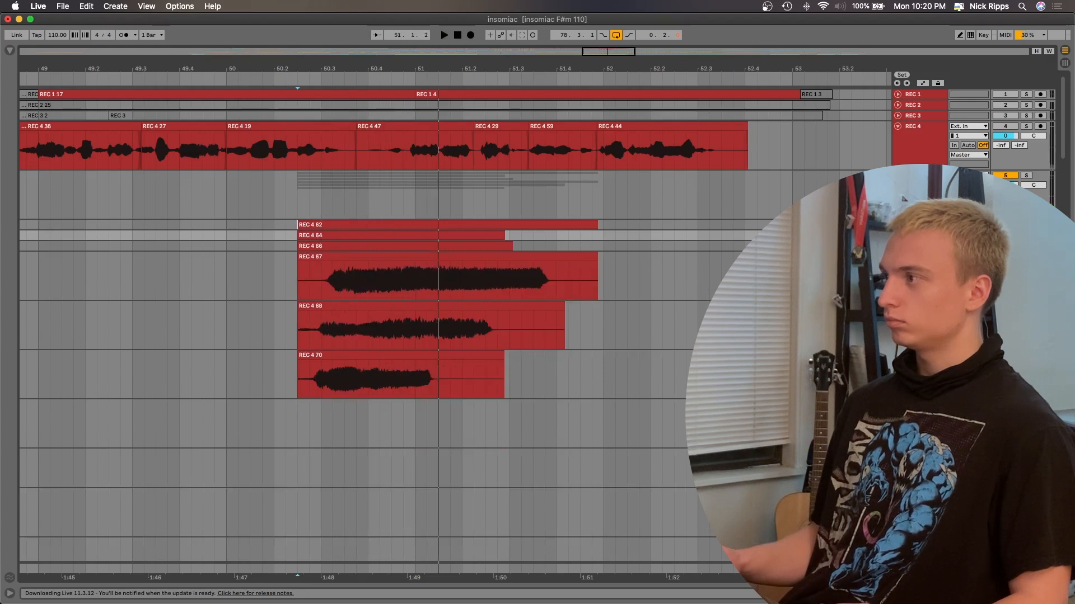
{"action": "key", "text": "space"}
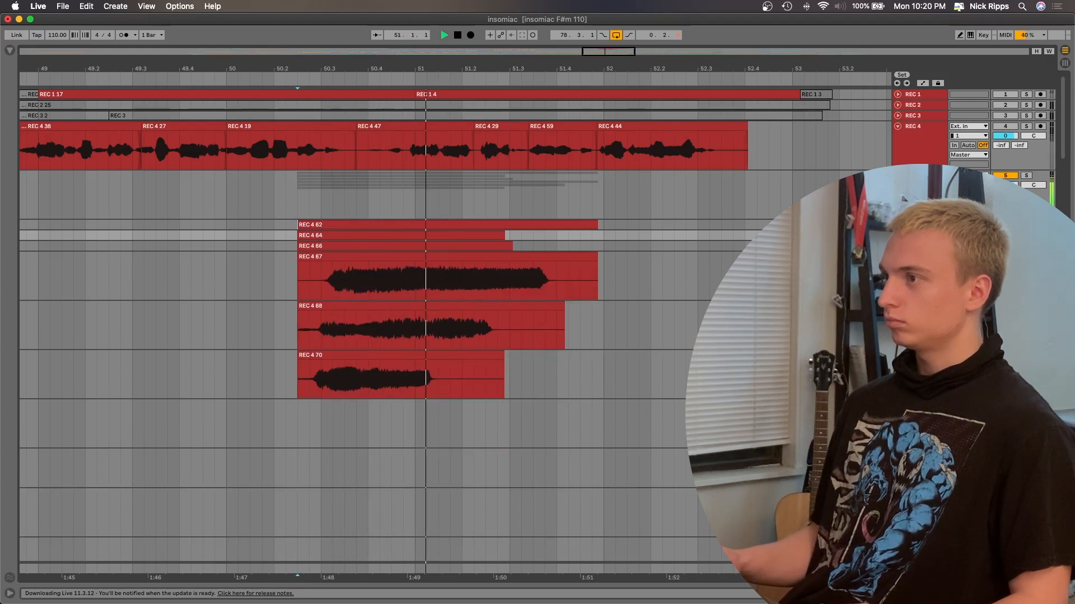
{"action": "key", "text": "space"}
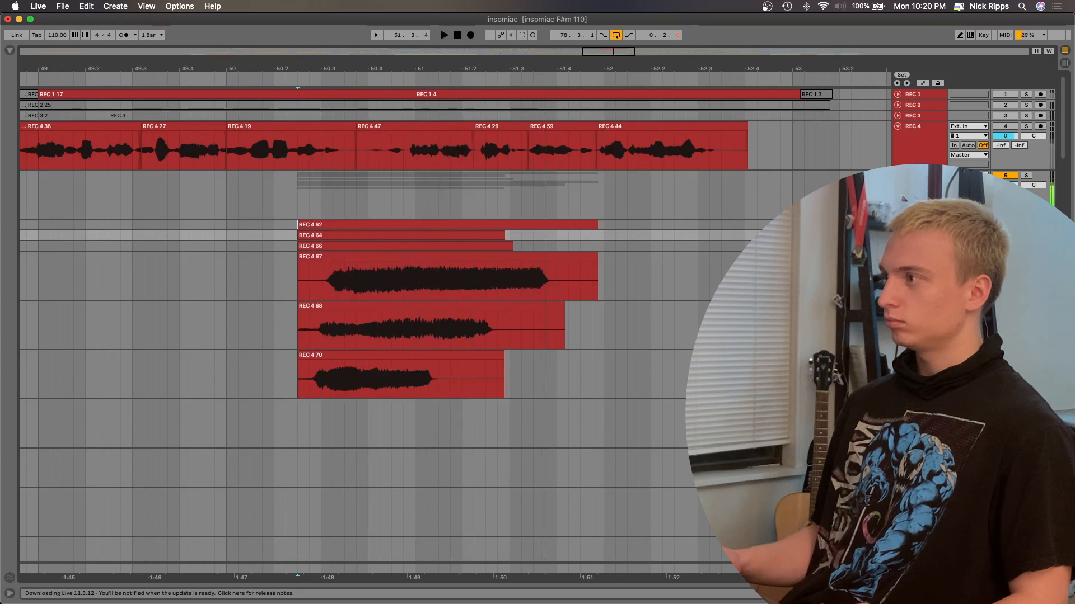
Step: Fold the REC 4 67 and REC 4 68 tracks in turn and replay the takes after each
{"action": "left_click", "coordinate": [898, 257]}
{"action": "key", "text": "space"}
{"action": "key", "text": "space"}
{"action": "left_click", "coordinate": [898, 268]}
{"action": "key", "text": "space"}
{"action": "key", "text": "space"}
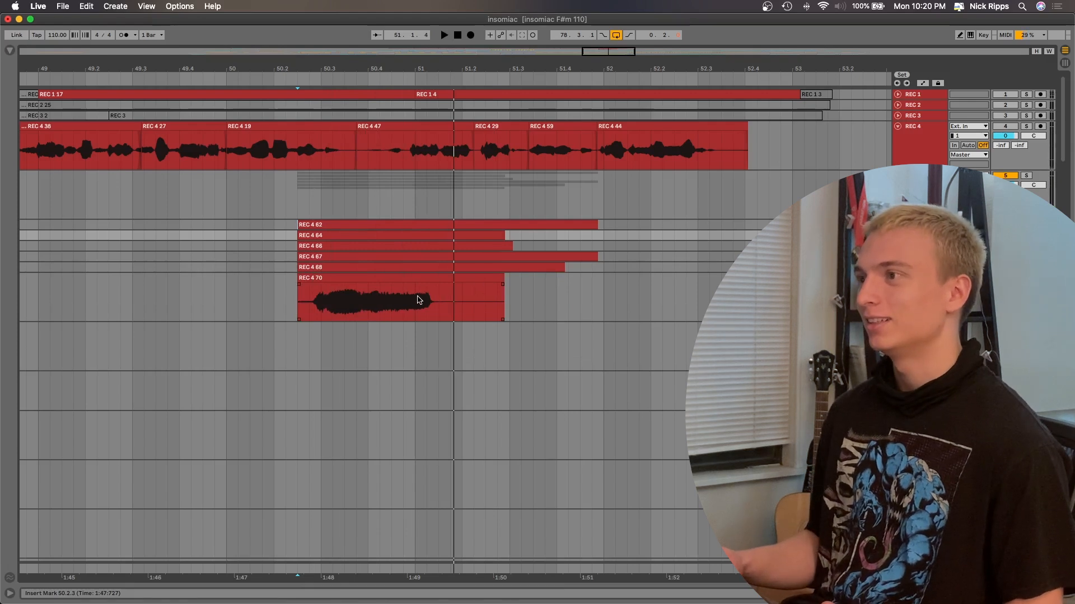
{"action": "key", "text": "space"}
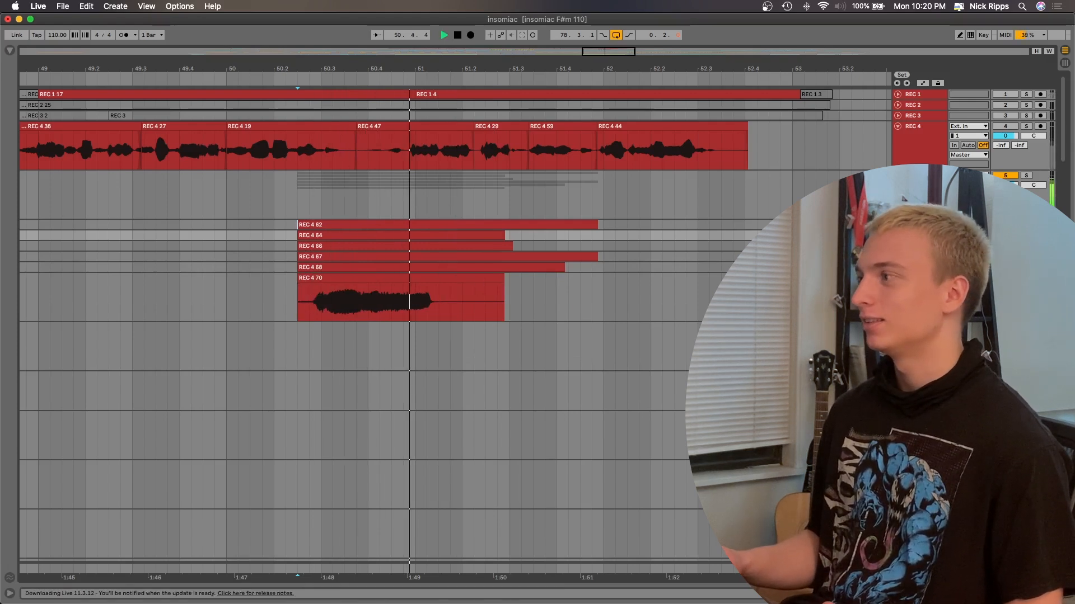
Step: Unfold the REC 4 62, REC 4 64 and REC 4 66 tracks one after another, replaying the takes in between
{"action": "left_click", "coordinate": [897, 224]}
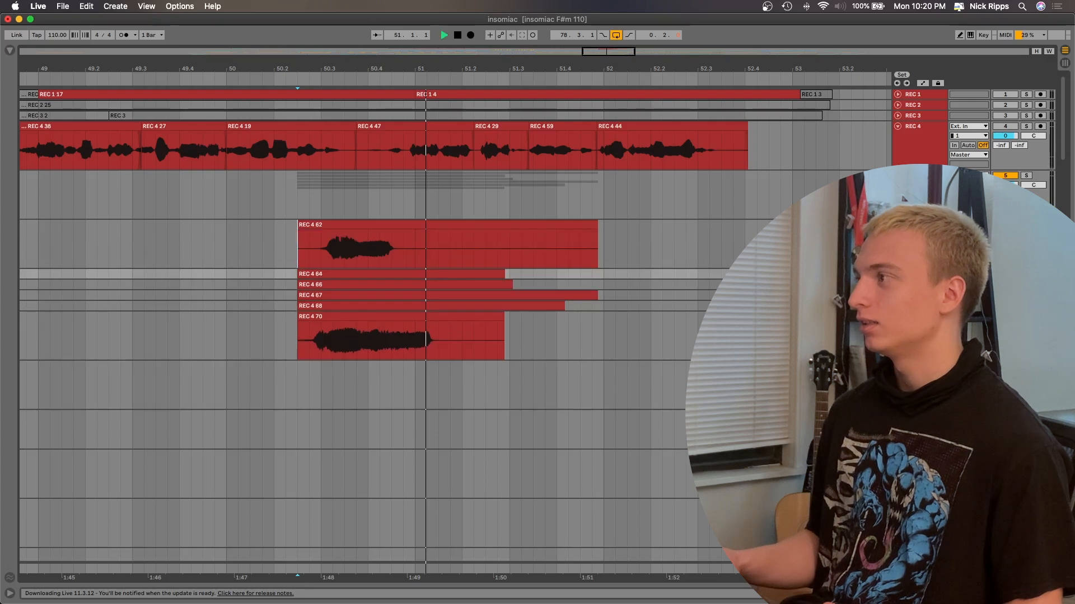
{"action": "key", "text": "space"}
{"action": "key", "text": "space"}
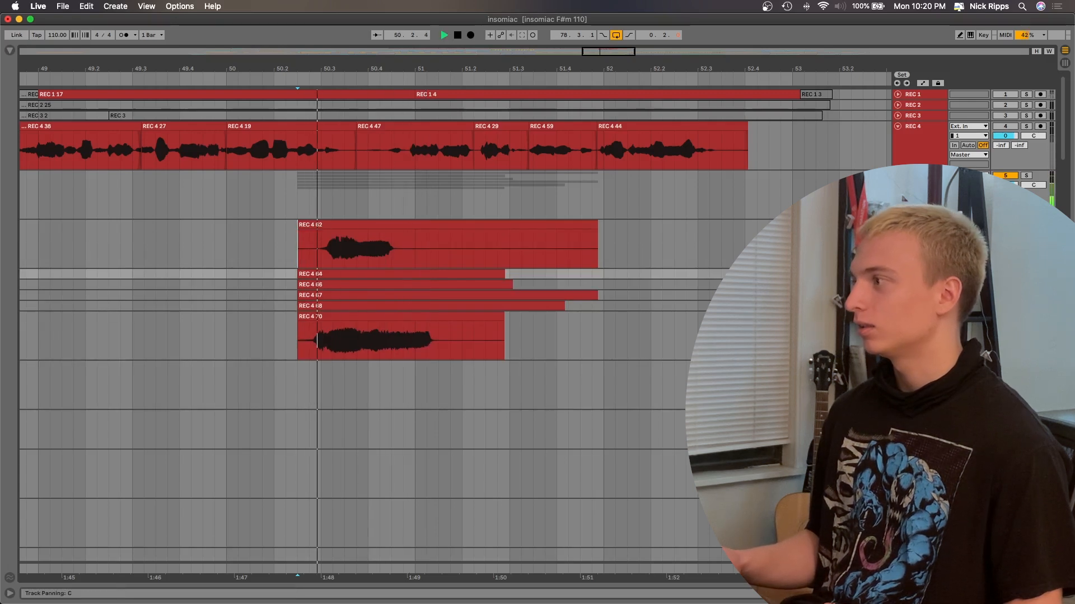
{"action": "key", "text": "space"}
{"action": "left_click", "coordinate": [898, 274]}
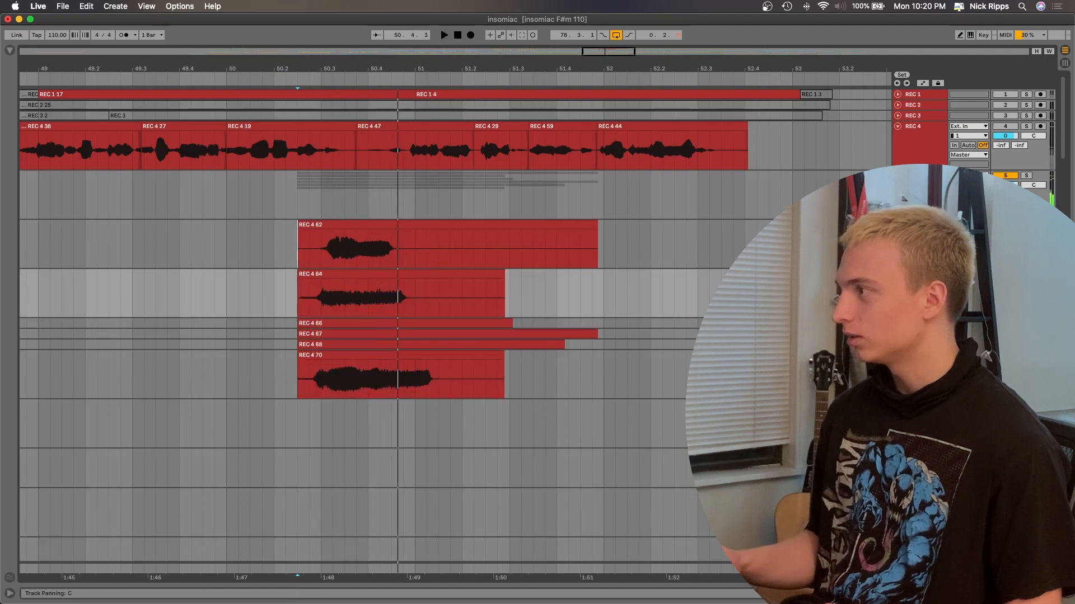
{"action": "key", "text": "space"}
{"action": "key", "text": "space"}
{"action": "left_click", "coordinate": [897, 323]}
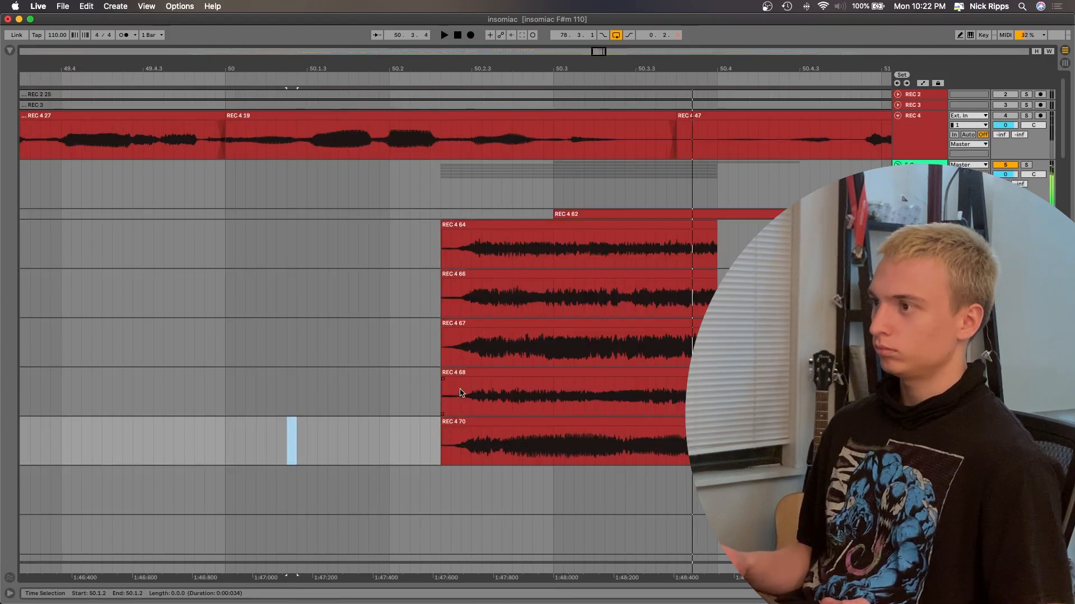
Step: Try the REC 4 64 to REC 4 70 takes slightly earlier at 50.2.2 and play them back
{"action": "left_click", "coordinate": [375, 442]}
{"action": "key", "text": "super+z"}
{"action": "key", "text": "space"}
{"action": "left_click_drag", "start_coordinate": [472, 423], "coordinate": [454, 424]}
{"action": "left_click", "coordinate": [277, 388]}
{"action": "key", "text": "space"}
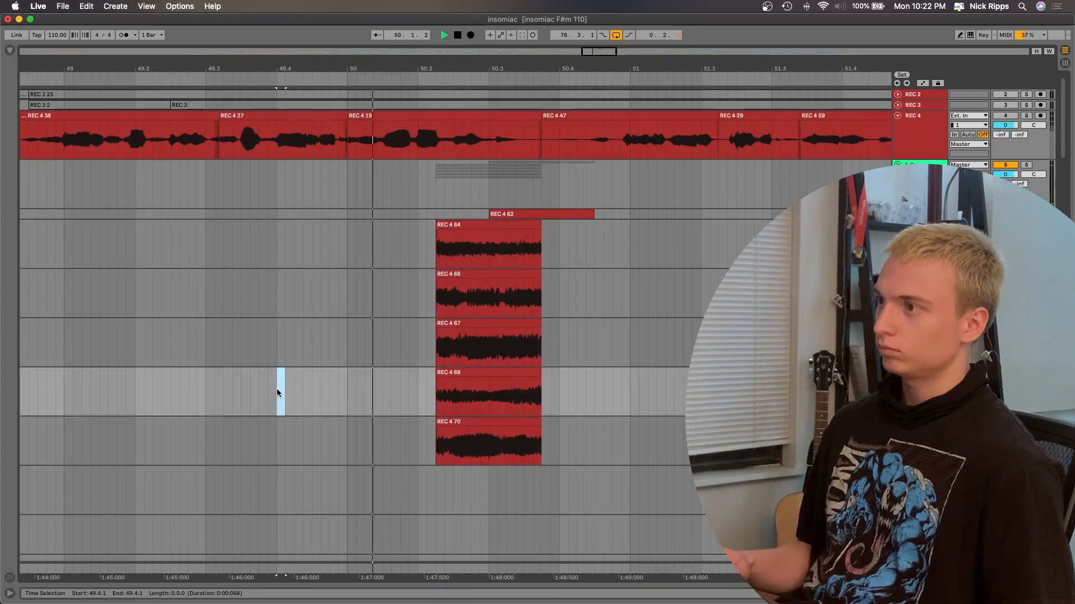
{"action": "scroll", "coordinate": [557, 343], "scroll_direction": "up", "scroll_amount": 3}
{"action": "key", "text": "super+z"}
Step: Play the section leading into the takes from 48.4.1 and look over the other vocal tracks
{"action": "left_click", "coordinate": [128, 374]}
{"action": "scroll", "coordinate": [129, 374], "scroll_direction": "down", "scroll_amount": 5}
{"action": "scroll", "coordinate": [128, 374], "scroll_direction": "left", "scroll_amount": 4}
{"action": "key", "text": "space"}
{"action": "left_click", "coordinate": [128, 374]}
{"action": "key", "text": "space"}
{"action": "scroll", "coordinate": [129, 374], "scroll_direction": "down", "scroll_amount": 20}
{"action": "key", "text": "space"}
{"action": "left_click", "coordinate": [105, 348]}
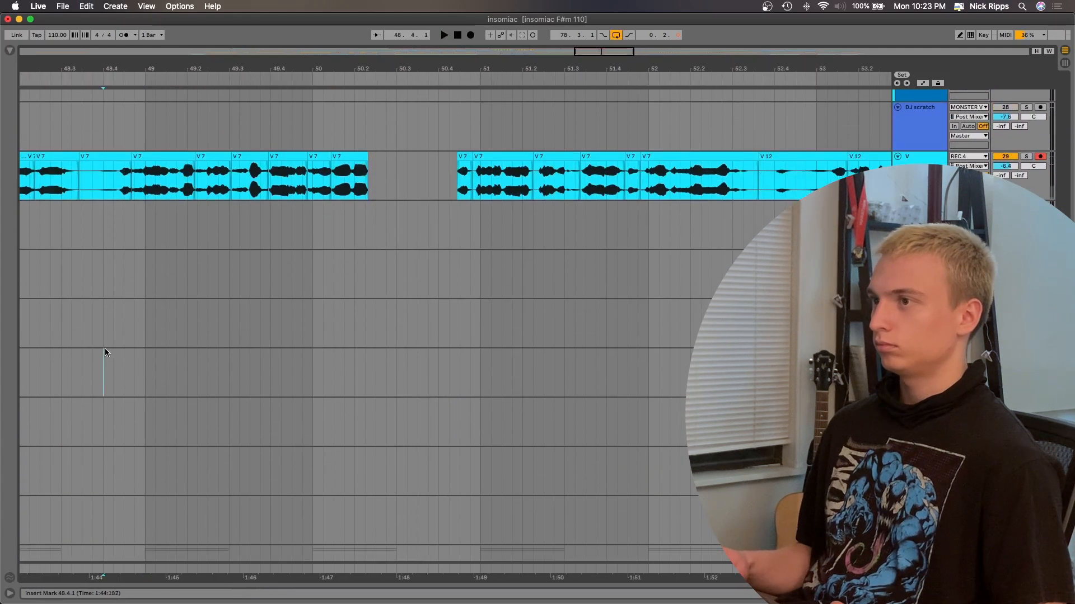
{"action": "key", "text": "space"}
{"action": "scroll", "coordinate": [106, 349], "scroll_direction": "left", "scroll_amount": 3}
{"action": "scroll", "coordinate": [106, 349], "scroll_direction": "down", "scroll_amount": 3}
{"action": "scroll", "coordinate": [106, 350], "scroll_direction": "up", "scroll_amount": 15}
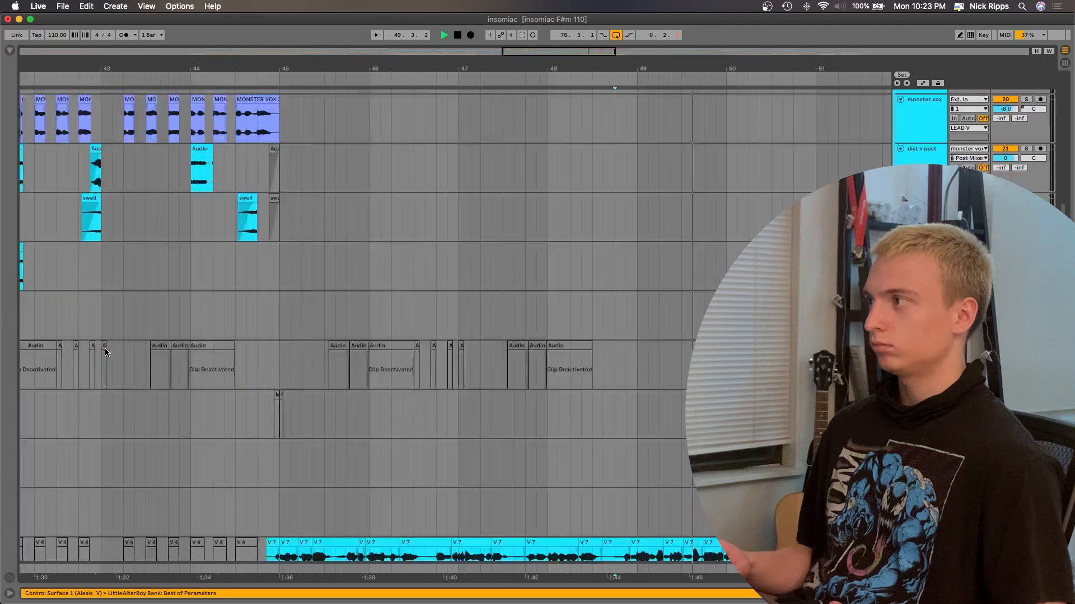
{"action": "scroll", "coordinate": [105, 352], "scroll_direction": "up", "scroll_amount": 5}
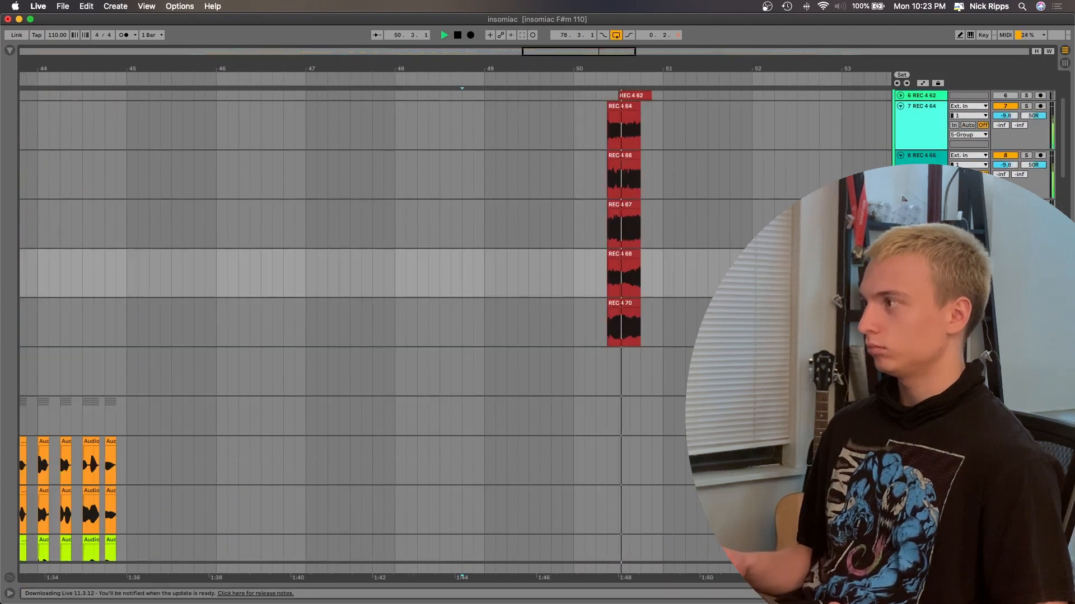
Step: Set the volume of the REC 4 64 and REC 4 66 tracks to -7.7 dB and listen to the balance
{"action": "left_click", "coordinate": [922, 140]}
{"action": "key", "text": "space"}
{"action": "left_click_drag", "start_coordinate": [1010, 116], "coordinate": [1006, 111]}
{"action": "key", "text": "space"}
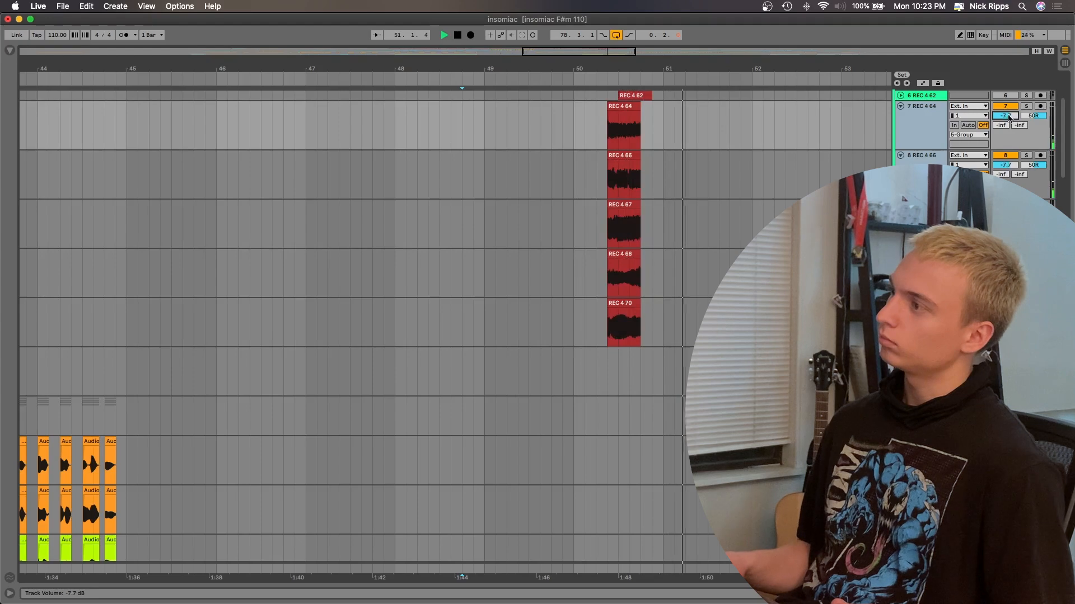
{"action": "key", "text": "space"}
{"action": "key", "text": "shift+Tab"}
Step: Cut the ends of the bar 50 Audio 5 and Audio 8 guitar clips on GTR L and GTR R from 50.2.3 onward
{"action": "scroll", "coordinate": [642, 213], "scroll_direction": "up", "scroll_amount": 1}
{"action": "scroll", "coordinate": [642, 213], "scroll_direction": "down", "scroll_amount": 15}
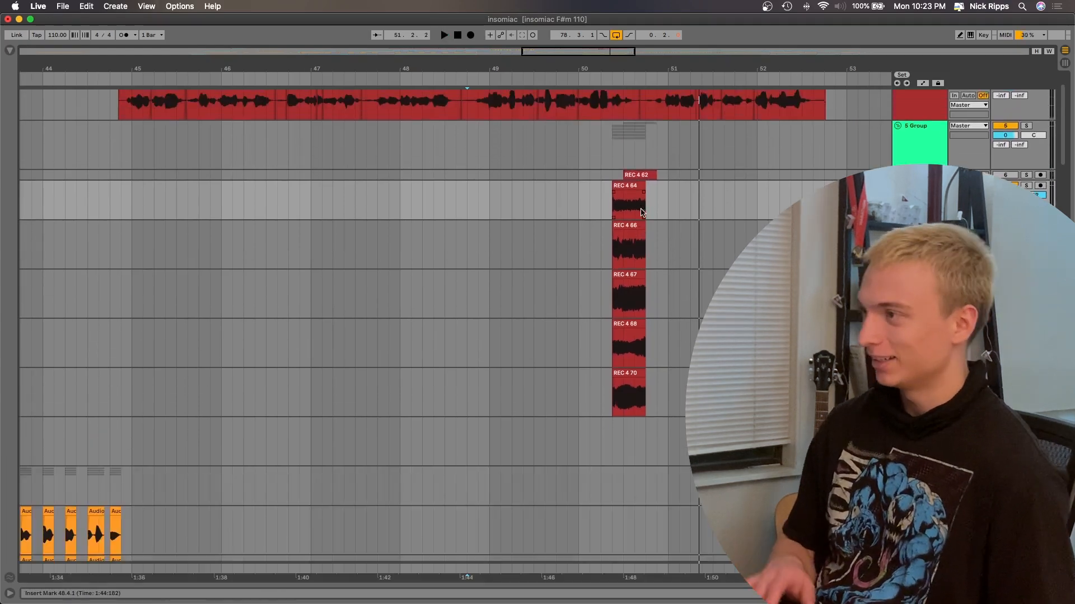
{"action": "scroll", "coordinate": [641, 212], "scroll_direction": "up", "scroll_amount": 12}
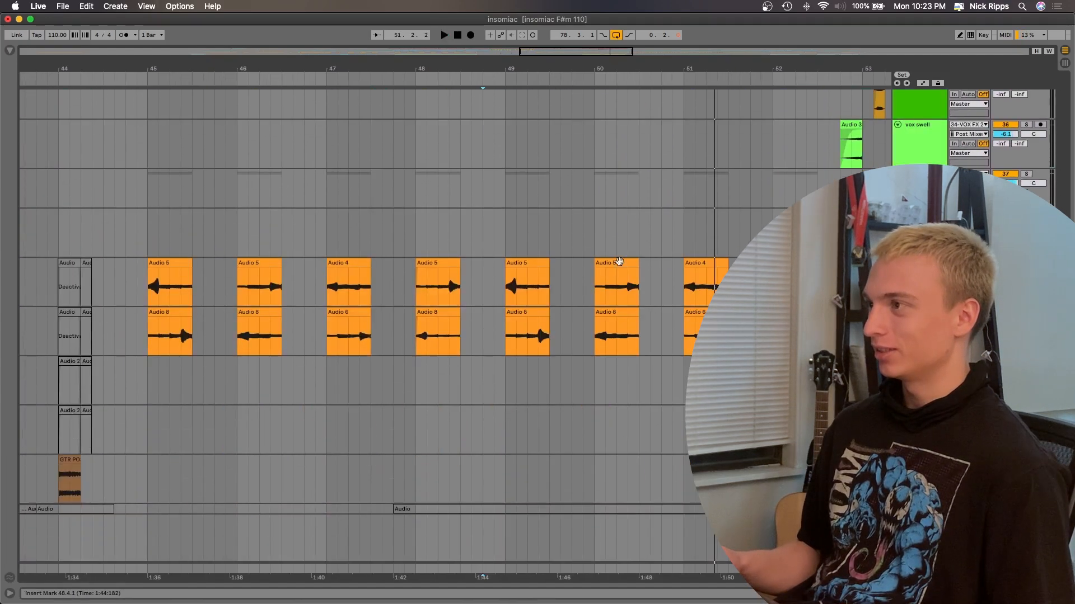
{"action": "left_click", "coordinate": [609, 243]}
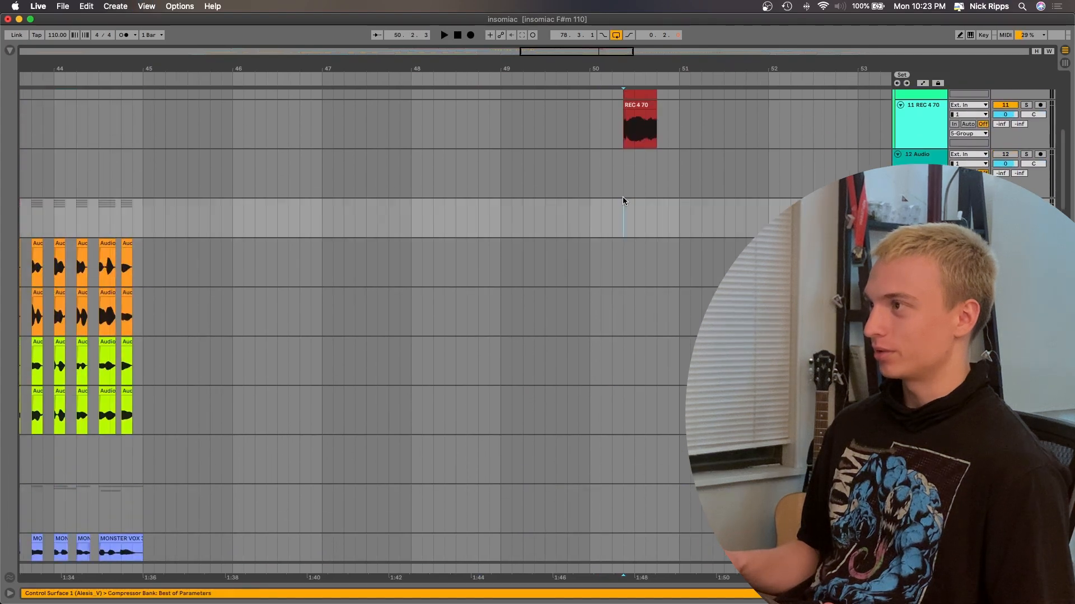
{"action": "scroll", "coordinate": [621, 224], "scroll_direction": "down", "scroll_amount": 18}
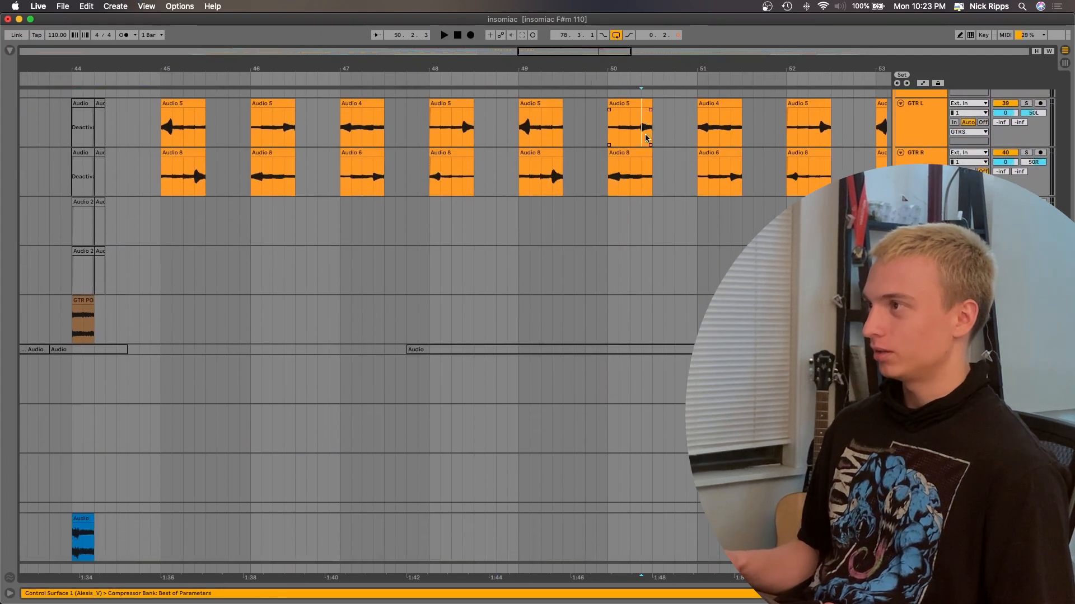
{"action": "left_click_drag", "start_coordinate": [644, 128], "coordinate": [665, 176]}
{"action": "key", "text": "Delete"}
Step: Play back from 49.3.1 and from 50.2.3 to check the guitar cut against the takes
{"action": "left_click", "coordinate": [563, 177]}
{"action": "key", "text": "space"}
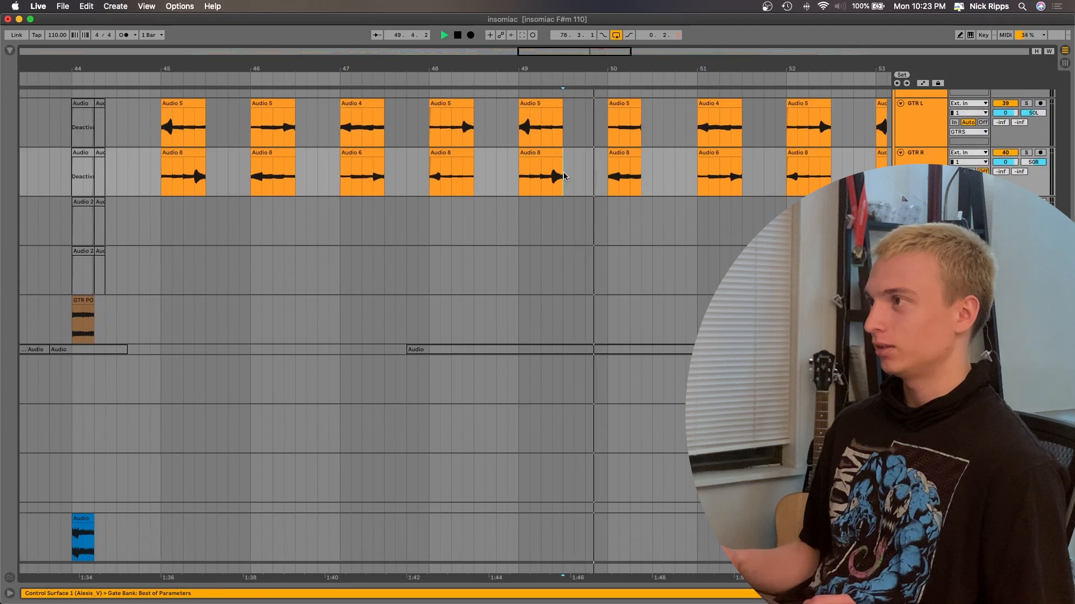
{"action": "key", "text": "space"}
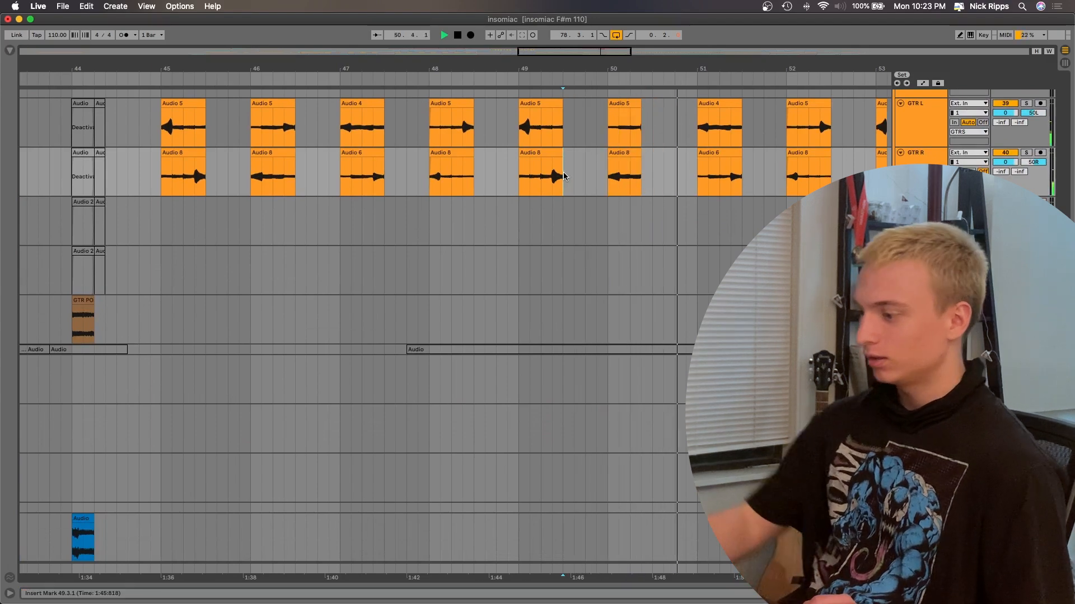
{"action": "key", "text": "space"}
{"action": "scroll", "coordinate": [637, 458], "scroll_direction": "up", "scroll_amount": 6}
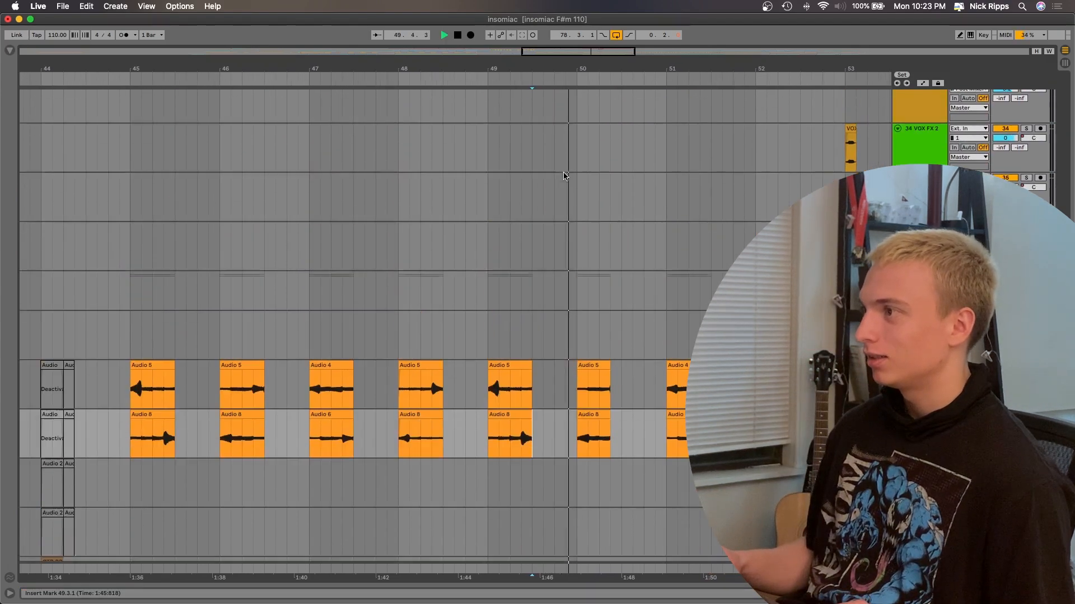
{"action": "left_click", "coordinate": [606, 425]}
{"action": "key", "text": "space"}
{"action": "scroll", "coordinate": [605, 424], "scroll_direction": "up", "scroll_amount": 5}
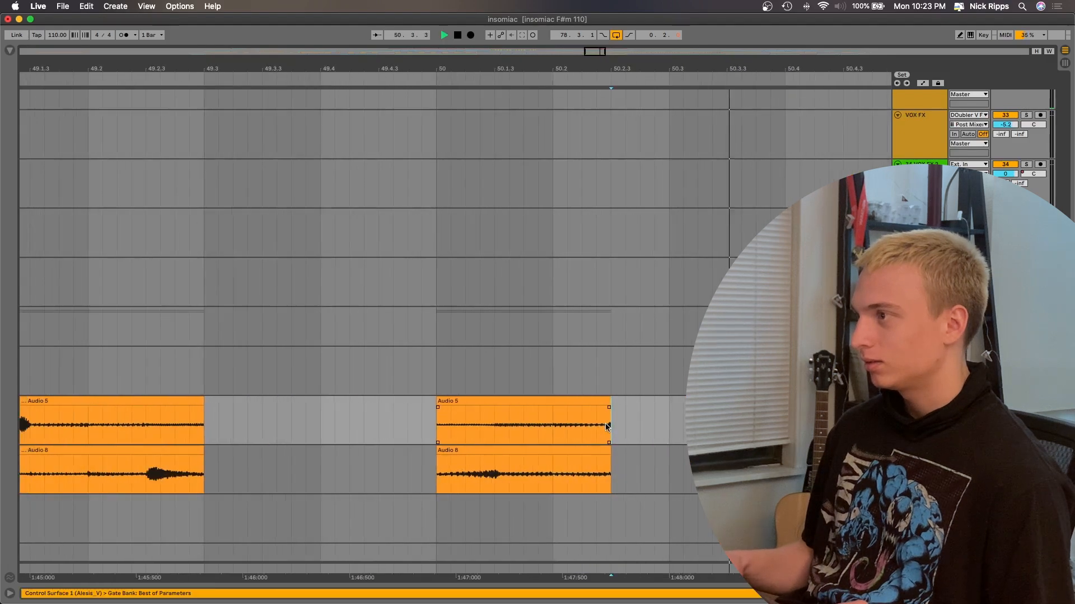
{"action": "scroll", "coordinate": [606, 424], "scroll_direction": "up", "scroll_amount": 20}
{"action": "key", "text": "space"}
{"action": "scroll", "coordinate": [606, 424], "scroll_direction": "up", "scroll_amount": 2}
Step: Listen to the section from 45.1.1 and again from 49.3.1 while looking over the vocal and effect tracks
{"action": "left_click", "coordinate": [563, 383]}
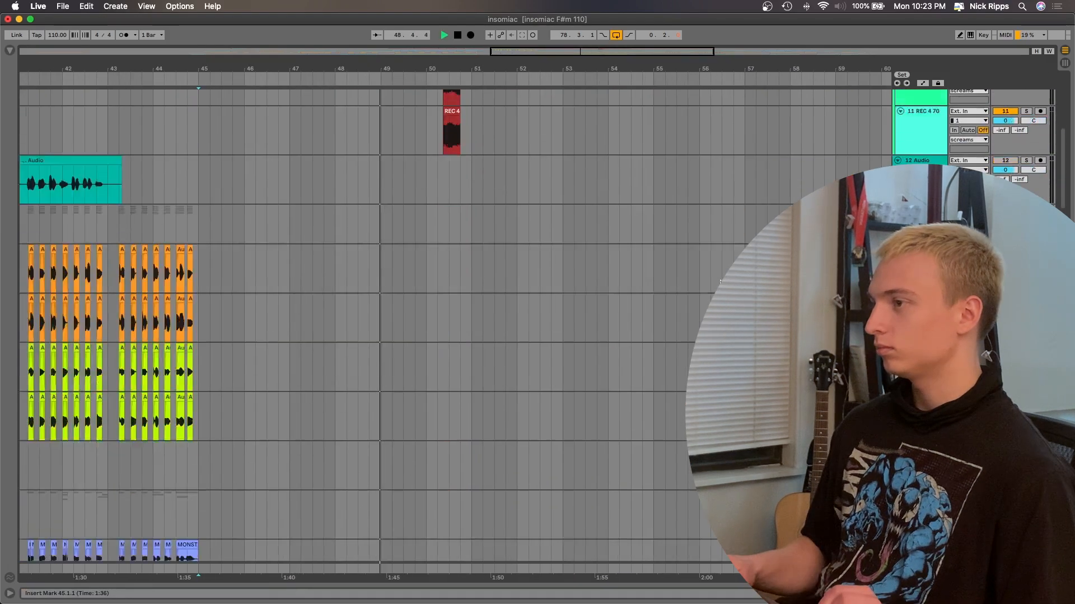
{"action": "scroll", "coordinate": [720, 281], "scroll_direction": "down", "scroll_amount": 20}
{"action": "scroll", "coordinate": [720, 282], "scroll_direction": "up", "scroll_amount": 2}
{"action": "scroll", "coordinate": [721, 282], "scroll_direction": "up", "scroll_amount": 1}
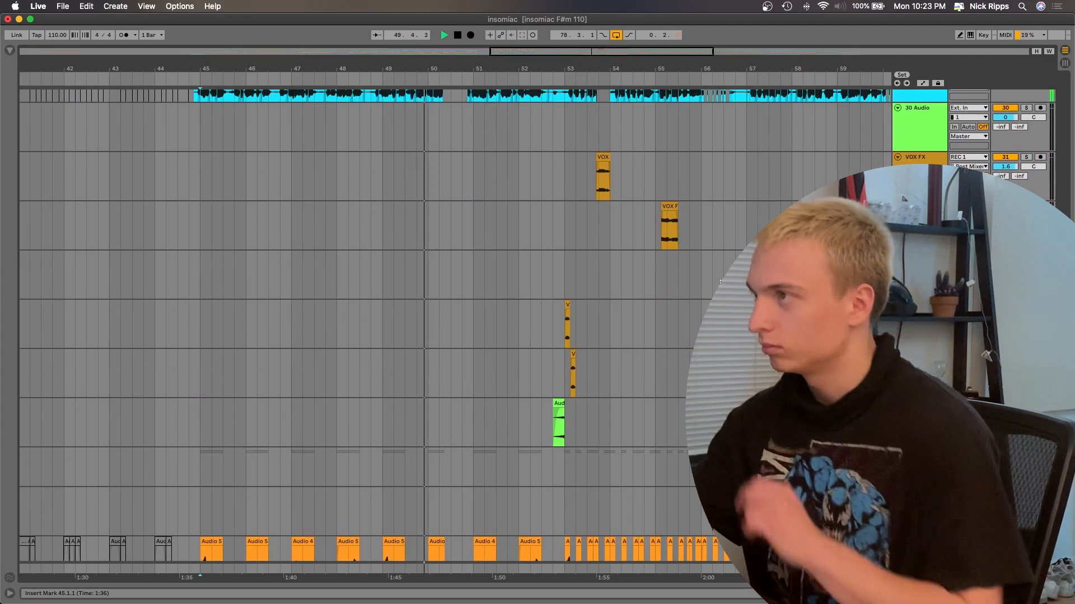
{"action": "scroll", "coordinate": [720, 281], "scroll_direction": "up", "scroll_amount": 10}
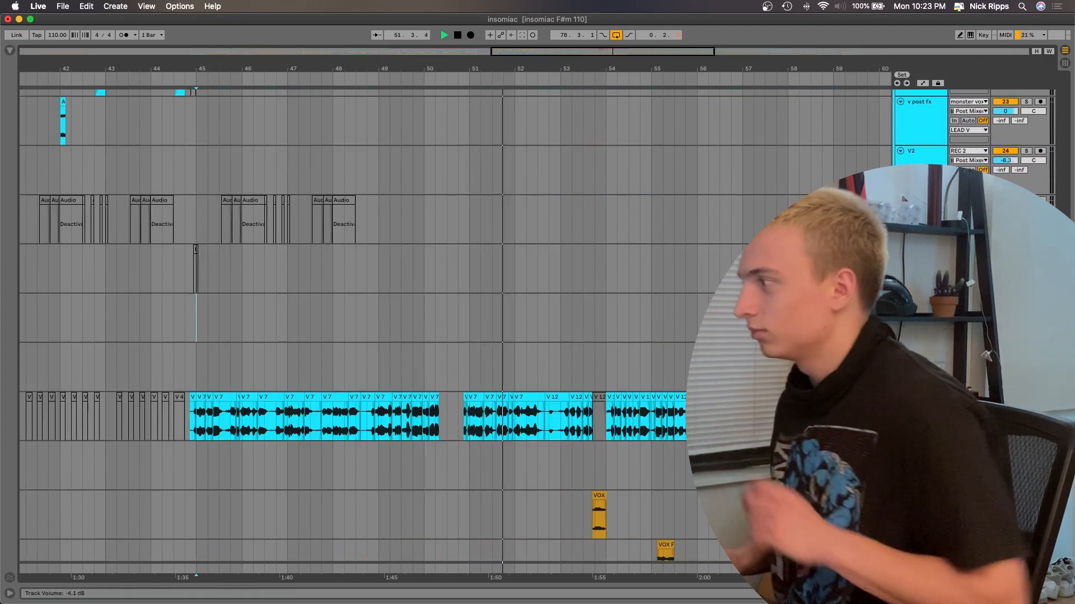
{"action": "left_click", "coordinate": [402, 373]}
{"action": "key", "text": "space"}
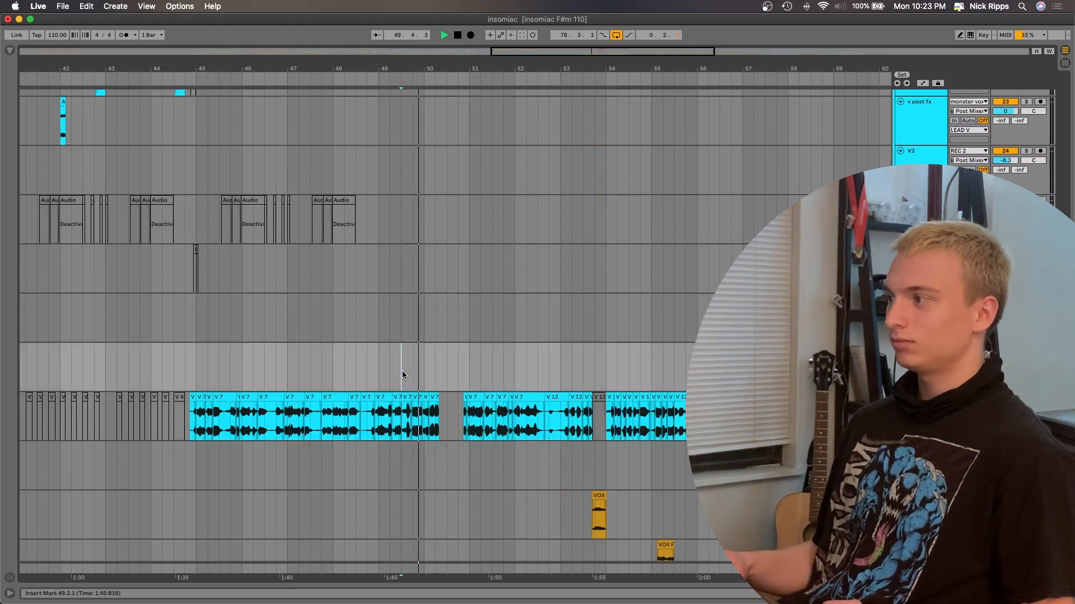
{"action": "scroll", "coordinate": [466, 365], "scroll_direction": "left", "scroll_amount": 5}
{"action": "scroll", "coordinate": [467, 369], "scroll_direction": "right", "scroll_amount": 2}
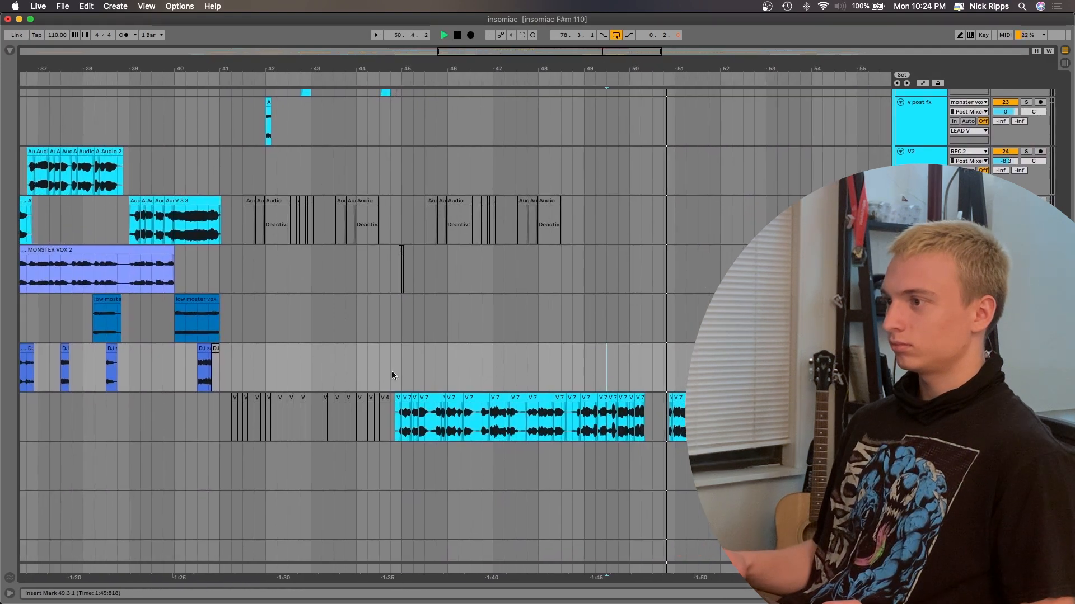
Step: Play the earlier vocal section from 29.2.1 and look over the arrangement up to the current section
{"action": "scroll", "coordinate": [469, 367], "scroll_direction": "left", "scroll_amount": 15}
{"action": "key", "text": "space"}
{"action": "left_click", "coordinate": [529, 361]}
{"action": "key", "text": "space"}
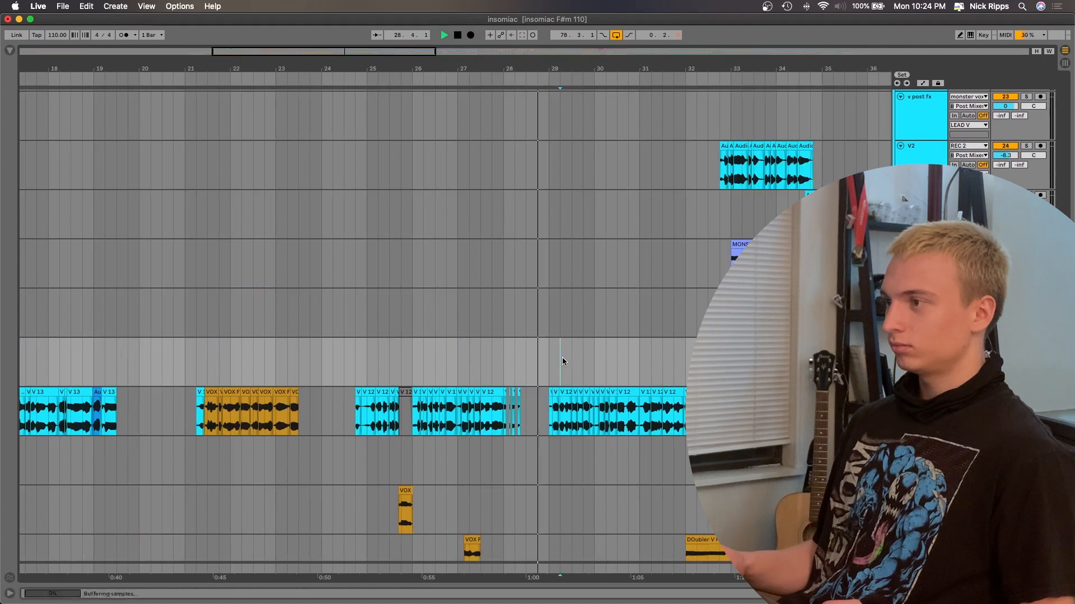
{"action": "left_click", "coordinate": [562, 361]}
{"action": "scroll", "coordinate": [562, 361], "scroll_direction": "right", "scroll_amount": 12}
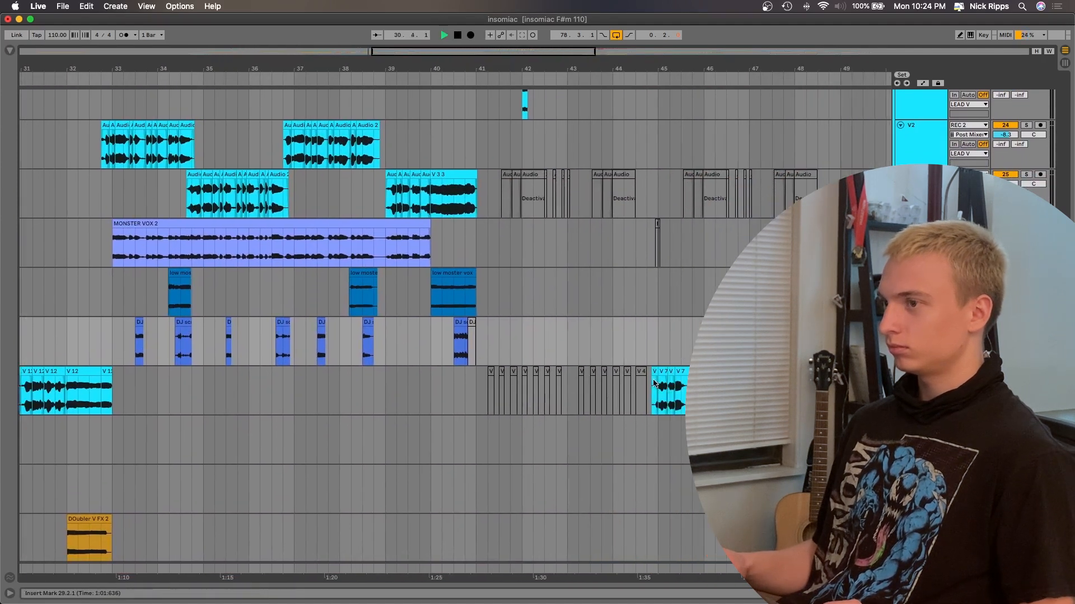
{"action": "scroll", "coordinate": [654, 383], "scroll_direction": "down", "scroll_amount": 3}
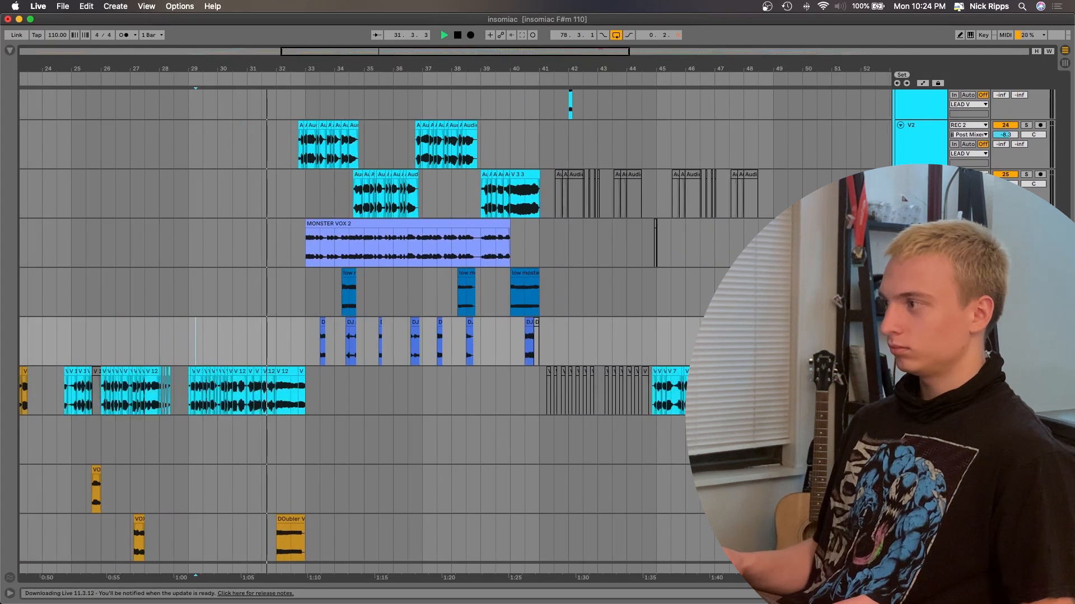
Step: Insert a new audio track after the V vocal track
{"action": "left_click", "coordinate": [921, 372]}
{"action": "key", "text": "super+t"}
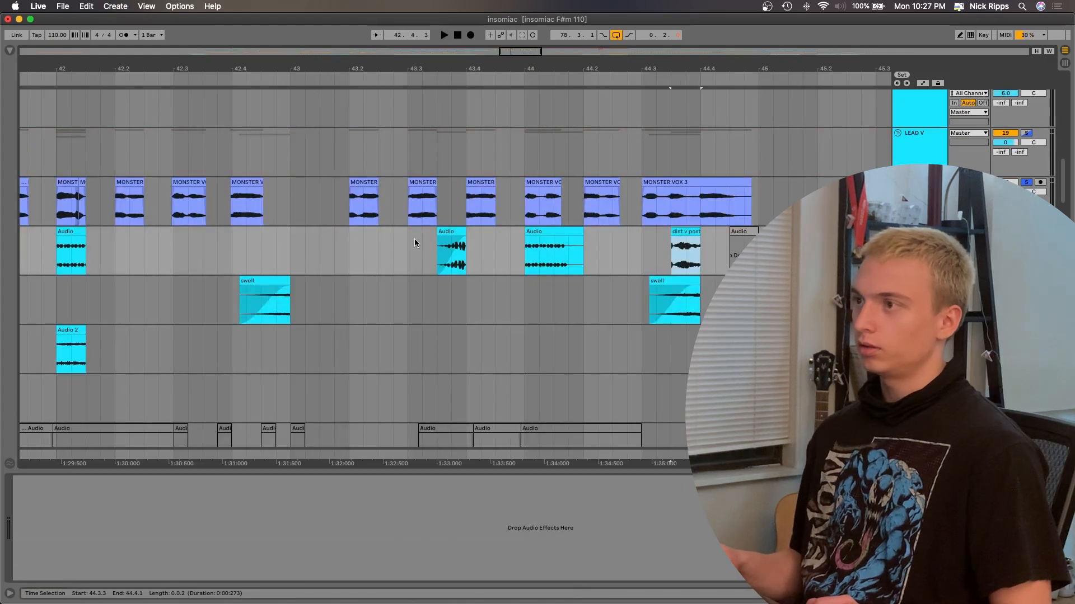
Step: Move the Audio clip at 43.3.3 on the dist v post track earlier to start at 42.4.3, ending at bar 43
{"action": "left_click_drag", "start_coordinate": [450, 246], "coordinate": [274, 247]}
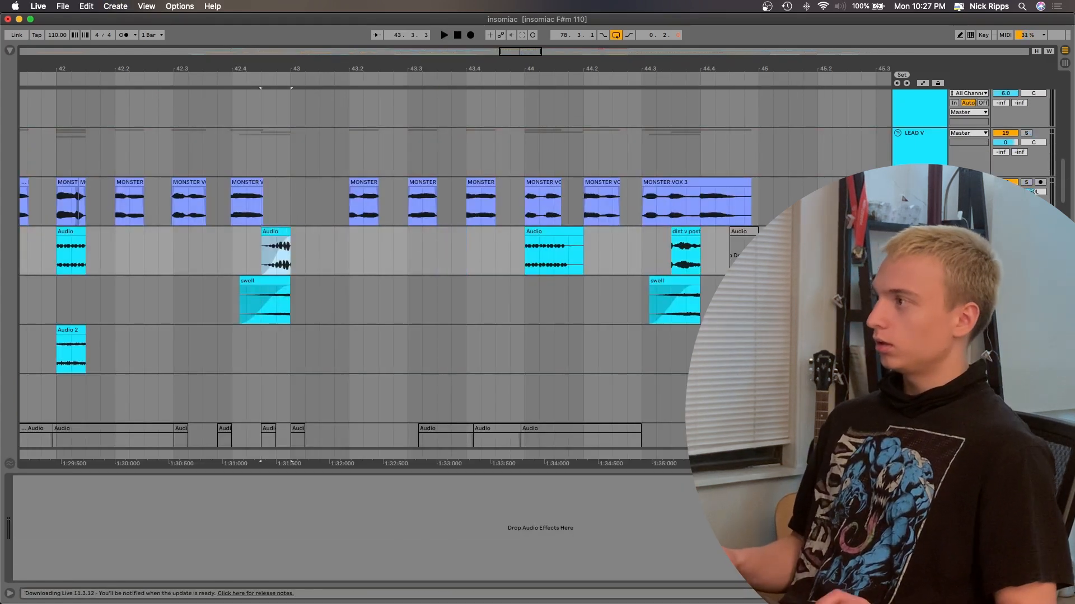
Step: Add a fade-in to the dist v post 2 clip at 44.3.3 and listen to it from 44.3.1
{"action": "left_click", "coordinate": [678, 254]}
{"action": "scroll", "coordinate": [679, 254], "scroll_direction": "up", "scroll_amount": 10}
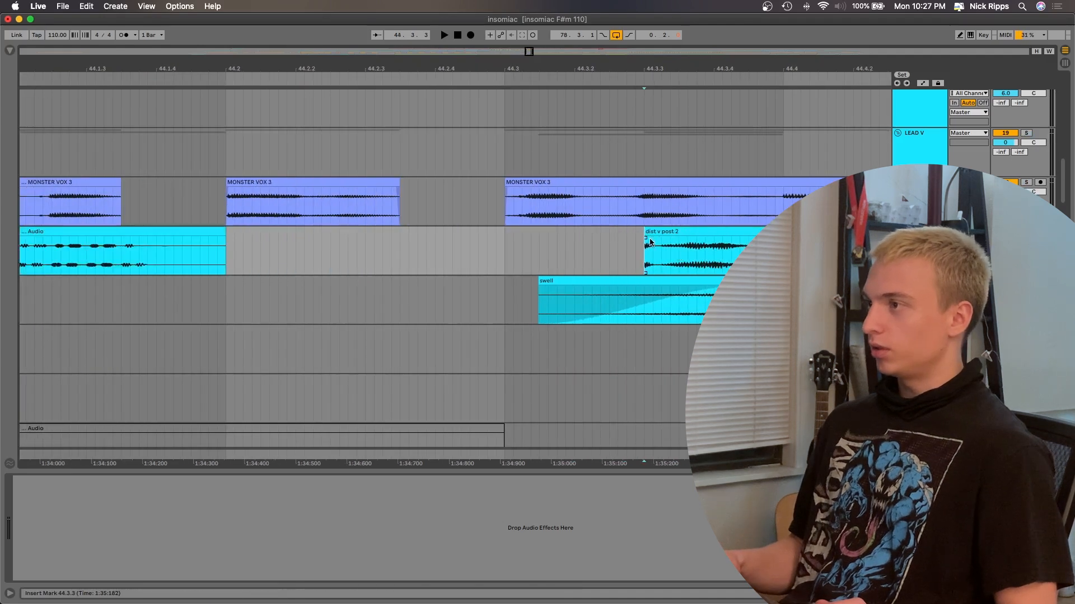
{"action": "left_click_drag", "start_coordinate": [646, 239], "coordinate": [734, 242]}
{"action": "left_click", "coordinate": [516, 263]}
{"action": "scroll", "coordinate": [516, 263], "scroll_direction": "down", "scroll_amount": 5}
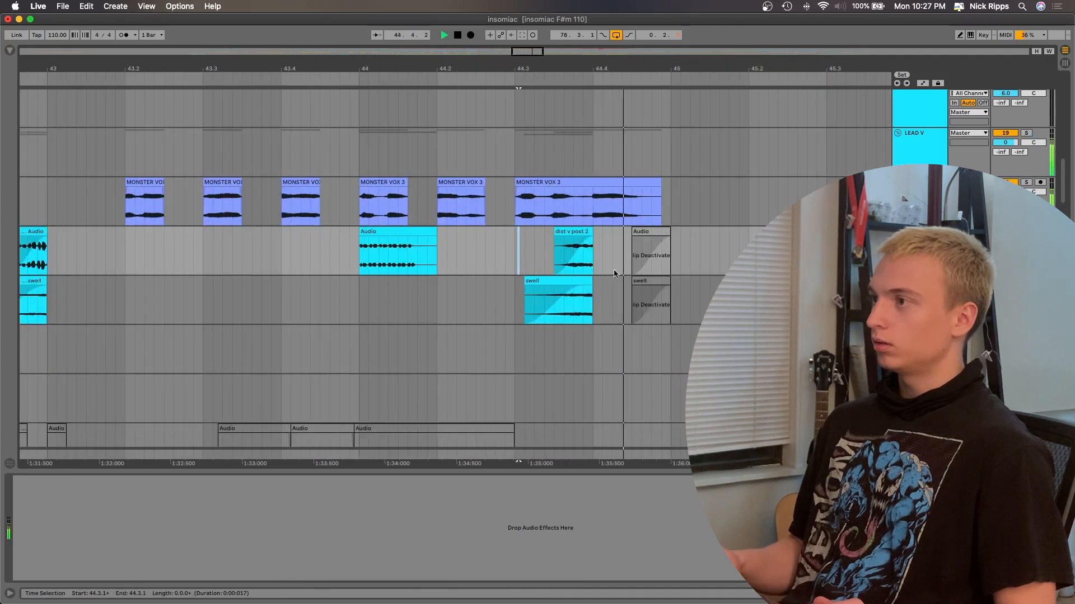
{"action": "key", "text": "space"}
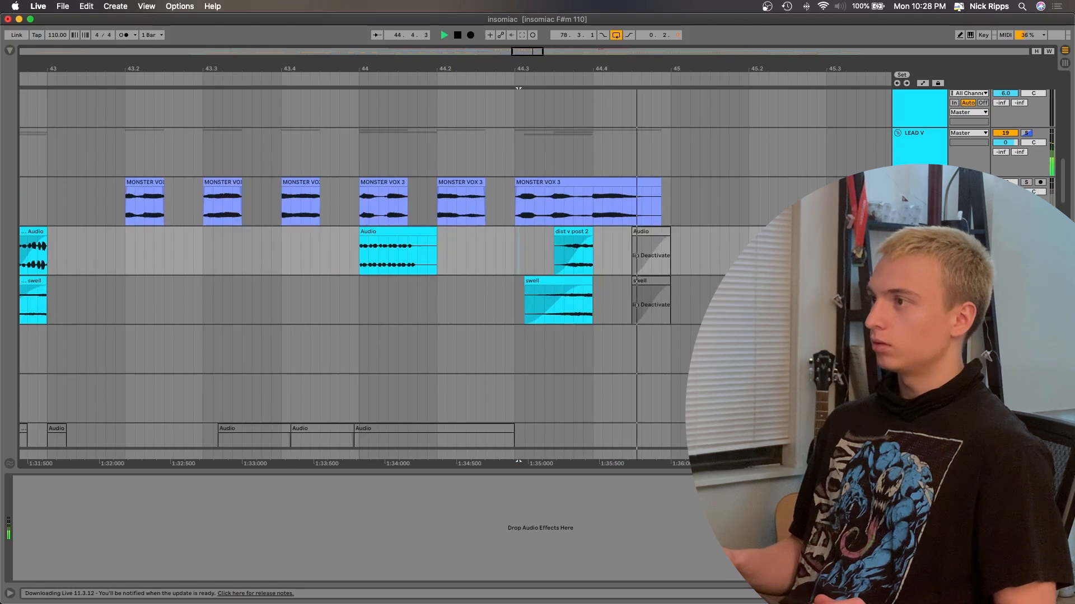
{"action": "key", "text": "space"}
Step: Try extending the dist v post 2 clip's start back to line up with the swell clip below it
{"action": "left_click", "coordinate": [558, 243]}
{"action": "left_click_drag", "start_coordinate": [558, 243], "coordinate": [525, 244]}
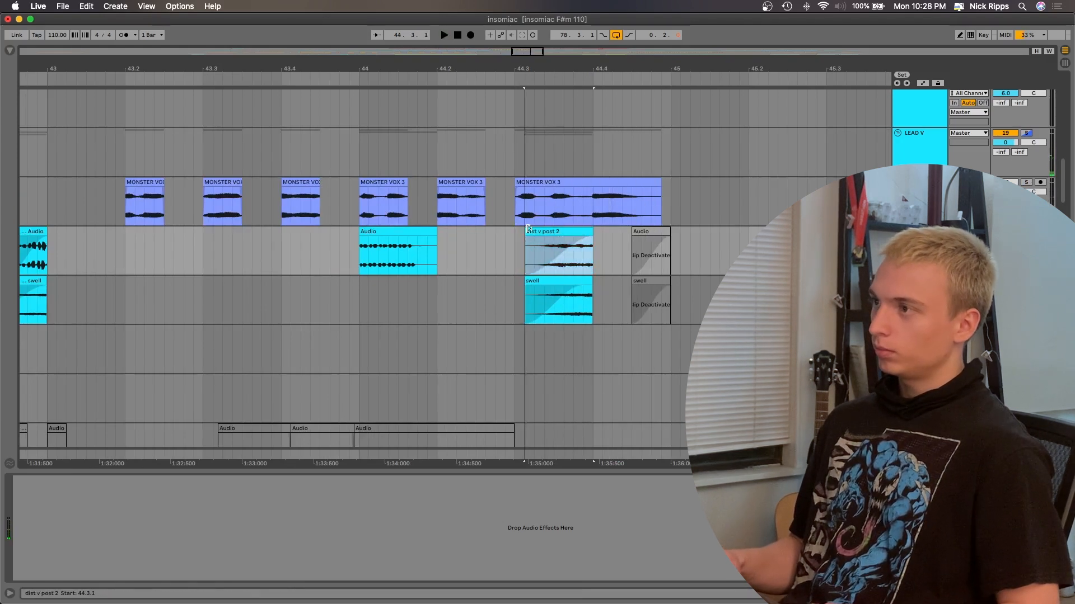
{"action": "key", "text": "space"}
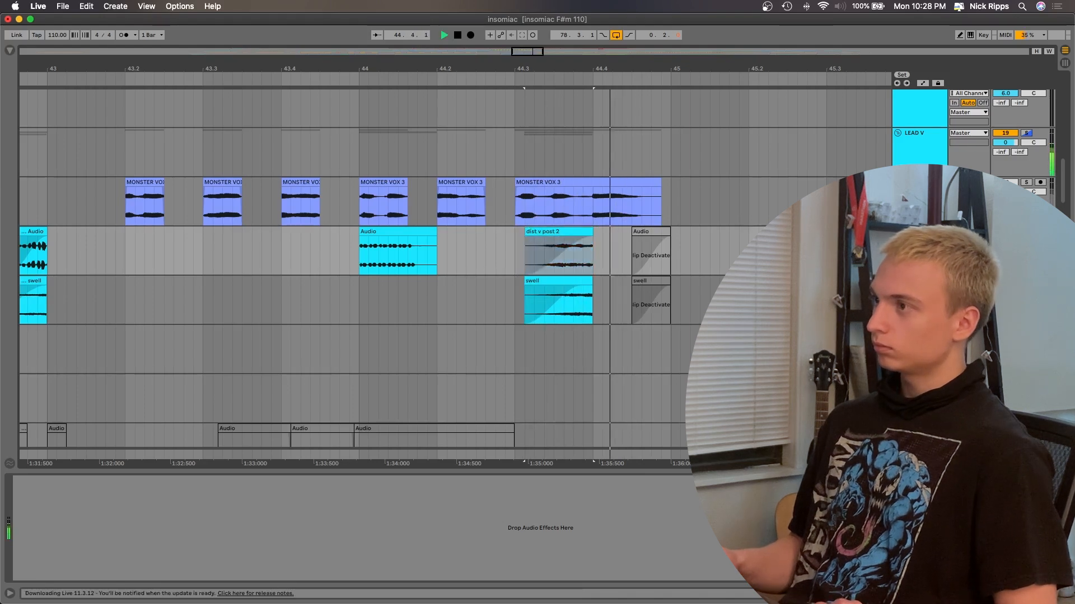
{"action": "key", "text": "space"}
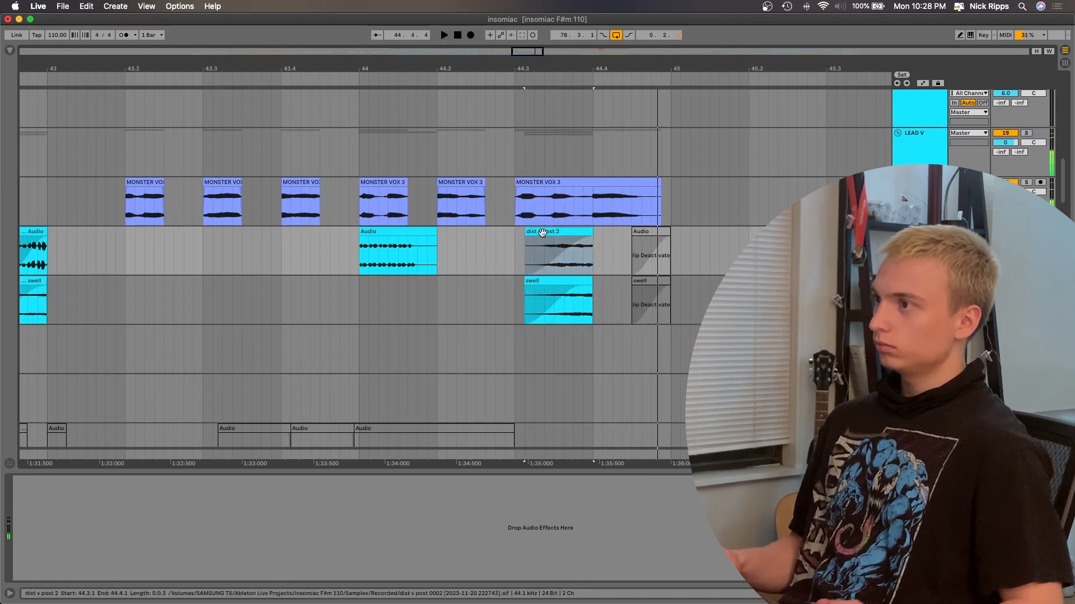
{"action": "key", "text": "super+z"}
Step: Listen to the section leading into the dist v post 2 clip, starting from 44.2.3 and from 43.4.3
{"action": "key", "text": "space"}
{"action": "left_click", "coordinate": [474, 240]}
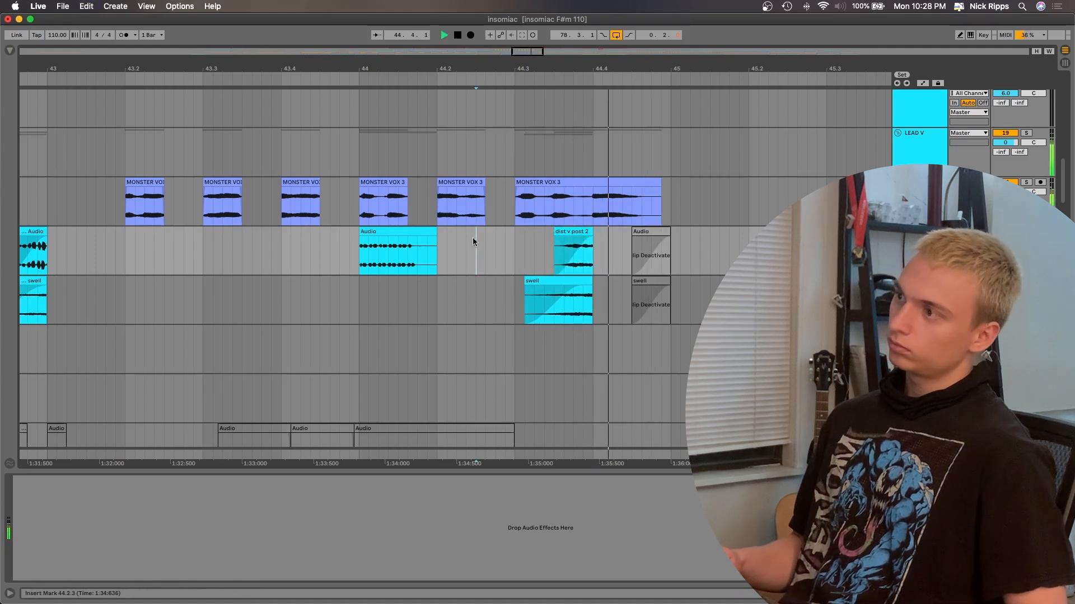
{"action": "left_click", "coordinate": [328, 252]}
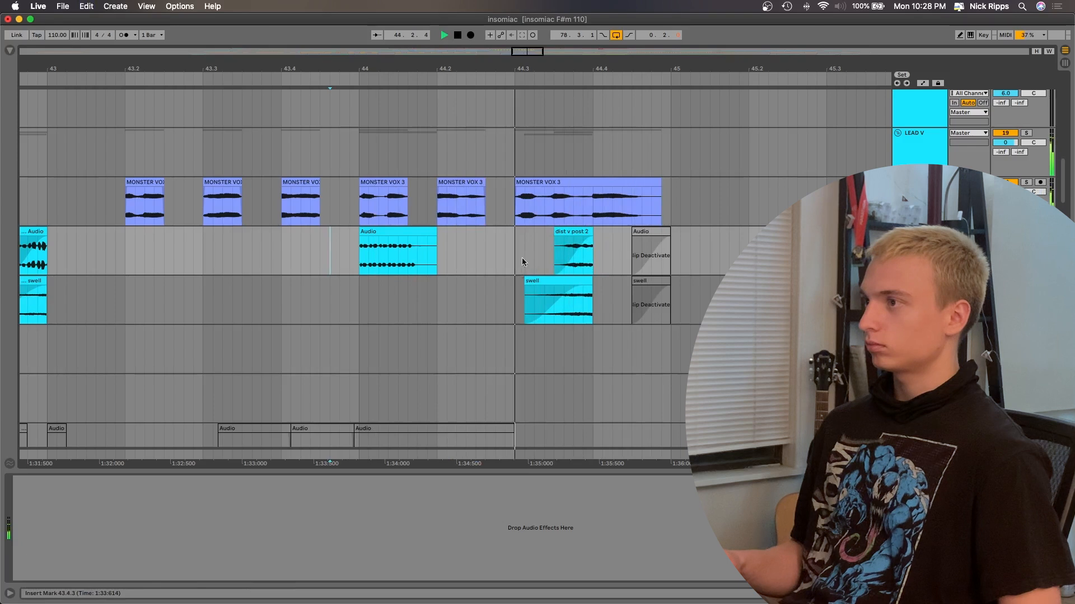
{"action": "key", "text": "space"}
Step: Deactivate the dist v post 2 clip to compare the section without it, and reactivate it
{"action": "left_click", "coordinate": [574, 231]}
{"action": "key", "text": "0"}
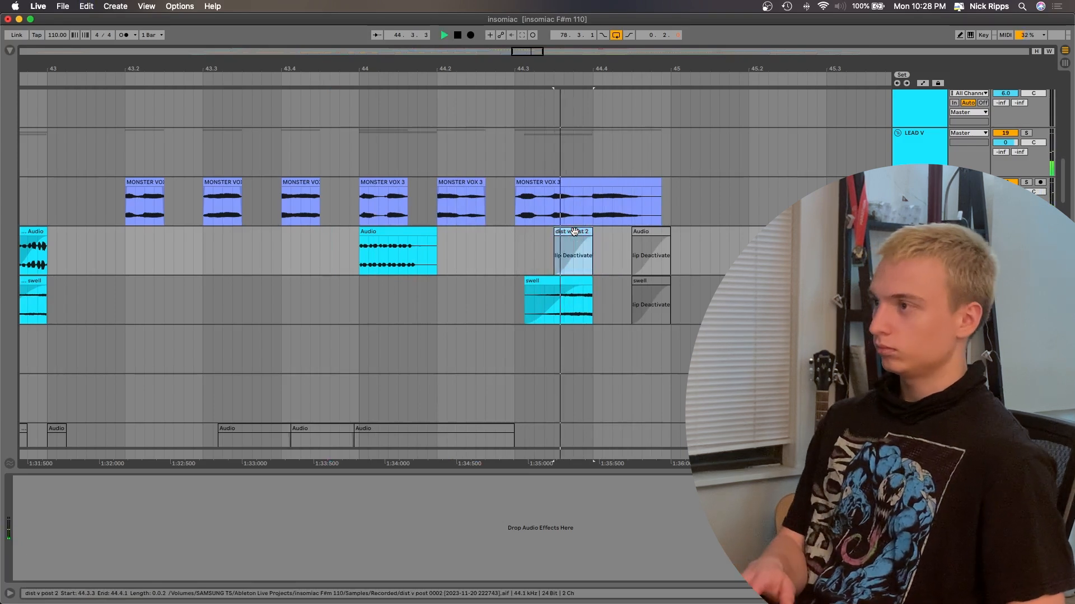
{"action": "left_click", "coordinate": [538, 237]}
{"action": "left_click", "coordinate": [580, 233]}
{"action": "key", "text": "0"}
{"action": "key", "text": "space"}
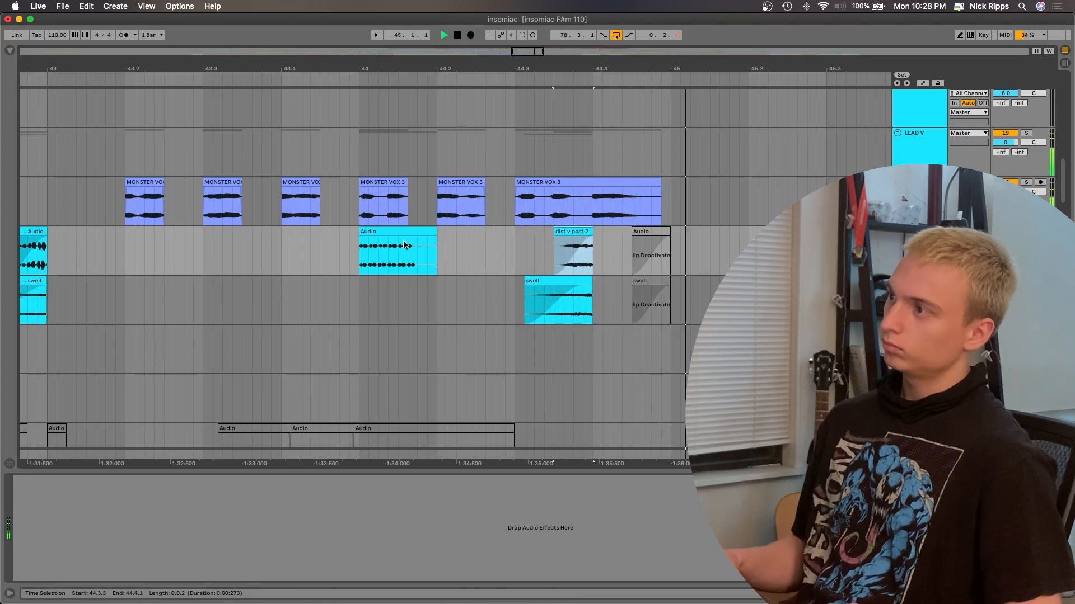
Step: Play the section from 43.4.1 and from 44.2.1 while looking over the vocal and effect tracks
{"action": "scroll", "coordinate": [403, 241], "scroll_direction": "down", "scroll_amount": 5}
{"action": "key", "text": "super+alt+l"}
{"action": "left_click", "coordinate": [357, 341]}
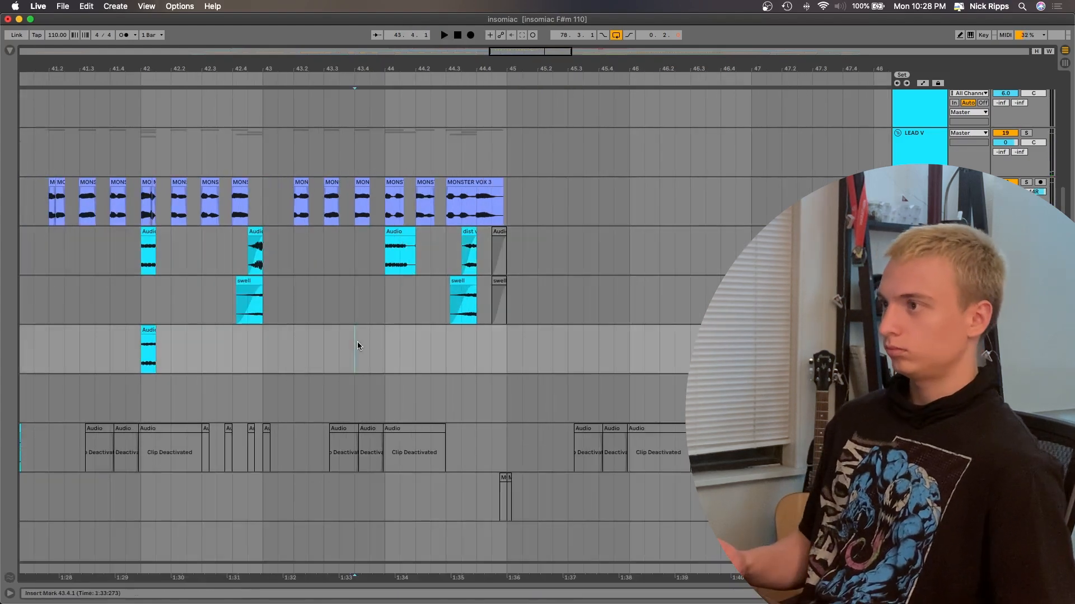
{"action": "scroll", "coordinate": [502, 341], "scroll_direction": "down", "scroll_amount": 8}
{"action": "scroll", "coordinate": [503, 341], "scroll_direction": "down", "scroll_amount": 2}
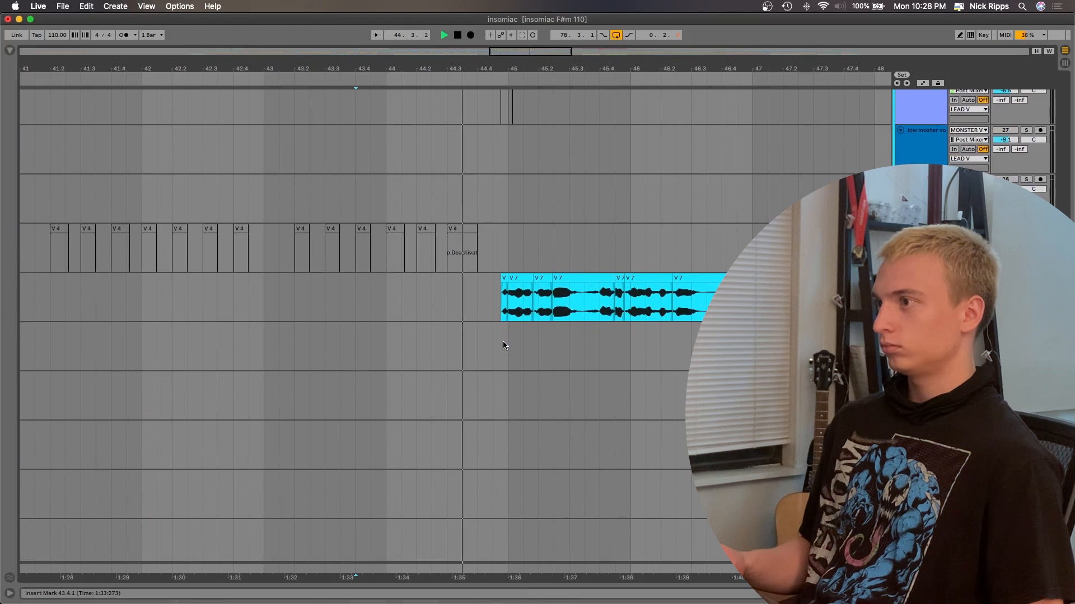
{"action": "scroll", "coordinate": [502, 341], "scroll_direction": "up", "scroll_amount": 6}
{"action": "key", "text": "space"}
{"action": "scroll", "coordinate": [495, 206], "scroll_direction": "up", "scroll_amount": 8}
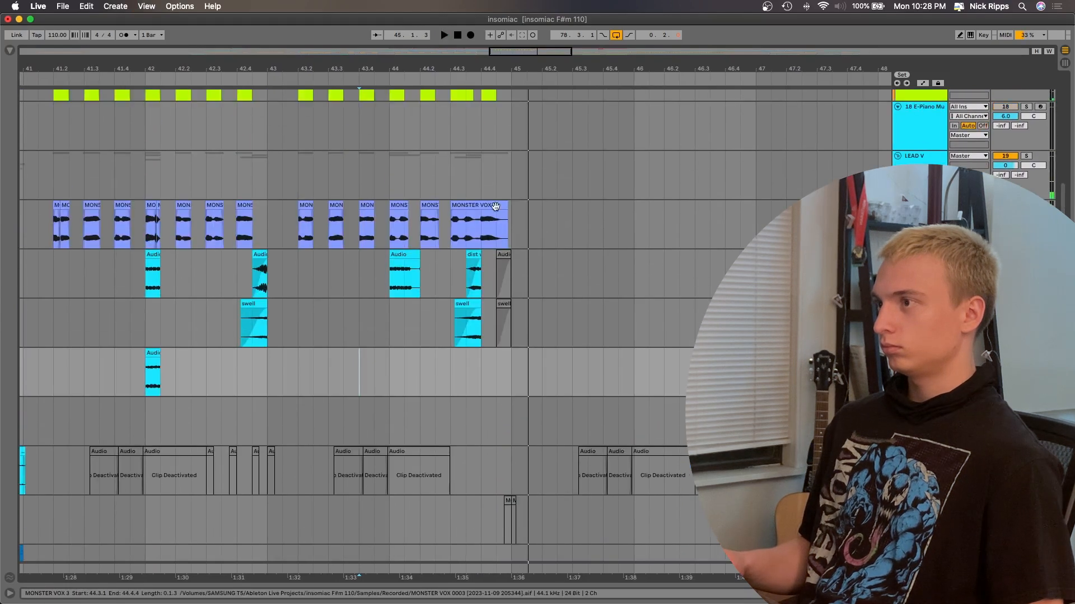
{"action": "key", "text": "space"}
{"action": "scroll", "coordinate": [495, 199], "scroll_direction": "up", "scroll_amount": 5}
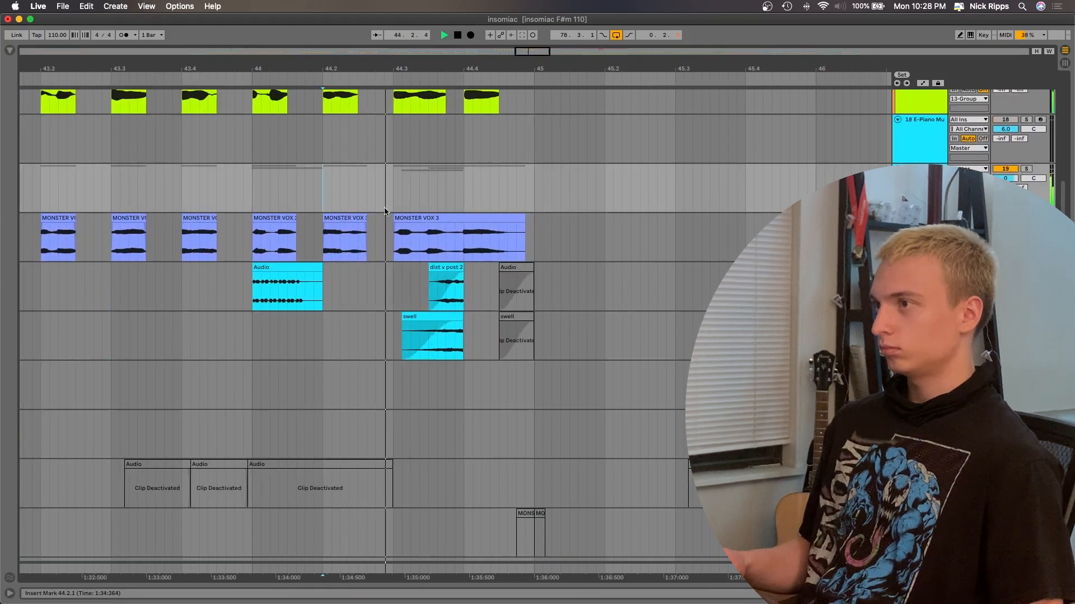
{"action": "scroll", "coordinate": [300, 210], "scroll_direction": "up", "scroll_amount": 7}
{"action": "key", "text": "space"}
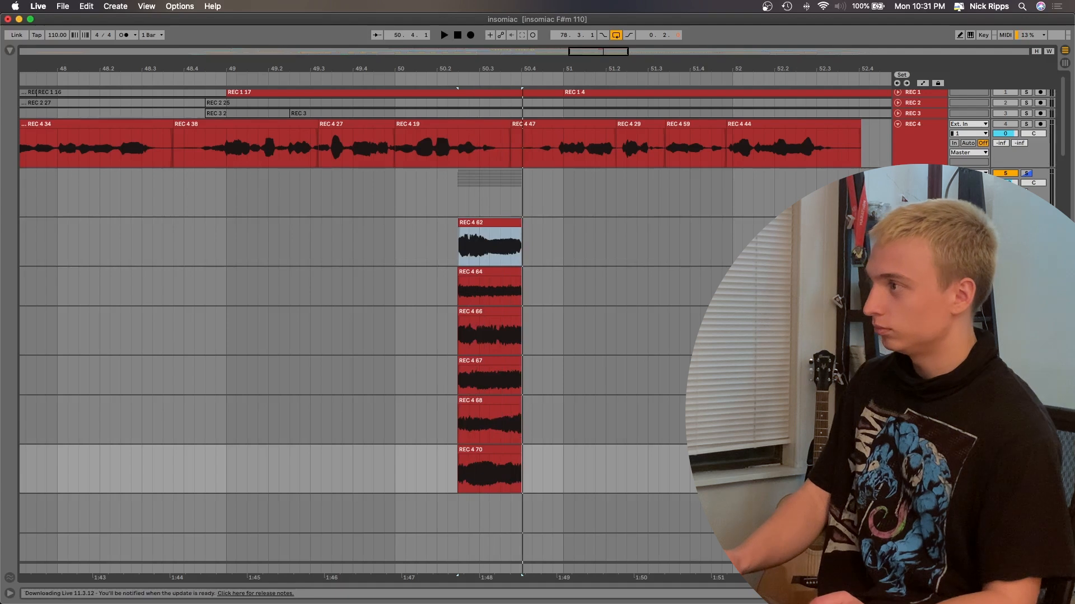
Step: Recolour the REC 4 62 to REC 4 70 clips orange to match the screams group
{"action": "left_click", "coordinate": [921, 176]}
{"action": "left_click_drag", "start_coordinate": [711, 252], "coordinate": [406, 465]}
{"action": "right_click", "coordinate": [520, 451]}
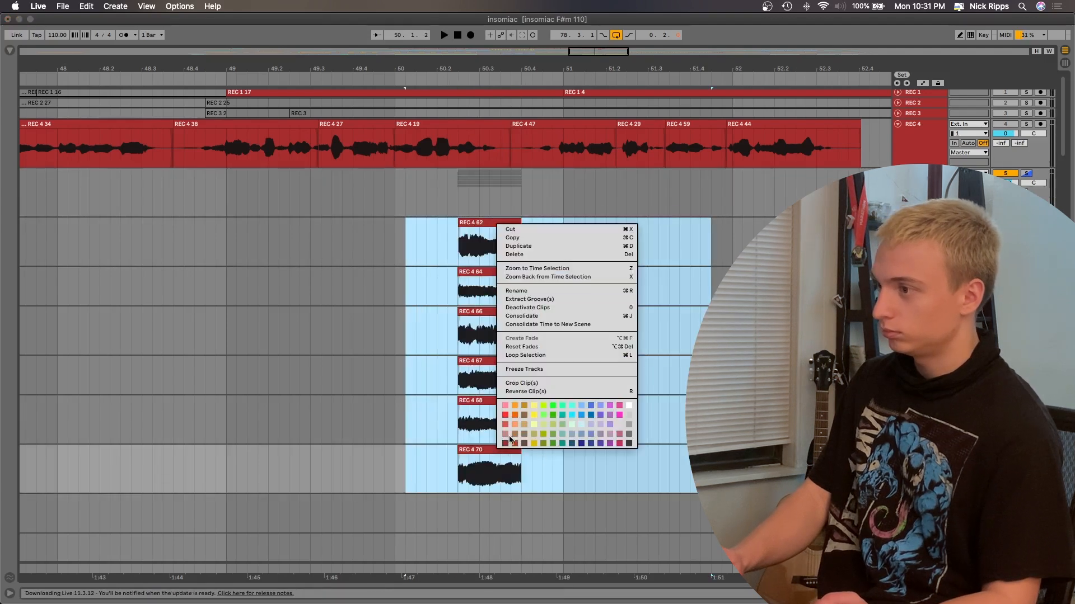
{"action": "left_click", "coordinate": [509, 438]}
{"action": "left_click", "coordinate": [555, 418]}
{"action": "scroll", "coordinate": [556, 418], "scroll_direction": "down", "scroll_amount": 1}
{"action": "scroll", "coordinate": [555, 417], "scroll_direction": "right", "scroll_amount": 1}
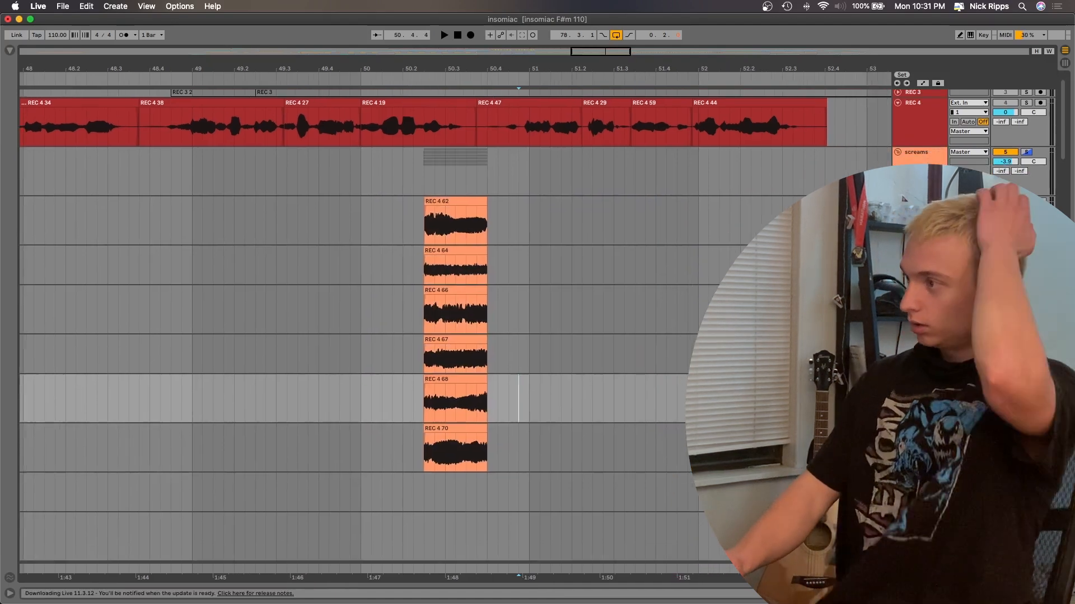
Step: Solo the screams group and play the layered scream clips from 50.2.3
{"action": "left_click", "coordinate": [888, 222]}
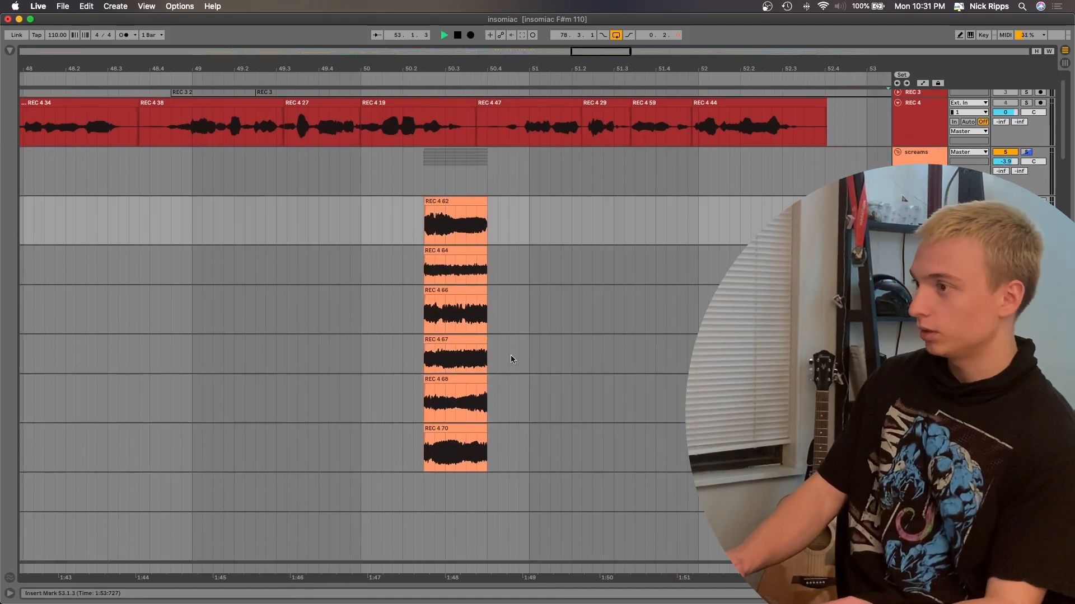
{"action": "left_click", "coordinate": [423, 355]}
{"action": "key", "text": "space"}
{"action": "key", "text": "space"}
{"action": "key", "text": "plus"}
{"action": "key", "text": "plus"}
{"action": "key", "text": "plus"}
{"action": "key", "text": "space"}
{"action": "left_click", "coordinate": [1026, 153]}
{"action": "key", "text": "space"}
Step: Open the screams group's device chain and listen to its clips again from 50.2.3 and from 50.2.2
{"action": "double_click", "coordinate": [918, 152]}
{"action": "key", "text": "space"}
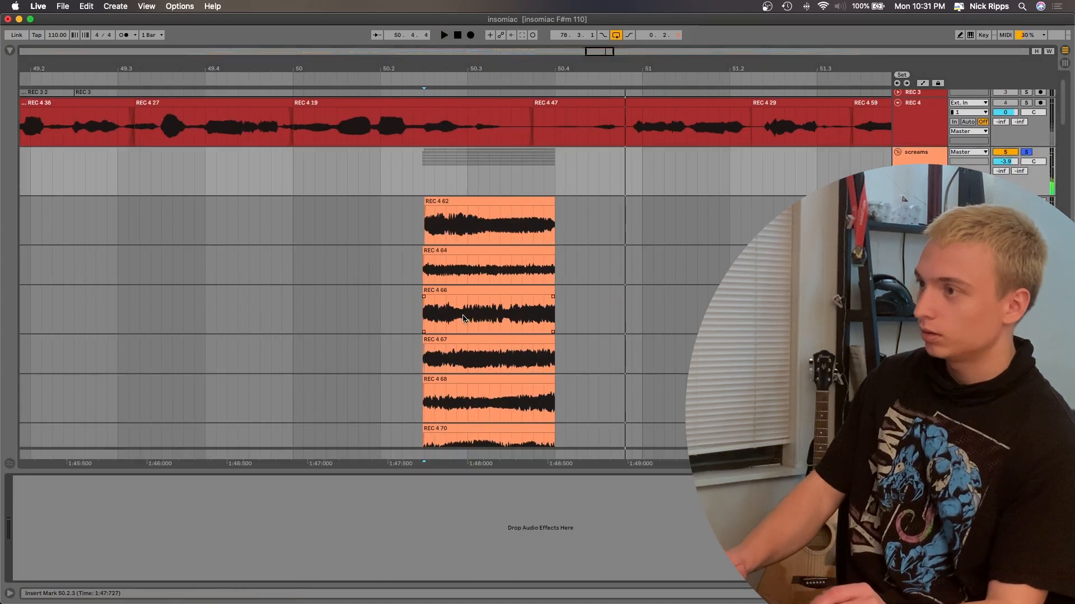
{"action": "scroll", "coordinate": [463, 315], "scroll_direction": "up", "scroll_amount": 5}
{"action": "scroll", "coordinate": [463, 316], "scroll_direction": "down", "scroll_amount": 4}
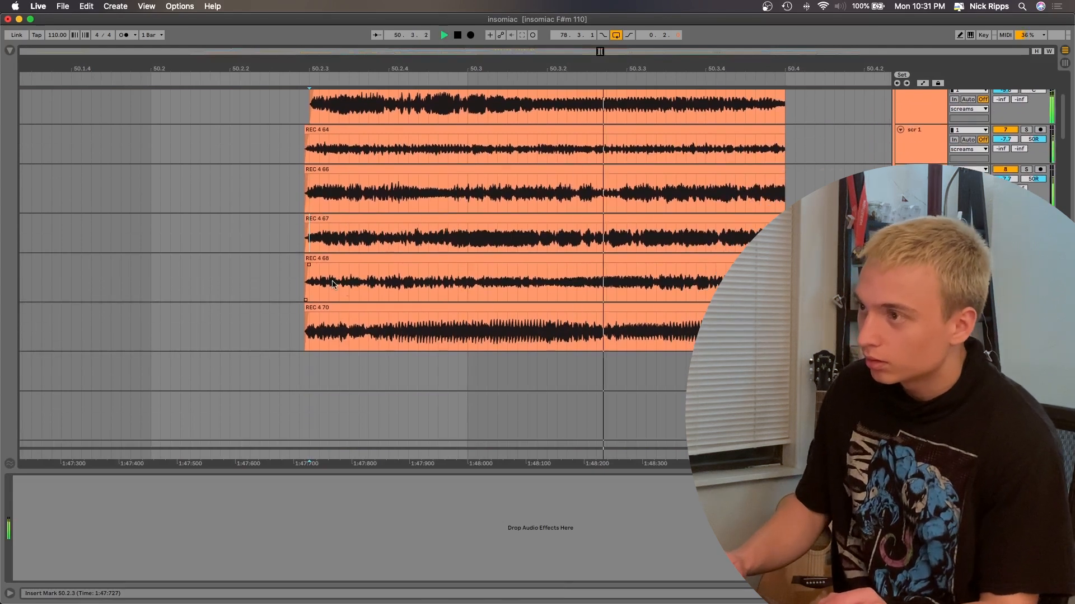
{"action": "key", "text": "space"}
{"action": "left_click", "coordinate": [248, 309]}
{"action": "key", "text": "space"}
{"action": "key", "text": "space"}
{"action": "scroll", "coordinate": [796, 145], "scroll_direction": "up", "scroll_amount": 3}
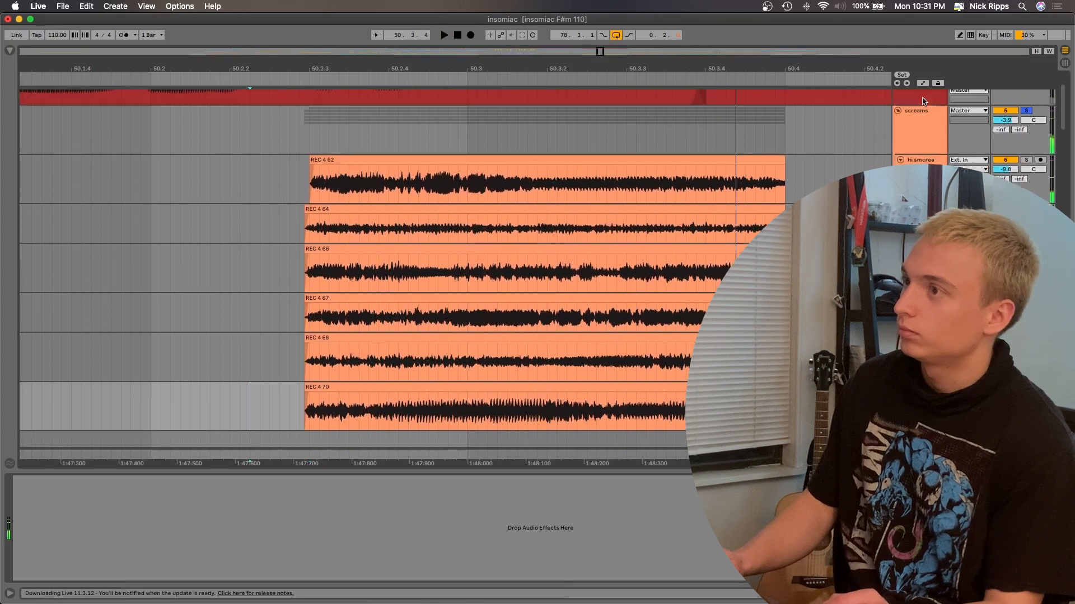
Step: Find Glue Compressor in the browser and add it to the screams group
{"action": "left_click", "coordinate": [476, 145]}
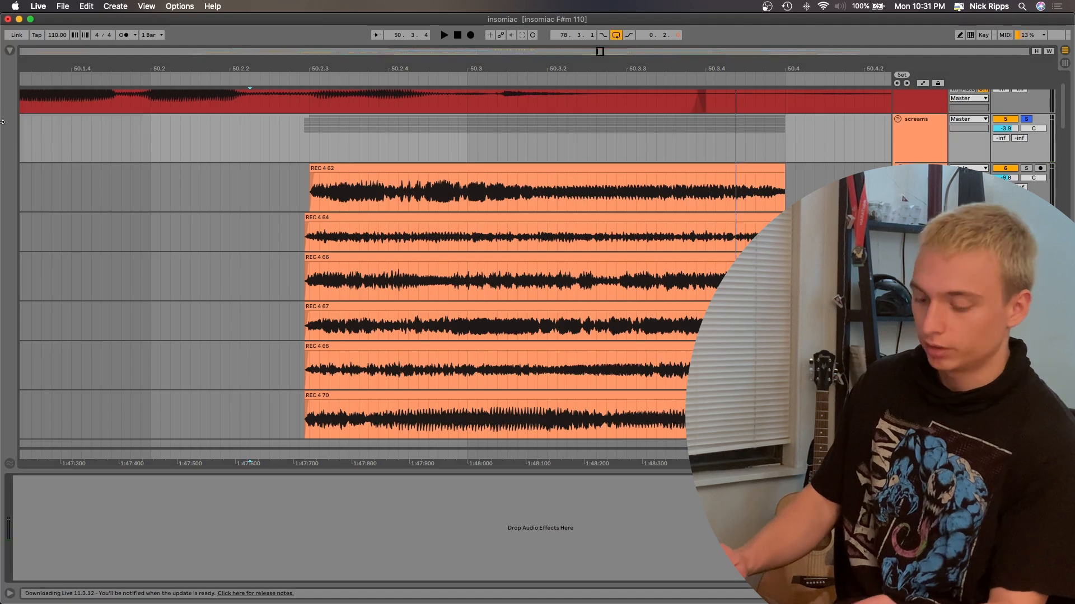
{"action": "key", "text": "super+f"}
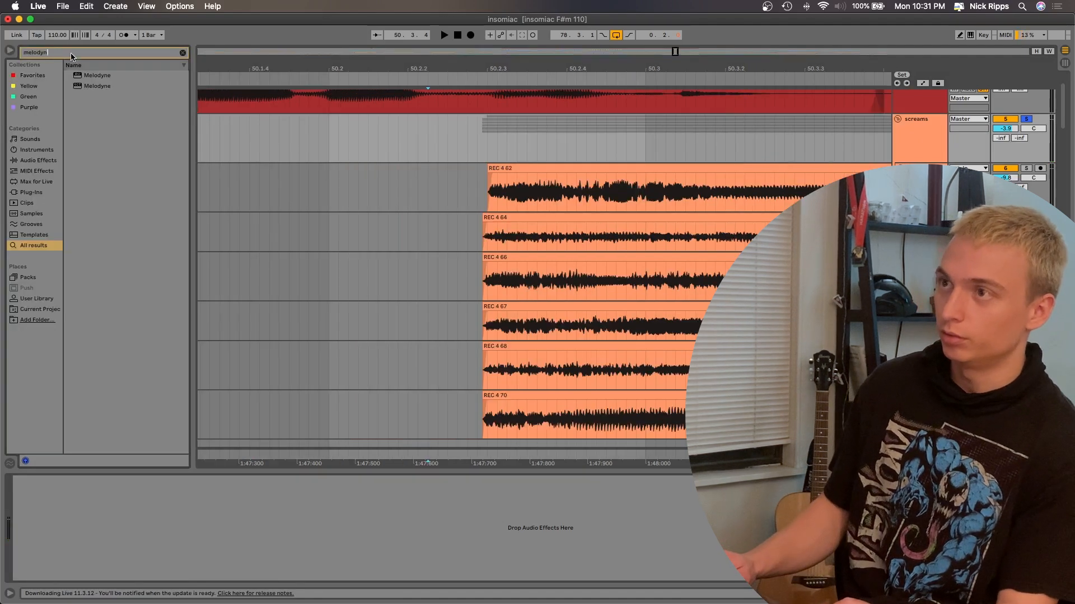
{"action": "type", "text": "gl"}
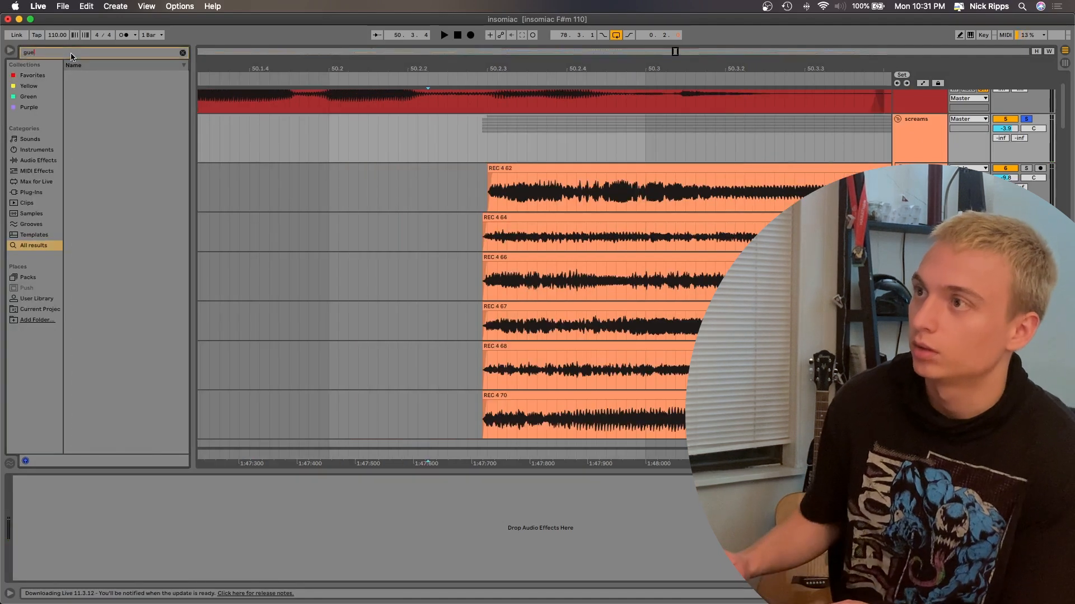
{"action": "type", "text": "ue"}
{"action": "left_click_drag", "start_coordinate": [96, 75], "coordinate": [168, 531]}
Step: Set the Glue Compressor's makeup gain to 2.06 dB and compare the screams with it bypassed
{"action": "key", "text": "space"}
{"action": "mouse_move", "coordinate": [110, 555]}
{"action": "left_mouse_down"}
{"action": "mouse_move", "coordinate": [110, 538]}
{"action": "mouse_move", "coordinate": [115, 557]}
{"action": "left_mouse_up"}
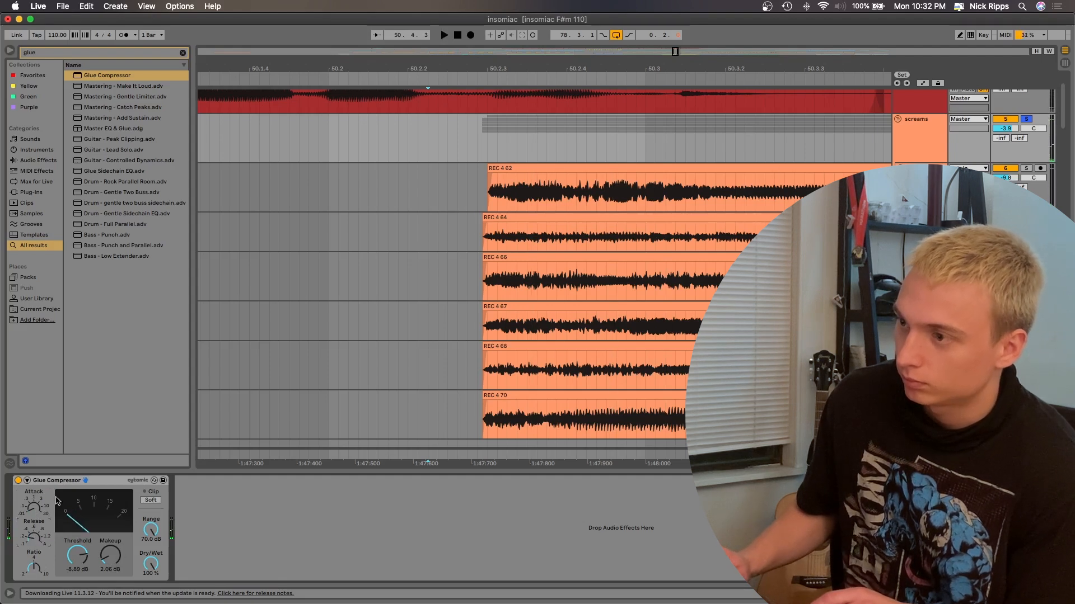
{"action": "key", "text": "space"}
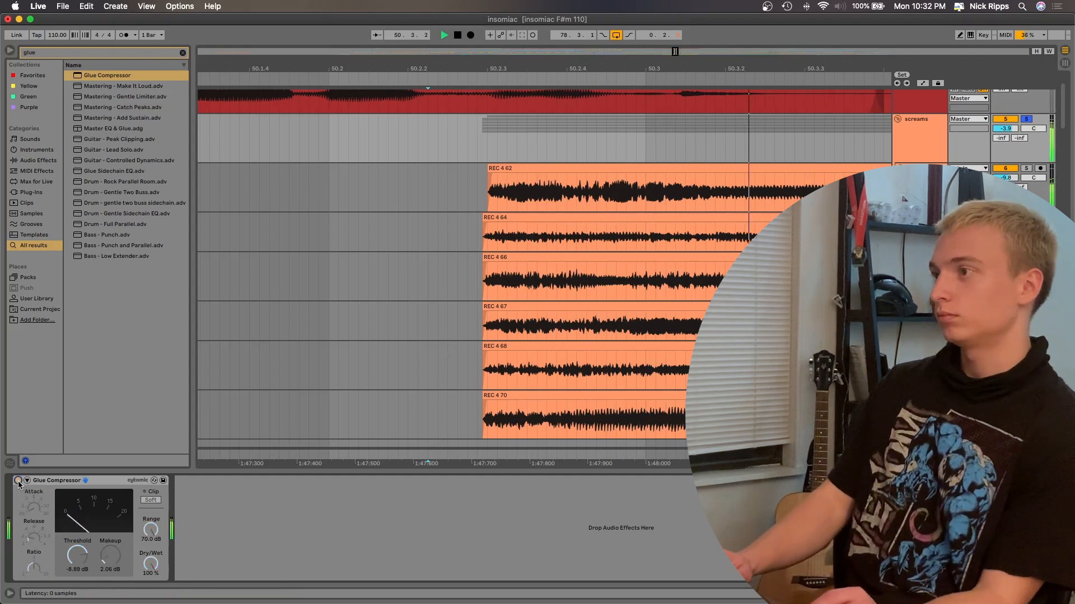
{"action": "key", "text": "space"}
Step: Search the browser for Valhalla and add ValhallaVintageVerb after the Glue Compressor on the screams group
{"action": "left_click", "coordinate": [183, 54]}
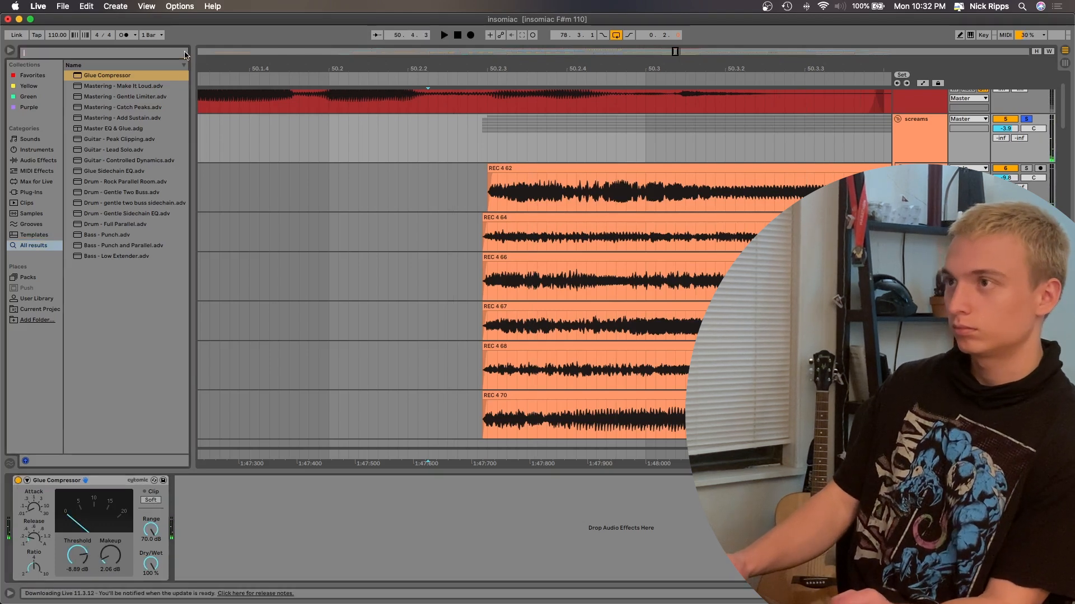
{"action": "type", "text": "valhall"}
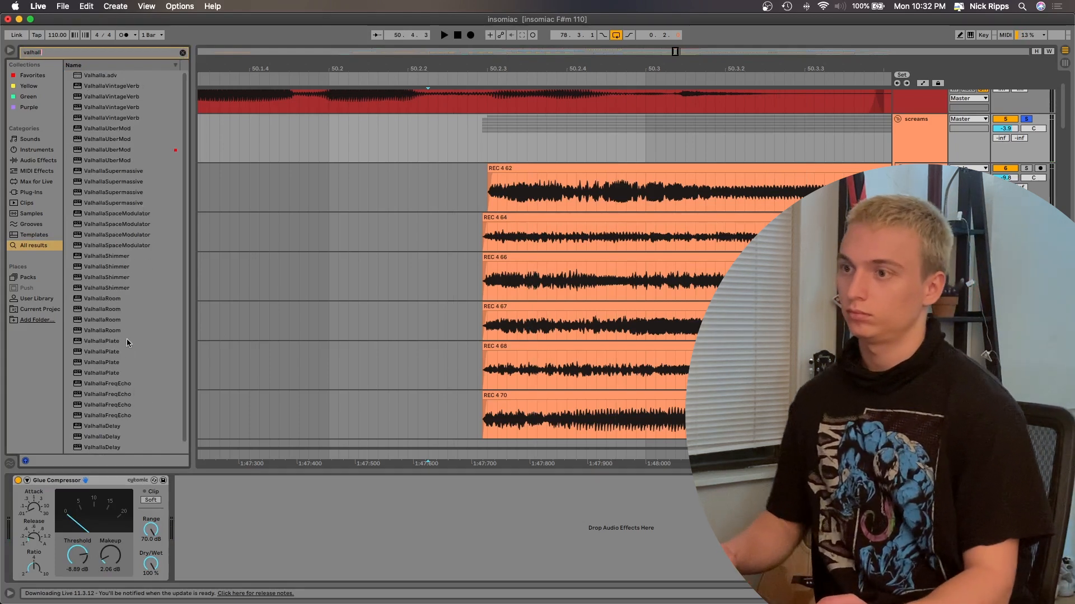
{"action": "double_click", "coordinate": [129, 109]}
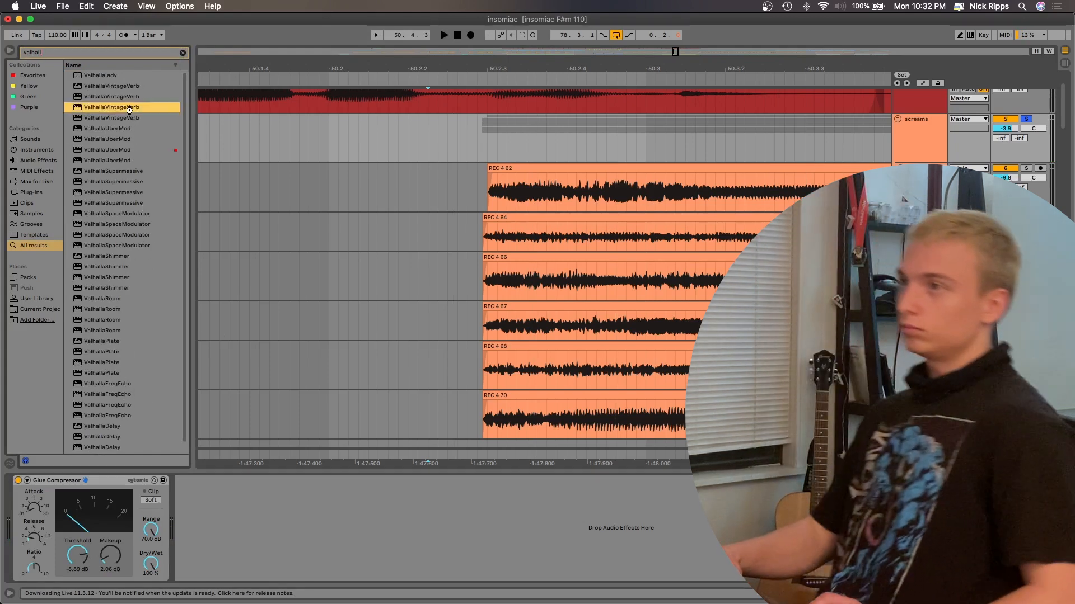
{"action": "key", "text": "space"}
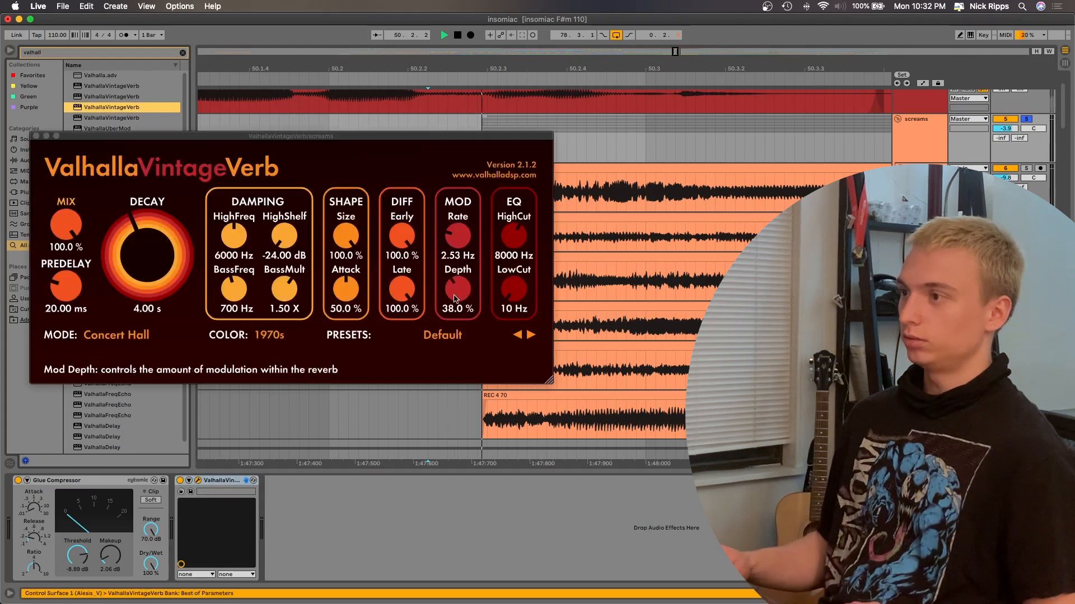
Step: Load the Med Ambience preset in ValhallaVintageVerb and audition it on the screams
{"action": "left_click", "coordinate": [454, 339]}
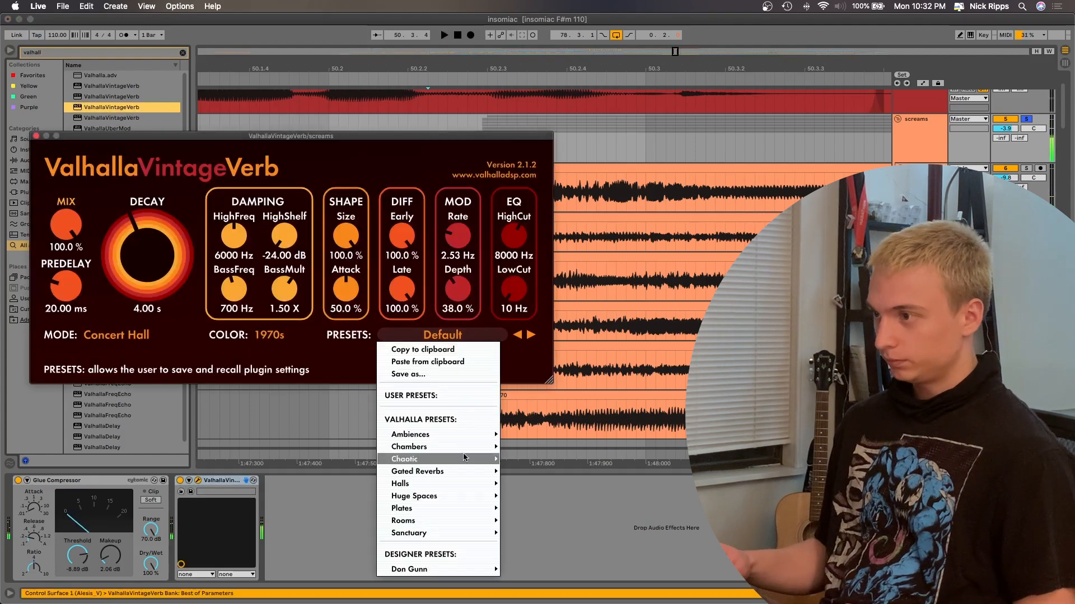
{"action": "mouse_move", "coordinate": [457, 481]}
{"action": "mouse_move", "coordinate": [448, 435]}
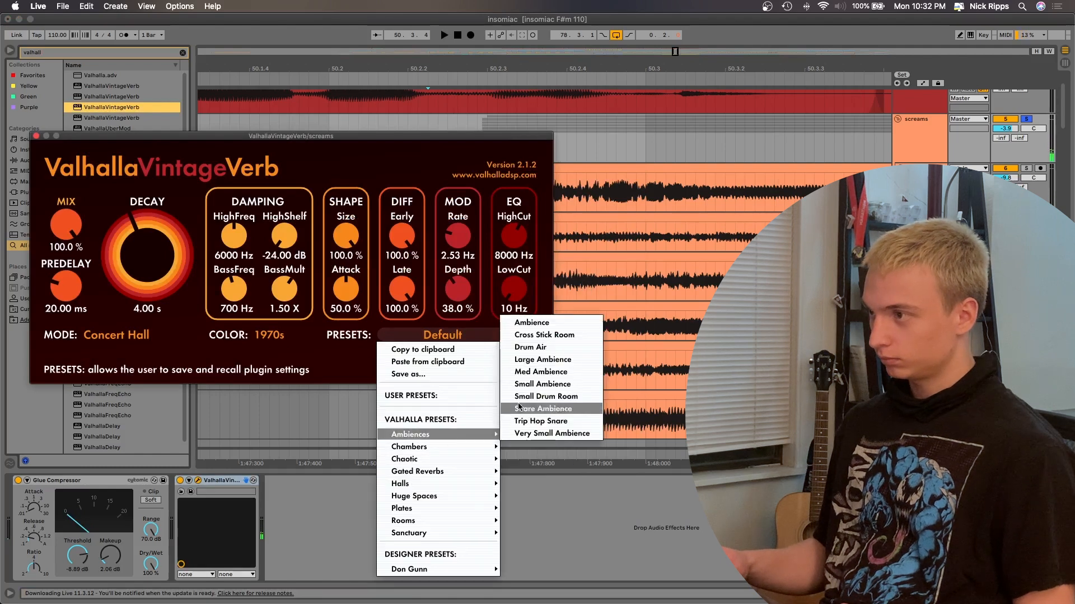
{"action": "left_click", "coordinate": [541, 372]}
{"action": "key", "text": "space"}
{"action": "key", "text": "space"}
{"action": "key", "text": "space"}
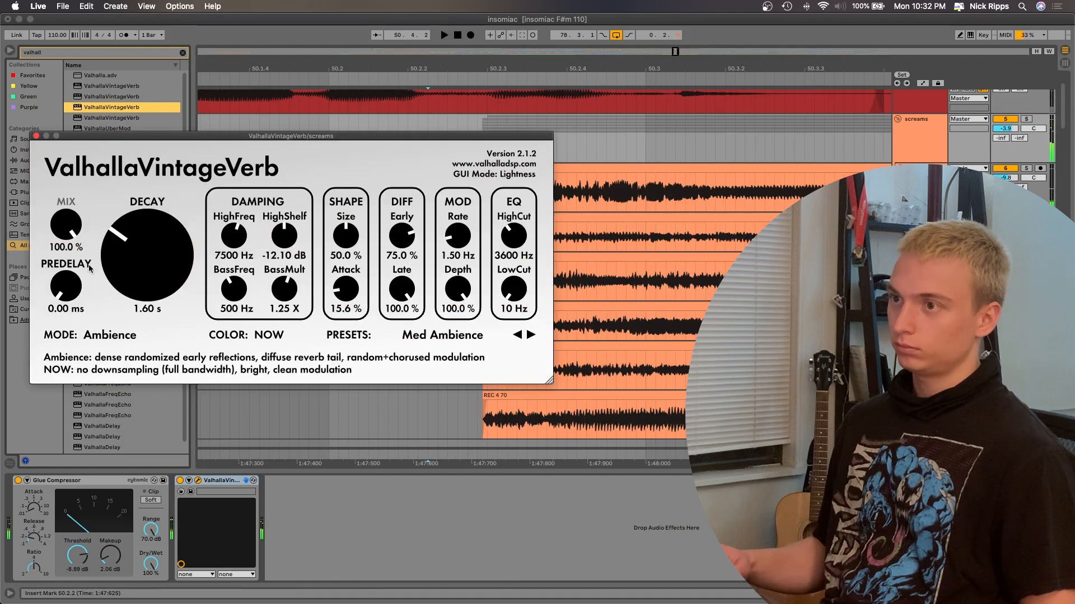
Step: Audition the Large Ambience reverb preset, and switch the reverb to Small Ambience
{"action": "left_click", "coordinate": [518, 335]}
{"action": "key", "text": "space"}
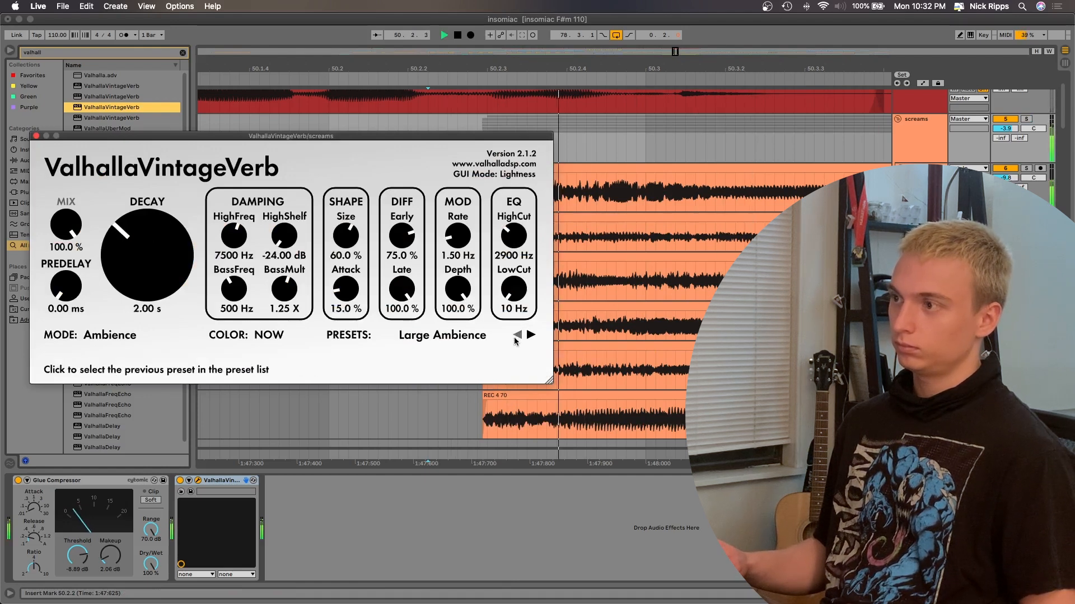
{"action": "key", "text": "space"}
{"action": "left_click", "coordinate": [529, 335]}
{"action": "left_click", "coordinate": [531, 334]}
{"action": "key", "text": "space"}
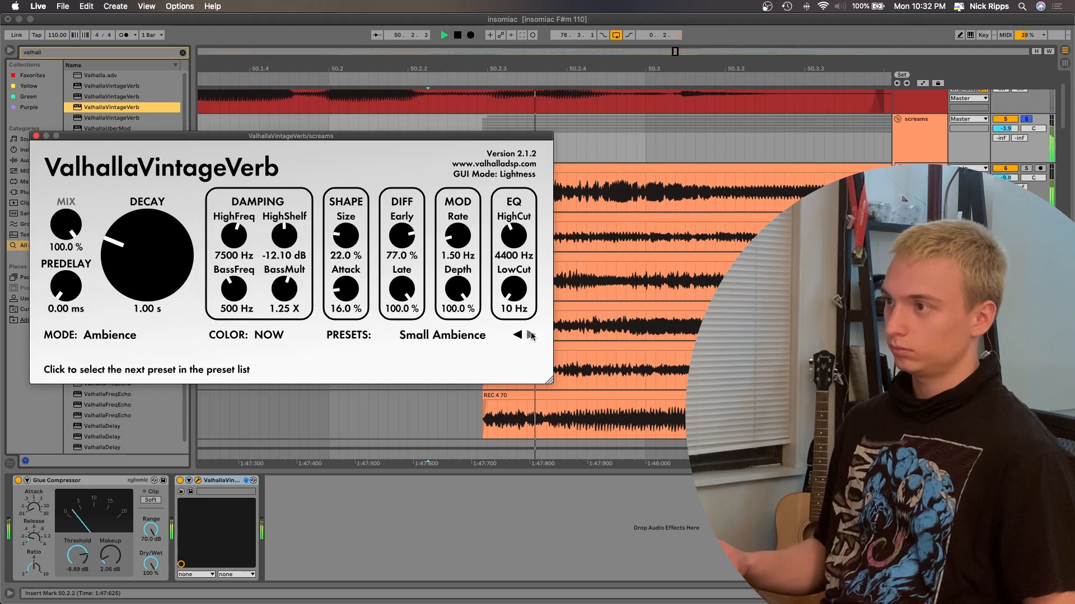
Step: Automate the screams group's volume down to -inf dB from 50.4 to 51.1 and play the cutoff
{"action": "left_click", "coordinate": [36, 136]}
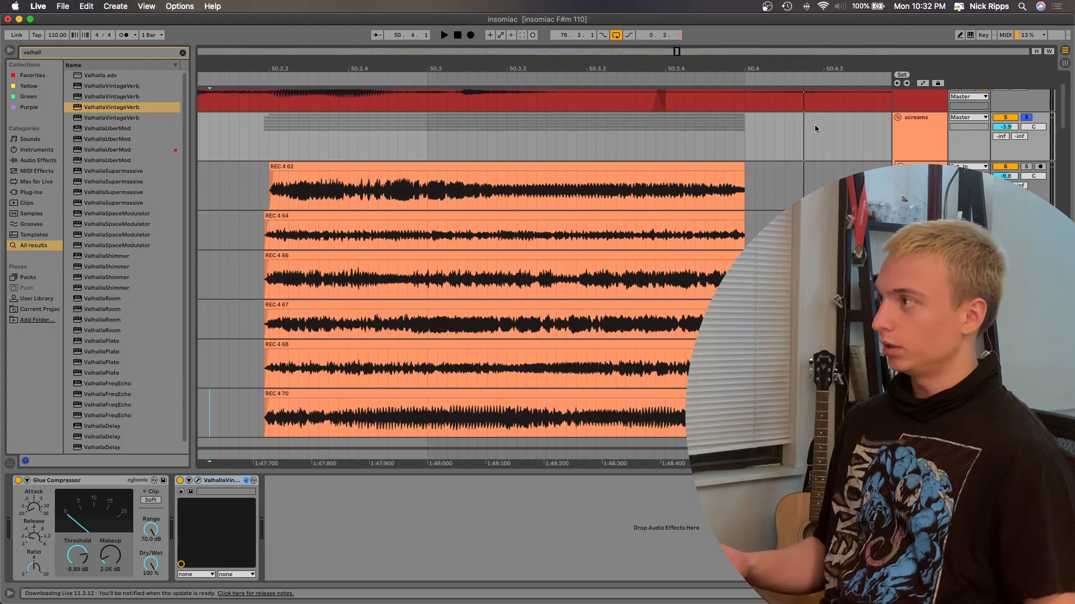
{"action": "scroll", "coordinate": [784, 147], "scroll_direction": "down", "scroll_amount": 2}
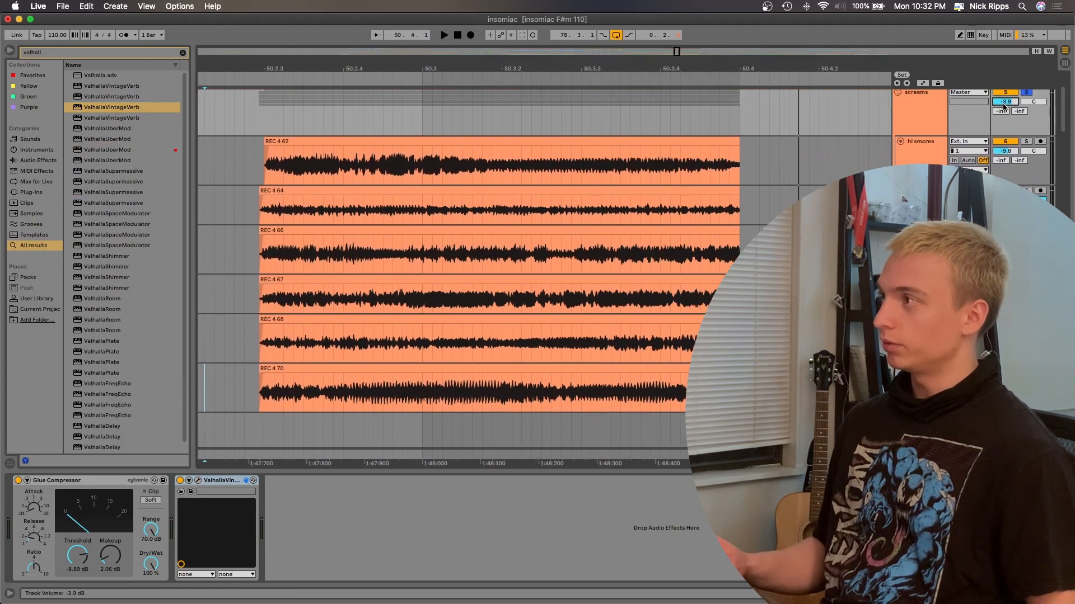
{"action": "key", "text": "a"}
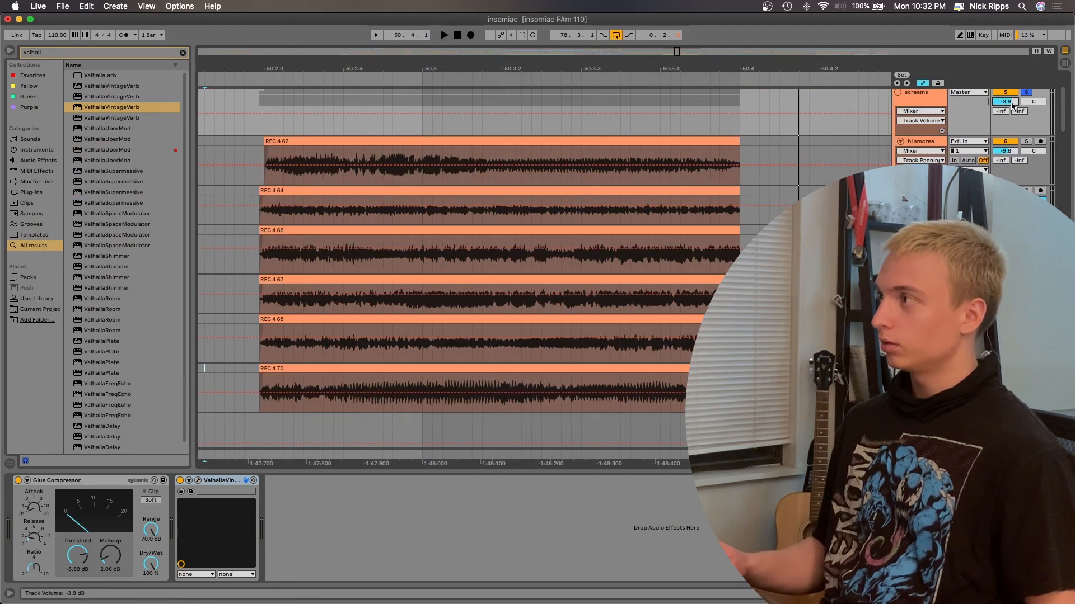
{"action": "scroll", "coordinate": [729, 147], "scroll_direction": "down", "scroll_amount": 2}
{"action": "scroll", "coordinate": [717, 140], "scroll_direction": "right", "scroll_amount": 1}
{"action": "left_click_drag", "start_coordinate": [703, 132], "coordinate": [843, 141]}
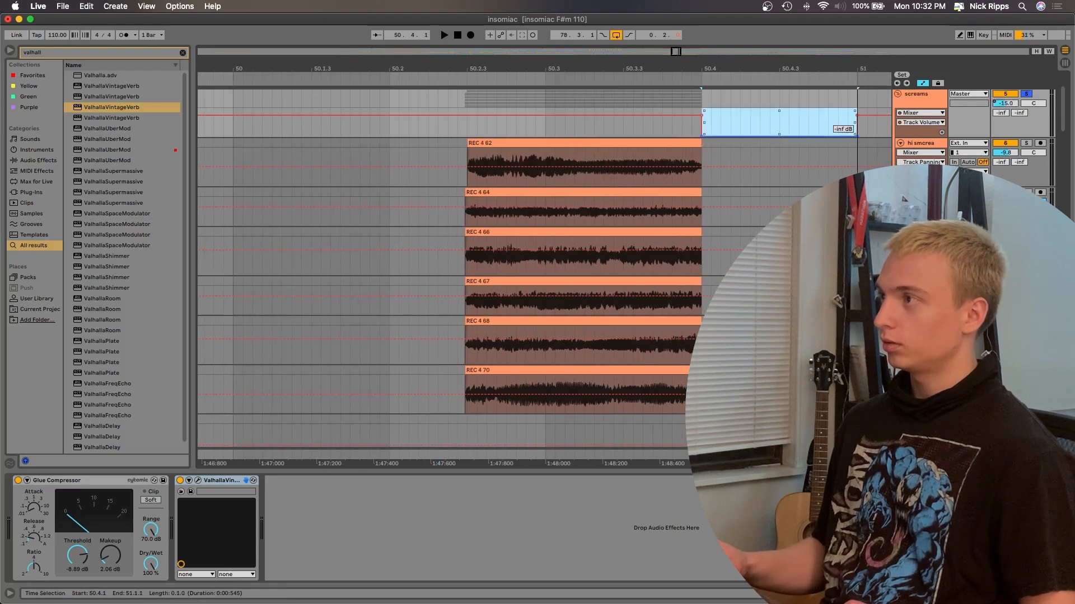
{"action": "left_click", "coordinate": [450, 129]}
{"action": "key", "text": "space"}
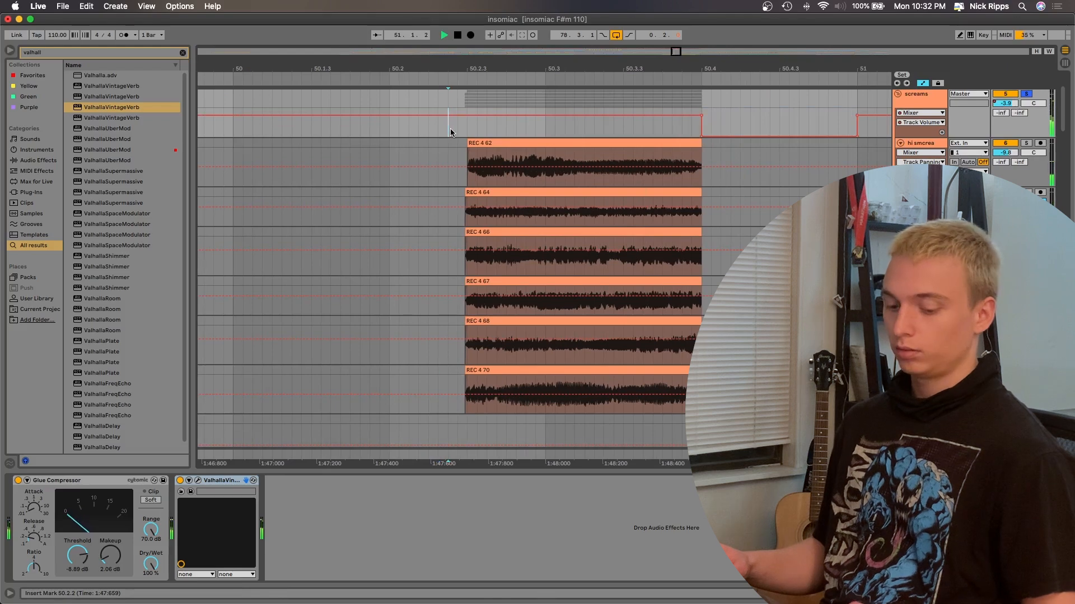
{"action": "key", "text": "a"}
{"action": "left_click", "coordinate": [418, 130]}
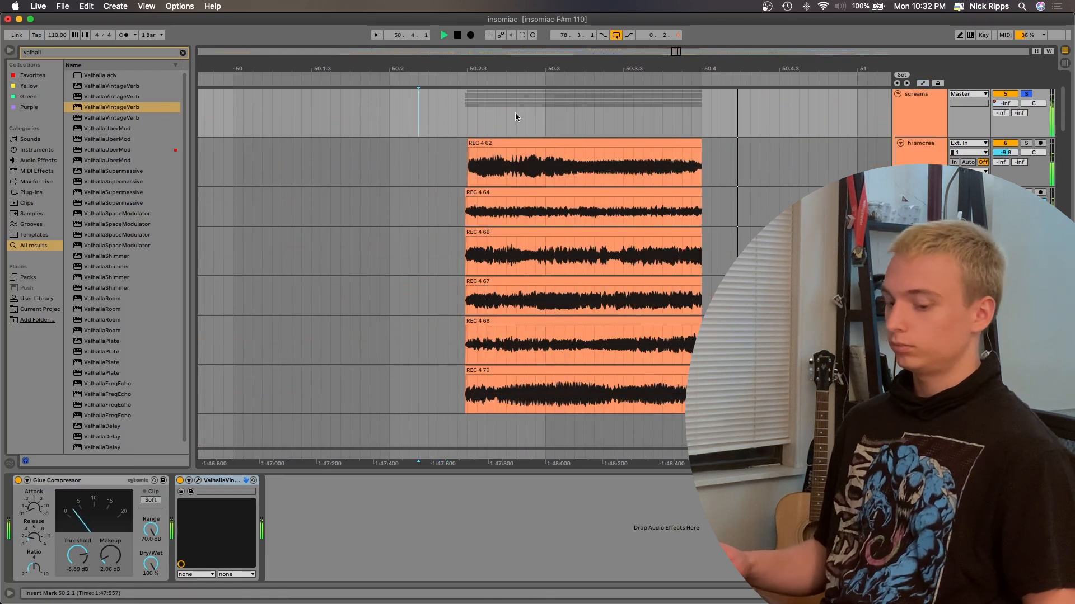
Step: Extend the -inf dB stretch of the screams group's volume automation past bar 52 and play the passage
{"action": "scroll", "coordinate": [570, 117], "scroll_direction": "down", "scroll_amount": 5}
{"action": "key", "text": "a"}
{"action": "scroll", "coordinate": [570, 117], "scroll_direction": "right", "scroll_amount": 1}
{"action": "key", "text": "space"}
{"action": "left_click_drag", "start_coordinate": [572, 122], "coordinate": [848, 143]}
{"action": "key", "text": "space"}
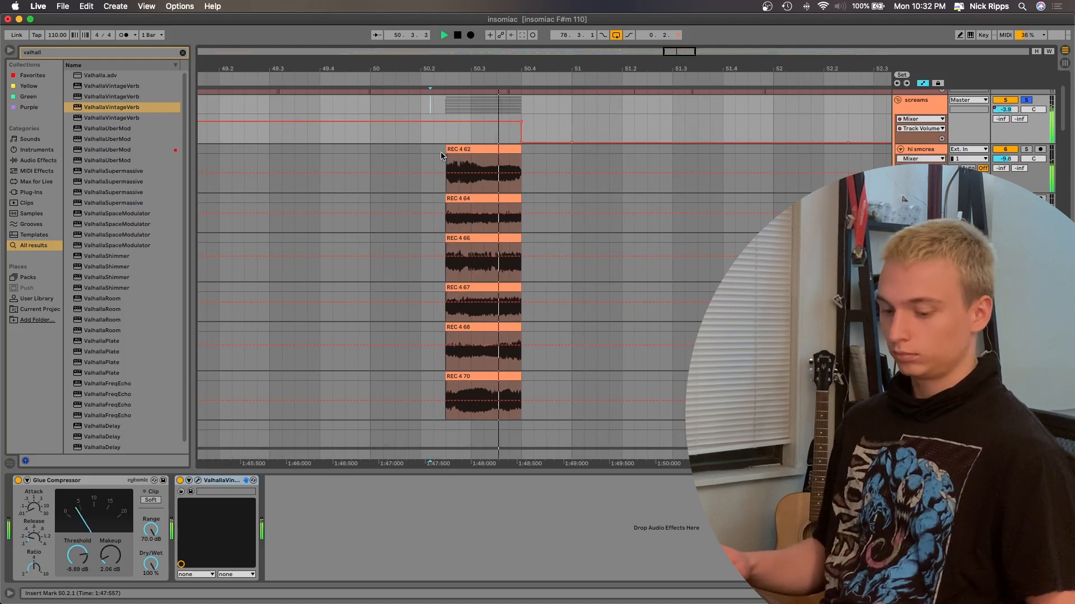
{"action": "key", "text": "a"}
{"action": "key", "text": "space"}
{"action": "left_click", "coordinate": [361, 148]}
{"action": "key", "text": "space"}
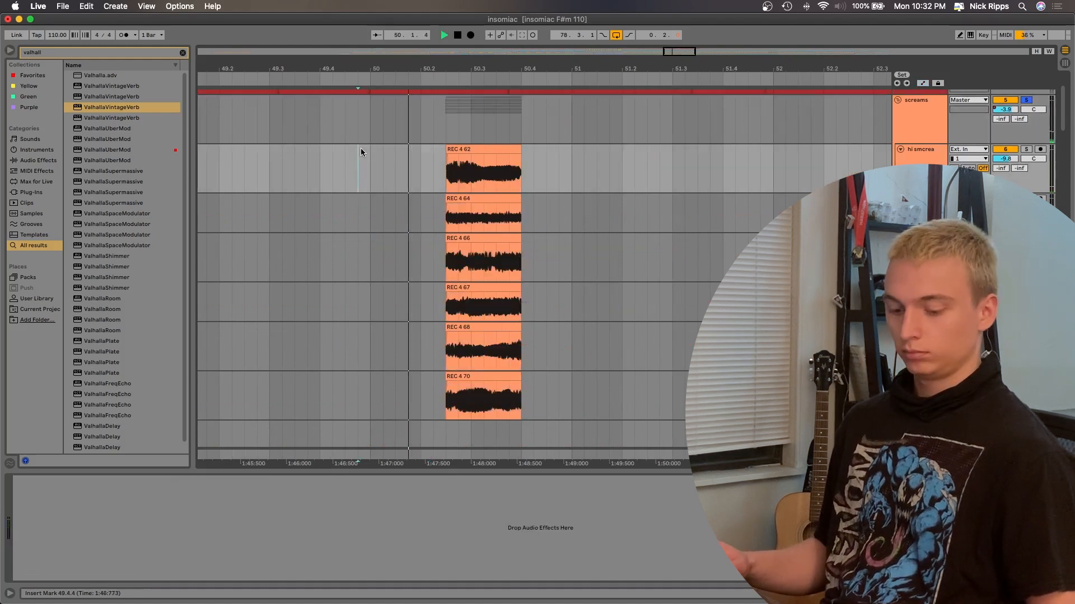
{"action": "key", "text": "space"}
{"action": "key", "text": "space"}
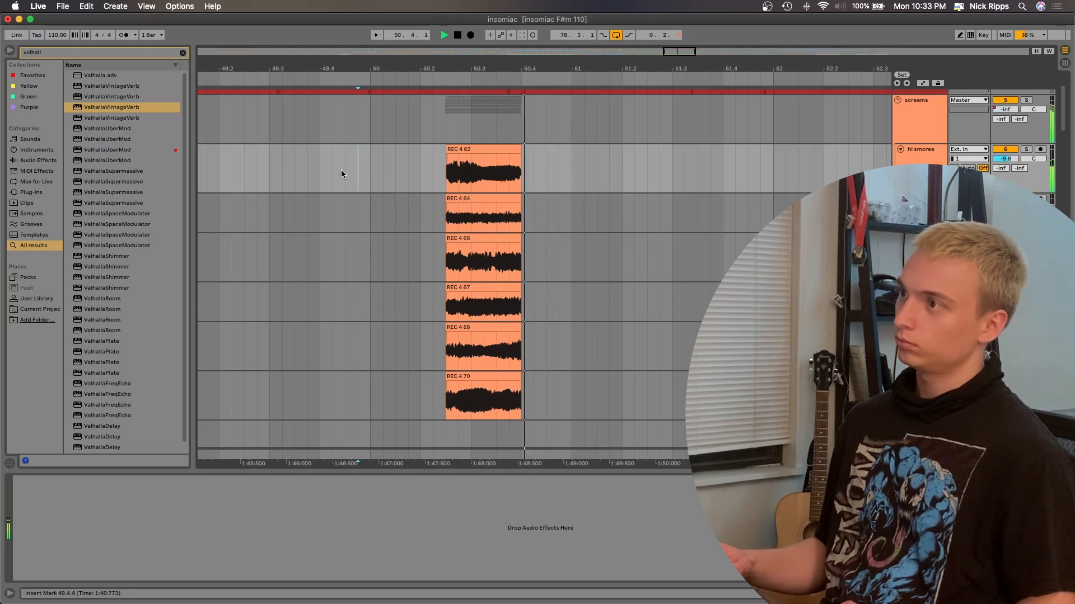
Step: Reopen ValhallaVintageVerb on the screams group and compare reverb mix amounts of 36.3% and 76.4% during playback
{"action": "left_click", "coordinate": [918, 127]}
{"action": "key", "text": "space"}
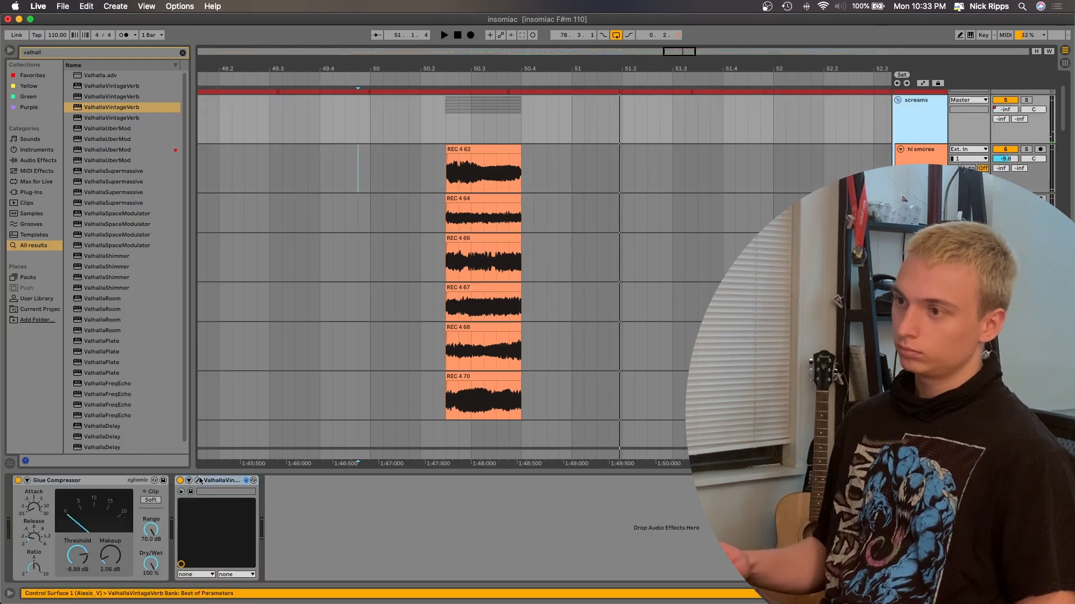
{"action": "left_click", "coordinate": [199, 481]}
{"action": "key", "text": "space"}
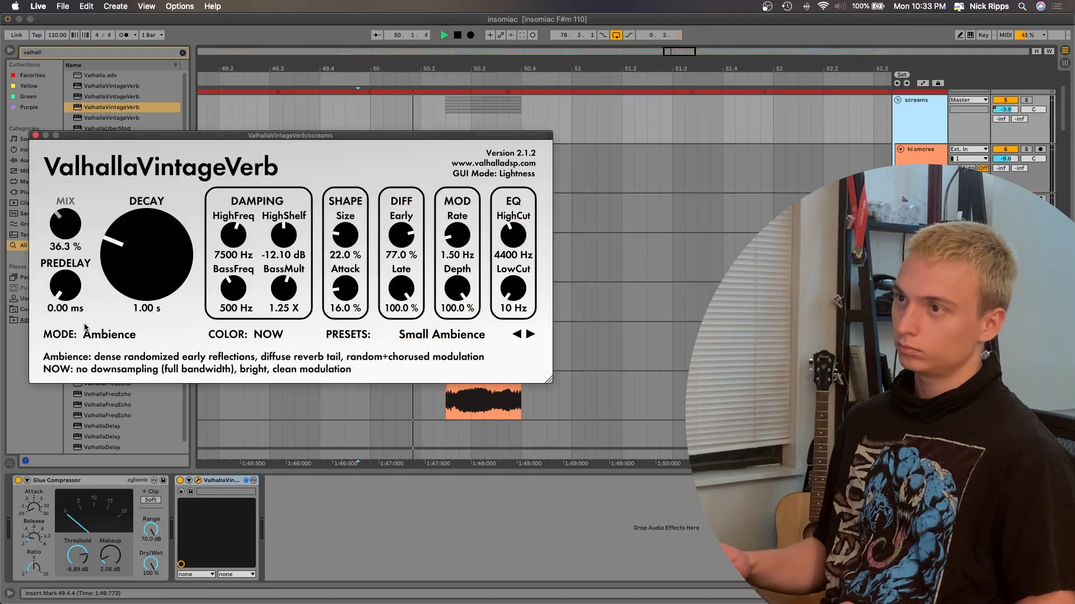
{"action": "key", "text": "space"}
{"action": "key", "text": "space"}
{"action": "mouse_move", "coordinate": [68, 246]}
{"action": "left_mouse_down"}
{"action": "mouse_move", "coordinate": [64, 237]}
{"action": "mouse_move", "coordinate": [67, 254]}
{"action": "left_mouse_up"}
{"action": "key", "text": "space"}
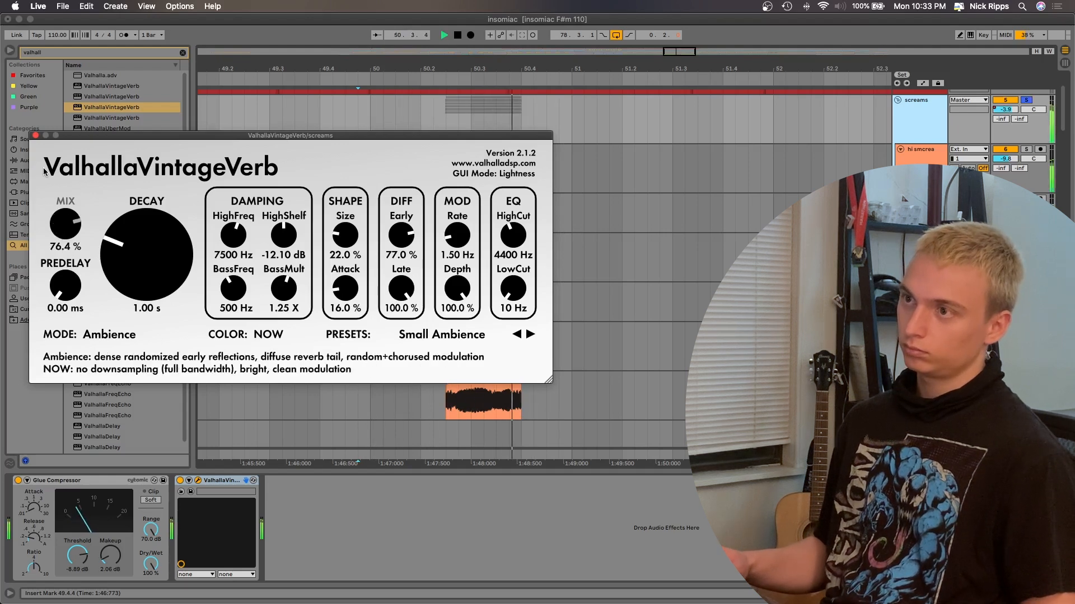
{"action": "left_click_drag", "start_coordinate": [47, 187], "coordinate": [60, 239]}
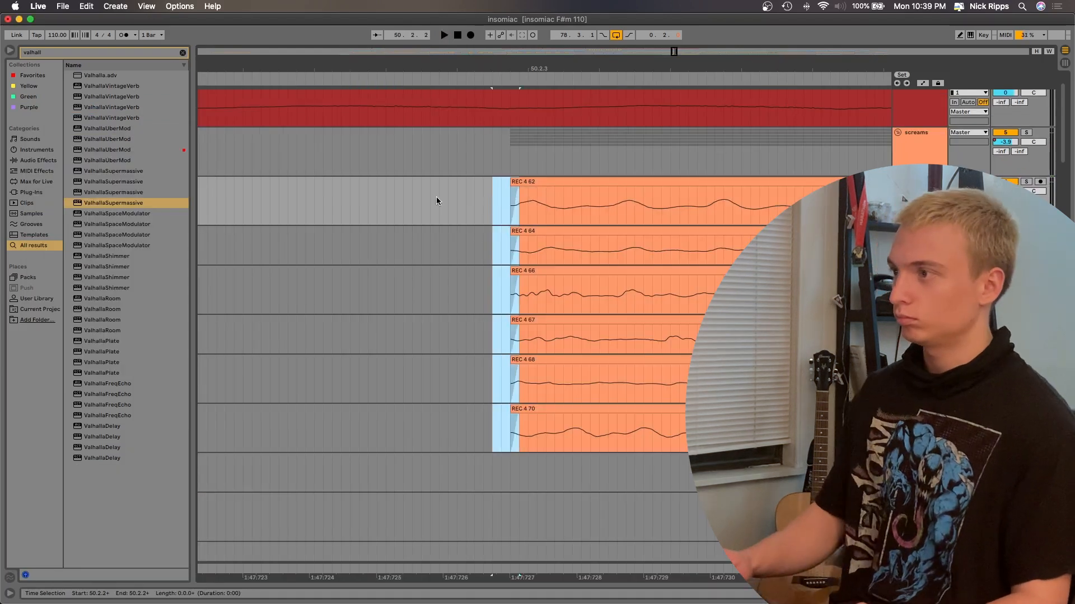
Step: Play the layered REC 4 62 to 70 screams in context and look through the tracks below around 50.4
{"action": "key", "text": "minus"}
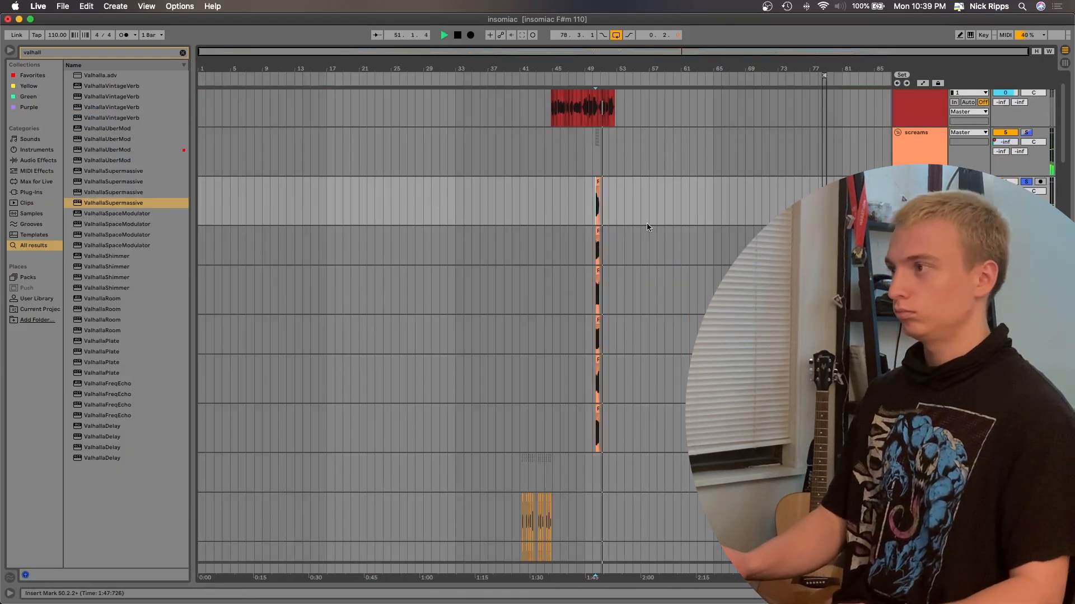
{"action": "scroll", "coordinate": [648, 225], "scroll_direction": "up", "scroll_amount": 10}
{"action": "key", "text": "space"}
{"action": "scroll", "coordinate": [505, 220], "scroll_direction": "up", "scroll_amount": 5}
{"action": "scroll", "coordinate": [487, 218], "scroll_direction": "left", "scroll_amount": 4}
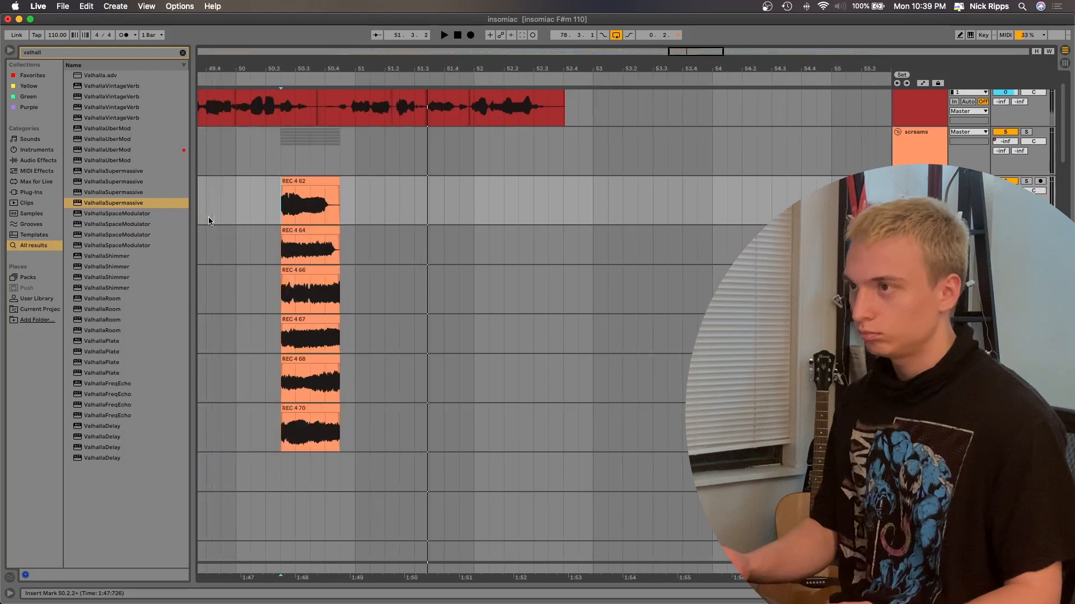
{"action": "left_click", "coordinate": [324, 217]}
{"action": "key", "text": "space"}
{"action": "scroll", "coordinate": [324, 218], "scroll_direction": "up", "scroll_amount": 5}
{"action": "key", "text": "space"}
{"action": "left_click", "coordinate": [399, 271]}
{"action": "left_click", "coordinate": [401, 304]}
{"action": "key", "text": "space"}
{"action": "key", "text": "space"}
{"action": "scroll", "coordinate": [405, 312], "scroll_direction": "down", "scroll_amount": 15}
{"action": "left_click_drag", "start_coordinate": [357, 310], "coordinate": [348, 309]}
{"action": "key", "text": "space"}
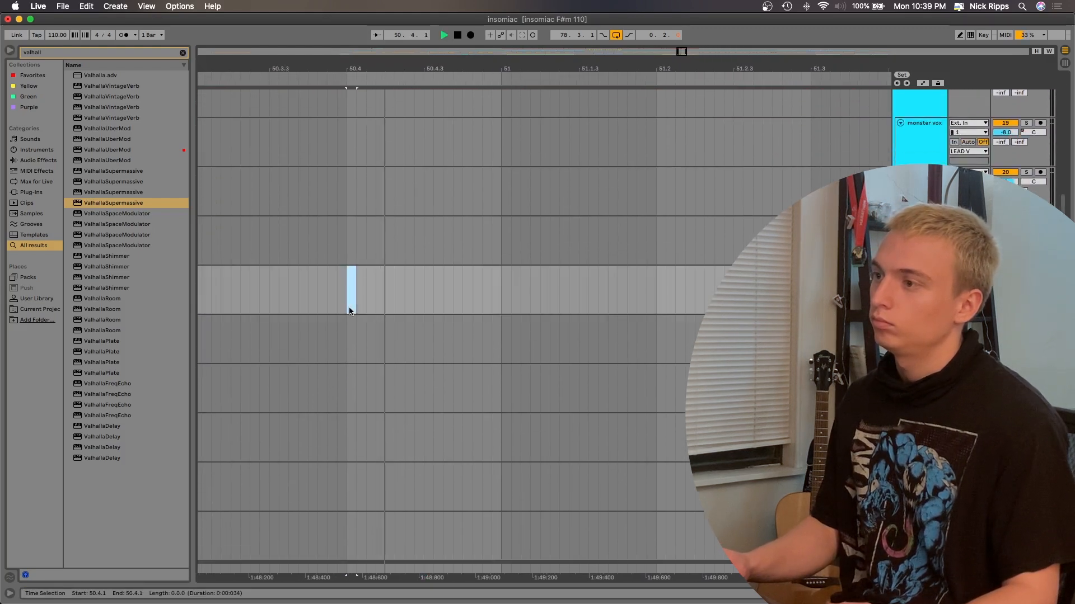
Step: Replay the endings of the scream clips from around 50.3 to check where they cut off
{"action": "scroll", "coordinate": [349, 308], "scroll_direction": "up", "scroll_amount": 15}
{"action": "key", "text": "space"}
{"action": "left_click", "coordinate": [352, 300]}
{"action": "key", "text": "space"}
{"action": "scroll", "coordinate": [353, 297], "scroll_direction": "left", "scroll_amount": 4}
{"action": "key", "text": "space"}
{"action": "left_click", "coordinate": [394, 293]}
{"action": "key", "text": "space"}
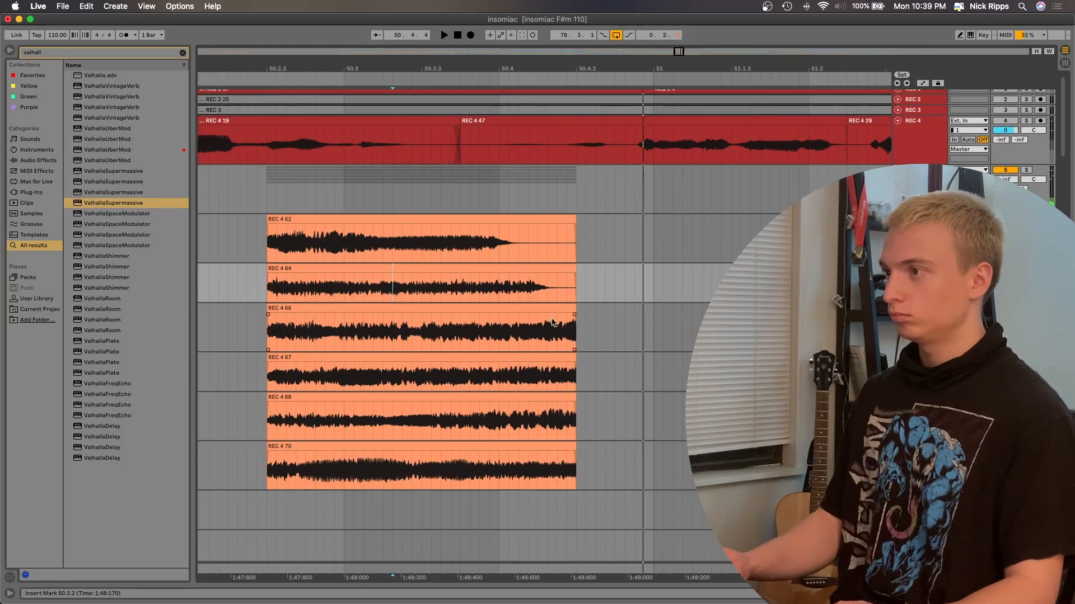
Step: Move the screams group's volume drop to the clips' end at 50.4.3, holding -3.9 dB up to that point
{"action": "left_click", "coordinate": [568, 305]}
{"action": "key", "text": "space"}
{"action": "key", "text": "space"}
{"action": "key", "text": "a"}
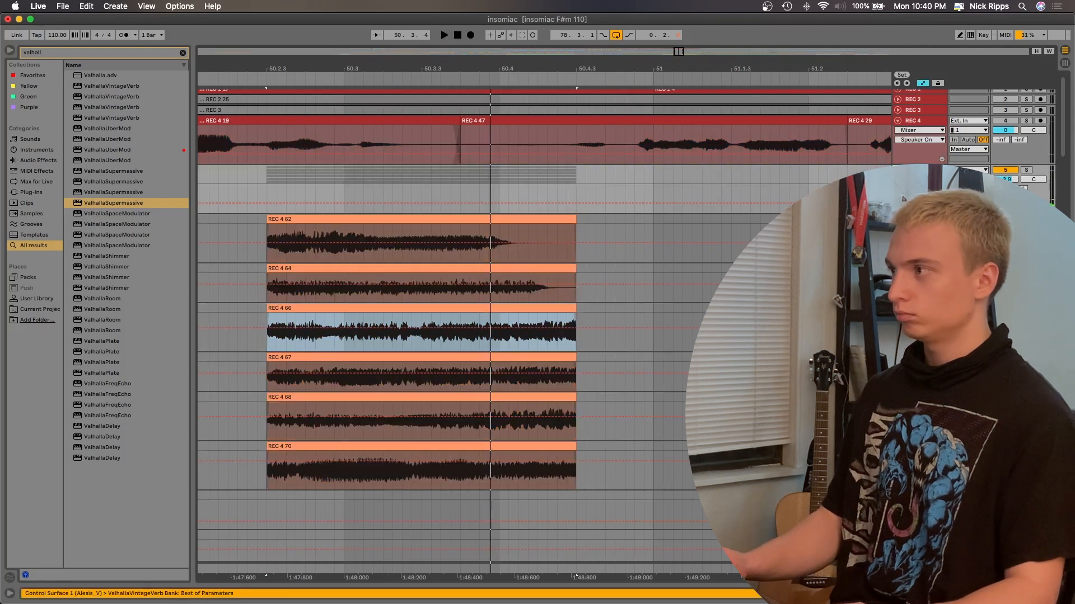
{"action": "left_click", "coordinate": [1007, 181]}
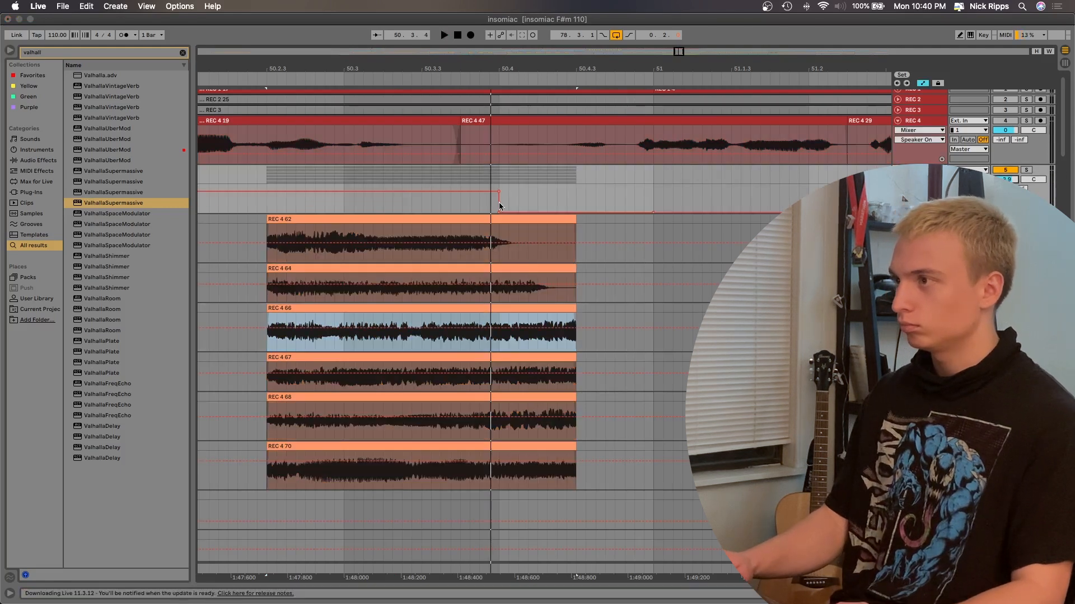
{"action": "left_click_drag", "start_coordinate": [499, 191], "coordinate": [576, 192]}
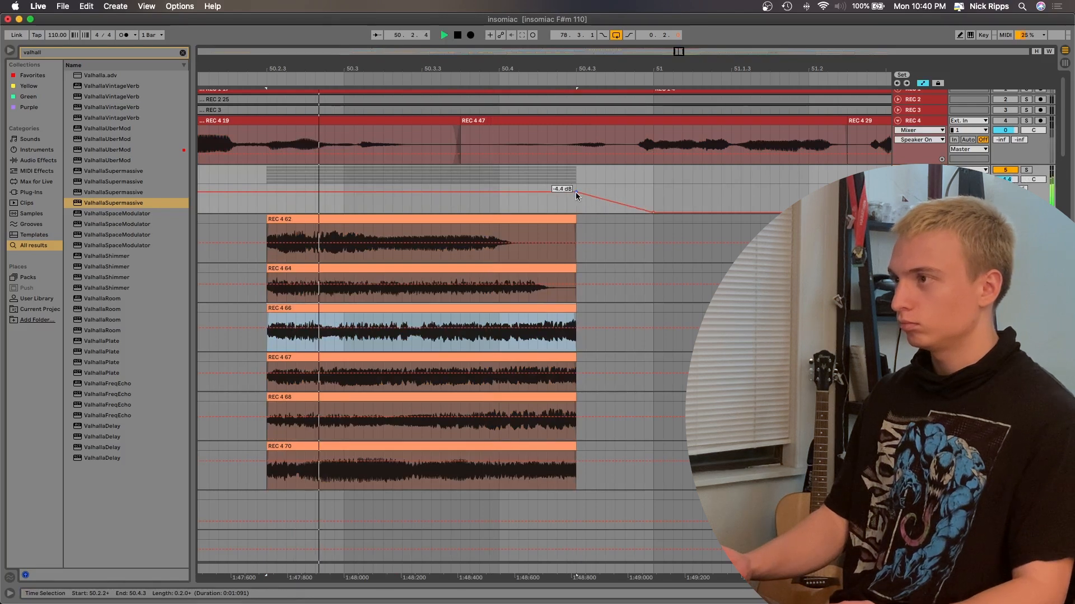
{"action": "key", "text": "super+z"}
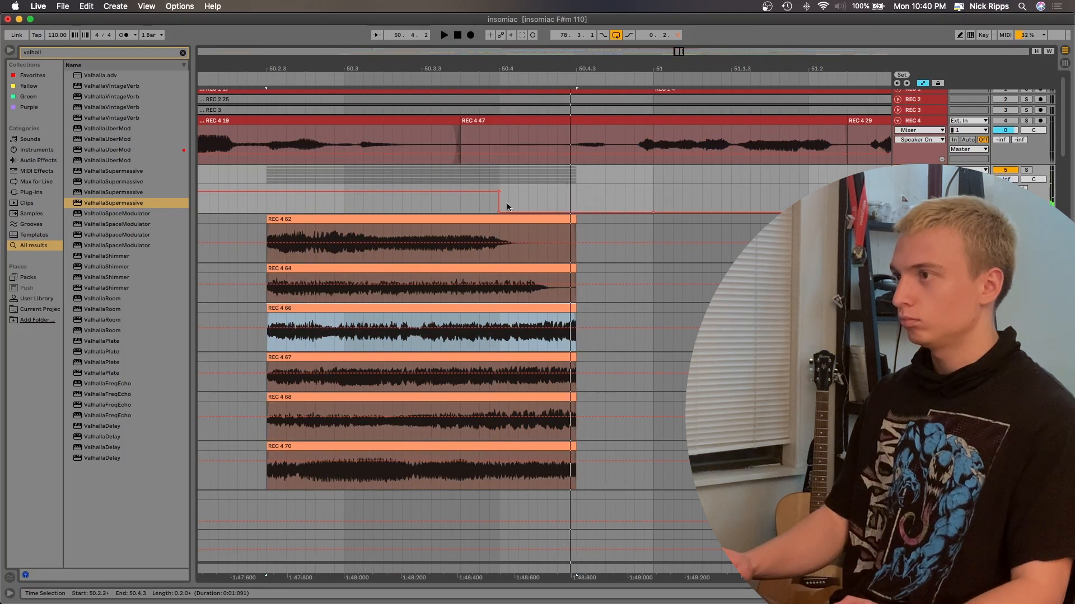
{"action": "left_click_drag", "start_coordinate": [499, 212], "coordinate": [575, 213]}
{"action": "left_click_drag", "start_coordinate": [508, 194], "coordinate": [576, 189]}
{"action": "key", "text": "space"}
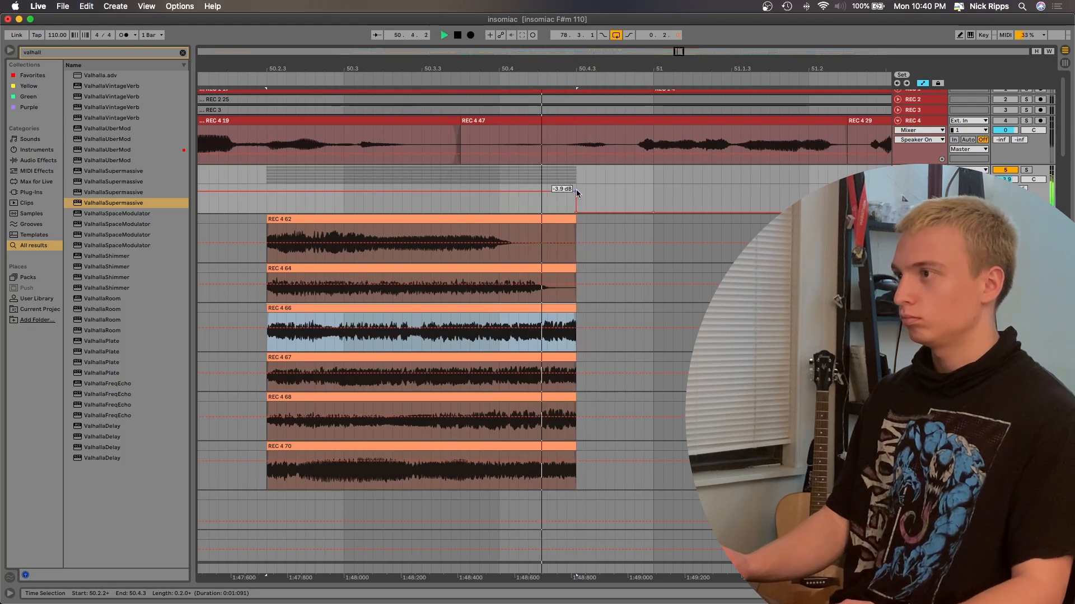
Step: Play the screams from 50.1.3 to check the volume cutoff against the lead vocal
{"action": "left_click", "coordinate": [506, 202]}
{"action": "scroll", "coordinate": [414, 224], "scroll_direction": "left", "scroll_amount": 5}
{"action": "left_click", "coordinate": [322, 234]}
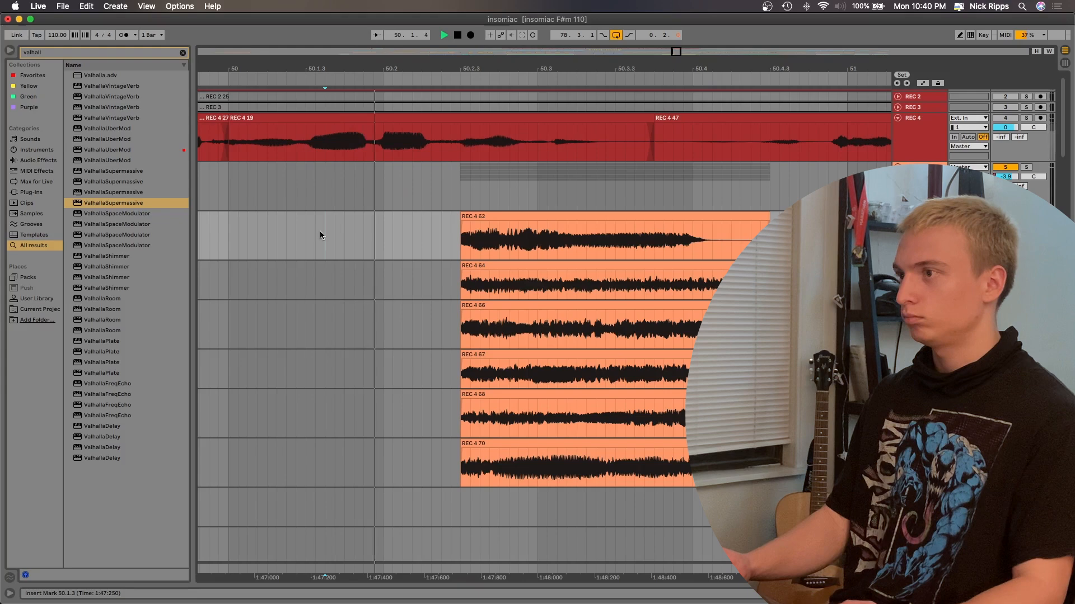
{"action": "key", "text": "minus"}
{"action": "key", "text": "minus"}
{"action": "key", "text": "minus"}
{"action": "key", "text": "minus"}
{"action": "key", "text": "minus"}
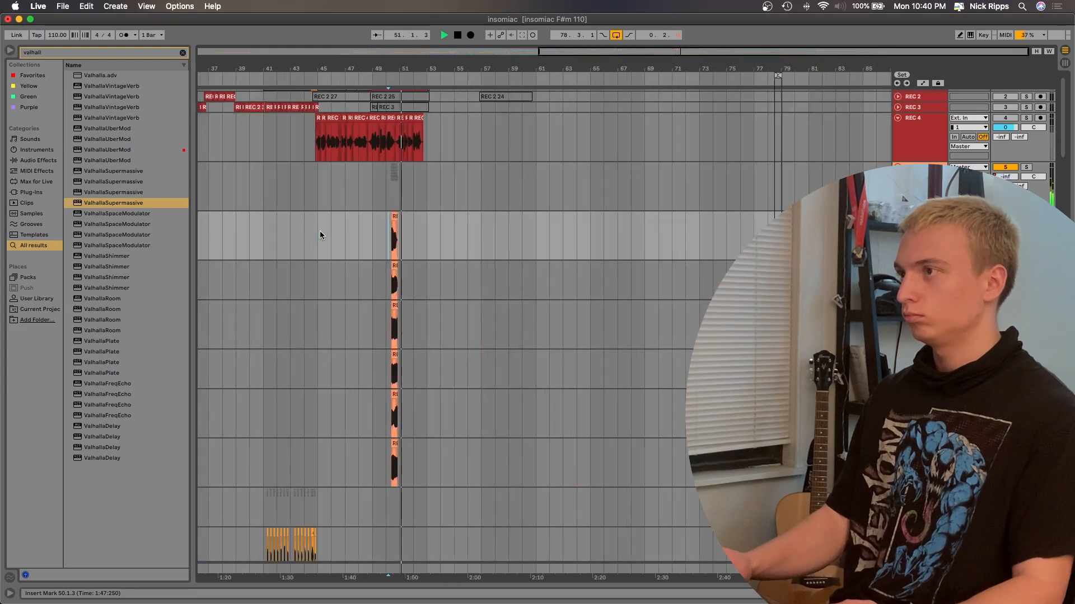
Step: Play the section around bars 41 and 42 and examine its layered vocal and effect clips
{"action": "left_click", "coordinate": [283, 254]}
{"action": "key", "text": "space"}
{"action": "left_click", "coordinate": [398, 314]}
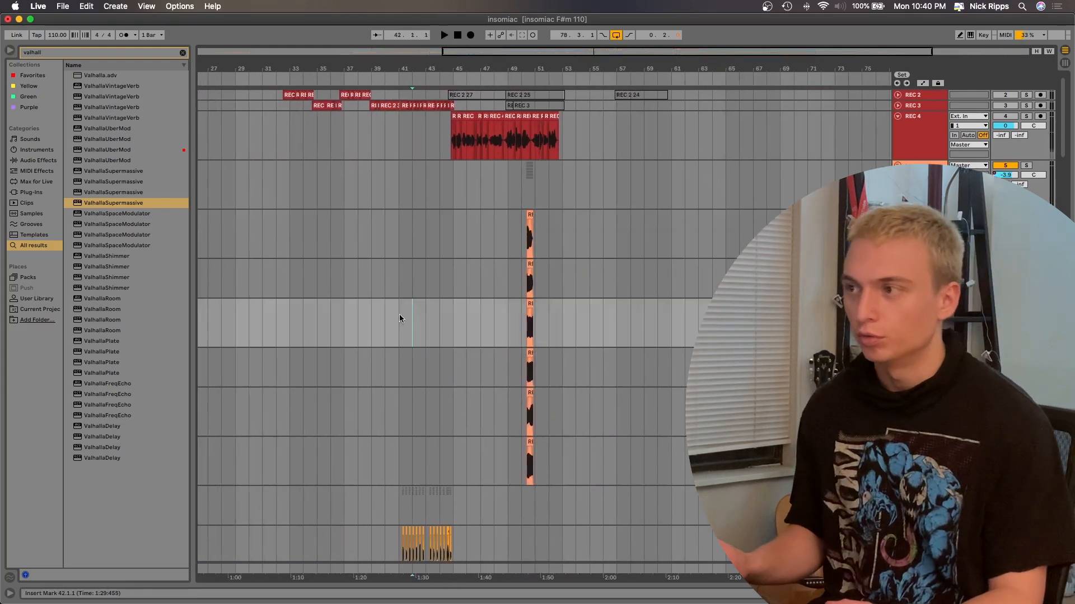
{"action": "key", "text": "space"}
{"action": "scroll", "coordinate": [414, 316], "scroll_direction": "down", "scroll_amount": 5}
{"action": "key", "text": "plus"}
{"action": "key", "text": "plus"}
{"action": "key", "text": "plus"}
{"action": "scroll", "coordinate": [436, 331], "scroll_direction": "down", "scroll_amount": 10}
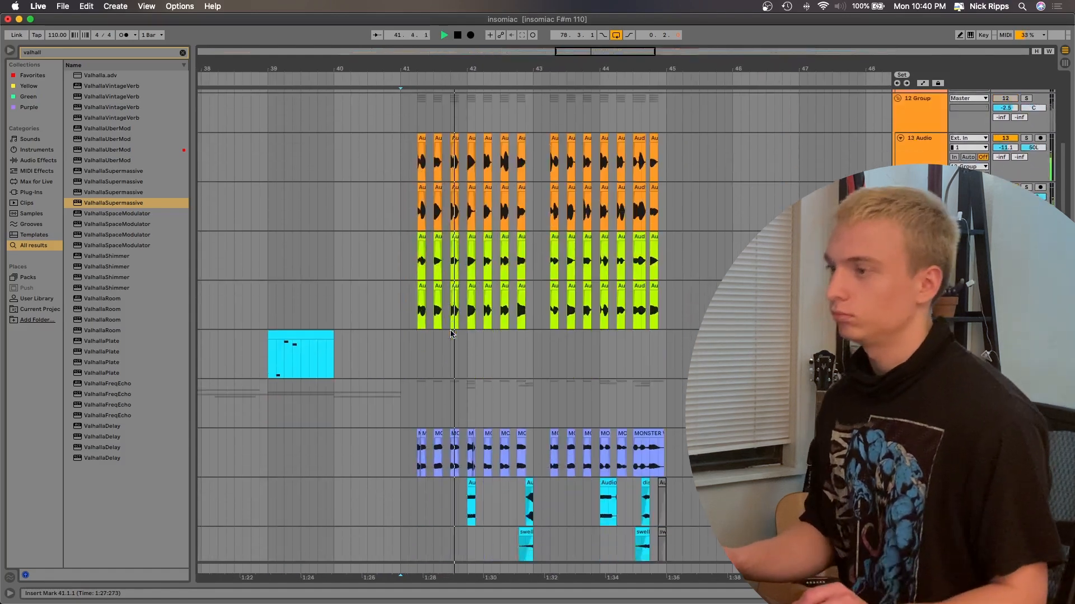
{"action": "key", "text": "plus"}
{"action": "key", "text": "plus"}
{"action": "left_click", "coordinate": [529, 336]}
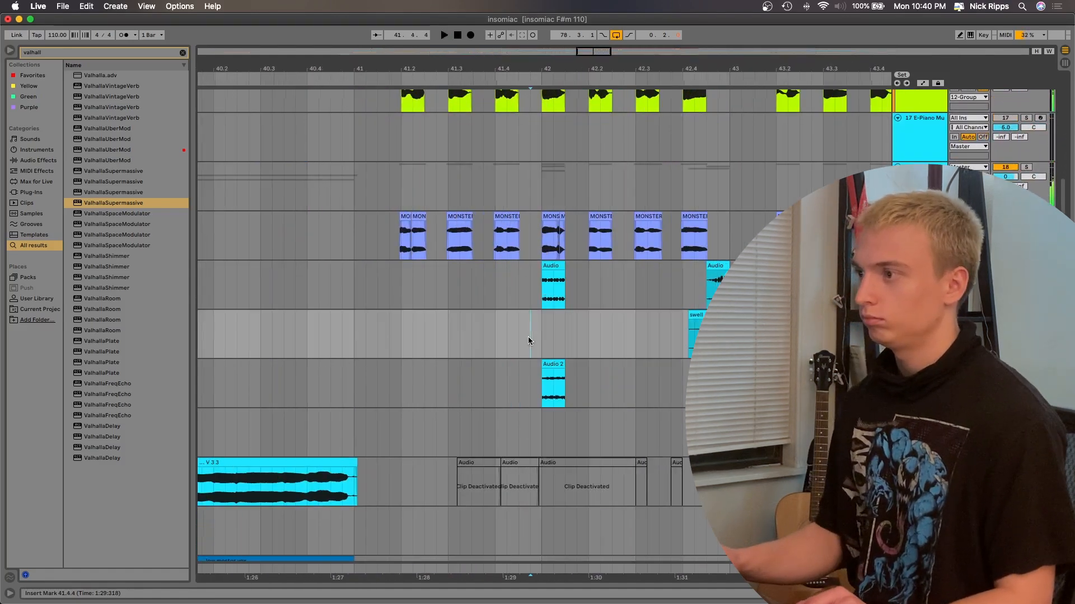
Step: Play the YK_chorus, bass and YK_impact kick layers from bar 42
{"action": "scroll", "coordinate": [528, 337], "scroll_direction": "down", "scroll_amount": 5}
{"action": "left_click", "coordinate": [546, 213]}
{"action": "key", "text": "space"}
{"action": "scroll", "coordinate": [547, 213], "scroll_direction": "down", "scroll_amount": 15}
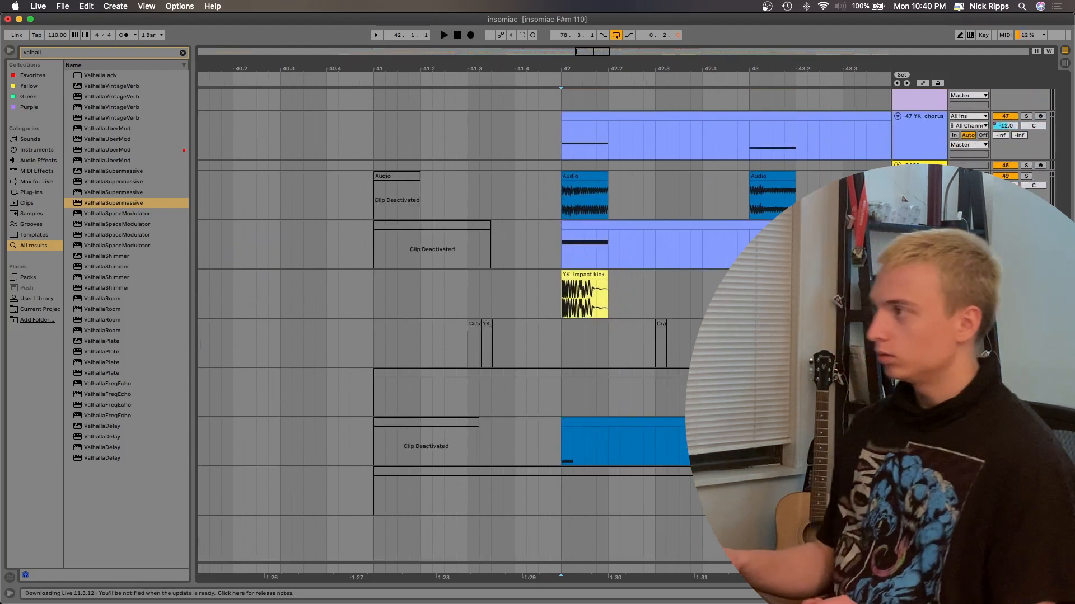
{"action": "key", "text": "space"}
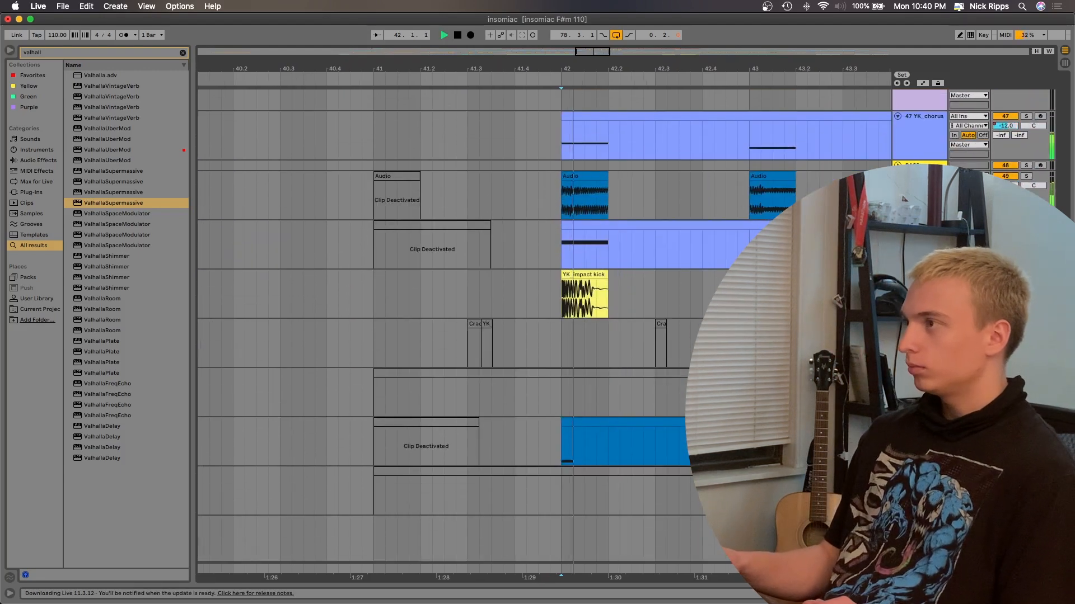
{"action": "key", "text": "space"}
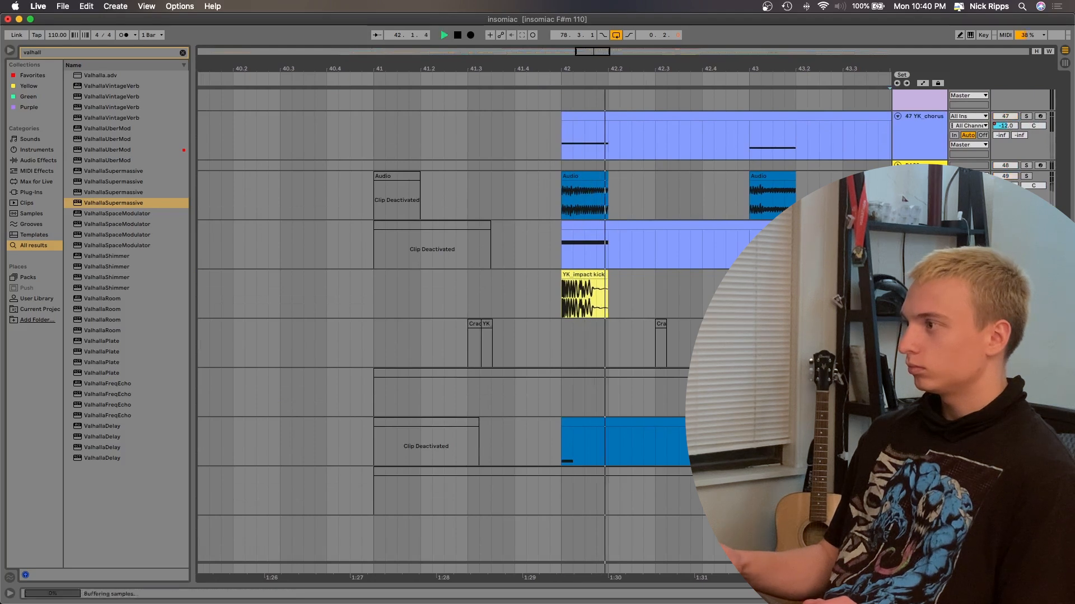
{"action": "left_click", "coordinate": [1026, 423]}
Step: Audition RBass presets on the bass post track, stepping through Bass 3, Bass 1, Smaller Than It Sounds and Laptop Tablas during playback around bar 42
{"action": "key", "text": "space"}
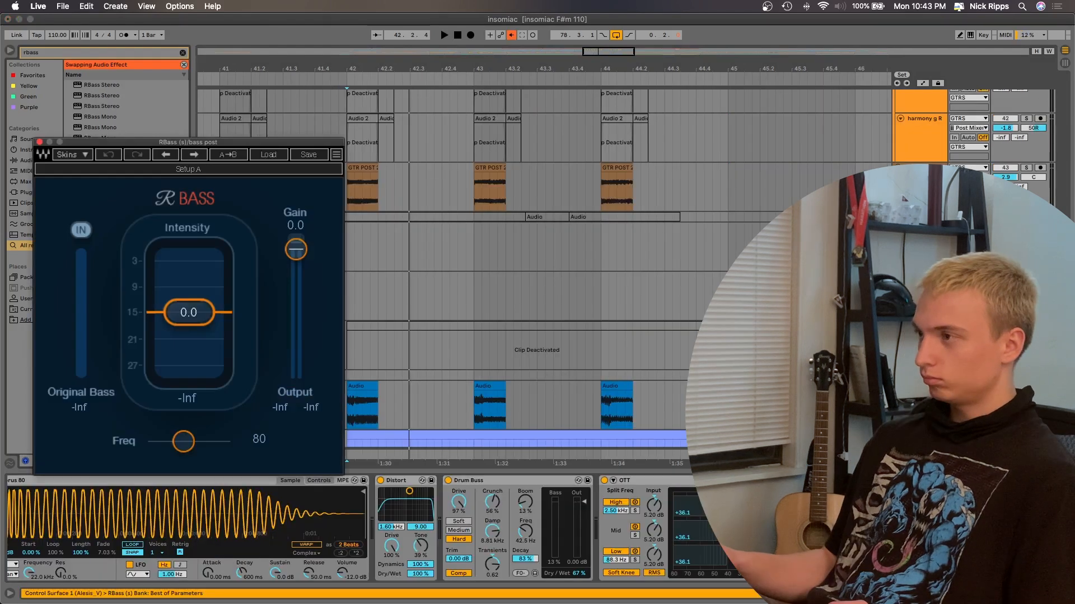
{"action": "key", "text": "space"}
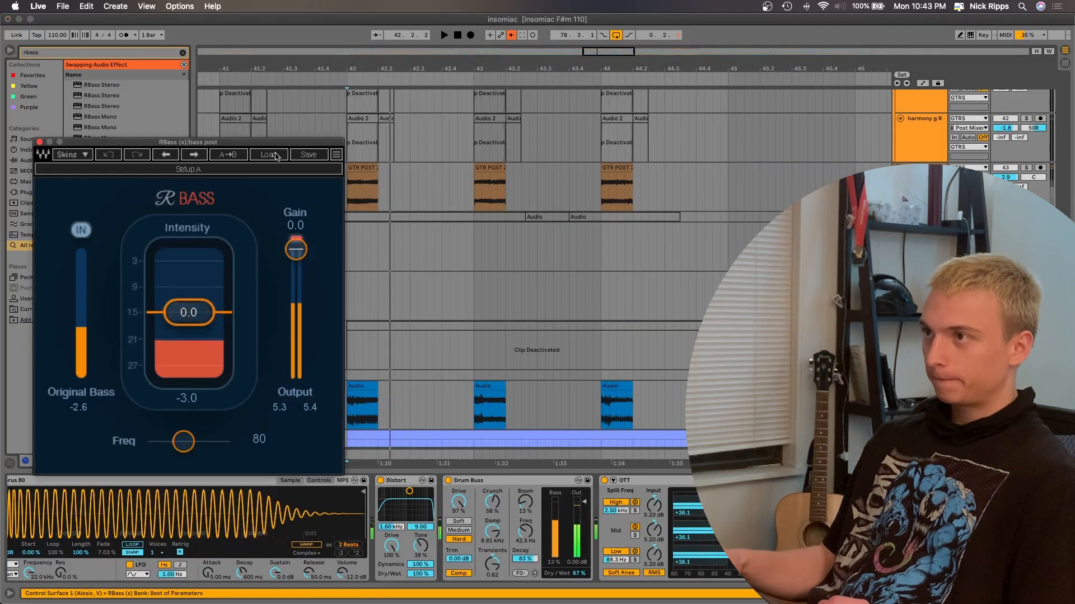
{"action": "left_click", "coordinate": [268, 155]}
{"action": "left_click", "coordinate": [164, 154]}
{"action": "left_click", "coordinate": [164, 153]}
{"action": "left_click", "coordinate": [164, 154]}
{"action": "left_click", "coordinate": [163, 154]}
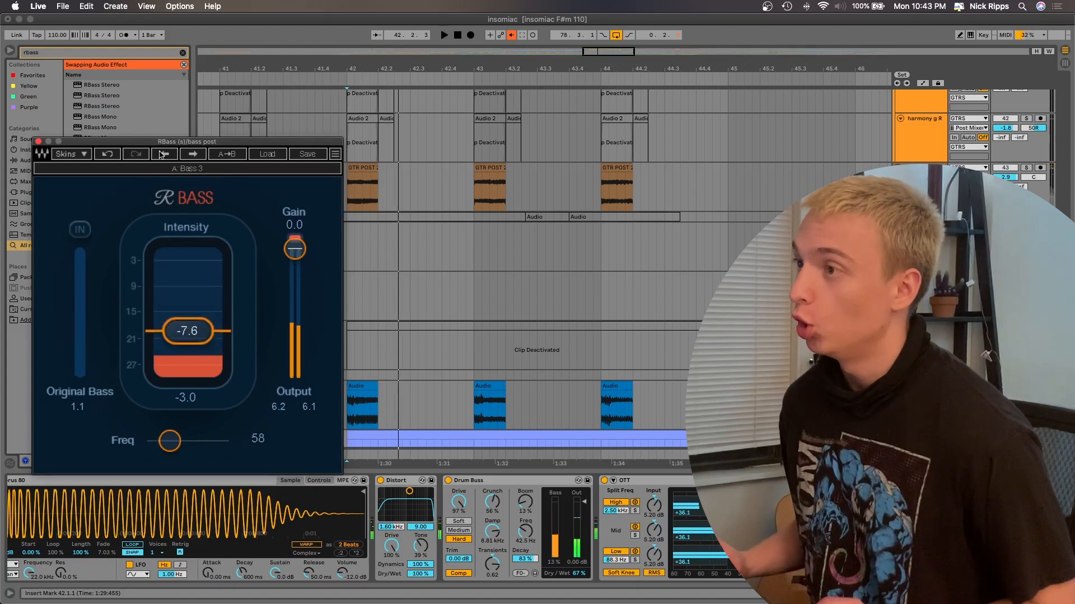
{"action": "left_click", "coordinate": [163, 155]}
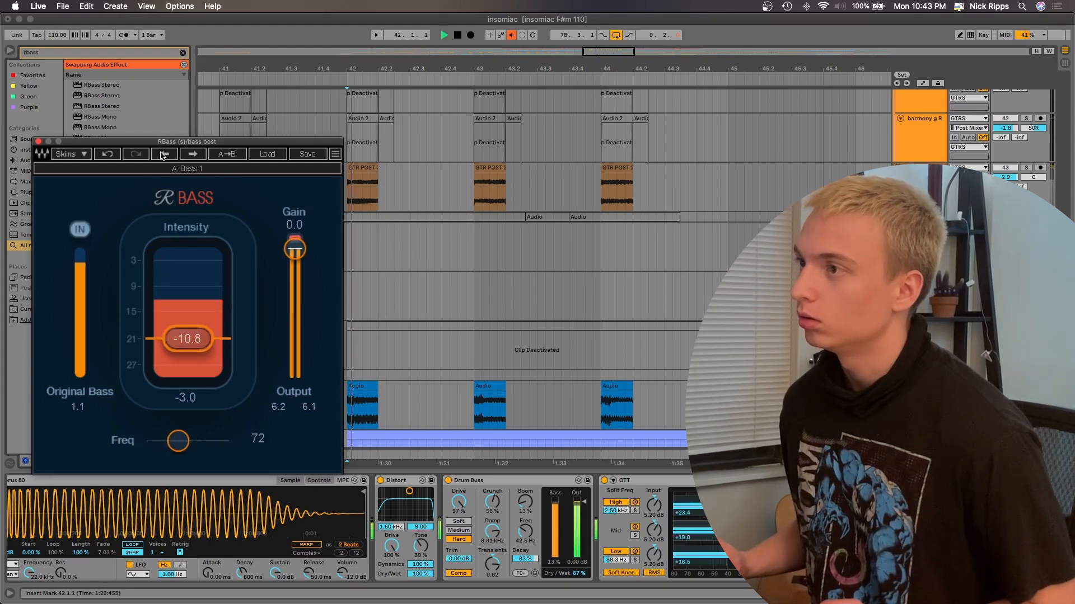
{"action": "left_click", "coordinate": [162, 155]}
{"action": "left_click", "coordinate": [163, 154]}
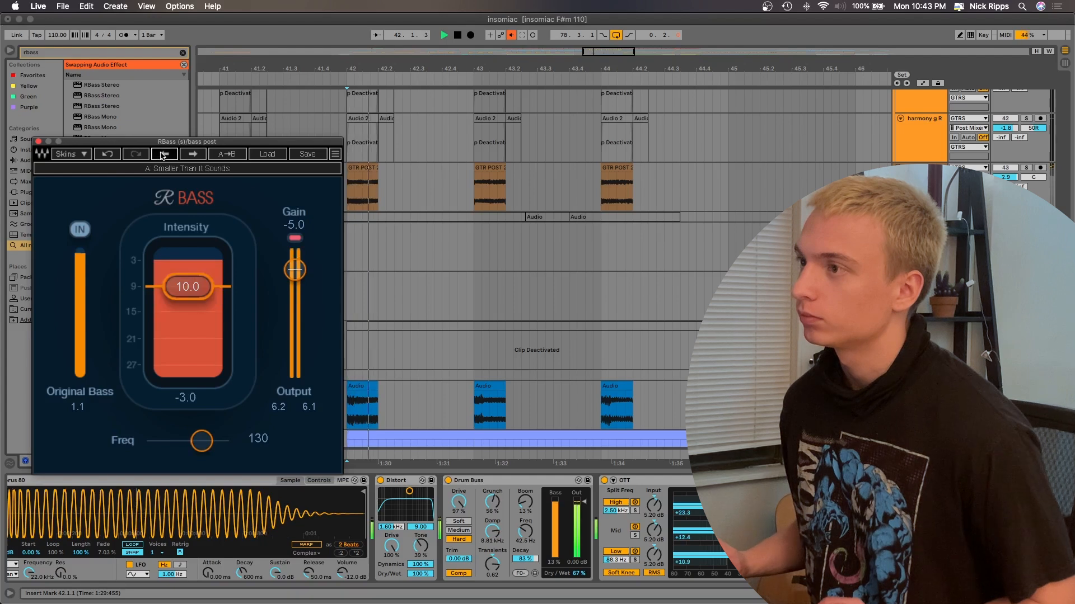
{"action": "left_click", "coordinate": [162, 155]}
{"action": "left_click", "coordinate": [162, 154]}
{"action": "left_click", "coordinate": [193, 154]}
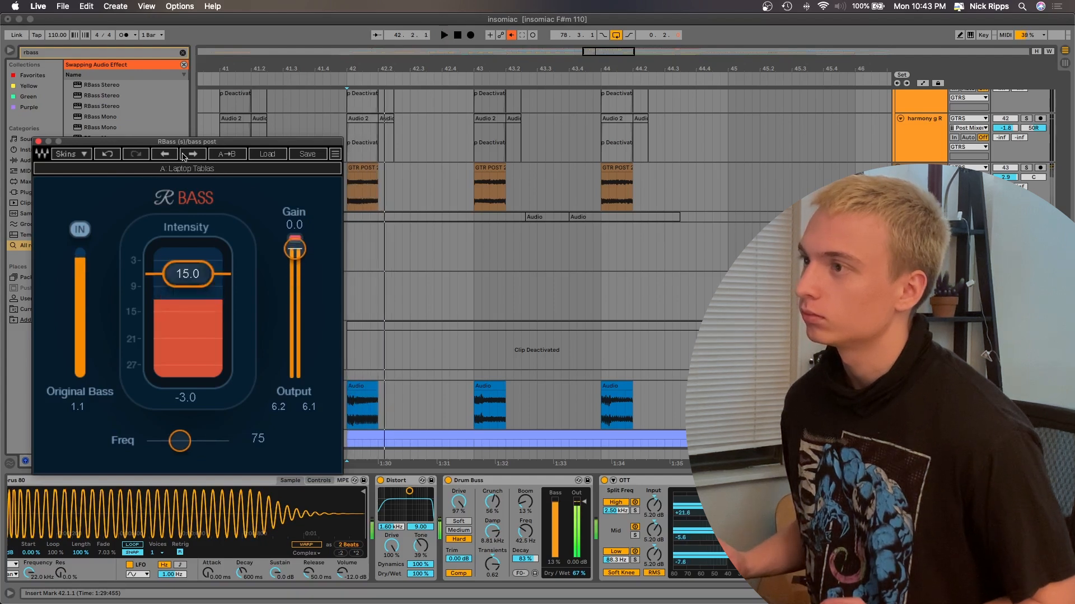
Step: Load the Knock Knock artist preset in RBass on the bass post track
{"action": "key", "text": "space"}
{"action": "left_click", "coordinate": [267, 154]}
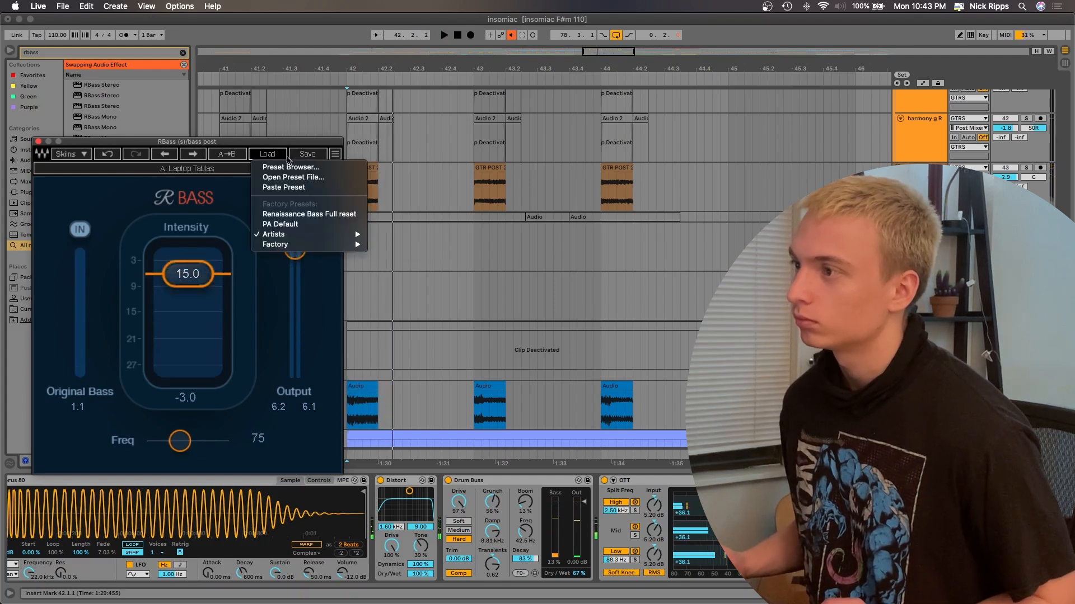
{"action": "left_click", "coordinate": [327, 201]}
{"action": "key", "text": "space"}
{"action": "left_click", "coordinate": [267, 154]}
{"action": "mouse_move", "coordinate": [308, 234]}
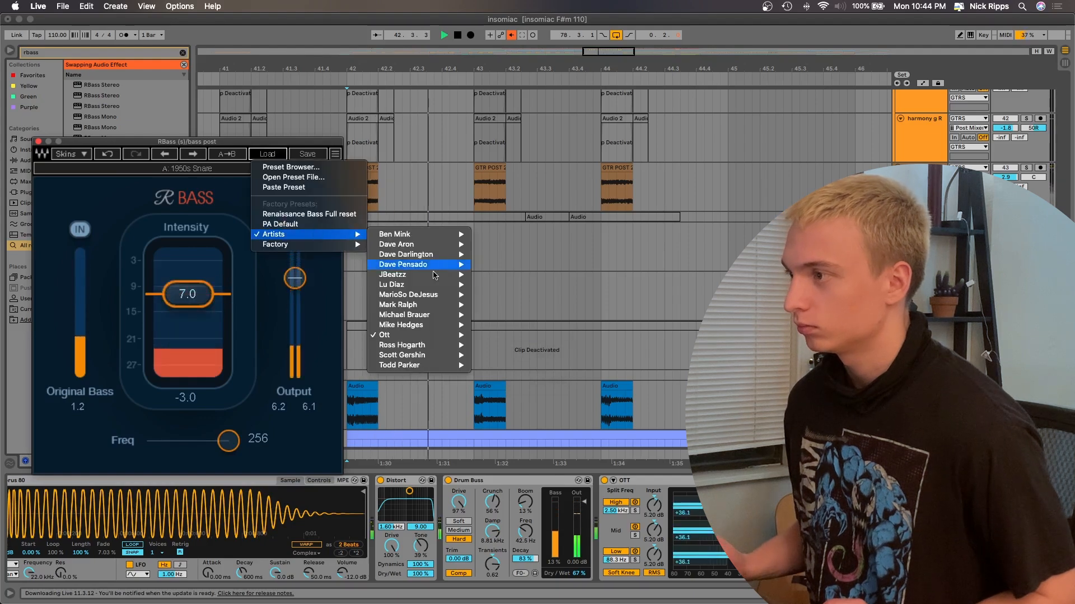
{"action": "mouse_move", "coordinate": [425, 334]}
{"action": "mouse_move", "coordinate": [426, 355]}
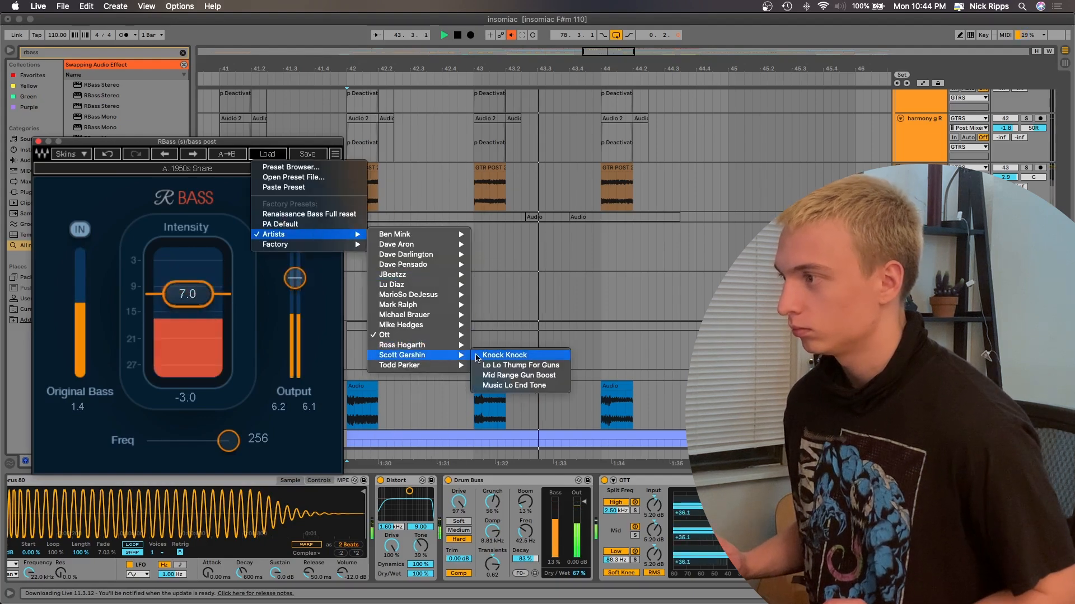
{"action": "left_click", "coordinate": [504, 355]}
Step: Try the Synth Bass RBass preset during playback, and undo back to the Knock Knock preset
{"action": "left_click", "coordinate": [277, 159]}
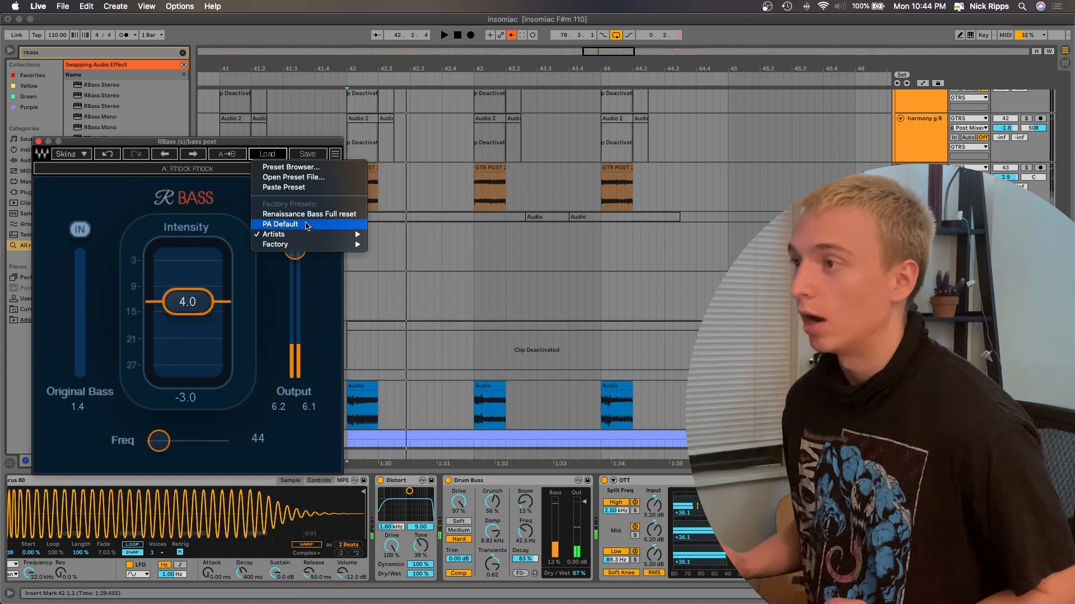
{"action": "mouse_move", "coordinate": [302, 234]}
{"action": "mouse_move", "coordinate": [451, 245]}
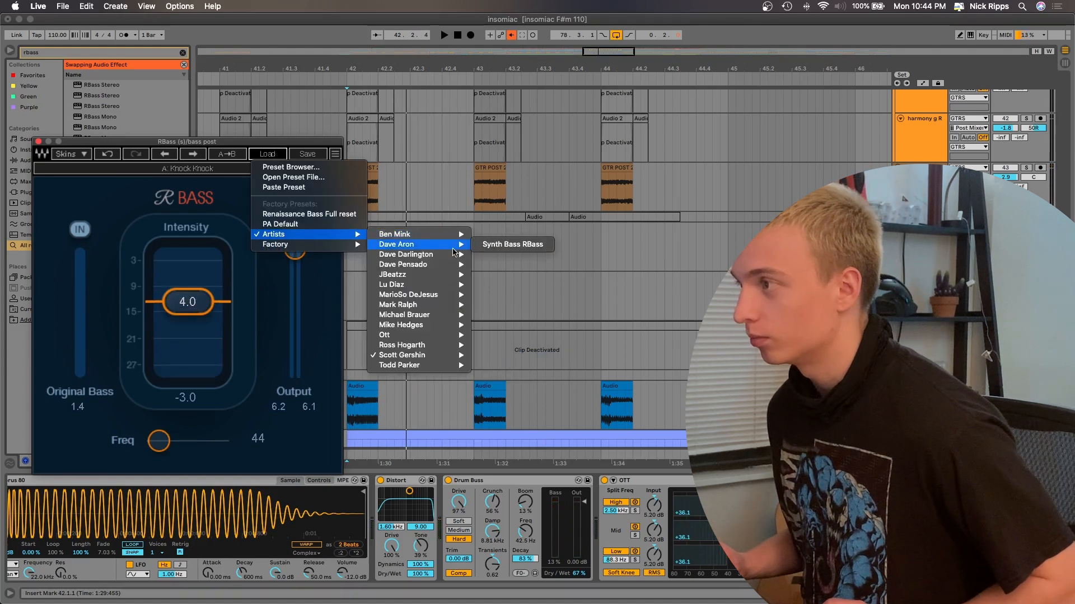
{"action": "left_click", "coordinate": [512, 244]}
{"action": "key", "text": "space"}
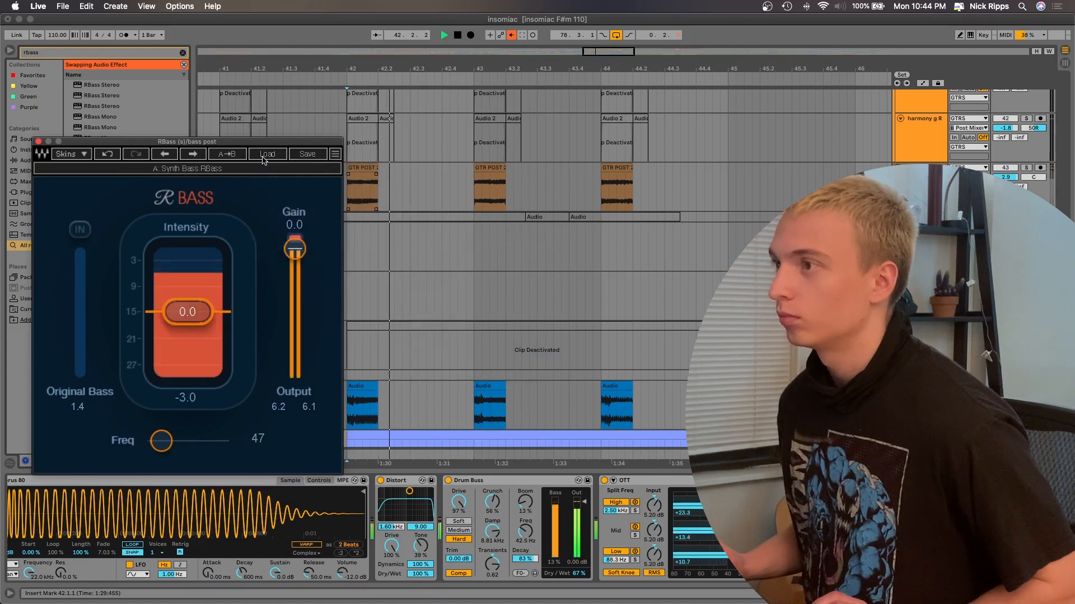
{"action": "left_click", "coordinate": [115, 156]}
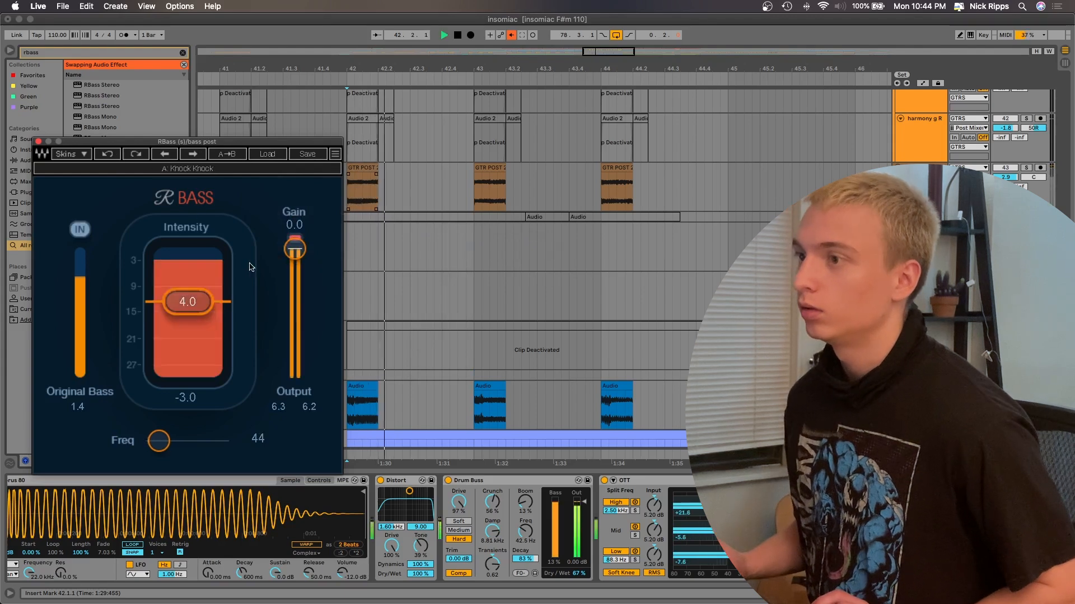
{"action": "key", "text": "space"}
Step: Play from bar 42 with the device view hidden and examine the bass, chorus and impact kick layers
{"action": "key", "text": "space"}
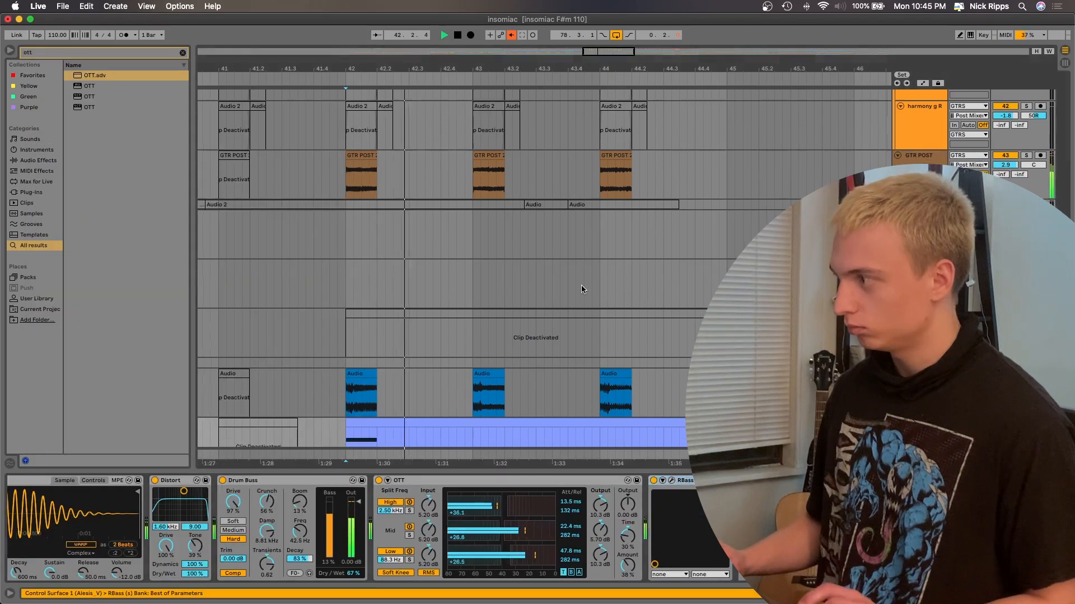
{"action": "scroll", "coordinate": [582, 289], "scroll_direction": "down", "scroll_amount": 5}
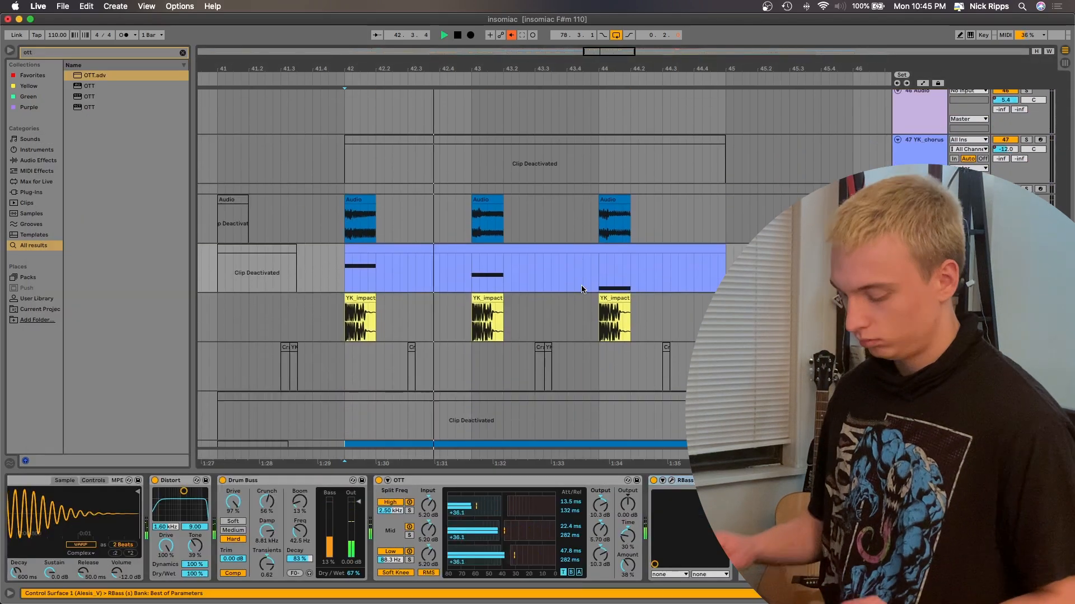
{"action": "key", "text": "super+alt+l"}
{"action": "scroll", "coordinate": [581, 284], "scroll_direction": "up", "scroll_amount": 2}
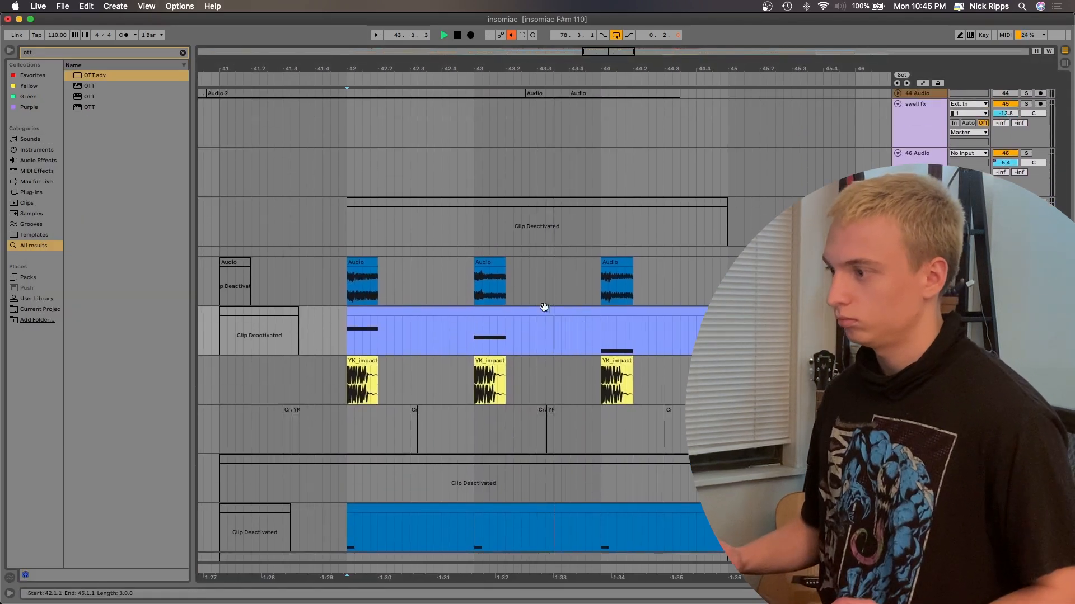
{"action": "scroll", "coordinate": [643, 284], "scroll_direction": "down", "scroll_amount": 2}
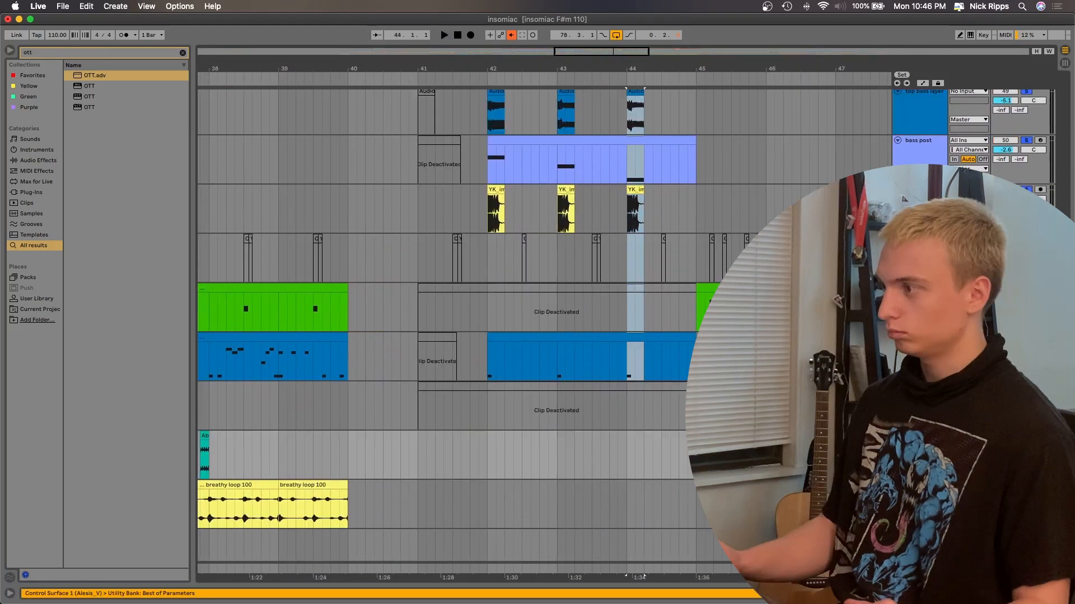
Step: Insert a new audio track above the breathy loop track and select bars 42 to 45 on it
{"action": "key", "text": "super+t"}
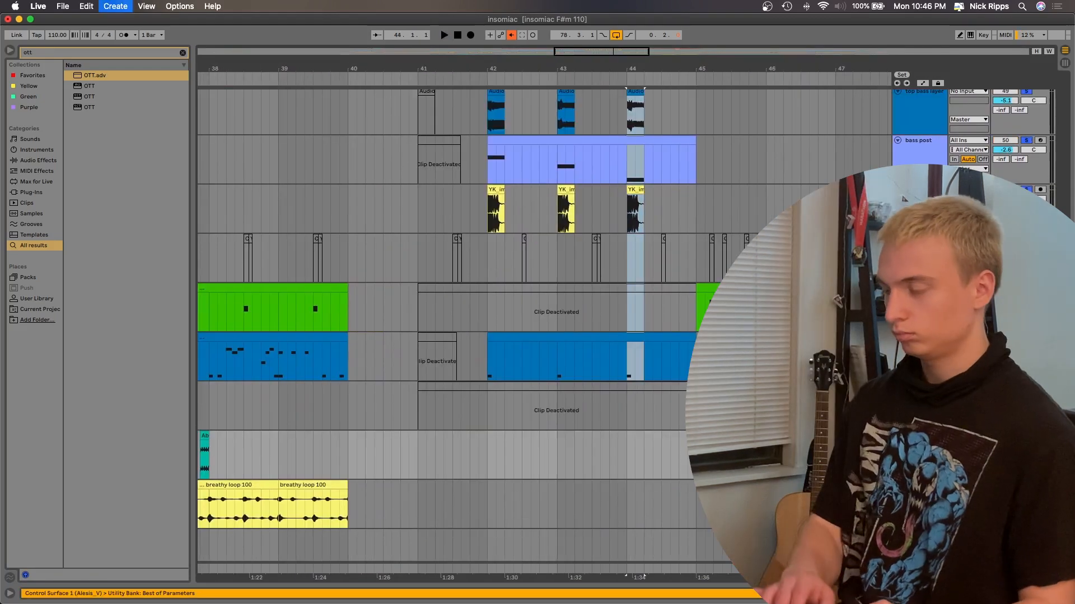
{"action": "left_click", "coordinate": [635, 492]}
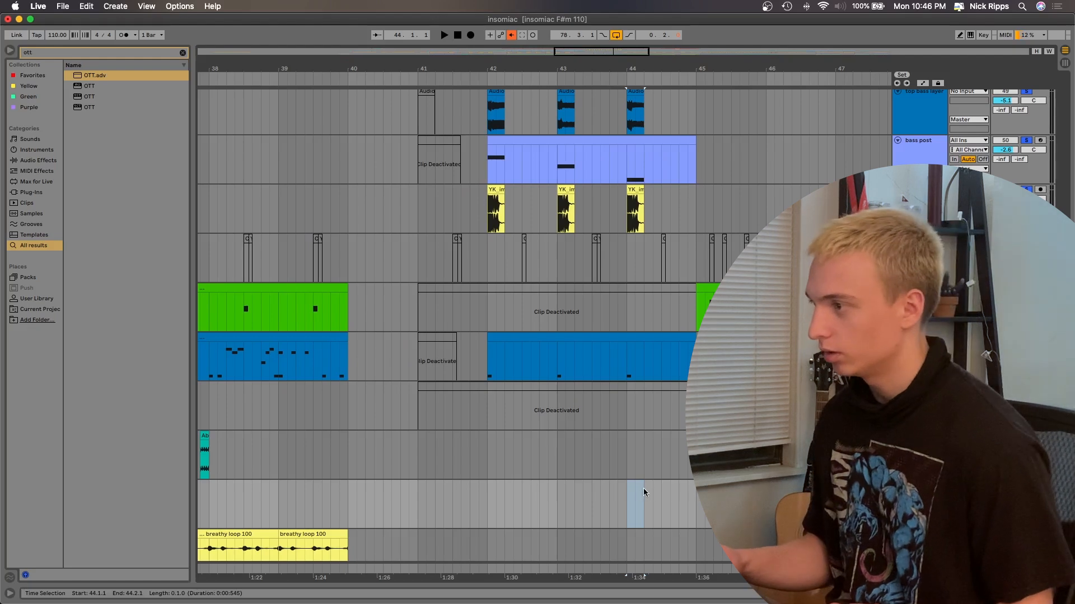
{"action": "left_click_drag", "start_coordinate": [491, 505], "coordinate": [694, 500]}
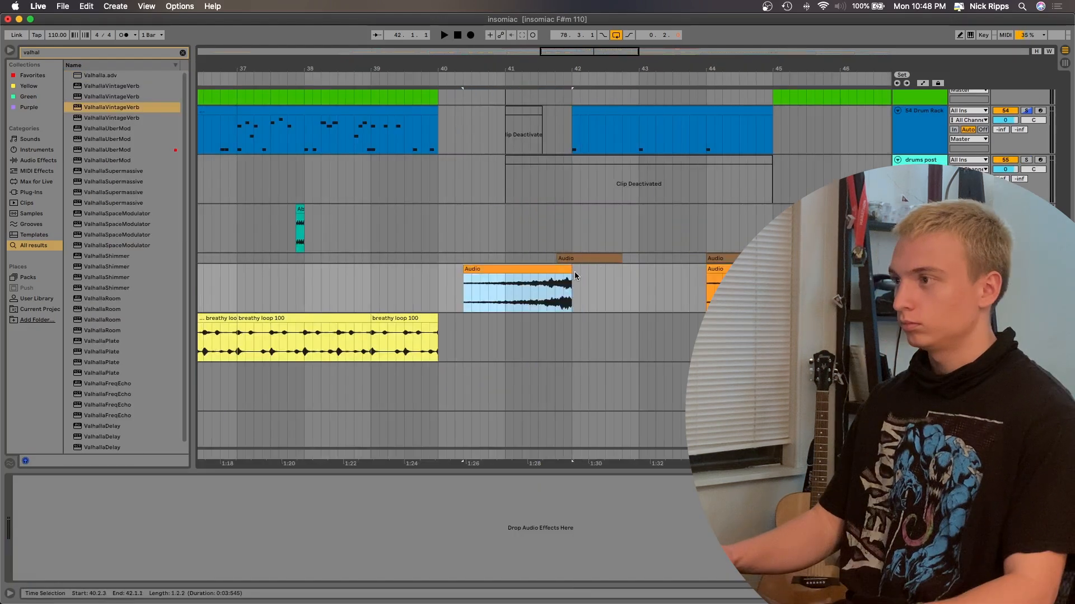
Step: Trim the reversed audio clip's start to 41.2.1, give it a fade-in, and play it from 41.2.4
{"action": "left_click", "coordinate": [536, 288]}
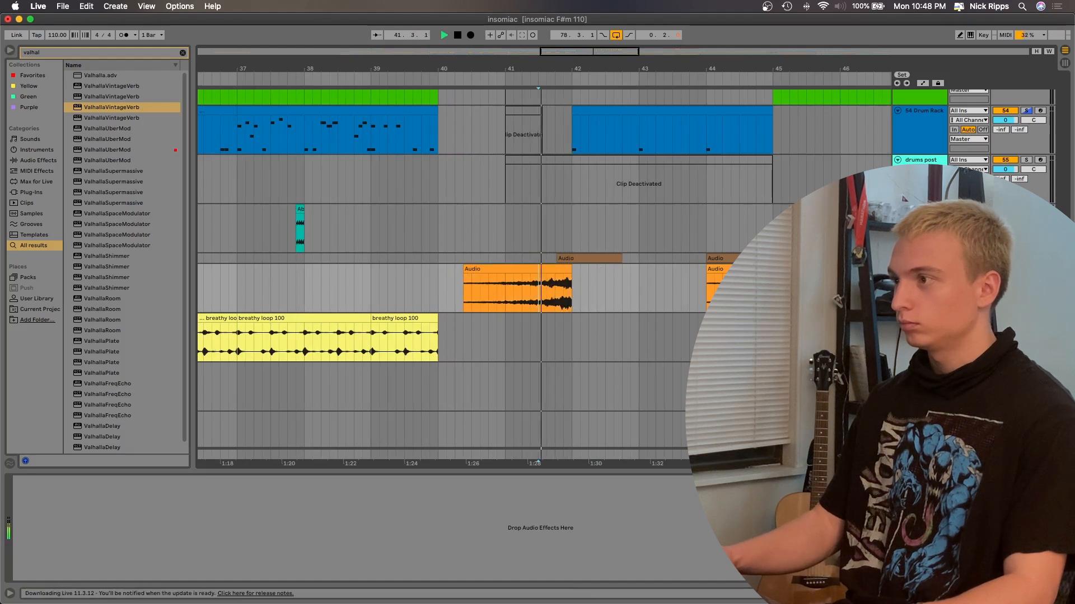
{"action": "left_click_drag", "start_coordinate": [467, 270], "coordinate": [524, 282]}
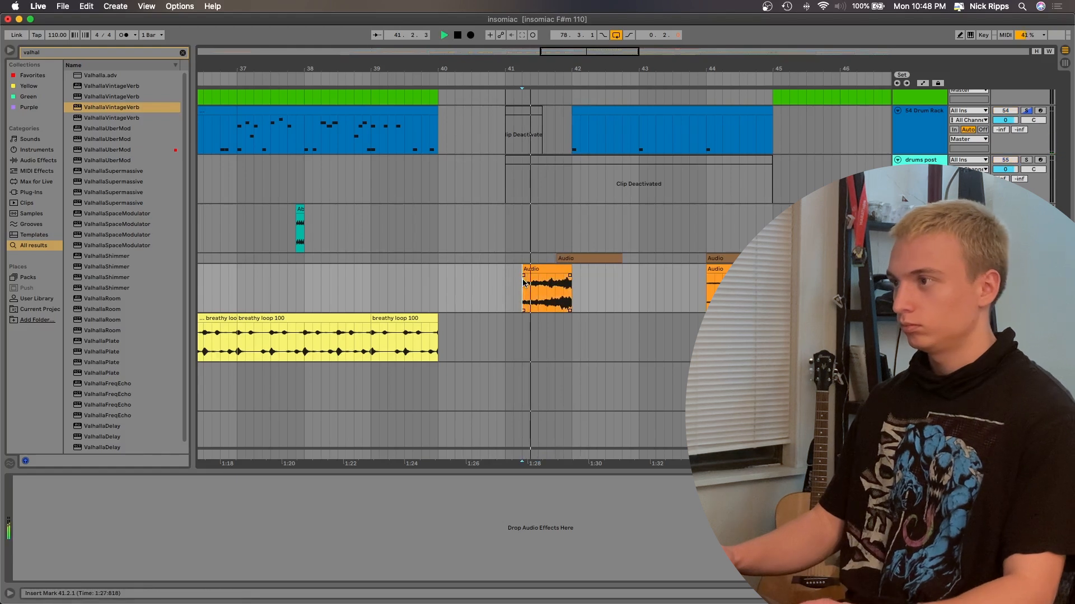
{"action": "key", "text": "plus"}
{"action": "key", "text": "plus"}
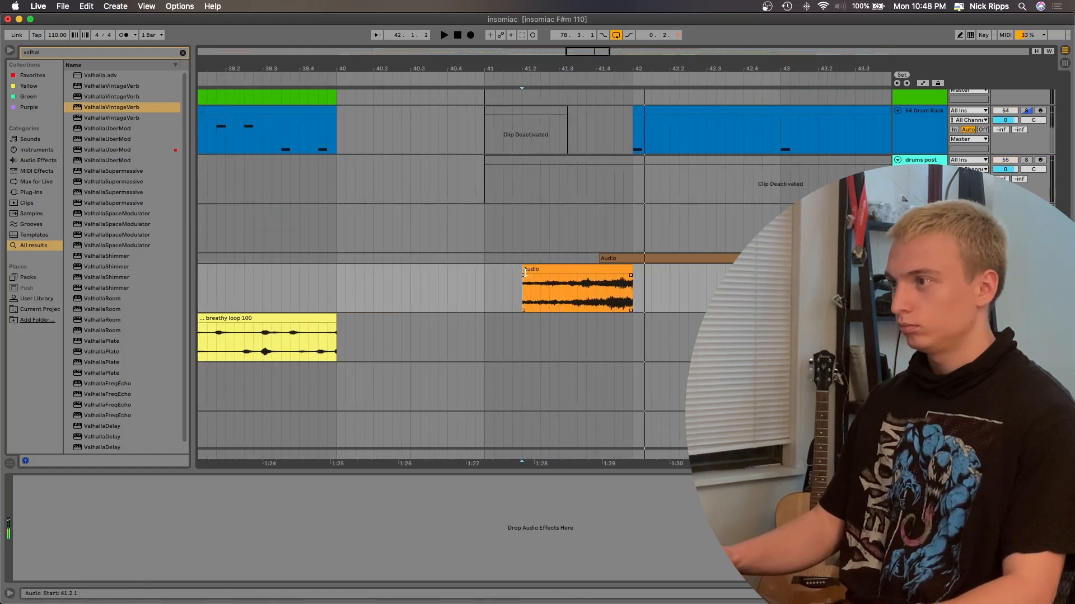
{"action": "left_click", "coordinate": [548, 297]}
{"action": "key", "text": "space"}
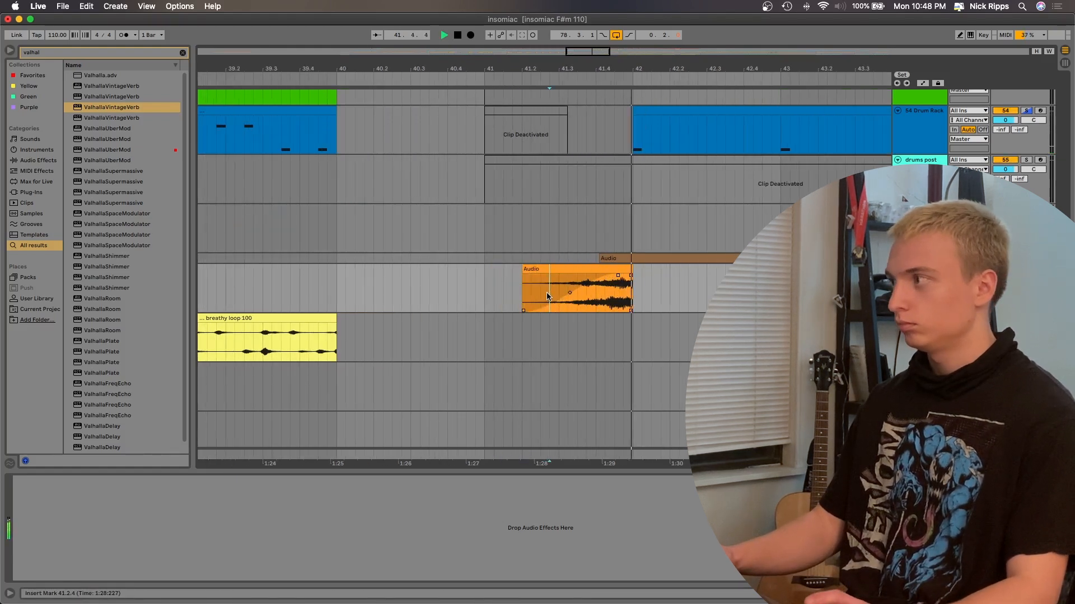
Step: Play from the end of bar 39 to check how the reversed clip leads into bar 42
{"action": "scroll", "coordinate": [648, 276], "scroll_direction": "down", "scroll_amount": 3}
{"action": "left_click", "coordinate": [404, 289]}
{"action": "key", "text": "space"}
{"action": "key", "text": "space"}
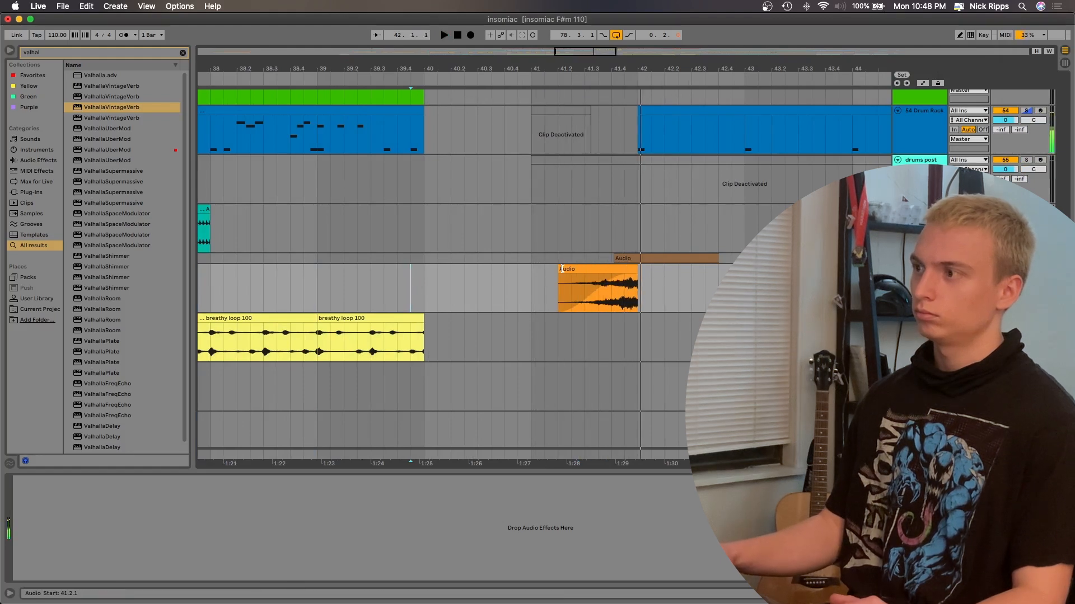
Step: Extend the reversed clip's start back to 40.4.3 and stretch its fade-in to the clip's end, checking it from 40.4.1
{"action": "key", "text": "space"}
{"action": "left_click_drag", "start_coordinate": [561, 269], "coordinate": [519, 269]}
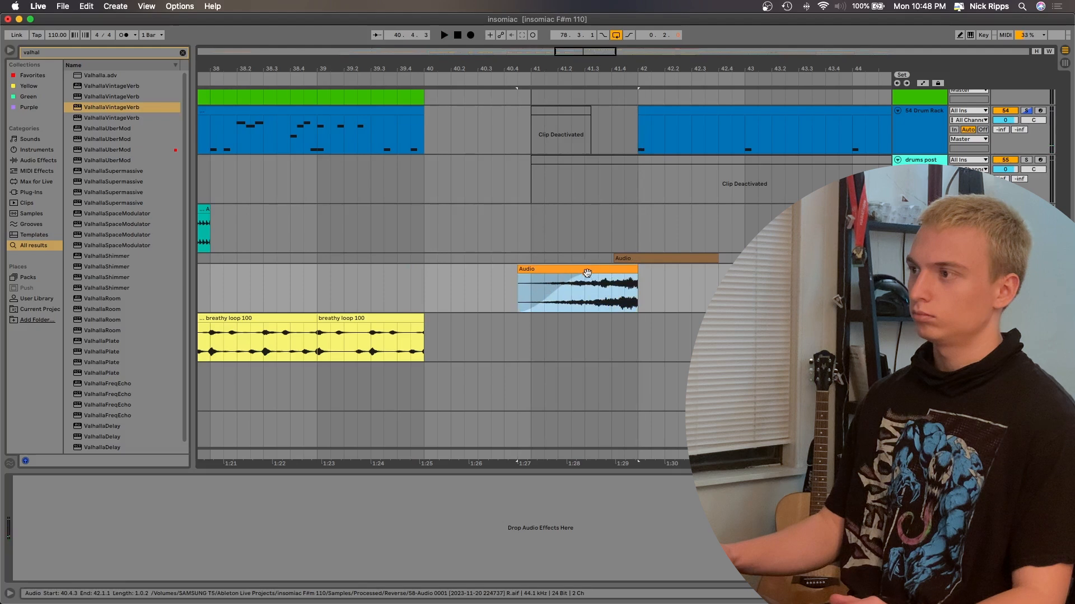
{"action": "left_click_drag", "start_coordinate": [586, 275], "coordinate": [648, 277]}
{"action": "left_click", "coordinate": [507, 303]}
{"action": "key", "text": "space"}
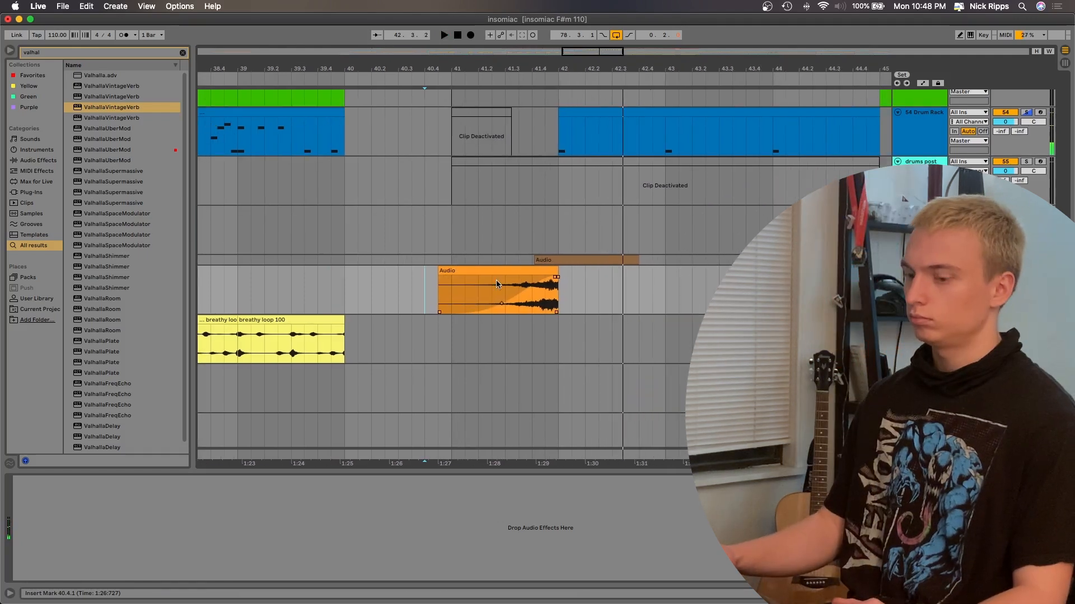
{"action": "key", "text": "space"}
Step: Deactivate the faded reversed clip before bar 42 and play the section from 42.1.1
{"action": "left_click", "coordinate": [515, 270]}
{"action": "key", "text": "0"}
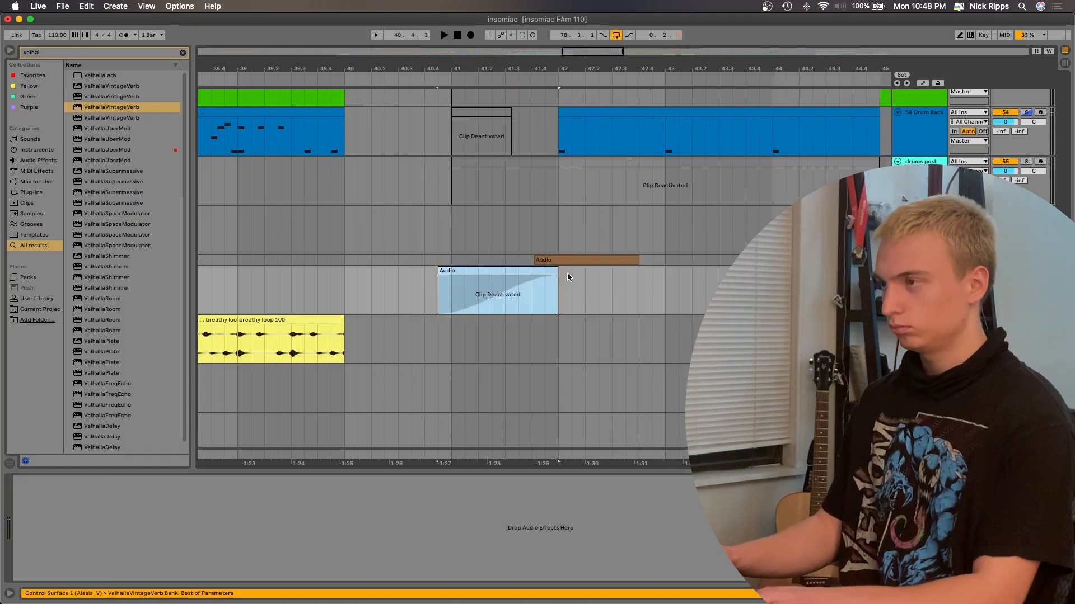
{"action": "left_click", "coordinate": [556, 290]}
{"action": "key", "text": "space"}
Step: Move the reversed clip at bar 44 to 42.1.1, ending at 43.1.1, and deactivate it
{"action": "left_click", "coordinate": [641, 270]}
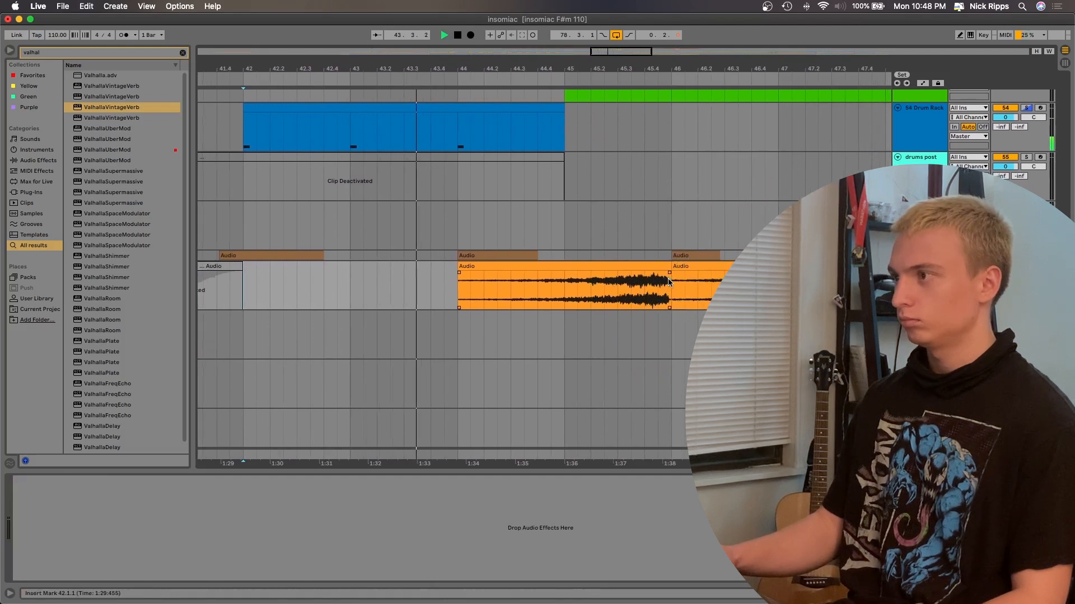
{"action": "key", "text": "space"}
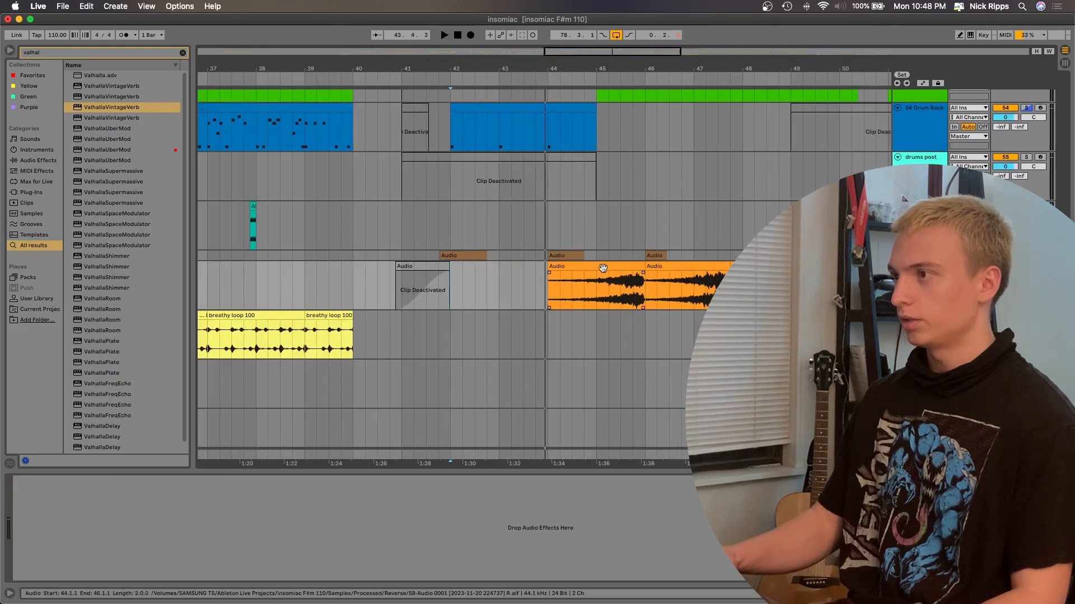
{"action": "left_click_drag", "start_coordinate": [600, 267], "coordinate": [479, 270]}
{"action": "key", "text": "0"}
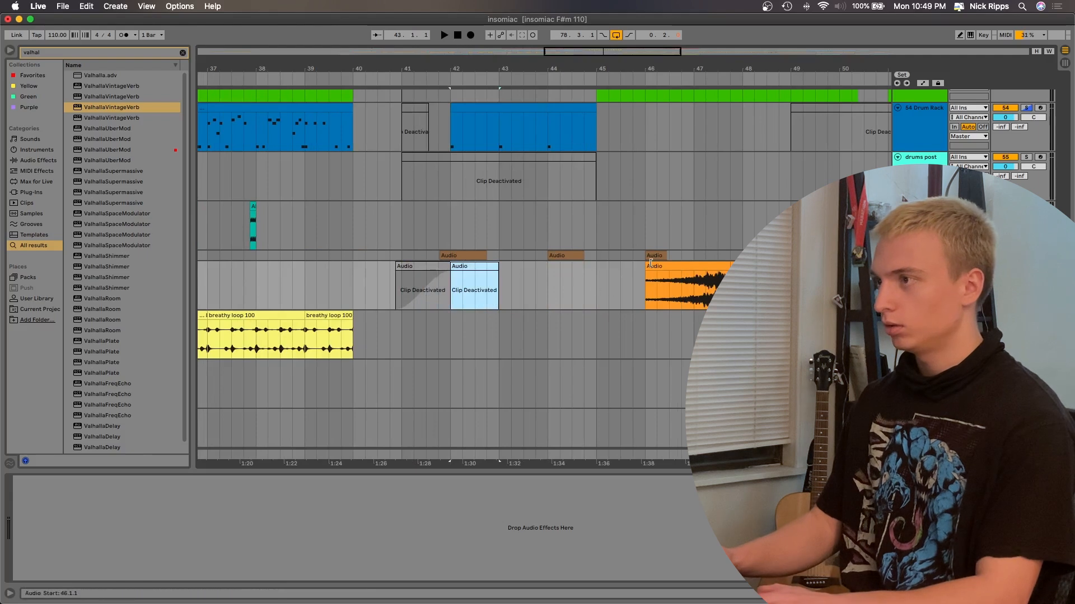
Step: Move the reversed clip at bar 46 so it spans 43.1.1 to 44.4.1, and play it from 43.3.1
{"action": "left_click_drag", "start_coordinate": [667, 265], "coordinate": [528, 263]}
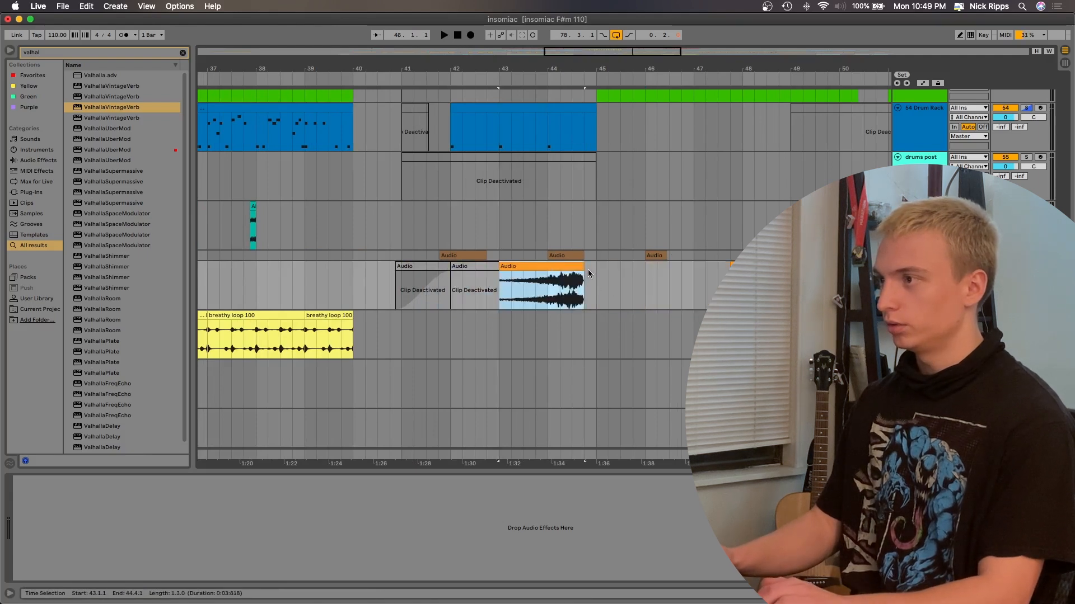
{"action": "left_click", "coordinate": [519, 289]}
{"action": "scroll", "coordinate": [552, 288], "scroll_direction": "up", "scroll_amount": 5}
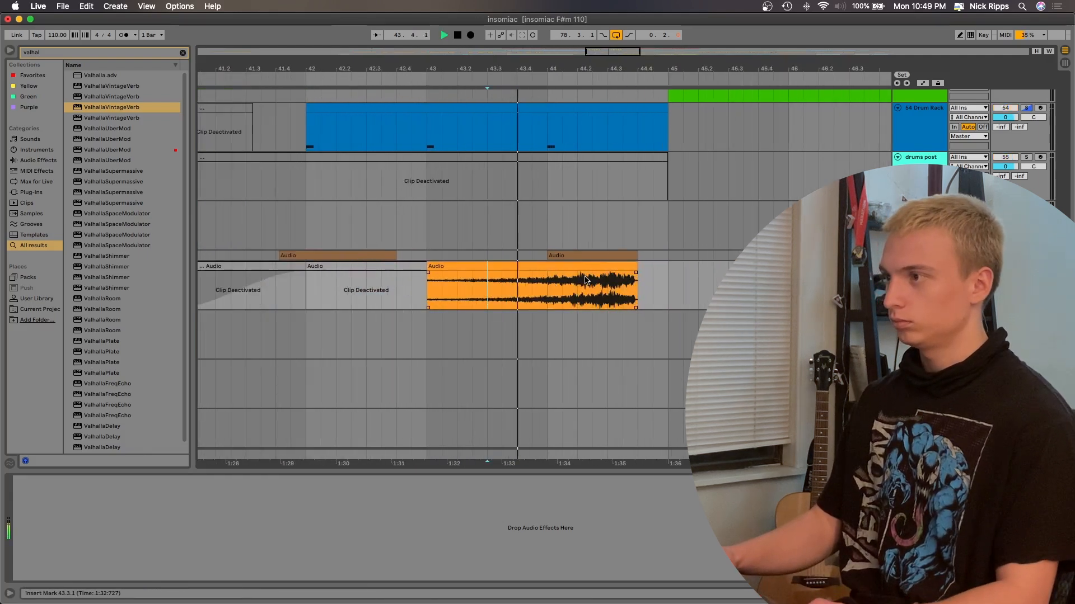
Step: Delete the collapsed audio track carrying ValhallaVintageVerb, and play the reversed clip from 44.2.1
{"action": "left_click", "coordinate": [919, 256]}
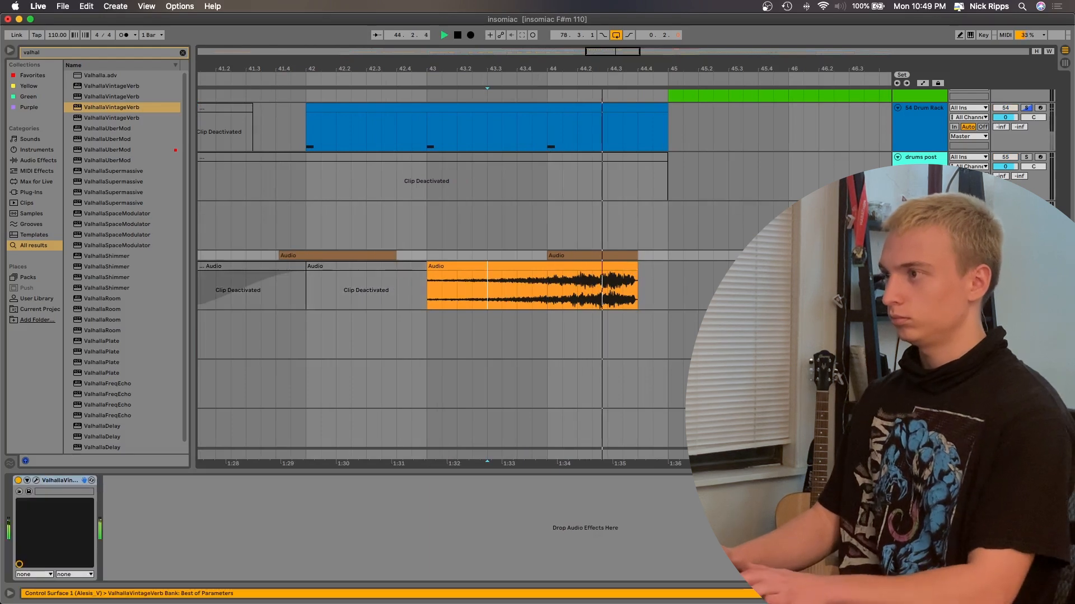
{"action": "key", "text": "Delete"}
{"action": "left_click", "coordinate": [577, 274]}
{"action": "key", "text": "space"}
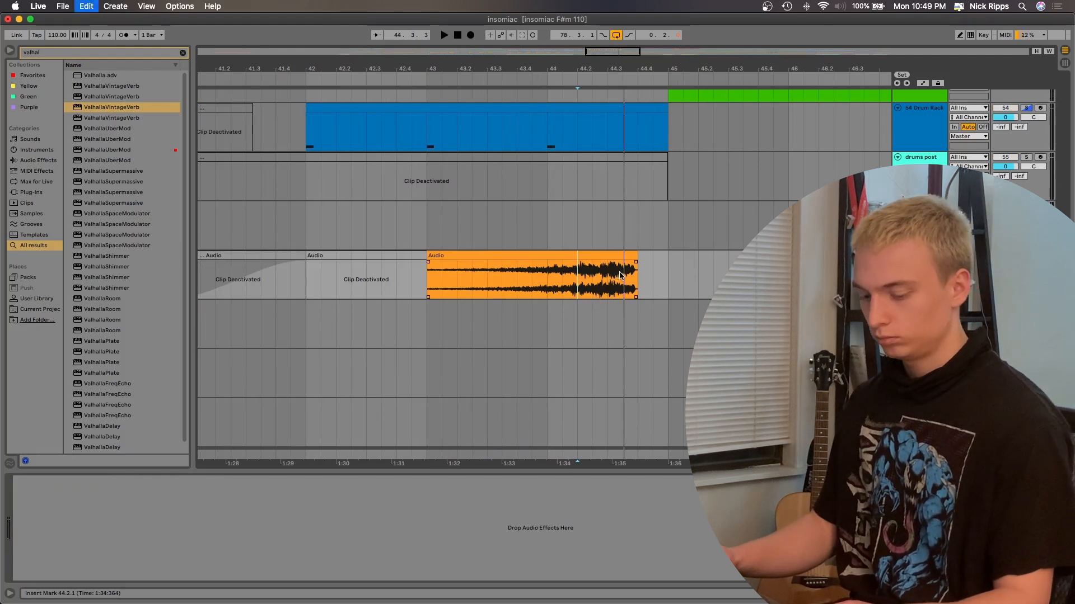
Step: Cut the end of the reversed clip back to 44.3.1 and play it from 43.4.1
{"action": "left_click", "coordinate": [626, 256]}
{"action": "left_click_drag", "start_coordinate": [578, 256], "coordinate": [608, 257]}
{"action": "left_click", "coordinate": [593, 275]}
{"action": "key", "text": "space"}
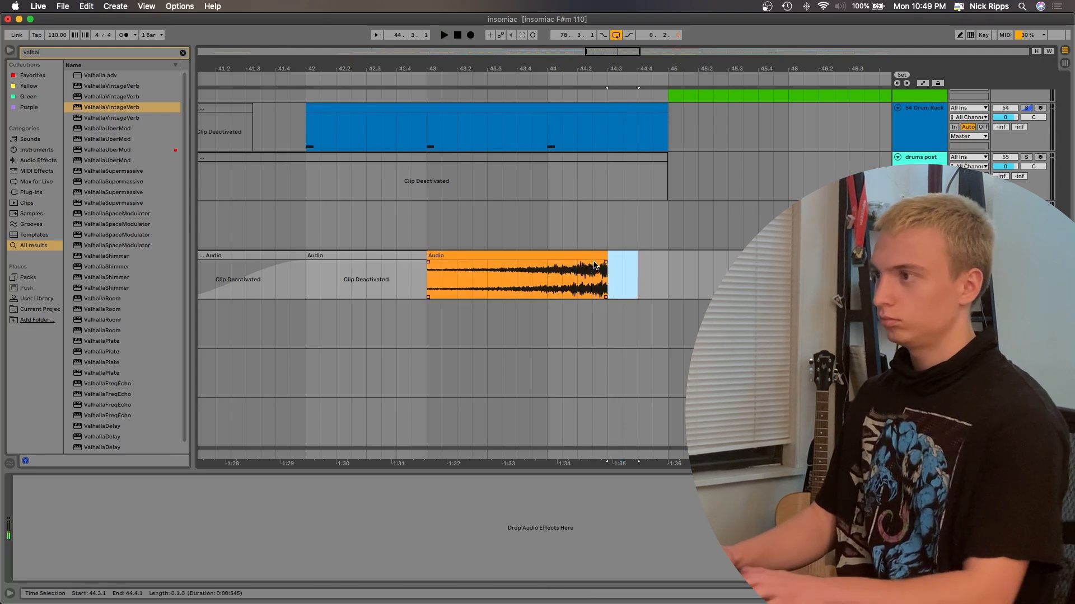
{"action": "key", "text": "Delete"}
{"action": "left_click", "coordinate": [516, 276]}
{"action": "key", "text": "space"}
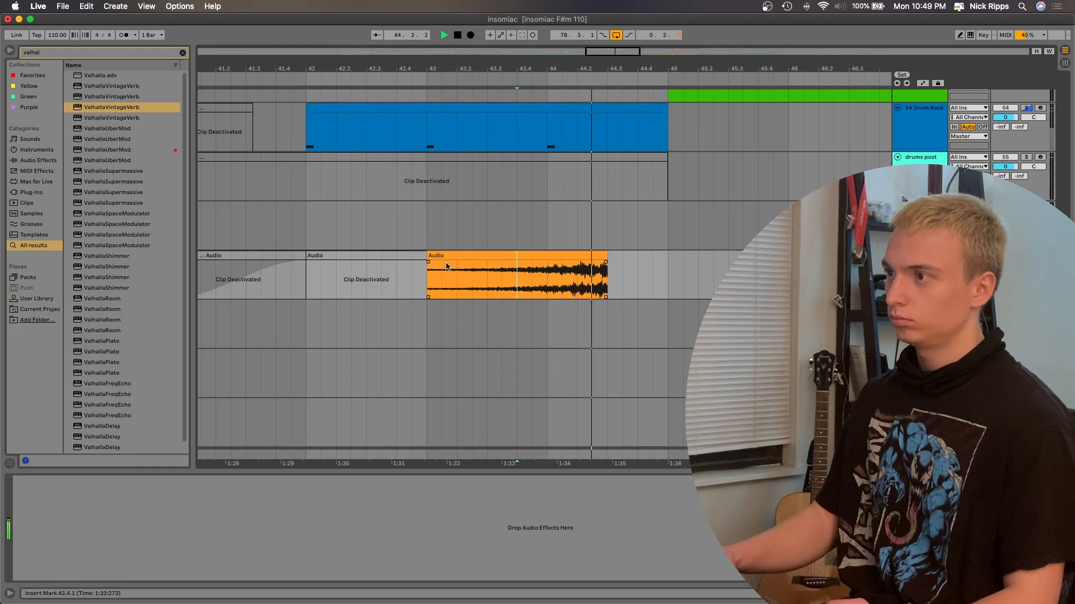
Step: Shorten the reversed clip to one bar with a full-length fade-in and place it from 43.1.1 to 44.1.1
{"action": "left_click_drag", "start_coordinate": [433, 257], "coordinate": [488, 256]}
{"action": "left_click", "coordinate": [502, 281]}
{"action": "key", "text": "space"}
{"action": "left_click_drag", "start_coordinate": [549, 256], "coordinate": [489, 256]}
{"action": "left_click", "coordinate": [419, 266]}
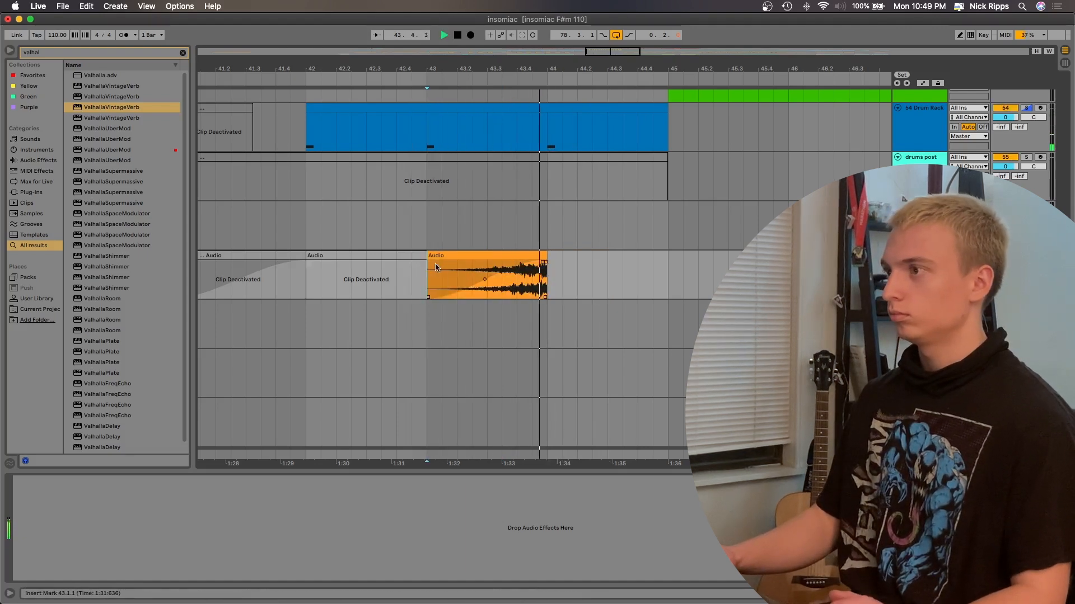
Step: Try trimming the reversed clip's start to 43.2.3, and undo the trim
{"action": "left_click_drag", "start_coordinate": [429, 257], "coordinate": [476, 256]}
{"action": "left_click", "coordinate": [478, 273]}
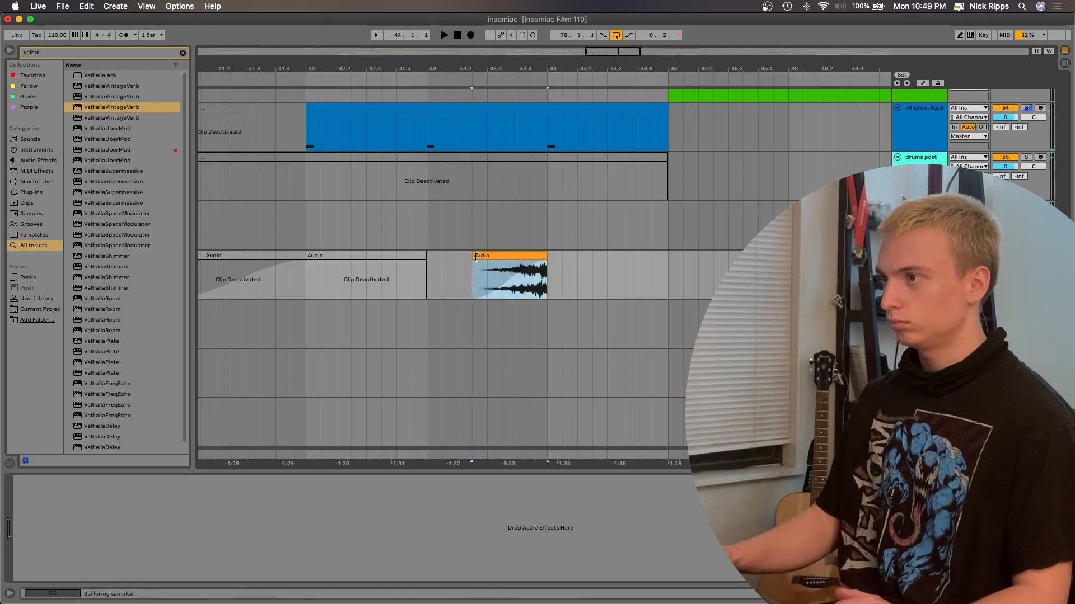
{"action": "key", "text": "super+z"}
Step: Trim the reversed clip's end to 43.3.3 and play it
{"action": "left_click_drag", "start_coordinate": [546, 255], "coordinate": [501, 255]}
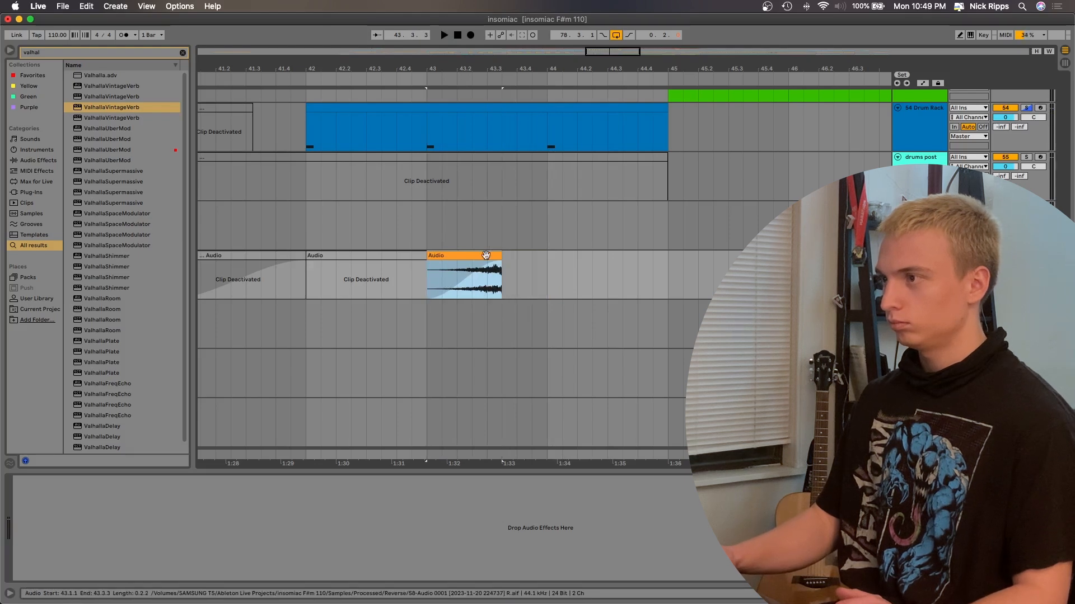
{"action": "left_click", "coordinate": [437, 267]}
{"action": "key", "text": "space"}
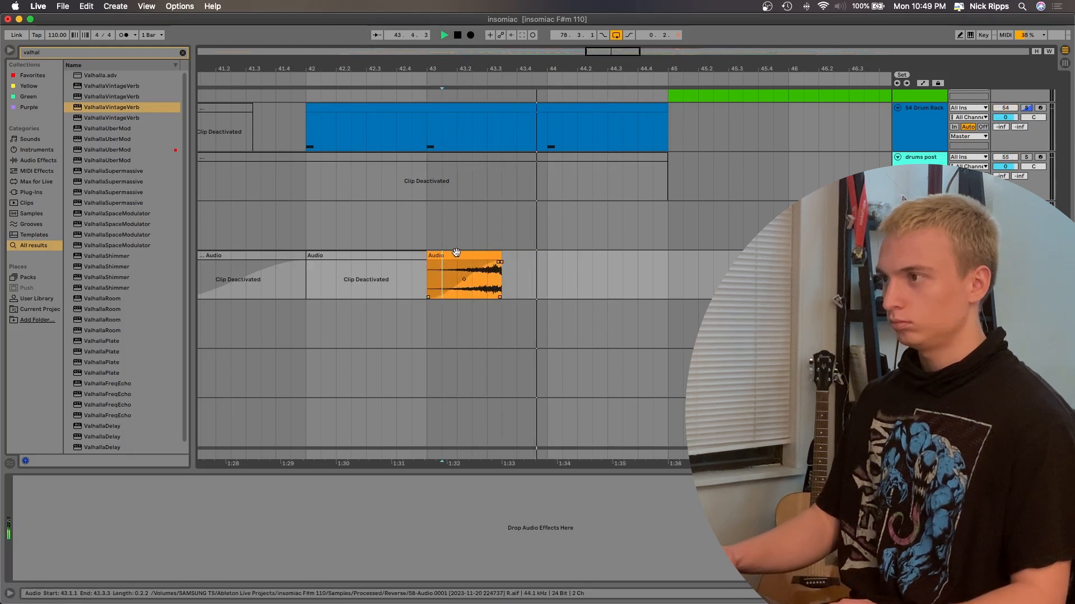
{"action": "key", "text": "space"}
Step: Move the shortened reversed clip to start at 43.2.3 and end at 44.1.1, and play it
{"action": "mouse_move", "coordinate": [459, 255]}
{"action": "left_mouse_down"}
{"action": "mouse_move", "coordinate": [506, 256]}
{"action": "mouse_move", "coordinate": [443, 255]}
{"action": "left_mouse_up"}
{"action": "left_click", "coordinate": [469, 256]}
{"action": "mouse_move", "coordinate": [545, 256]}
{"action": "left_mouse_down"}
{"action": "mouse_move", "coordinate": [511, 257]}
{"action": "mouse_move", "coordinate": [539, 256]}
{"action": "left_mouse_up"}
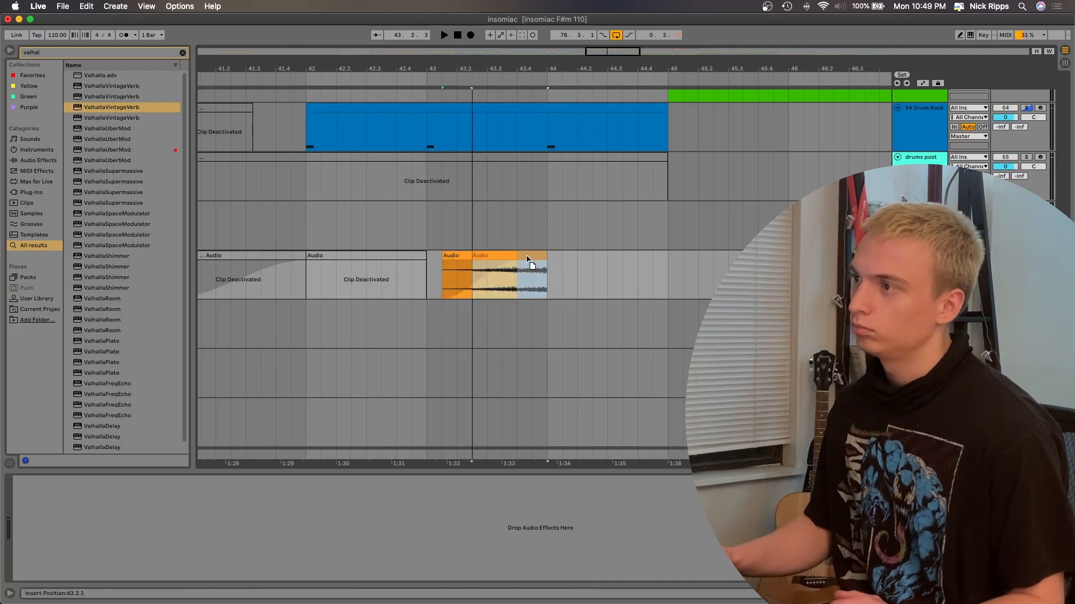
{"action": "left_click", "coordinate": [471, 272]}
{"action": "key", "text": "space"}
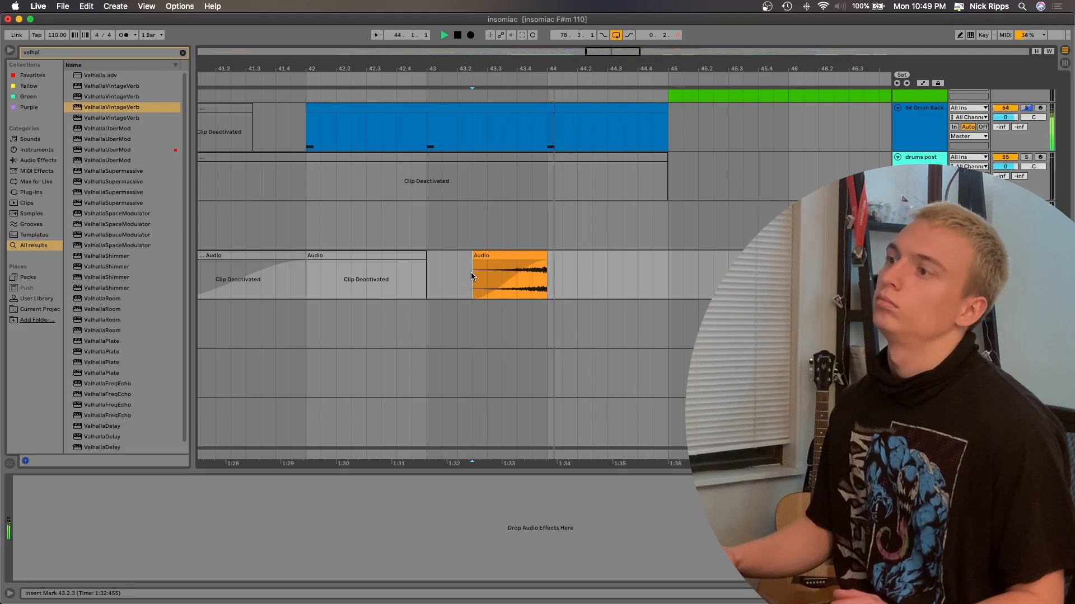
Step: Trim the reversed clip's start to 43.4.1, auditioning the section from 42.1.1 and 43.3.1
{"action": "key", "text": "space"}
{"action": "left_click_drag", "start_coordinate": [472, 264], "coordinate": [486, 259]}
{"action": "left_click", "coordinate": [352, 254]}
{"action": "key", "text": "space"}
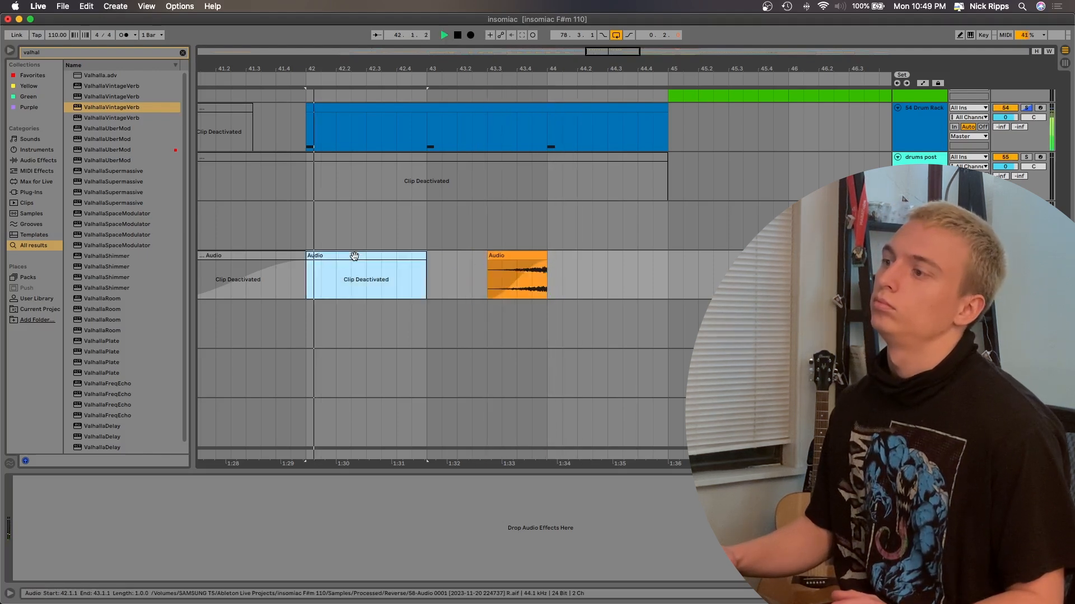
{"action": "key", "text": "minus"}
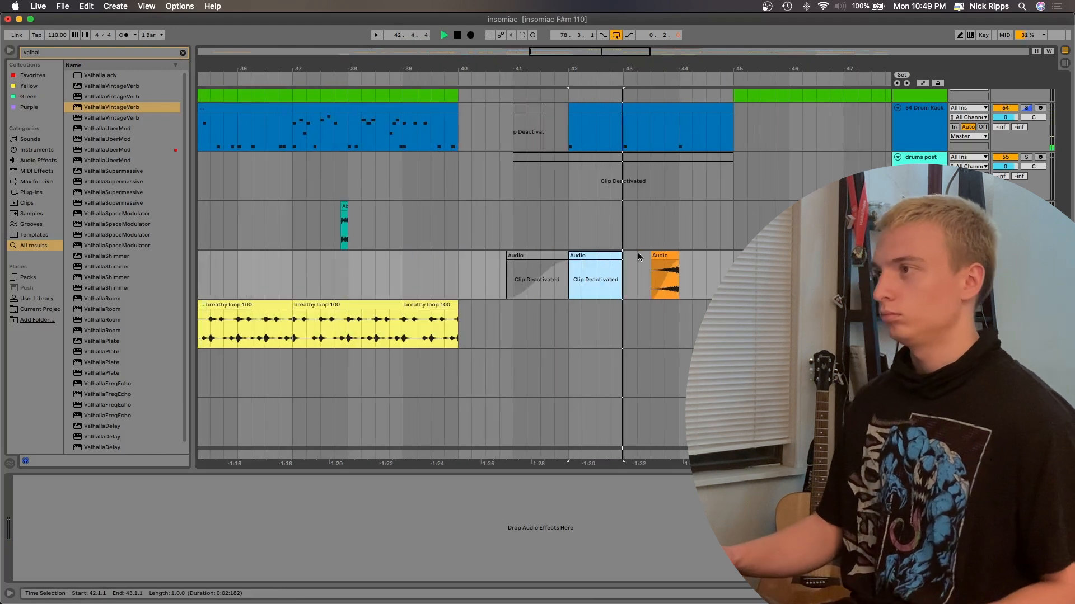
{"action": "scroll", "coordinate": [637, 253], "scroll_direction": "up", "scroll_amount": 2}
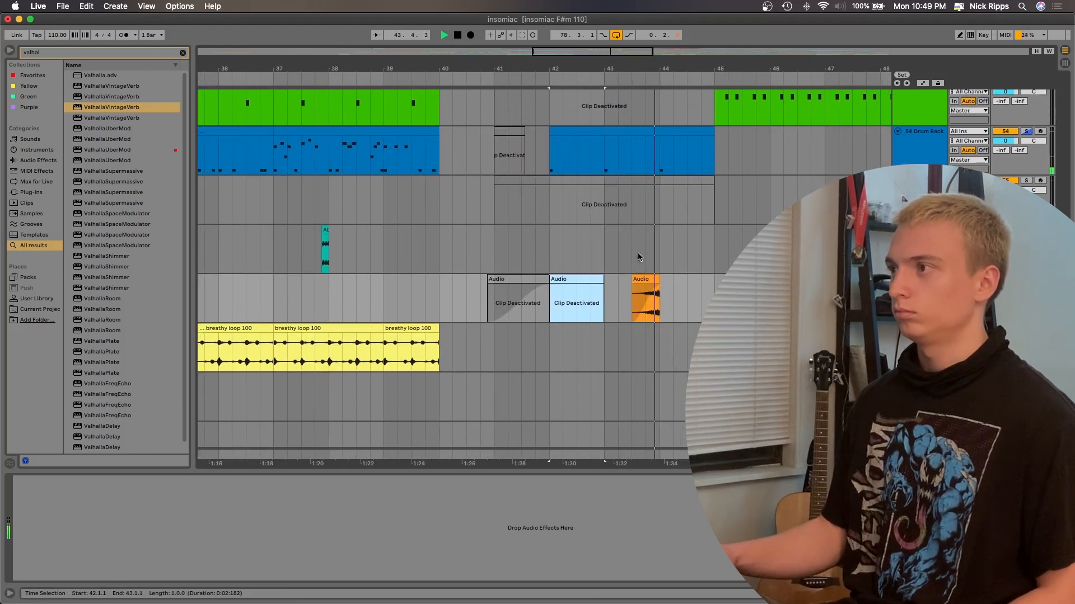
{"action": "left_click_drag", "start_coordinate": [633, 280], "coordinate": [645, 281]}
{"action": "left_click", "coordinate": [631, 289]}
{"action": "key", "text": "space"}
{"action": "key", "text": "space"}
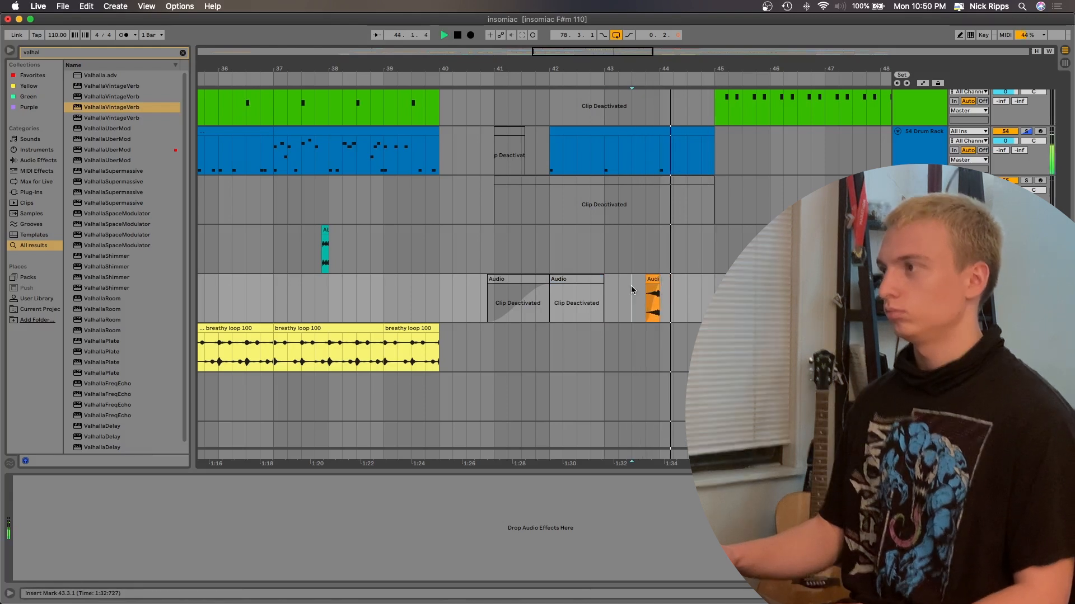
Step: Examine the drum, bass and reversed audio tracks from bar 43 to bar 49 during playback
{"action": "scroll", "coordinate": [631, 290], "scroll_direction": "right", "scroll_amount": 1}
{"action": "scroll", "coordinate": [670, 274], "scroll_direction": "right", "scroll_amount": 2}
{"action": "scroll", "coordinate": [670, 274], "scroll_direction": "up", "scroll_amount": 5}
{"action": "scroll", "coordinate": [670, 274], "scroll_direction": "right", "scroll_amount": 2}
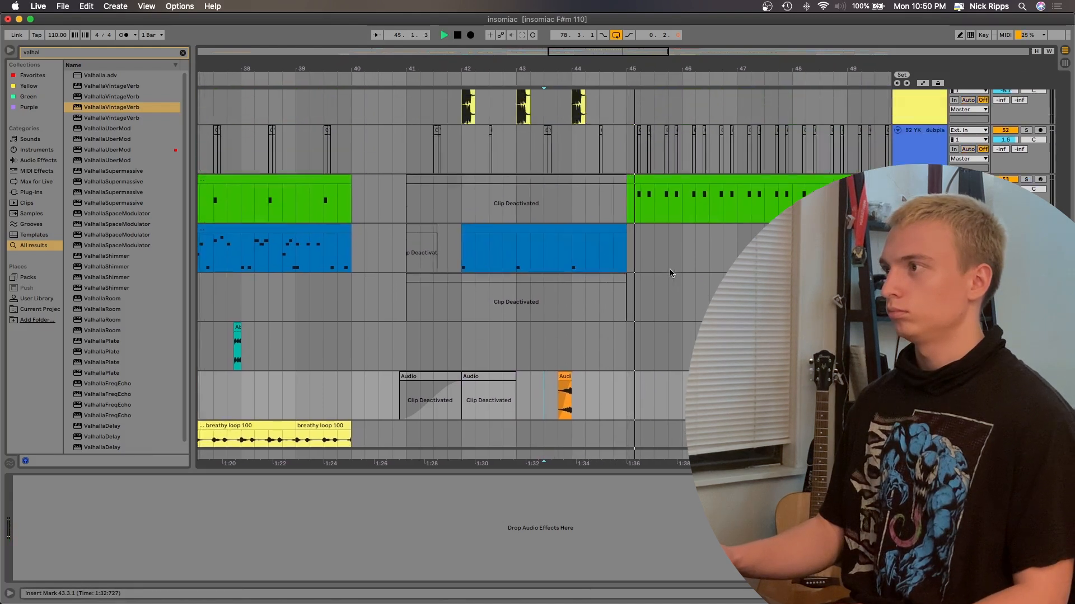
{"action": "scroll", "coordinate": [670, 270], "scroll_direction": "right", "scroll_amount": 4}
{"action": "scroll", "coordinate": [670, 270], "scroll_direction": "down", "scroll_amount": 4}
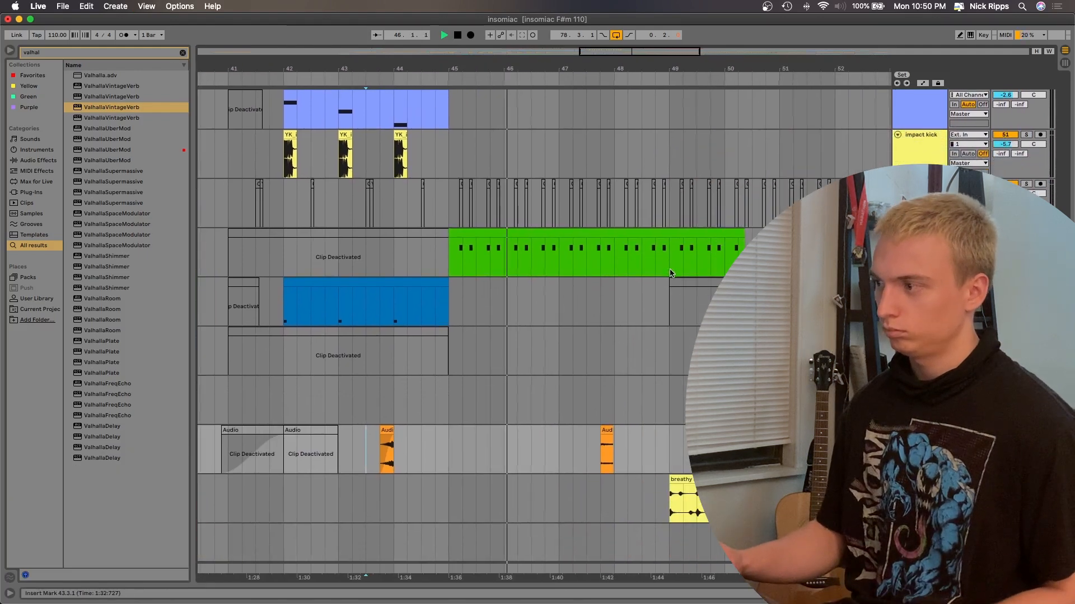
{"action": "scroll", "coordinate": [670, 270], "scroll_direction": "down", "scroll_amount": 5}
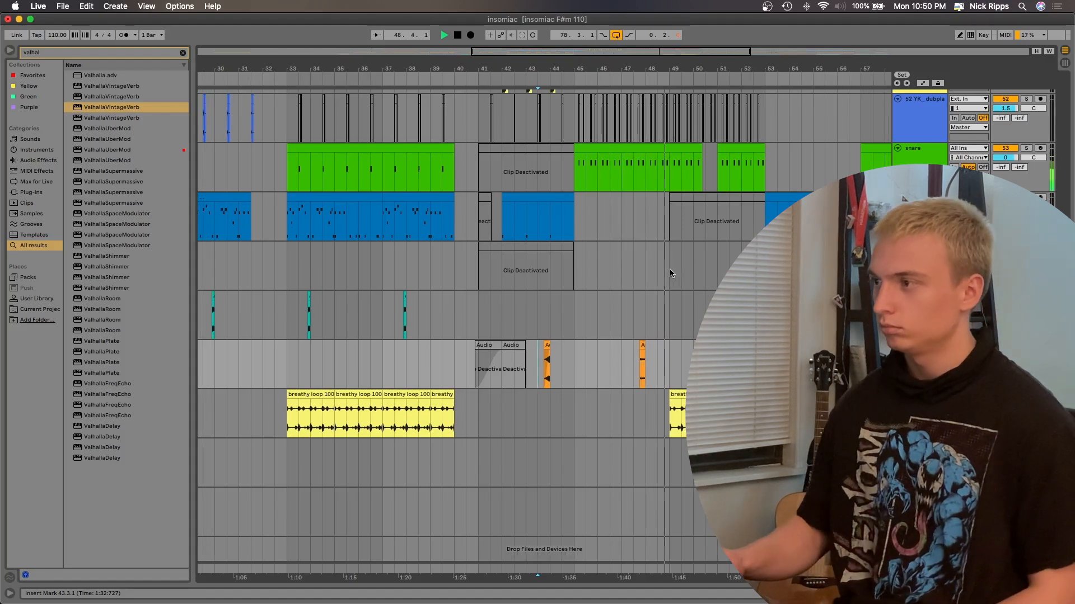
{"action": "scroll", "coordinate": [654, 434], "scroll_direction": "up", "scroll_amount": 5}
{"action": "scroll", "coordinate": [654, 434], "scroll_direction": "down", "scroll_amount": 5}
{"action": "left_click_drag", "start_coordinate": [647, 372], "coordinate": [622, 371]}
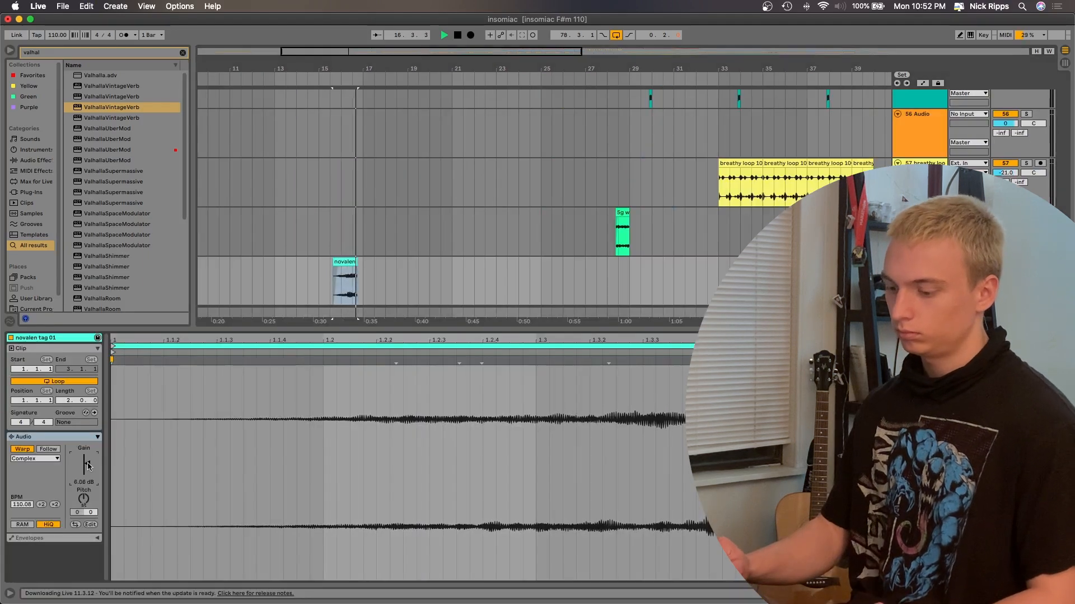
Step: Open the purple audio clip spanning 15.2.3 to 16.4.1, examine its waveform and gain, and close the clip view
{"action": "key", "text": "alt+super+l"}
{"action": "scroll", "coordinate": [513, 290], "scroll_direction": "up", "scroll_amount": 13}
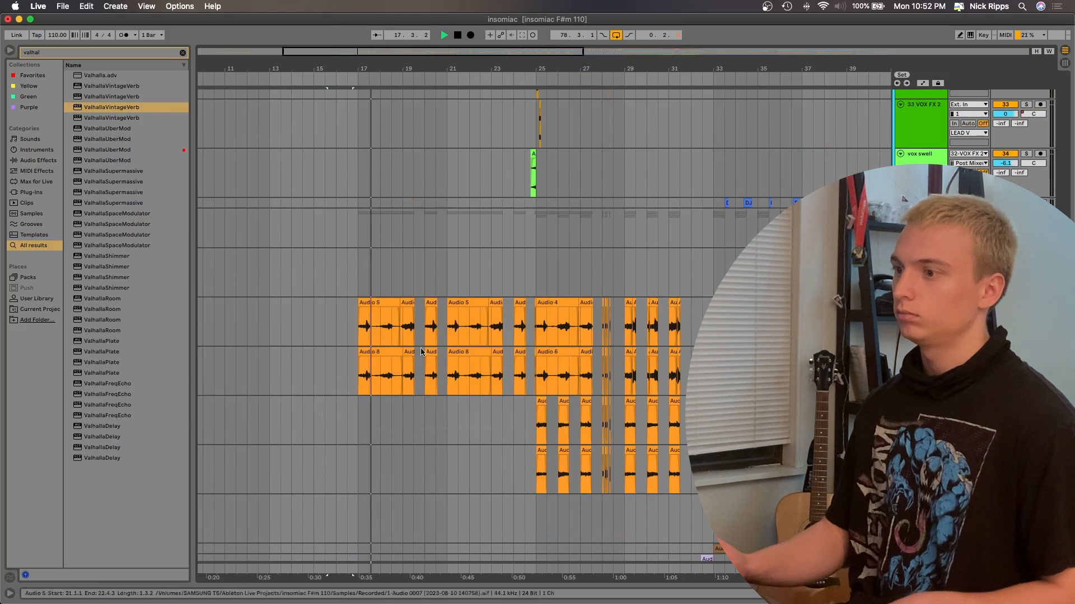
{"action": "scroll", "coordinate": [488, 296], "scroll_direction": "down", "scroll_amount": 3}
{"action": "scroll", "coordinate": [367, 404], "scroll_direction": "down", "scroll_amount": 3}
{"action": "double_click", "coordinate": [344, 380]}
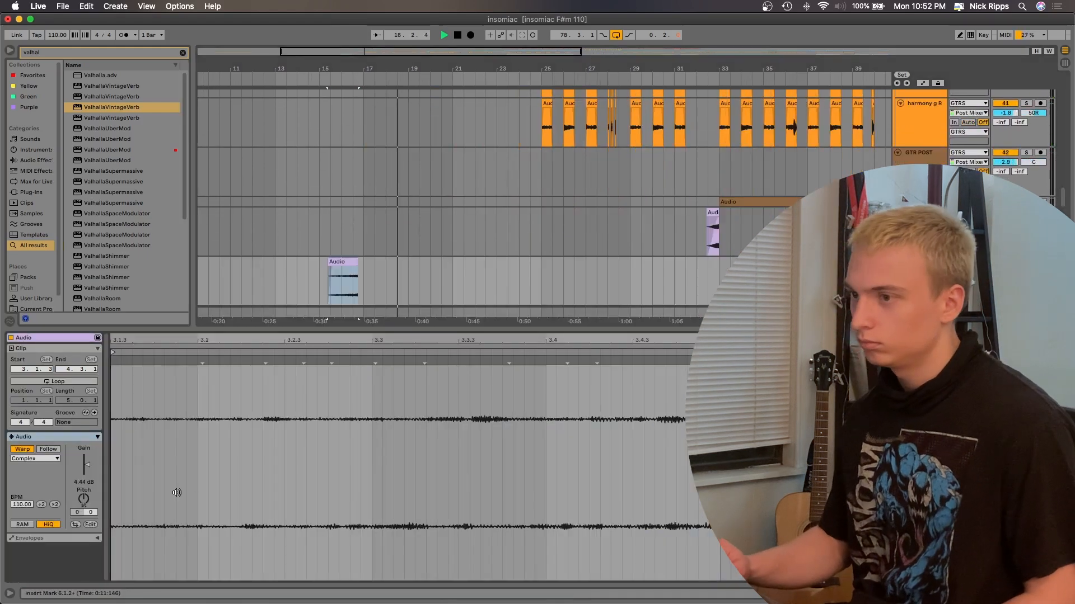
{"action": "key", "text": "alt+super+l"}
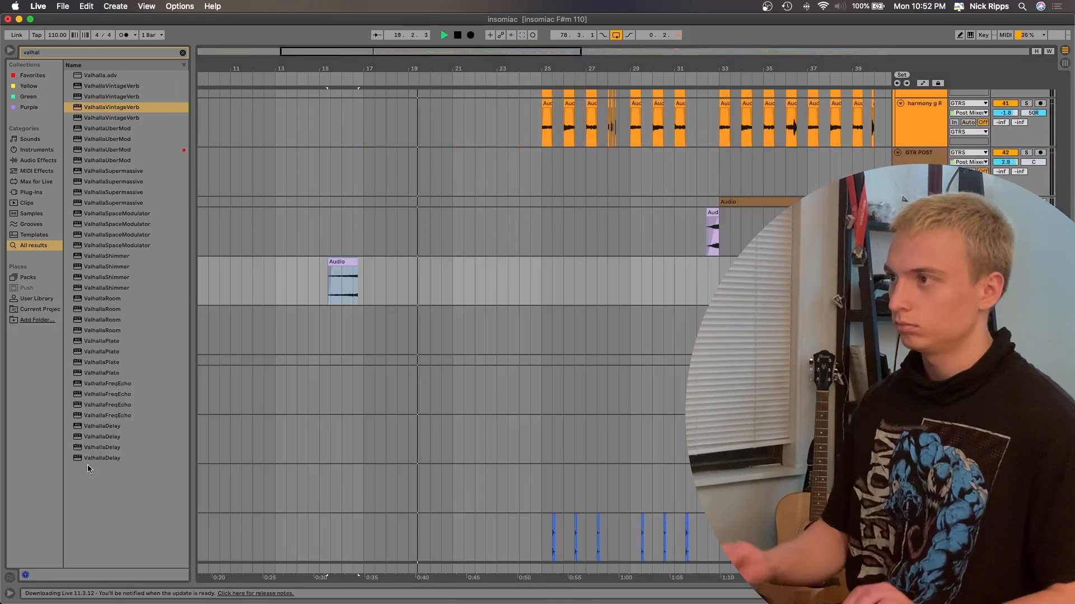
Step: Play through the song while examining the vocal, guitar, bass and drum tracks of the arrangement
{"action": "scroll", "coordinate": [448, 344], "scroll_direction": "down", "scroll_amount": 15}
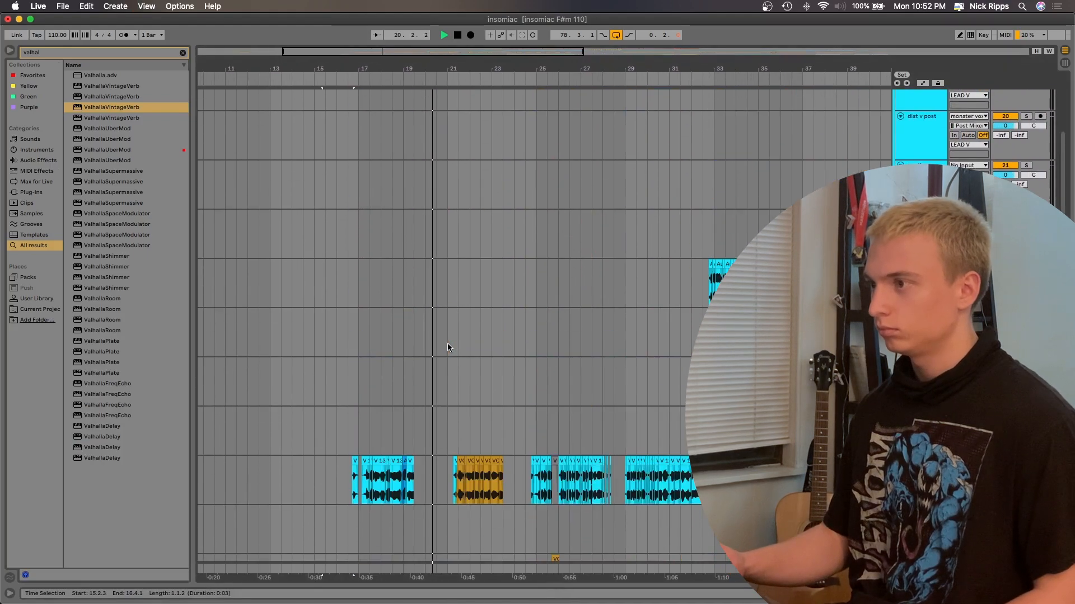
{"action": "scroll", "coordinate": [622, 316], "scroll_direction": "down", "scroll_amount": 3}
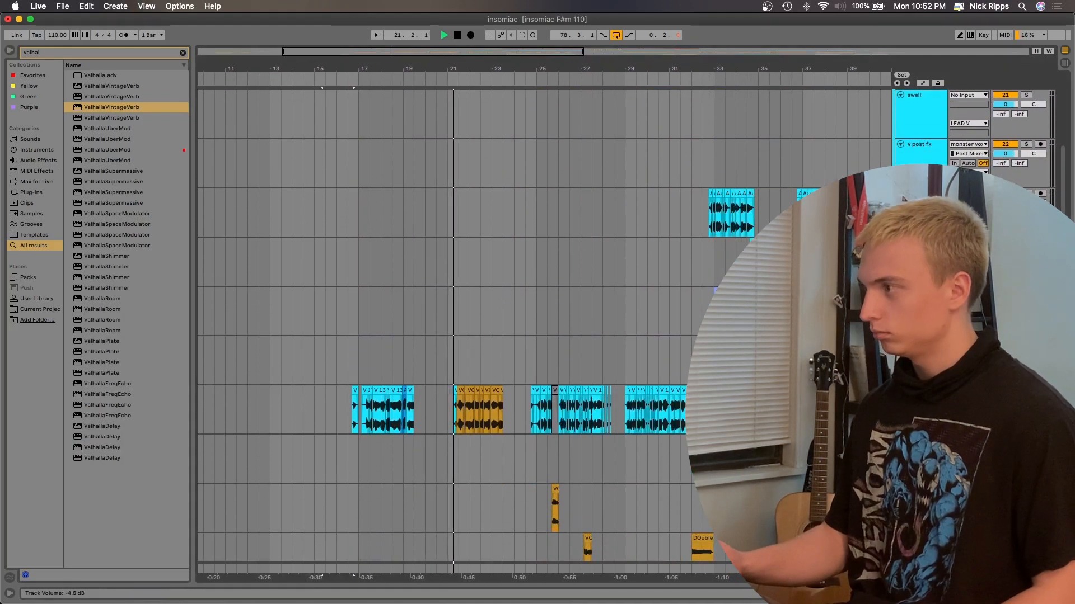
{"action": "scroll", "coordinate": [687, 344], "scroll_direction": "right", "scroll_amount": 10}
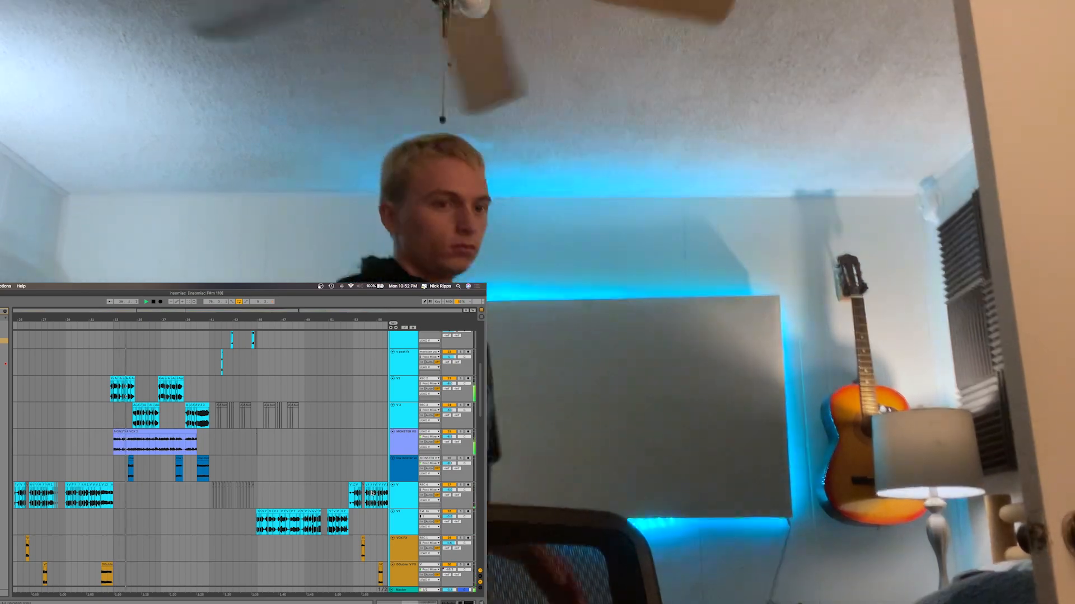
{"action": "scroll", "coordinate": [310, 542], "scroll_direction": "down", "scroll_amount": 5}
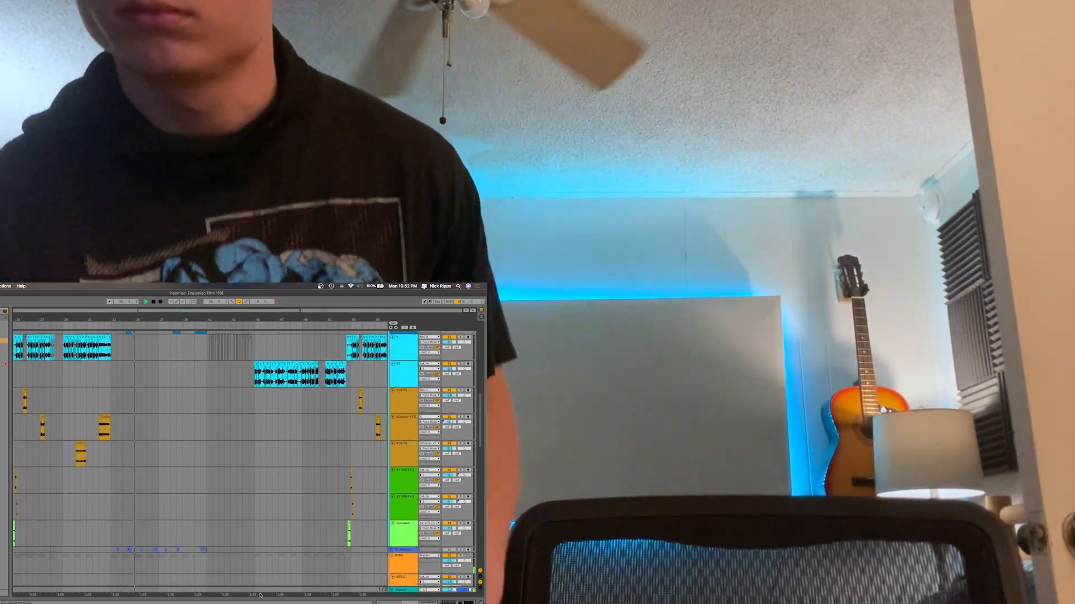
{"action": "scroll", "coordinate": [204, 517], "scroll_direction": "down", "scroll_amount": 5}
{"action": "scroll", "coordinate": [204, 518], "scroll_direction": "up", "scroll_amount": 2}
{"action": "scroll", "coordinate": [328, 466], "scroll_direction": "down", "scroll_amount": 10}
{"action": "scroll", "coordinate": [328, 466], "scroll_direction": "left", "scroll_amount": 3}
{"action": "scroll", "coordinate": [328, 467], "scroll_direction": "down", "scroll_amount": 1}
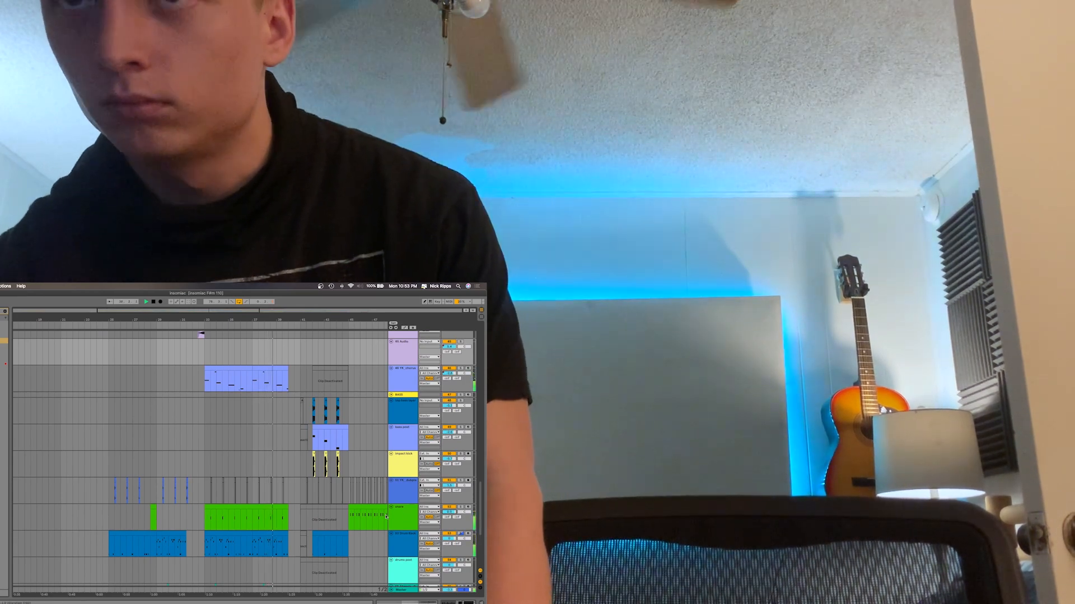
{"action": "scroll", "coordinate": [411, 503], "scroll_direction": "down", "scroll_amount": 3}
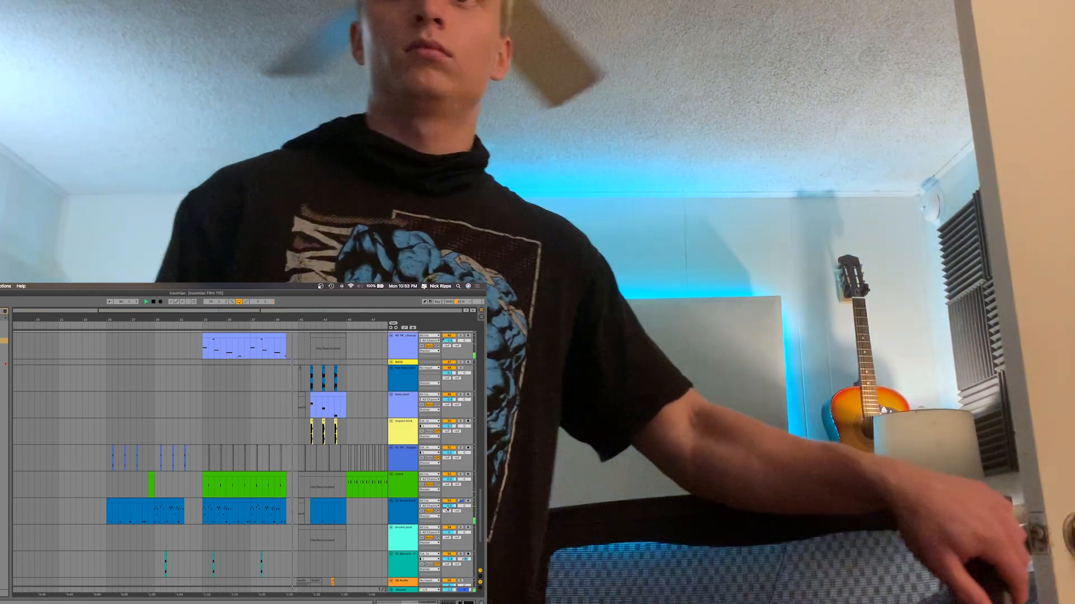
{"action": "scroll", "coordinate": [297, 354], "scroll_direction": "up", "scroll_amount": 10}
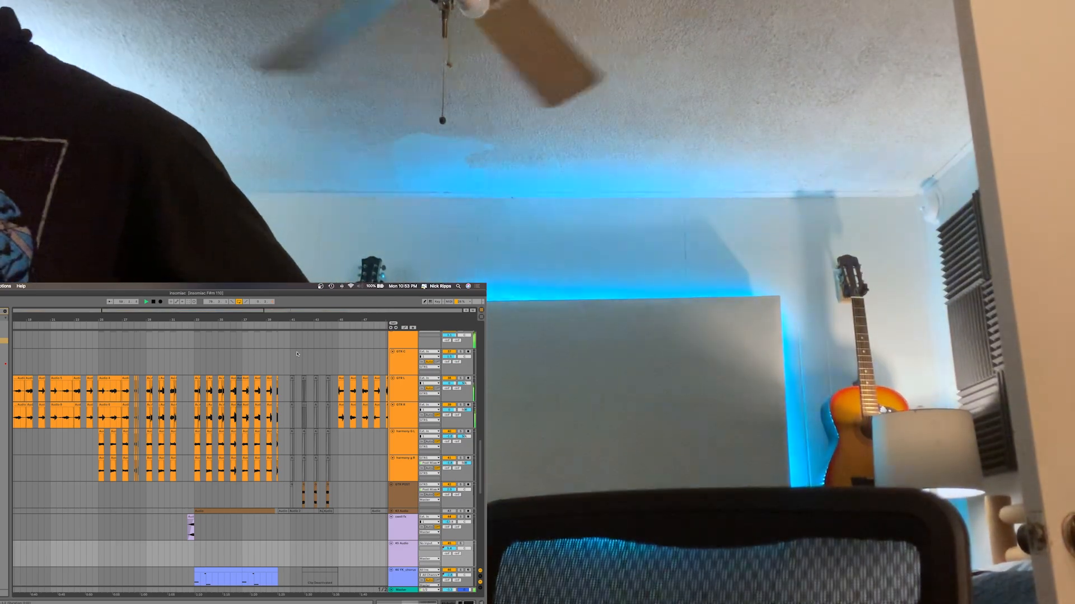
{"action": "key", "text": "space"}
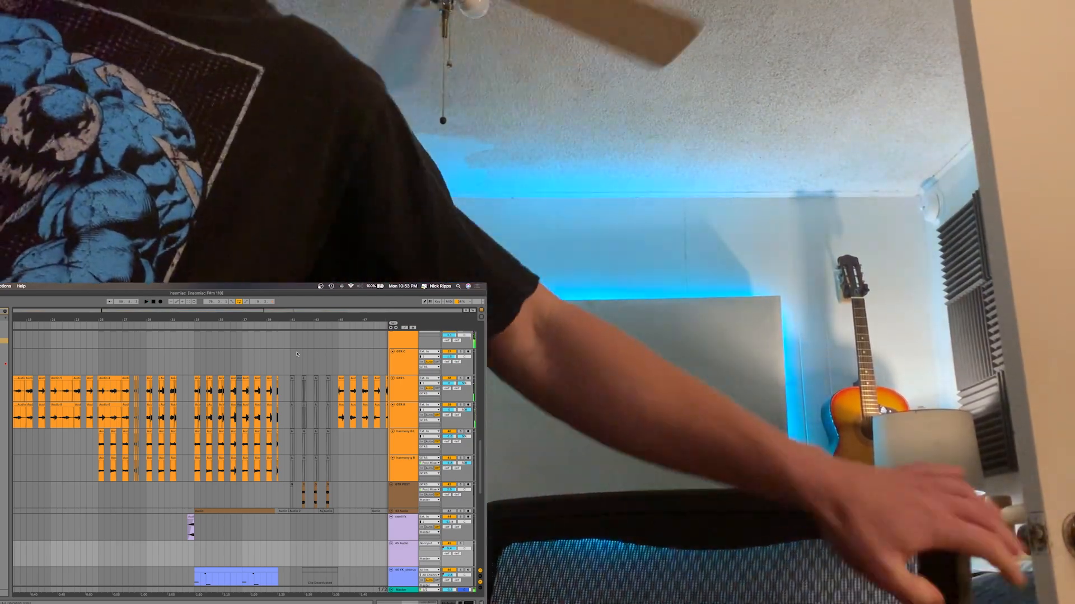